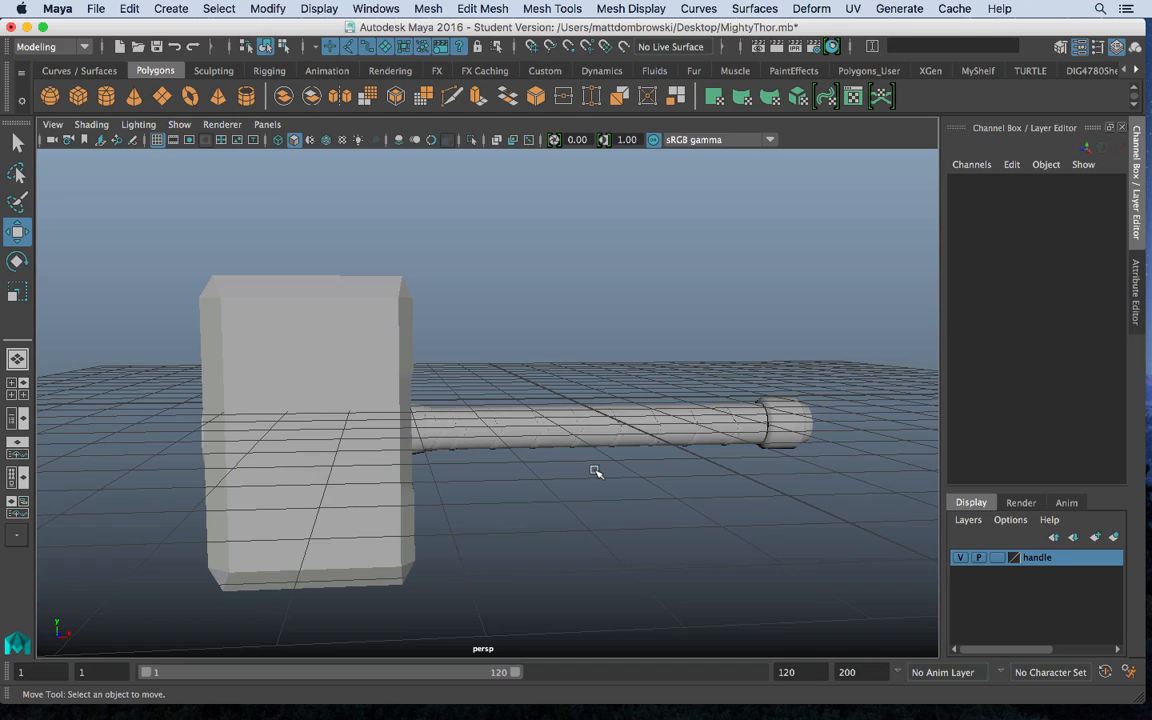
Display the hammer model with its wireframe over the shaded surfaces
mouse_move(650, 434)
alt+mouse_down()
mouse_move(504, 504)
mouse_move(716, 442)
mouse_move(856, 419)
mouse_move(612, 404)
mouse_move(527, 463)
mouse_move(635, 442)
alt+mouse_up()
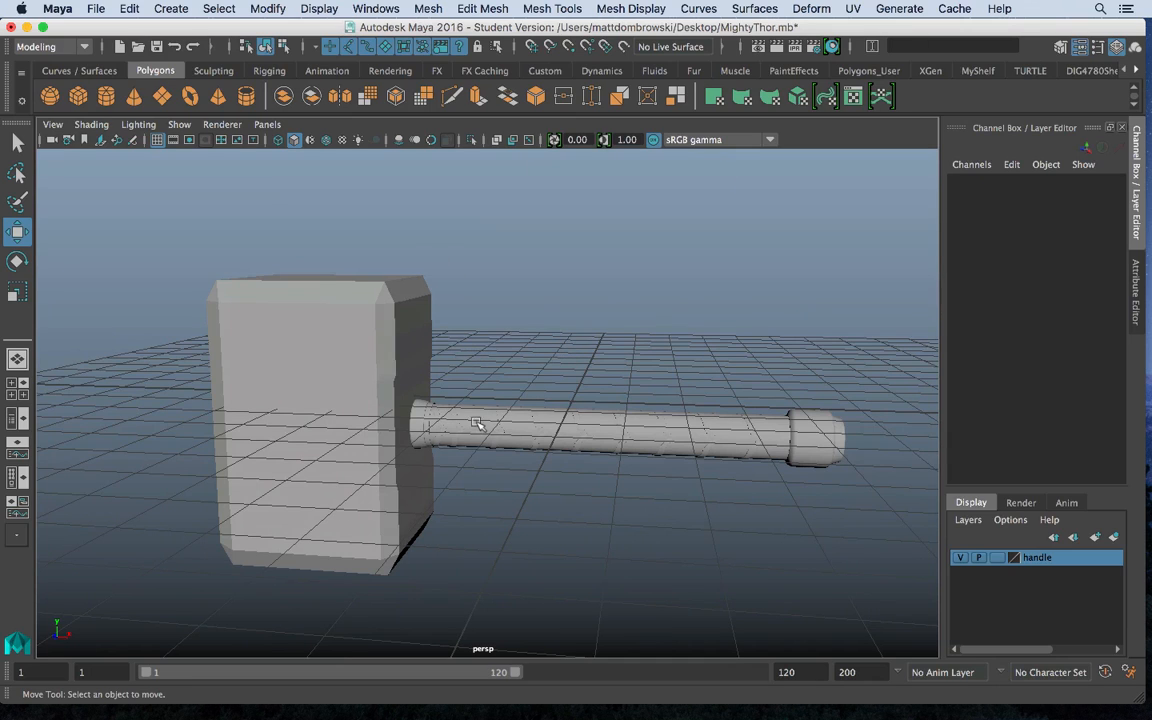
scroll(620, 385, up, 5)
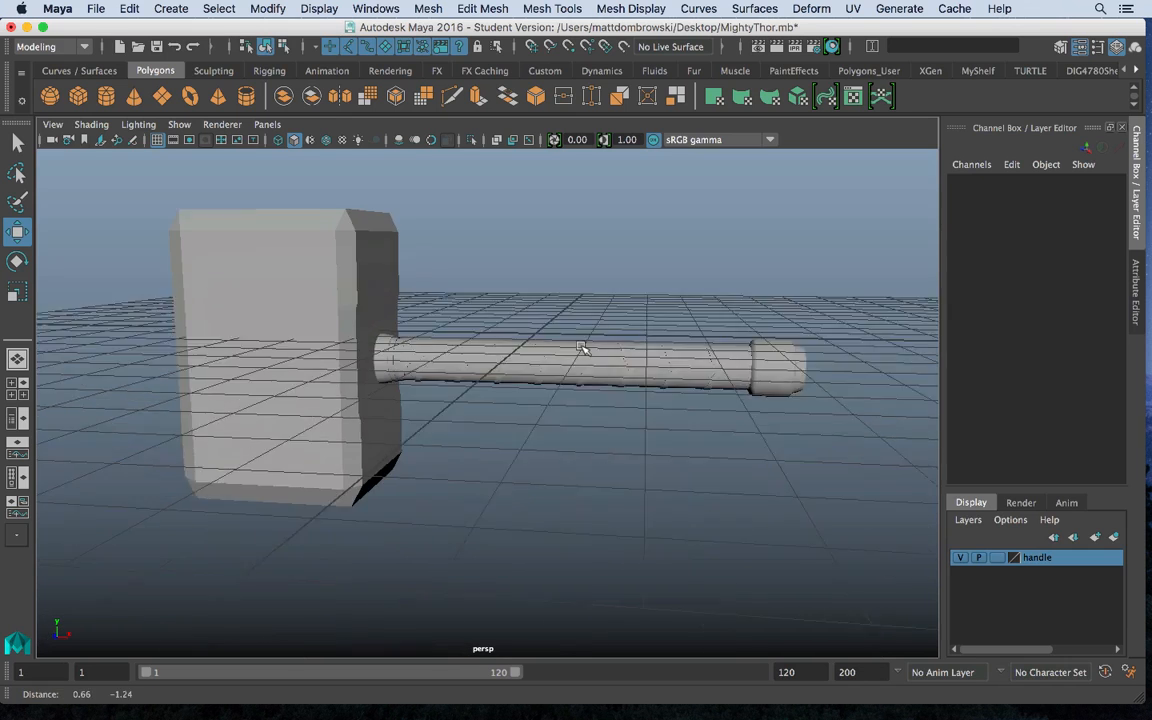
scroll(420, 370, down, 3)
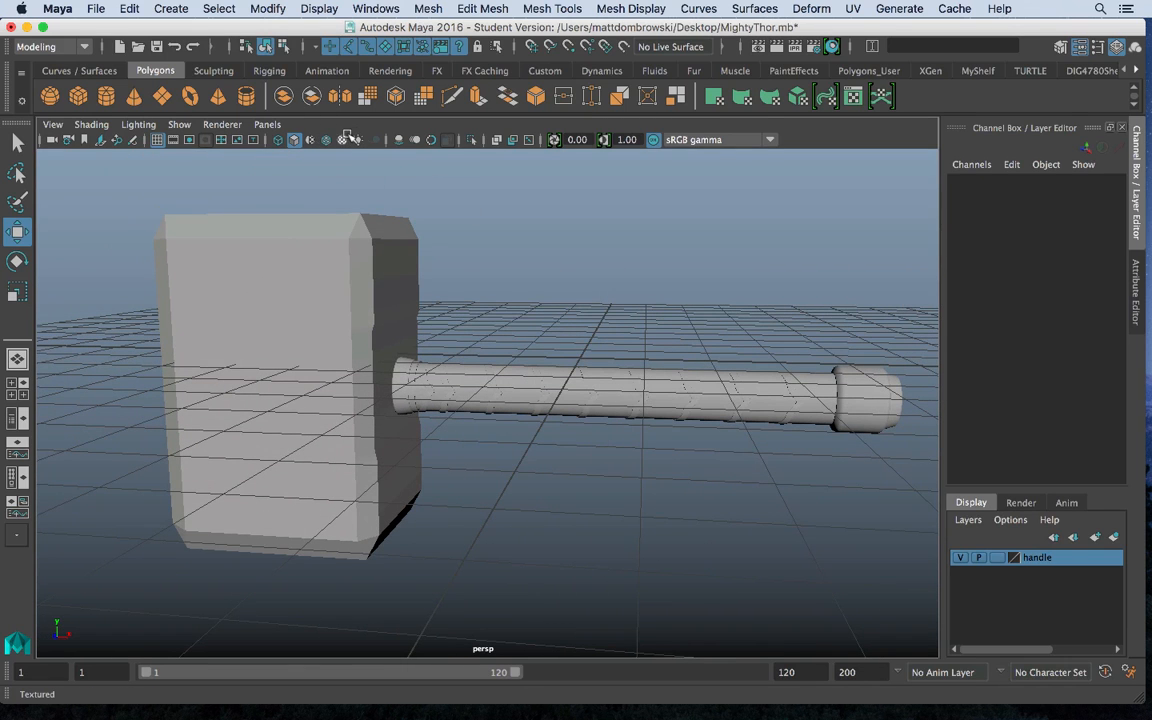
click(326, 139)
alt+drag(380, 289, 406, 316)
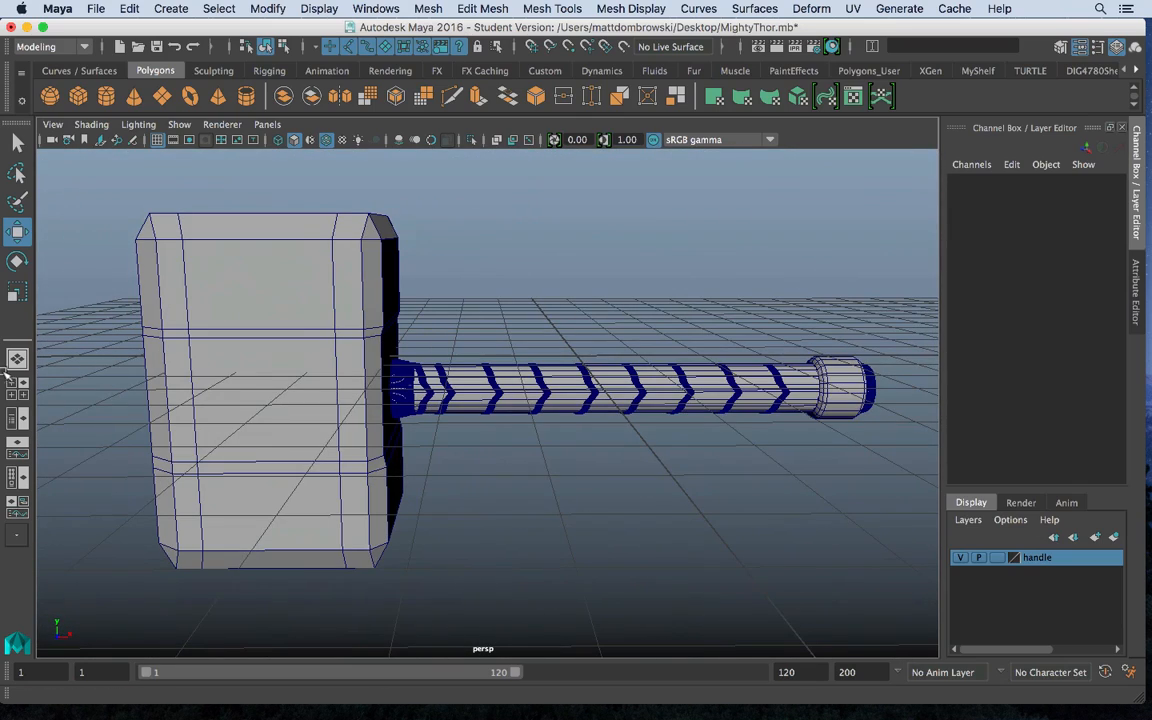
Show the Outliner beside the perspective view and go through the Hammer hierarchy, including the Handle group's parts and HammerHead
click(18, 419)
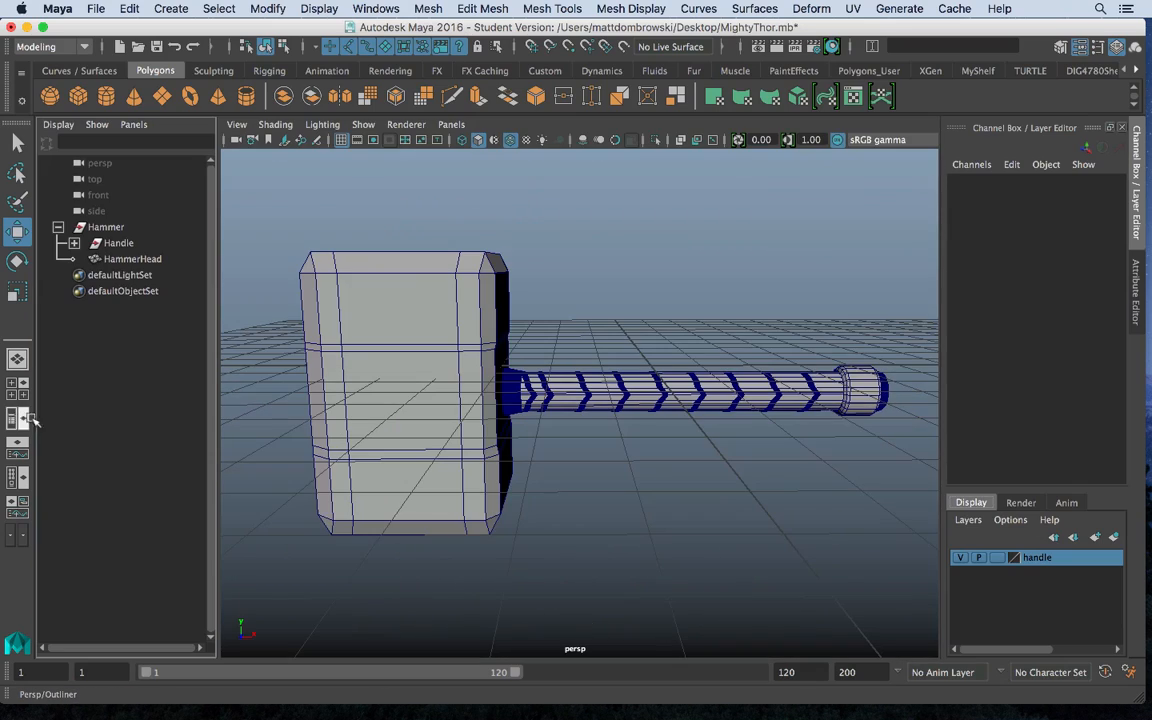
click(72, 243)
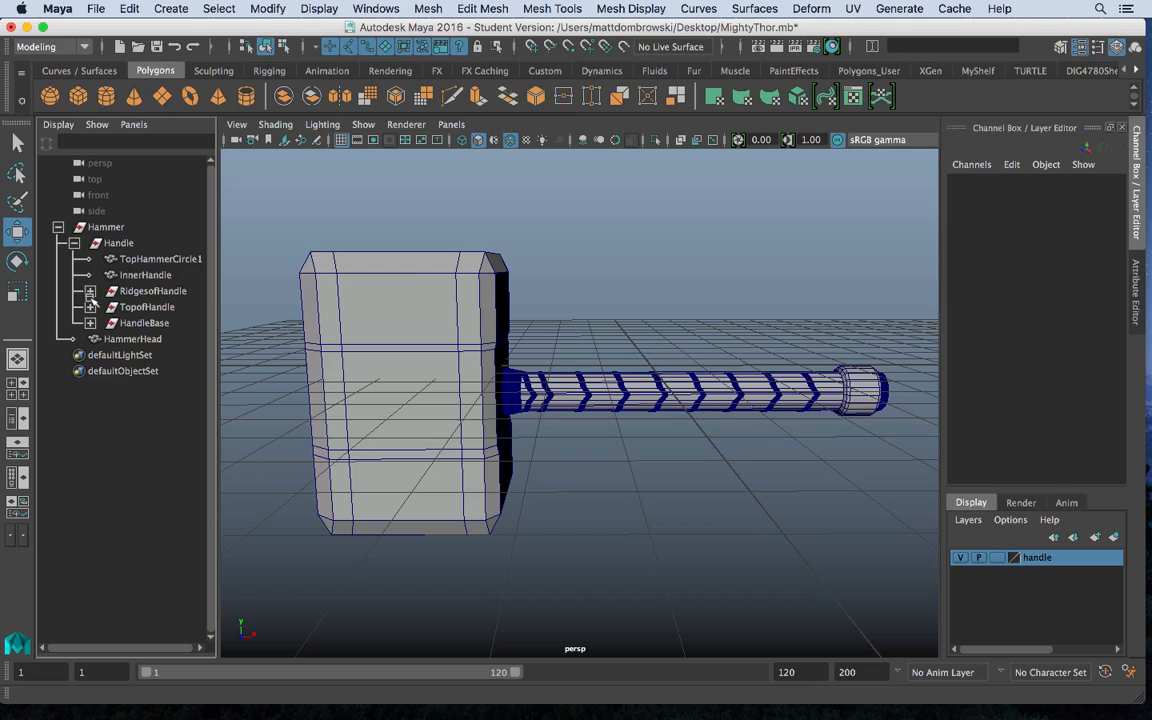
click(141, 293)
click(144, 309)
click(146, 325)
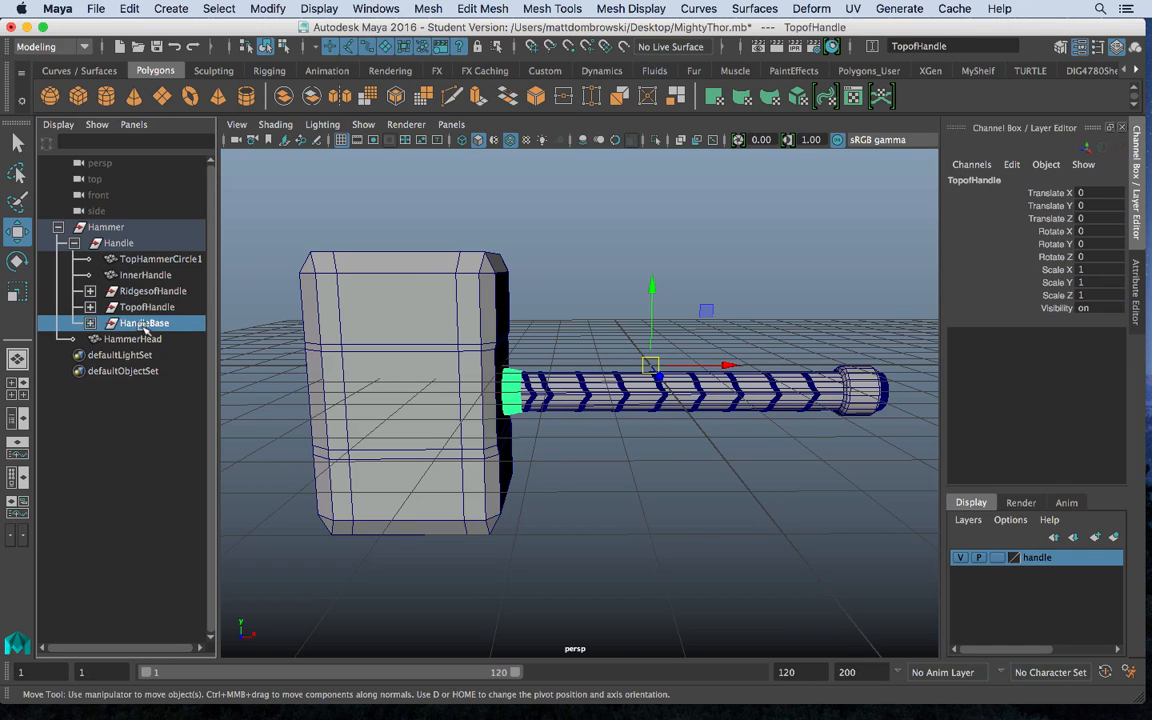
click(140, 259)
click(116, 243)
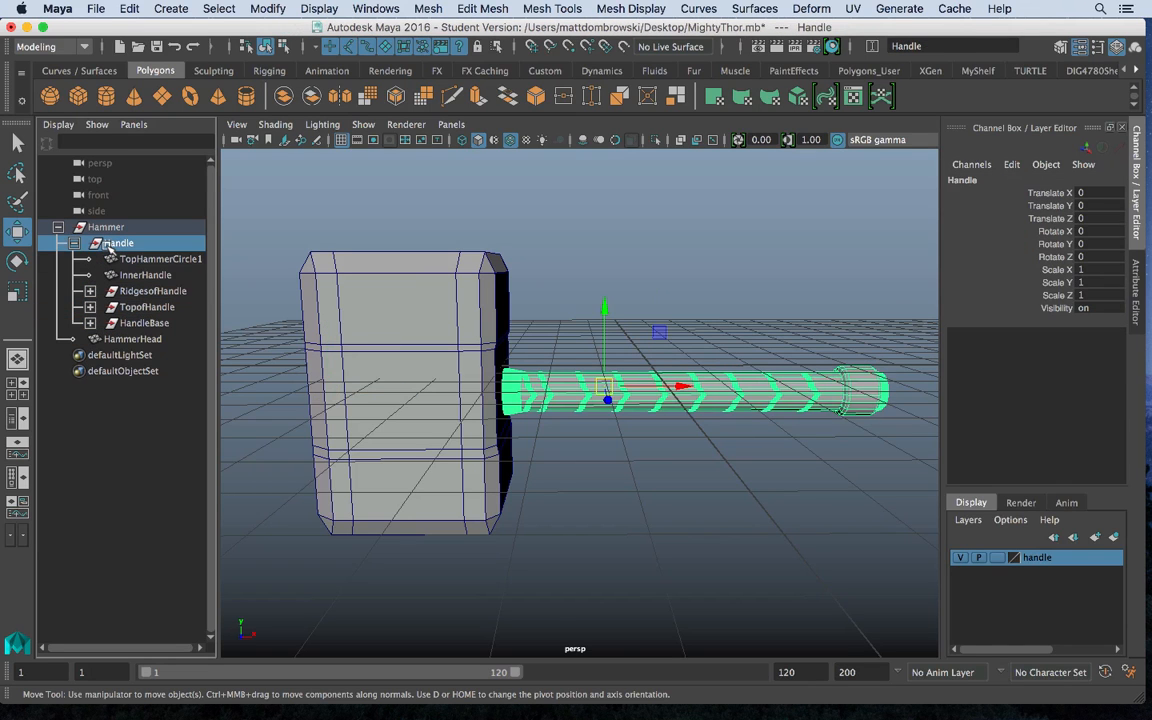
click(107, 229)
click(118, 339)
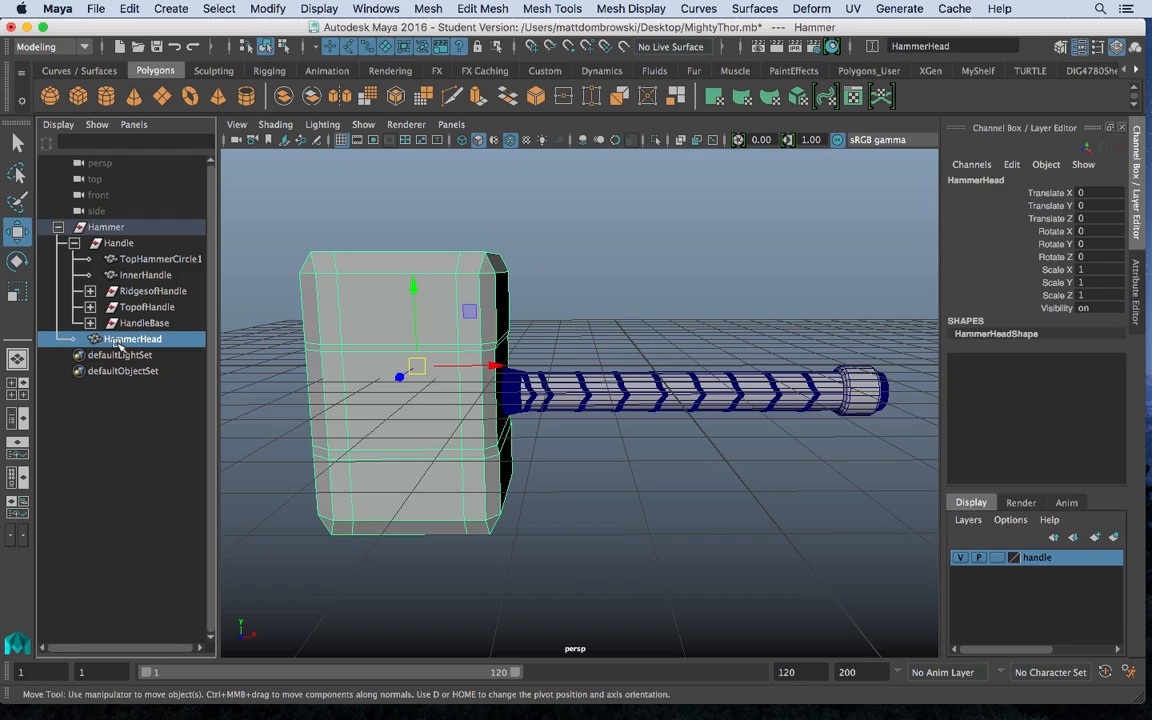
Check which geometry belongs to the Handle group and its TopHammerCircle1, InnerHandle and TopofHandle members
mouse_move(468, 360)
alt+mouse_down()
mouse_move(666, 353)
mouse_move(463, 384)
mouse_move(455, 357)
alt+mouse_up()
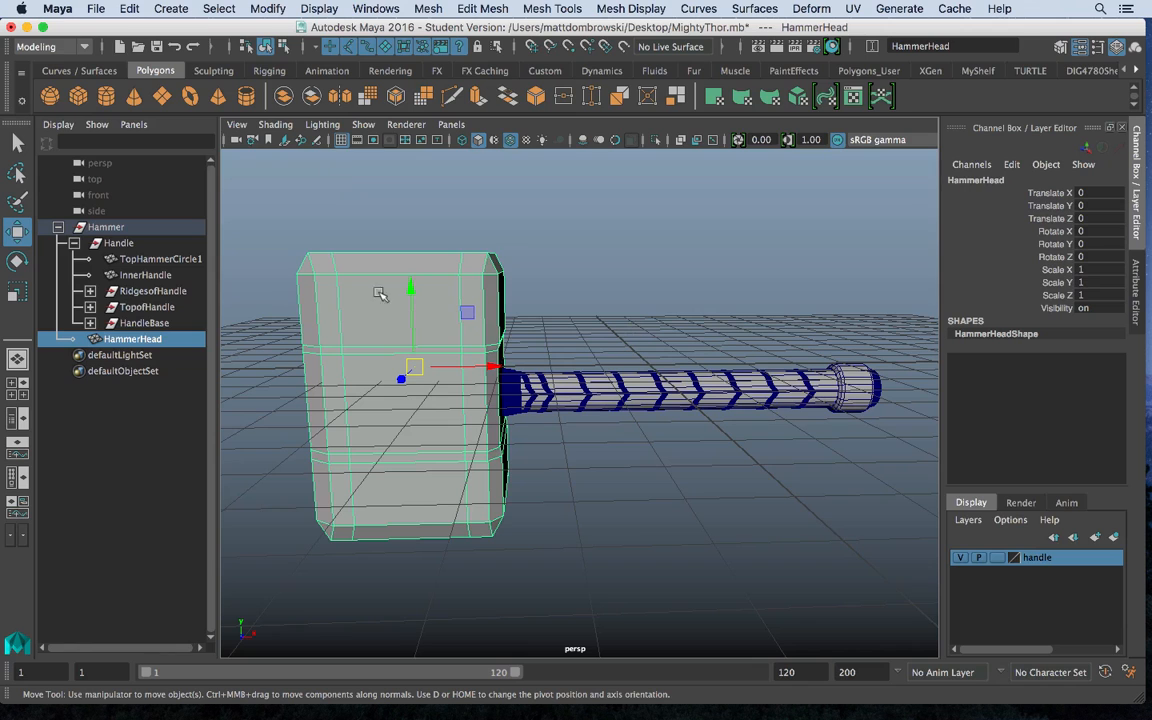
click(112, 243)
click(131, 260)
click(140, 275)
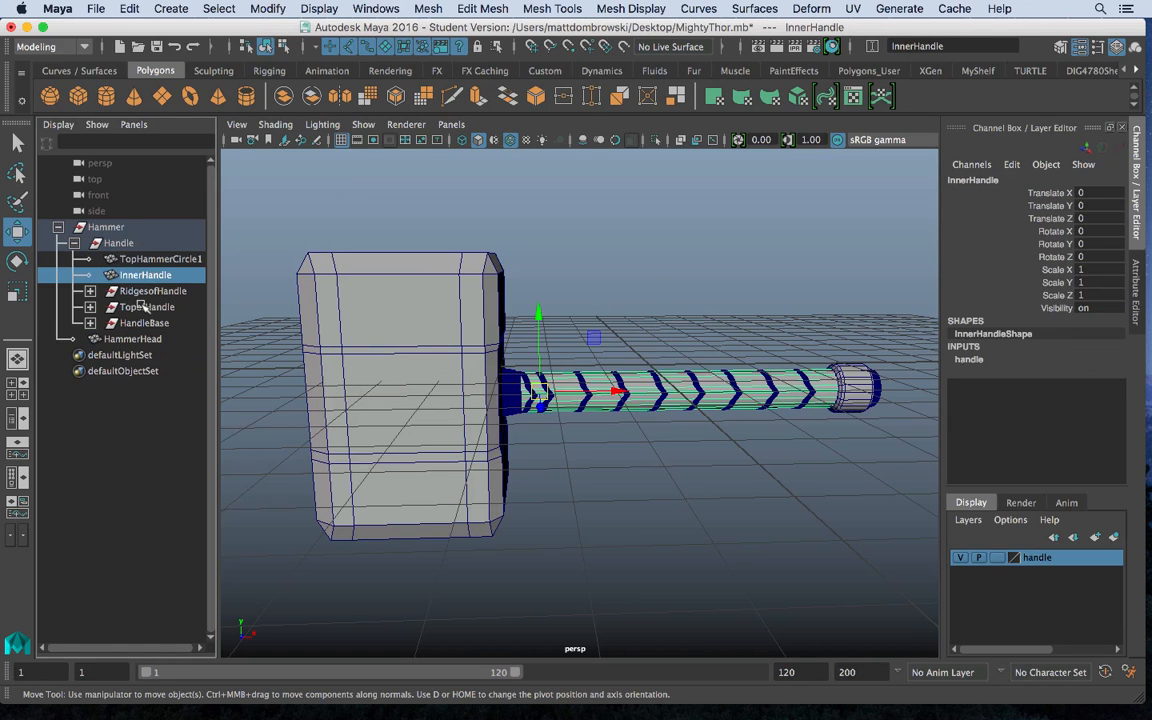
click(146, 307)
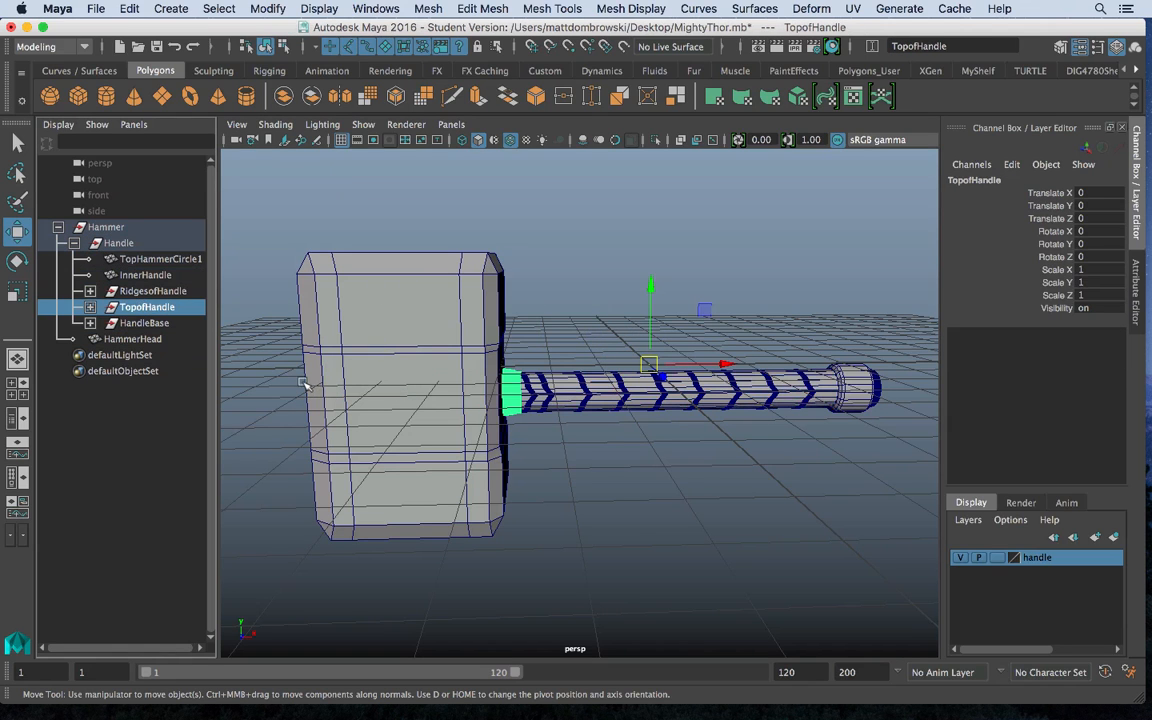
Toggle the handle layer's visibility to check which hammer parts it contains
click(958, 560)
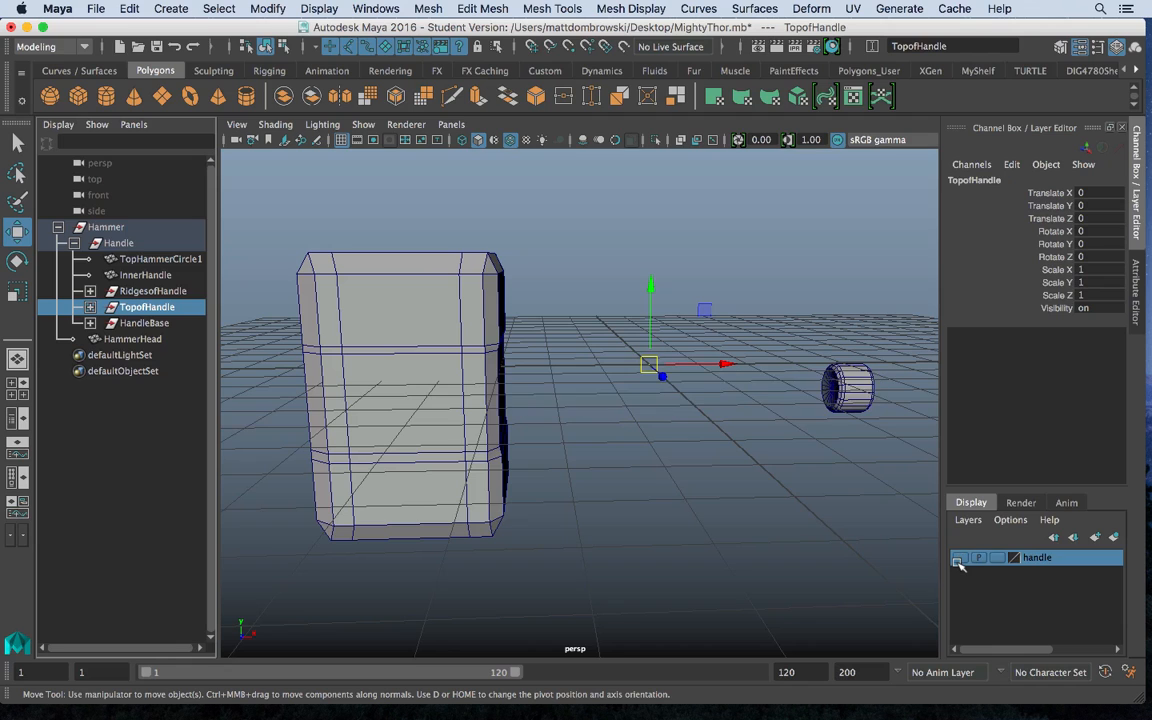
click(958, 560)
click(958, 560)
click(958, 562)
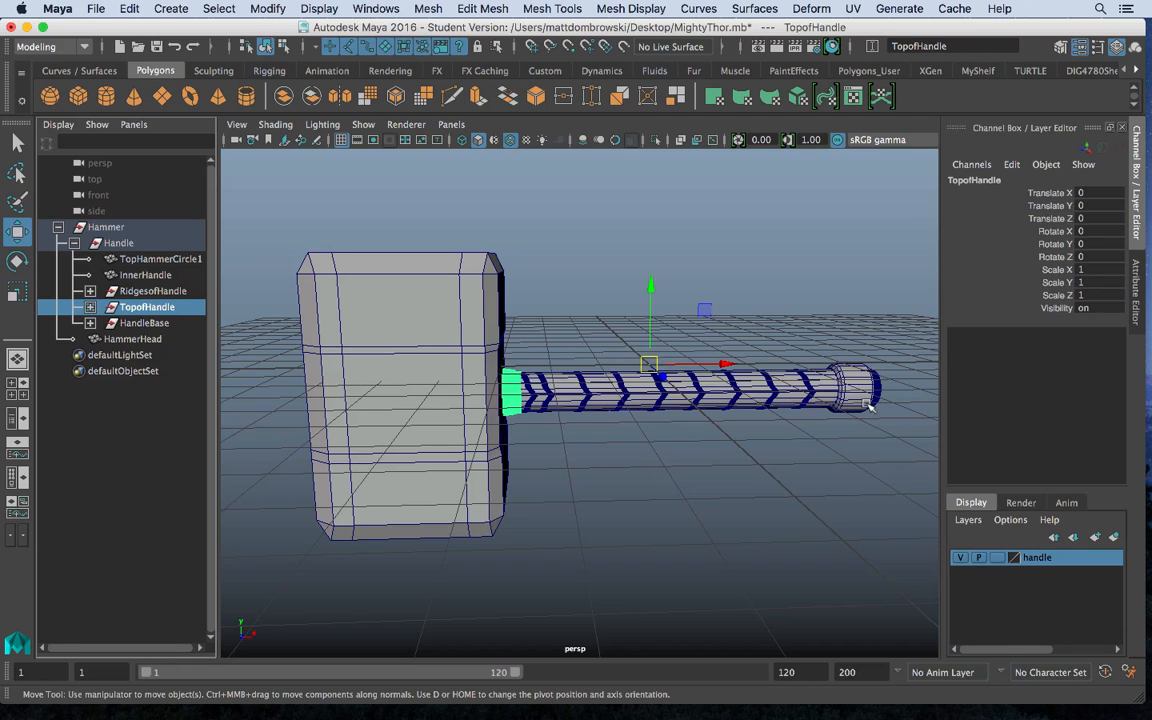
Add the HammerBaseLarge object at the handle's end to the handle layer and test the layer's visibility
click(854, 378)
right_click(1034, 558)
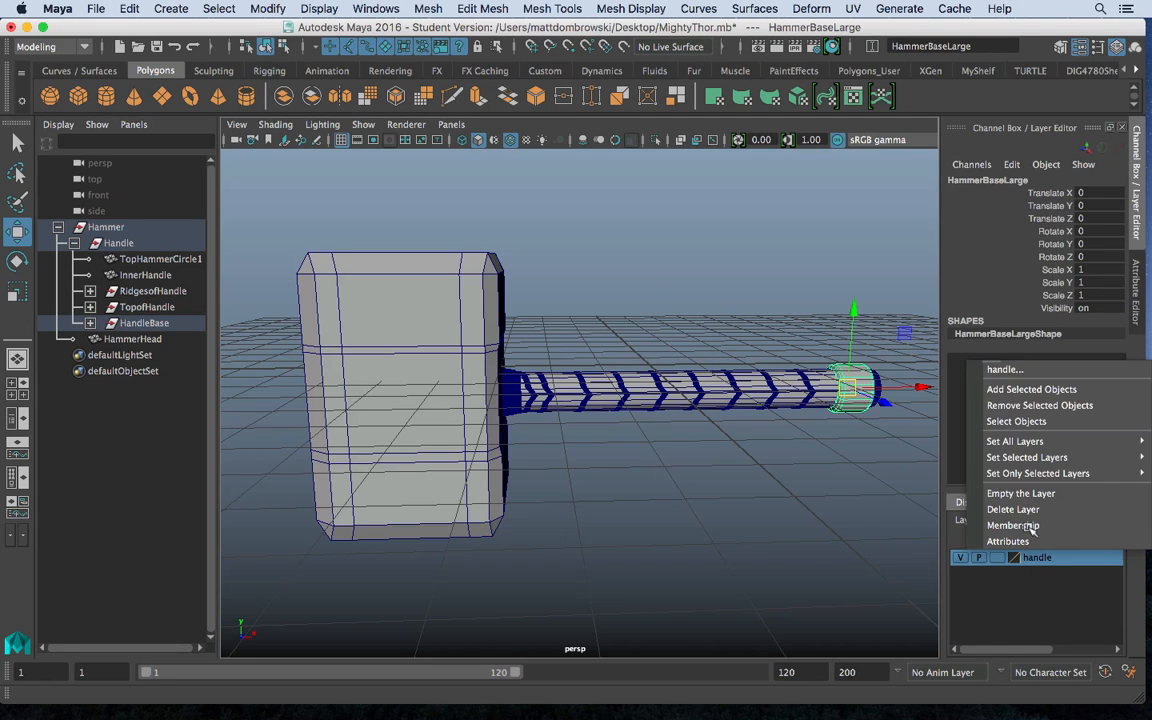
click(1031, 389)
click(962, 558)
click(962, 558)
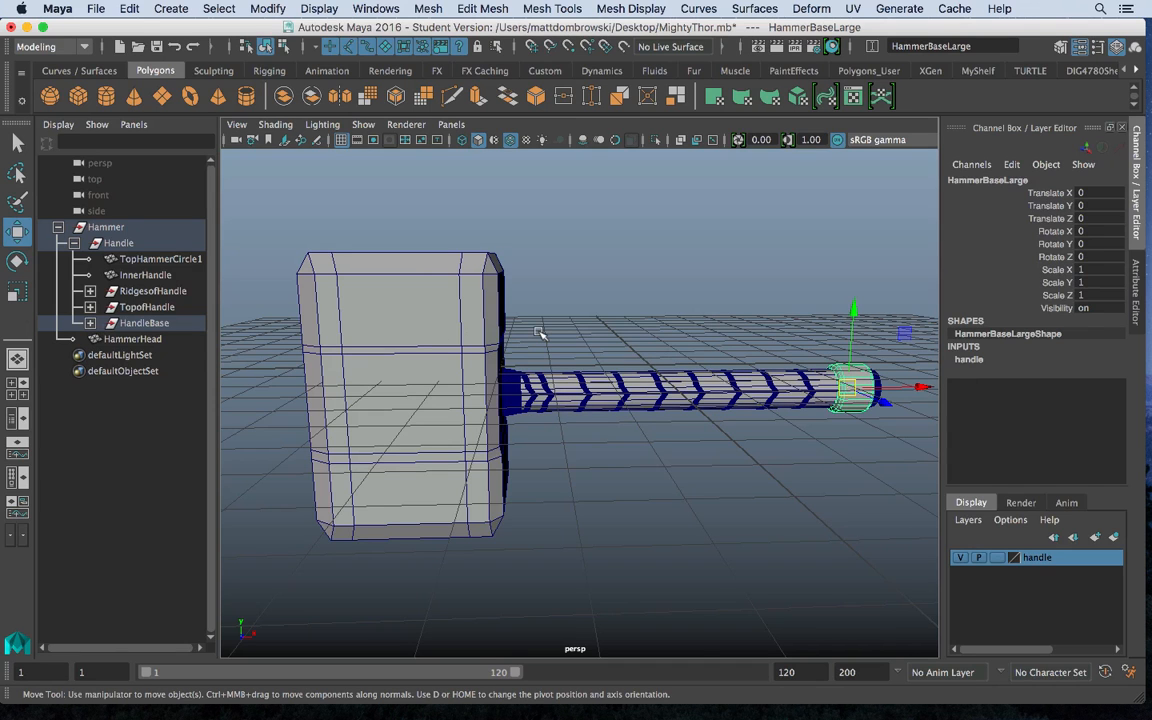
Return to the single perspective view and save the scene
key(space)
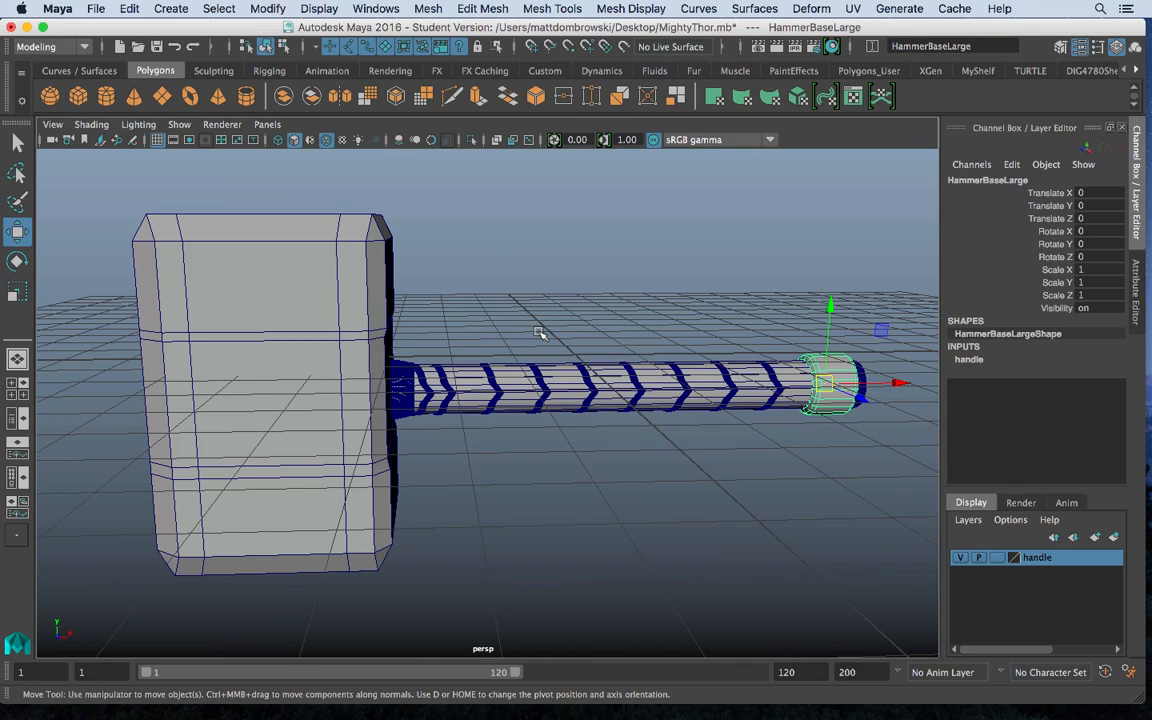
key(q)
key(super+s)
click(538, 401)
key(w)
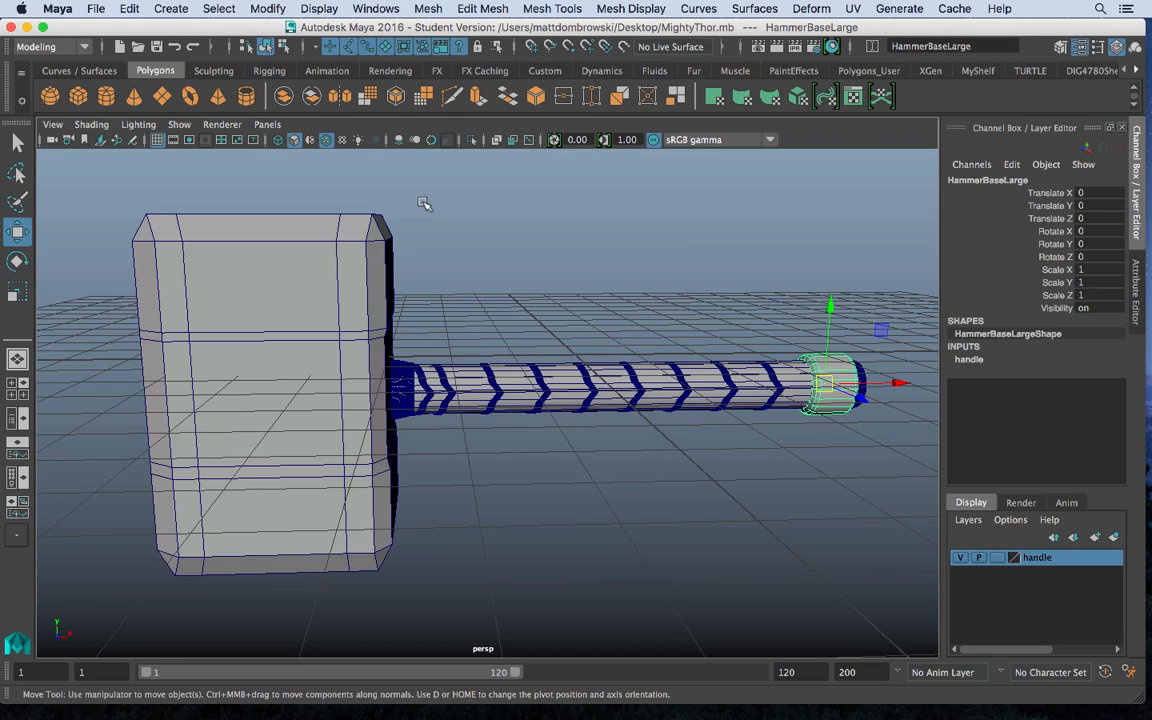
Select the whole Hammer group and assign it a new Lambert material
click(186, 401)
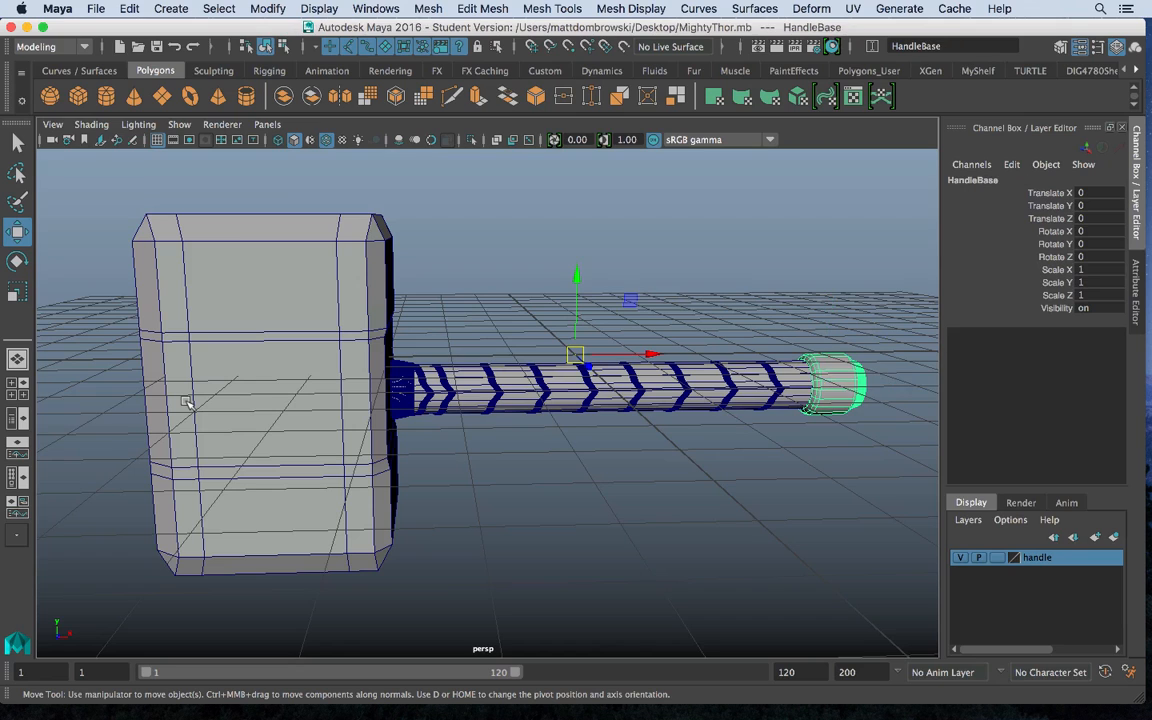
key(Down)
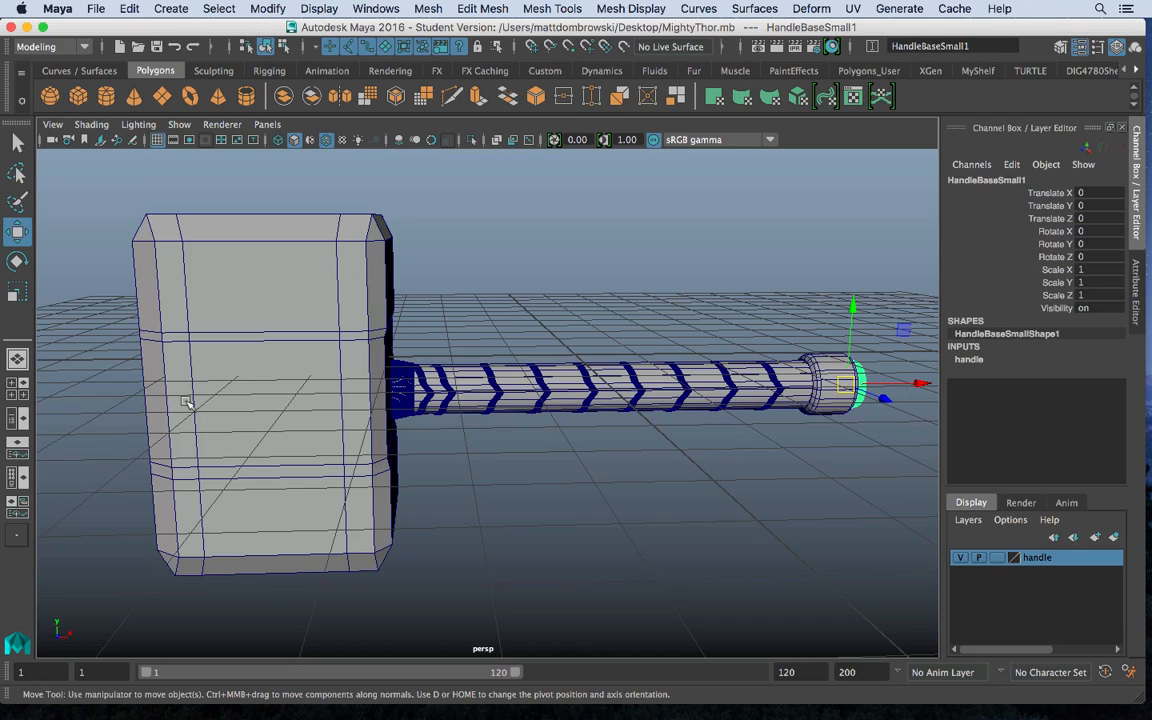
key(Up)
key(Up)
key(Up)
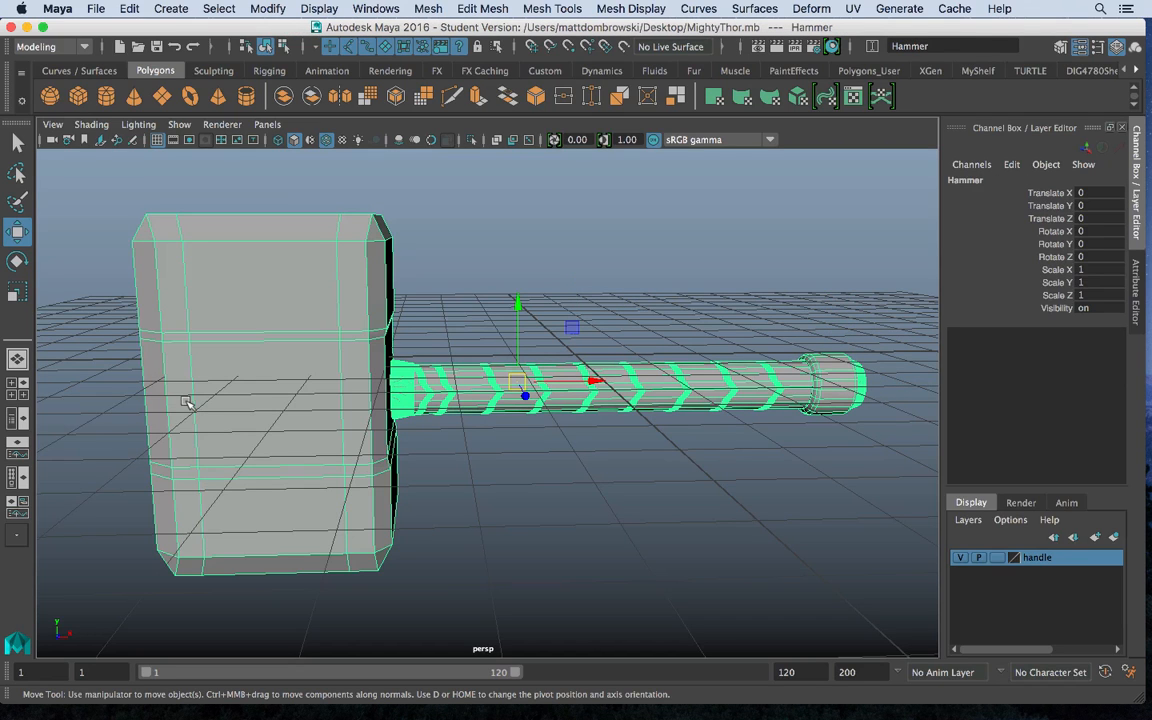
alt+drag(188, 406, 211, 414)
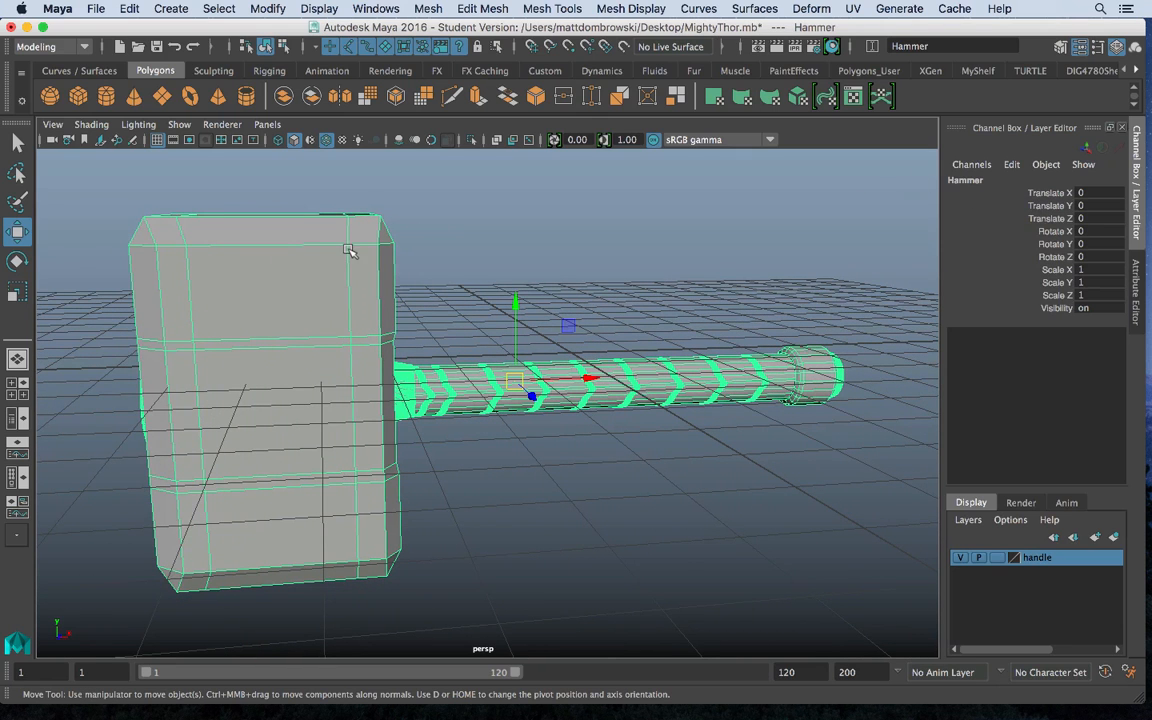
right_click(547, 216)
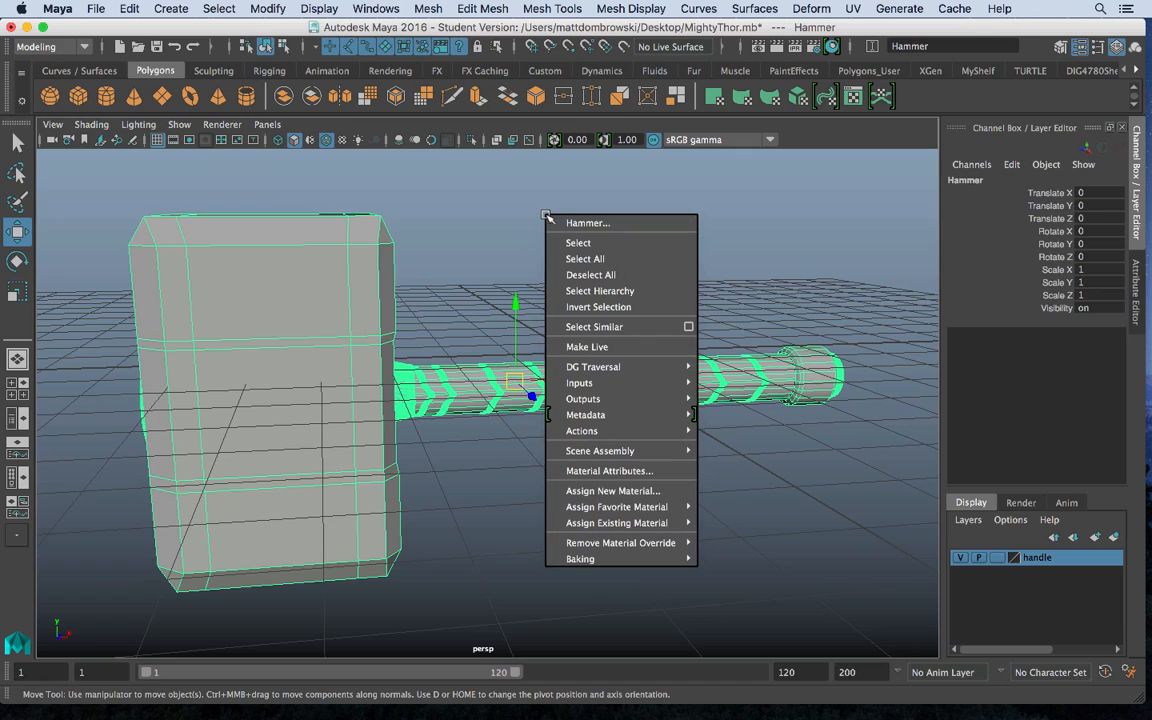
mouse_move(608, 512)
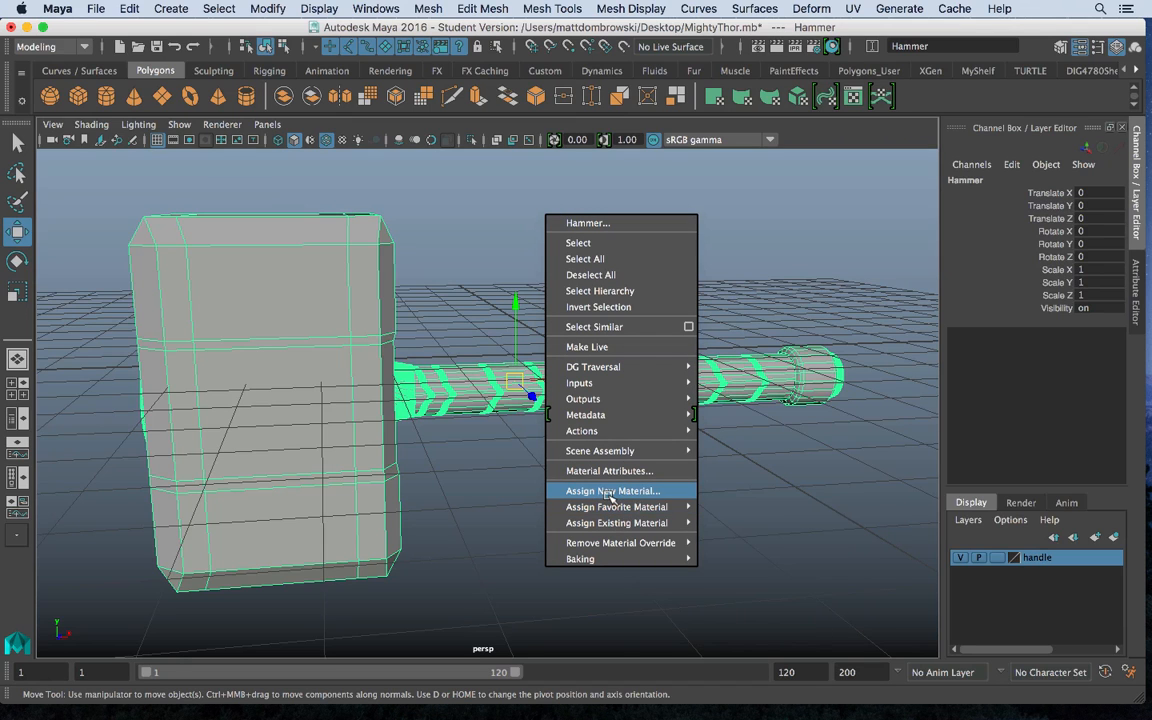
click(609, 492)
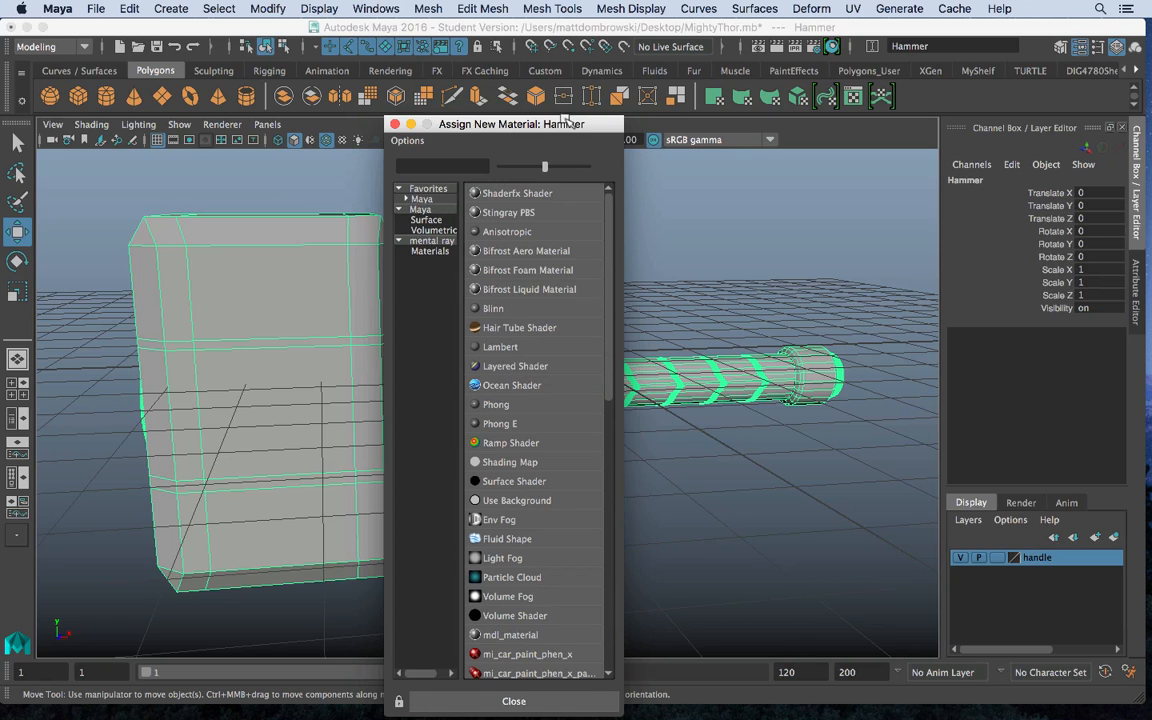
drag(557, 127, 567, 44)
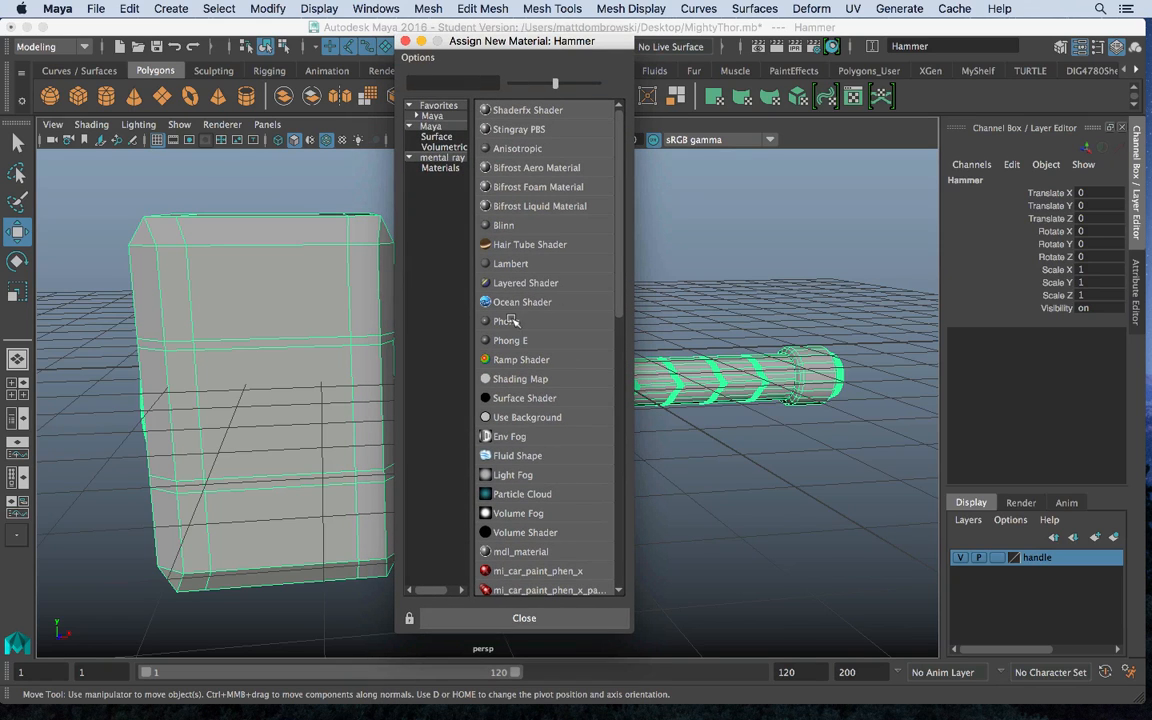
click(508, 263)
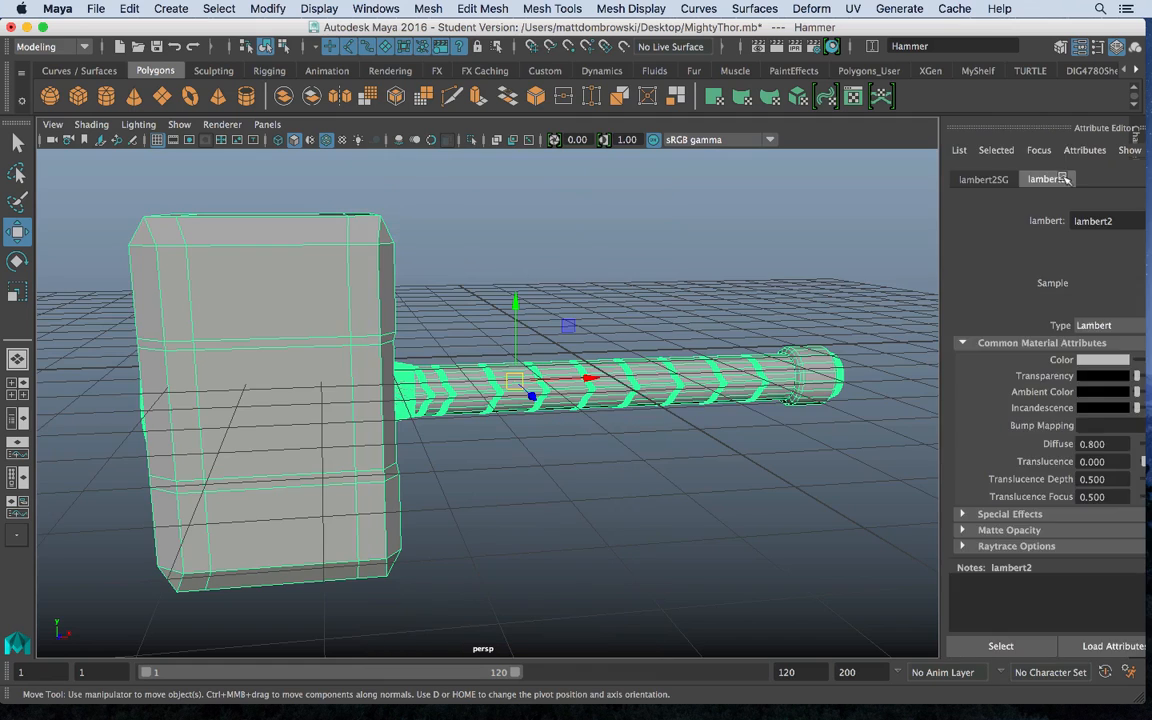
Check the material attributes of the hammer head, inner handle and large handle base to see that they share the new Lambert
click(241, 318)
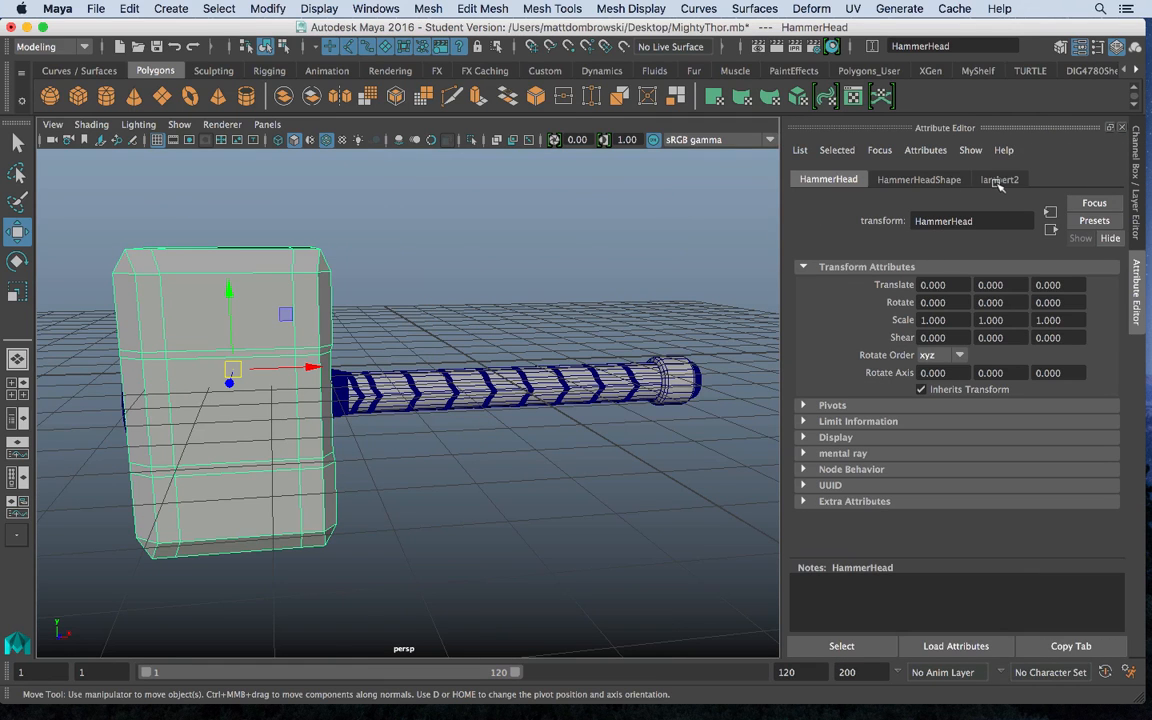
click(999, 180)
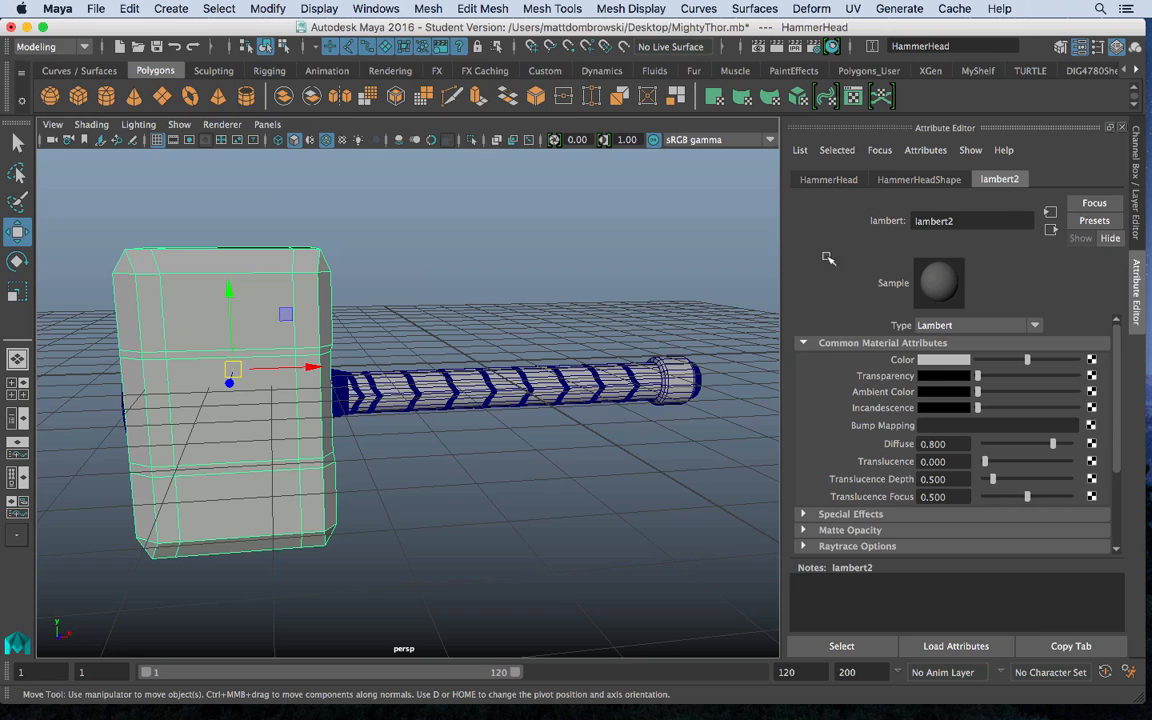
click(466, 384)
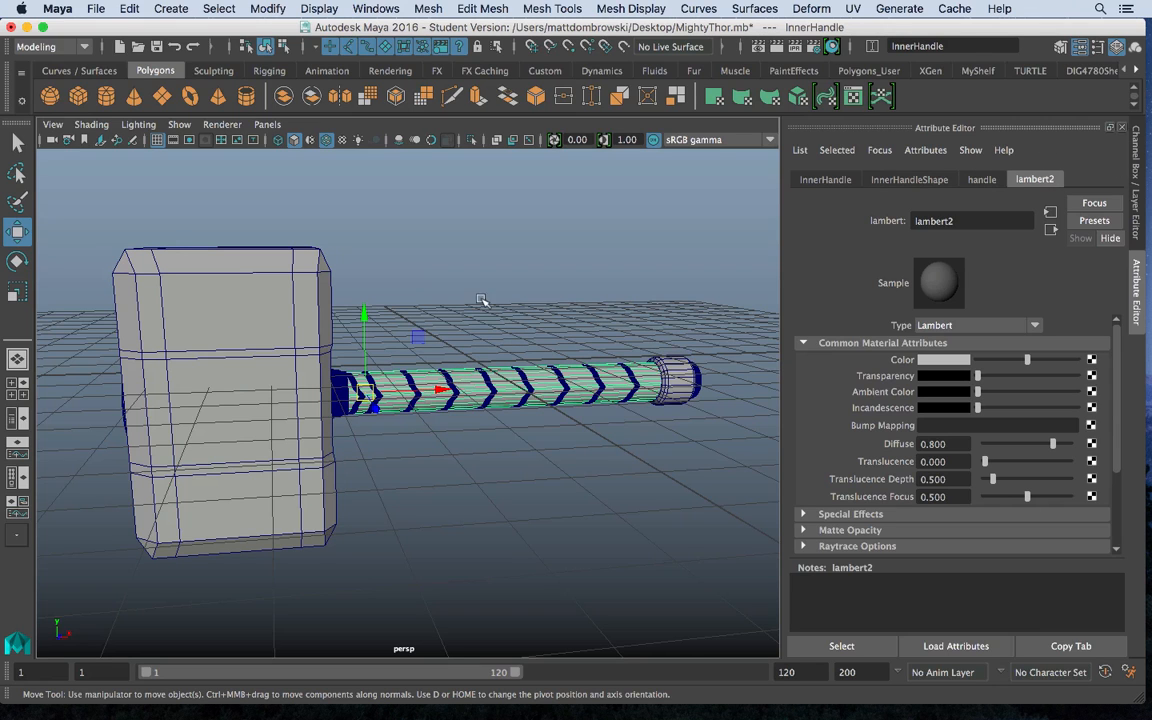
click(678, 370)
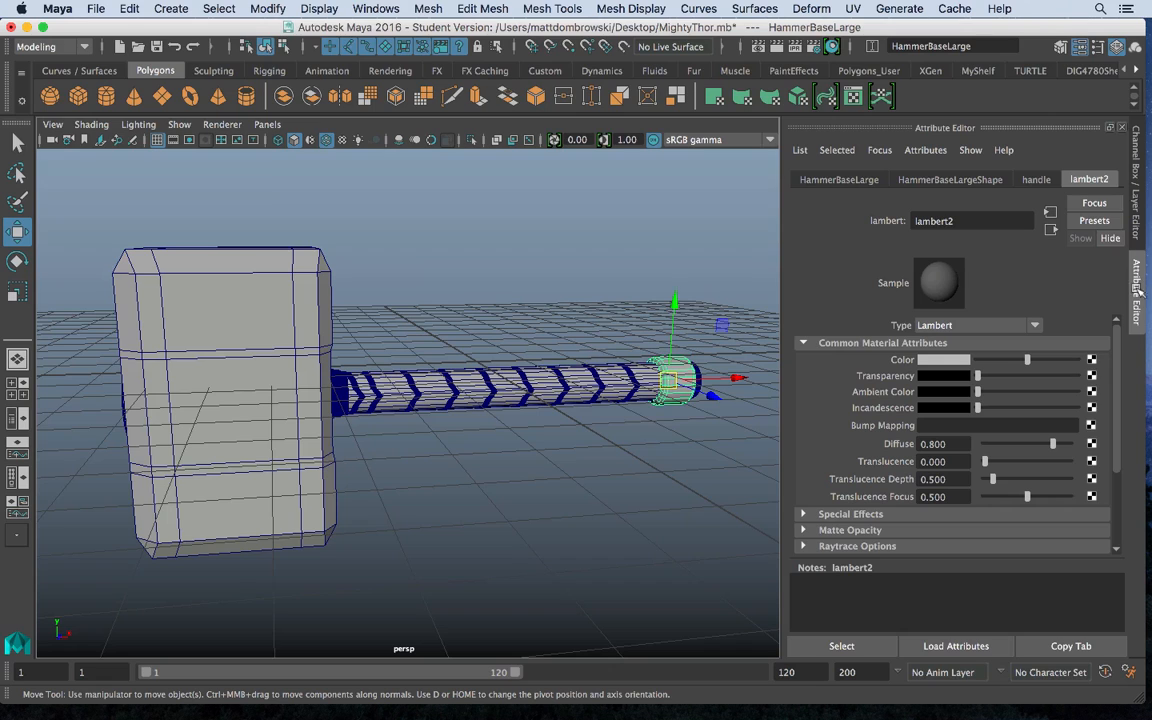
Rename the hammer's shared Lambert material as TestUV
click(252, 291)
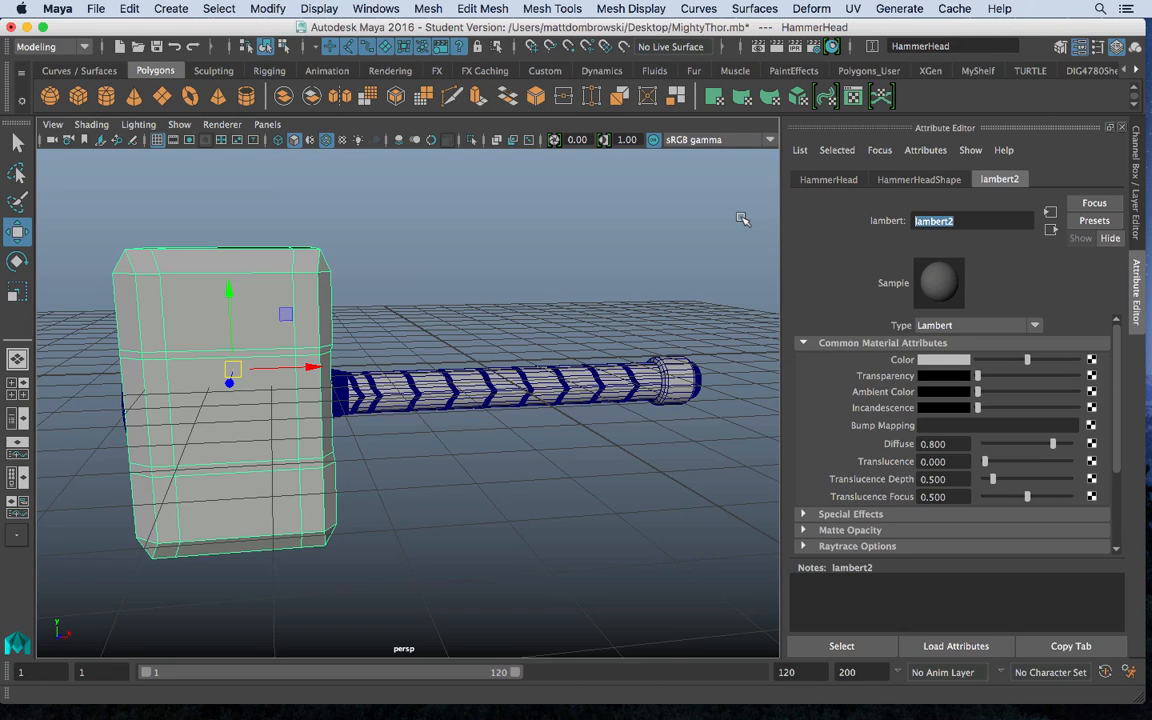
text(TestUV)
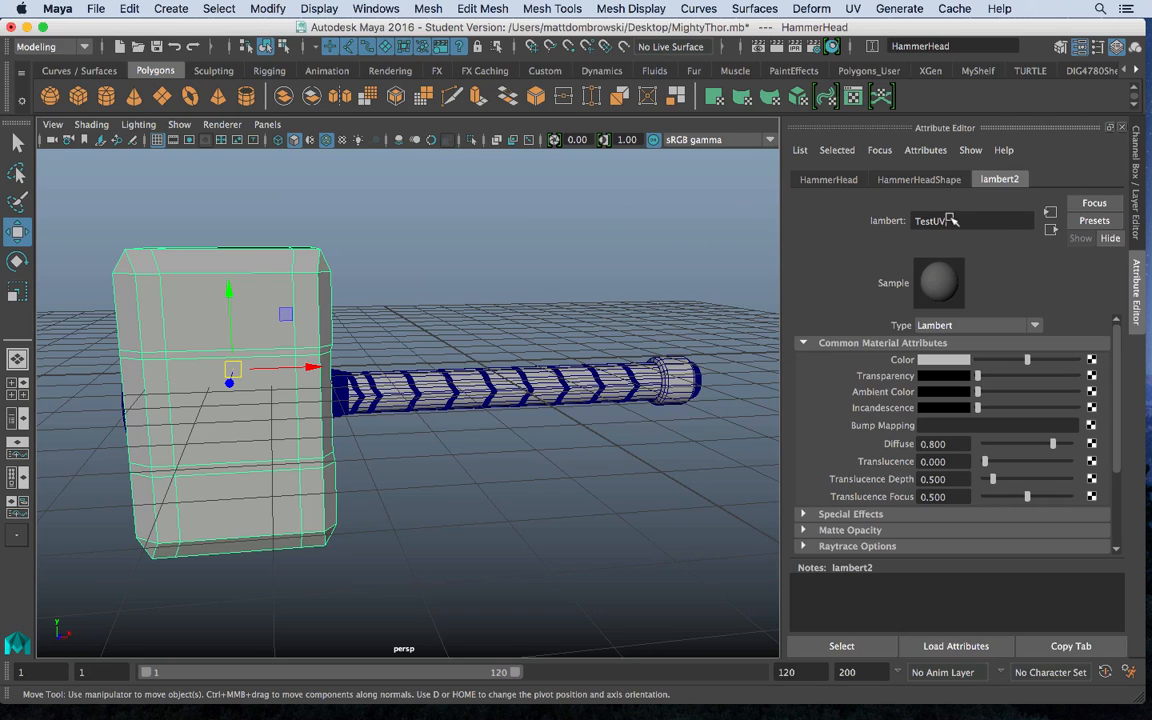
key(Return)
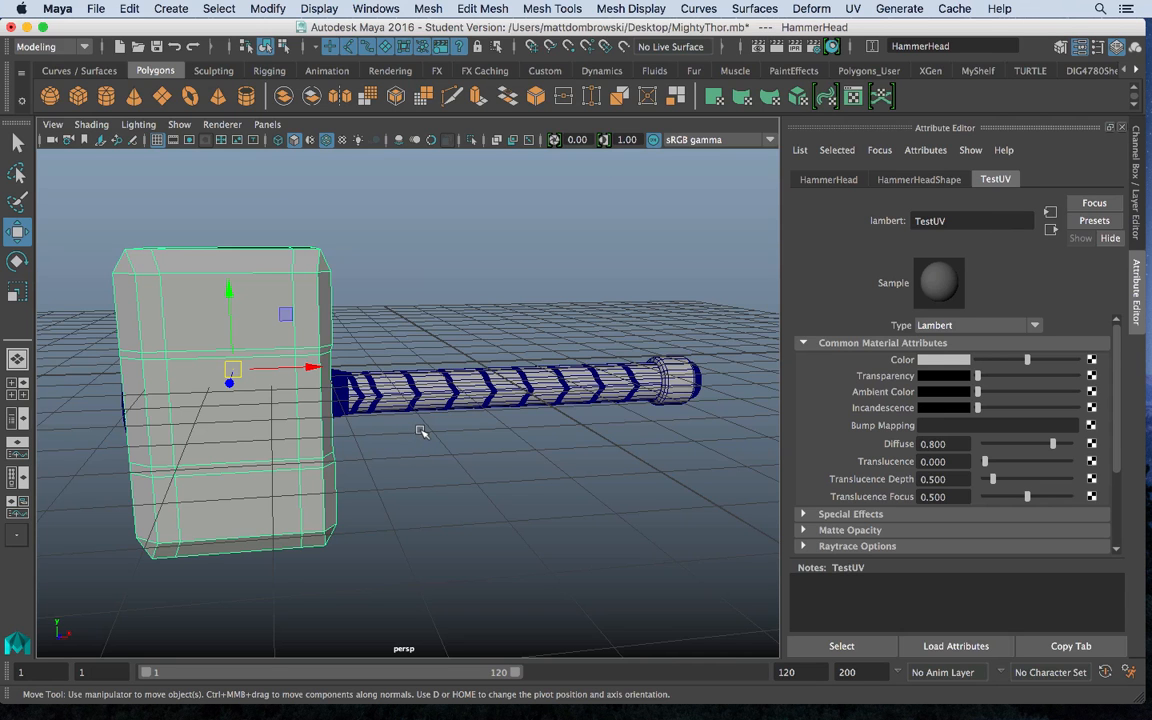
Preview the UVTest.jpg image on the desktop, moving the Maya window aside and back
drag(890, 27, 716, 27)
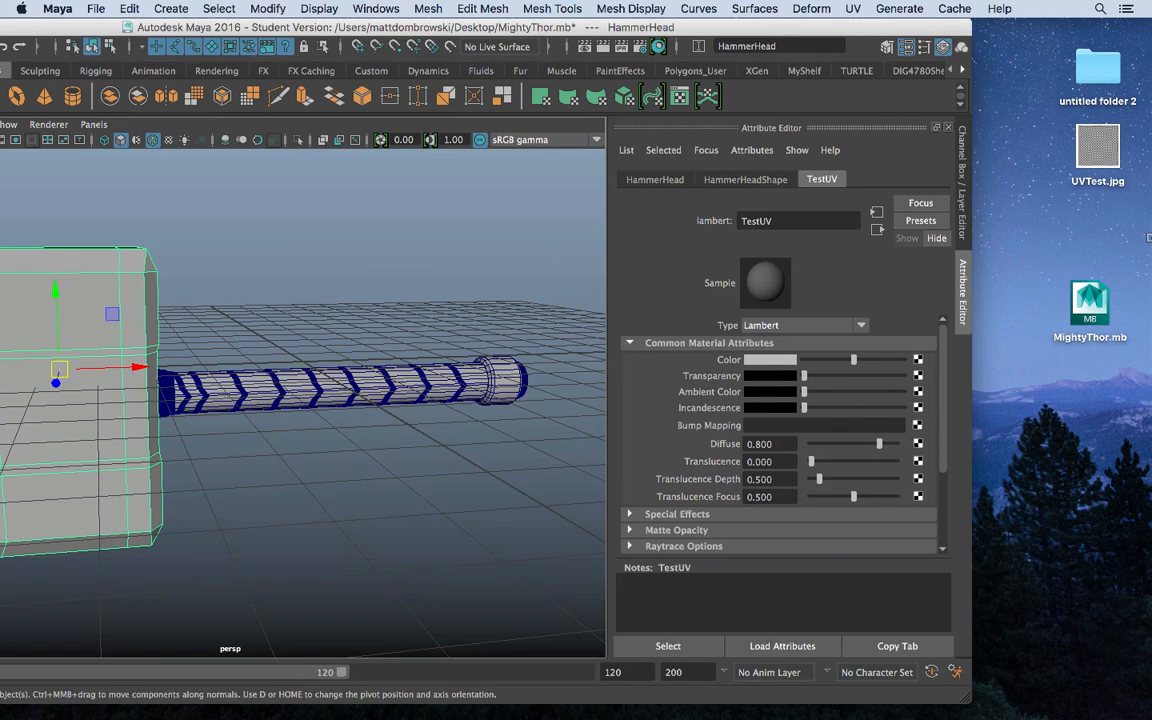
click(1083, 162)
key(space)
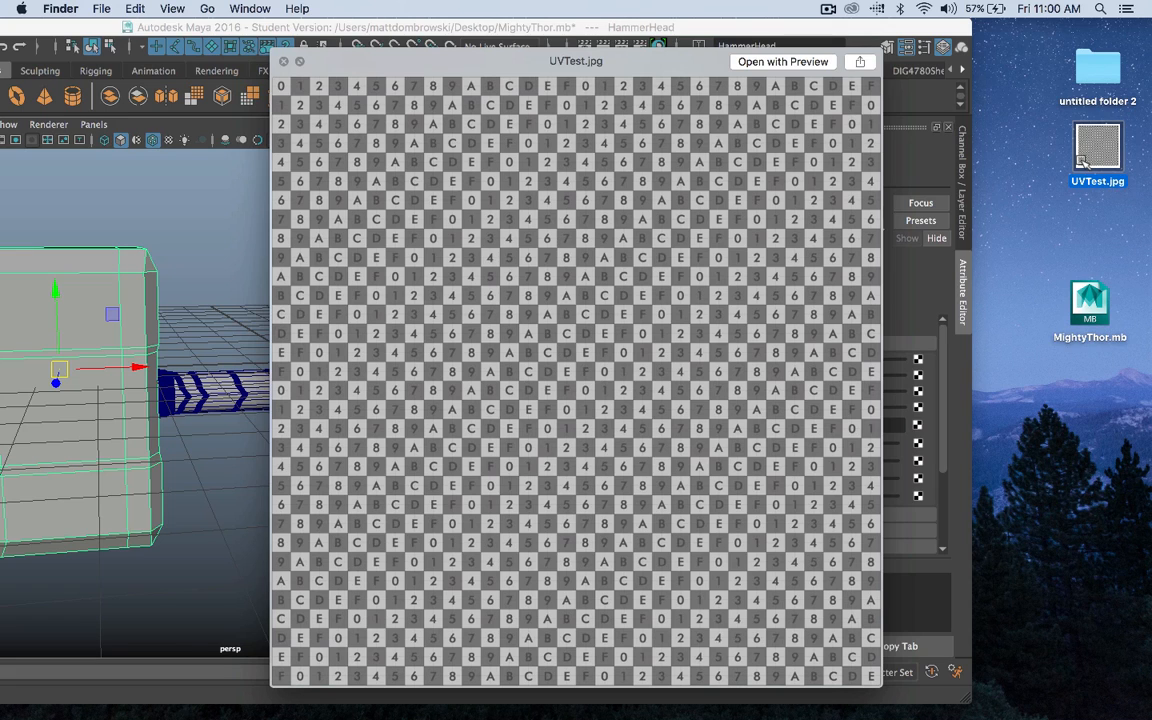
key(space)
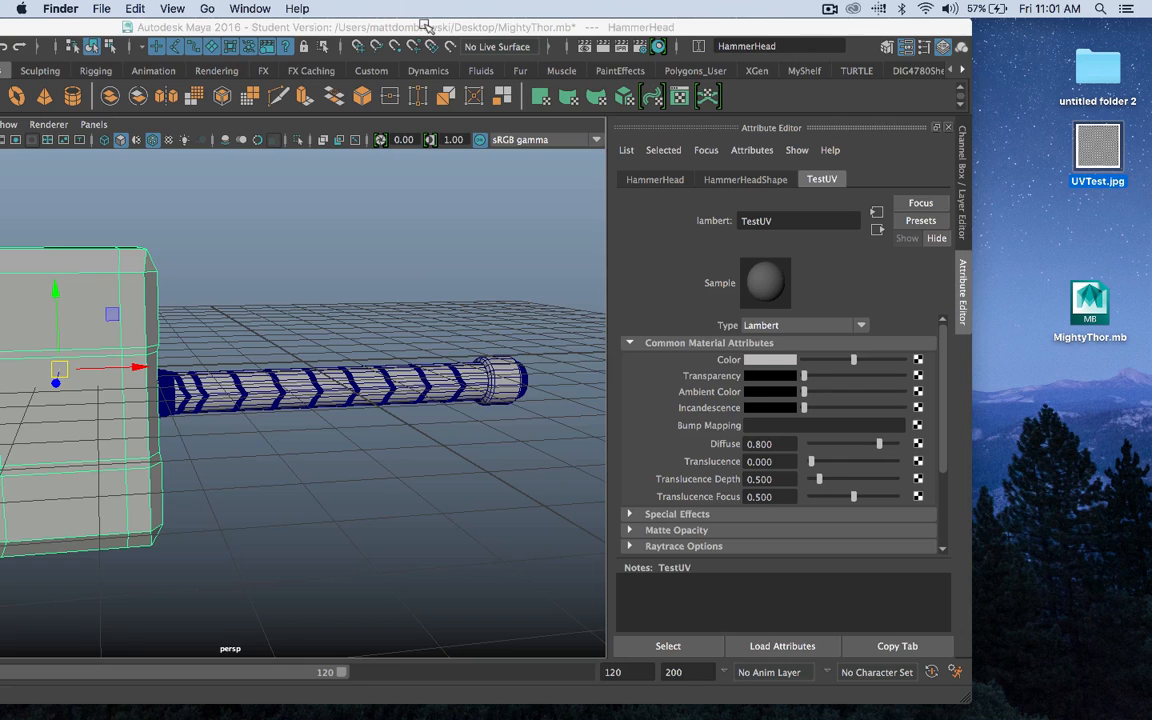
drag(427, 25, 580, 5)
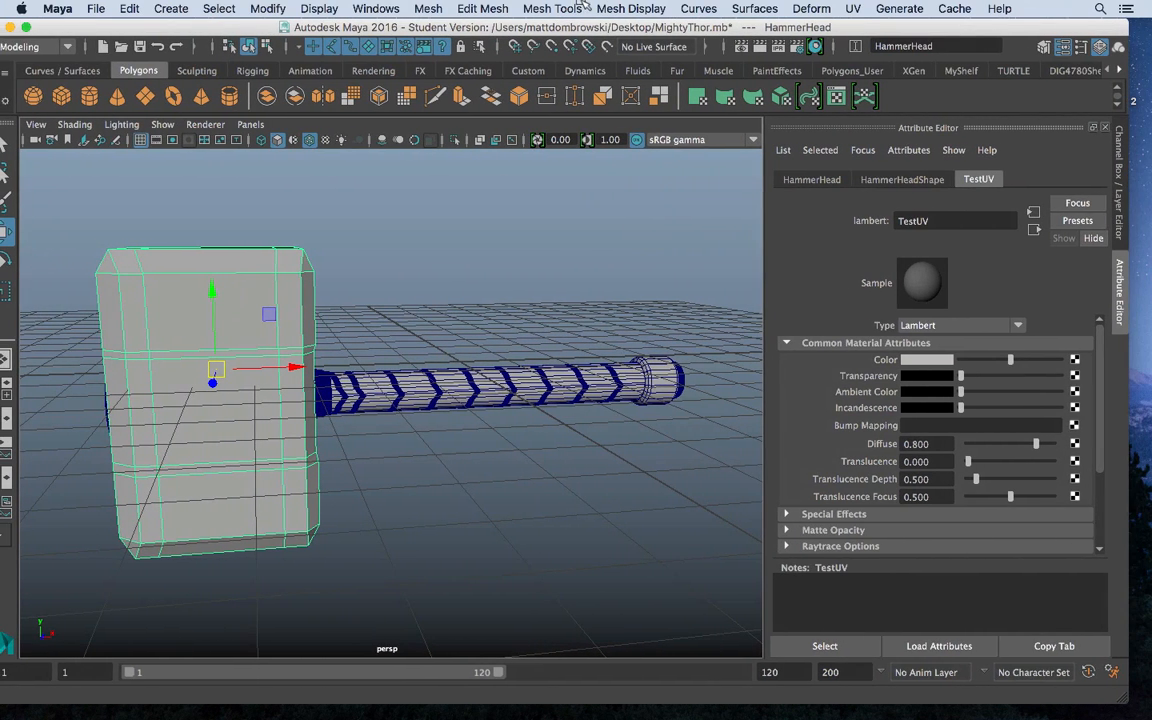
Map a File texture node to the Color attribute of the TestUV material
drag(943, 226, 885, 222)
click(1074, 360)
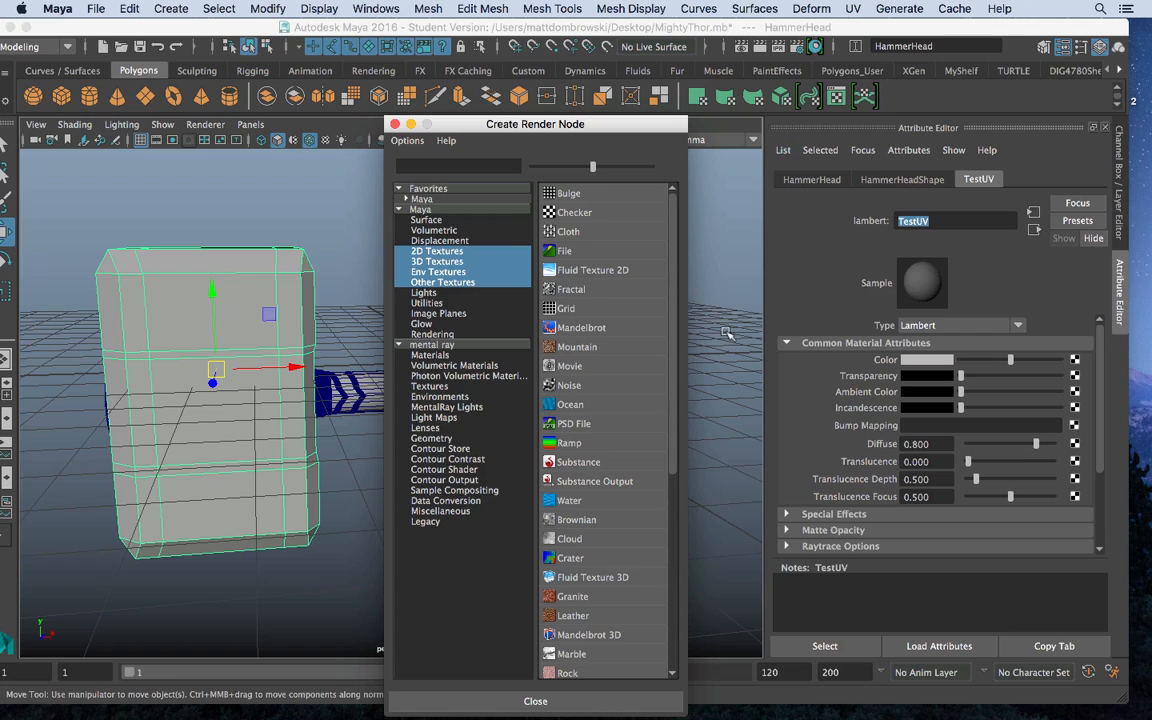
drag(525, 131, 531, 64)
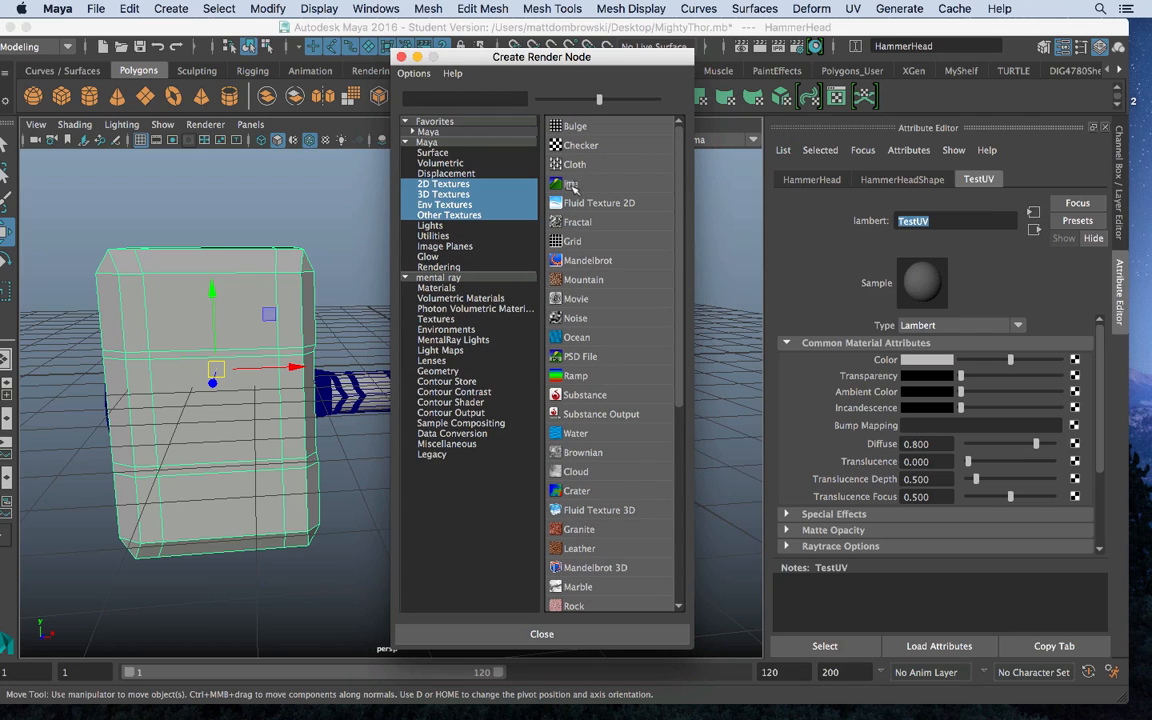
click(572, 187)
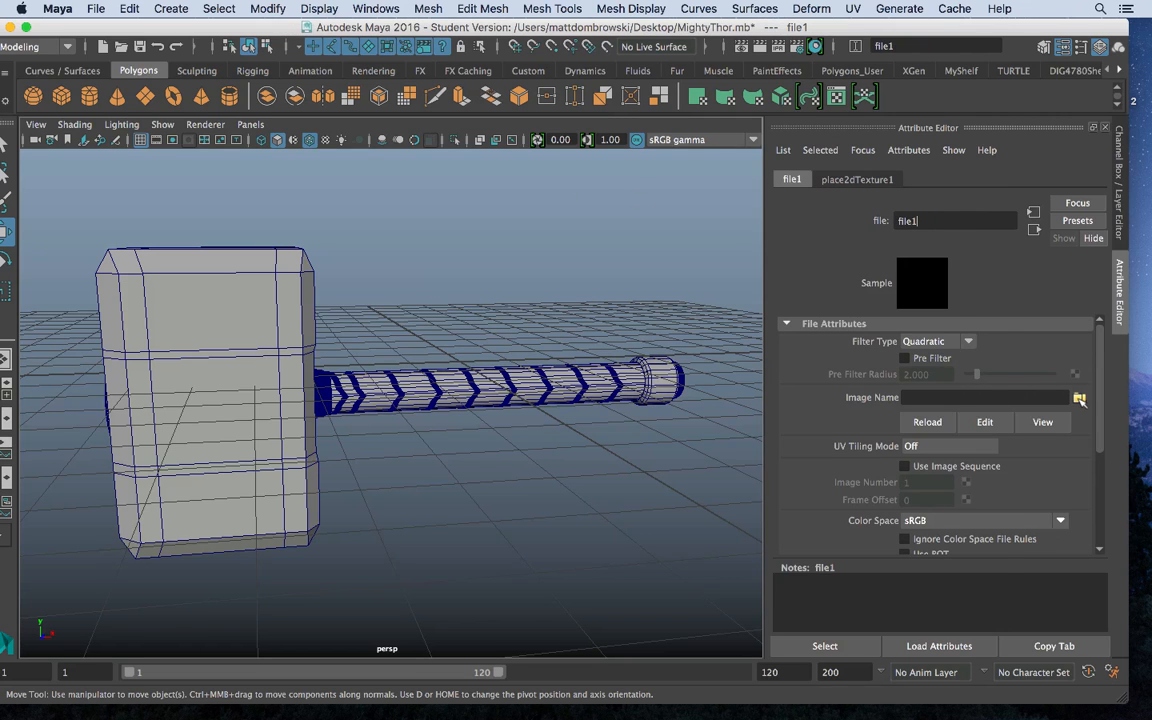
Load UVTest.jpg from the Desktop as the image of the file texture
click(1079, 398)
click(168, 199)
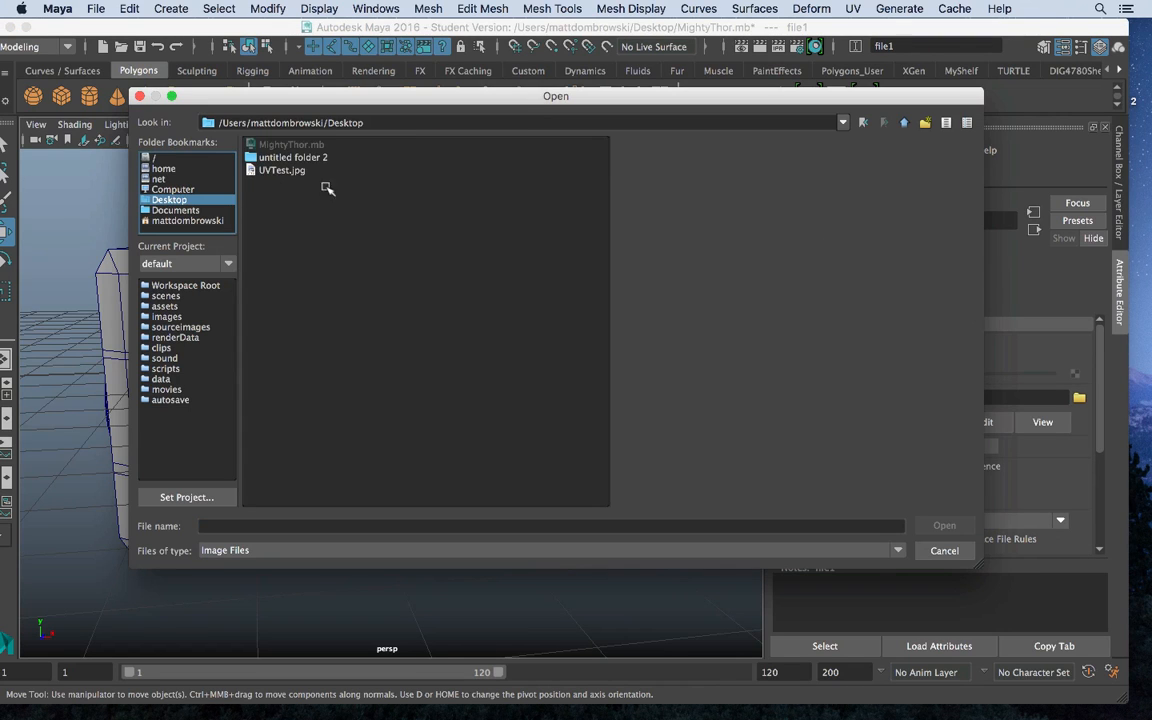
click(280, 170)
double_click(288, 171)
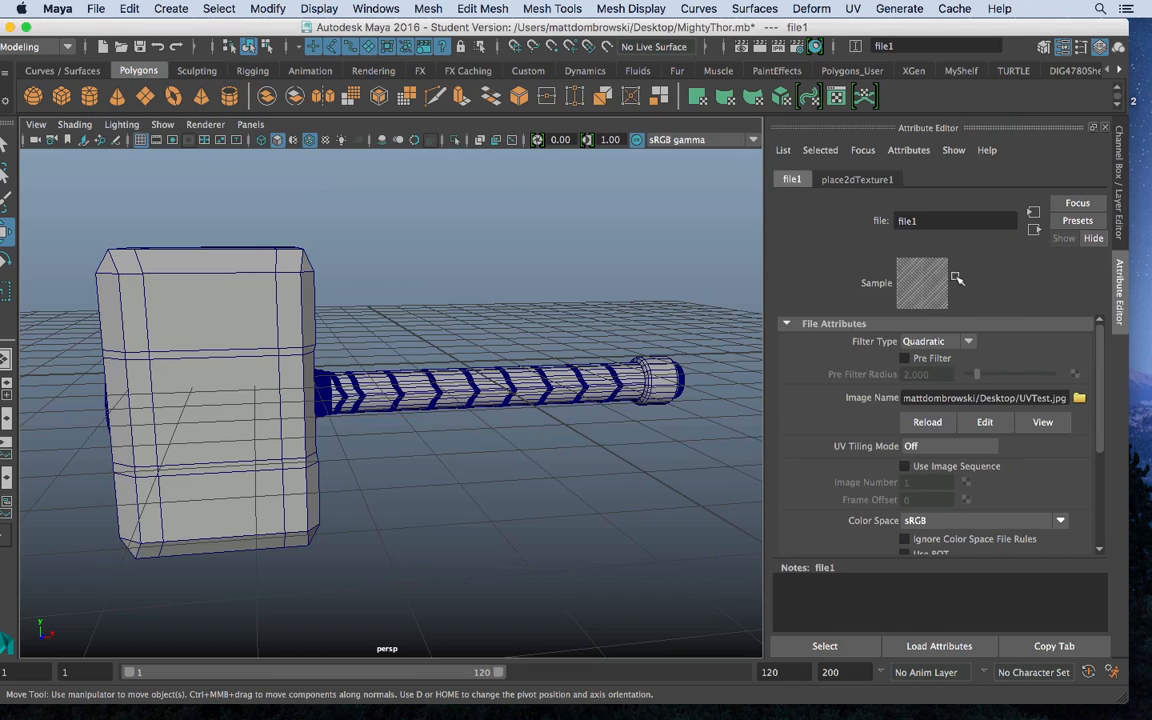
Show the object channels in place of the texture attributes and turn on textured shading in the perspective view
click(1034, 230)
click(1122, 214)
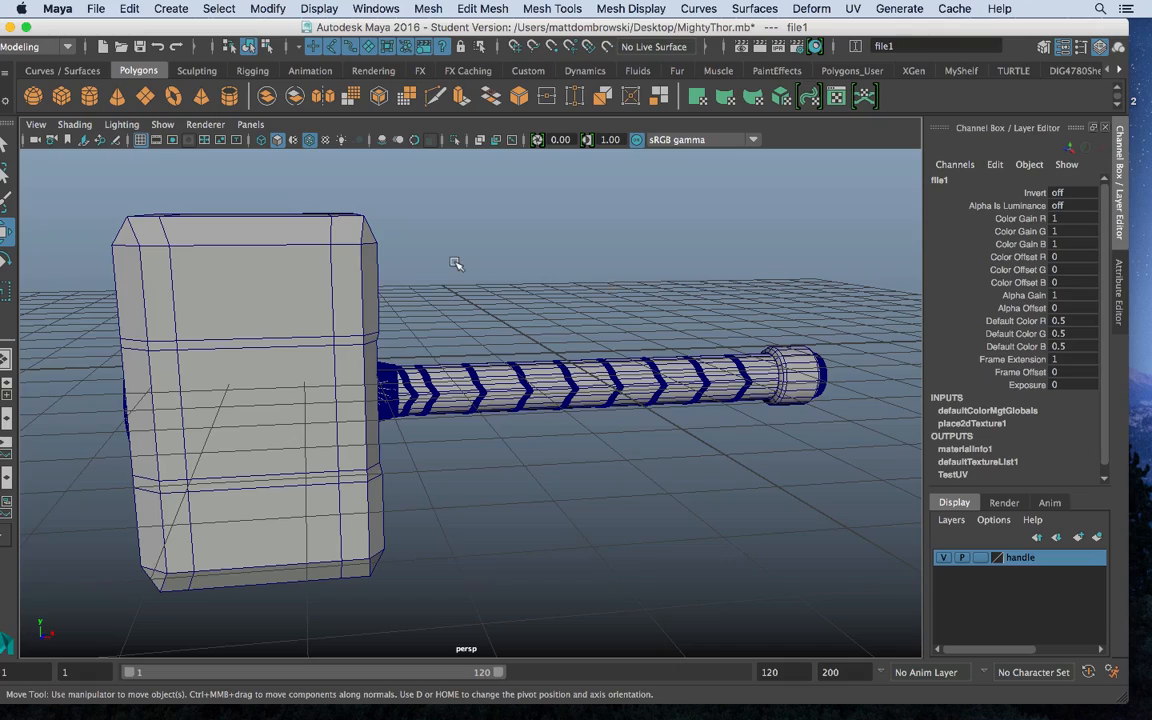
key(6)
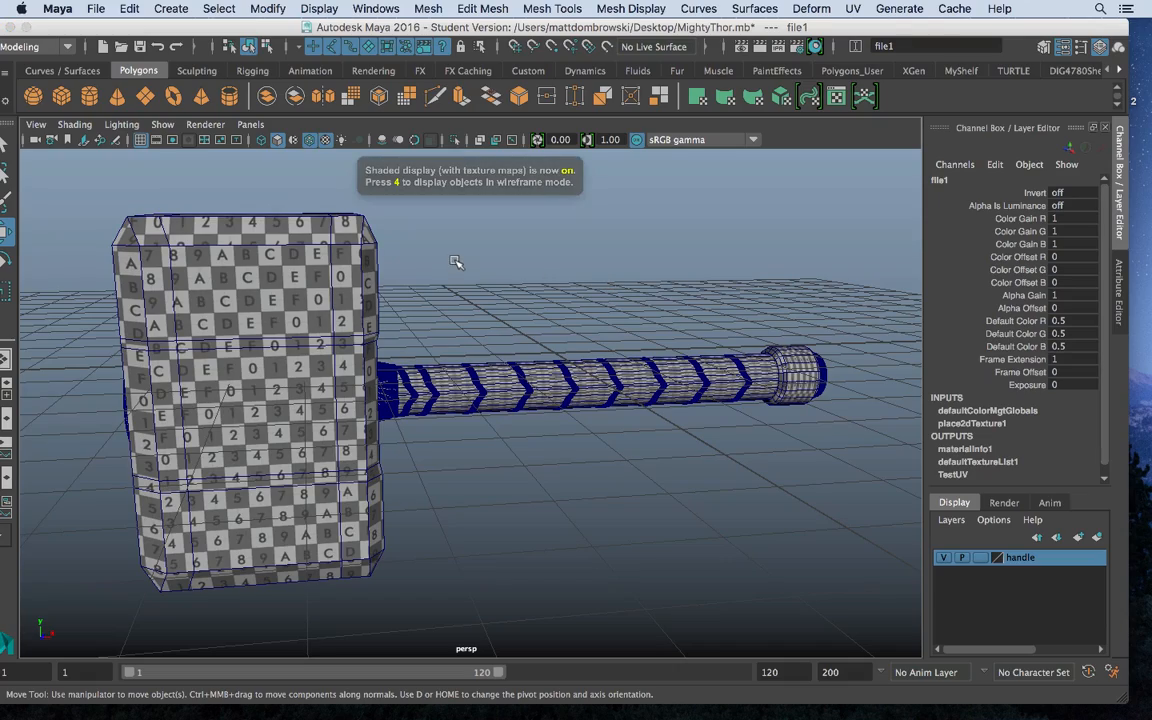
Examine the test pattern around the hammer head and handle for stretched, uneven or mirrored squares and characters
alt+drag(342, 321, 688, 343)
alt+middle_drag(252, 391, 386, 300)
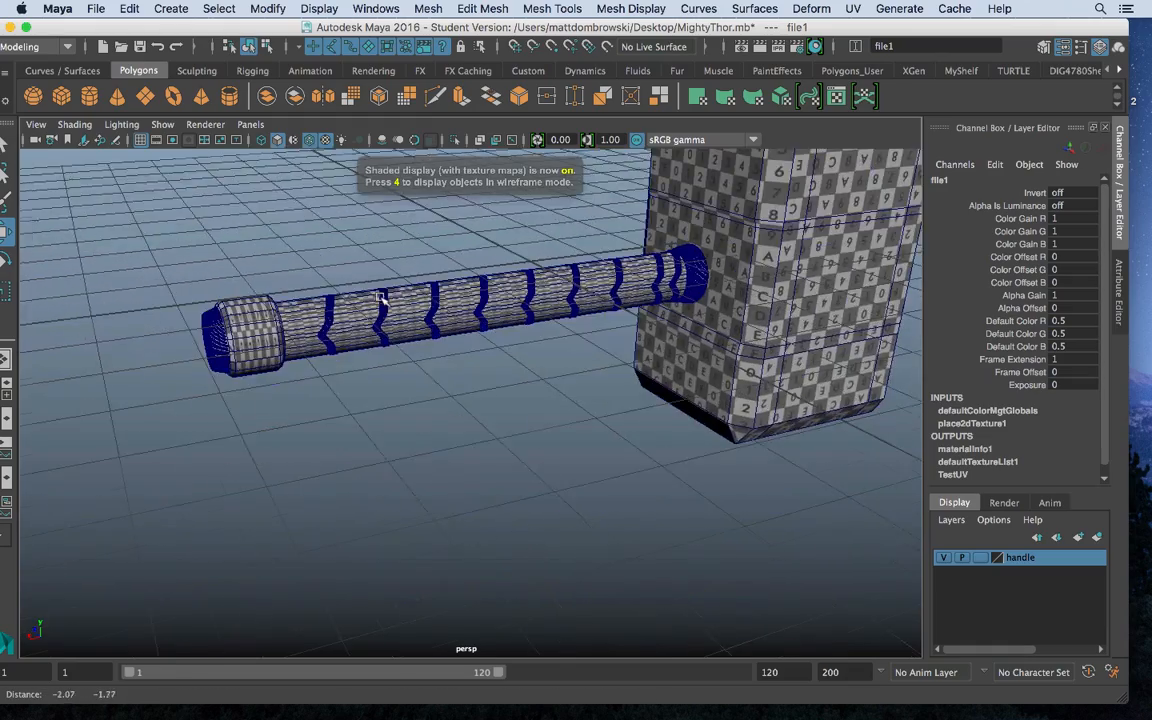
alt+right_drag(400, 310, 720, 435)
alt+middle_drag(189, 288, 459, 433)
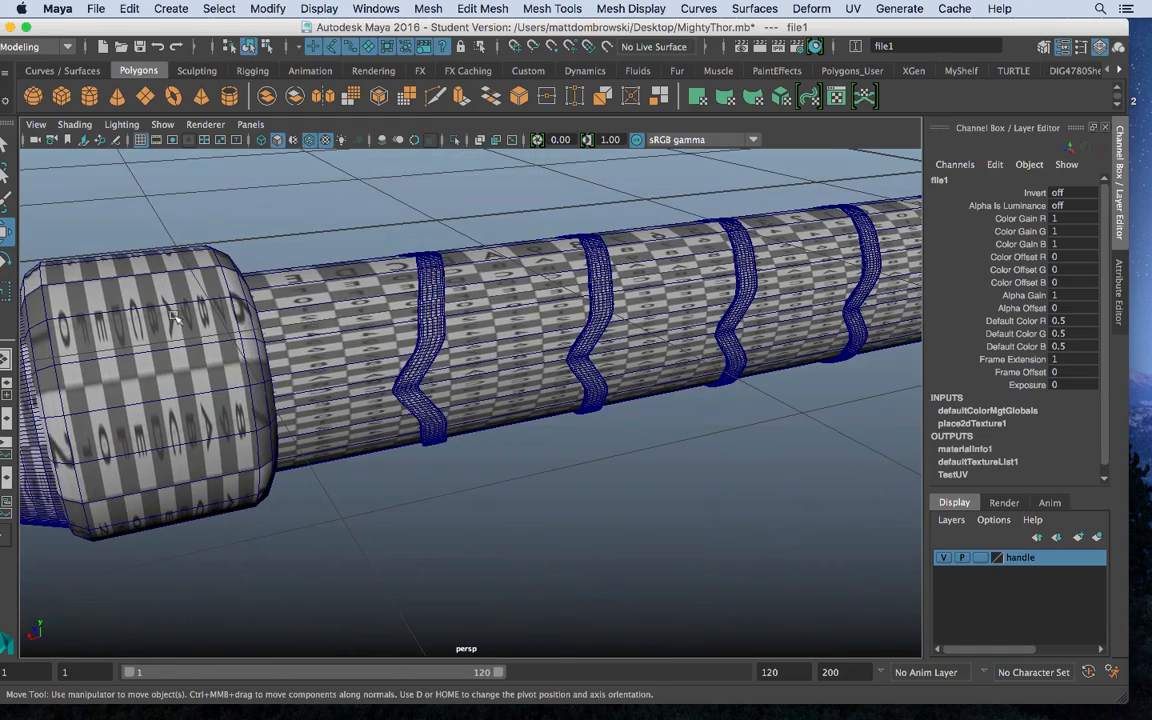
alt+middle_drag(620, 346, 305, 430)
alt+drag(305, 430, 480, 353)
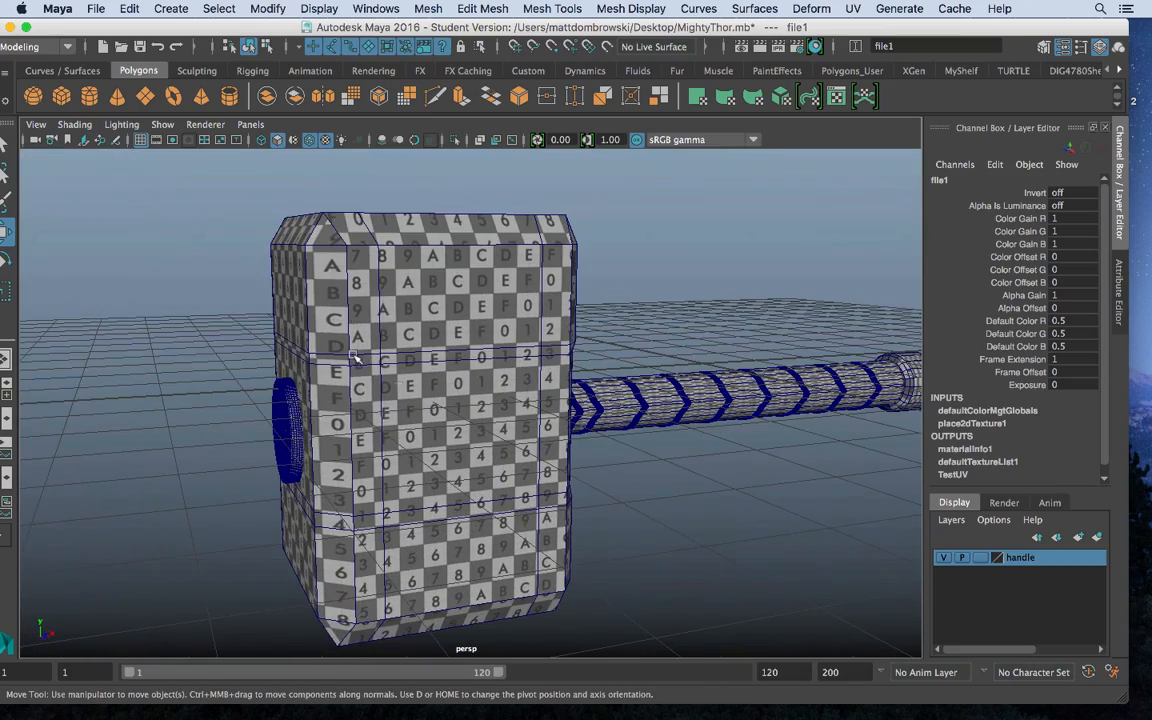
alt+drag(637, 338, 541, 298)
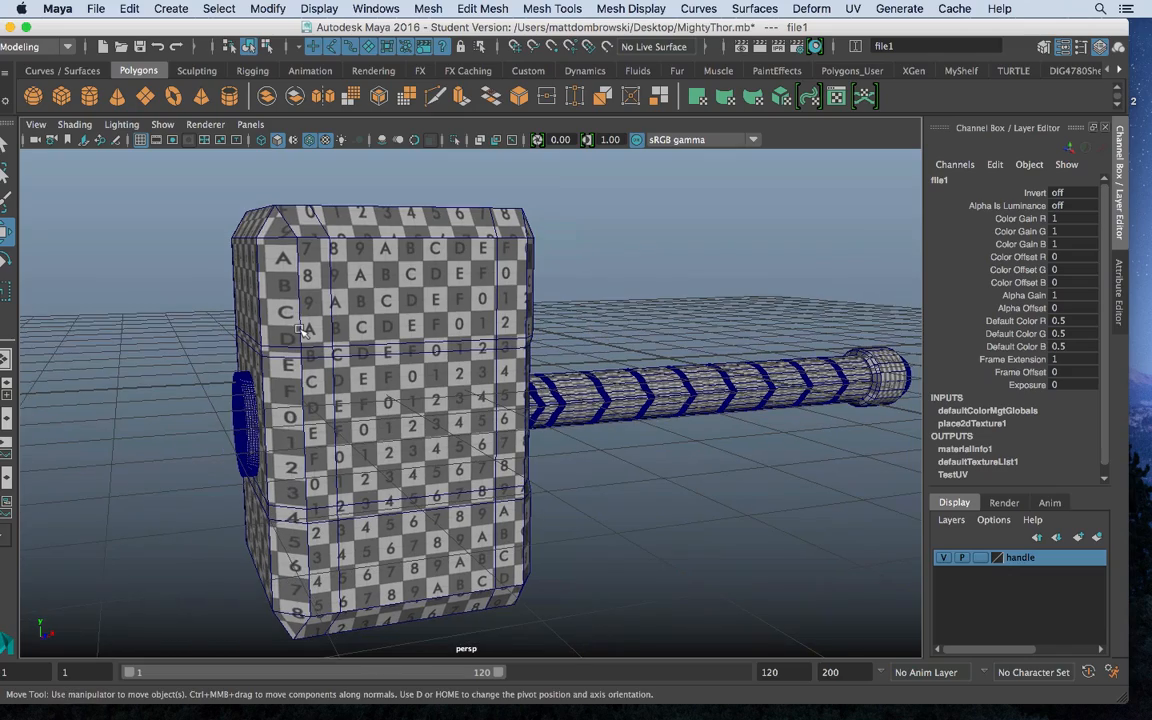
alt+drag(288, 311, 615, 393)
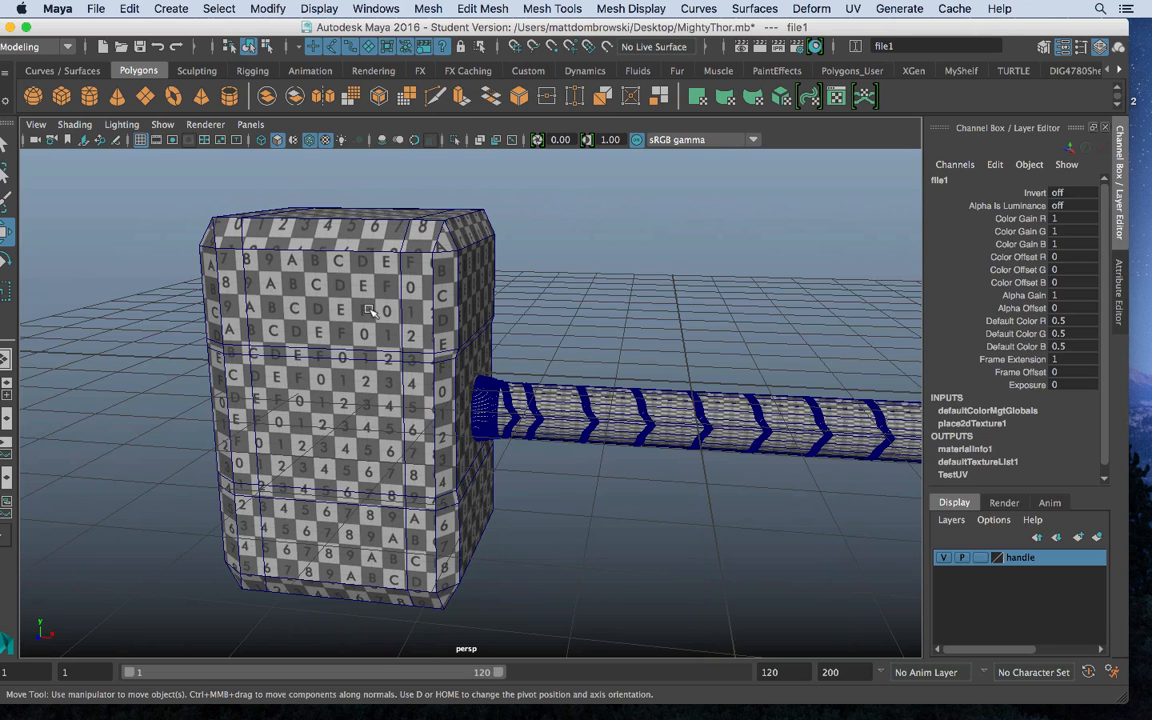
alt+drag(295, 339, 265, 225)
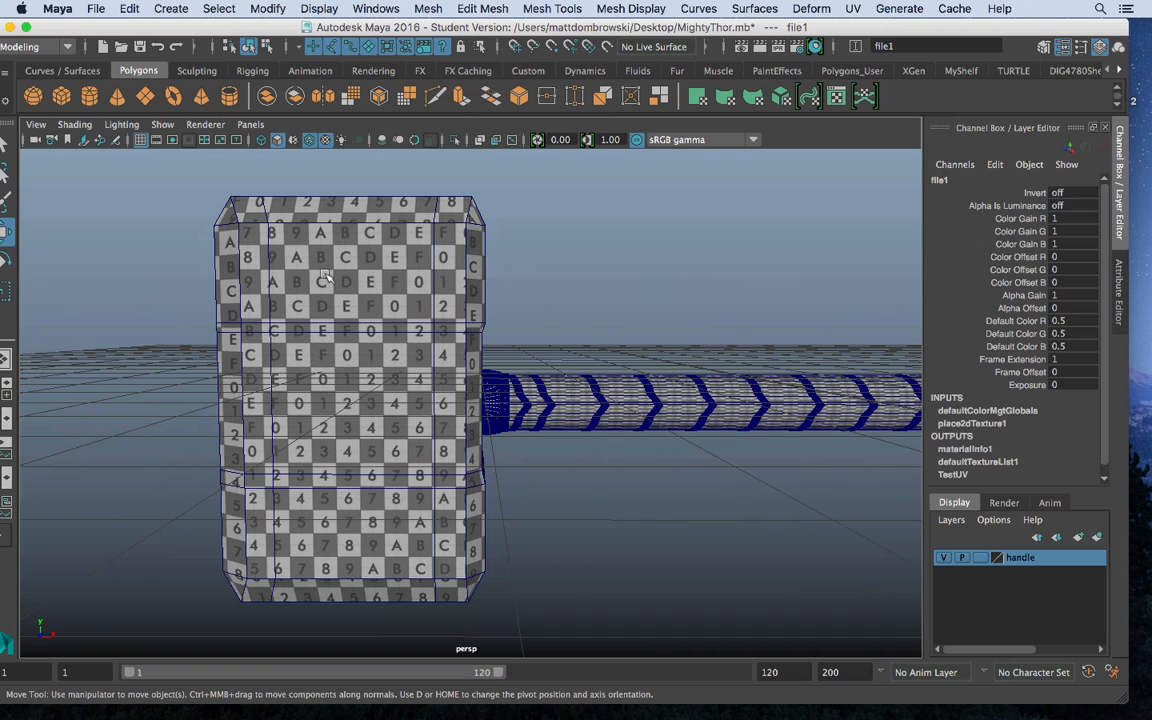
alt+drag(512, 418, 580, 405)
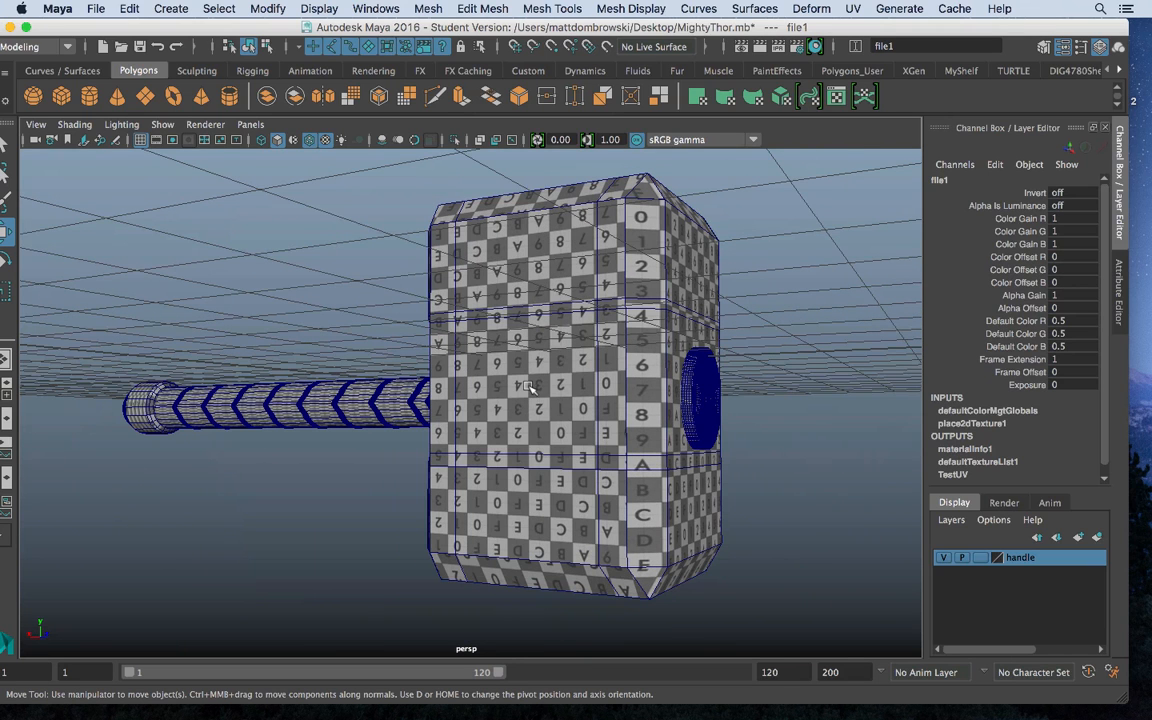
alt+drag(664, 381, 720, 430)
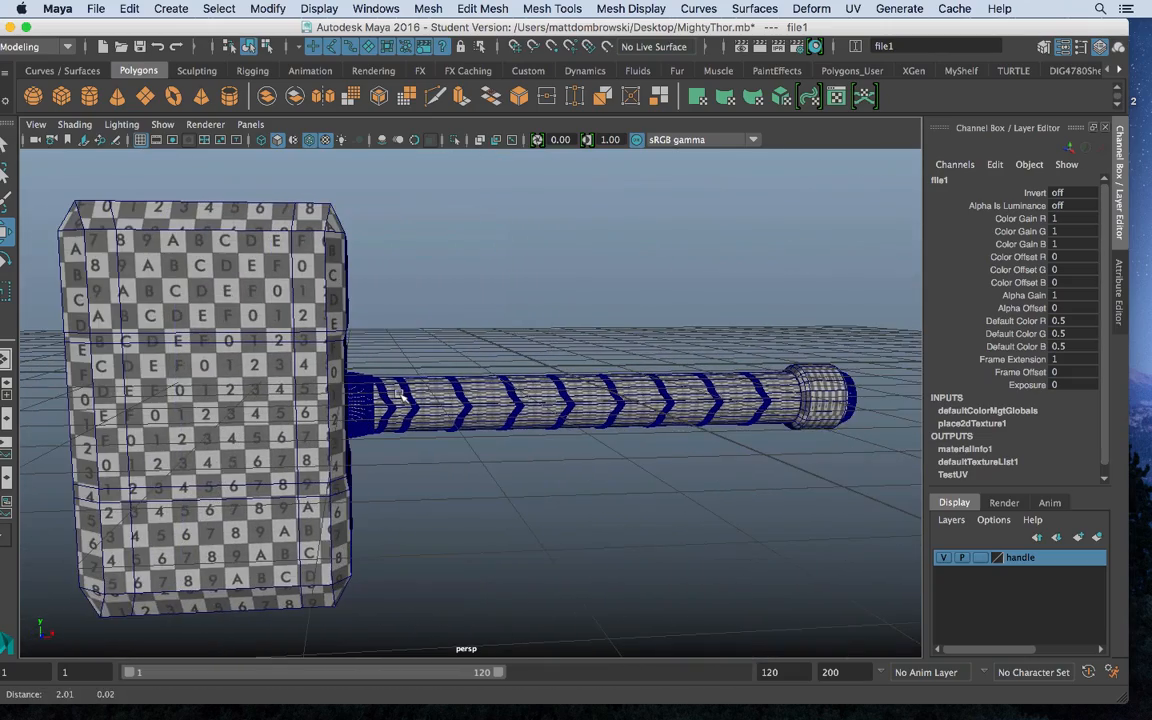
Hide the handle layer to isolate the hammer head in the perspective view
click(942, 557)
mouse_move(521, 420)
alt+mouse_down()
mouse_move(653, 414)
mouse_move(501, 429)
alt+mouse_up()
alt+middle_drag(501, 429, 518, 395)
alt+right_drag(518, 393, 550, 393)
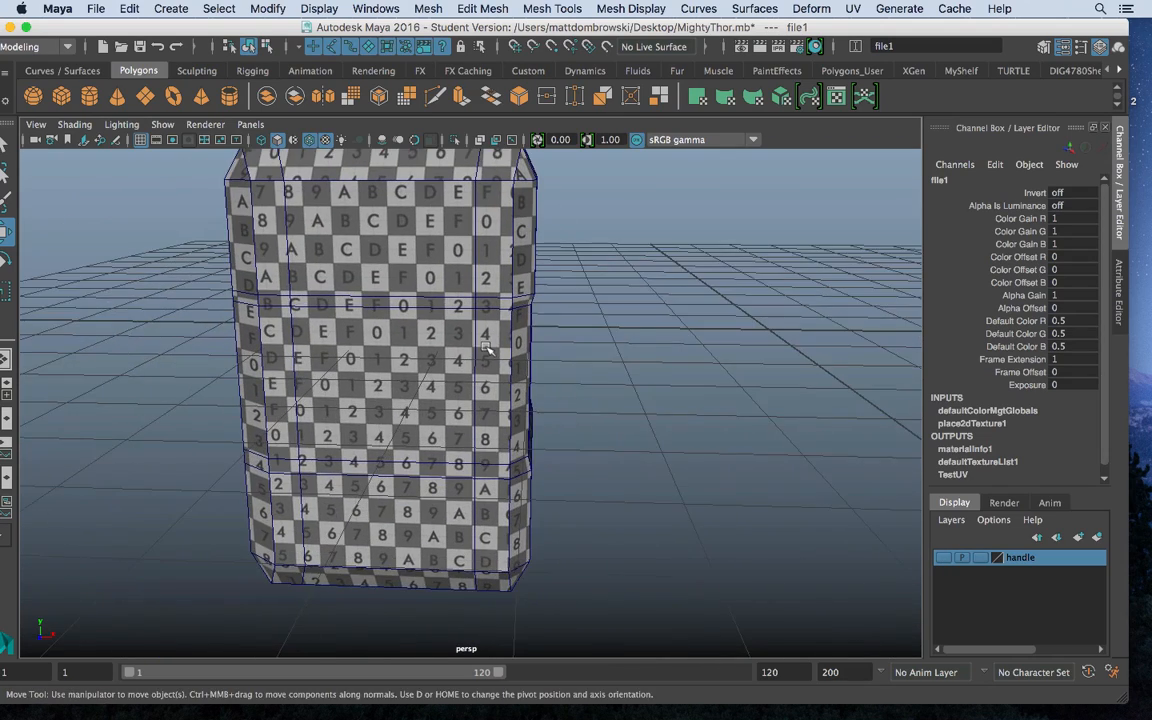
alt+middle_drag(488, 345, 524, 403)
alt+right_drag(524, 403, 452, 377)
Select the hammer head and open the UV Editor beside it, framing the whole UV layout
click(452, 377)
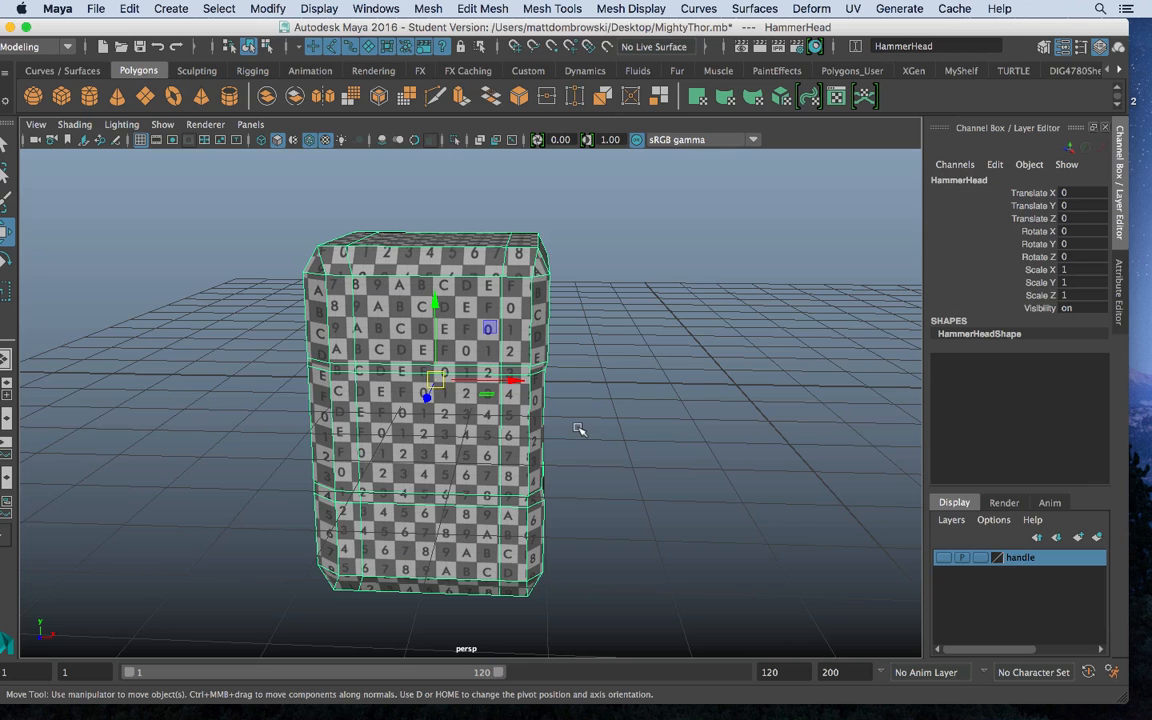
click(848, 8)
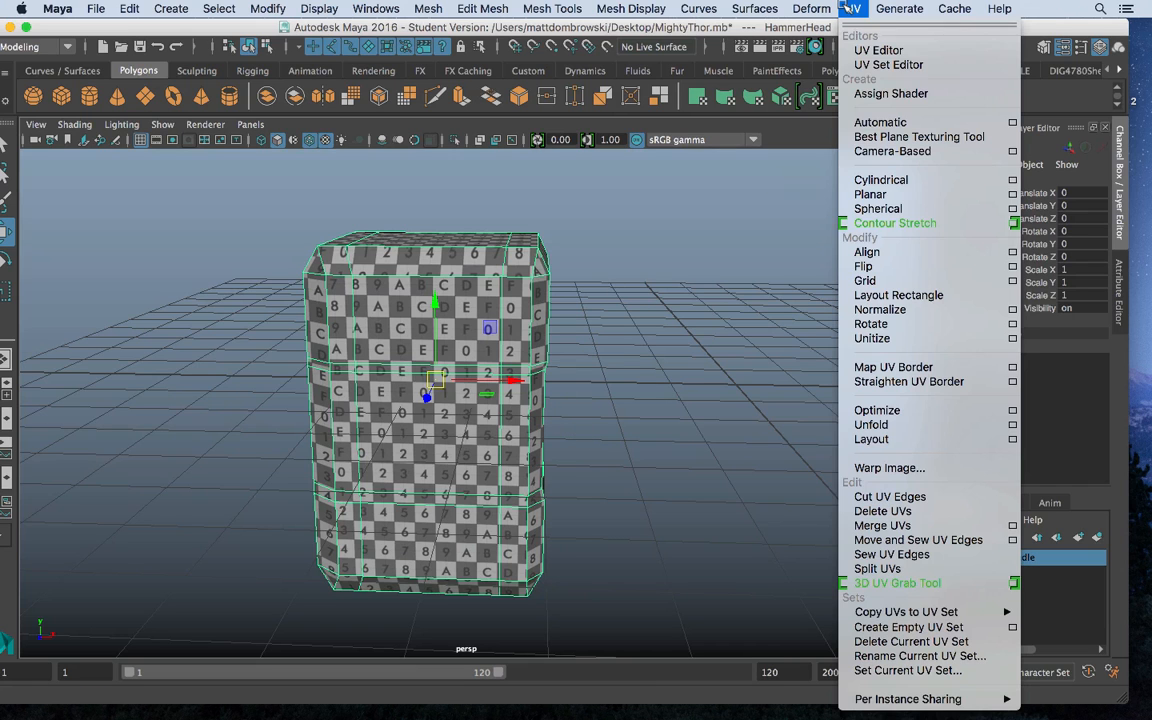
click(884, 52)
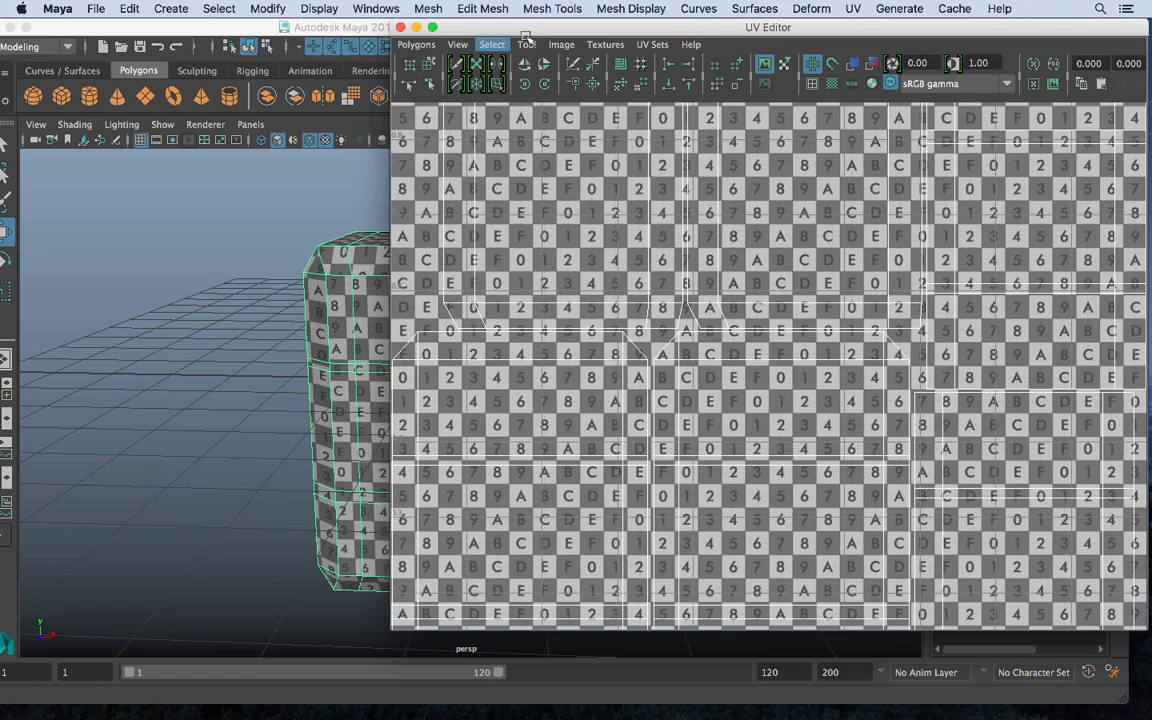
drag(527, 30, 713, 59)
alt+middle_drag(438, 319, 211, 291)
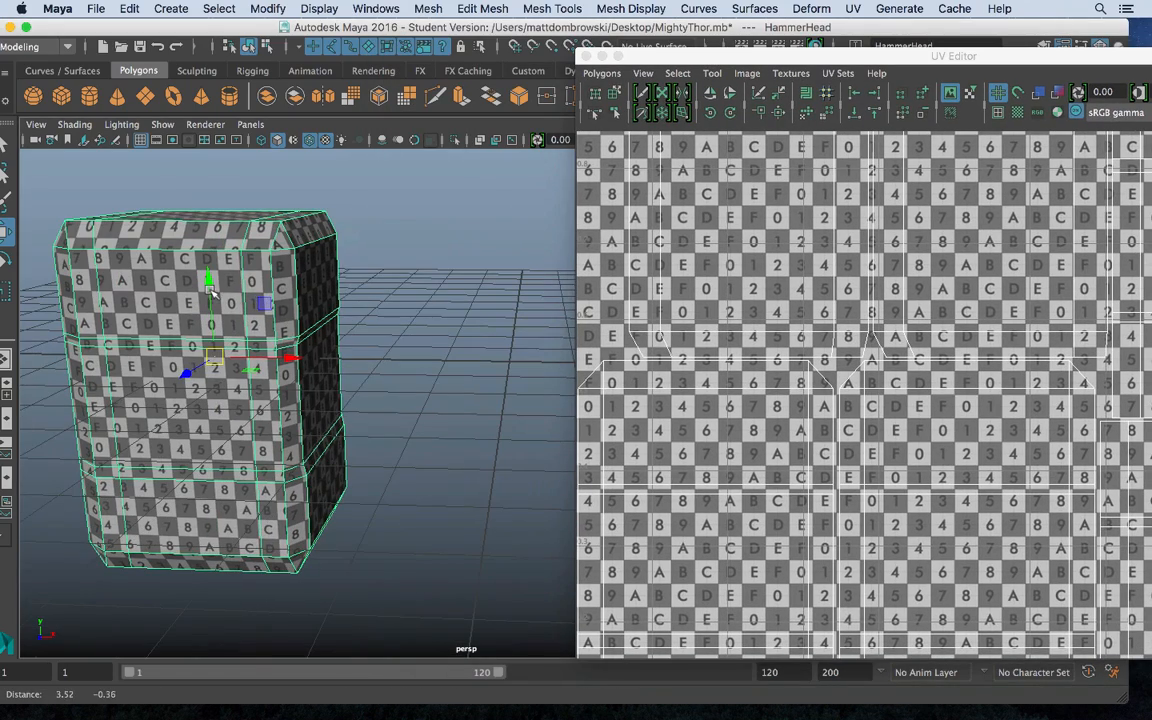
alt+middle_drag(882, 381, 876, 478)
alt+right_drag(876, 478, 690, 293)
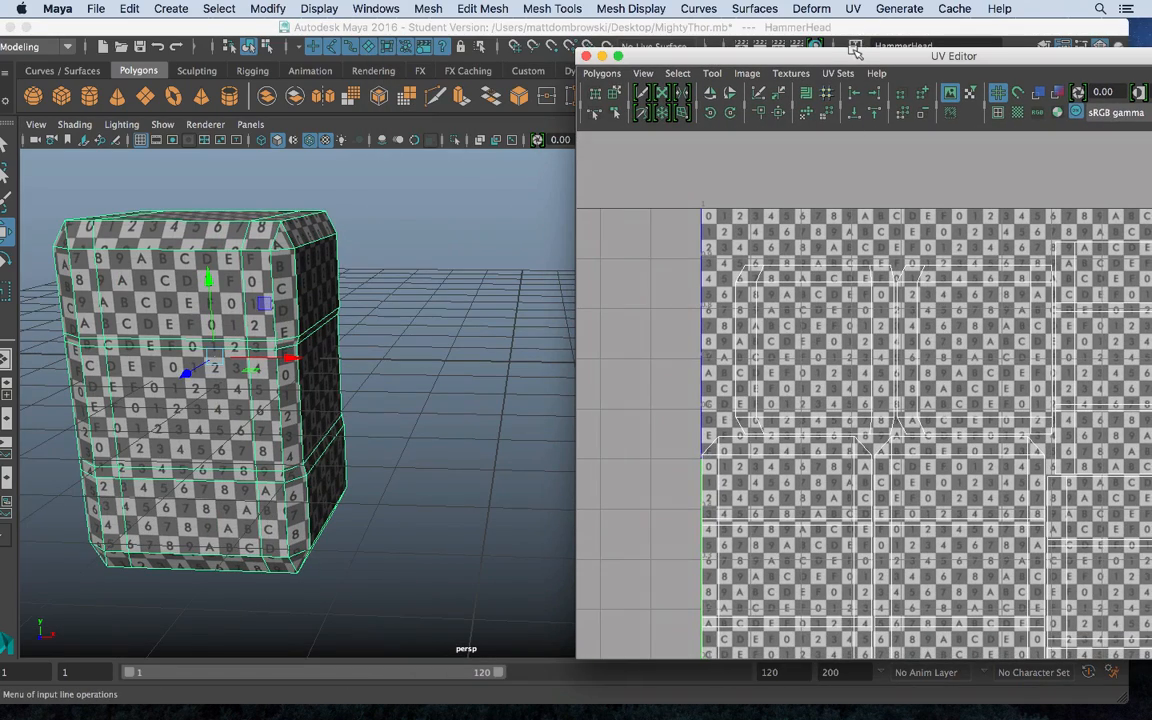
drag(856, 52, 653, 27)
alt+middle_drag(894, 363, 878, 318)
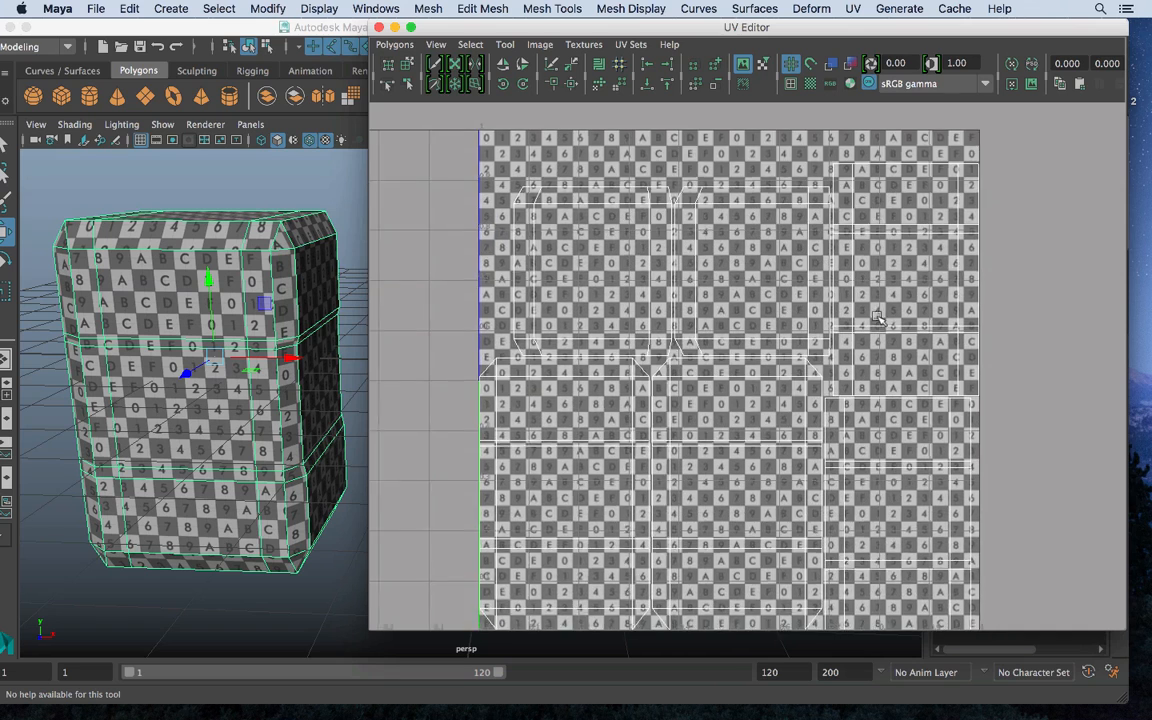
alt+right_drag(878, 318, 742, 280)
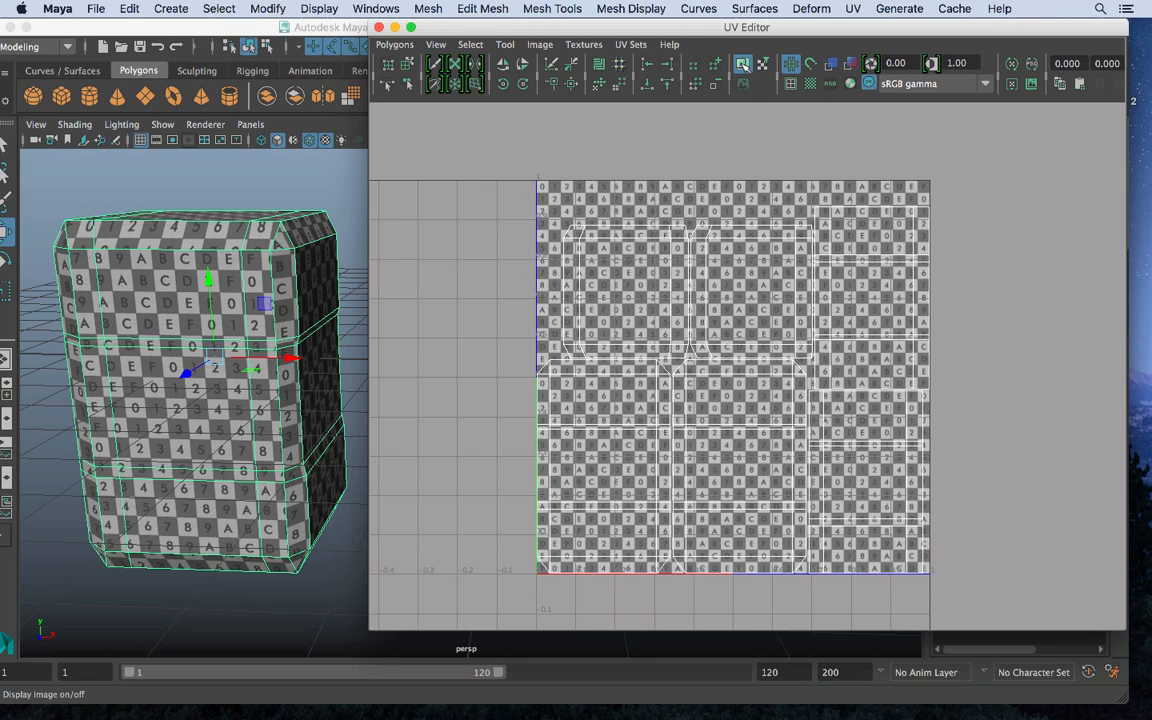
Turn off the background image in the UV Editor and display the UV shells shaded
click(743, 64)
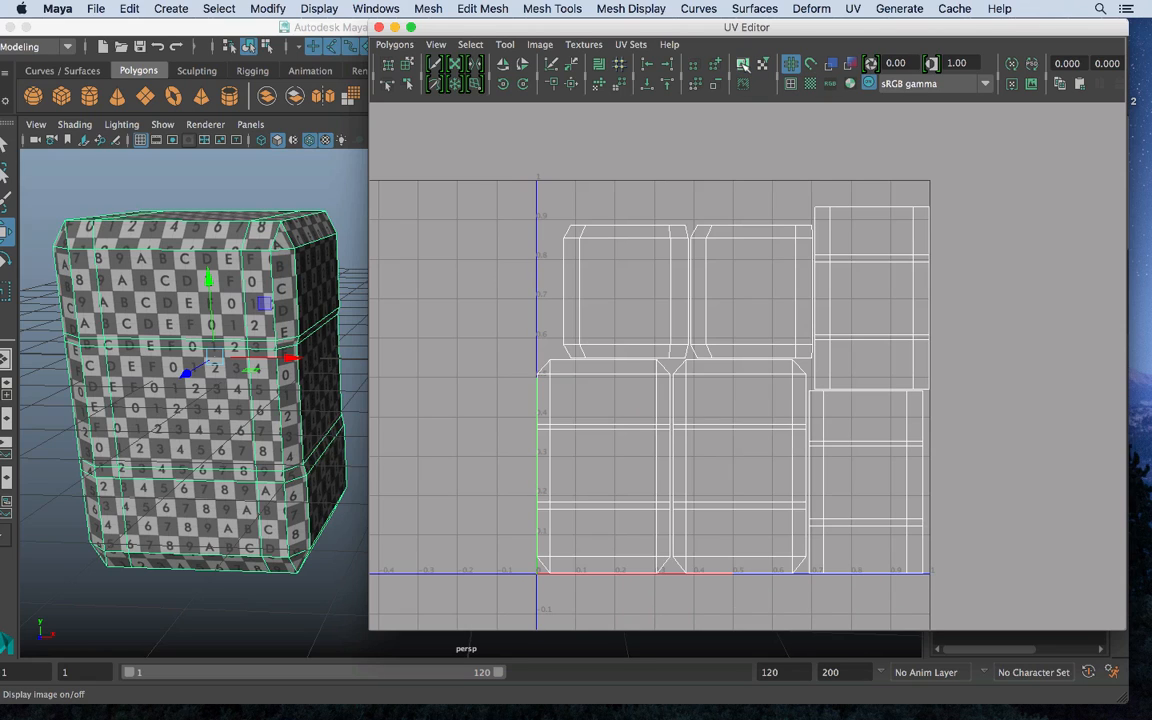
click(833, 66)
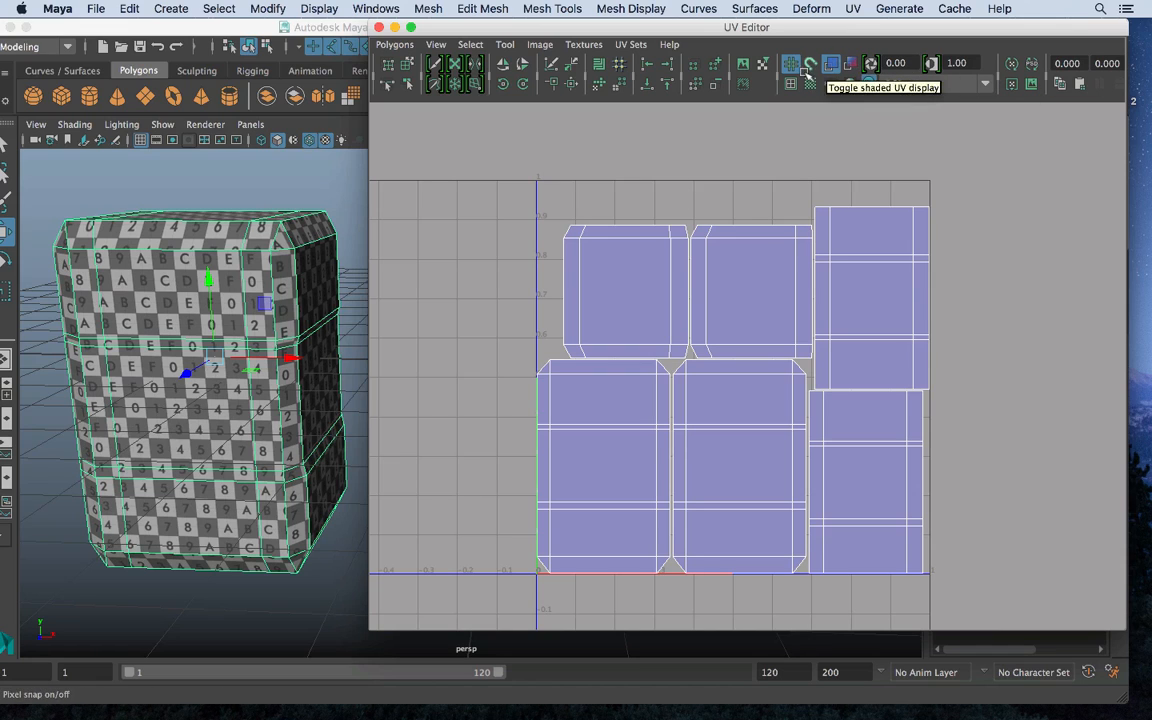
click(832, 67)
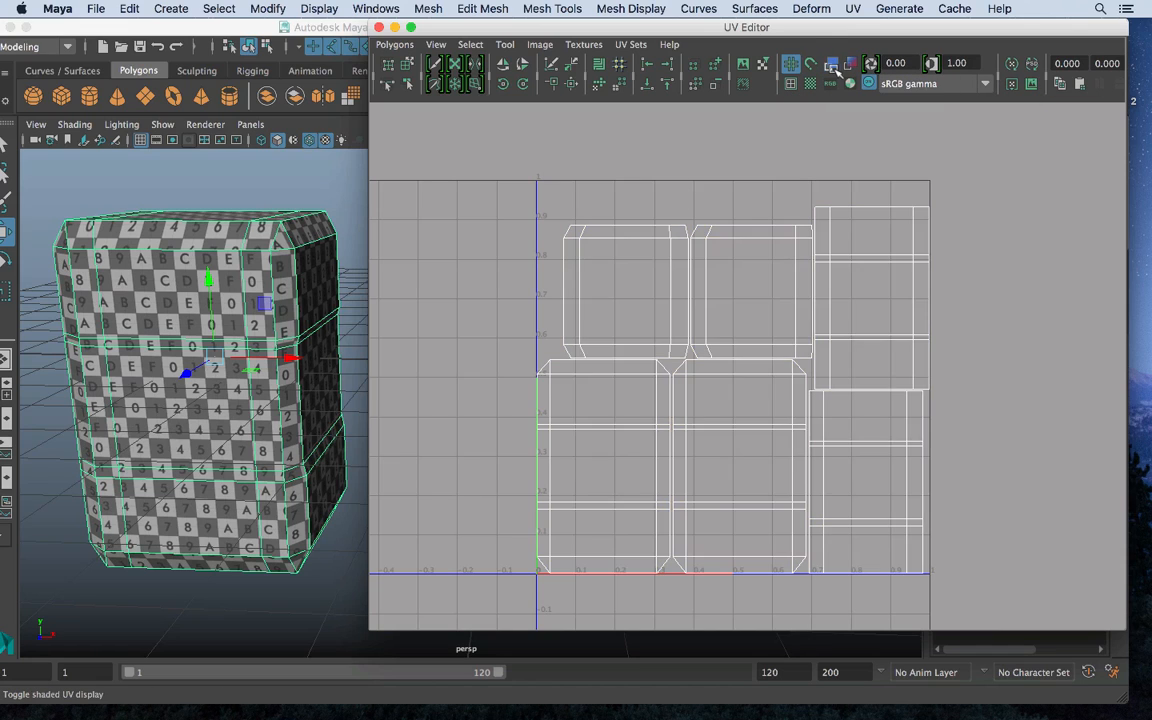
click(832, 67)
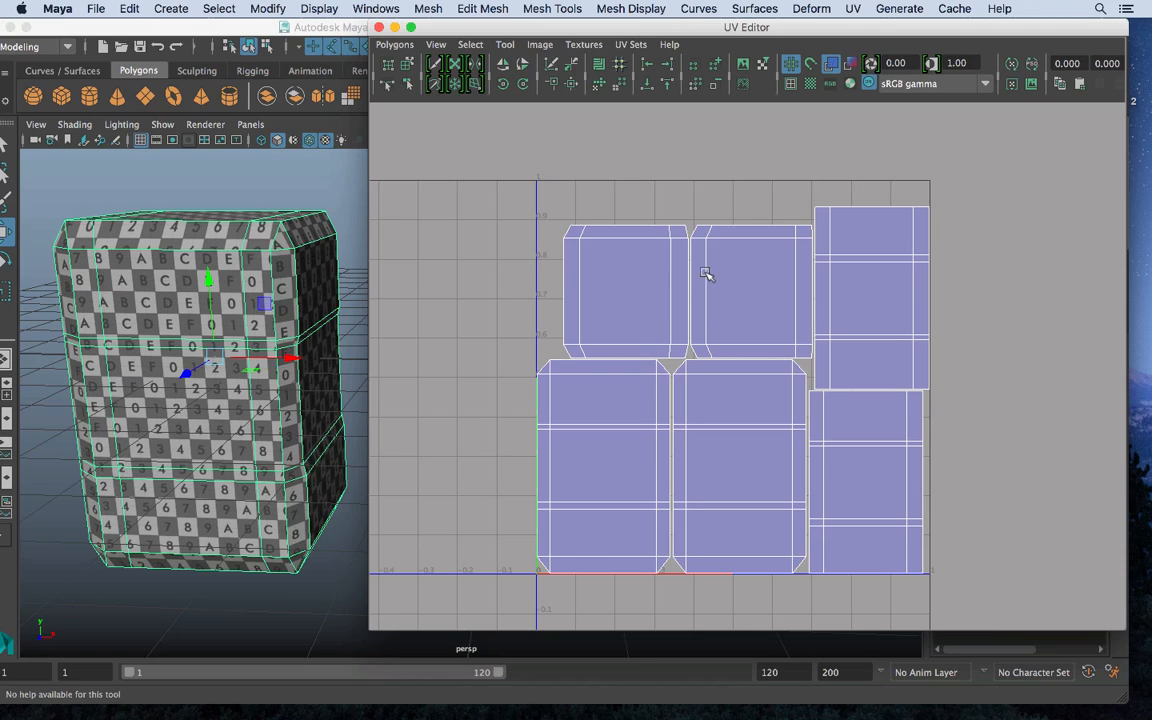
Using shell selection, move the two squarish upper UV shells of the hammer head up and apart from the layout
right_click(648, 290)
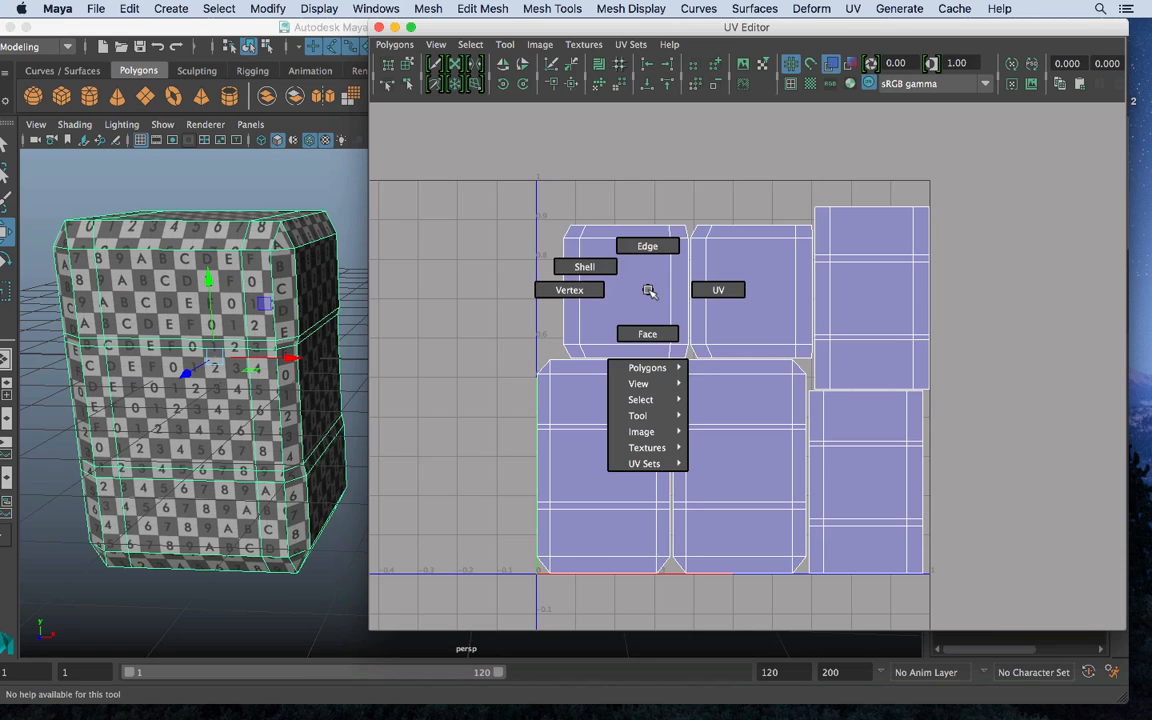
click(597, 275)
click(652, 308)
drag(625, 291, 554, 215)
right_drag(739, 303, 681, 278)
click(755, 287)
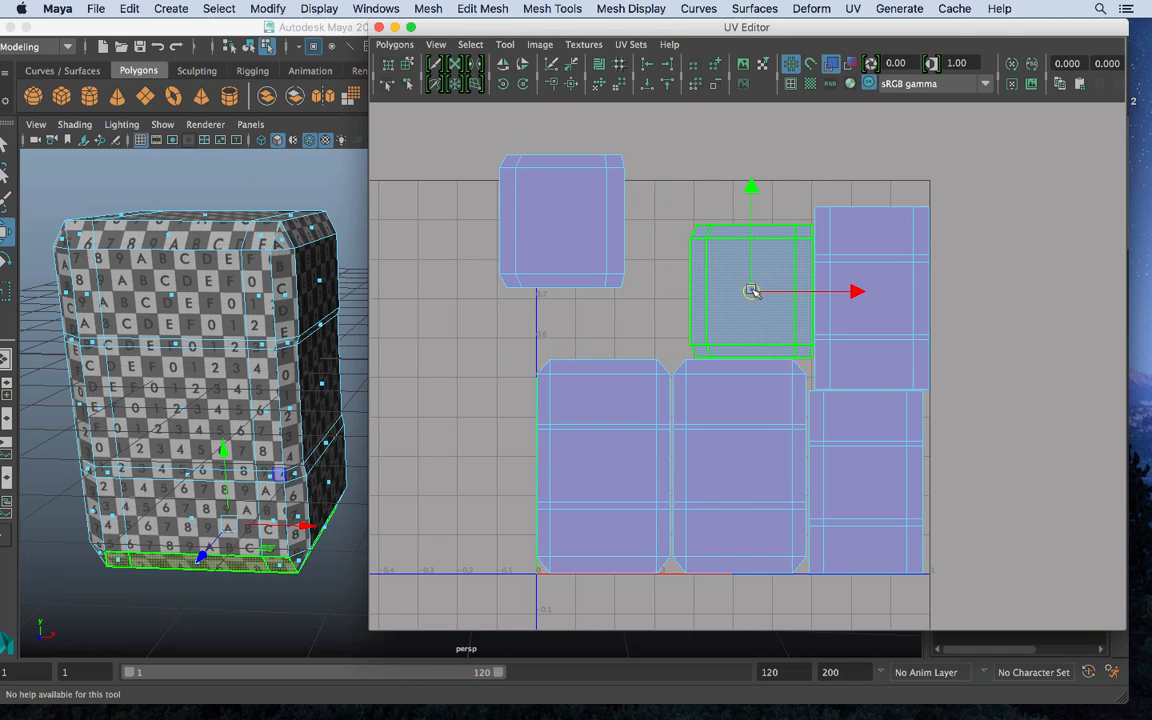
drag(752, 290, 726, 179)
Move the upper-right UV shell and the middle lower shell out past the right edge of the 0–1 UV space
click(870, 283)
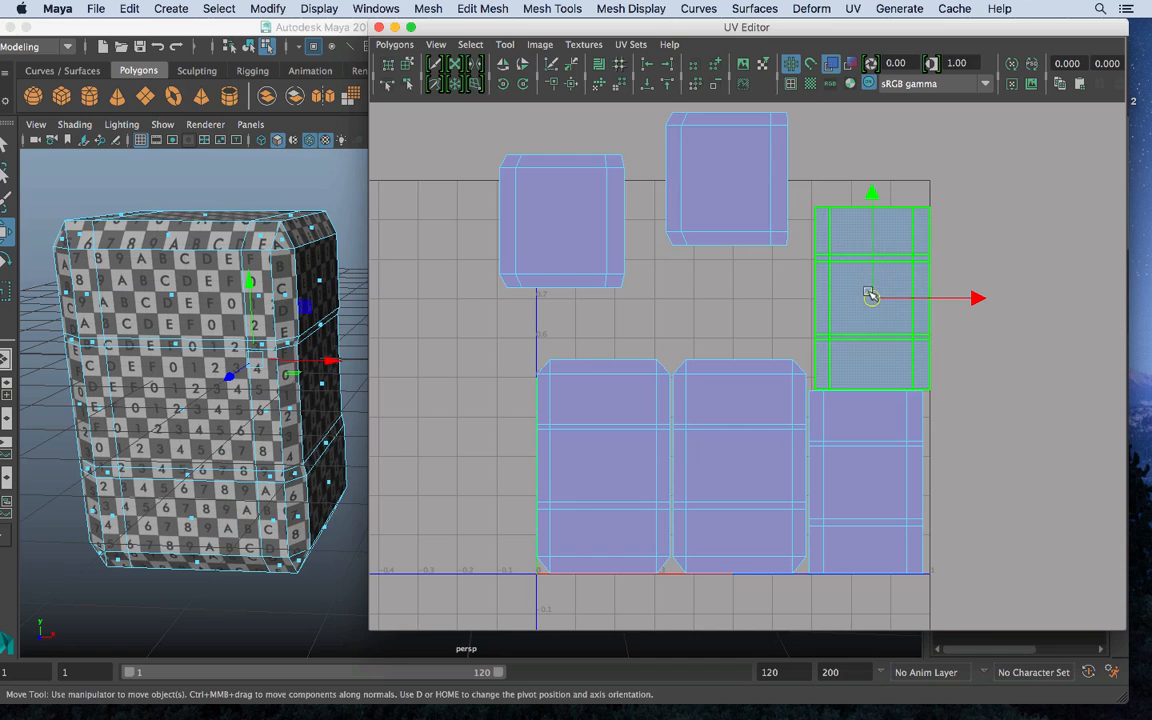
drag(872, 293, 977, 206)
click(724, 479)
drag(724, 479, 1010, 471)
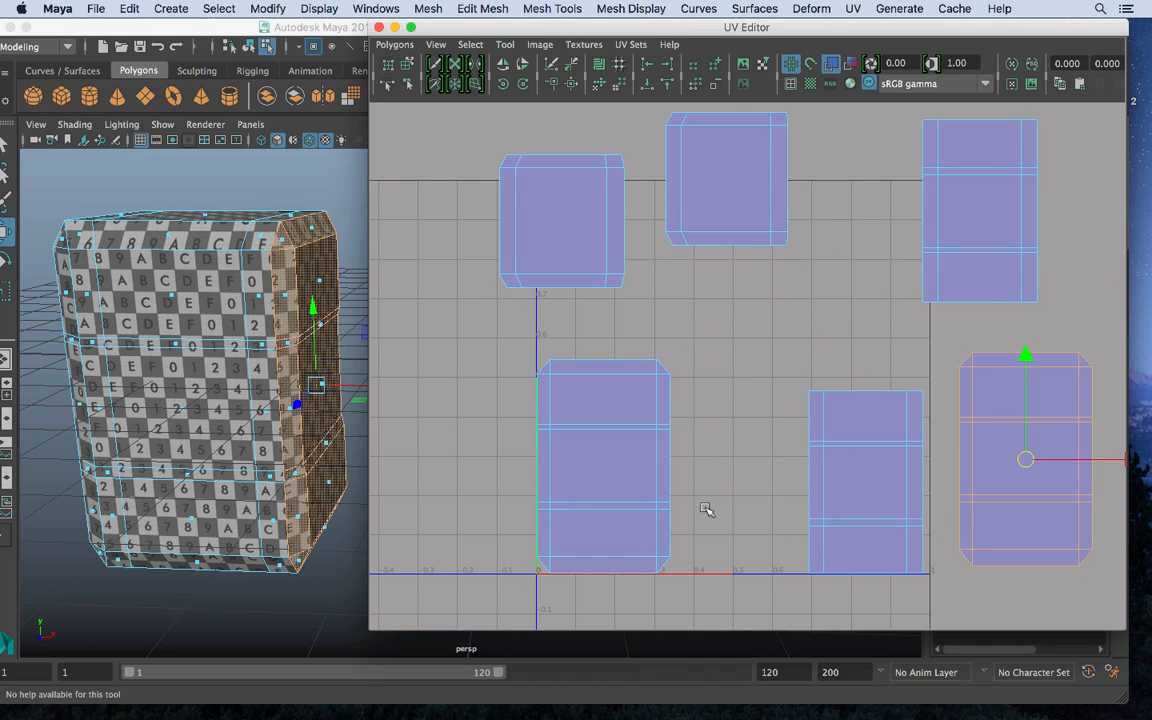
Move the large lower-left UV shell out past the left edge of the 0–1 space and the rectangular lower shell toward its middle
click(607, 468)
drag(607, 468, 495, 449)
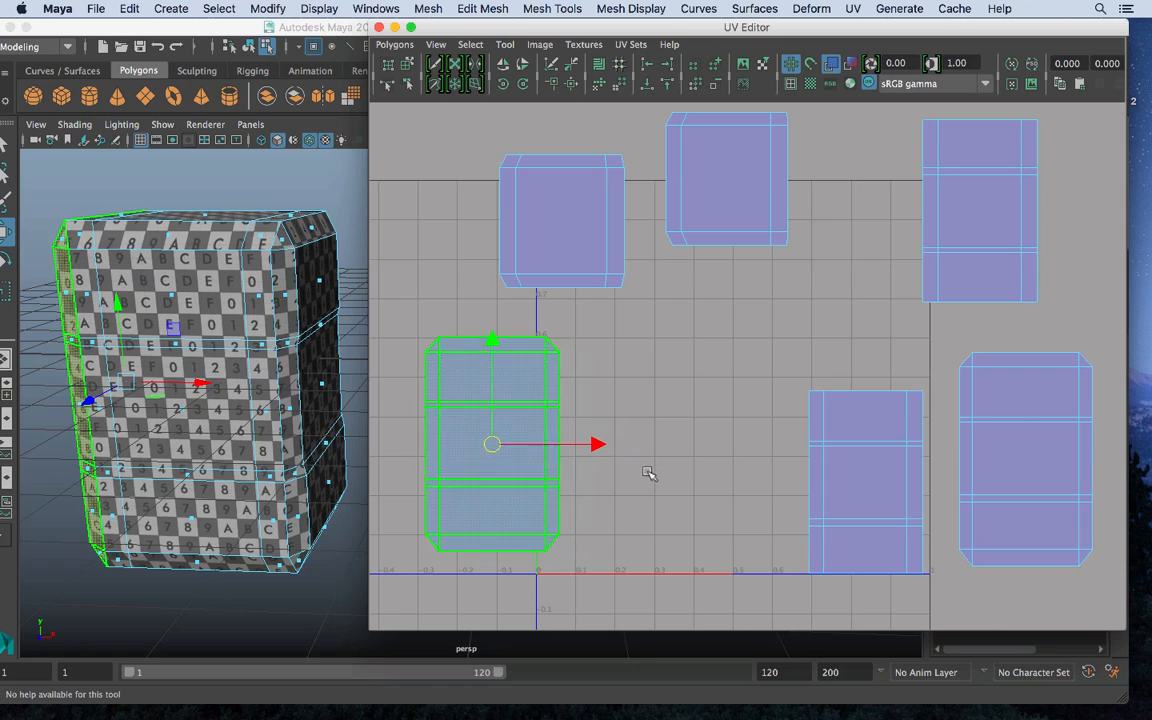
click(864, 500)
drag(870, 482, 769, 450)
Examine which faces of the hammer head correspond to the separated UV shells by selecting shells and checking them on the model
alt+drag(170, 377, 213, 384)
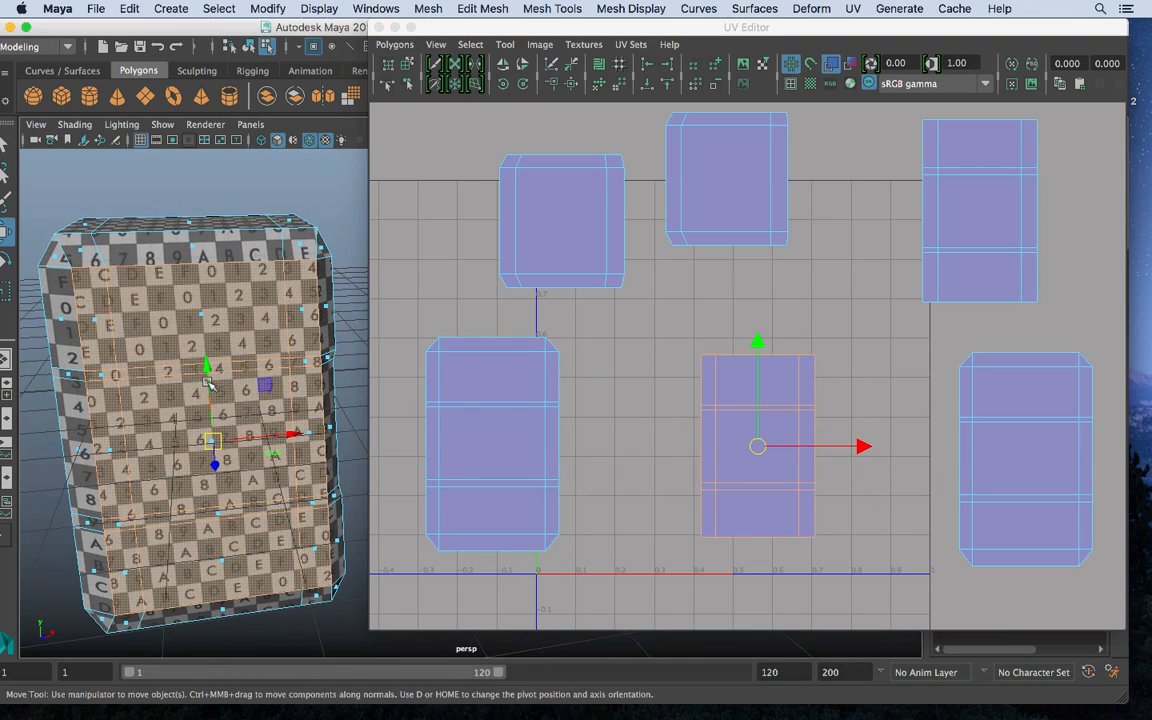
click(55, 255)
alt+drag(230, 308, 178, 272)
click(745, 450)
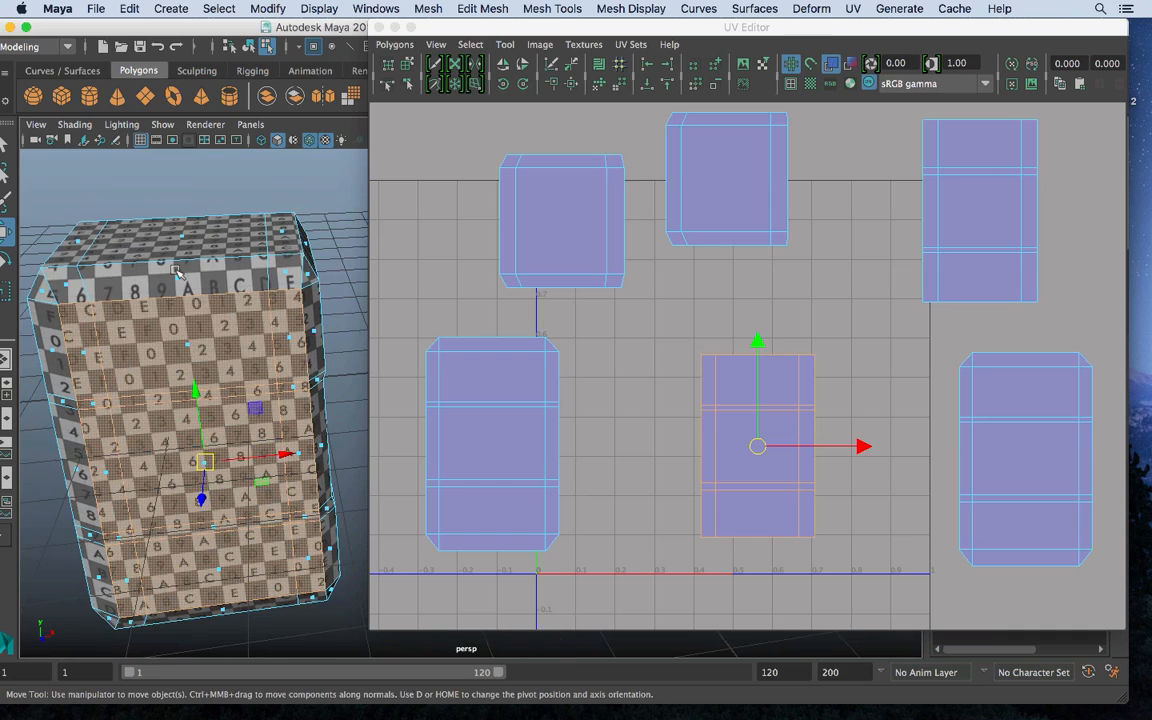
click(62, 289)
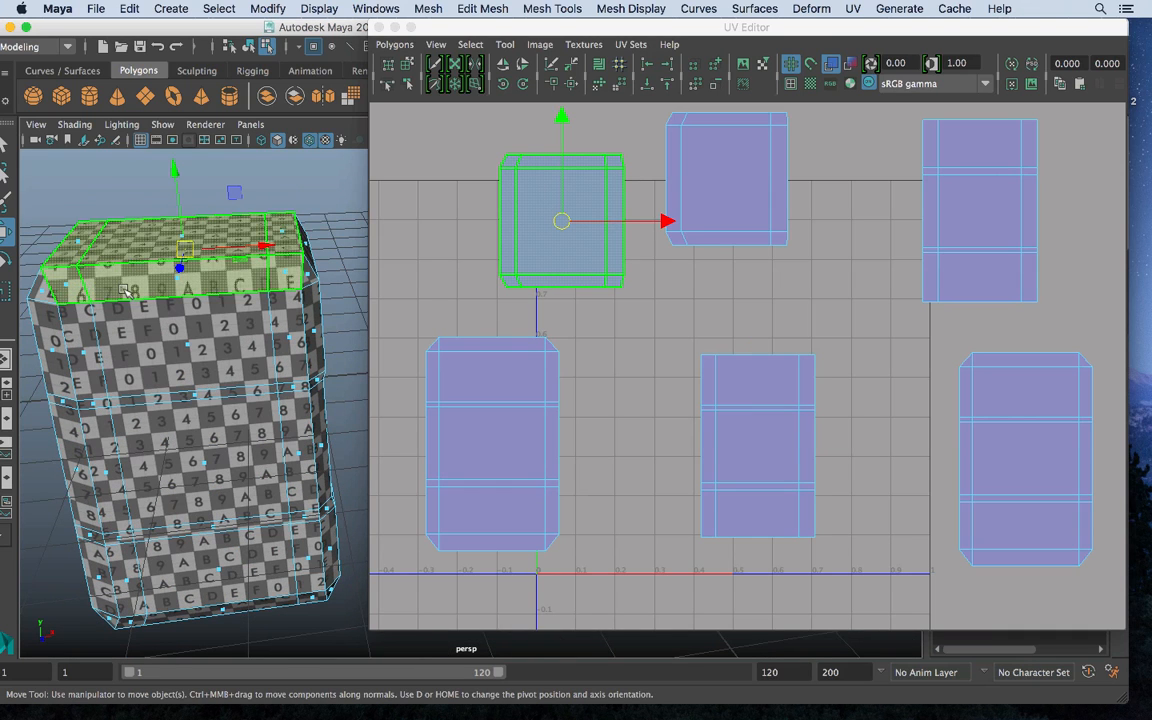
alt+drag(170, 312, 195, 345)
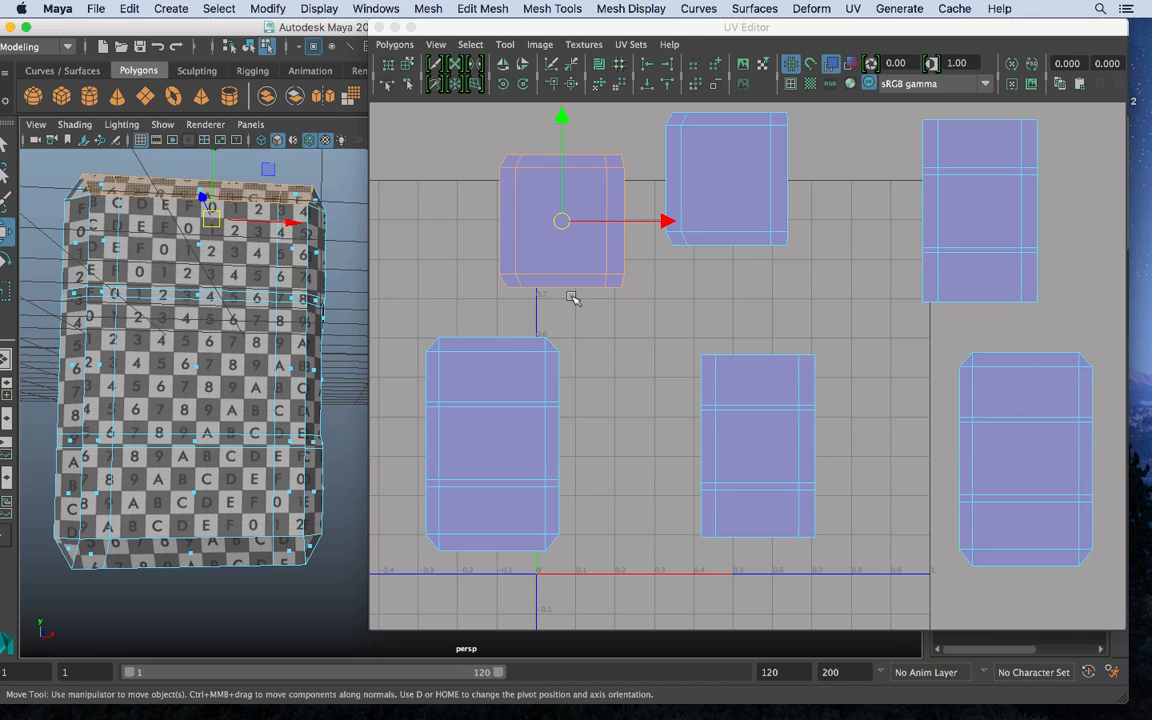
click(668, 338)
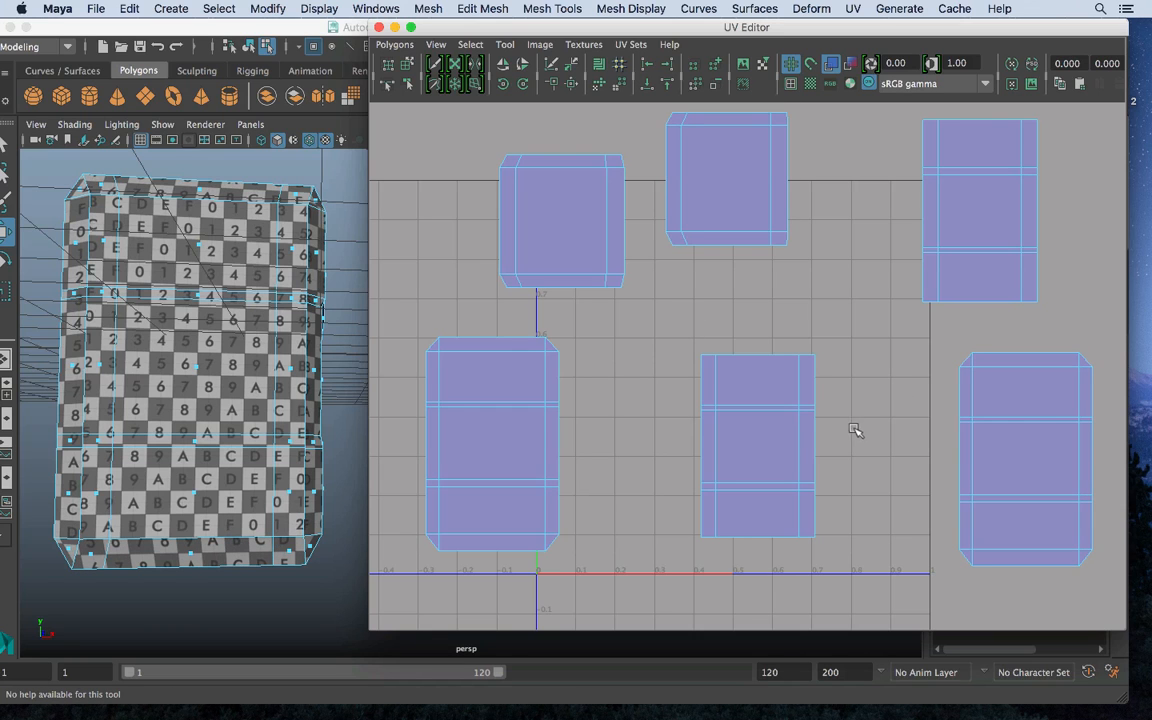
alt+drag(194, 402, 266, 413)
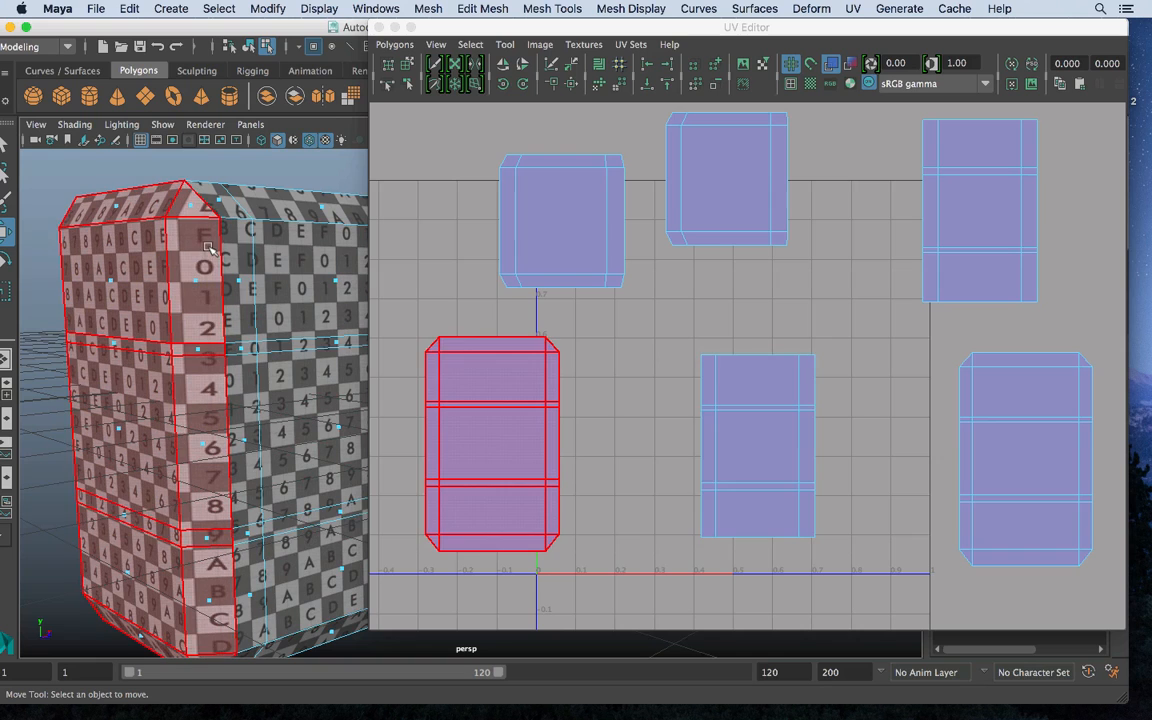
Return the hammer head to object mode, reselect it, and set the UV Editor to edge selection
key(q)
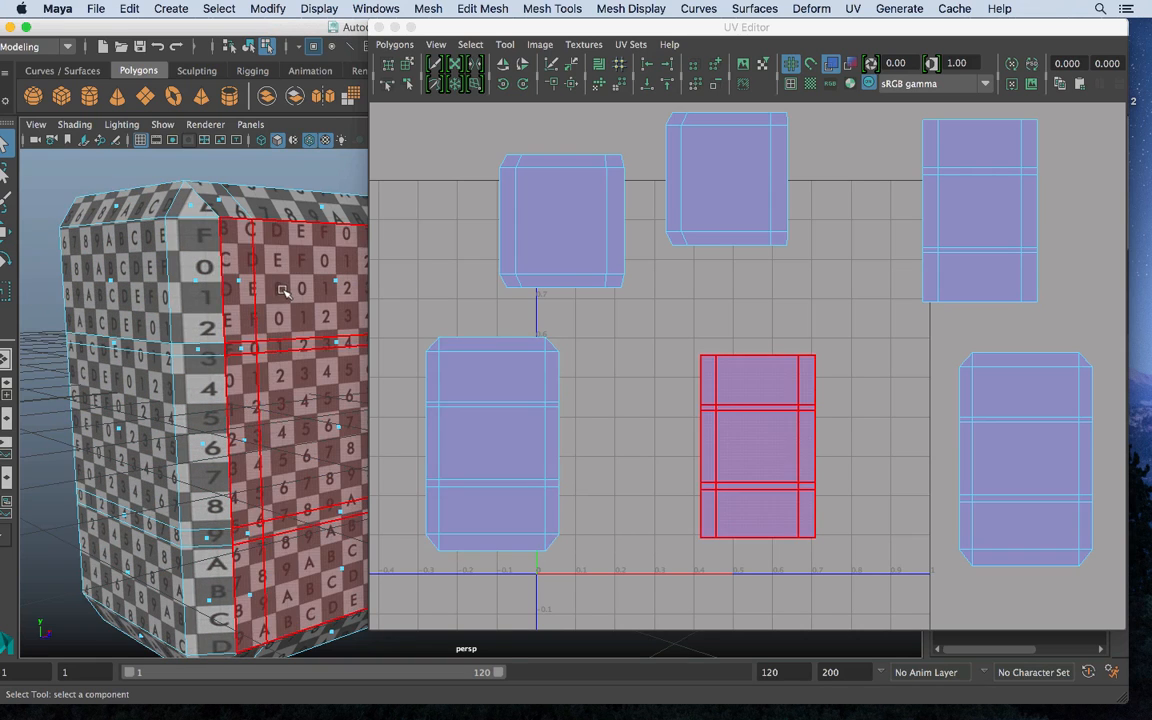
right_drag(205, 207, 280, 185)
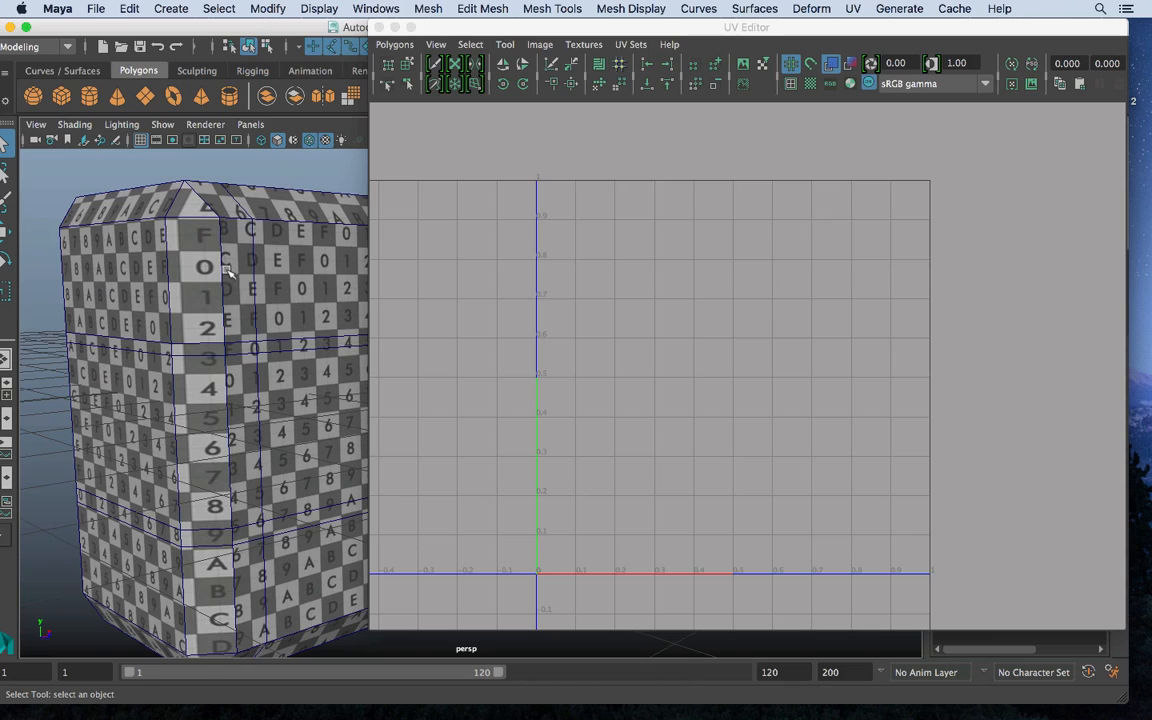
click(355, 297)
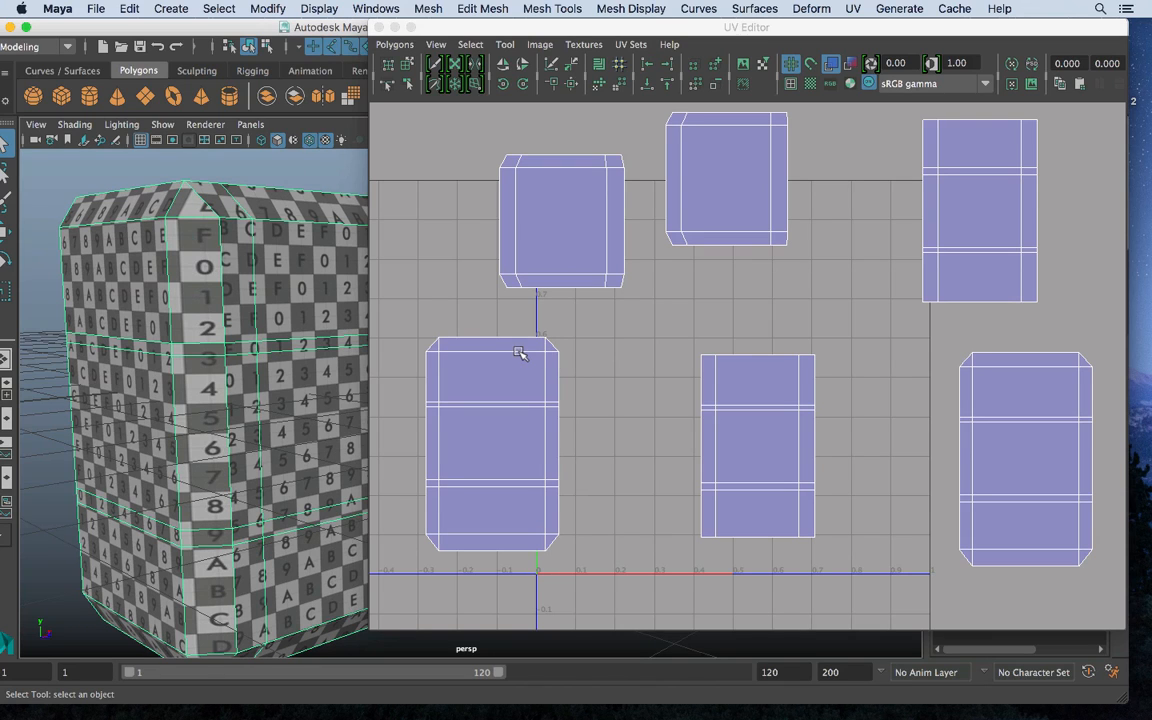
right_drag(503, 363, 504, 440)
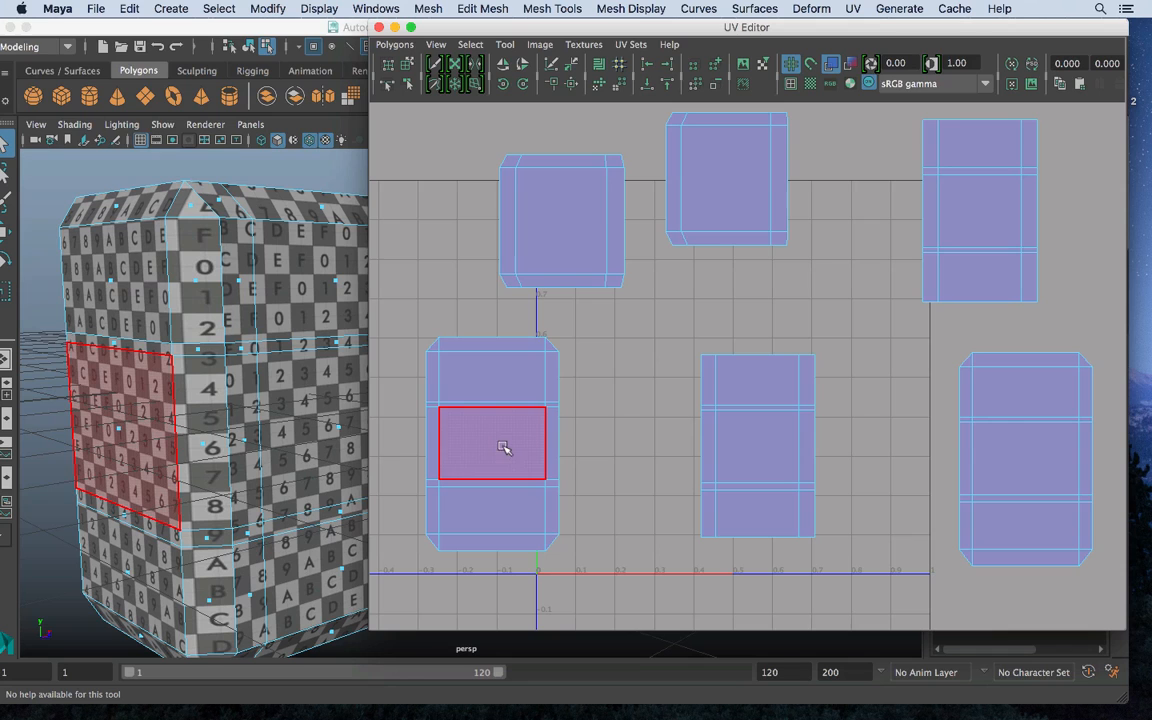
right_click(508, 382)
right_drag(508, 382, 550, 378)
alt+drag(340, 408, 217, 417)
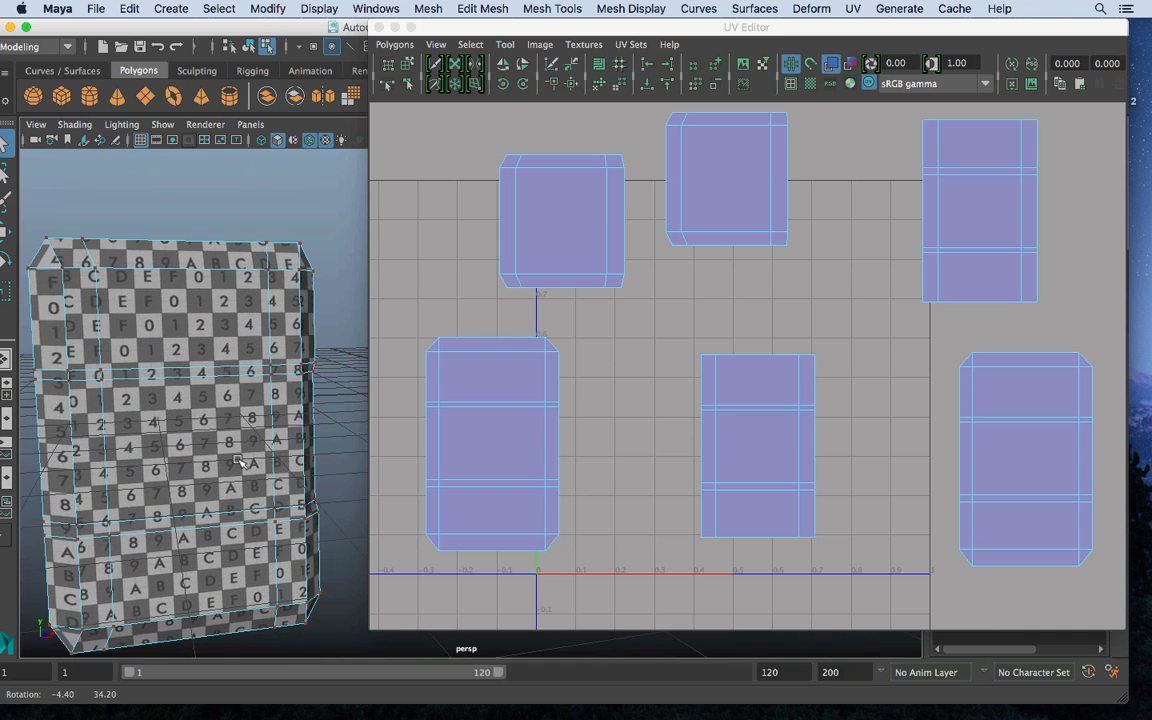
right_drag(481, 350, 465, 307)
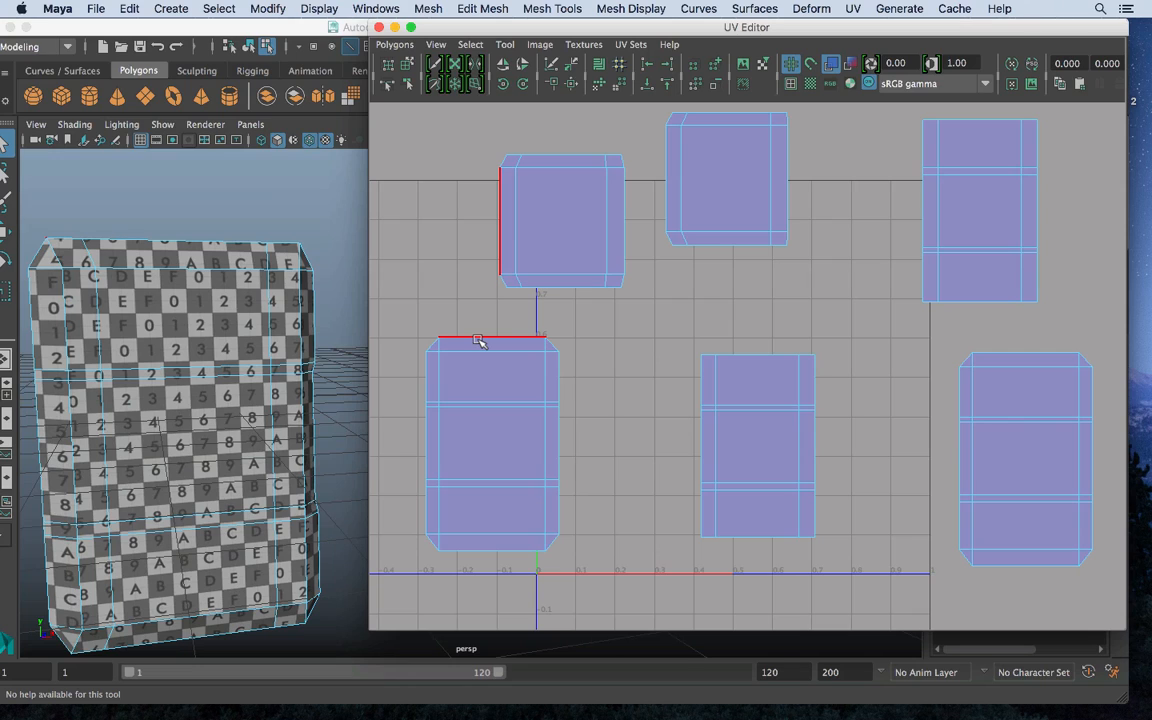
Move and sew the upper-left square shell onto the top edge of the large lower-left shell along their shared edge
click(499, 247)
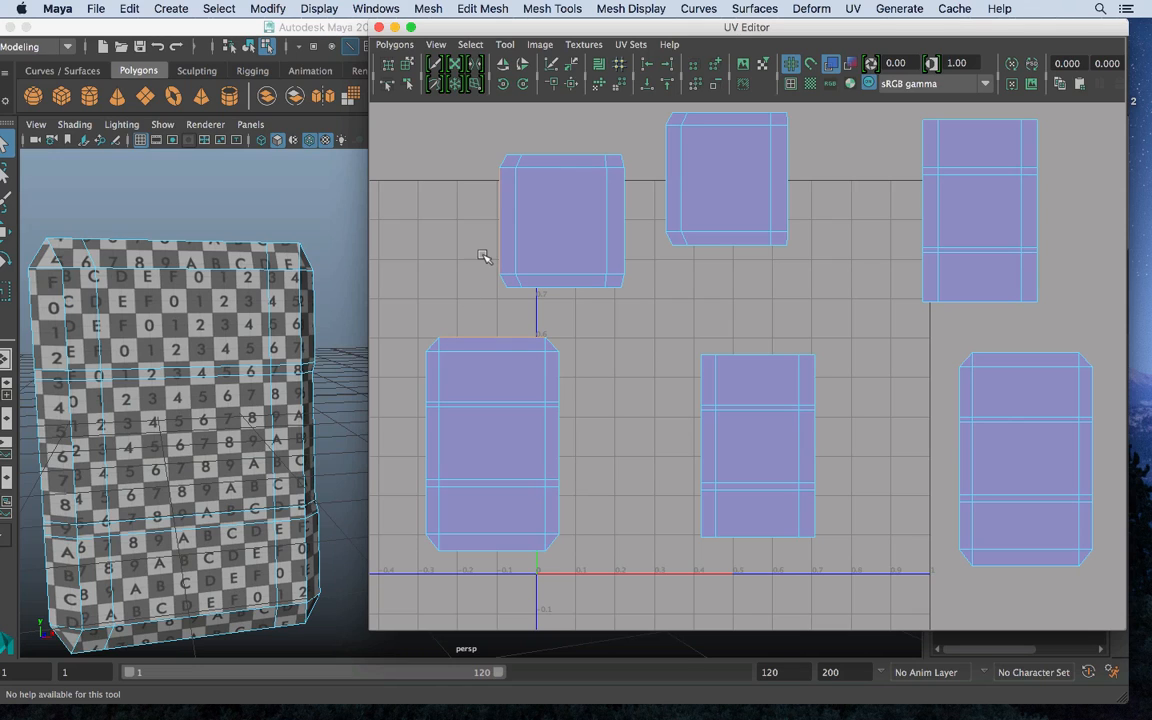
click(233, 368)
alt+drag(234, 368, 304, 380)
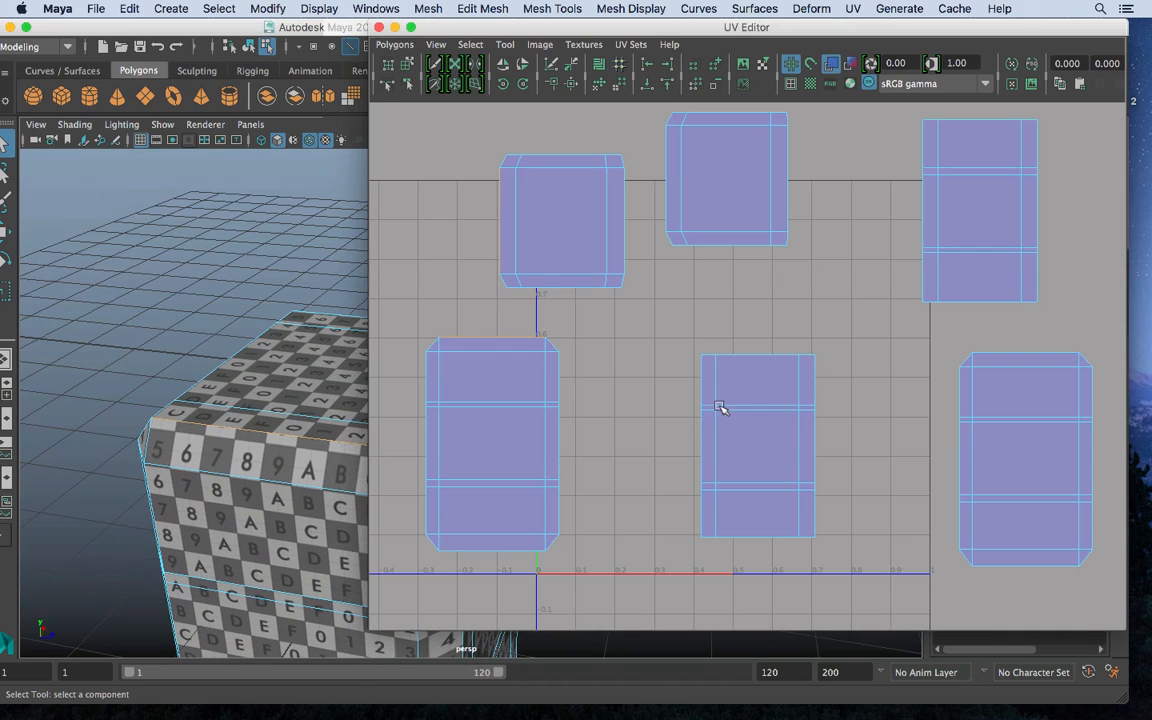
alt+middle_drag(625, 402, 712, 360)
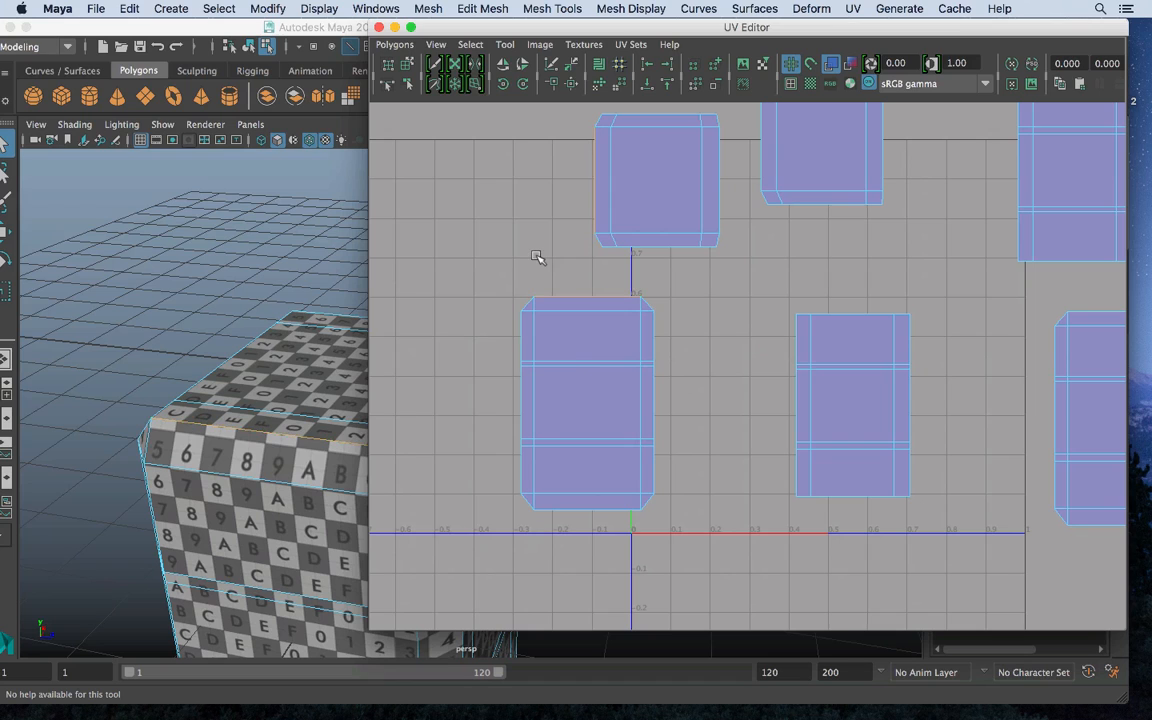
shift+right_drag(537, 258, 538, 214)
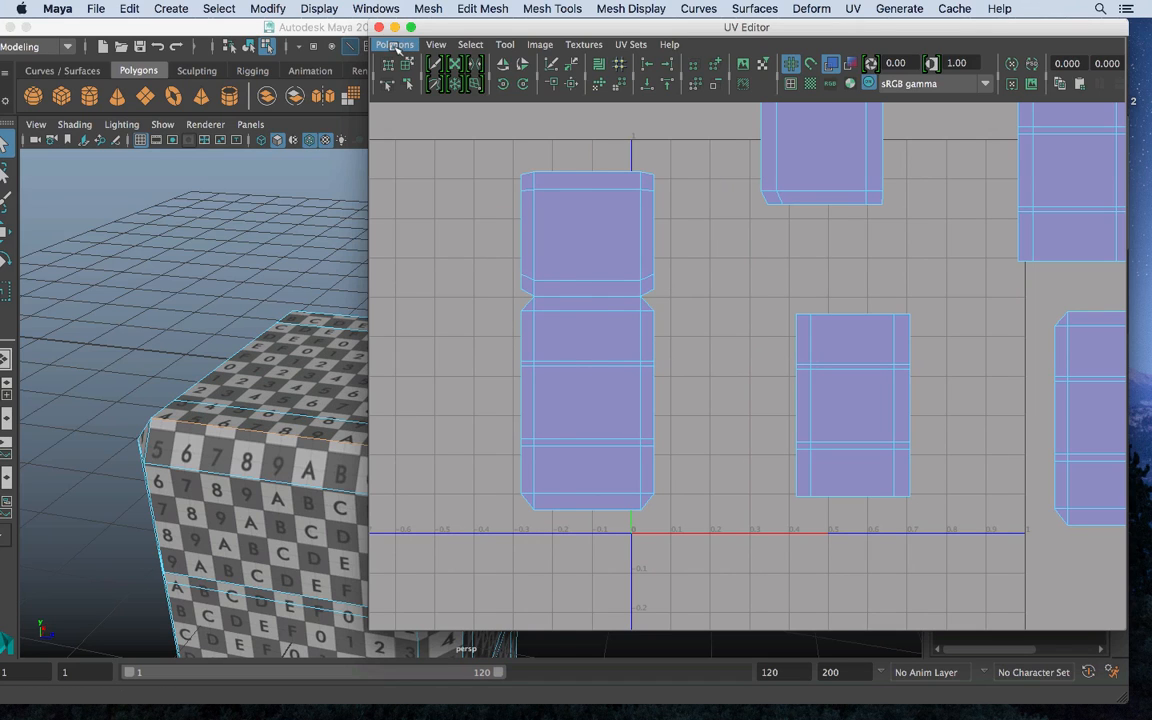
click(394, 44)
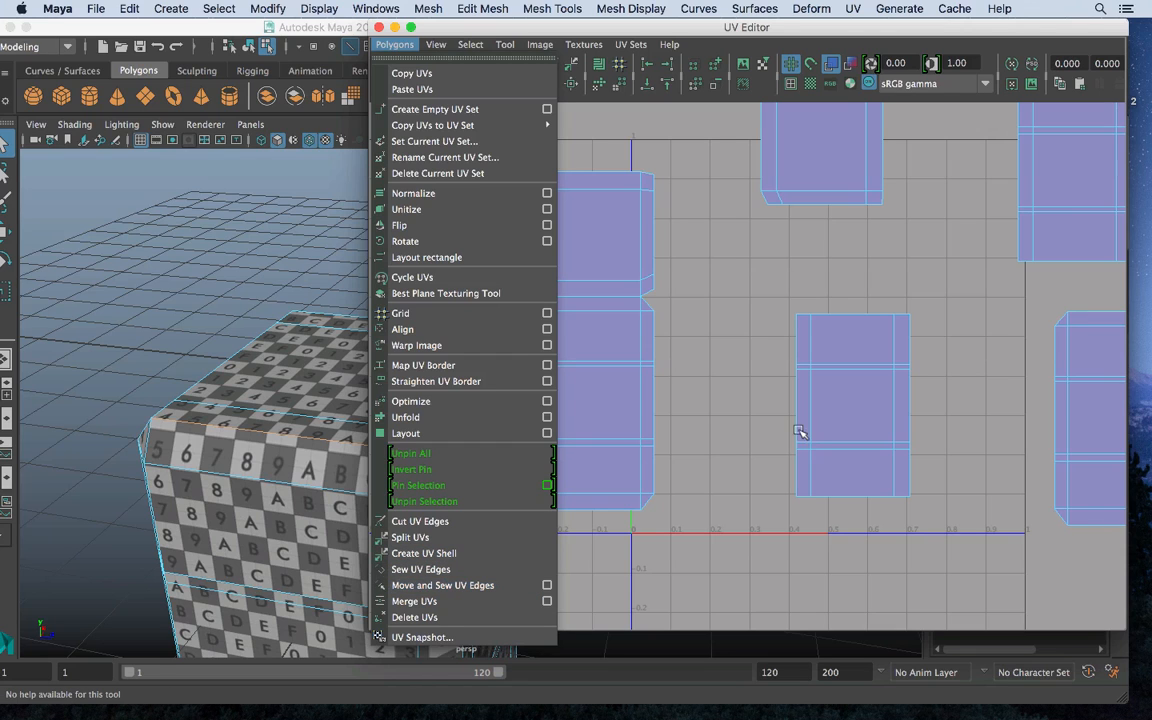
click(760, 27)
Move and sew the other square shell onto the large shell's bottom edge and the middle rectangular shell onto its right side
drag(760, 27, 578, 27)
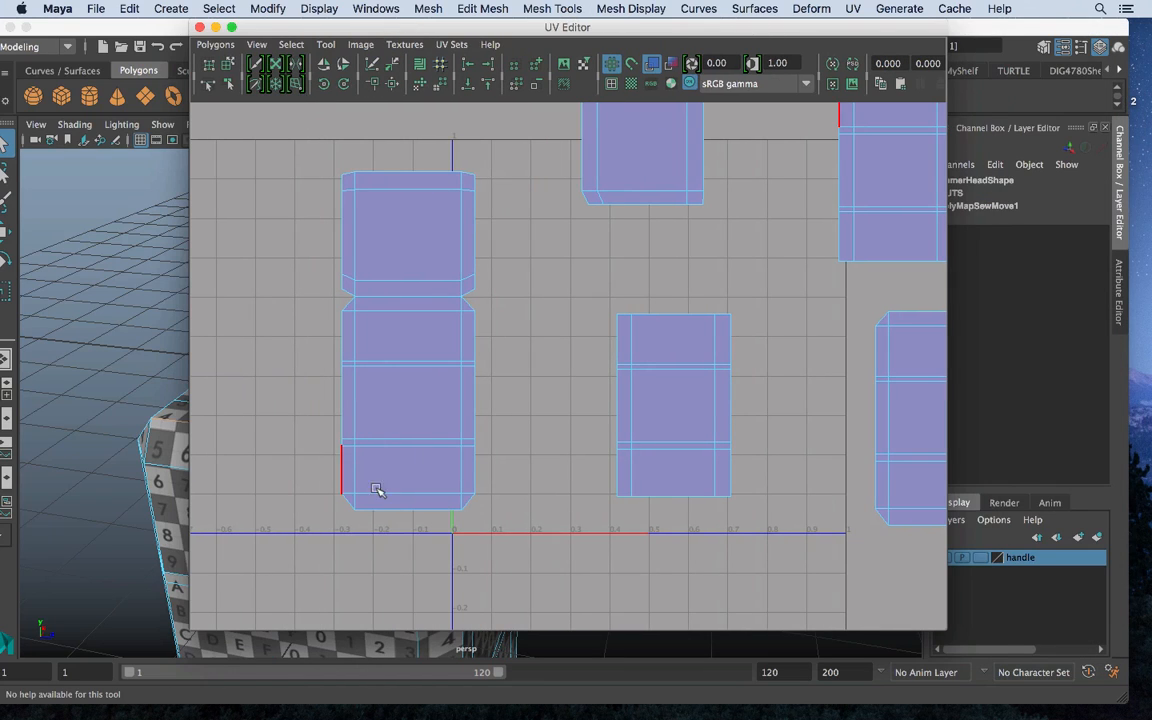
shift+right_drag(563, 457, 562, 410)
alt+middle_drag(500, 404, 475, 394)
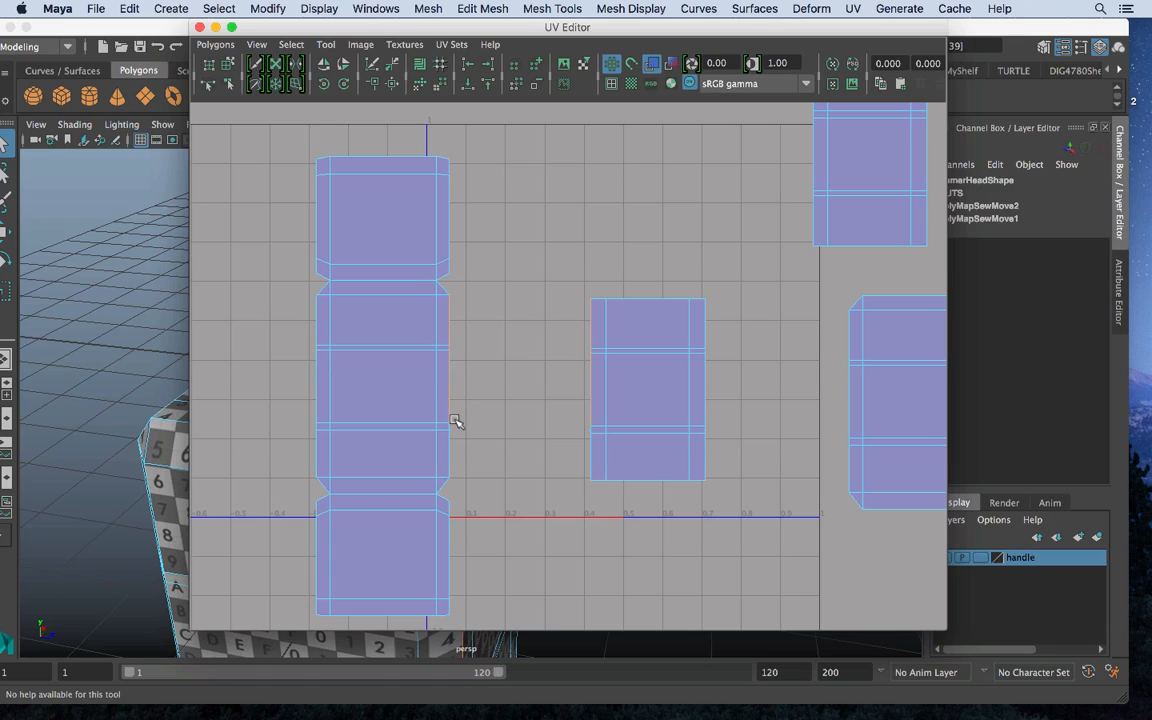
right_drag(505, 292, 499, 263)
shift+right_drag(498, 354, 491, 298)
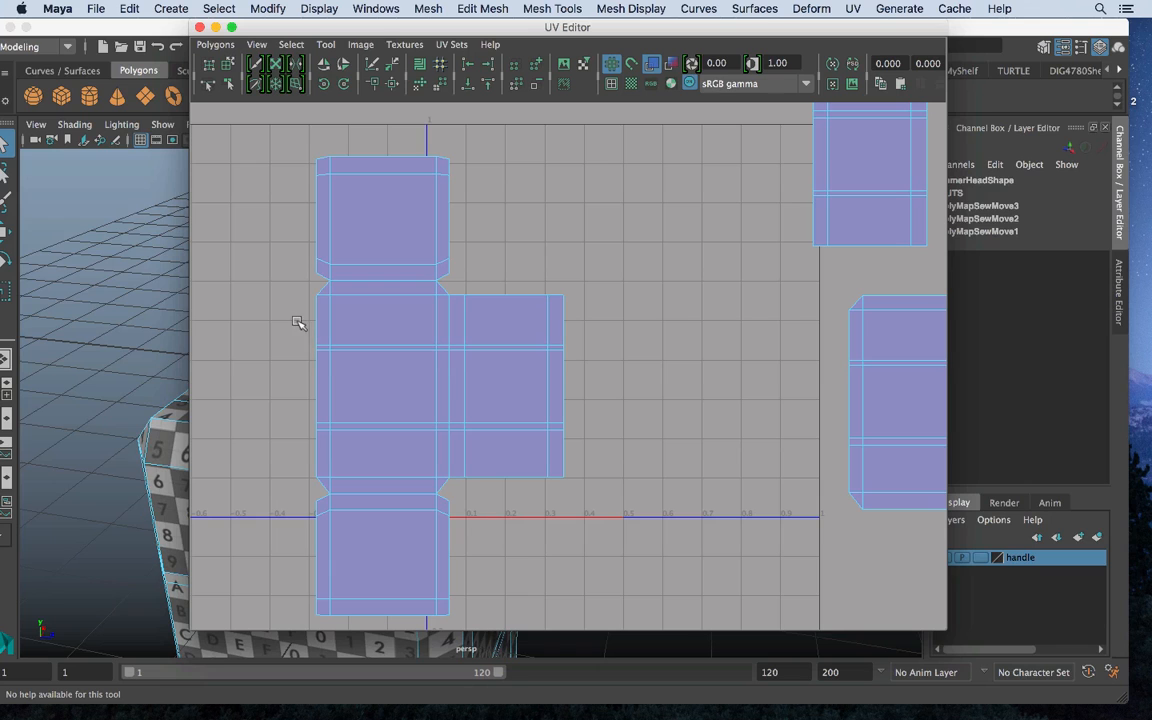
Move and sew the remaining rectangular shell onto the layout's left side and the last chamfered shell onto its right end
alt+middle_drag(757, 315, 892, 313)
alt+right_drag(892, 313, 661, 276)
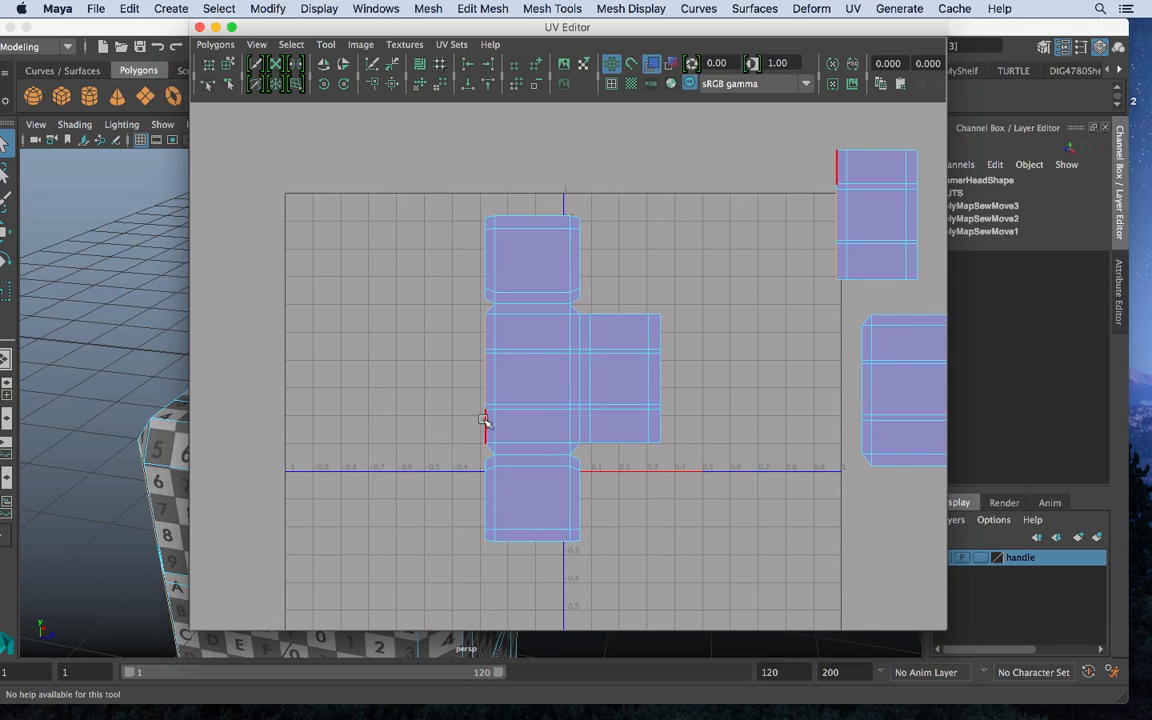
shift+right_drag(430, 392, 419, 352)
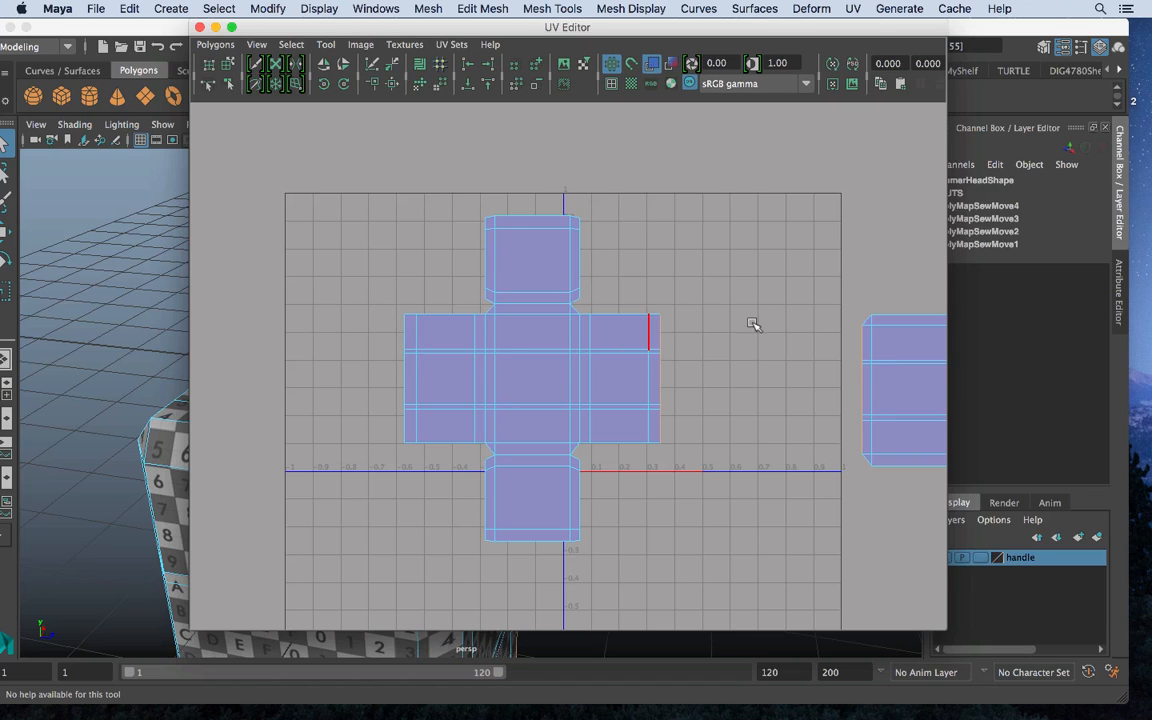
alt+middle_drag(768, 325, 630, 324)
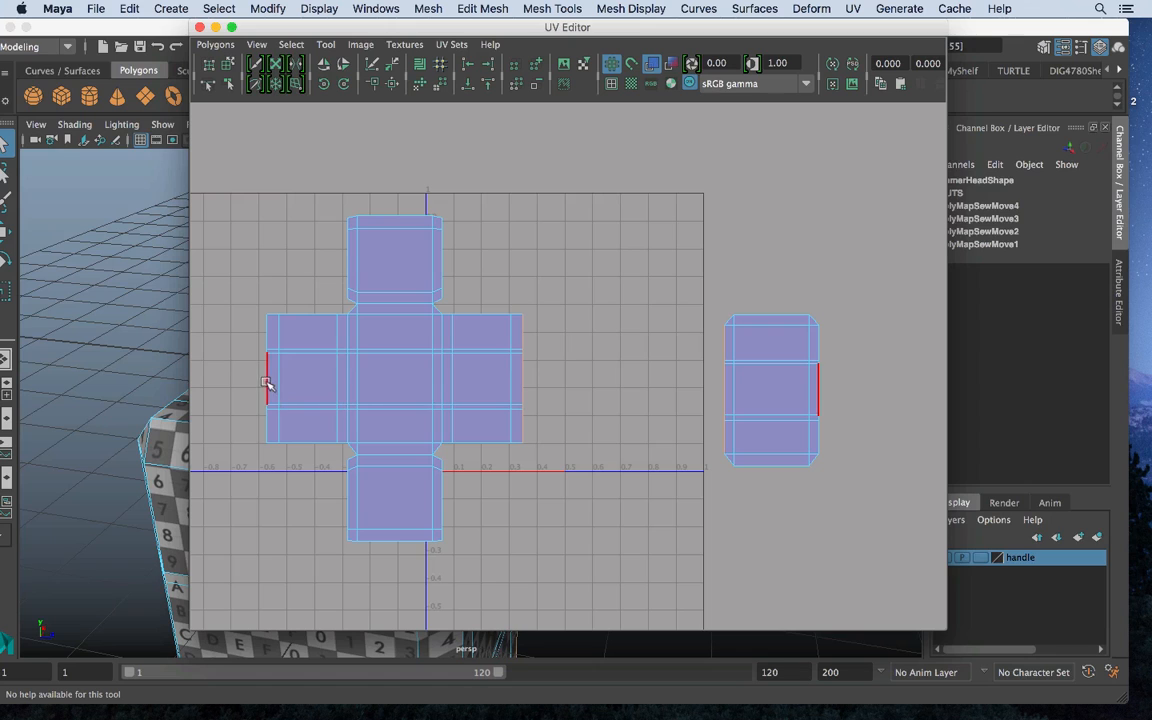
shift+right_drag(622, 285, 620, 240)
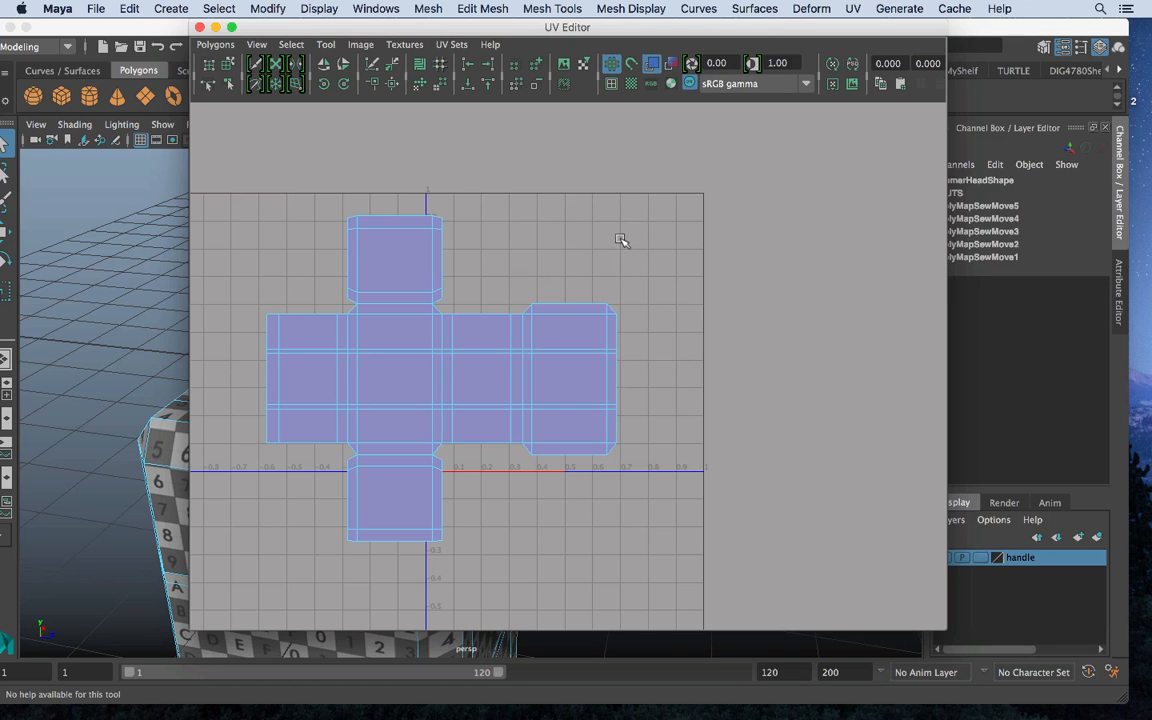
Using shell selection, move the whole cross-shaped UV shell up and right, over the 0–1 UV space
alt+middle_drag(483, 321, 491, 363)
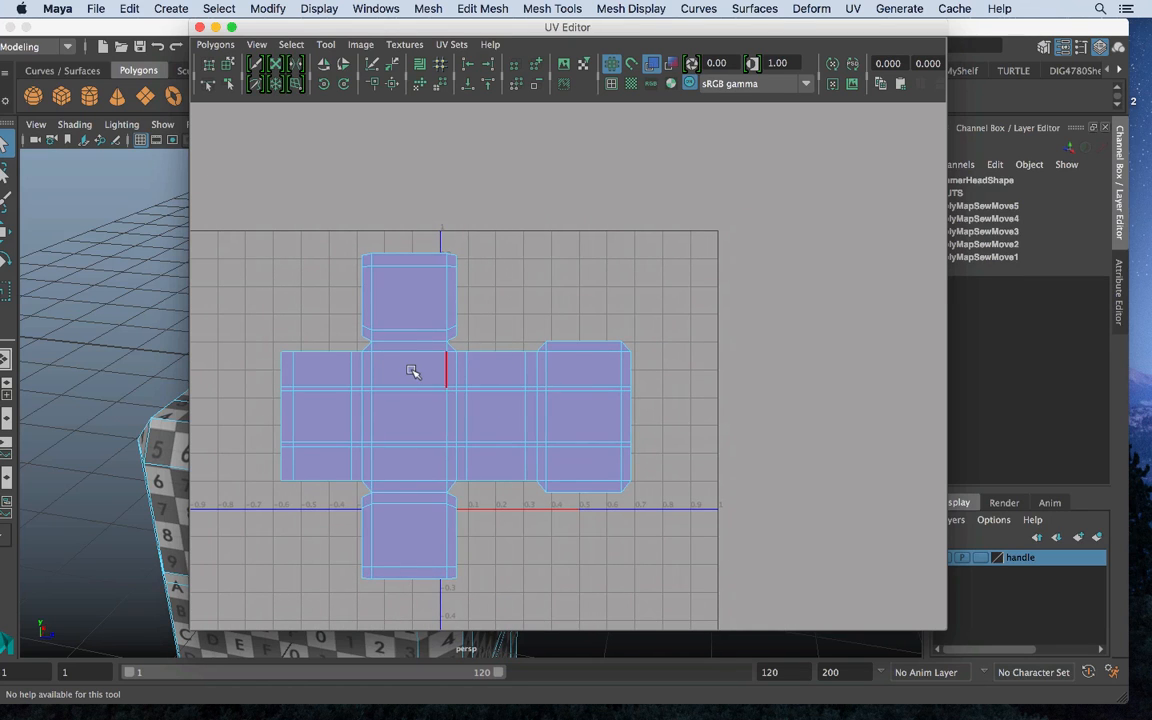
right_drag(412, 371, 360, 348)
click(446, 404)
key(w)
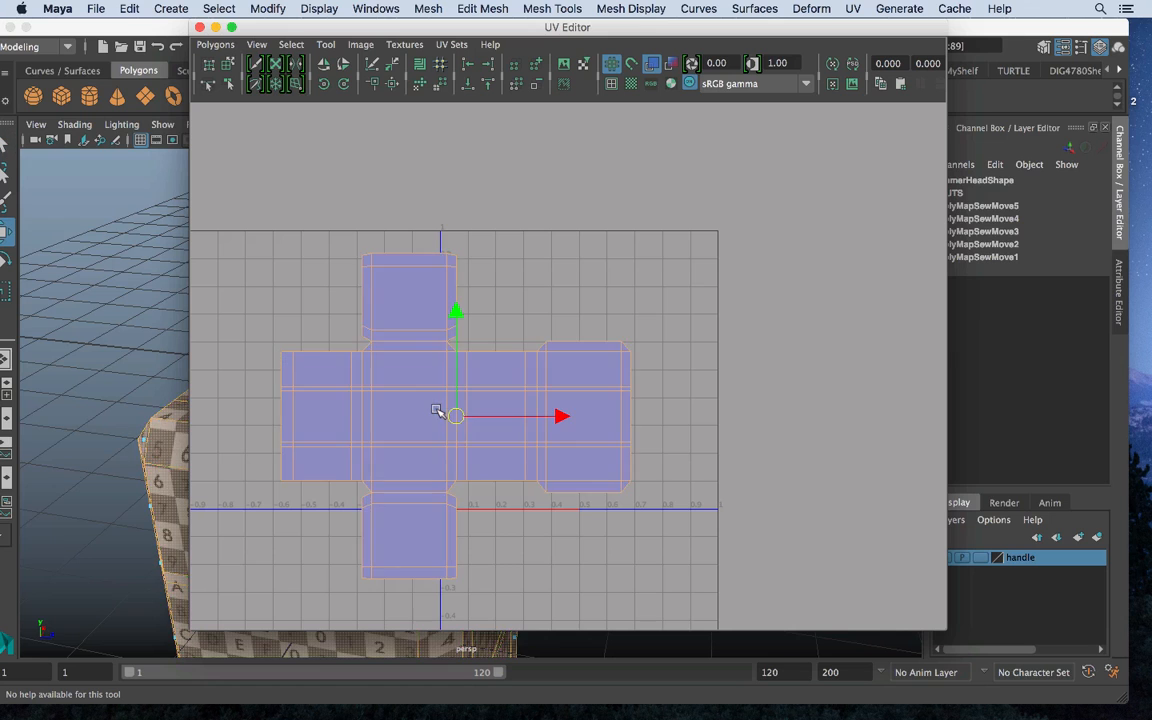
drag(521, 388, 645, 321)
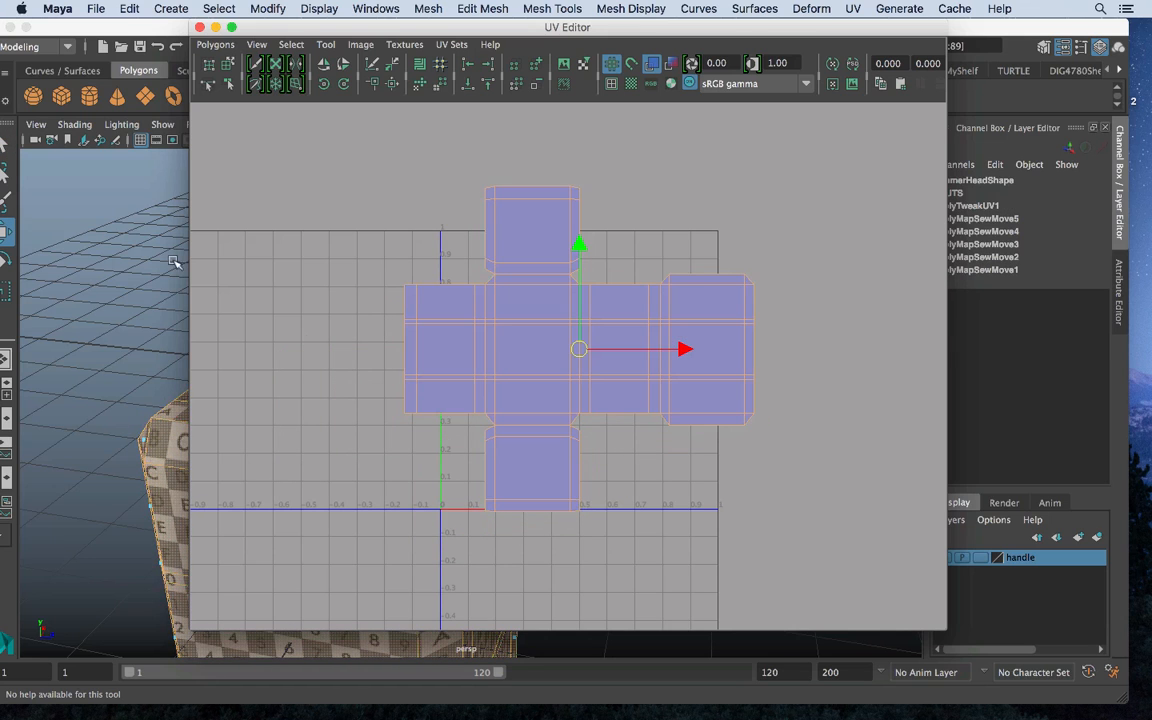
Scale the cross-shaped UV shell down uniformly and position it so it fits inside the 0–1 UV space
drag(357, 34, 577, 4)
key(r)
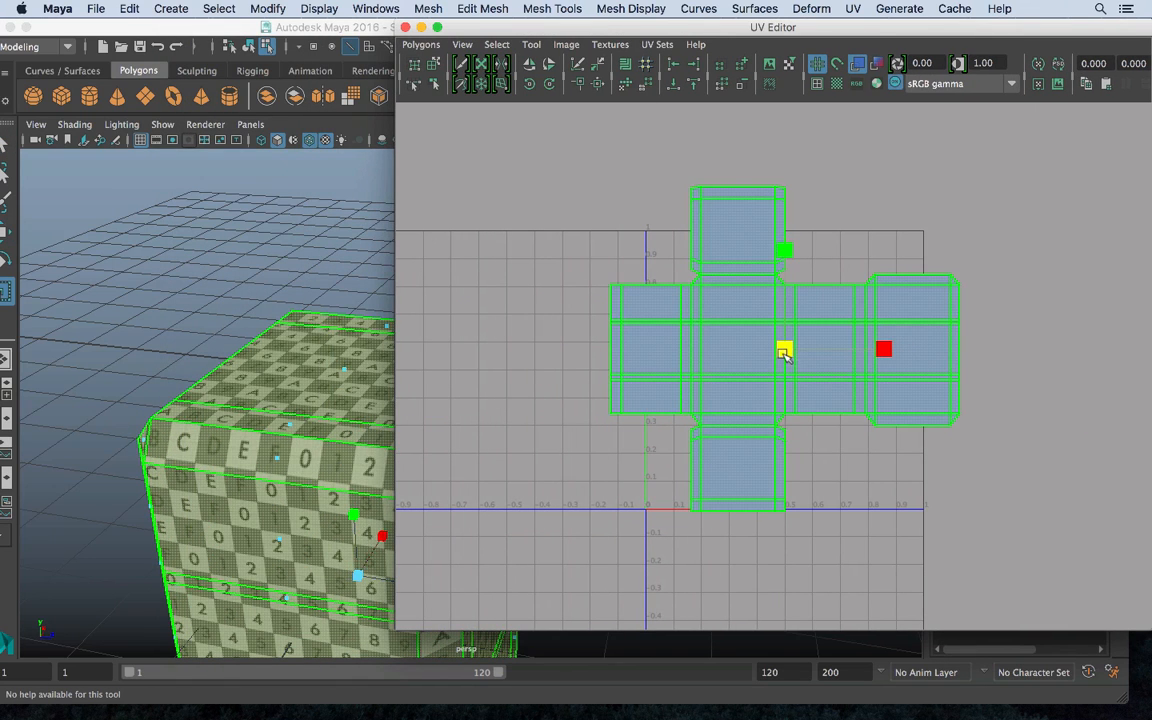
mouse_move(782, 348)
mouse_down()
mouse_move(758, 347)
mouse_move(788, 370)
mouse_up()
key(w)
key(r)
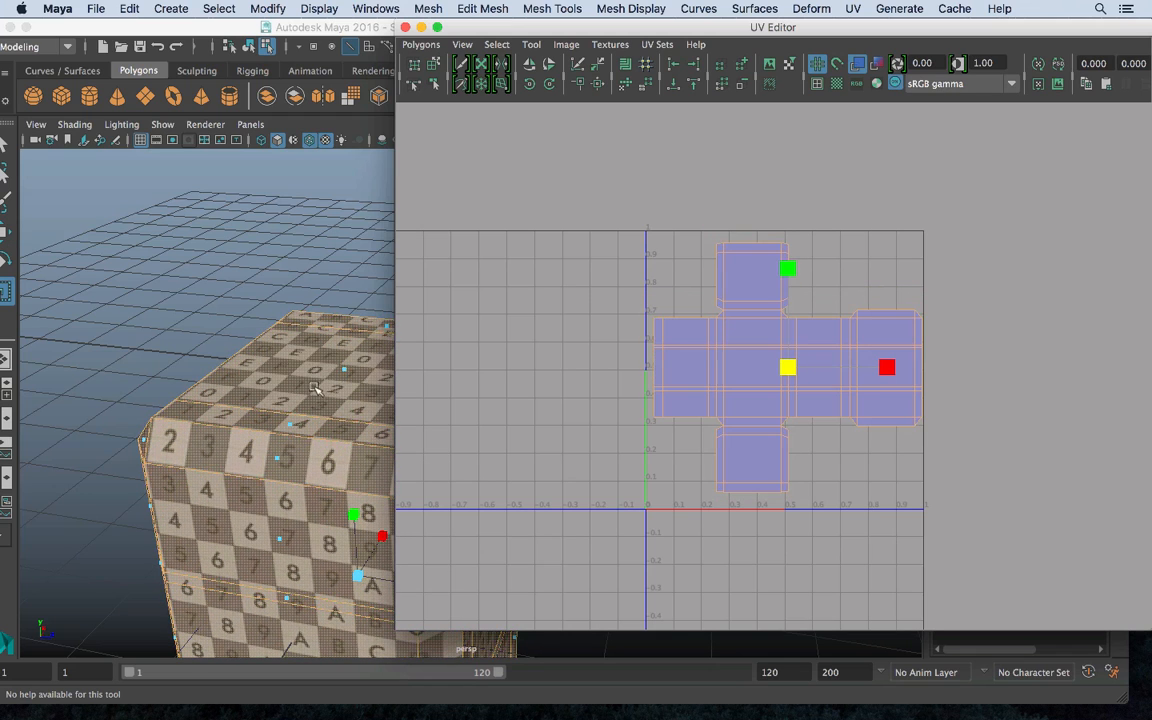
Return to object mode, uncover more of the viewport, and reselect the hammer head with its UV shells displayed shaded
right_drag(272, 245, 320, 218)
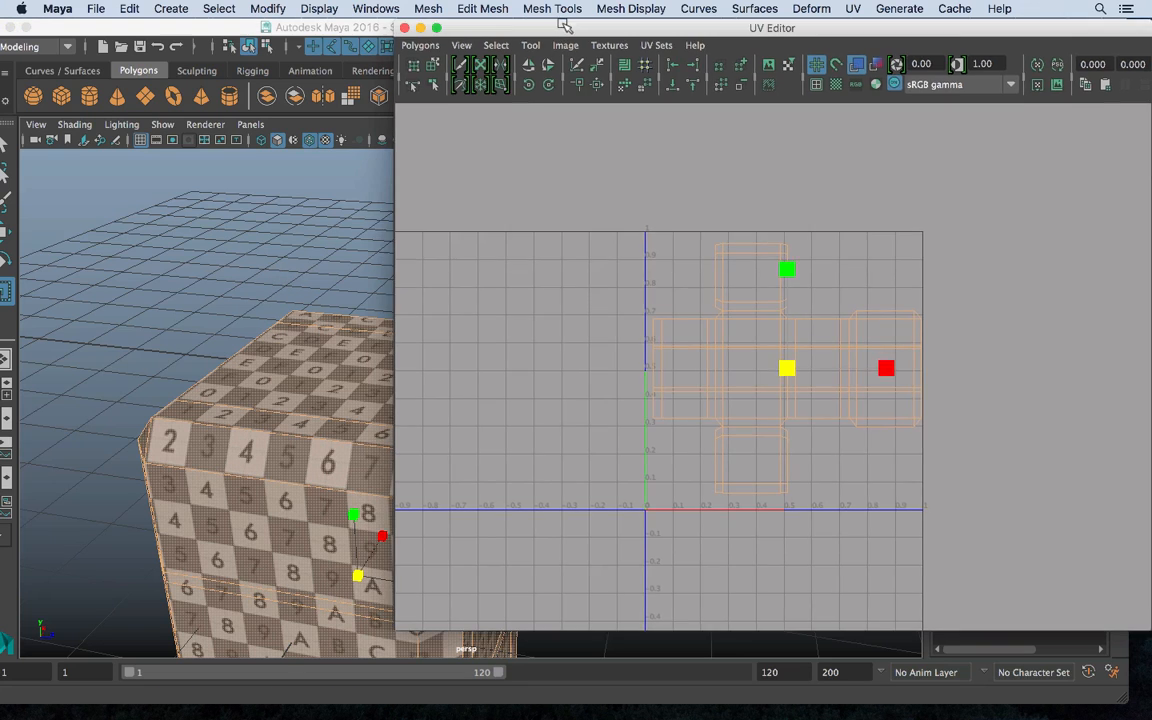
drag(505, 27, 650, 27)
click(1005, 62)
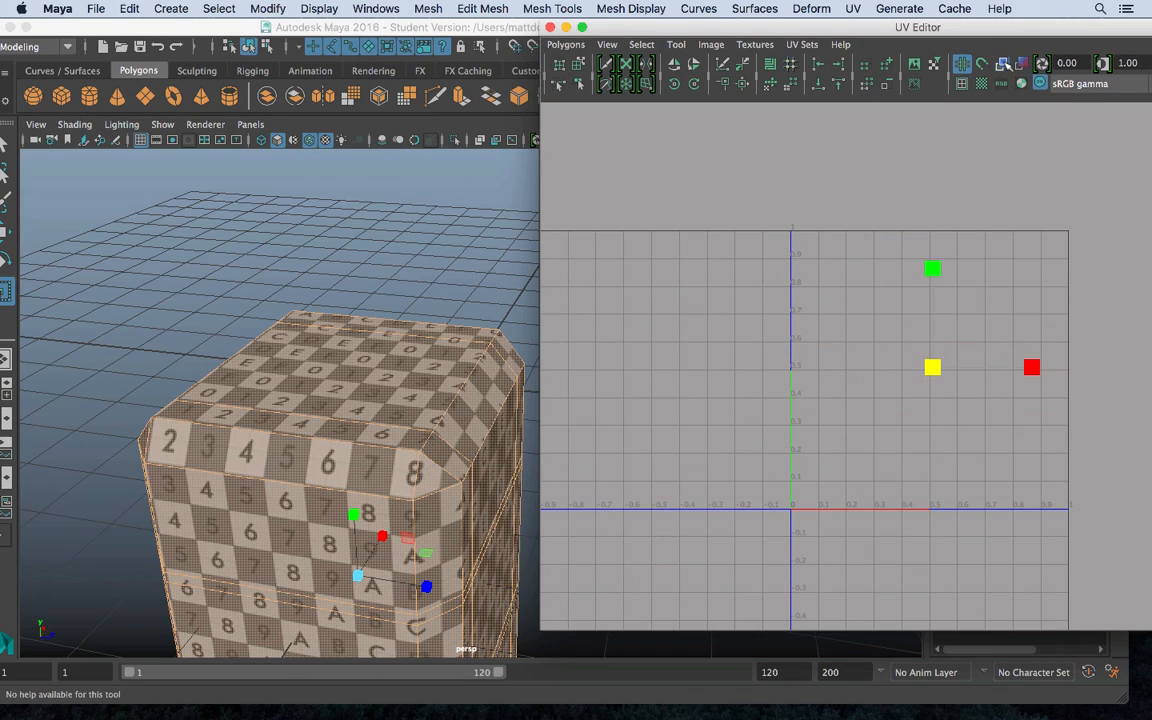
click(510, 274)
click(376, 434)
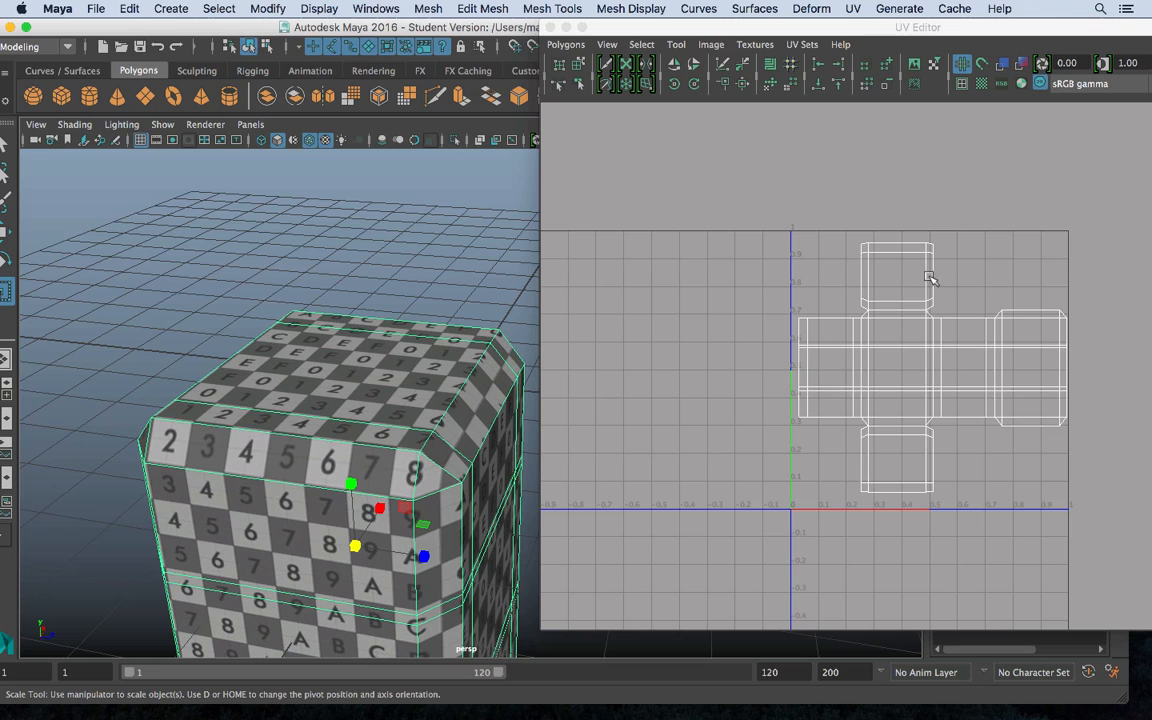
click(1004, 64)
alt+middle_drag(158, 338, 165, 224)
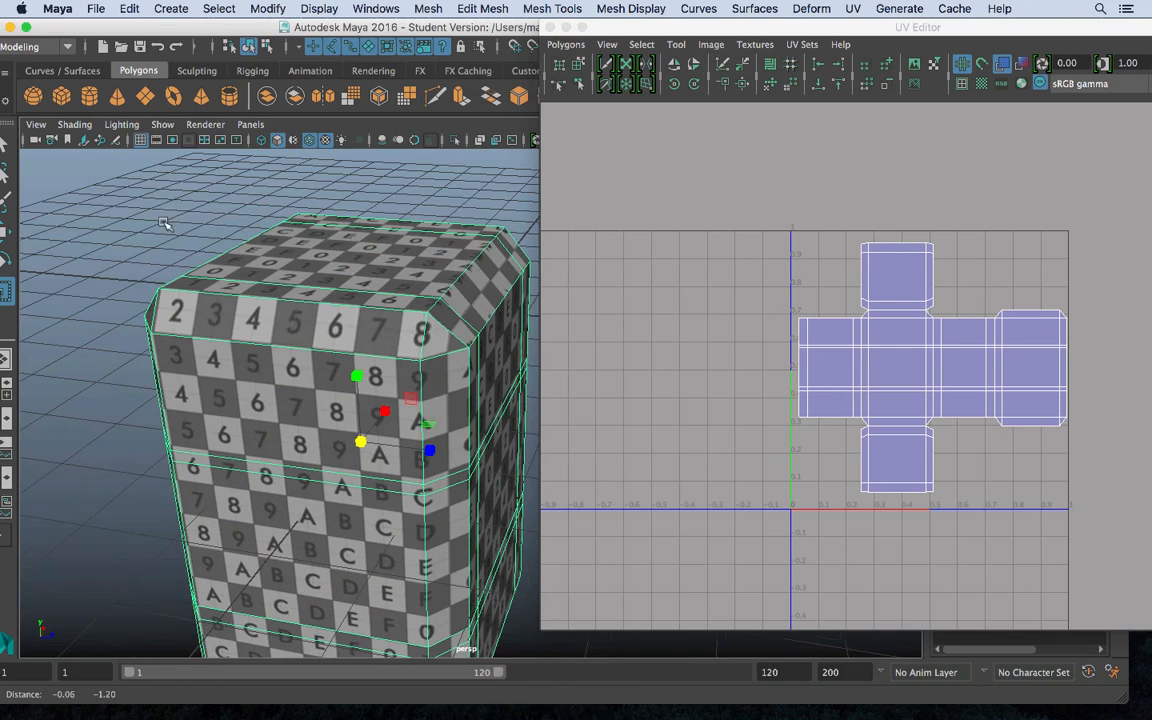
alt+drag(226, 366, 357, 395)
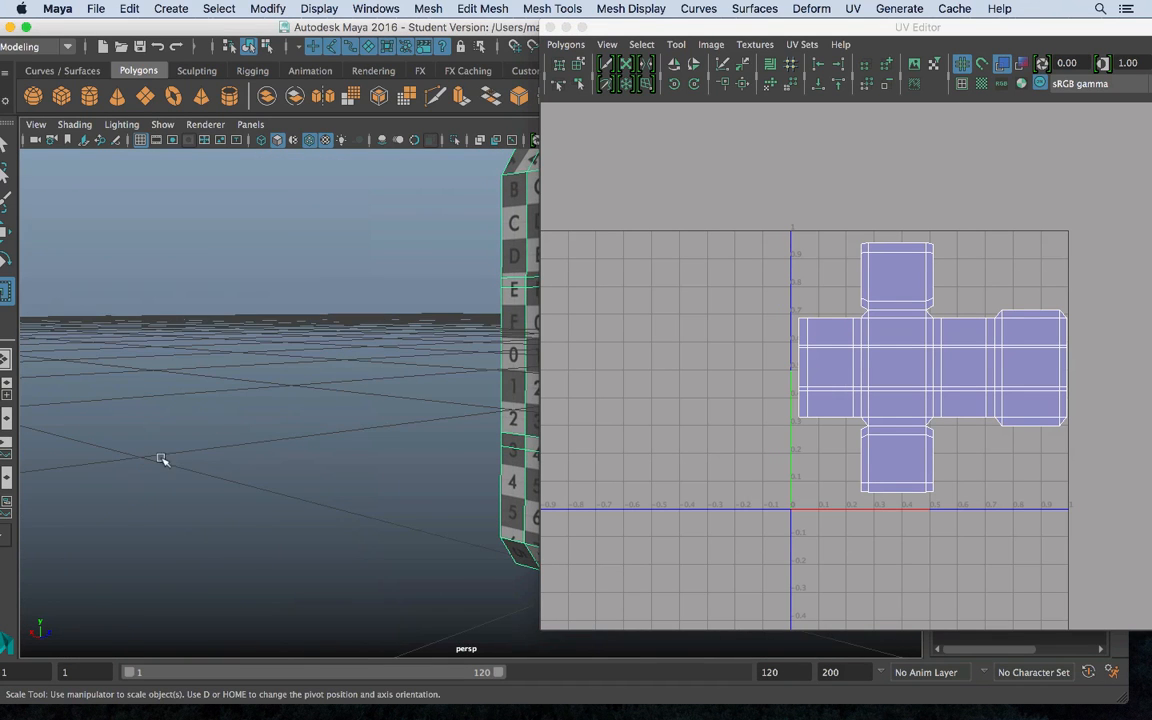
Frame the hammer head in the viewport and reselect it in object mode to show its UVs
key(f)
right_click(293, 287)
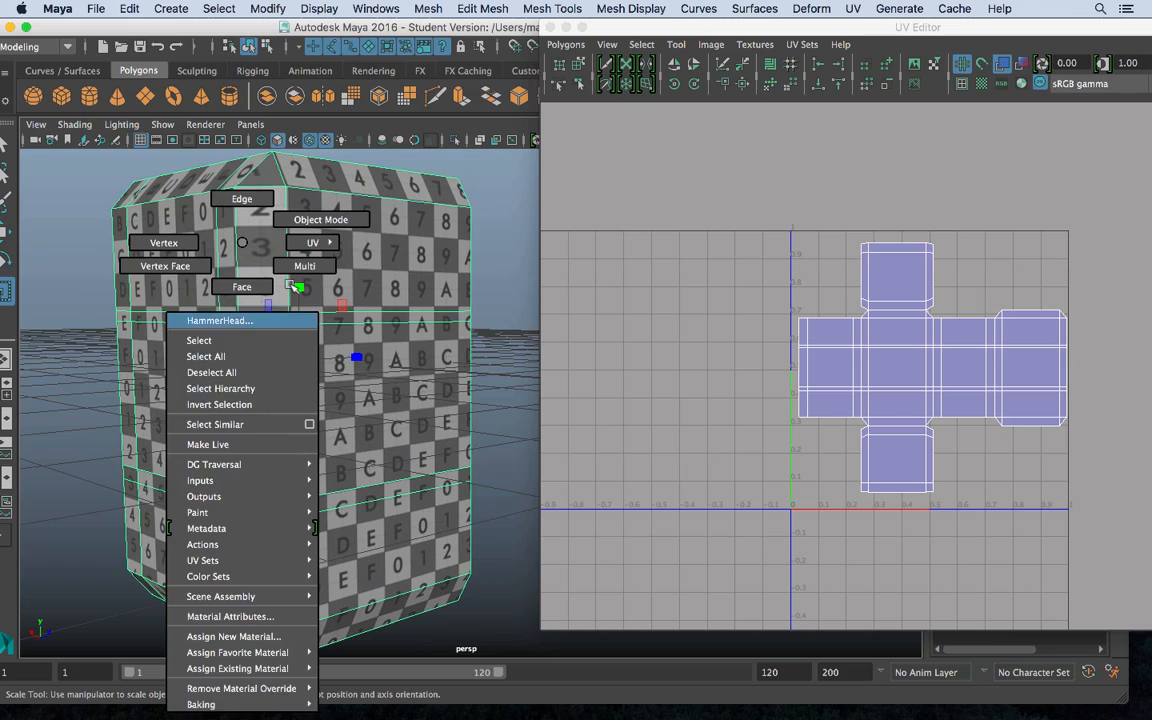
click(321, 219)
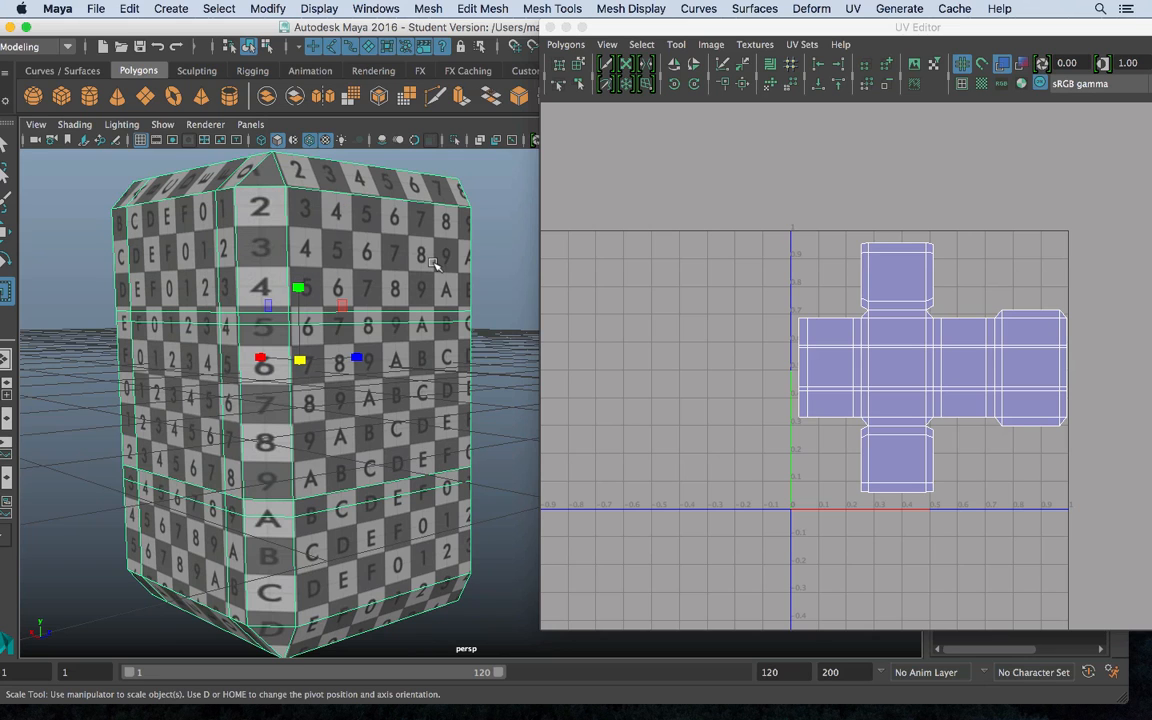
click(509, 314)
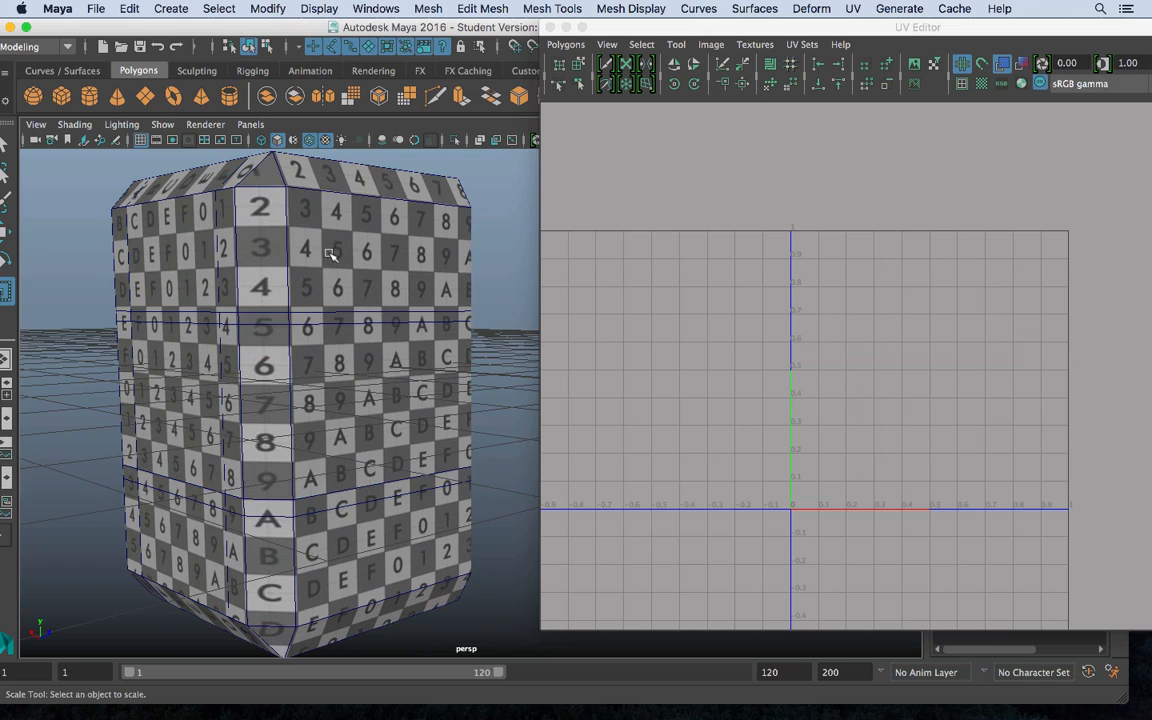
click(247, 411)
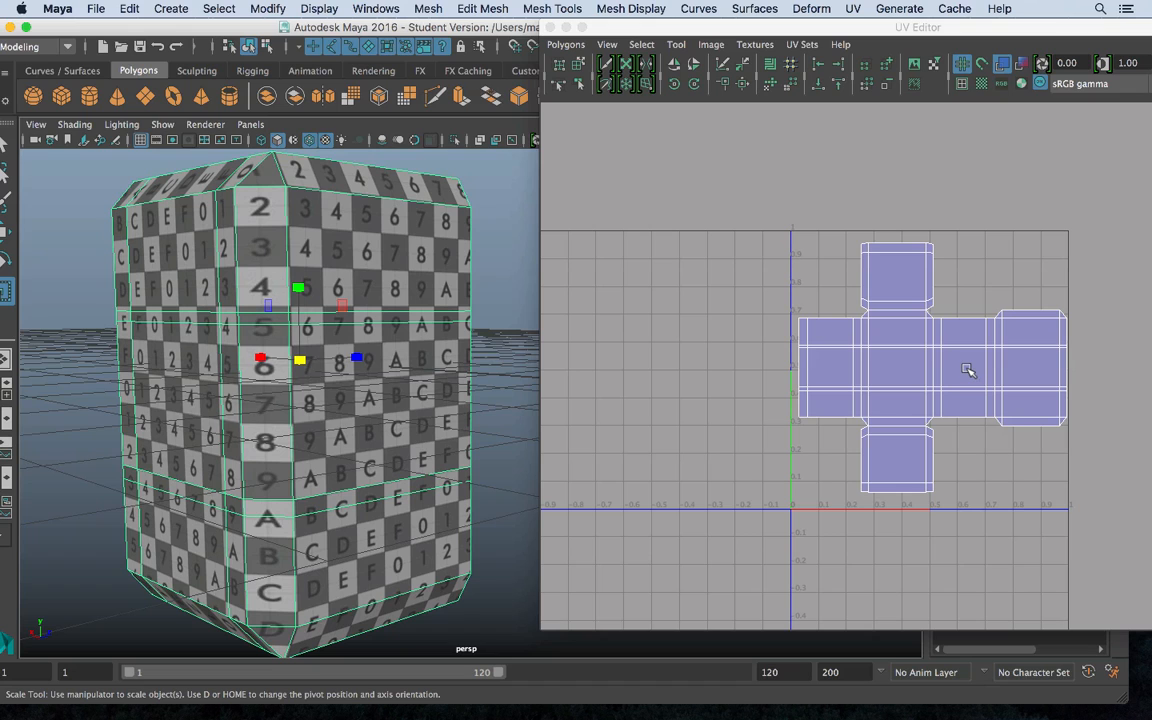
Select all UVs of the cross-shaped layout and unfold them with the Smooth UV tool
right_drag(949, 355, 1012, 357)
right_drag(797, 337, 868, 338)
drag(757, 234, 1075, 535)
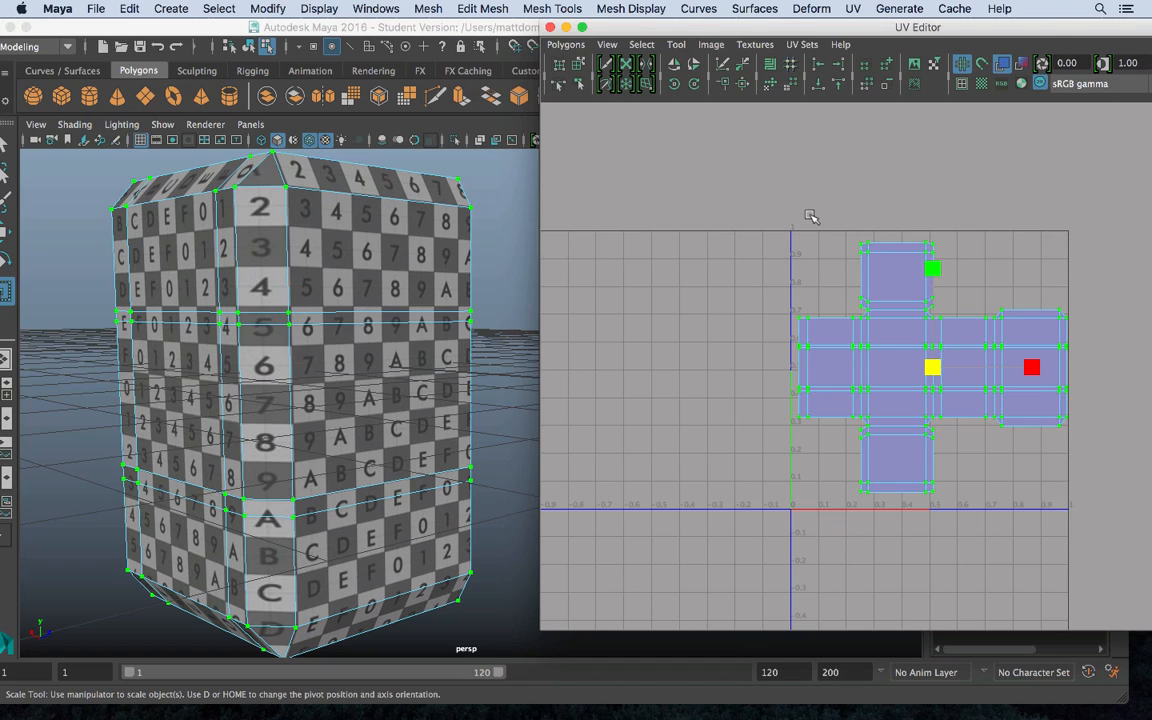
shift+right_drag(810, 217, 708, 237)
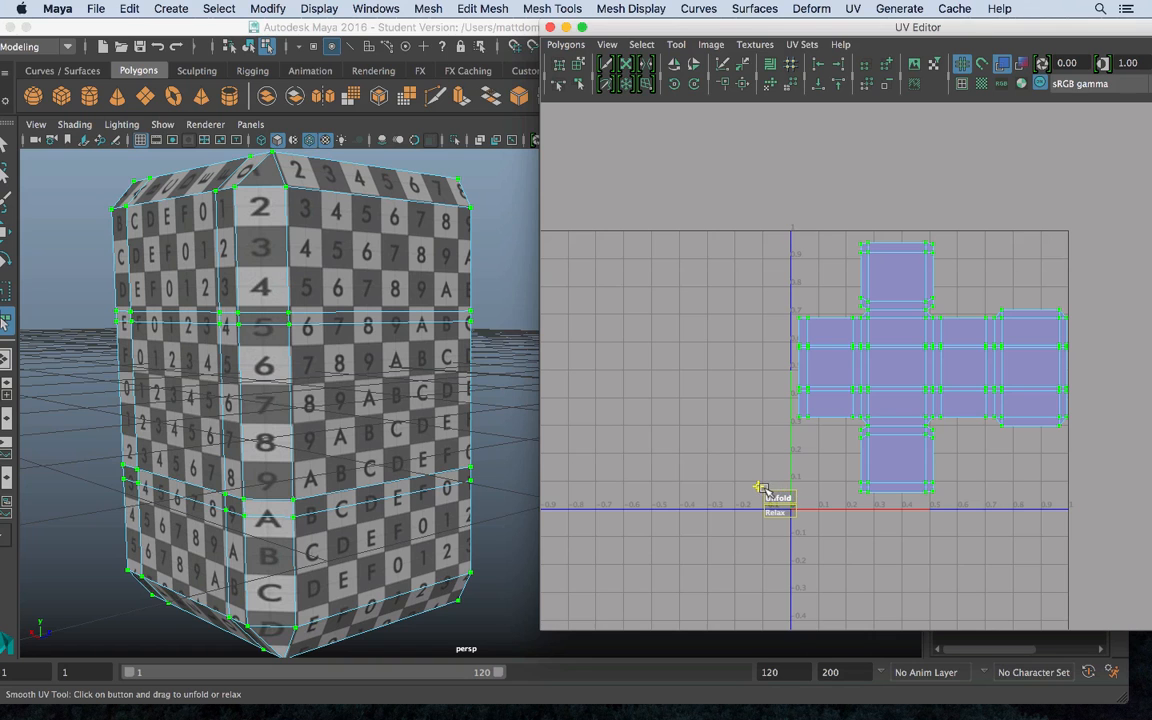
drag(777, 497, 962, 476)
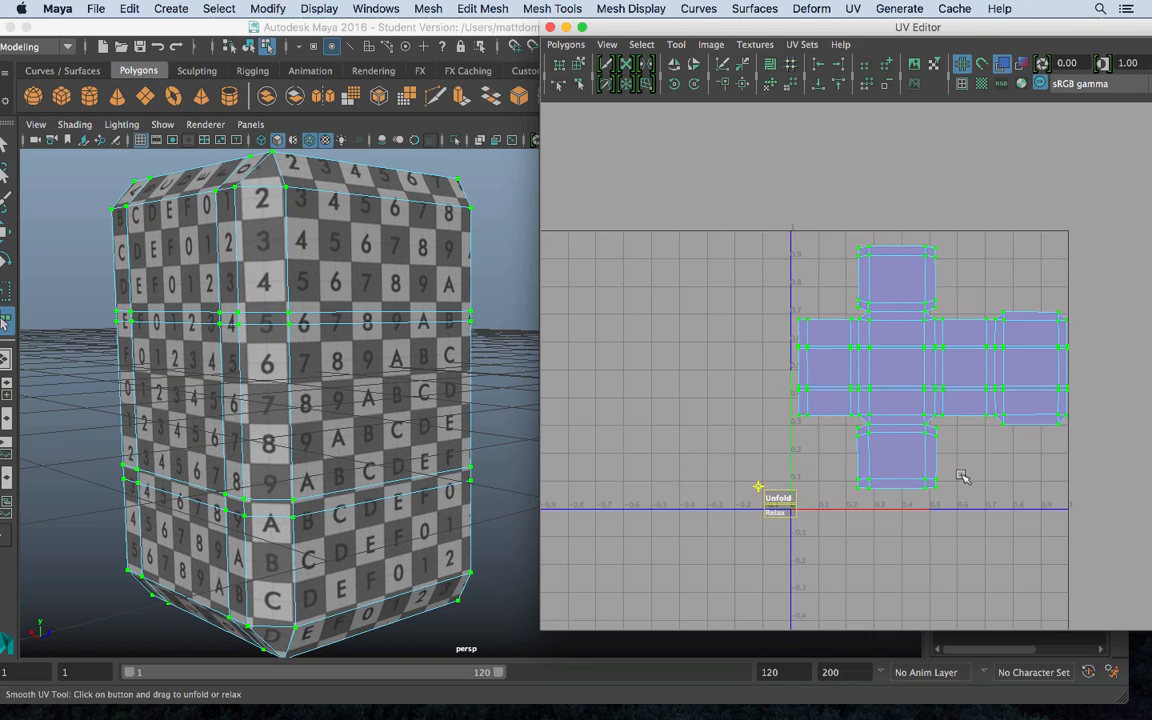
drag(777, 497, 1148, 487)
drag(934, 471, 1137, 486)
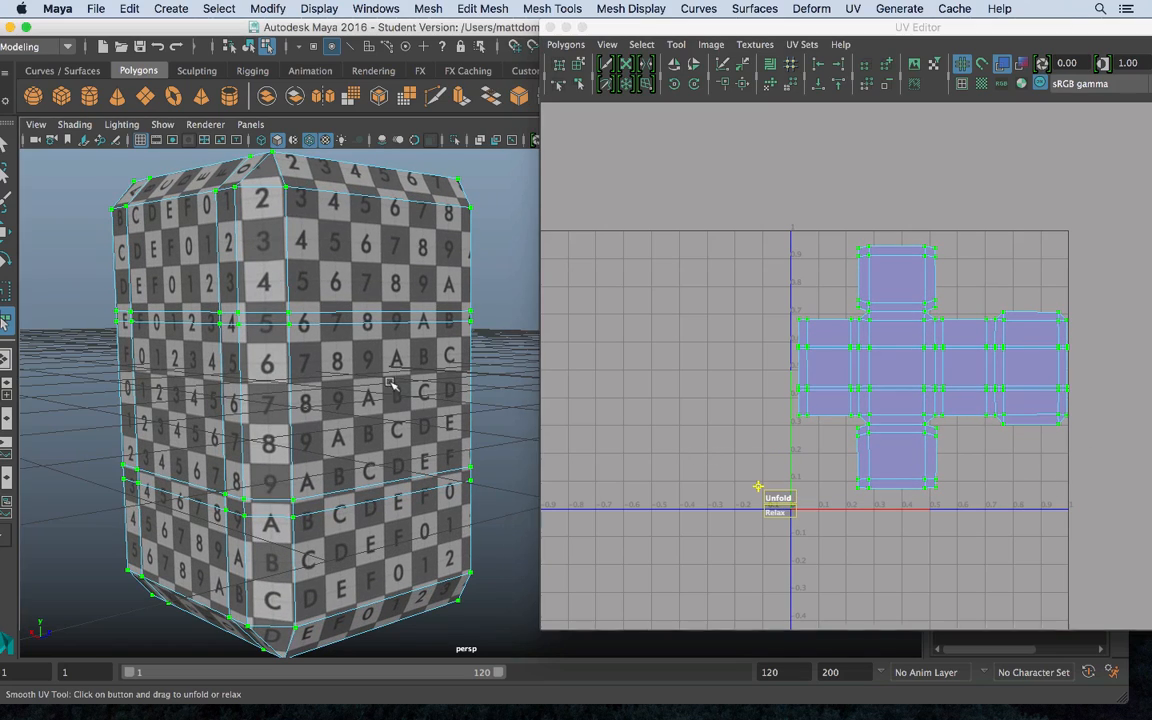
With the Smooth UV tool, unfold the UVs of the layout's vertical column, right-end block, left-end panel and centre block's right edge separately
alt+drag(399, 360, 270, 374)
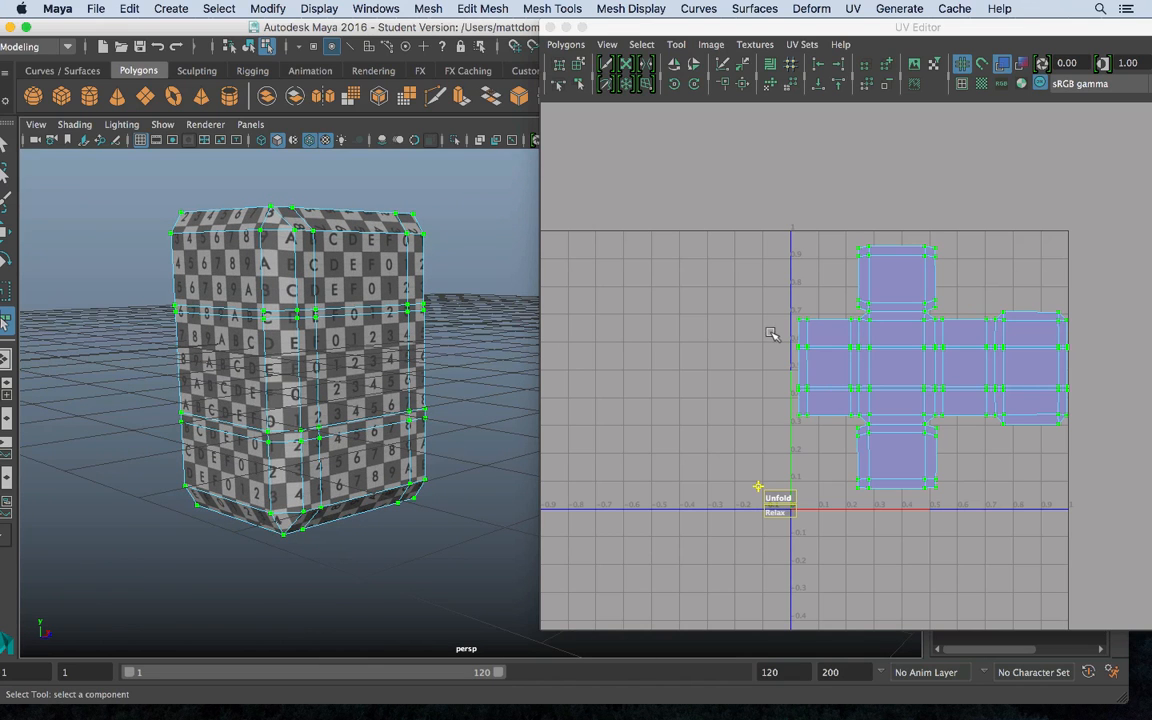
drag(851, 222, 954, 578)
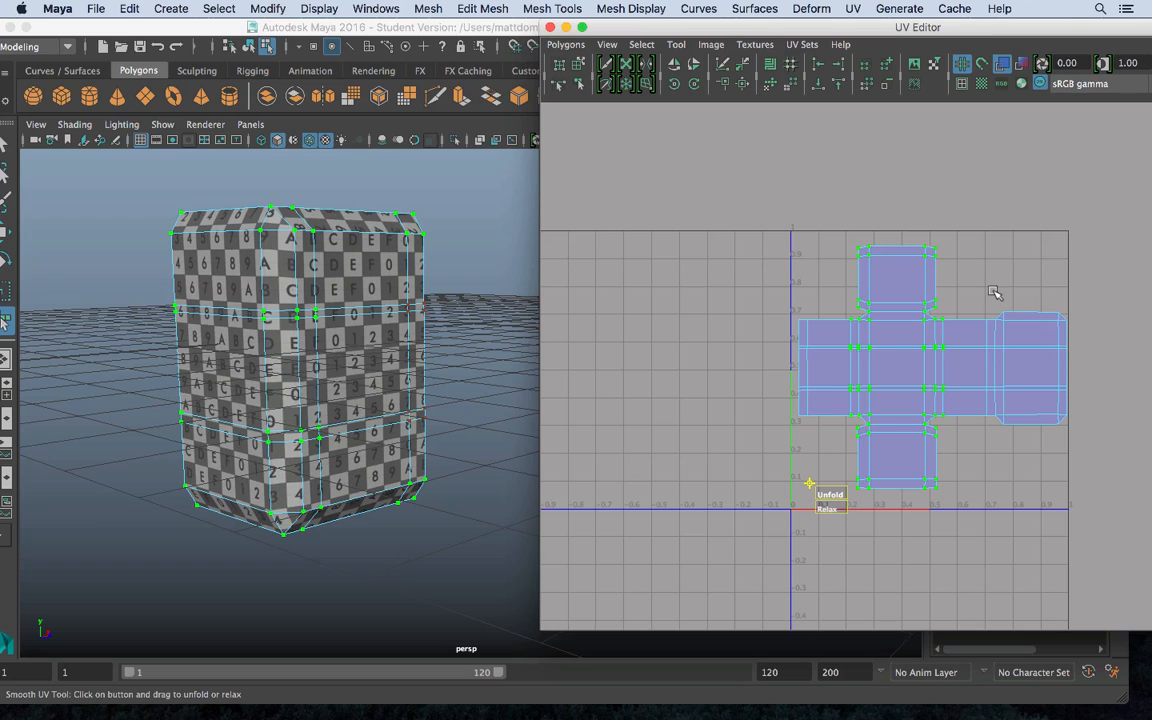
drag(989, 291, 1122, 540)
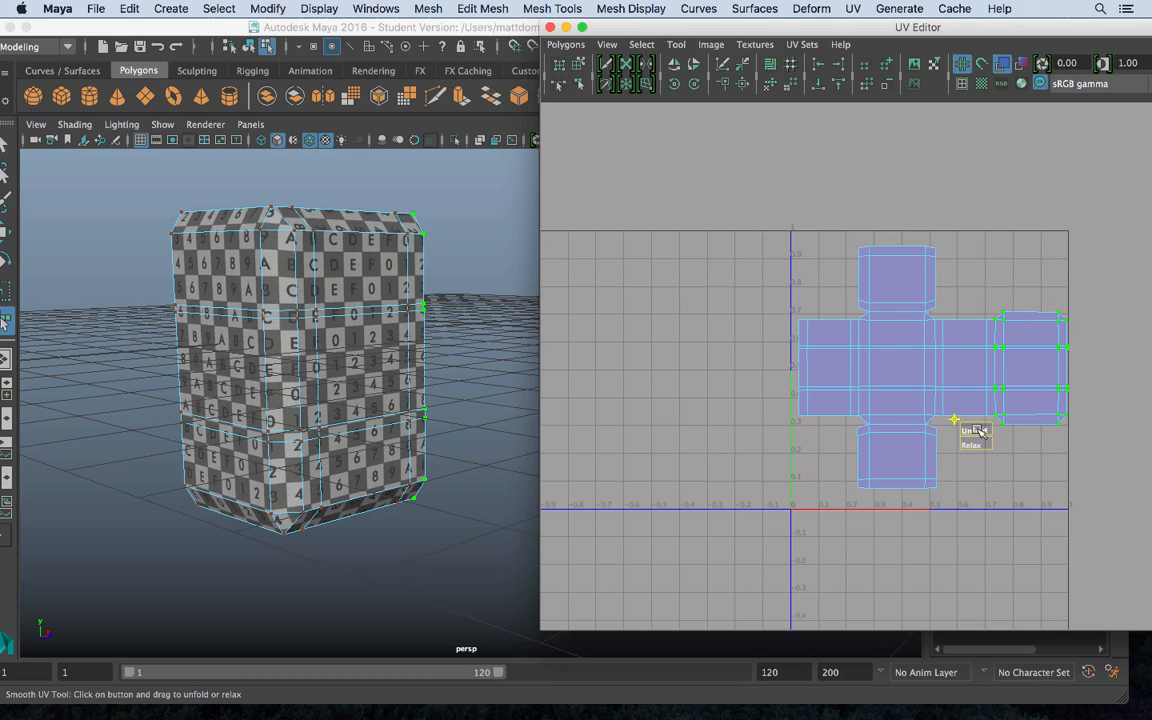
drag(791, 267, 861, 452)
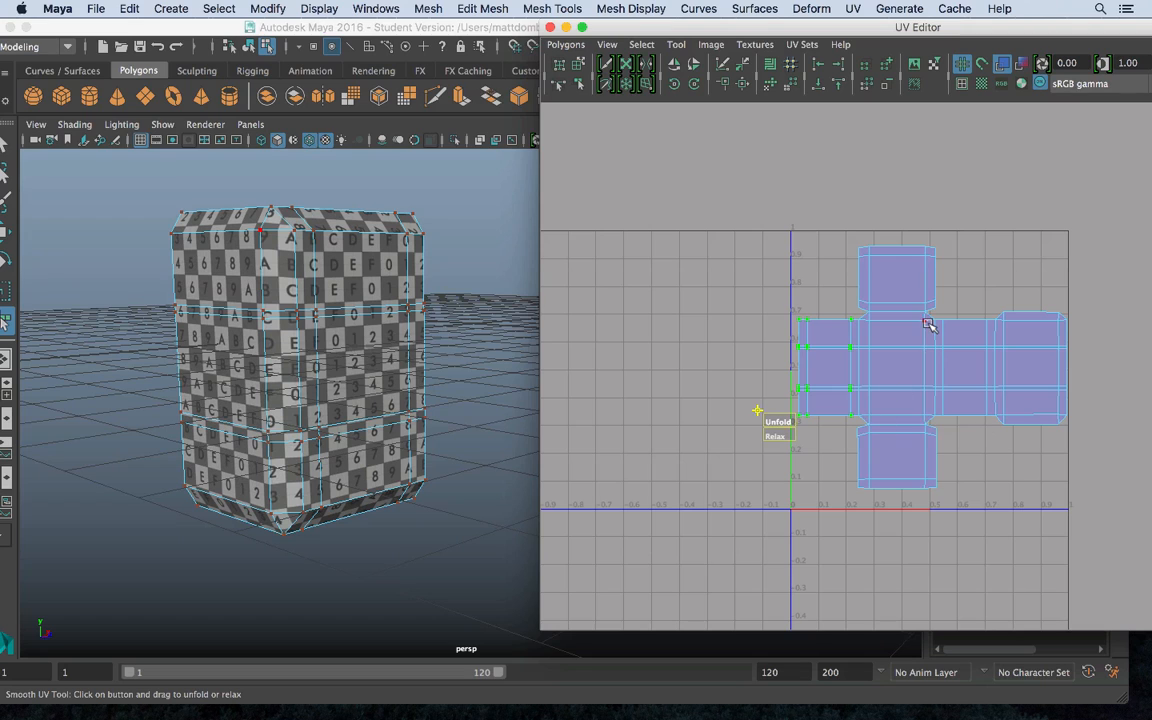
drag(911, 289, 973, 447)
drag(899, 443, 1038, 441)
Smooth the UV rows above and below the centre block, the lower tab's end and the layout's left edge
drag(836, 418, 976, 464)
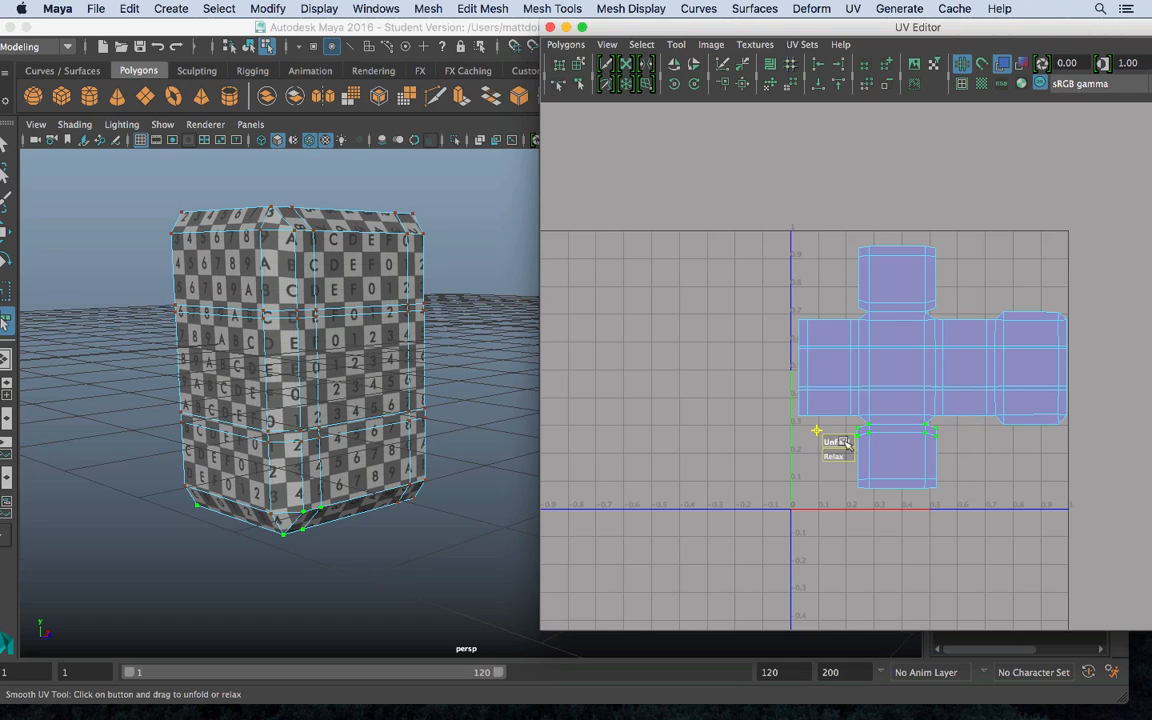
drag(822, 290, 977, 343)
drag(827, 327, 1047, 326)
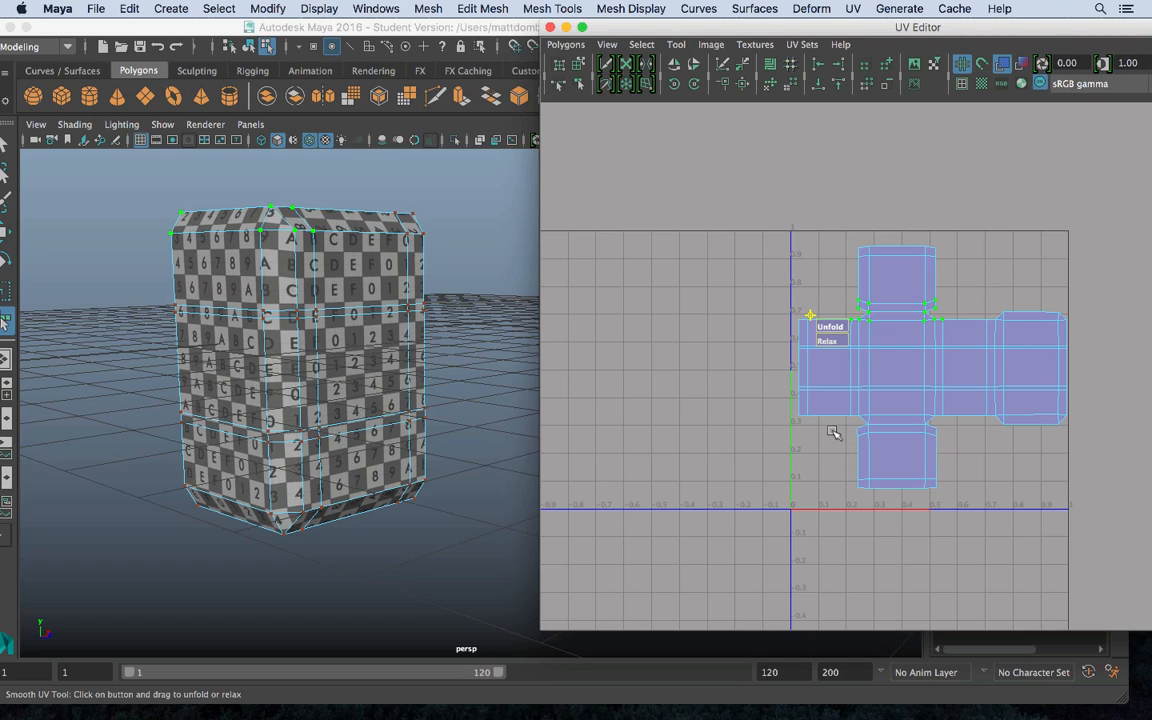
drag(842, 461, 980, 501)
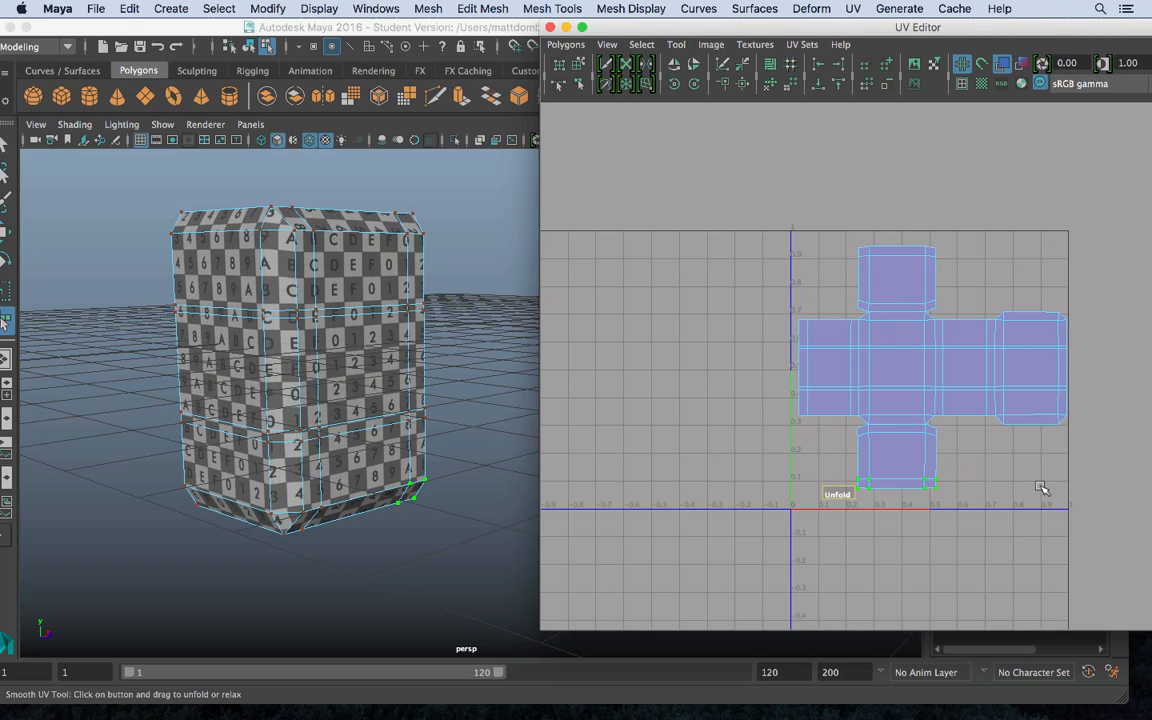
drag(857, 422, 920, 447)
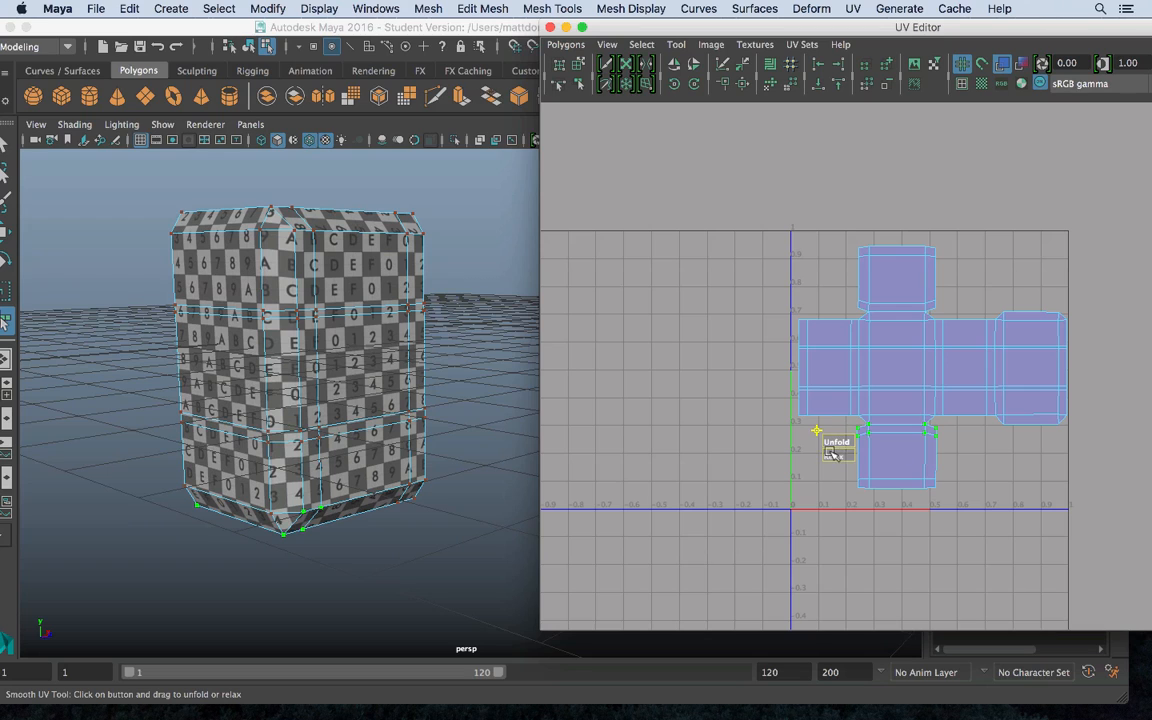
drag(831, 453, 831, 457)
drag(791, 306, 830, 456)
drag(773, 421, 772, 421)
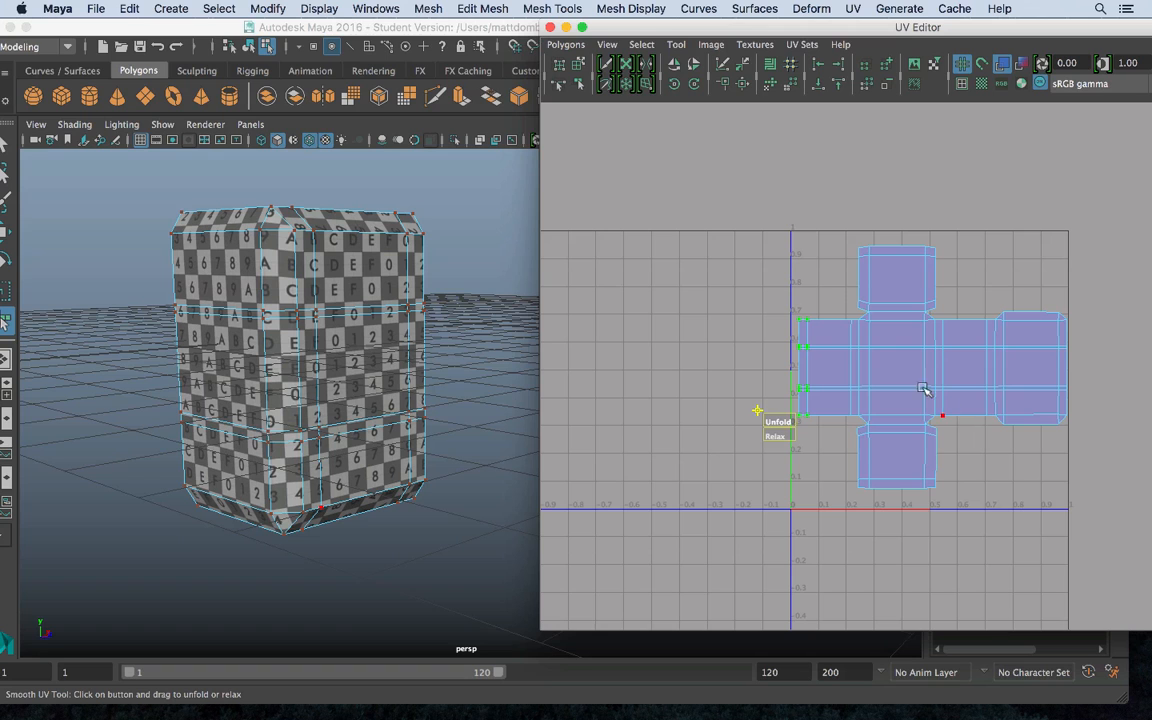
Return to object mode, turn off the wireframe-on-shaded display and reselect the hammer head after inspecting its checker pattern
right_drag(265, 258, 337, 219)
mouse_move(337, 219)
alt+mouse_down()
mouse_move(415, 340)
mouse_move(478, 329)
alt+mouse_up()
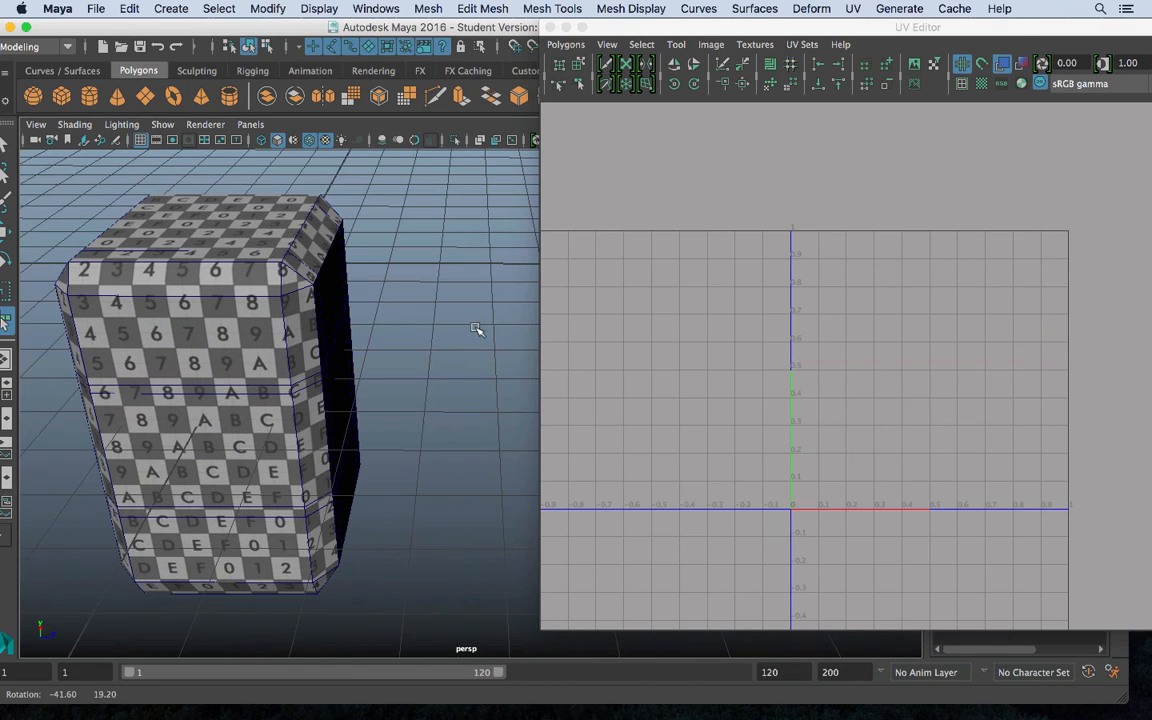
click(309, 139)
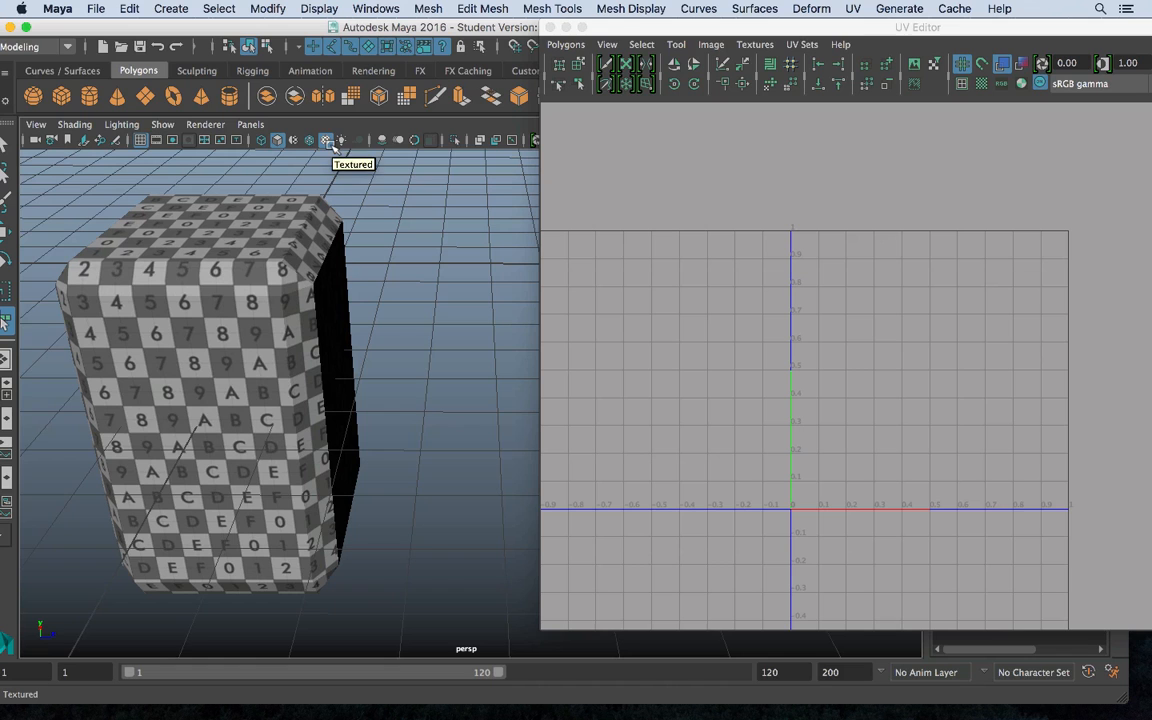
alt+drag(386, 278, 287, 217)
click(285, 217)
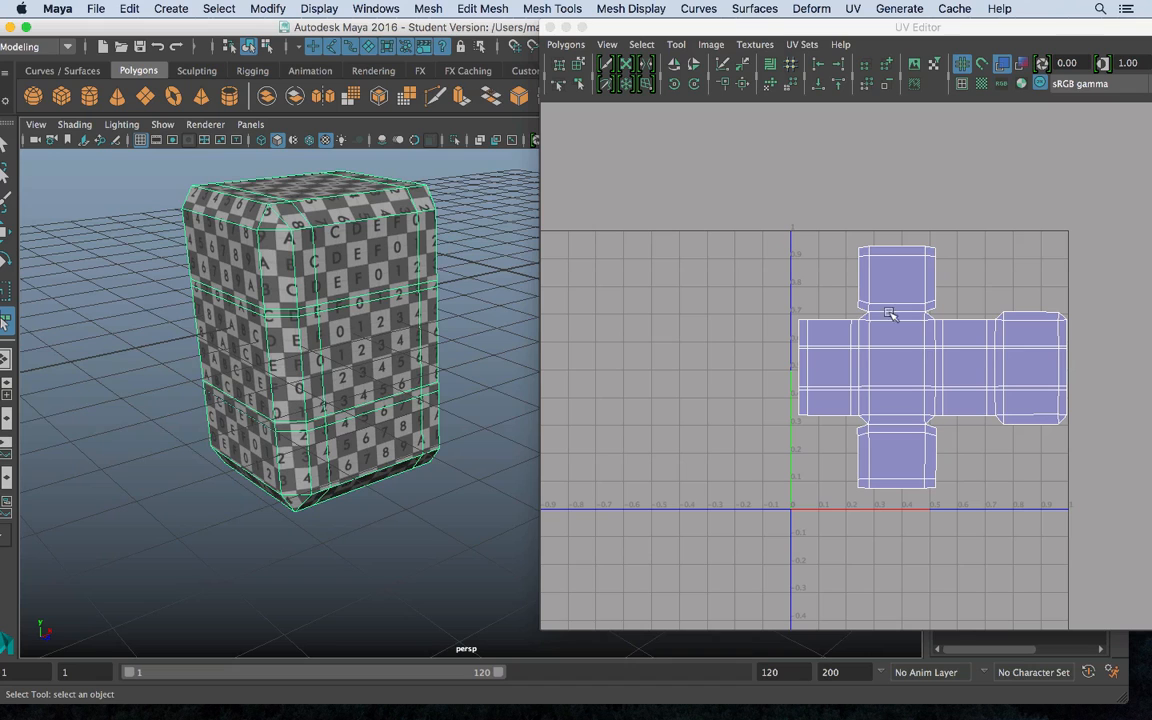
Try sewing the open corner edges where the upper and lower tabs meet the centre block
right_drag(868, 314, 866, 271)
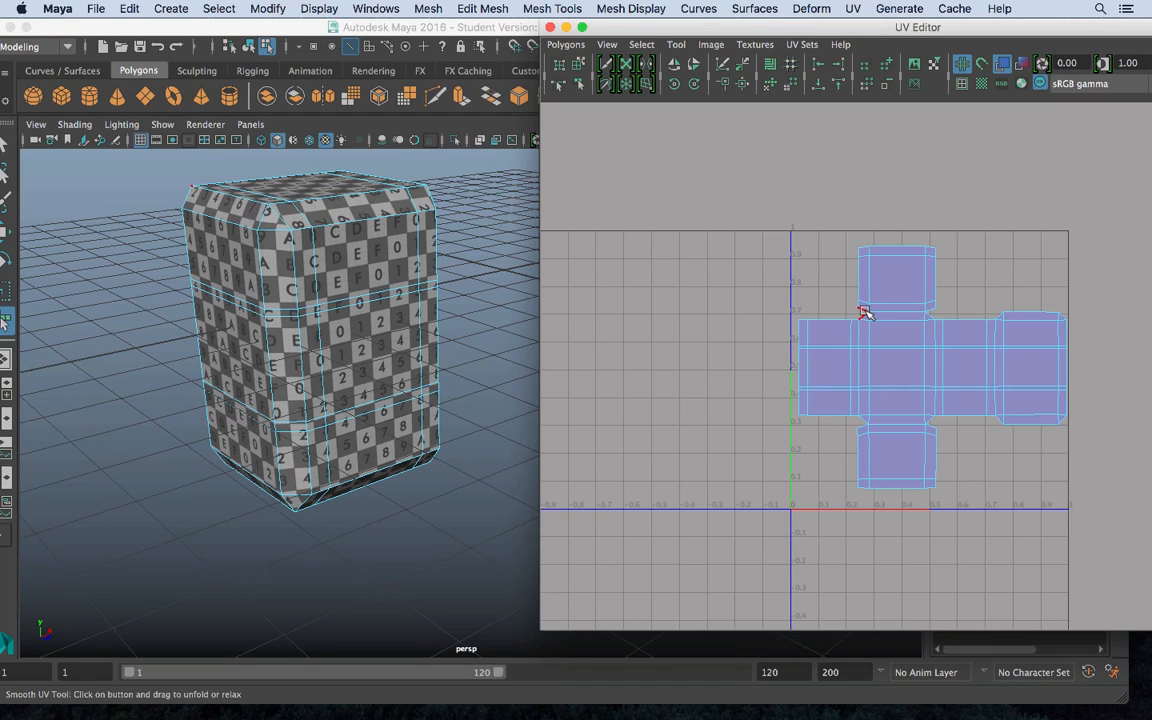
key(q)
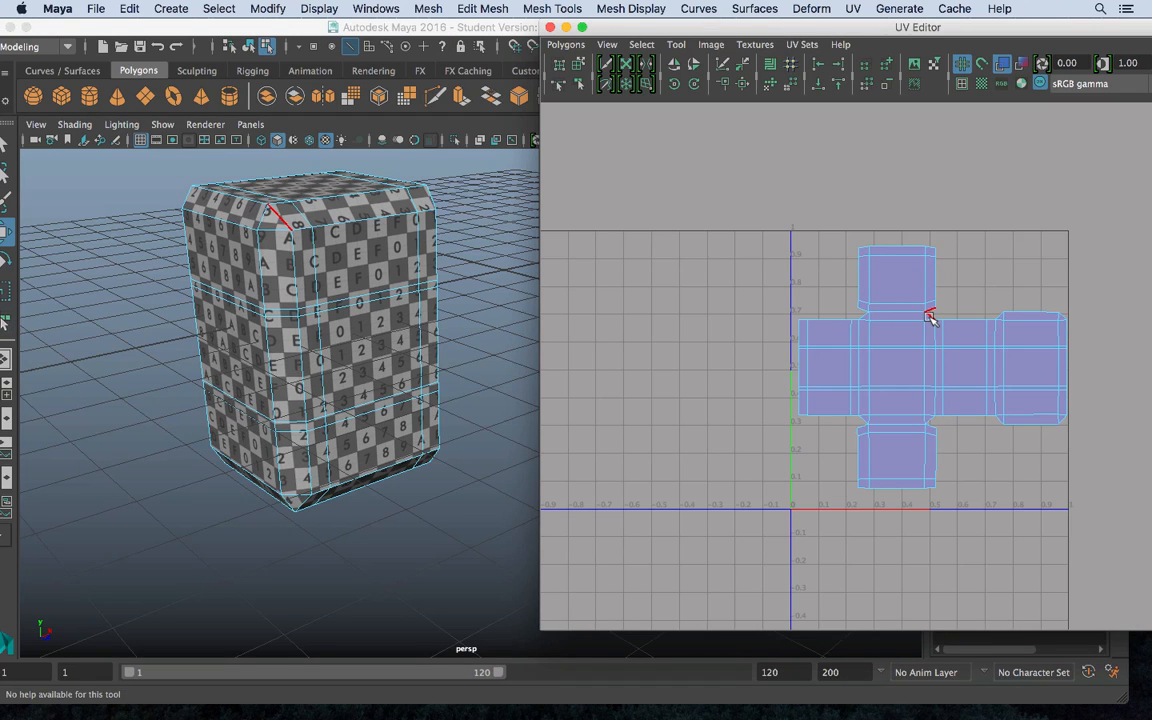
click(930, 317)
key(w)
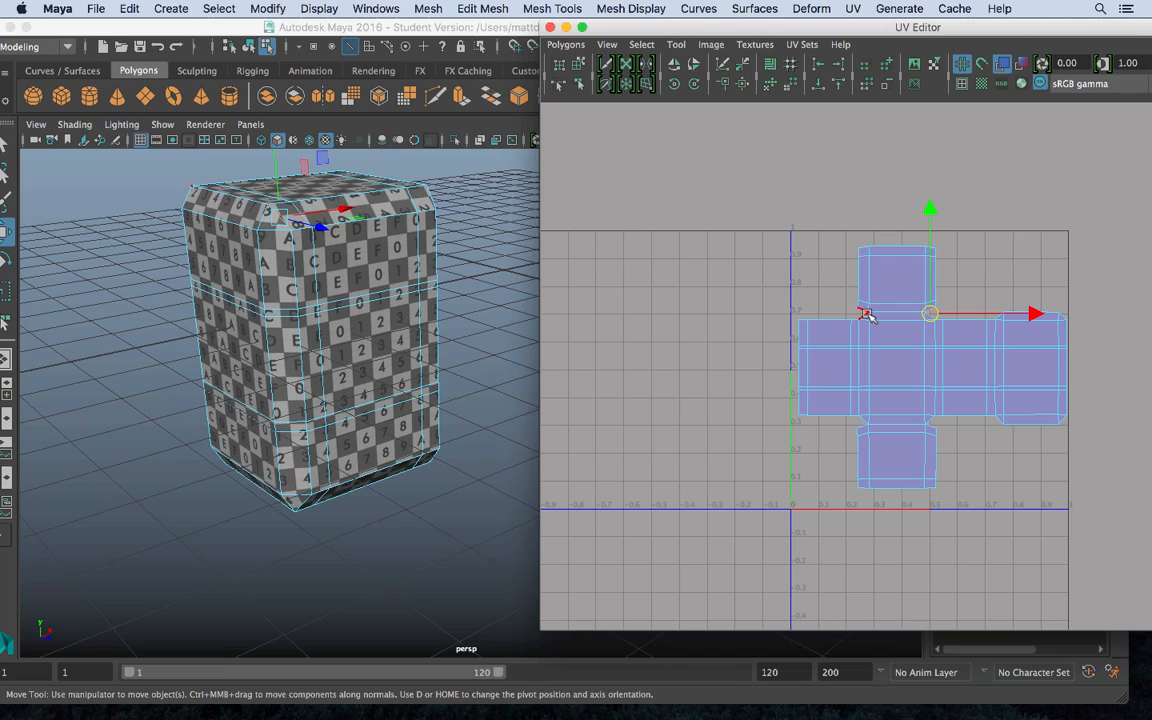
shift+click(860, 316)
shift+click(862, 424)
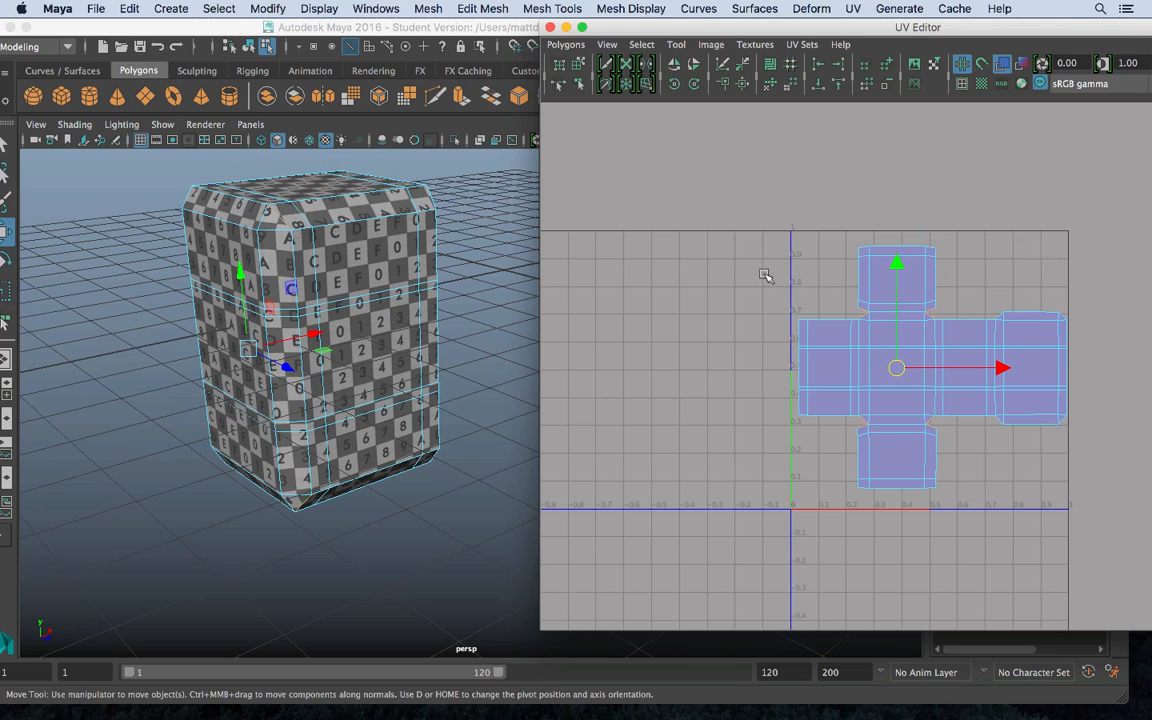
shift+right_drag(724, 248, 716, 211)
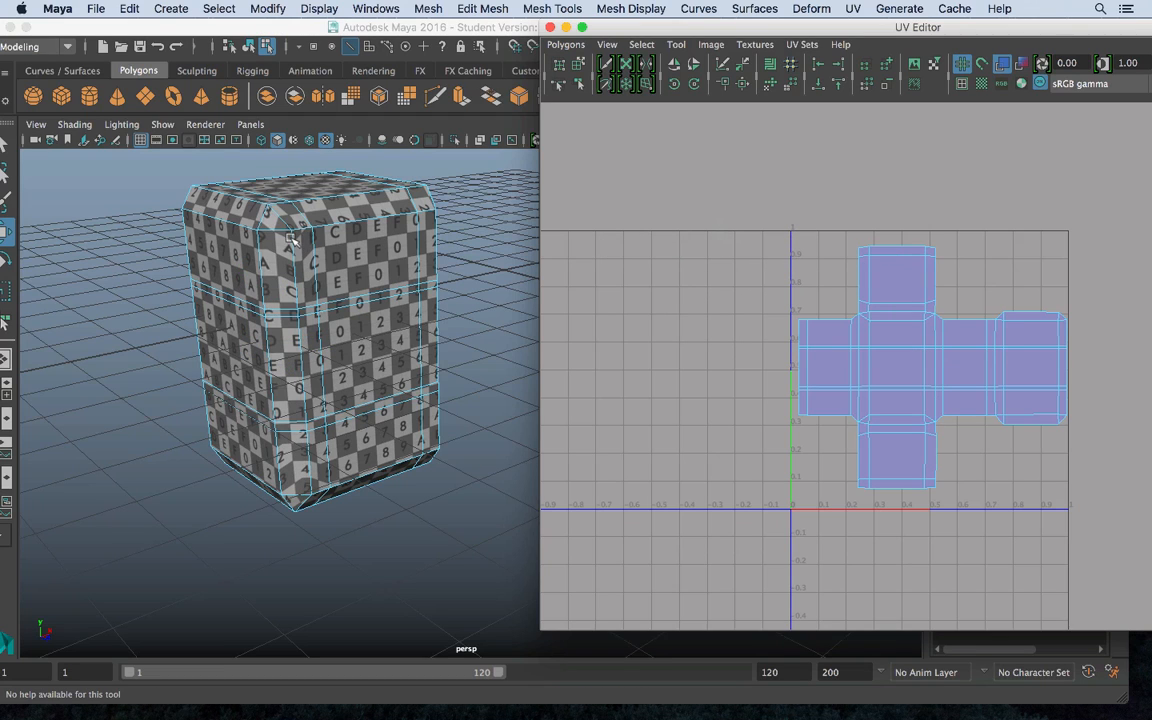
Select the UVs of the layout's vertical column and try unfolding them with the Smooth UV tool
right_drag(900, 334, 958, 332)
drag(829, 213, 955, 510)
key(w)
shift+right_drag(765, 228, 771, 270)
drag(835, 492, 806, 445)
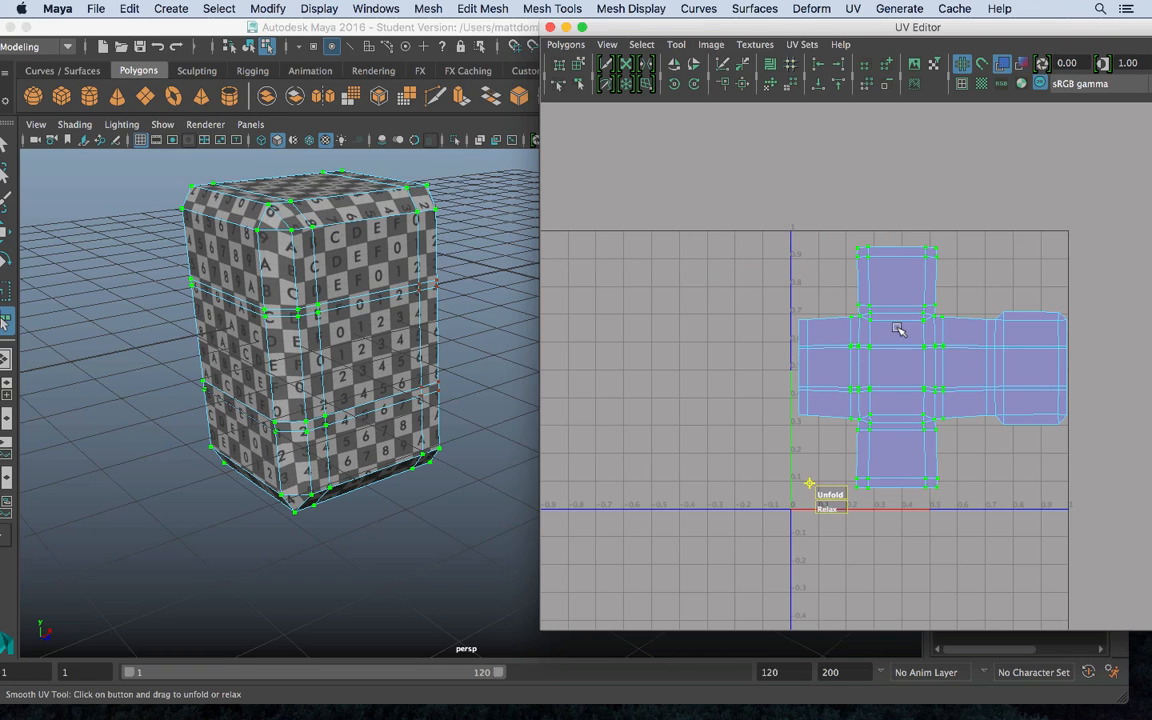
Try smoothing the UV rows above and below the centre block and the whole vertical column again, checking the checker pattern
alt+drag(365, 258, 435, 303)
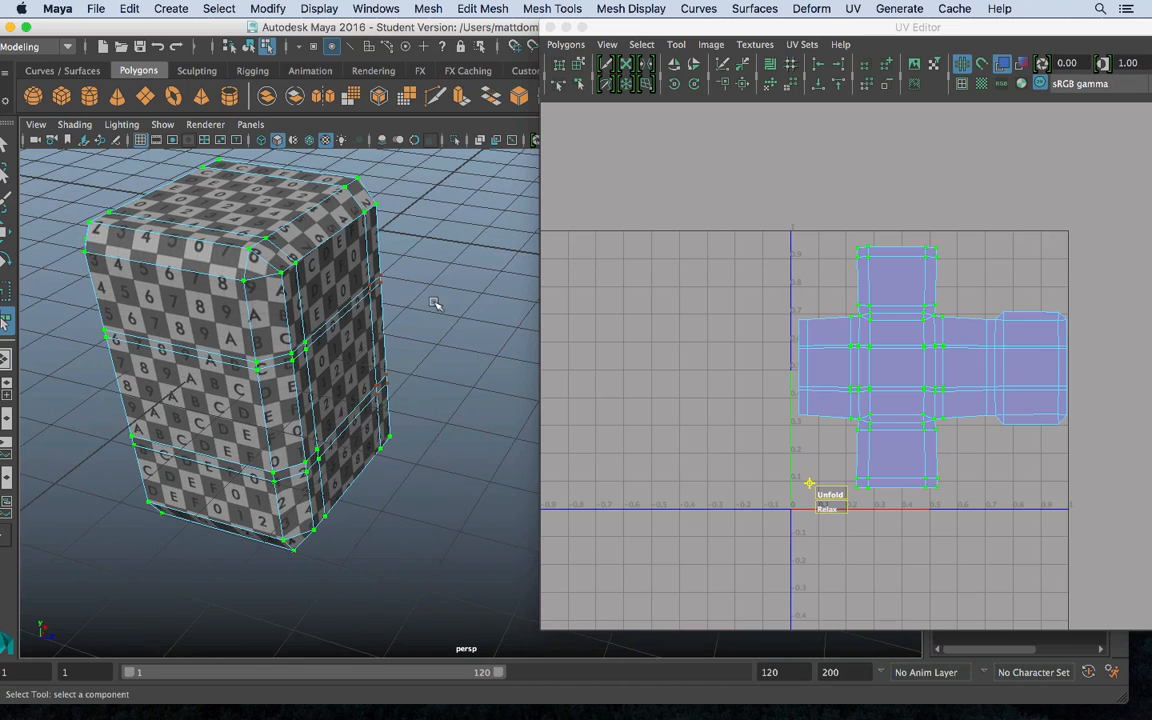
click(436, 342)
alt+drag(312, 306, 280, 224)
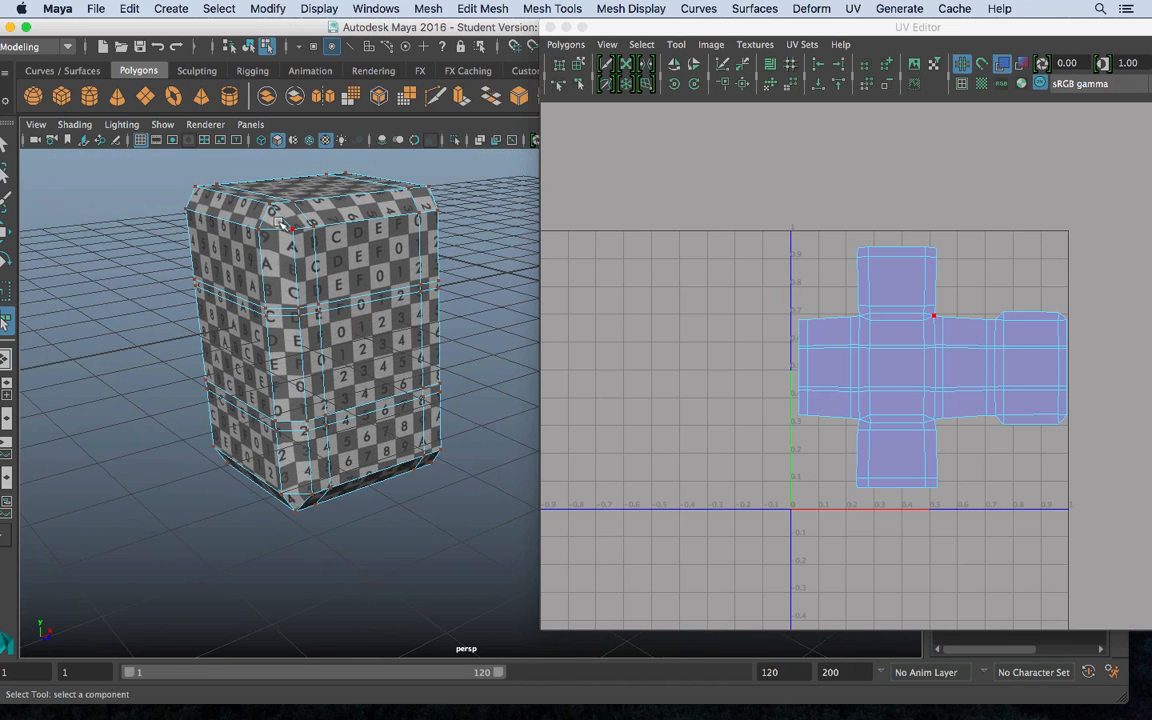
drag(822, 293, 969, 336)
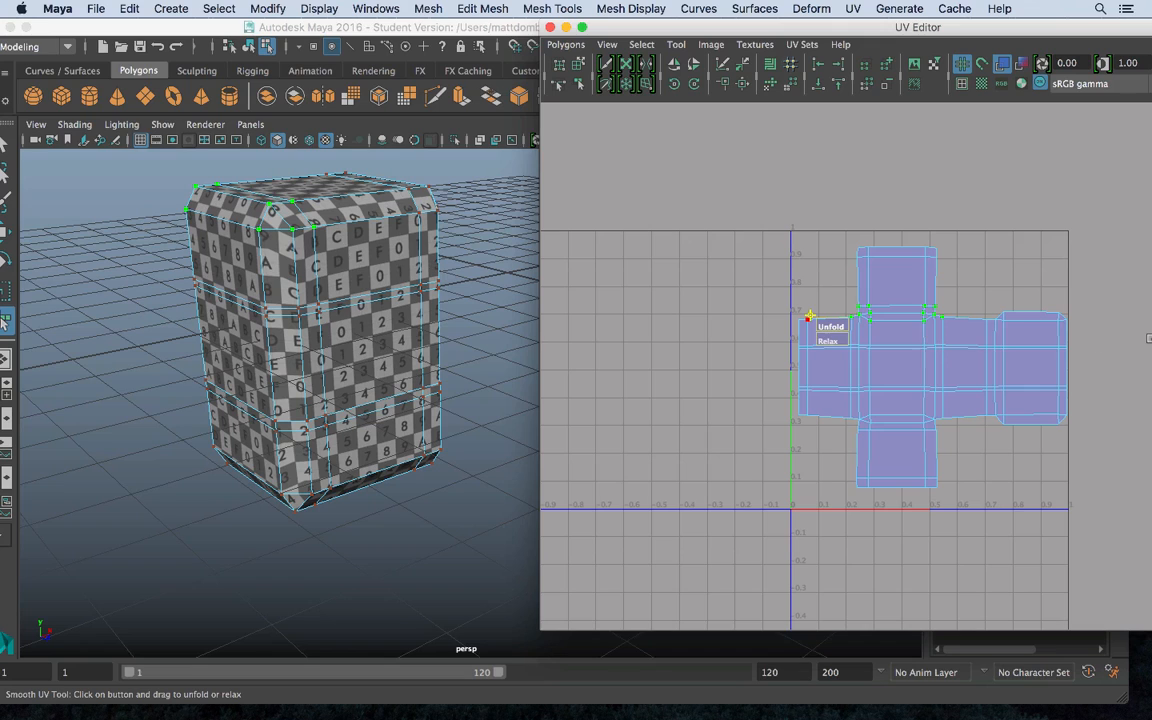
drag(851, 407, 958, 430)
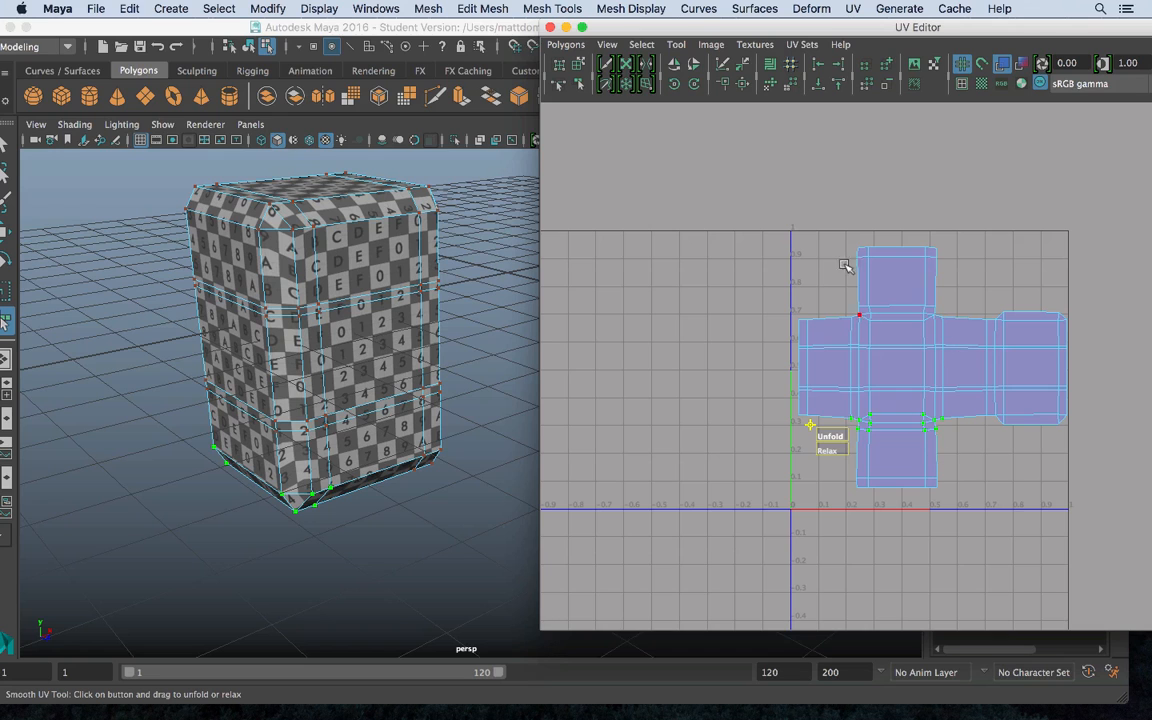
drag(833, 238, 963, 524)
drag(831, 493, 1150, 521)
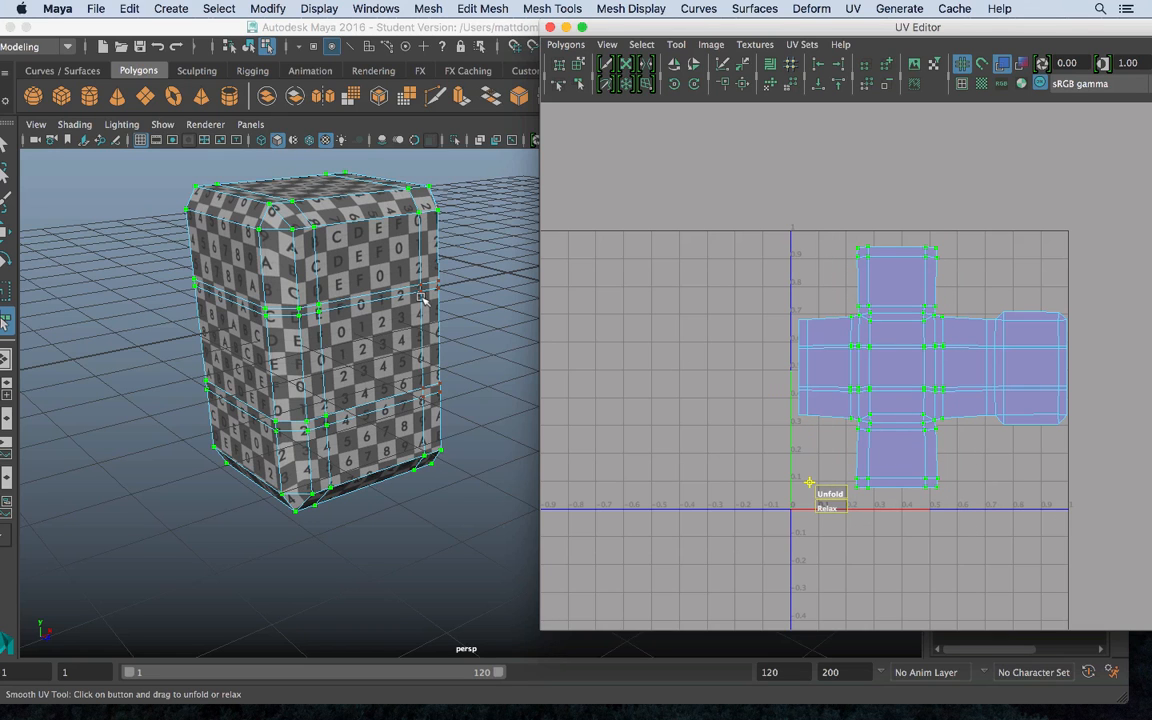
click(460, 285)
mouse_move(374, 335)
alt+mouse_down()
mouse_move(547, 343)
mouse_move(380, 337)
alt+mouse_up()
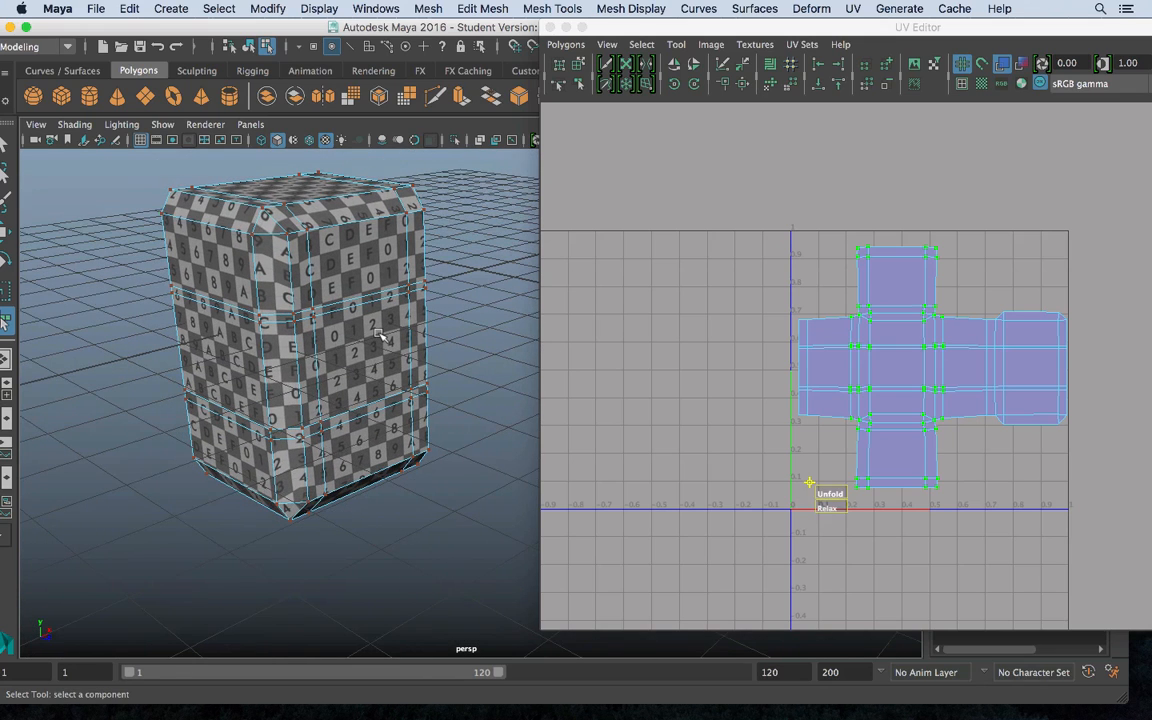
Undo the recent UV smoothing and the sewing of the corner edges
key(super+z)
key(super+z)
key(super+z)
key(super+z)
key(super+z)
key(super+z)
key(super+z)
key(super+z)
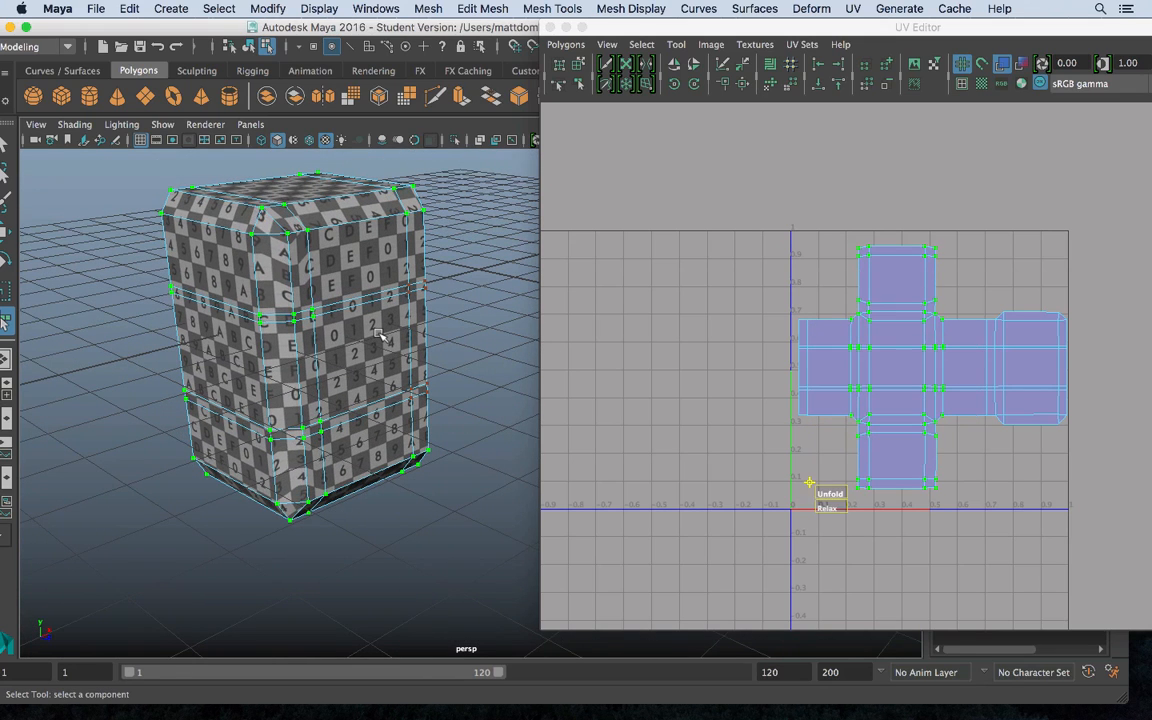
Clear the UV selection, return to object mode and reselect the hammer head
click(676, 249)
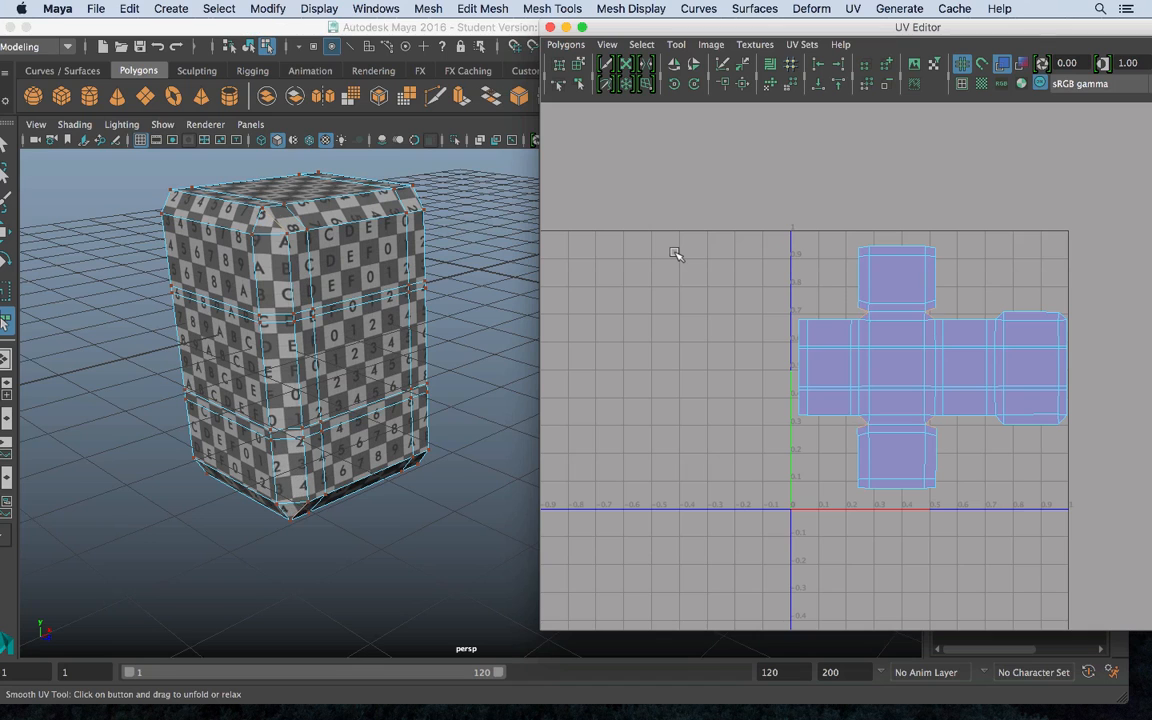
right_drag(330, 200, 368, 160)
click(328, 241)
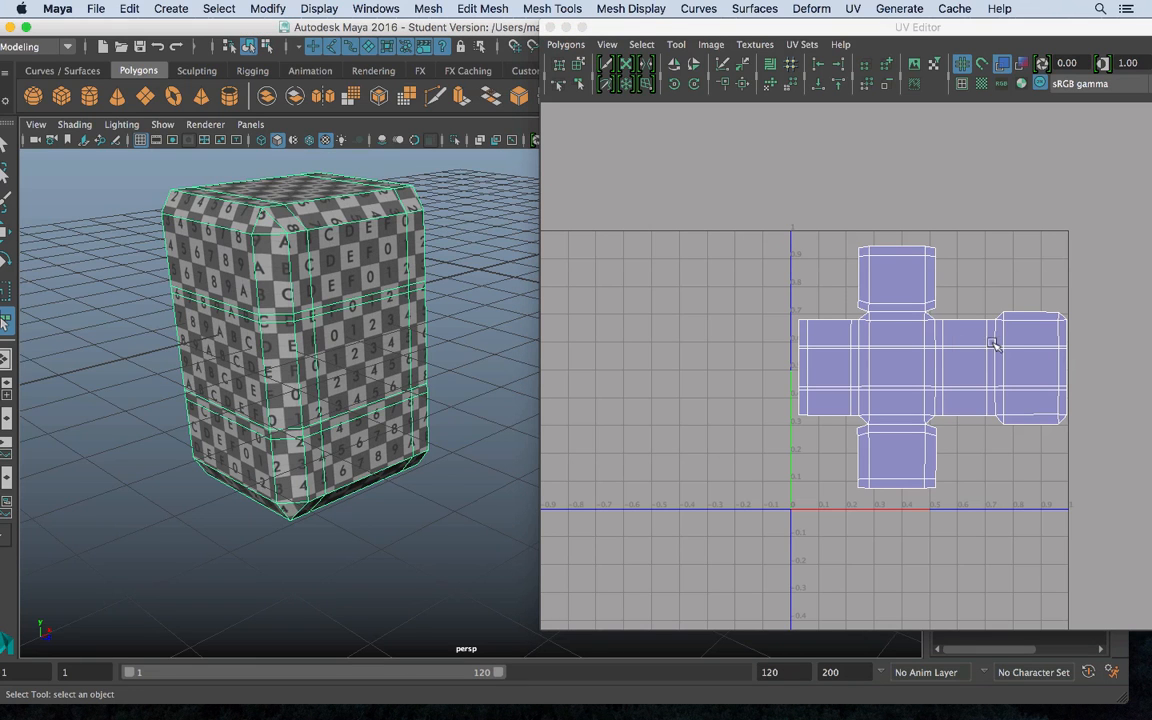
right_click(900, 336)
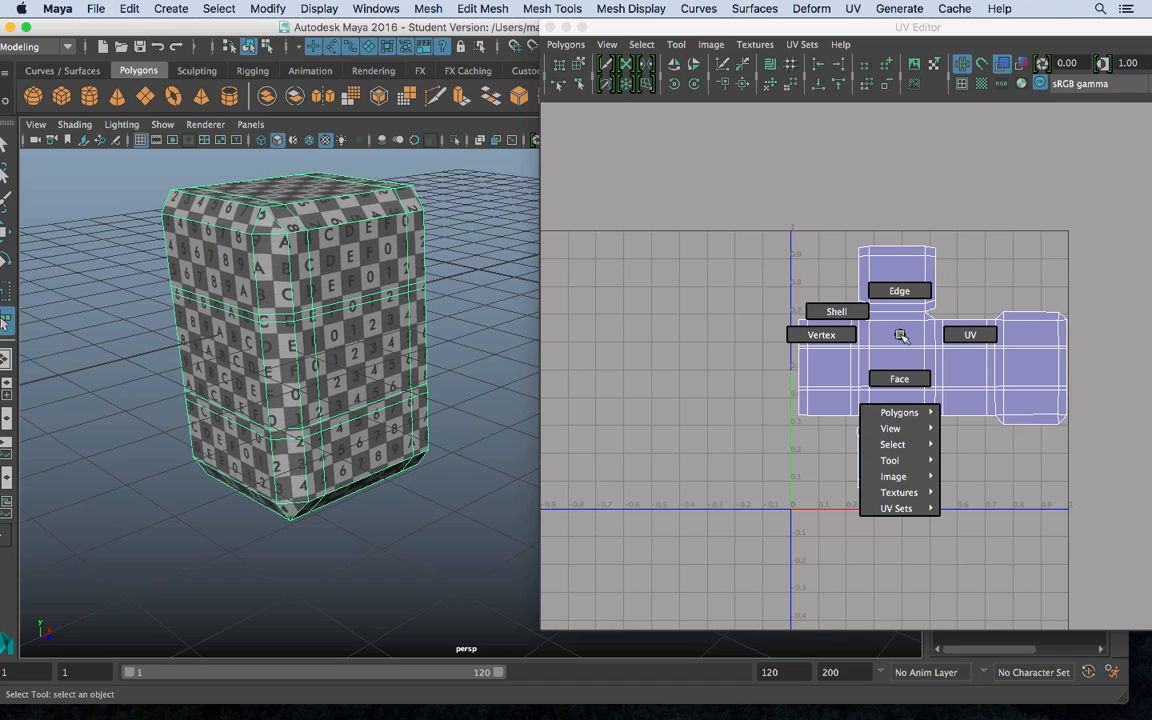
right_drag(900, 336, 856, 291)
drag(755, 216, 1097, 520)
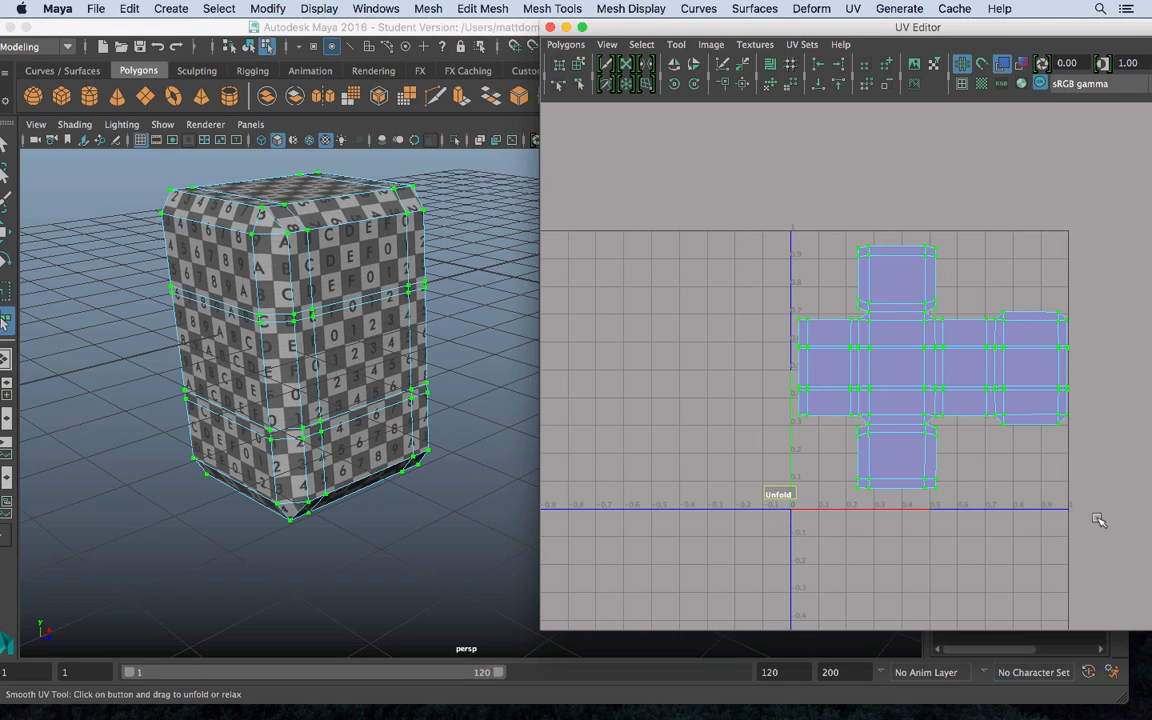
click(618, 329)
right_drag(283, 217, 368, 193)
click(397, 248)
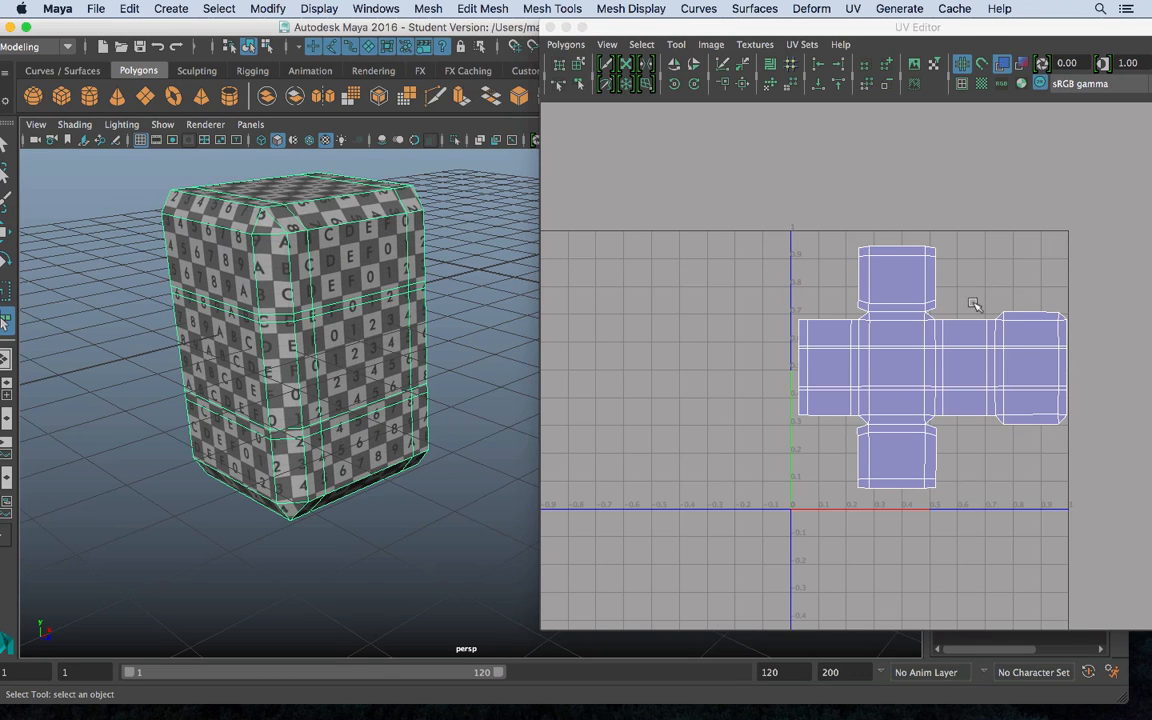
Try the automatic Layout command on the hammer head's UVs and undo it
click(565, 44)
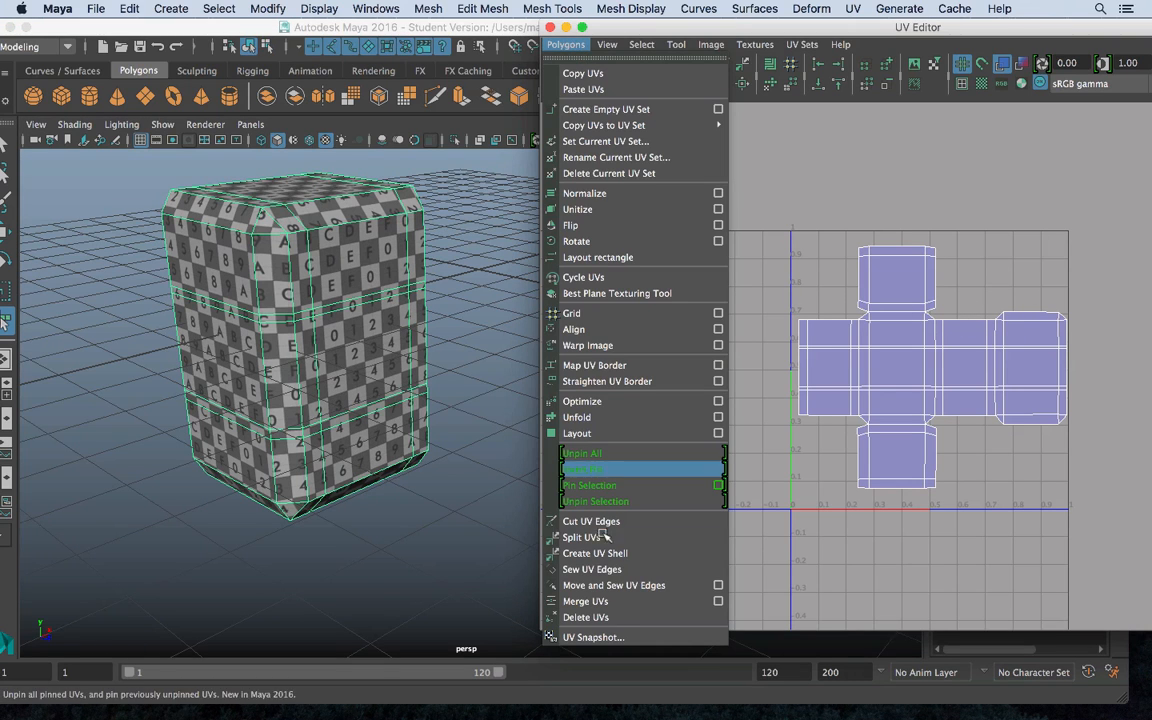
click(604, 435)
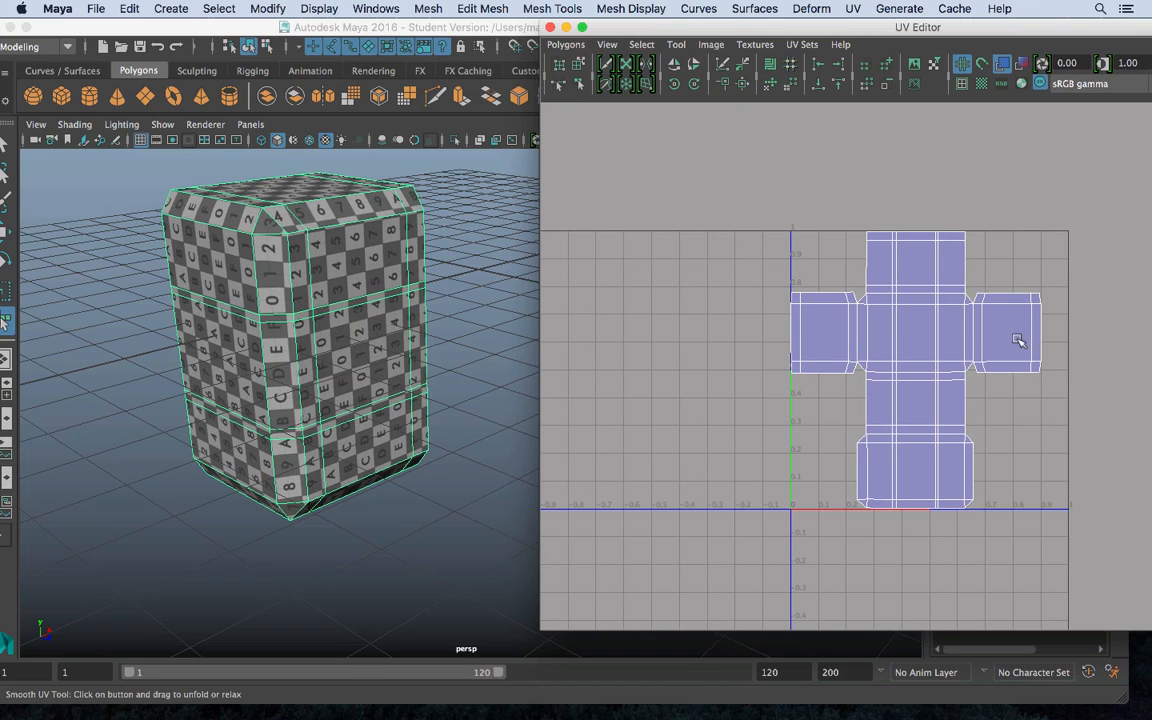
key(super+z)
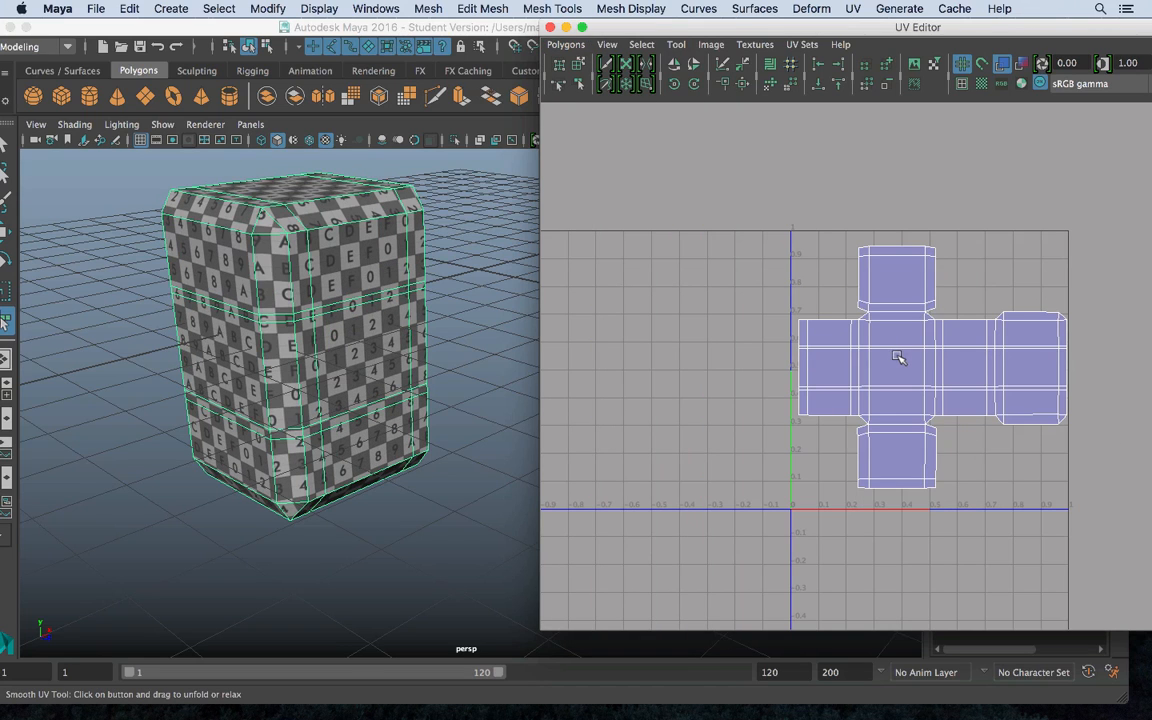
Scale the whole UV layout up slightly and shift it horizontally so it spans the full width of the 0–1 UV space
right_drag(897, 358, 962, 356)
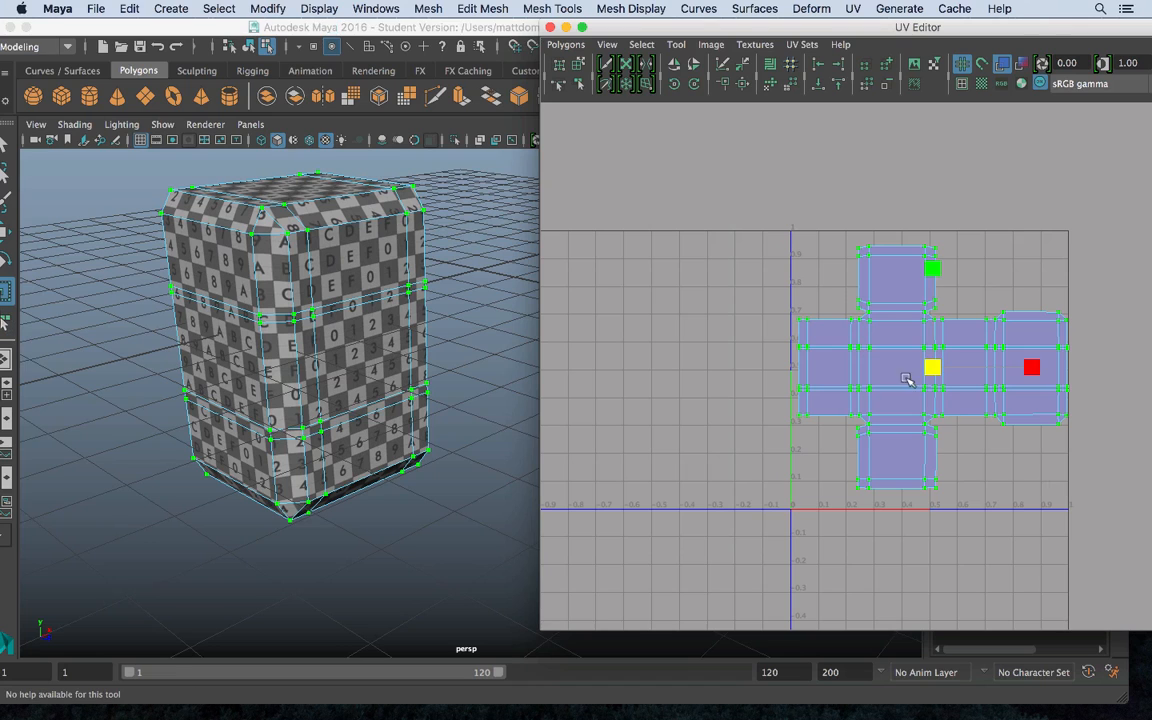
drag(930, 367, 933, 368)
key(w)
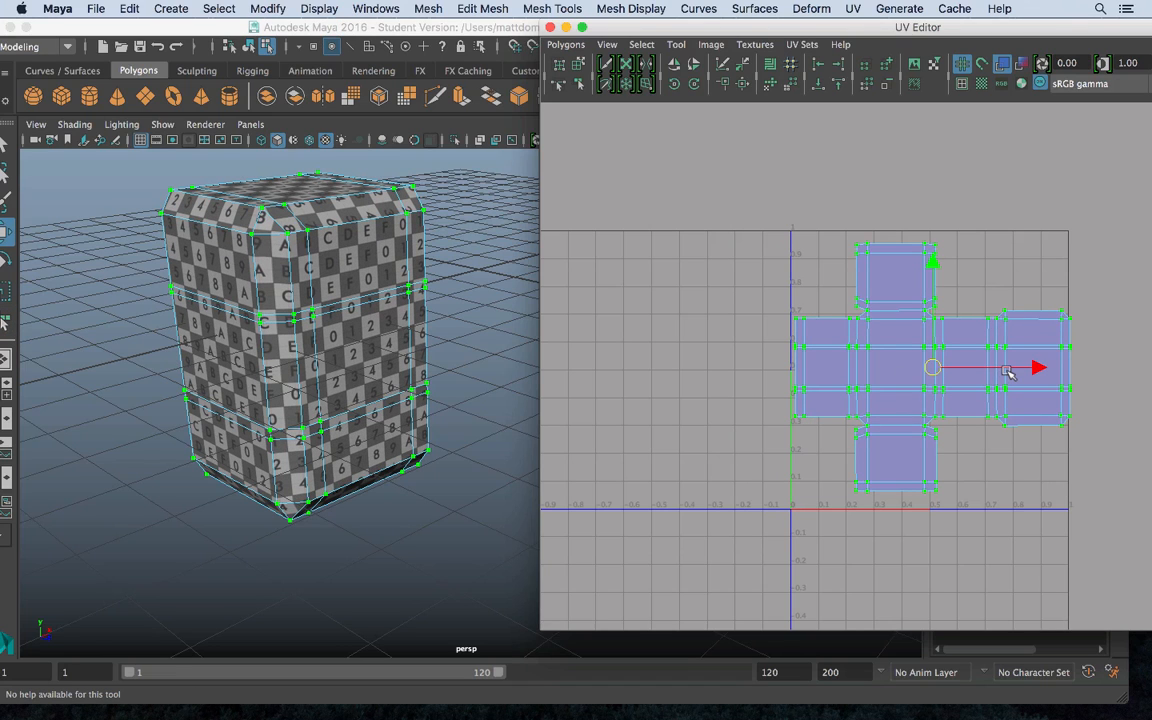
drag(1009, 369, 1005, 369)
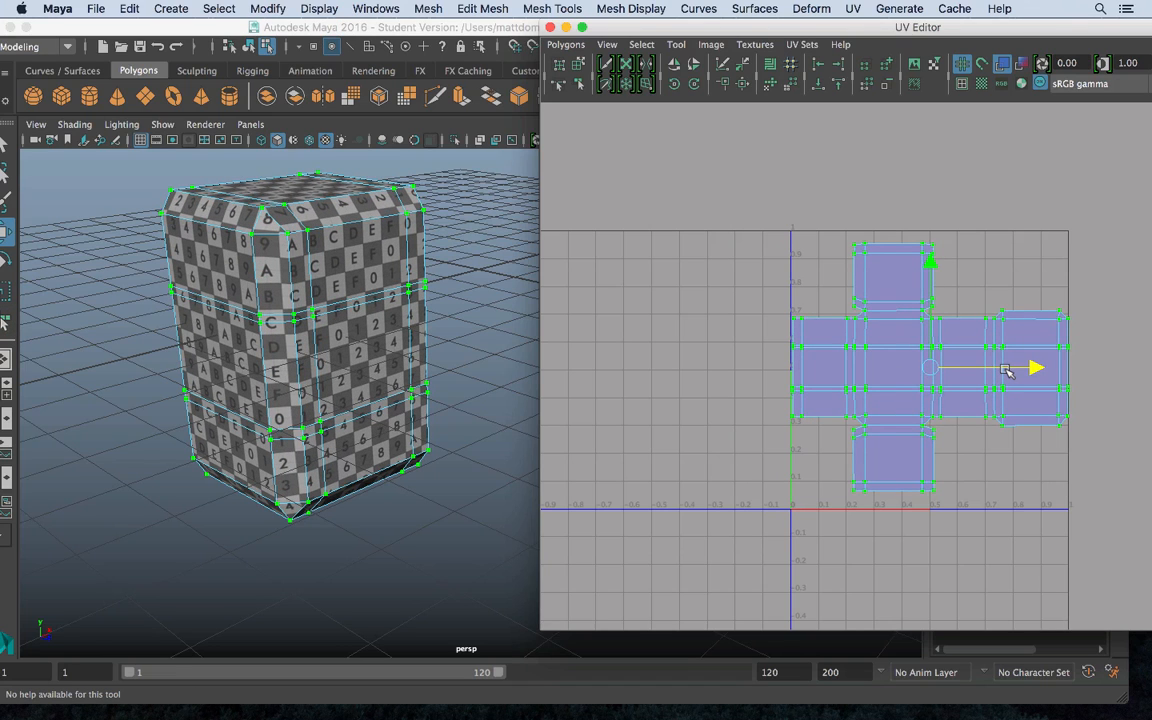
Return to object mode, reselect the hammer head and check the checker pattern on its side face
right_drag(393, 239, 472, 216)
alt+drag(472, 218, 303, 334)
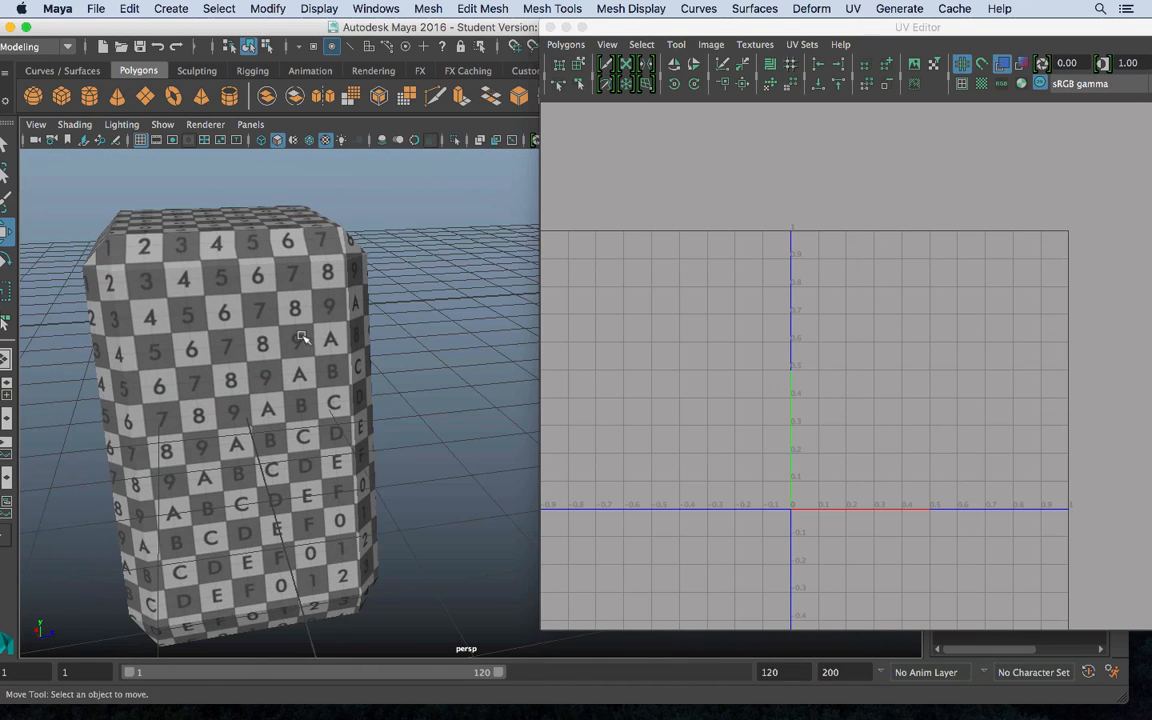
click(303, 334)
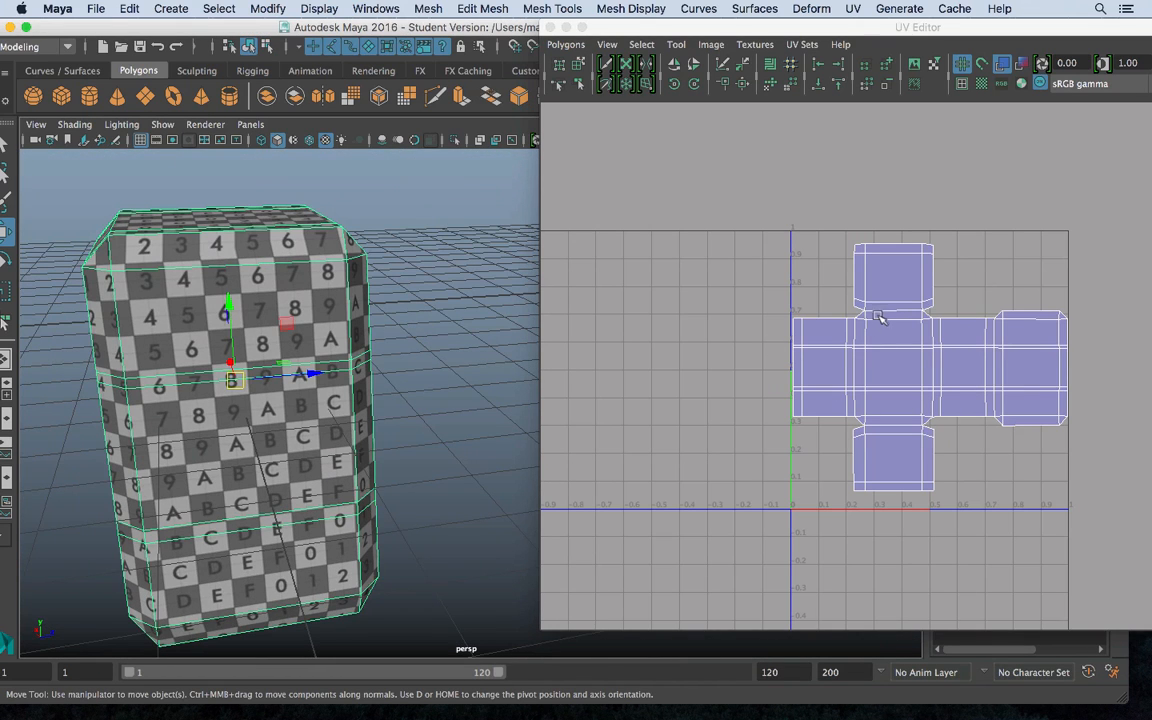
alt+middle_drag(419, 377, 418, 336)
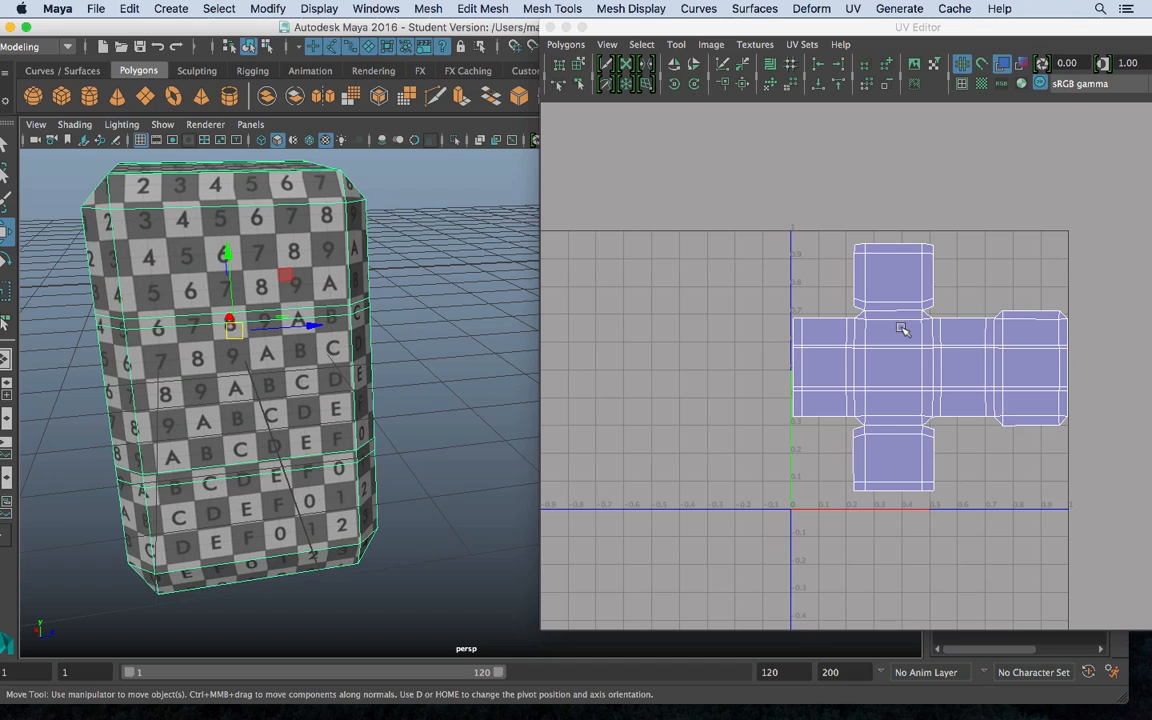
Try stretching all of the head's UVs vertically, undo it and reselect the hammer head in object mode
right_drag(902, 330, 978, 332)
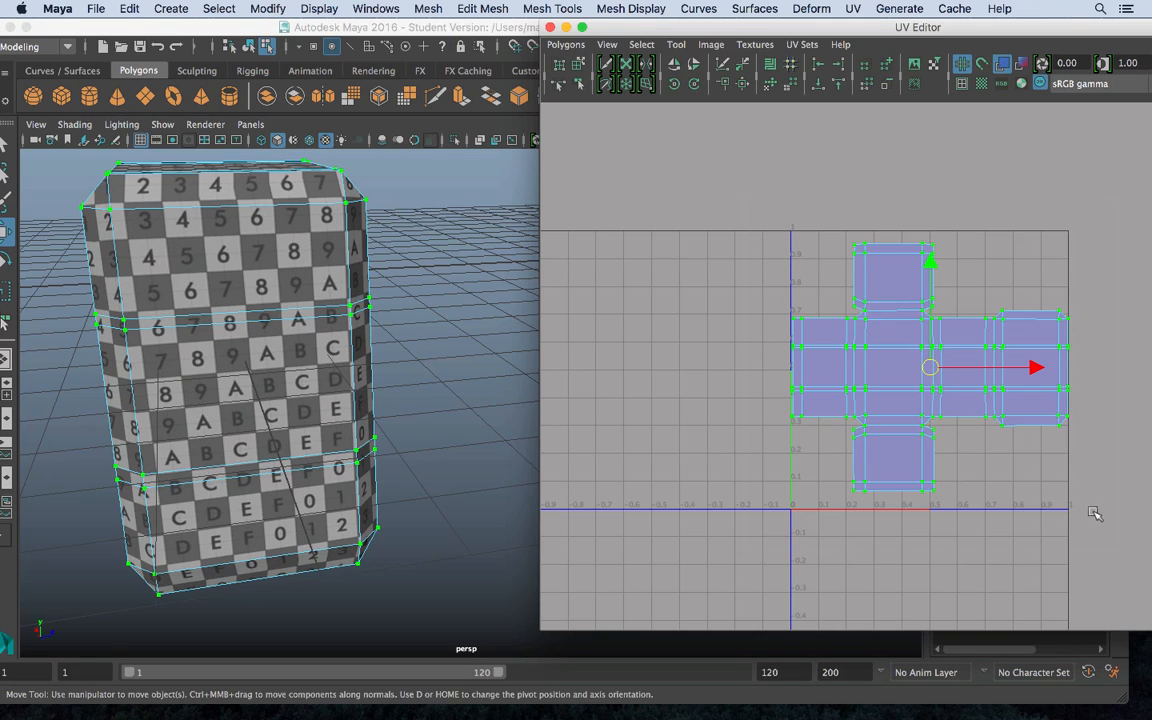
key(r)
drag(929, 262, 931, 170)
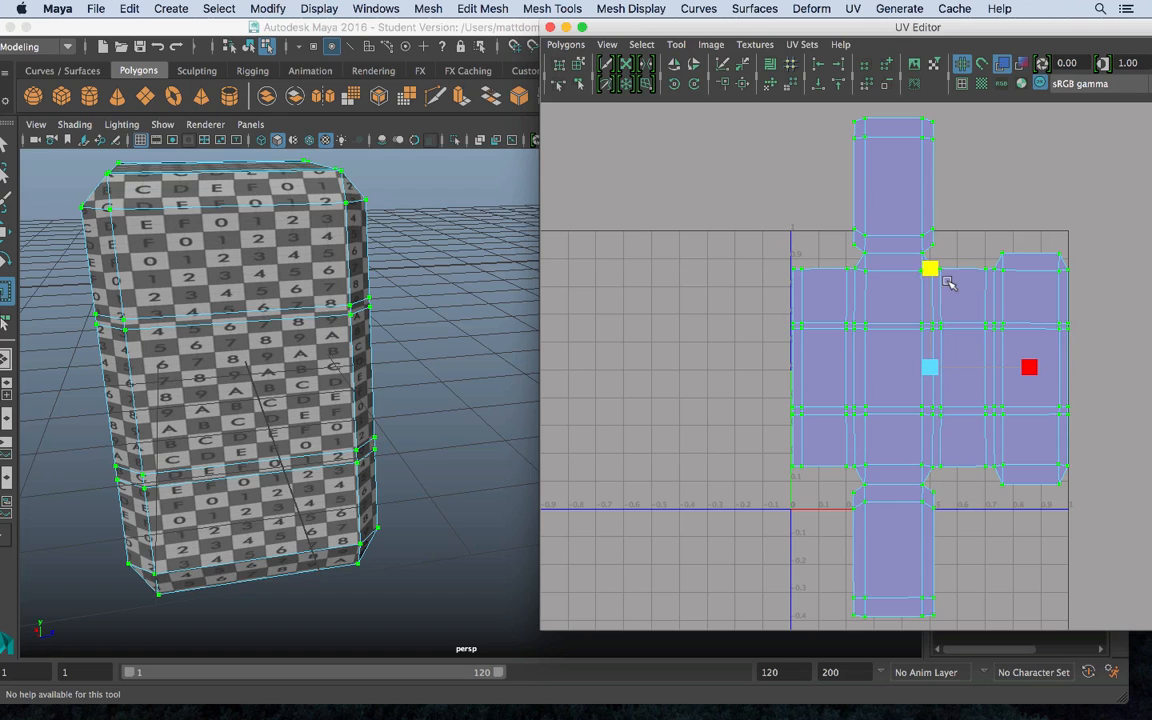
key(ctrl+z)
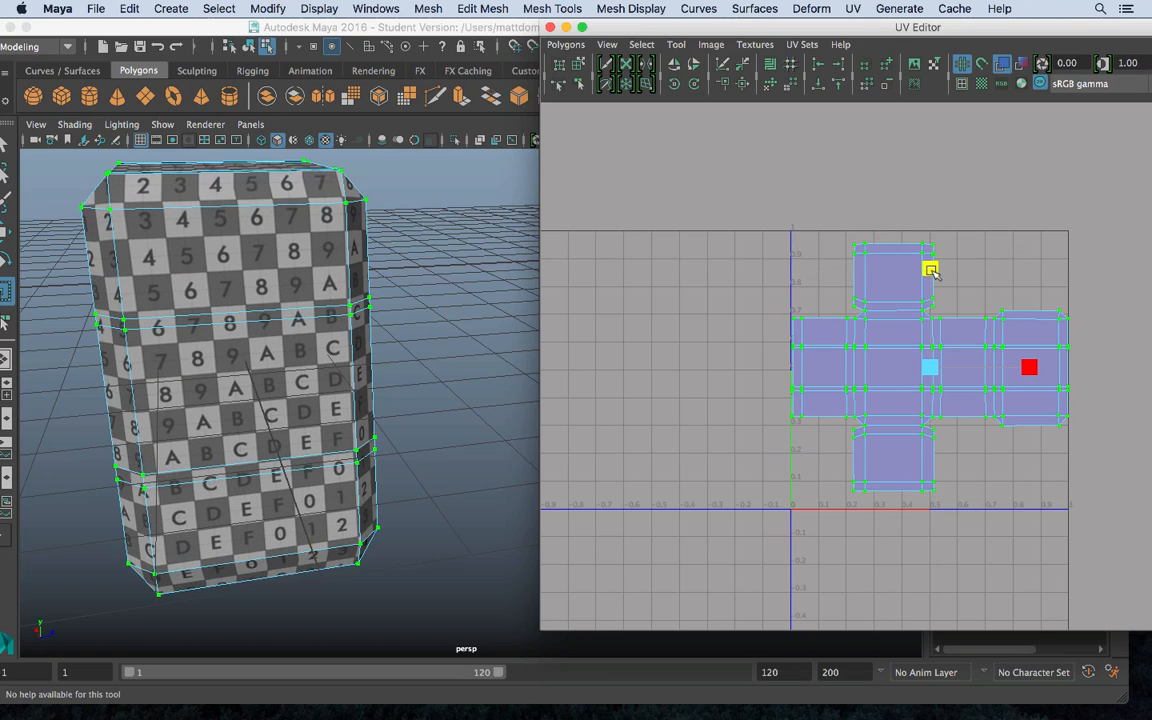
right_drag(280, 216, 355, 189)
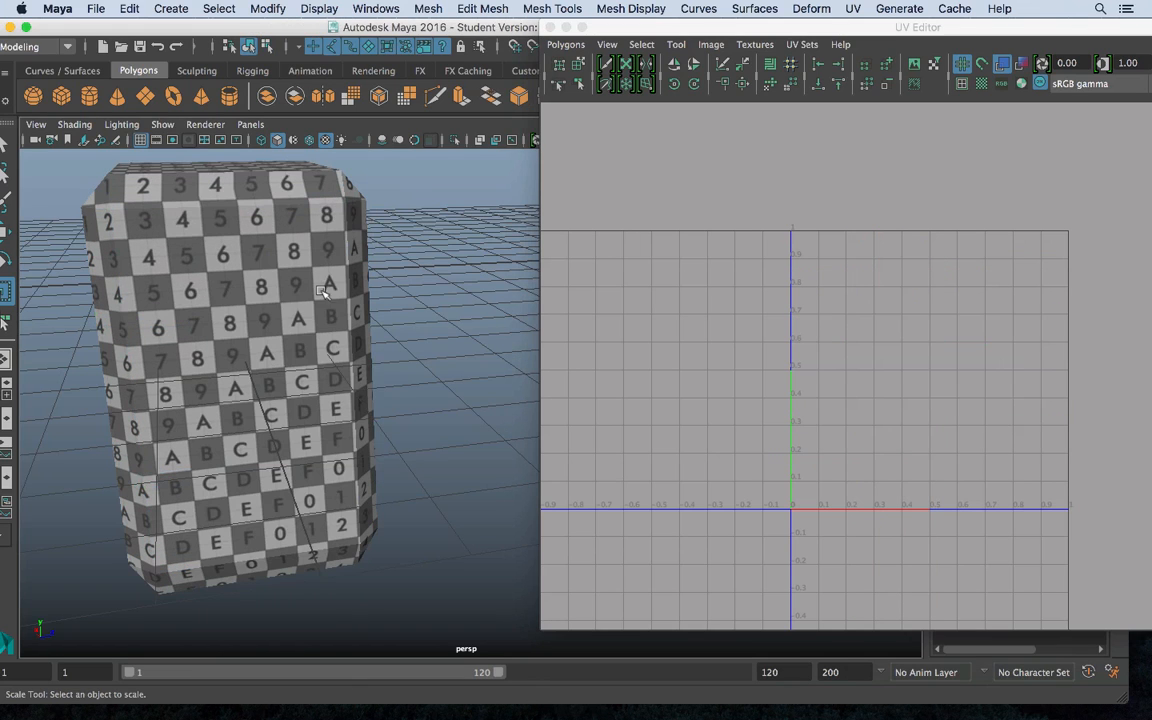
click(320, 333)
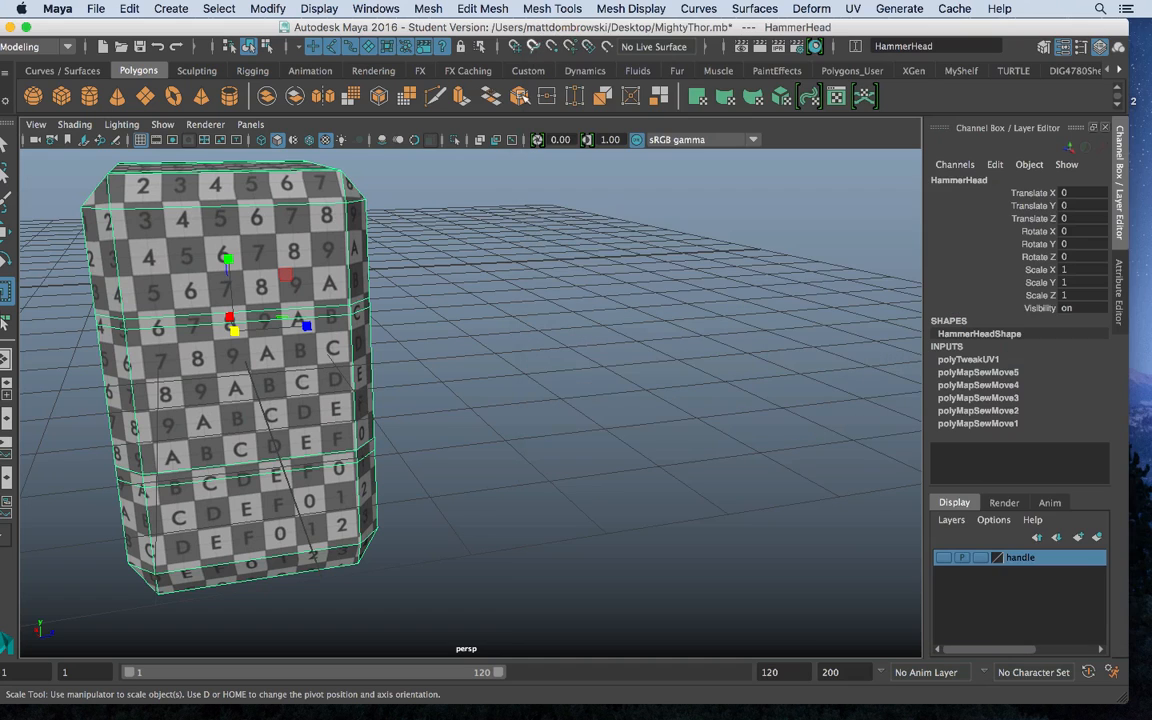
Save the scene on the Desktop under the new name UVStart.mb, accepting the student version notice
click(492, 24)
click(96, 8)
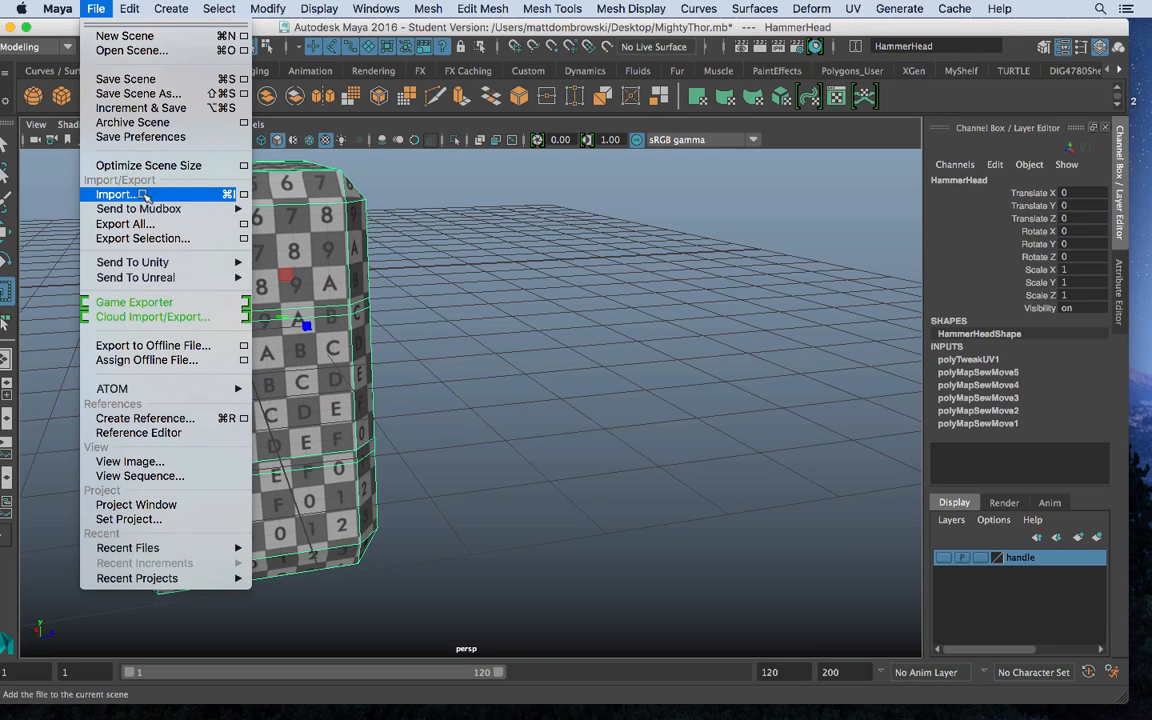
click(144, 94)
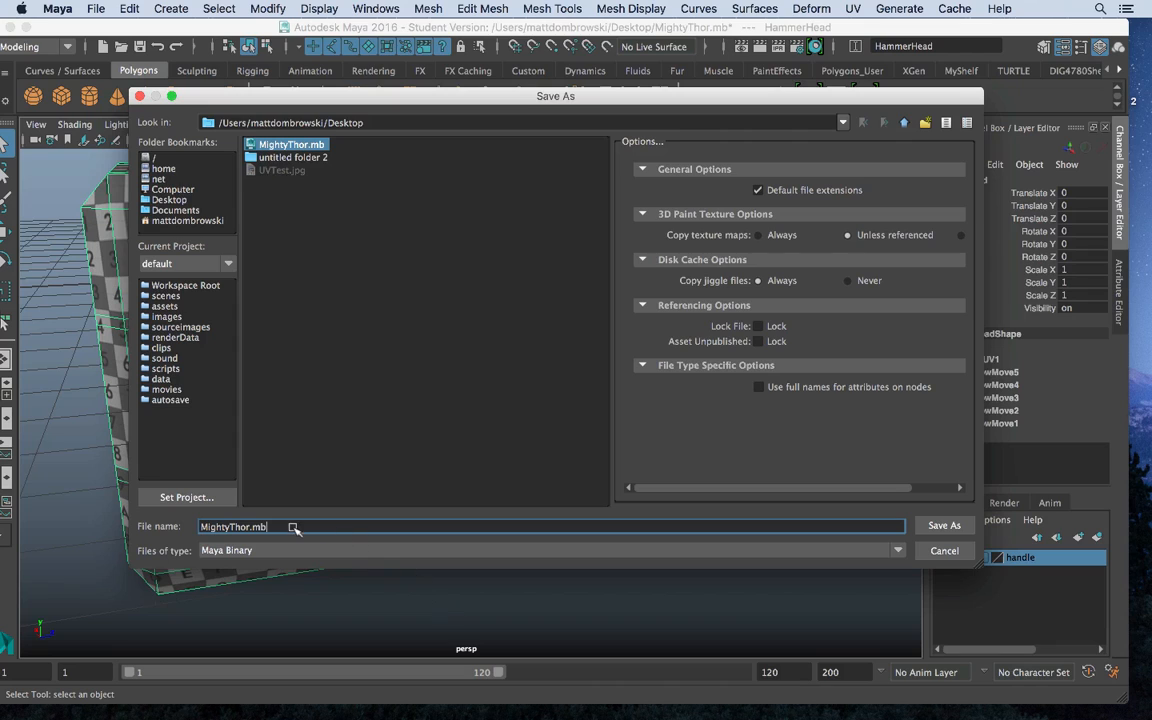
double_click(250, 527)
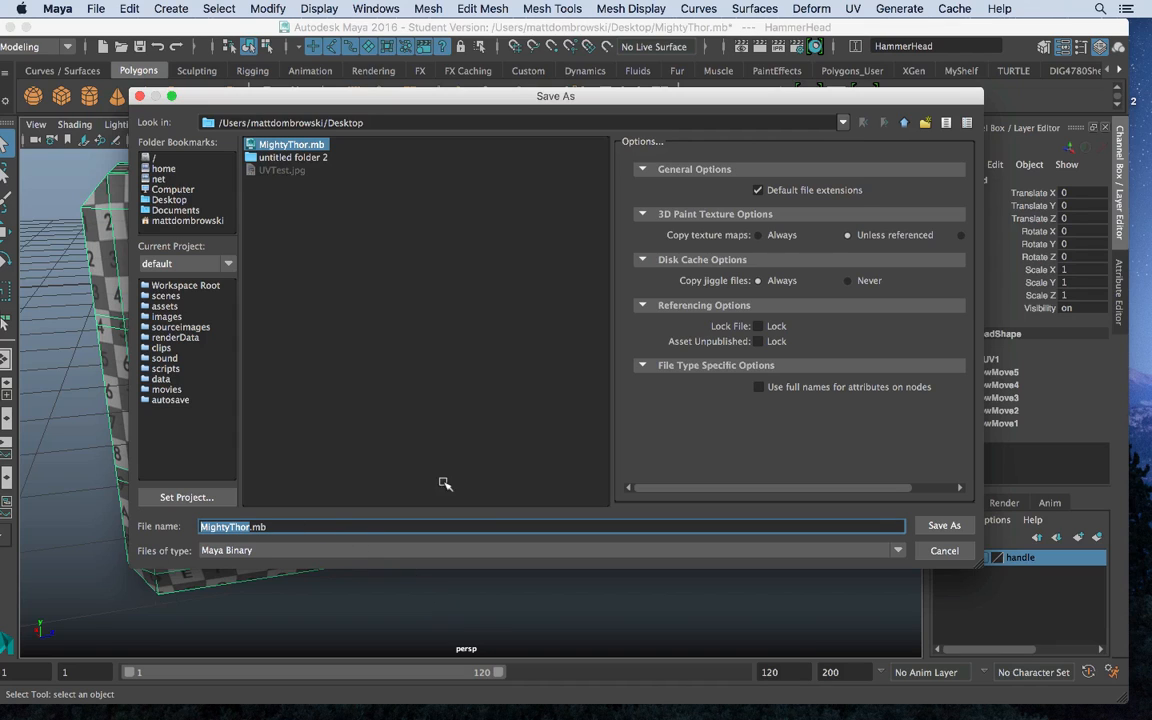
mouse_move(437, 716)
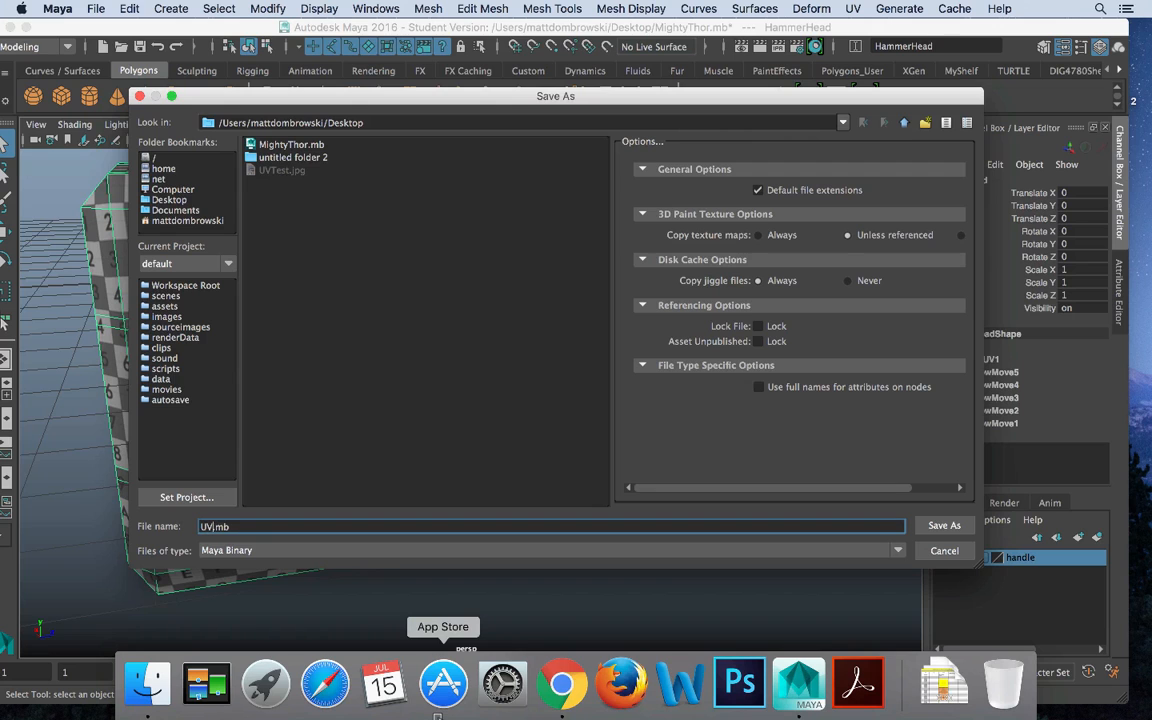
key(Return)
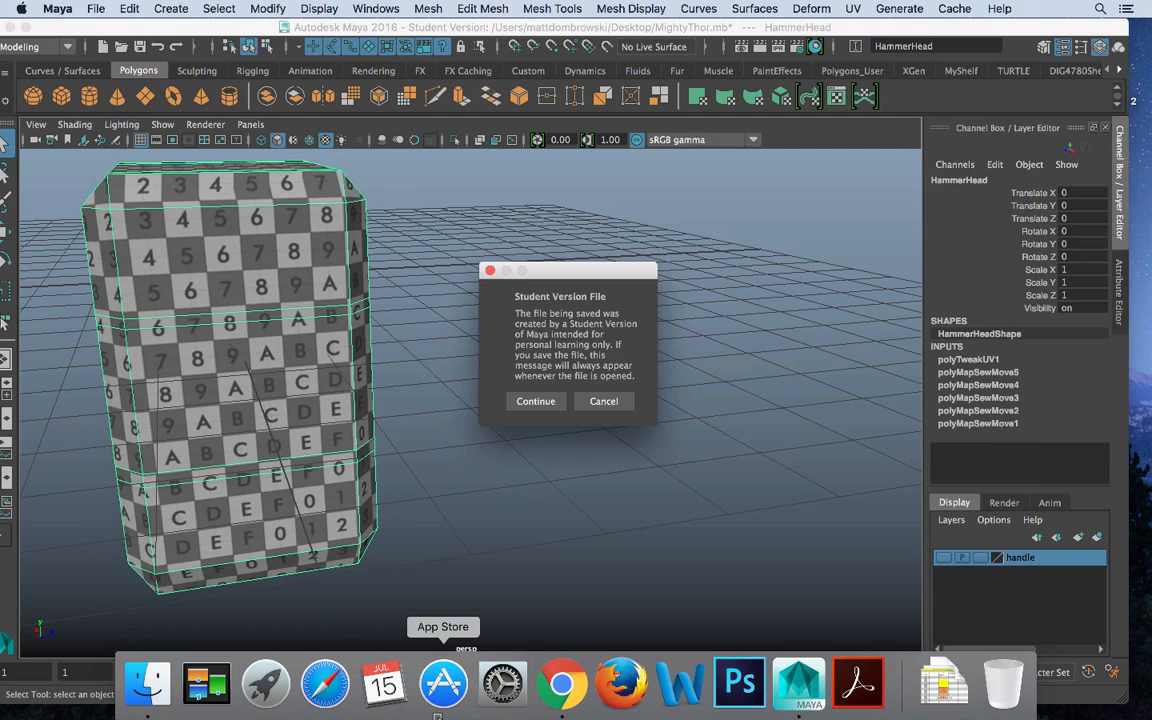
click(530, 403)
Create a display layer from the selected hammer head and name it Head
key(r)
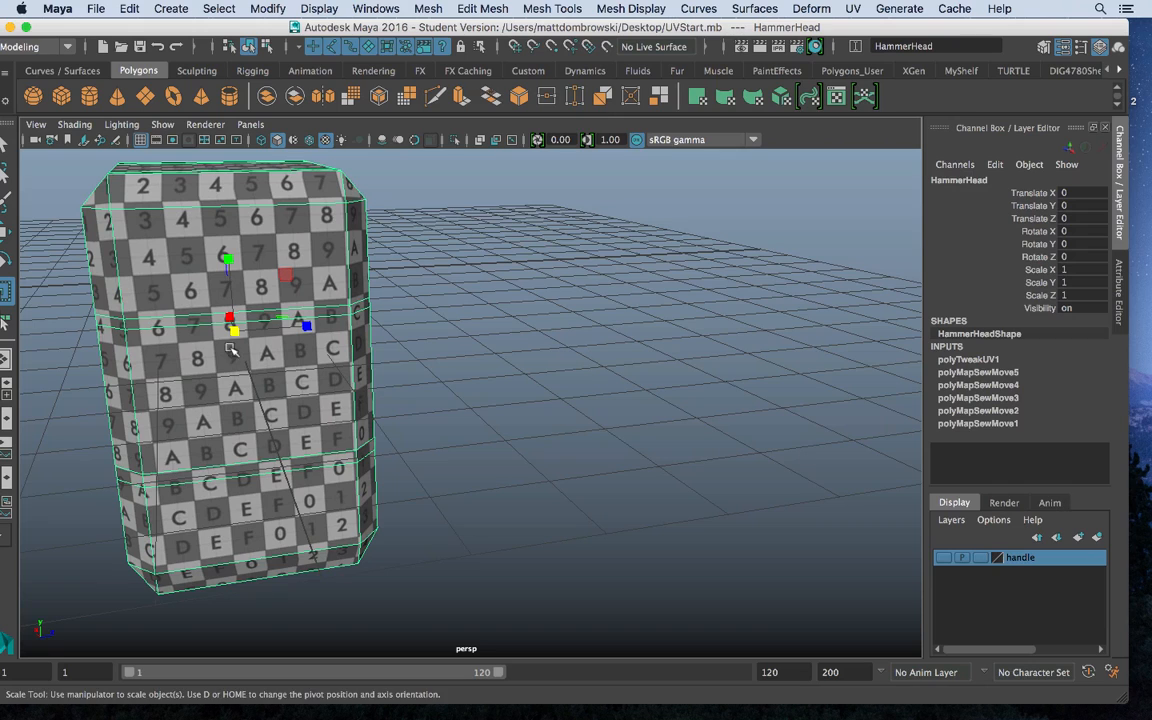
click(1097, 538)
double_click(1026, 561)
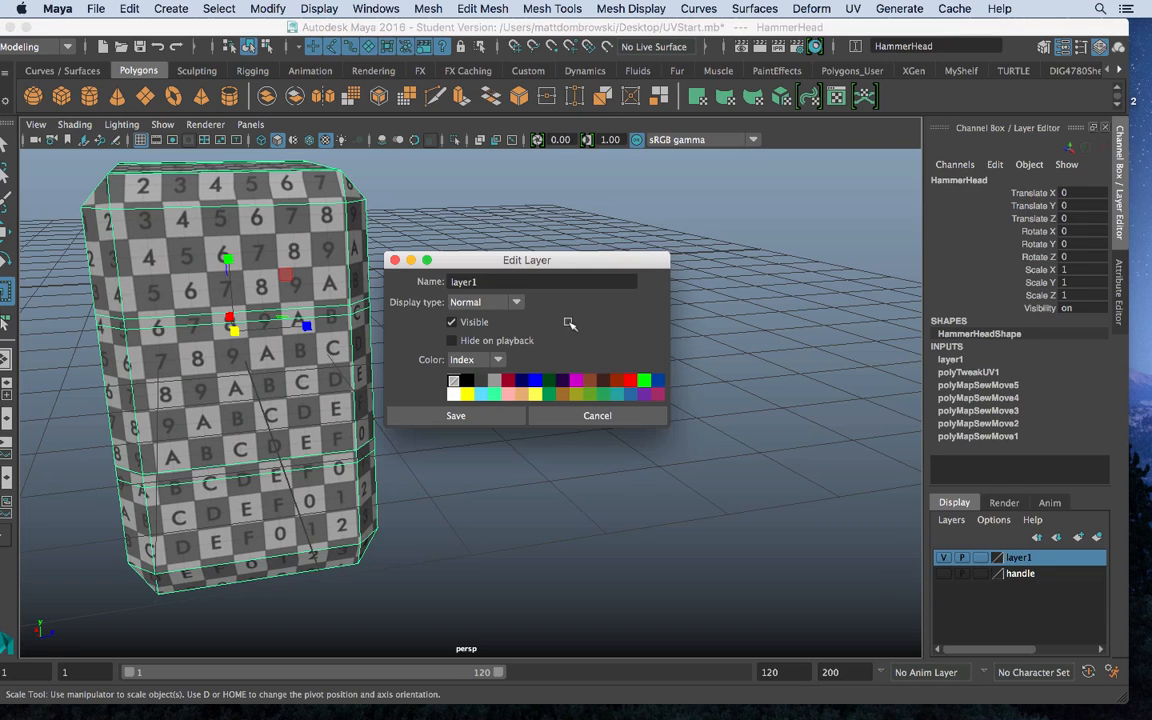
drag(486, 281, 402, 277)
text(Head)
click(460, 413)
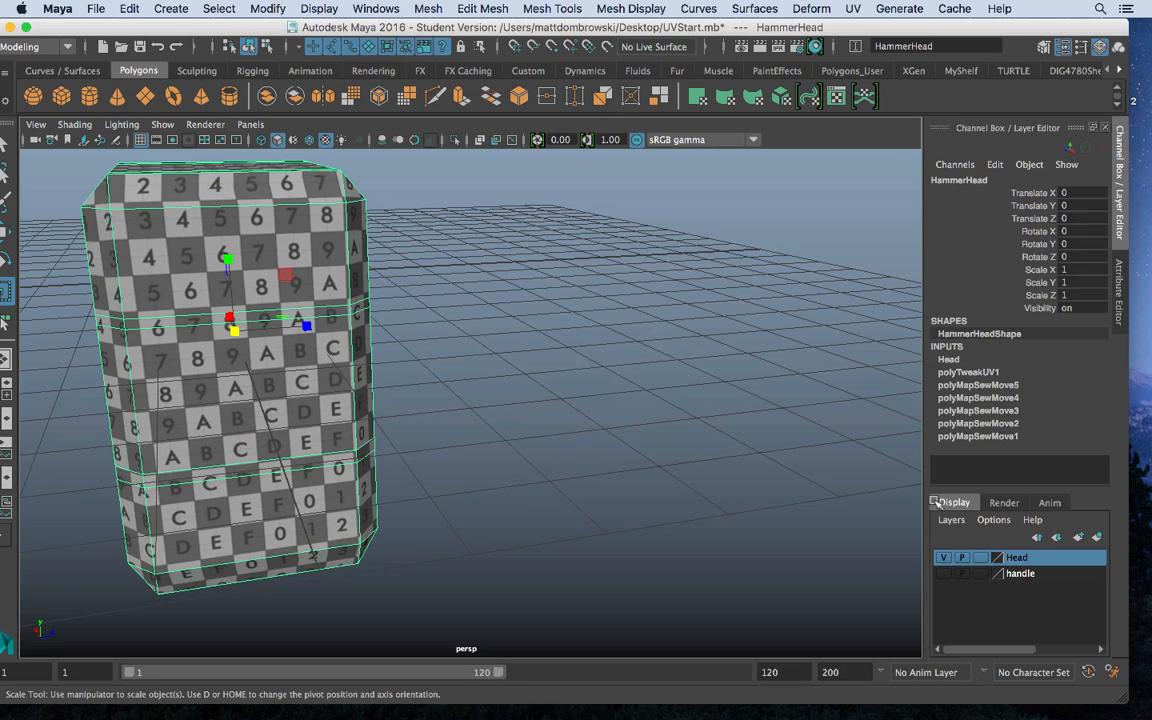
Hide the Head layer, then show the handle layer and make it the selected layer
click(946, 558)
click(943, 573)
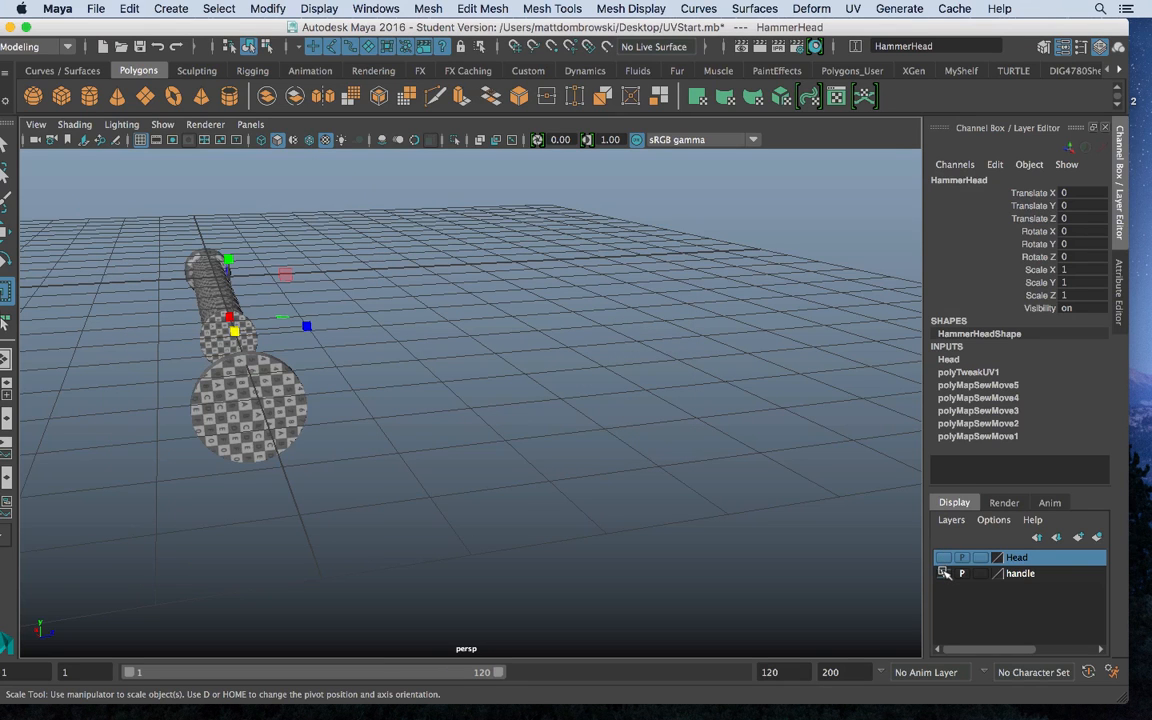
alt+drag(313, 432, 437, 432)
key(w)
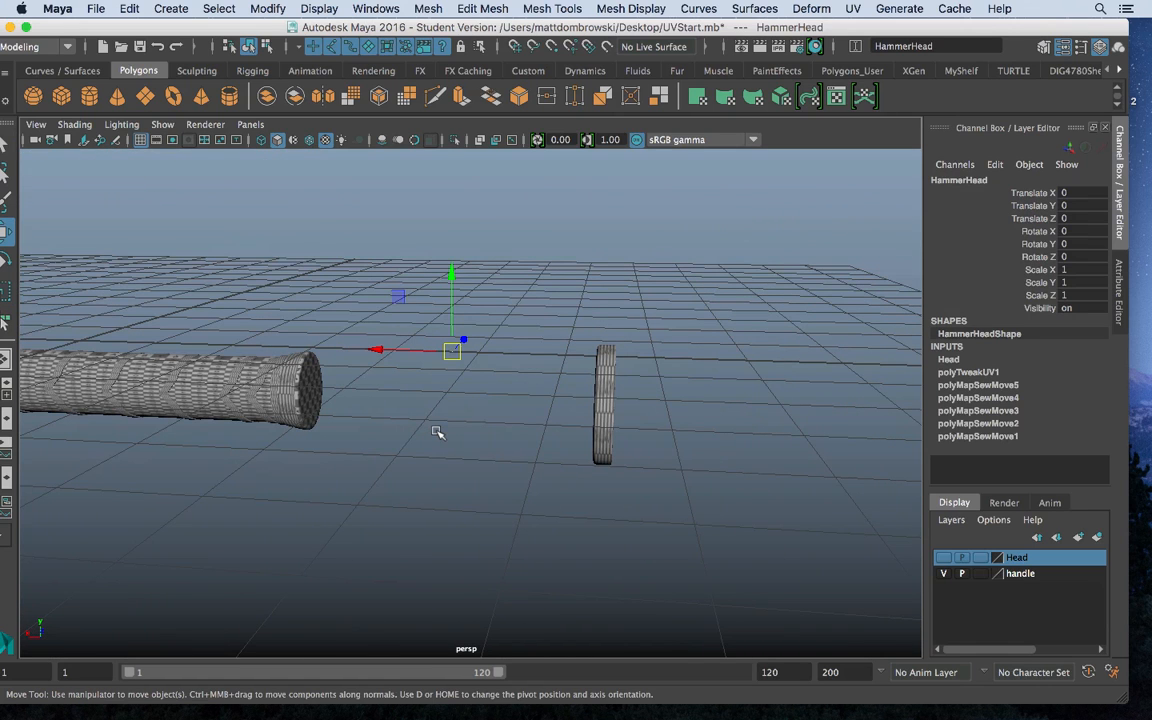
click(1024, 573)
click(941, 557)
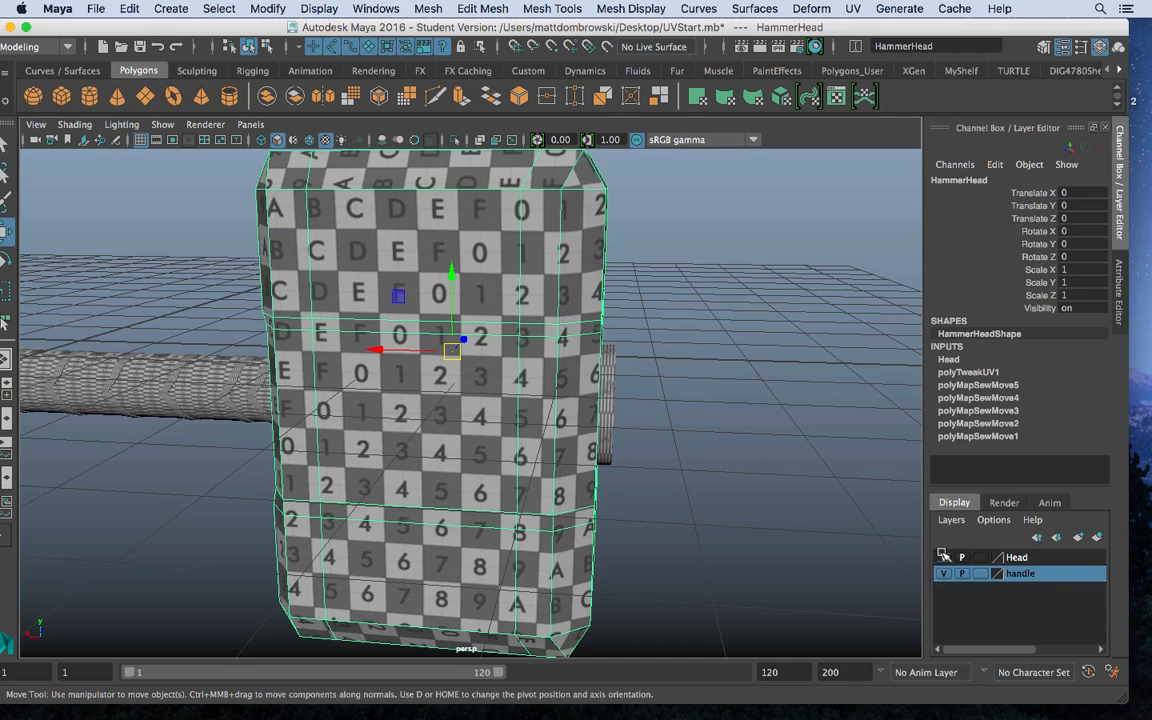
click(941, 557)
Inspect the wrap strips along the handle, selecting several of them one after another
alt+drag(237, 408, 480, 413)
alt+middle_drag(594, 406, 186, 393)
alt+middle_drag(323, 397, 385, 397)
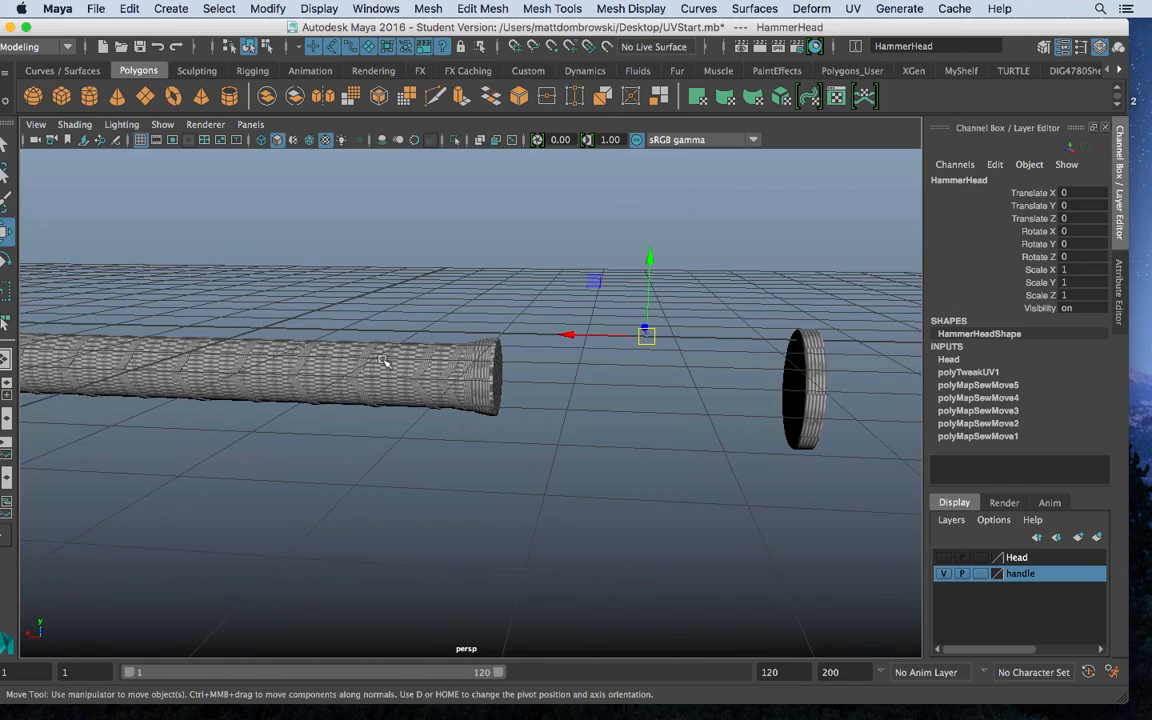
click(321, 368)
alt+drag(265, 393, 535, 427)
click(510, 390)
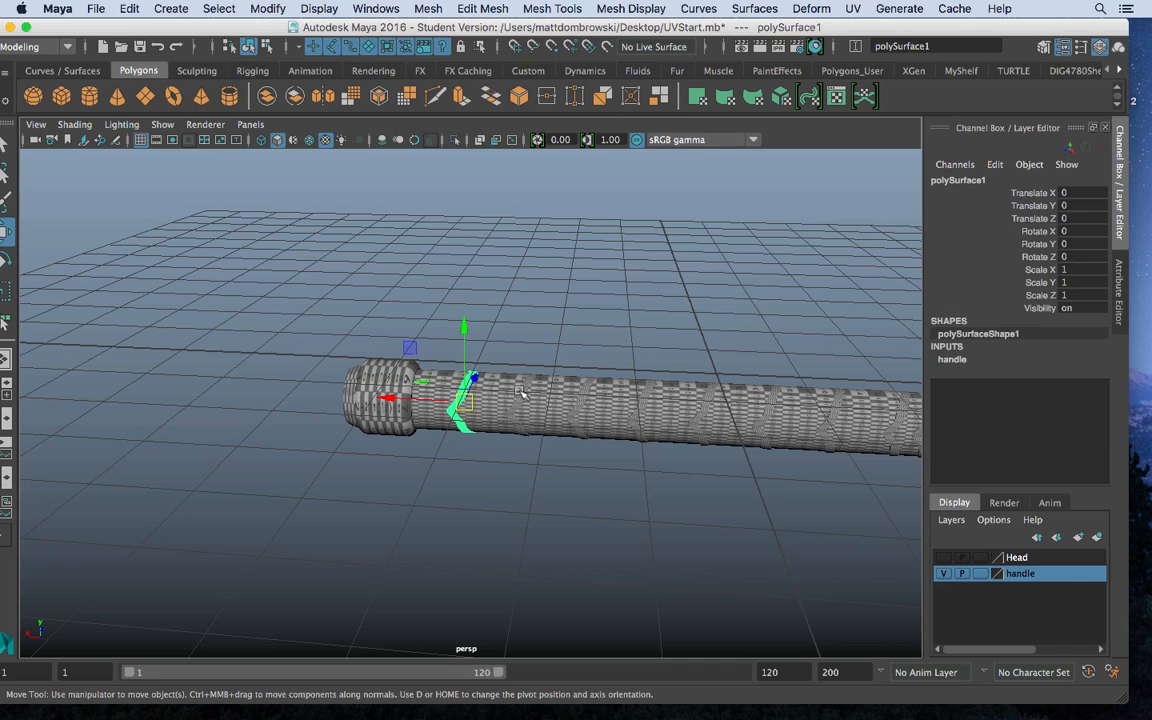
click(560, 394)
click(620, 398)
click(649, 401)
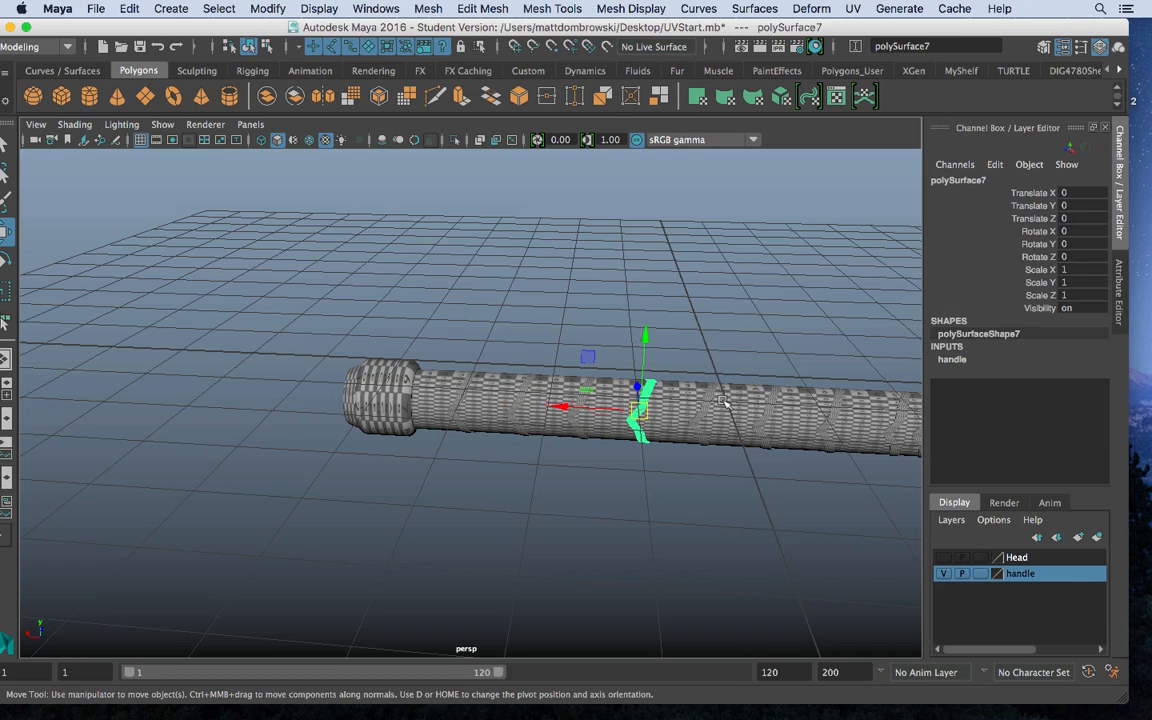
click(705, 405)
click(758, 404)
mouse_move(758, 404)
alt+middle_down()
mouse_move(645, 407)
mouse_move(765, 408)
alt+middle_up()
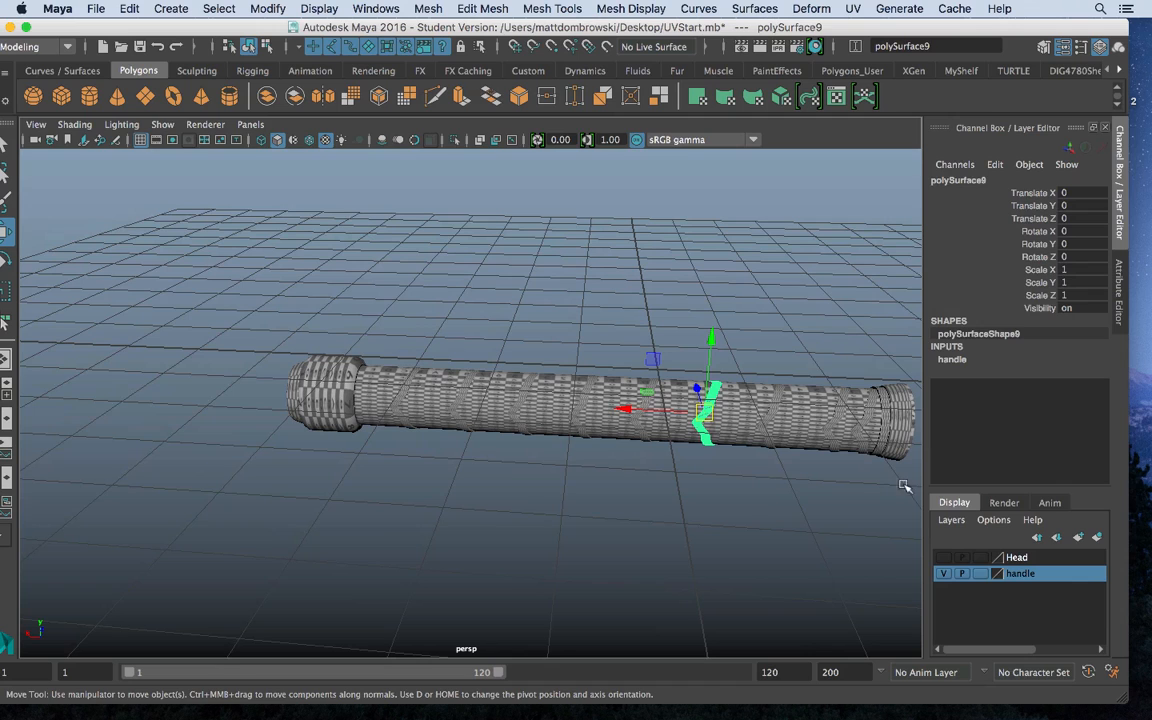
Compare the handle with textures off and on, and pick out the large and small pieces at its base
key(5)
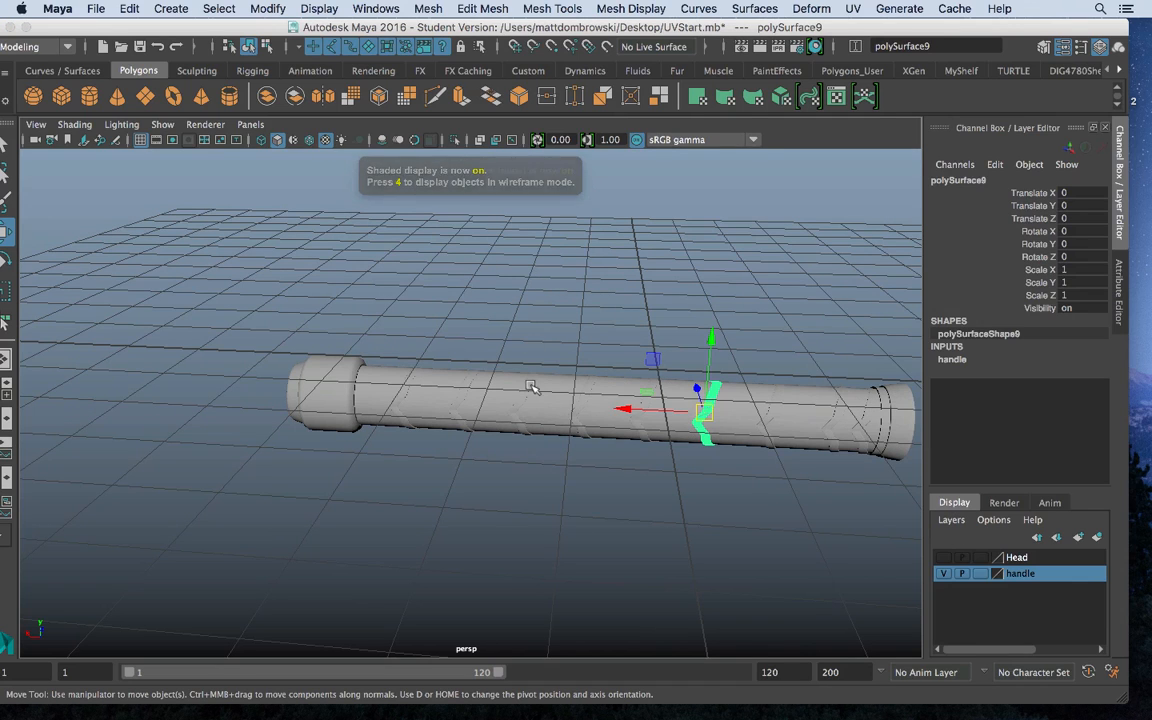
key(6)
click(337, 373)
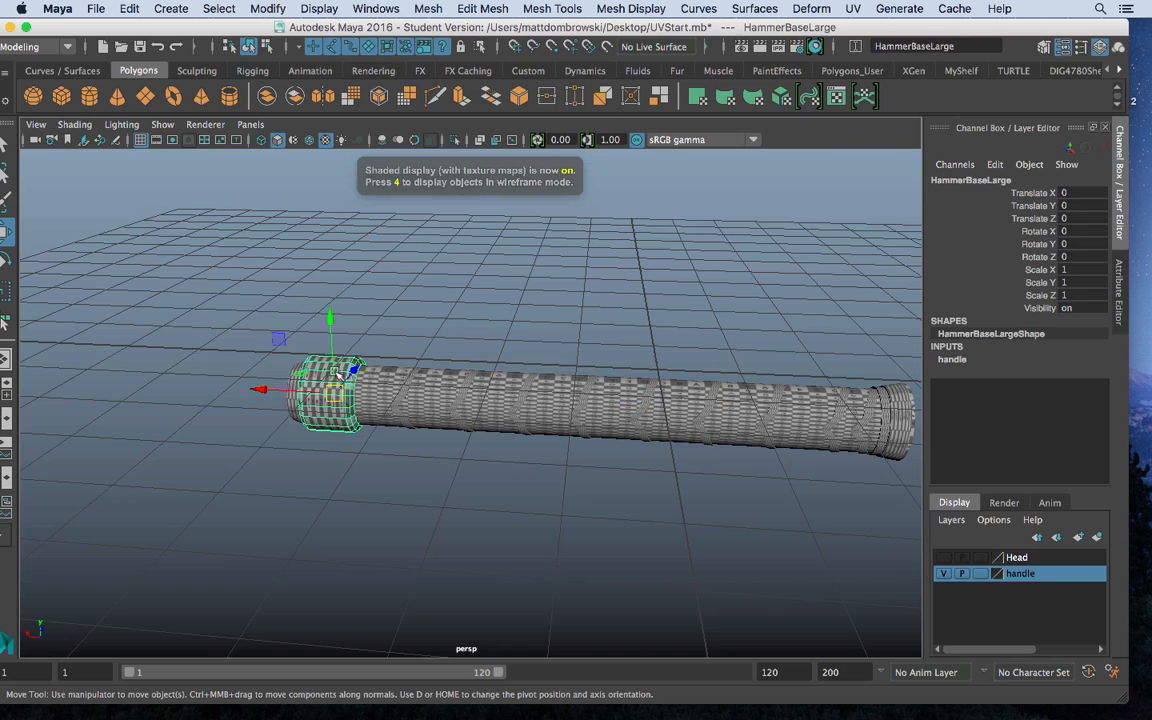
alt+drag(450, 429, 437, 399)
click(342, 383)
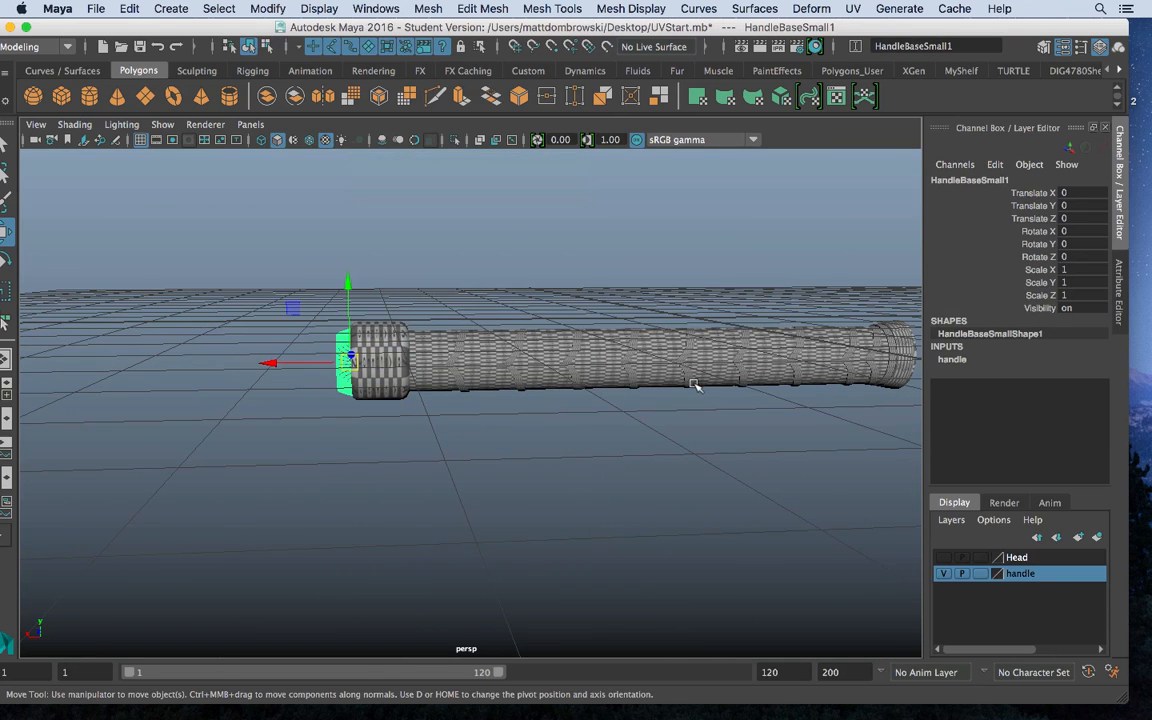
Select the ring at the upper end of the handle, try shifting it along X, and undo the move
alt+middle_drag(695, 384, 386, 397)
click(561, 381)
click(572, 380)
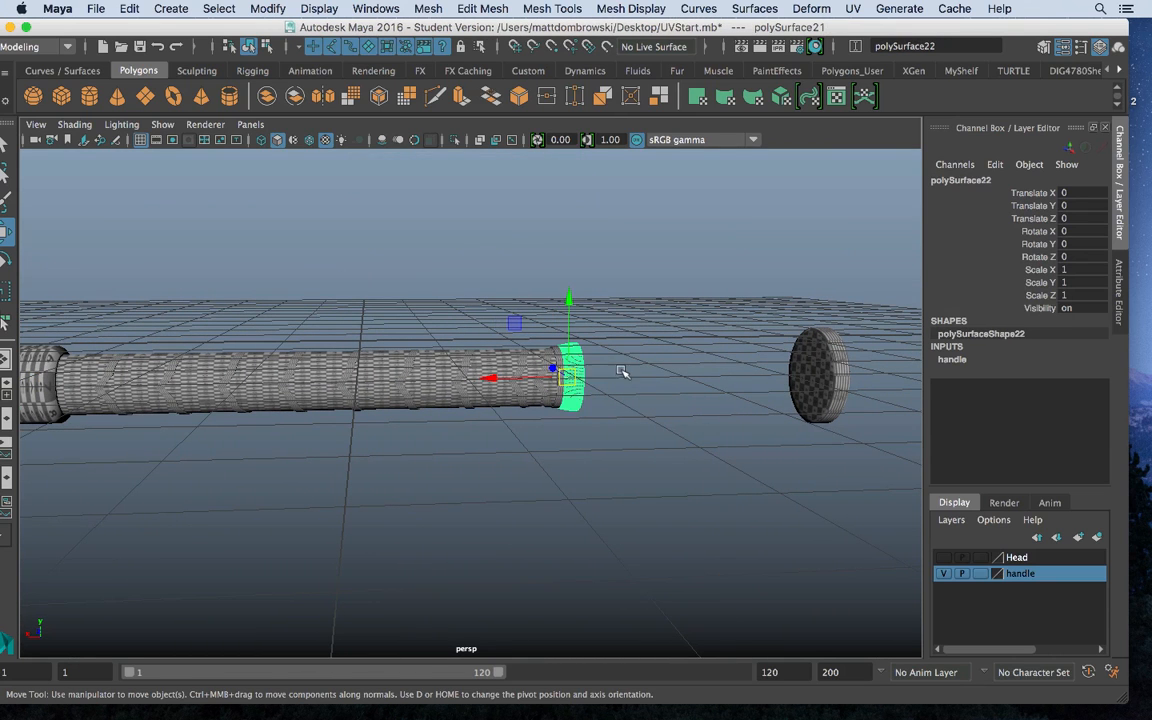
mouse_move(546, 377)
mouse_down()
mouse_move(612, 380)
mouse_move(553, 380)
mouse_up()
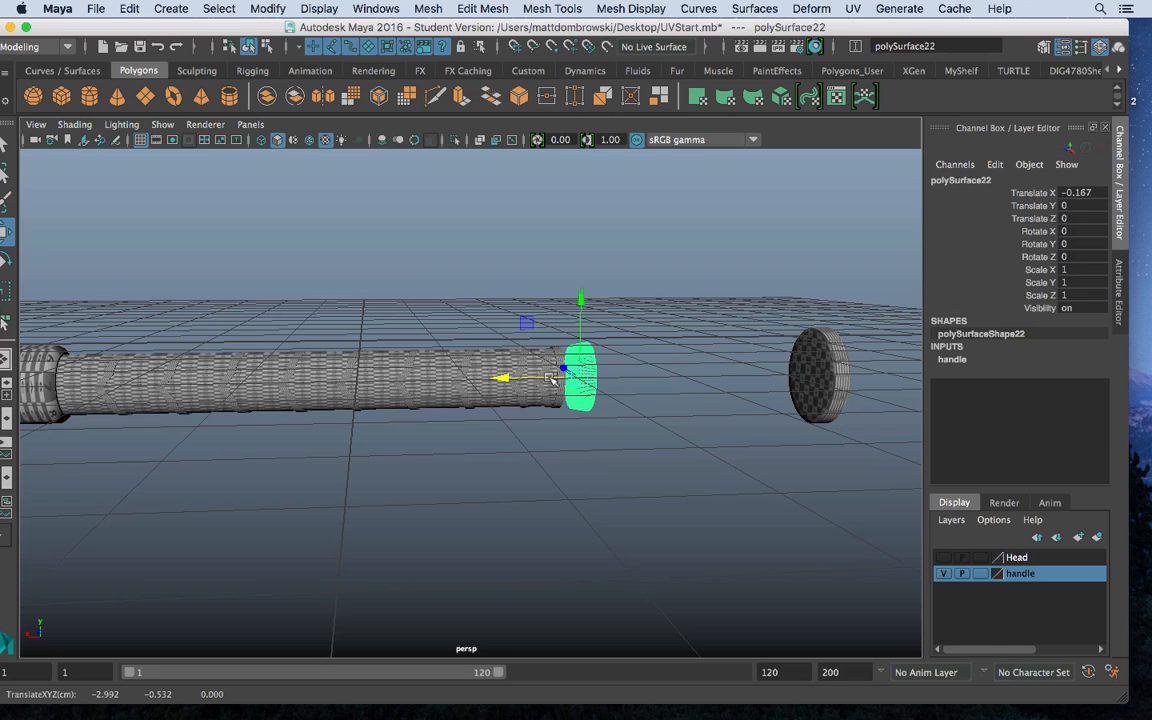
key(super+z)
Examine the separate hammer-top disc up close, comparing the checker texture on its flat face and rim
click(805, 371)
alt+drag(805, 371, 784, 402)
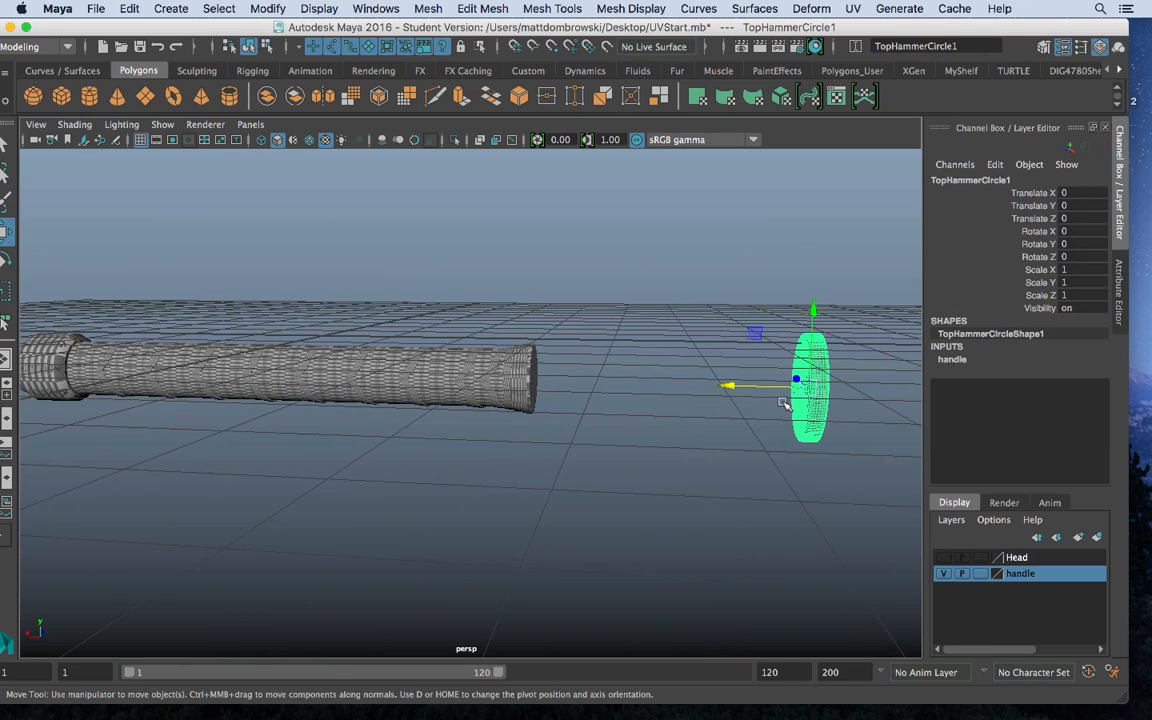
alt+middle_drag(784, 402, 527, 409)
alt+right_drag(527, 409, 850, 518)
alt+drag(650, 458, 318, 450)
alt+middle_drag(385, 362, 652, 468)
click(652, 468)
alt+drag(652, 468, 612, 455)
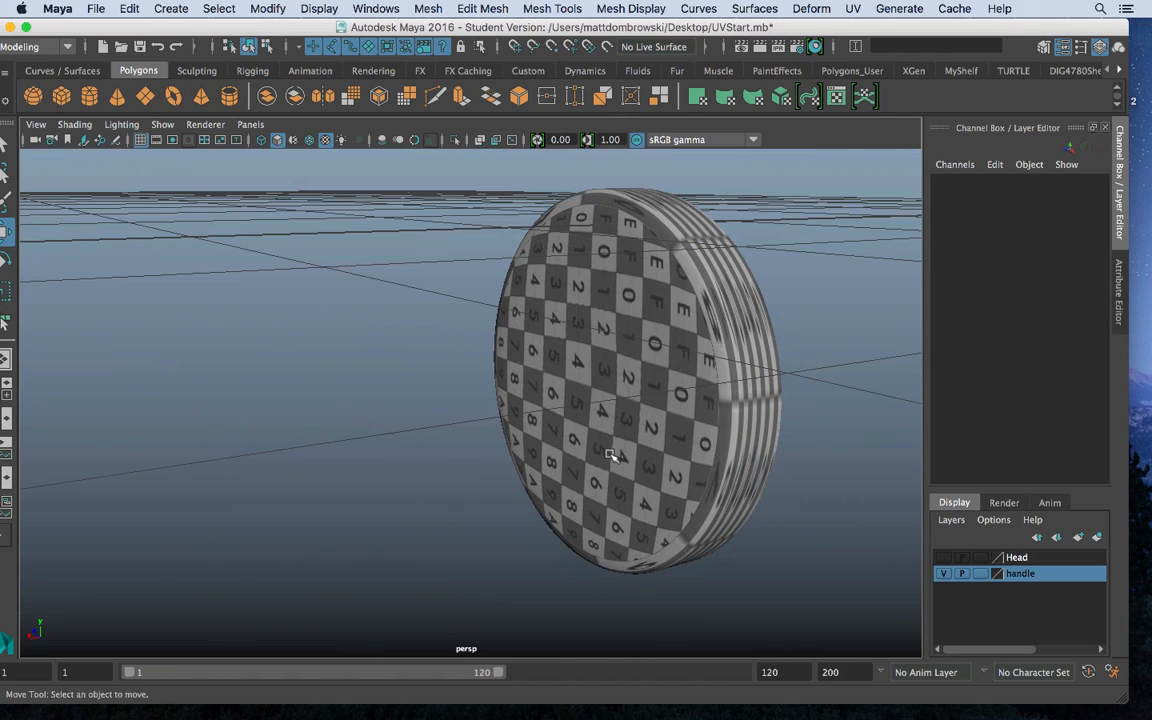
Open the UV Editor and select the hammer-top disc so its UV shells are displayed beside the model
click(853, 8)
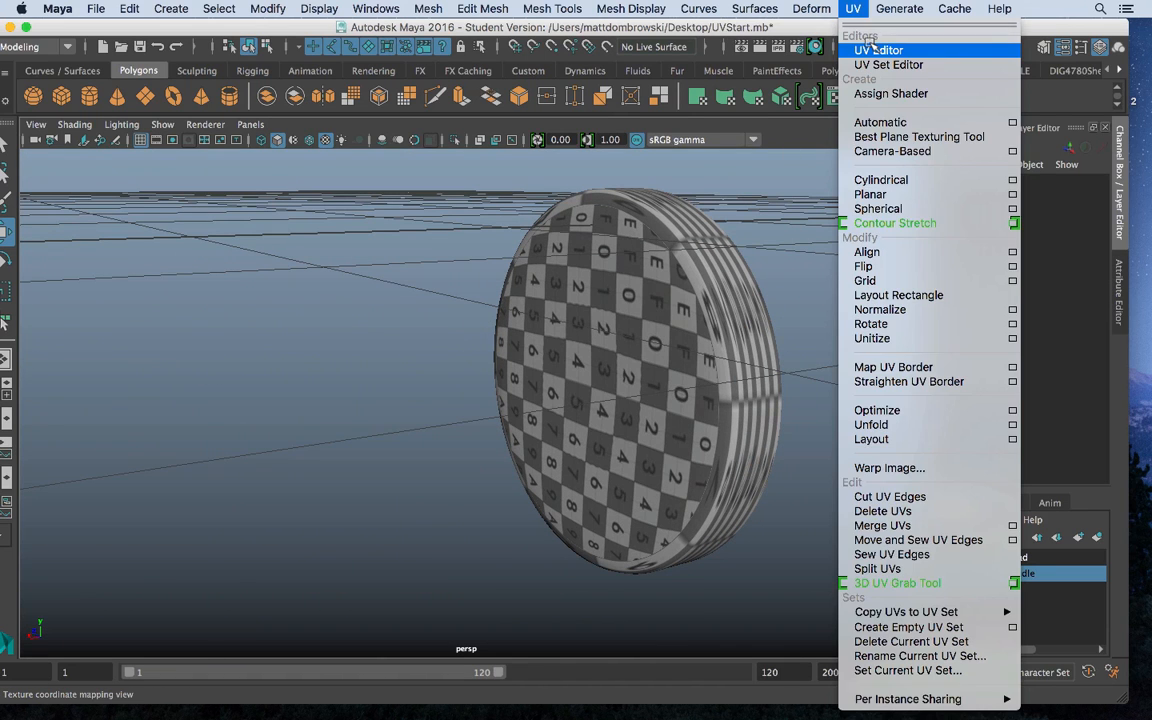
click(786, 41)
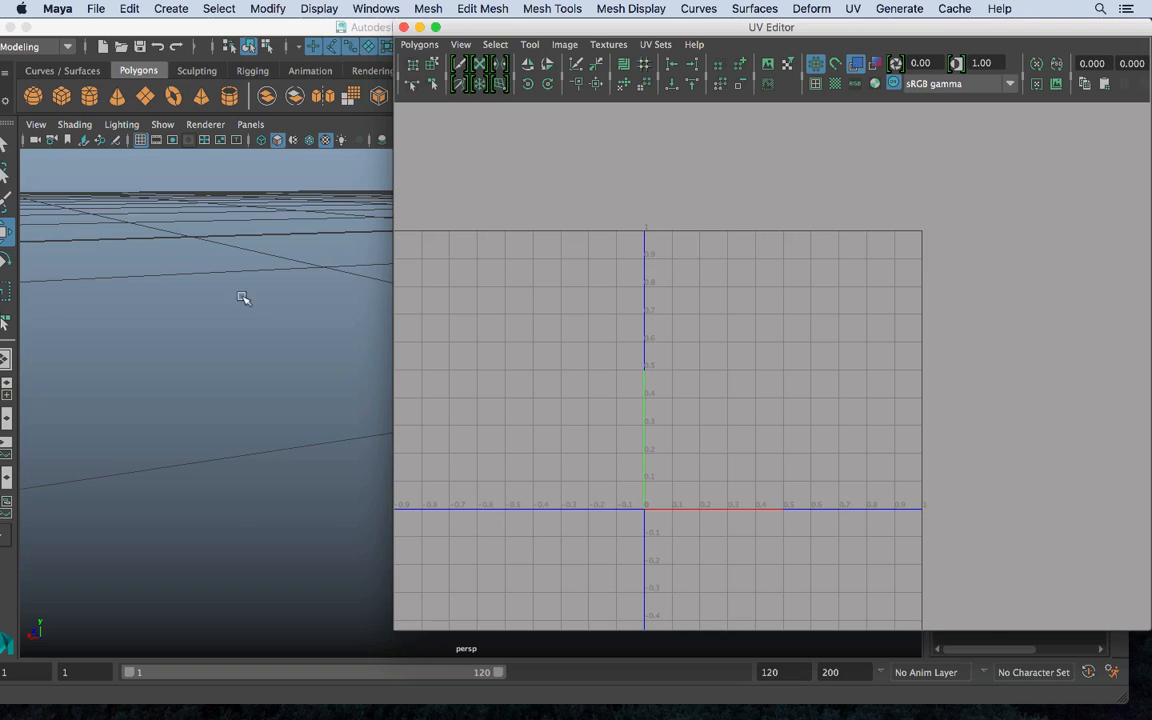
alt+middle_drag(241, 297, 3, 314)
alt+middle_drag(350, 317, 271, 321)
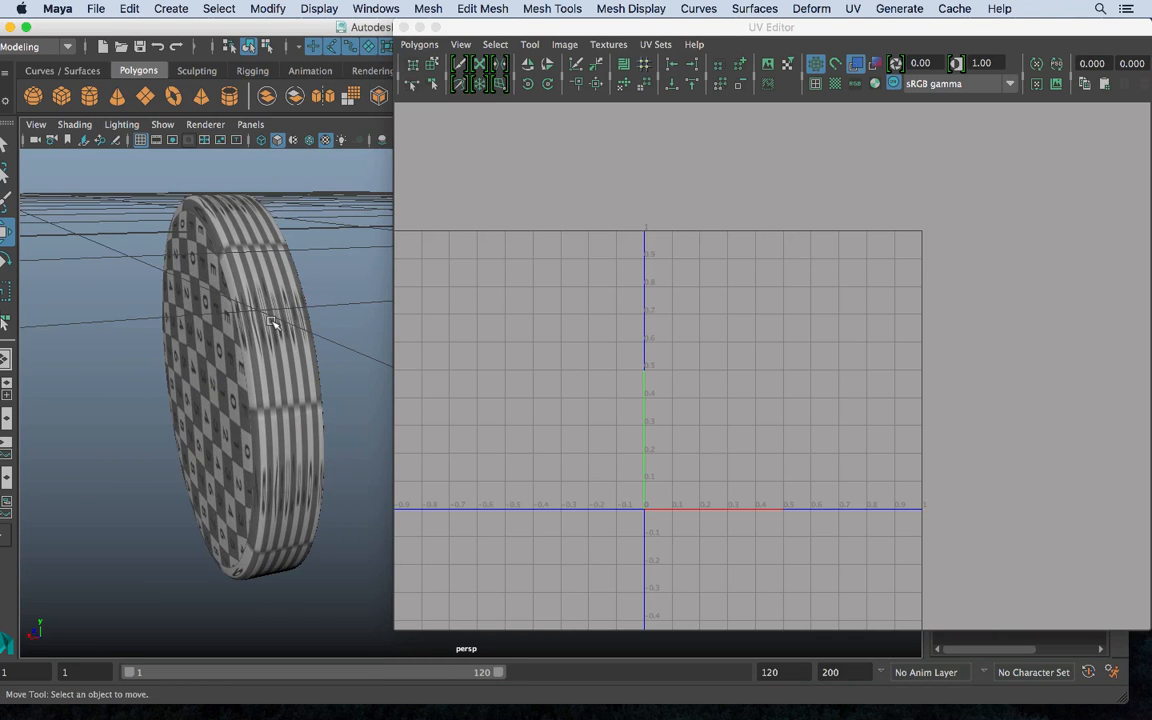
click(271, 321)
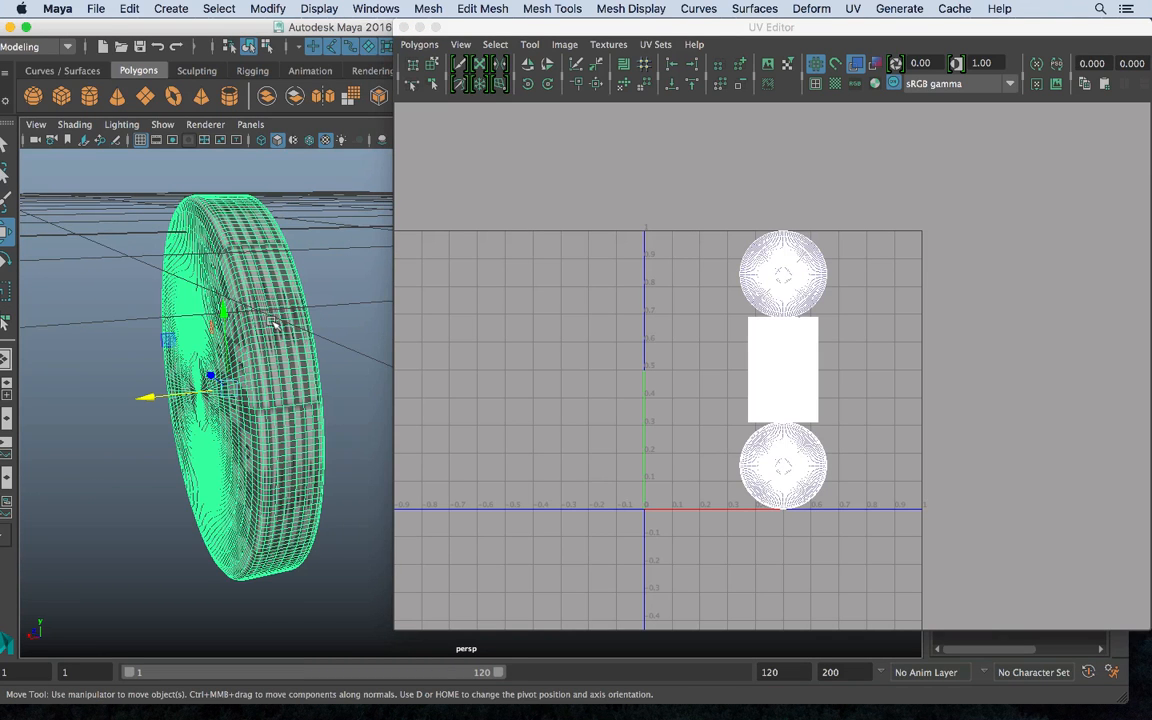
Delete the disc's cap faces on the side facing the handle, picking them by the upper circular UV shell, and return to object mode
right_drag(792, 452, 733, 429)
click(782, 463)
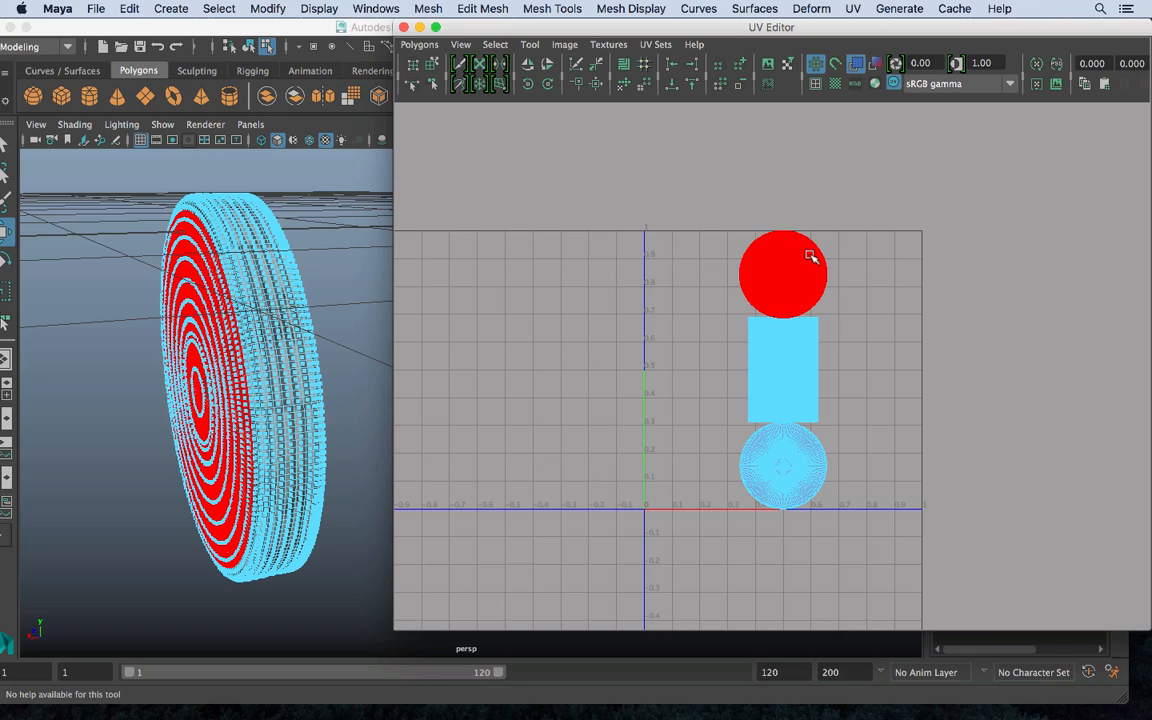
click(788, 284)
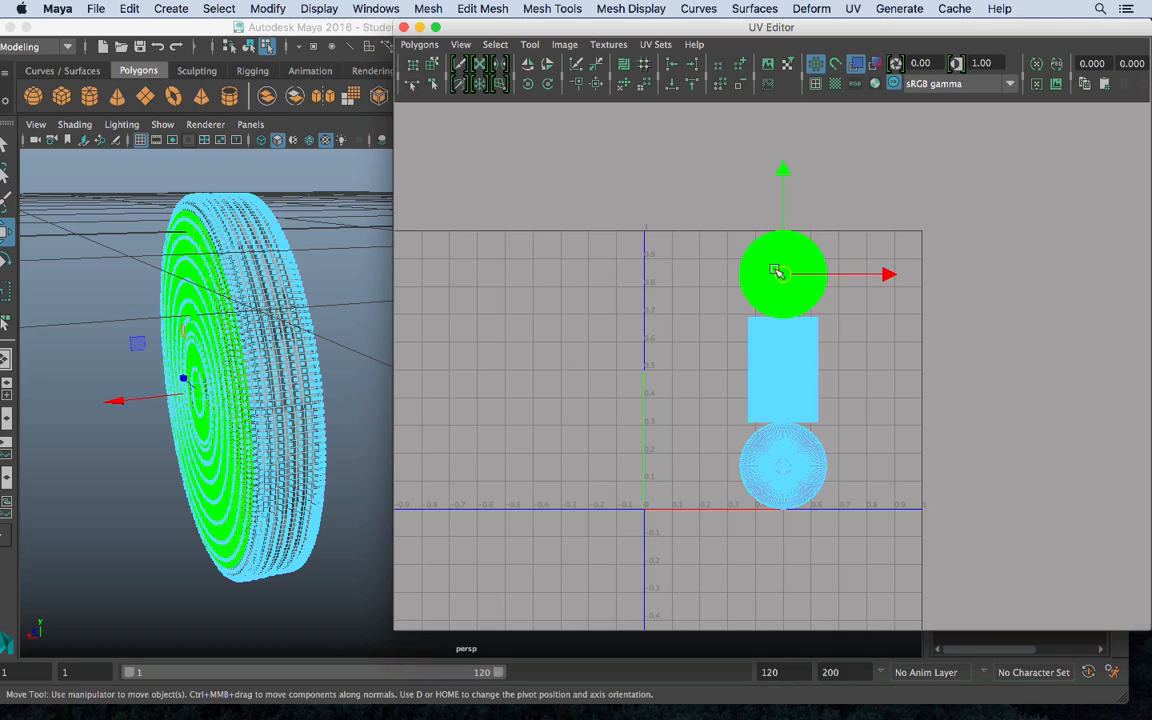
right_drag(776, 271, 702, 249)
click(800, 275)
key(Delete)
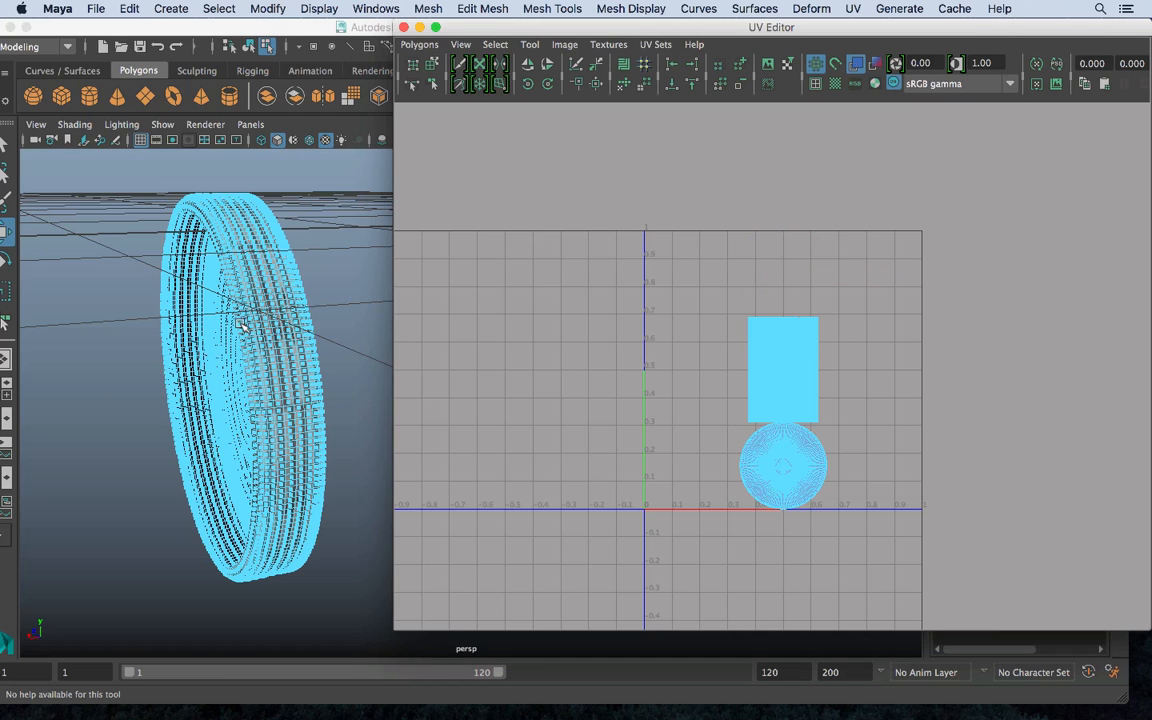
right_drag(275, 242, 350, 219)
alt+drag(278, 334, 250, 343)
Minimize the UV Editor and briefly show the Head layer to check the disc against the hammer head, hiding it again
click(420, 27)
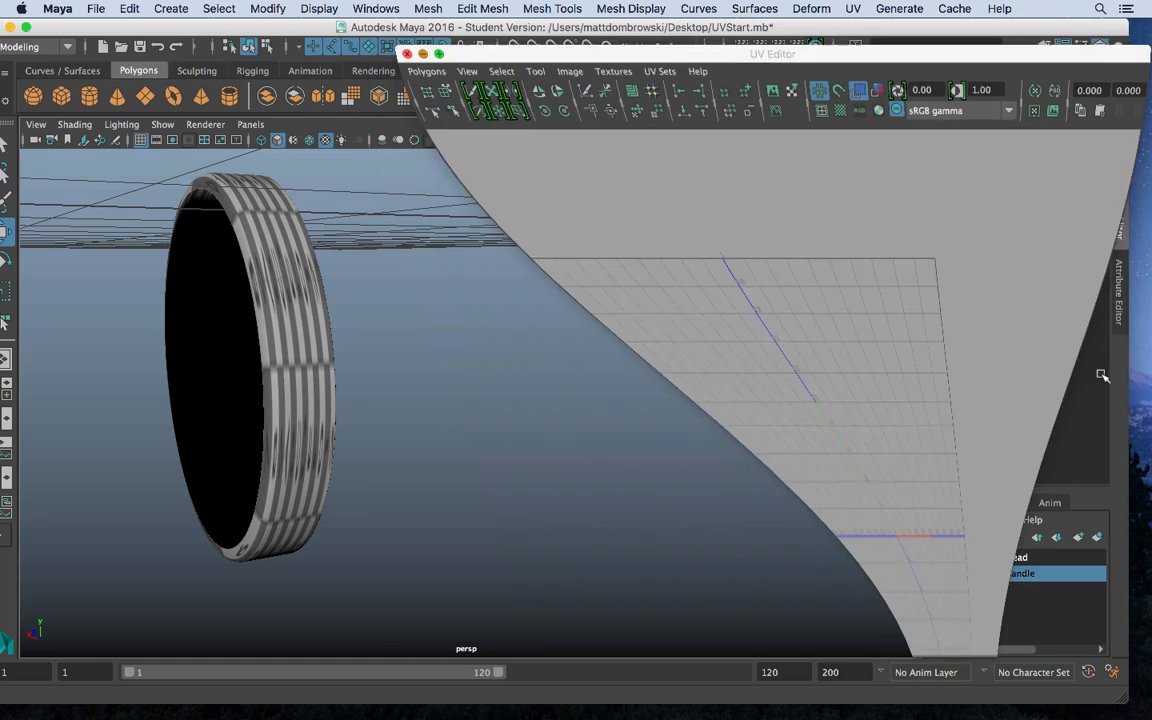
click(942, 557)
alt+drag(623, 442, 424, 365)
click(943, 557)
Select the hammer-top disc and reopen the UV Editor, keeping the disc's intact face and rim in view beside it
click(422, 368)
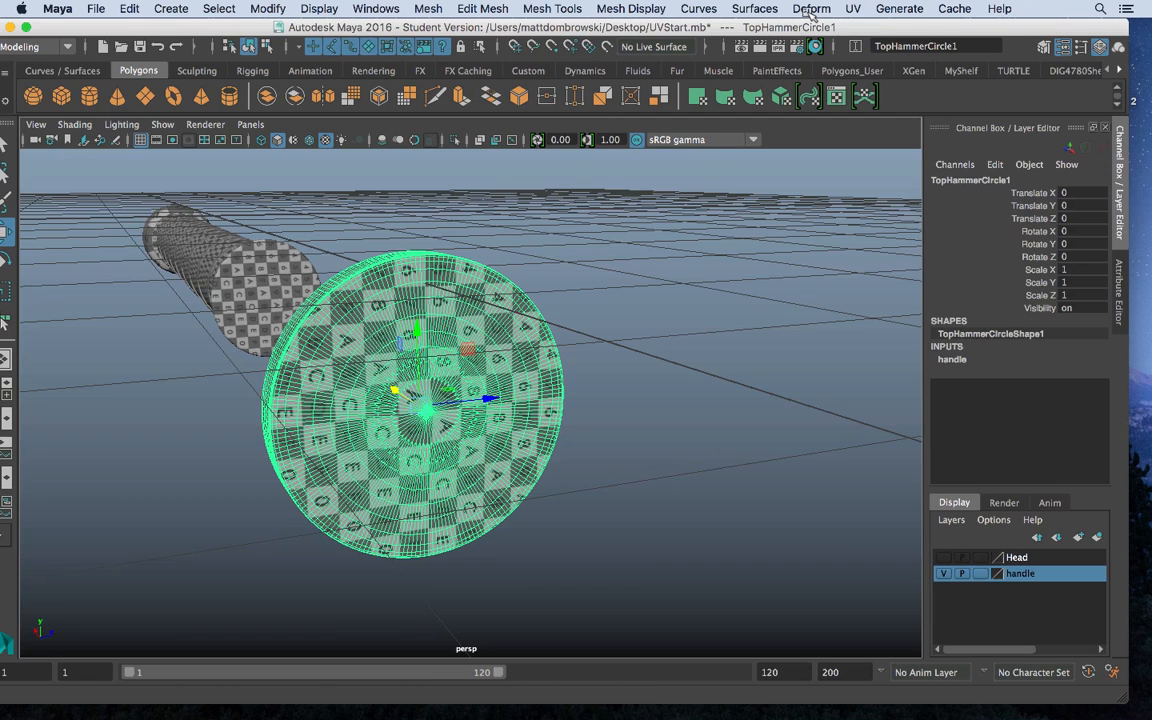
click(864, 8)
click(872, 26)
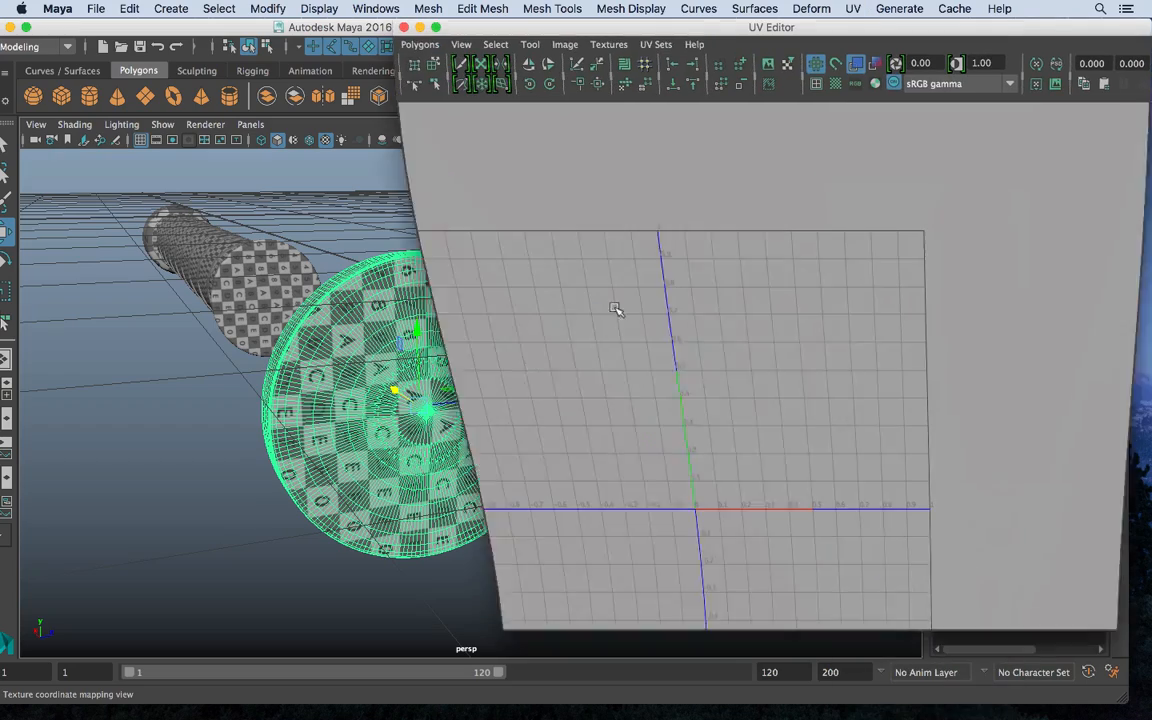
alt+middle_drag(312, 287, 144, 290)
alt+drag(285, 311, 298, 265)
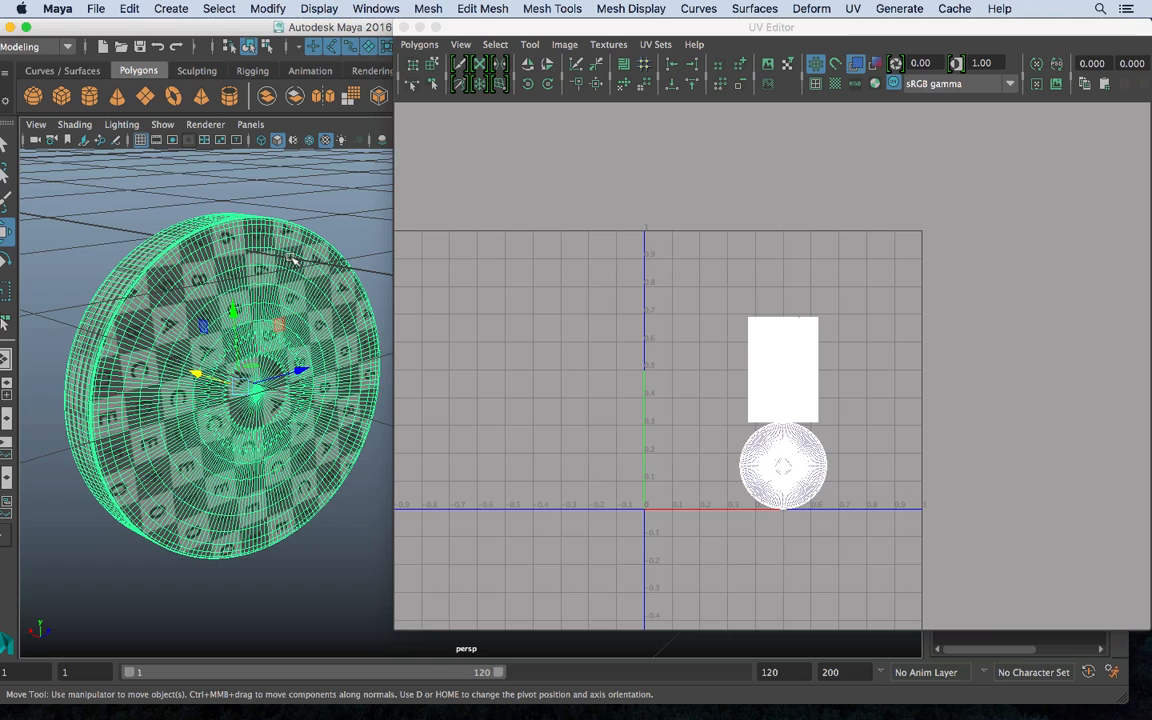
alt+drag(310, 258, 257, 300)
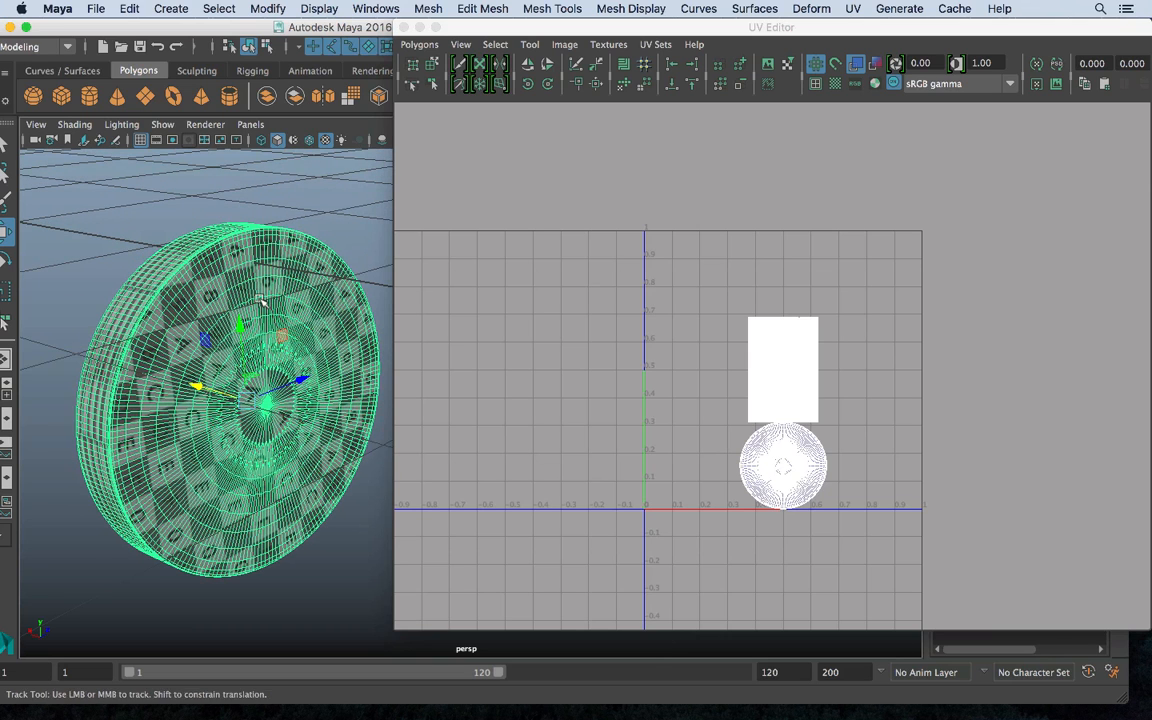
alt+middle_drag(257, 300, 254, 262)
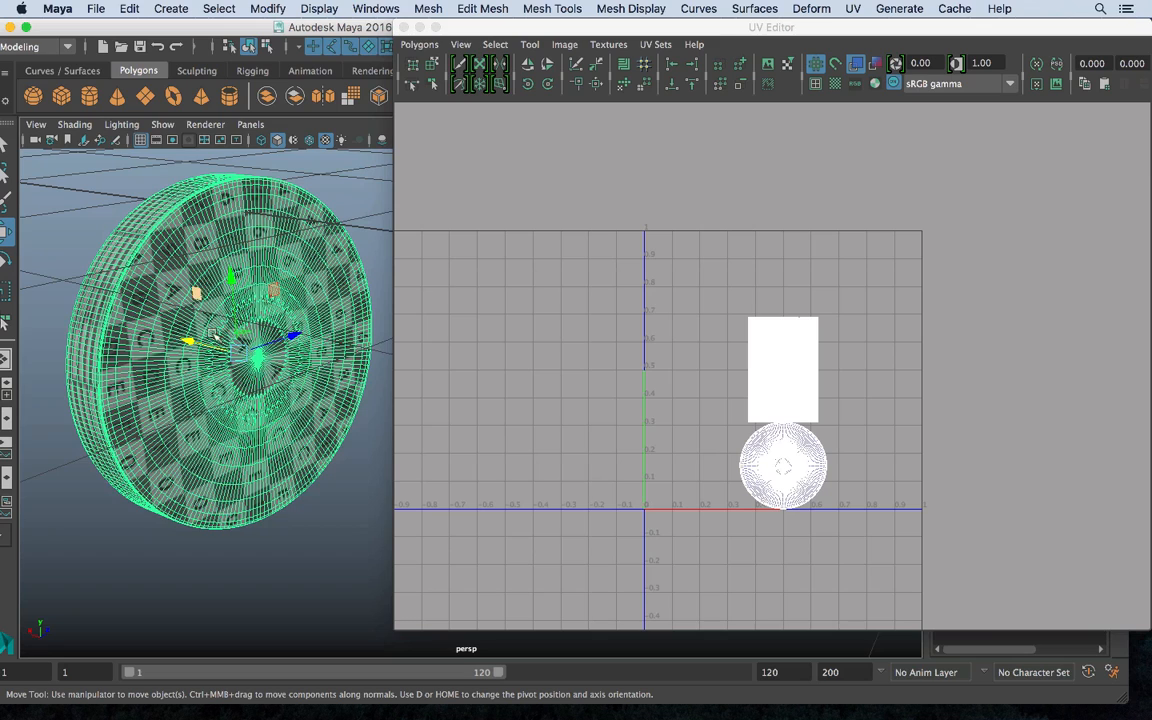
Apply a planar map along X to the hammer-top disc and inspect the checker texture on its face and rim
shift+right_click(283, 224)
mouse_move(283, 420)
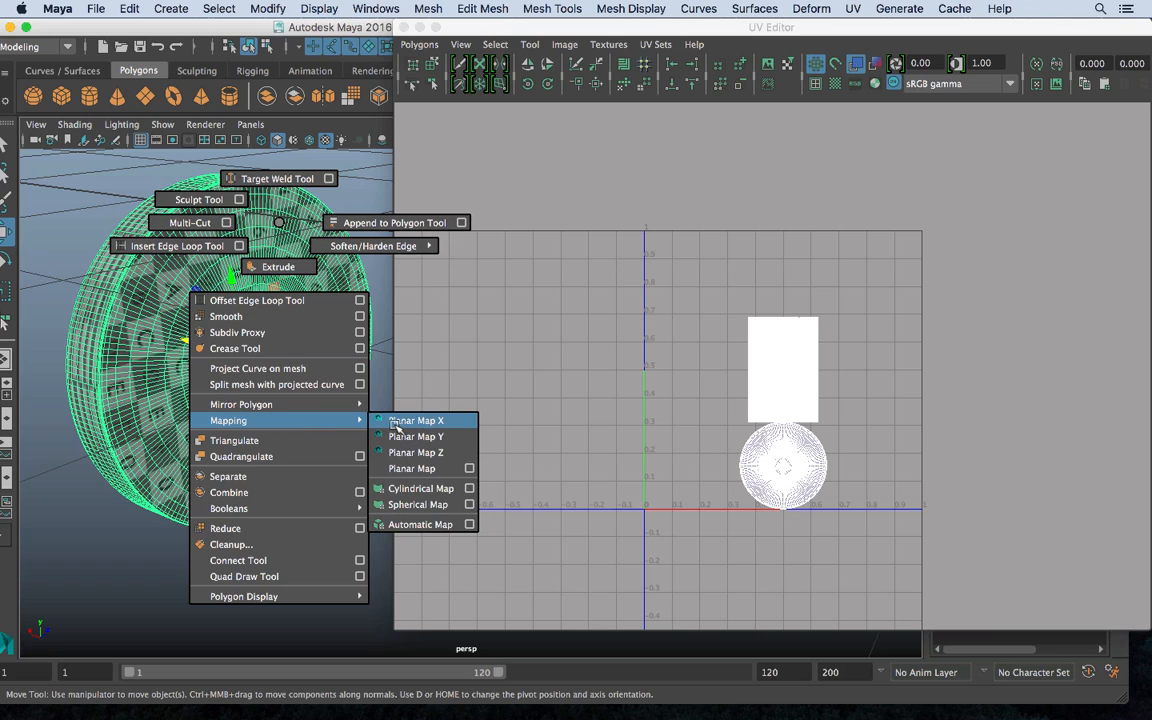
click(396, 425)
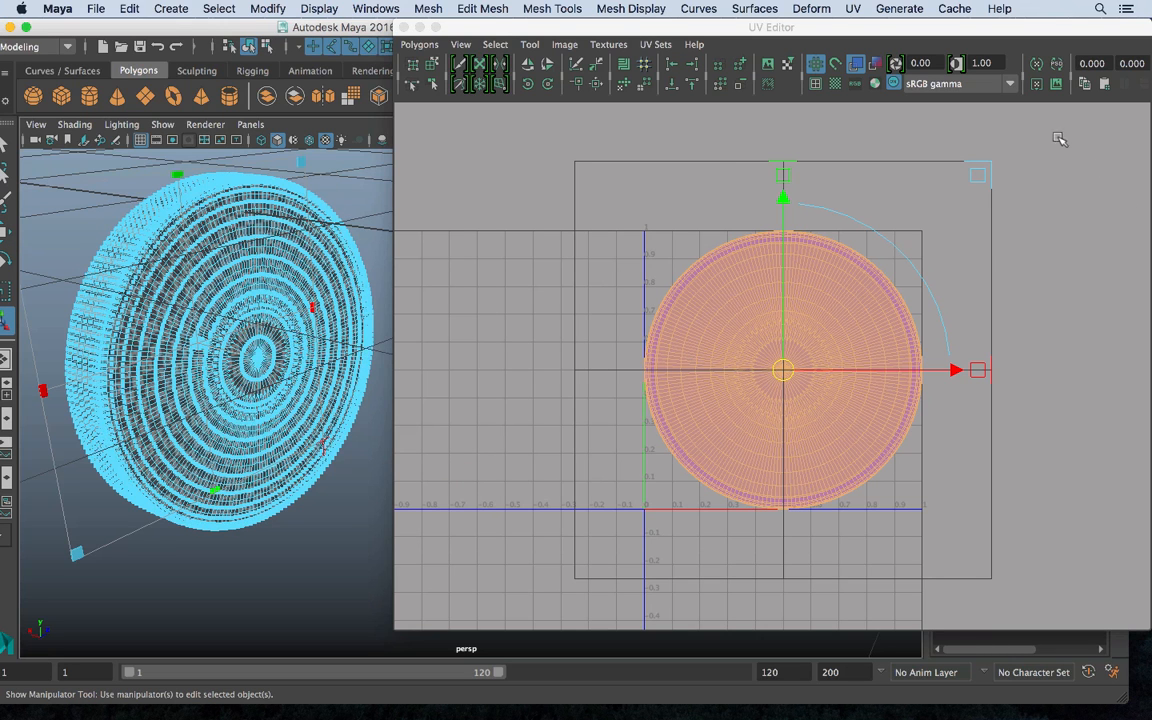
right_drag(262, 208, 355, 192)
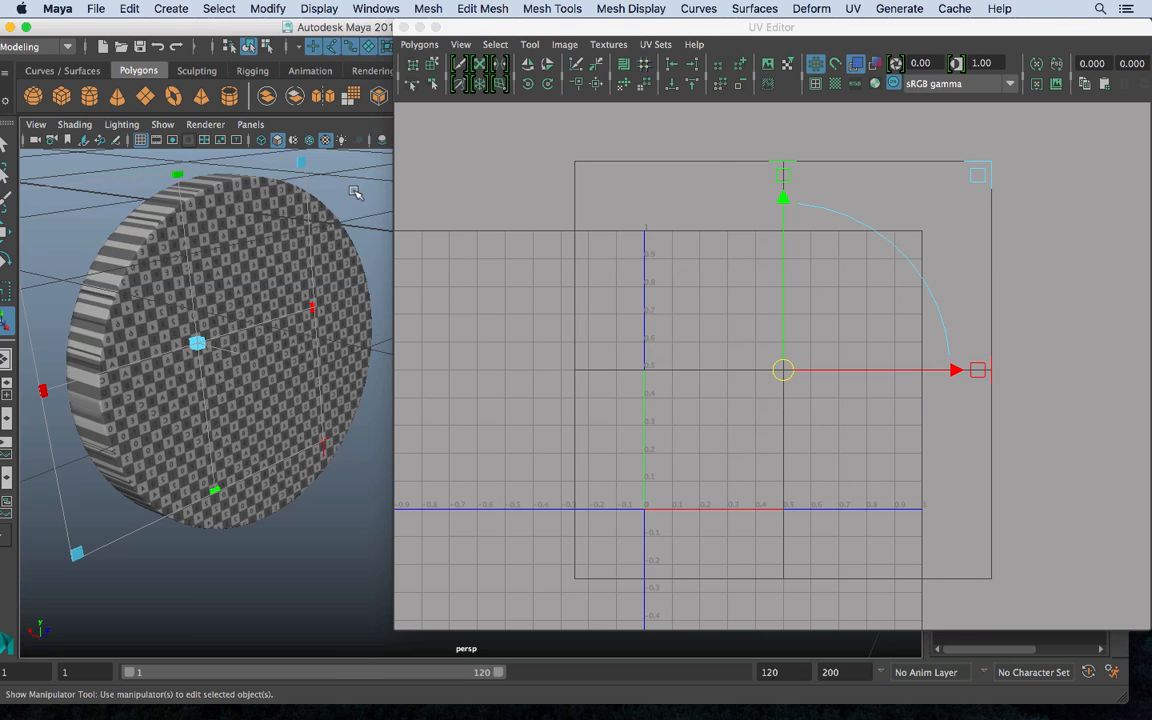
alt+drag(355, 195, 229, 298)
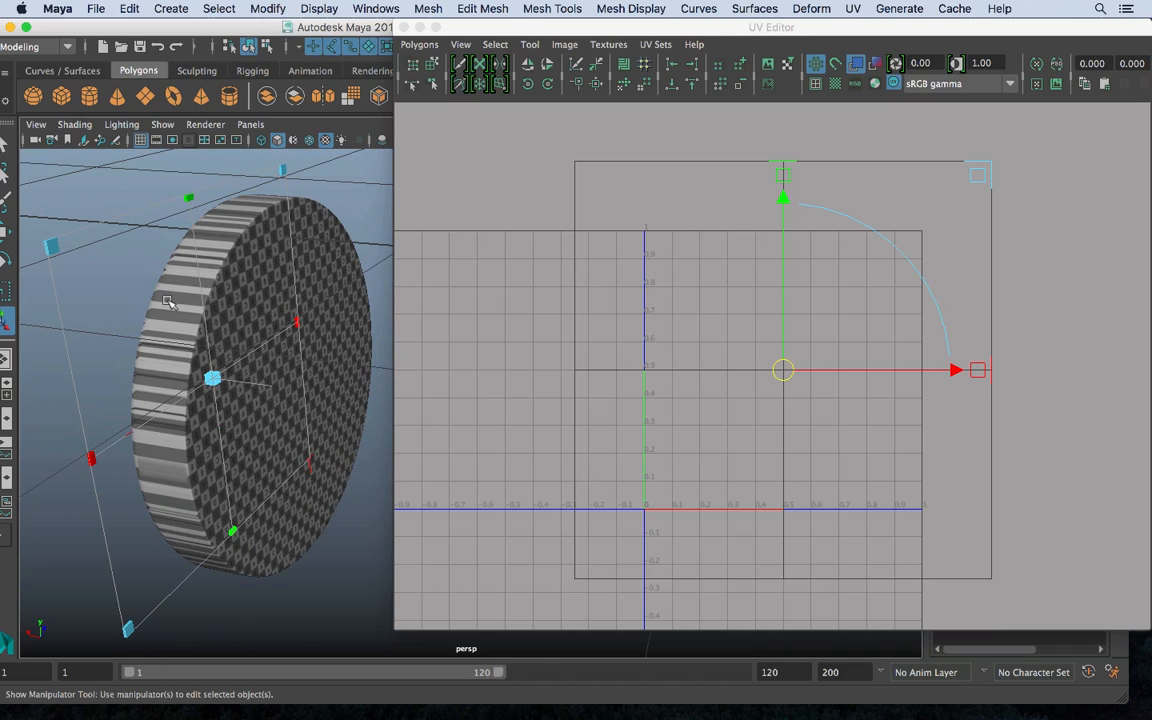
Select all UVs of the hammer-top disc in the UV Editor
click(333, 273)
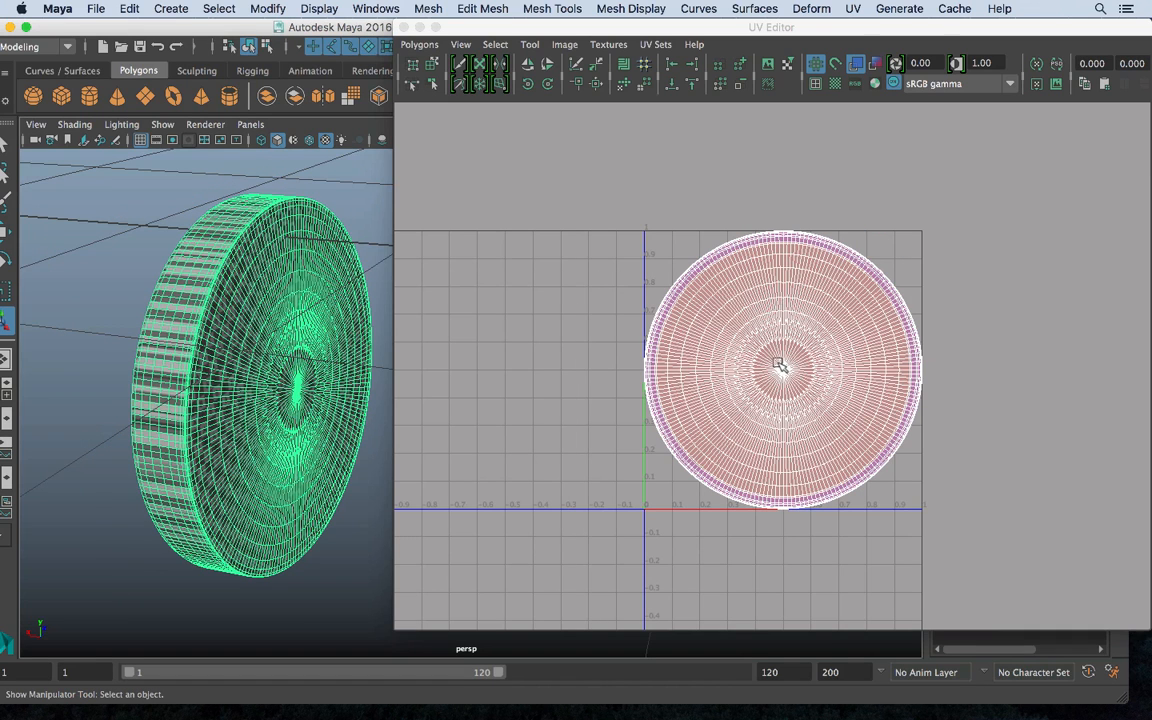
right_drag(779, 366, 846, 362)
drag(579, 180, 1018, 589)
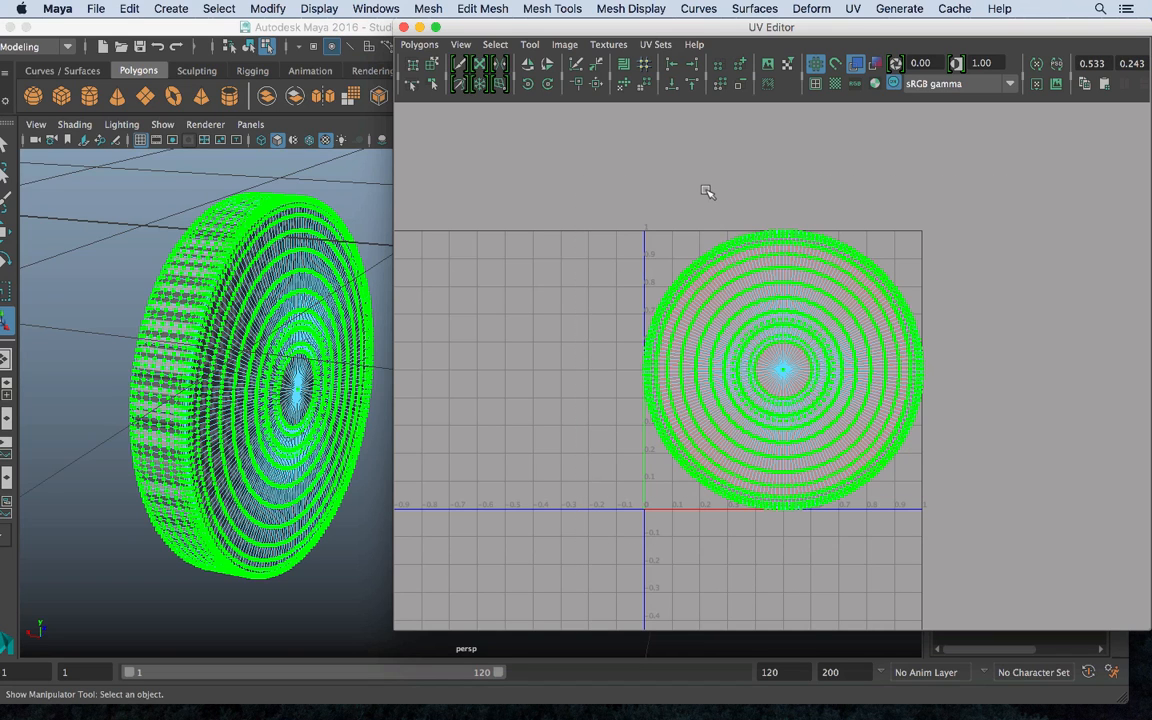
Unfold the selected disc UVs
shift+right_drag(707, 192, 706, 150)
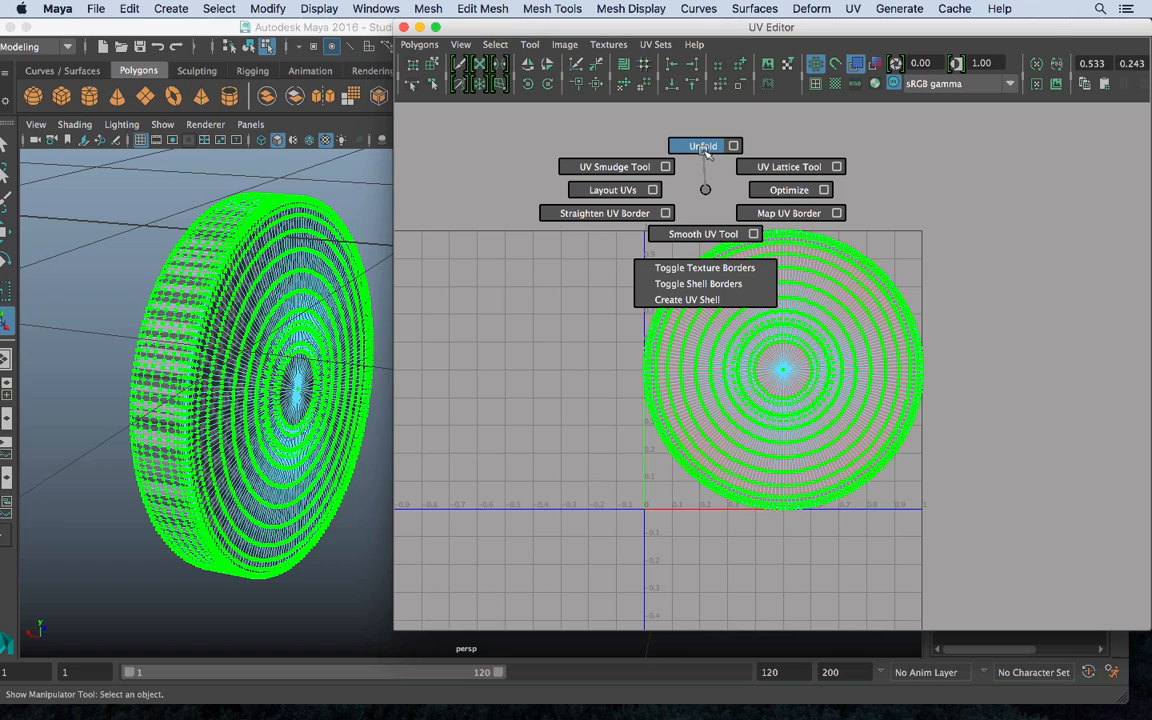
shift+right_drag(706, 150, 705, 152)
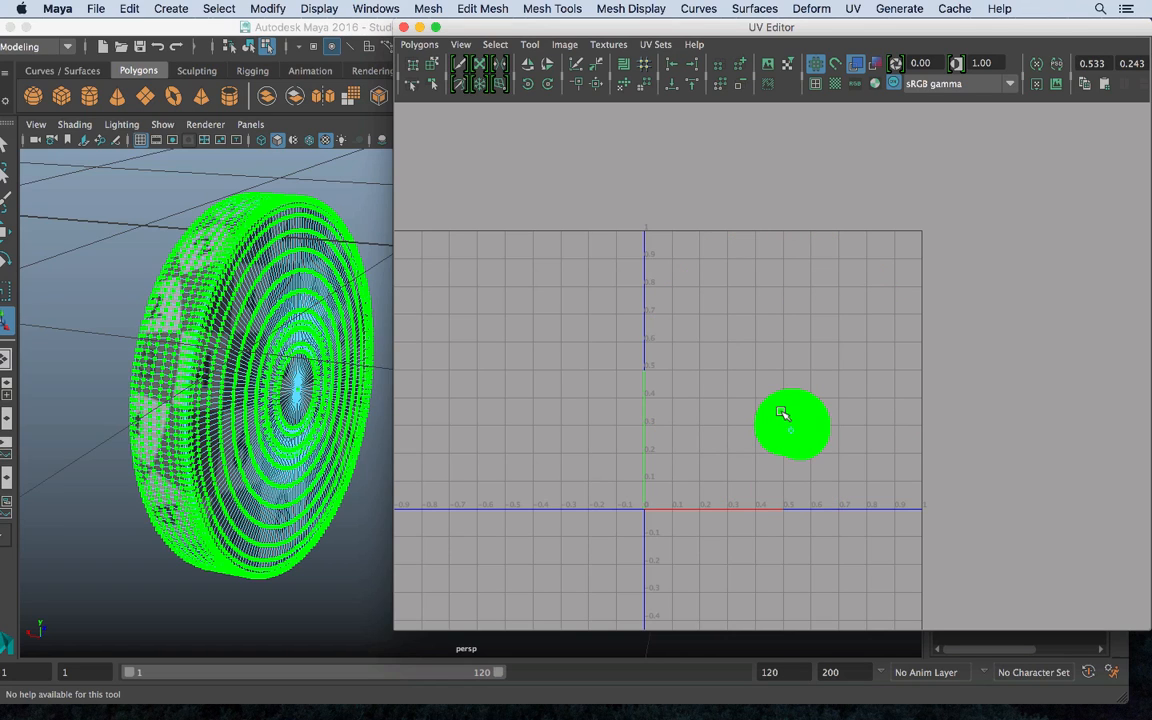
Inspect the unfolded disc shell closely, checking its outline, rim loops and centre for distortion and overlapping UVs
right_drag(782, 413, 846, 380)
scroll(822, 428, up, 1)
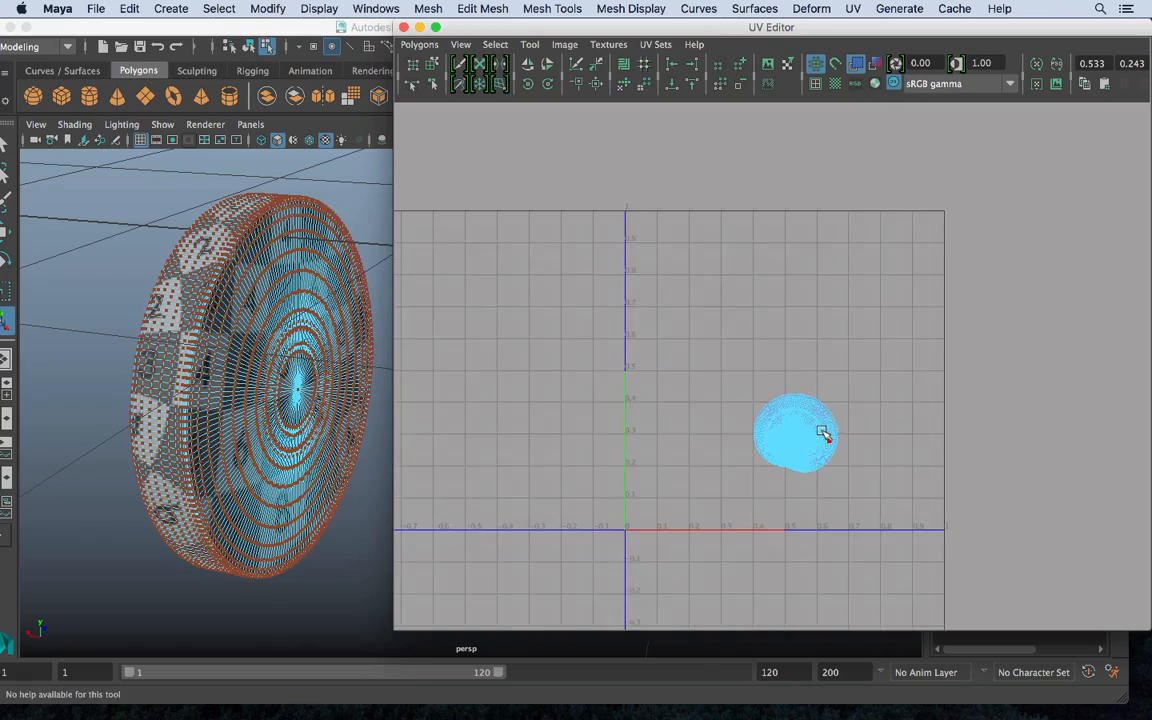
scroll(828, 431, up, 6)
alt+middle_drag(851, 459, 787, 330)
alt+right_drag(787, 330, 1108, 540)
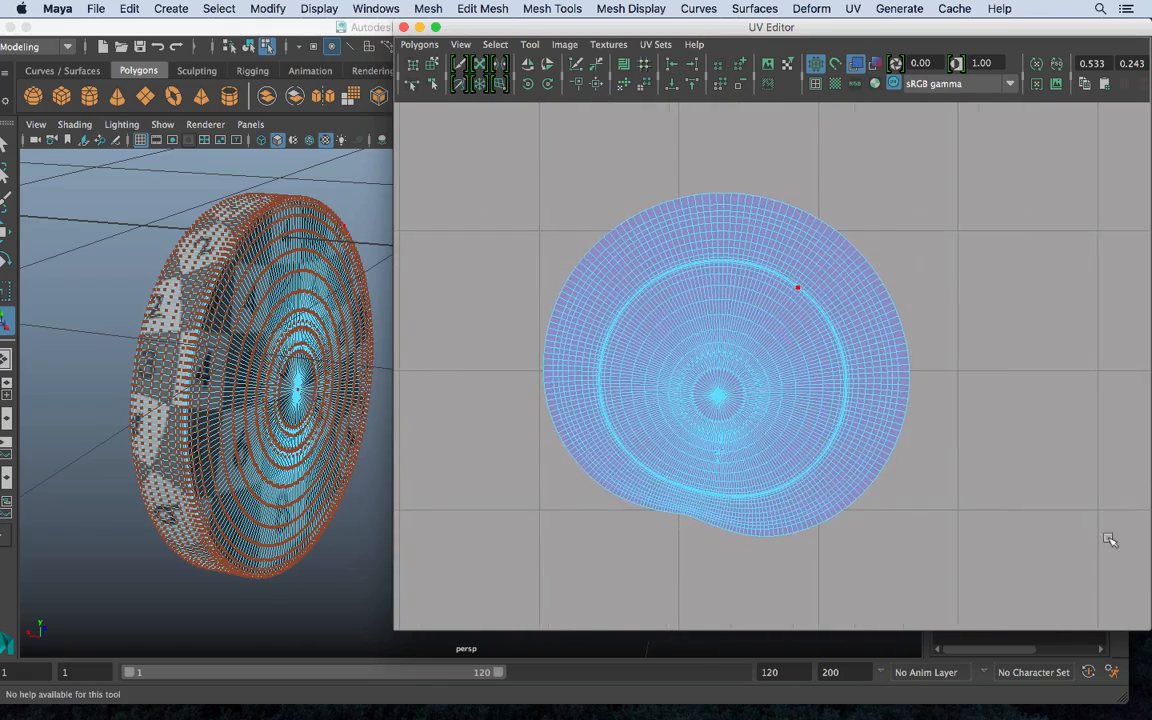
alt+middle_drag(704, 388, 684, 296)
alt+right_drag(684, 296, 987, 473)
alt+middle_drag(730, 378, 857, 417)
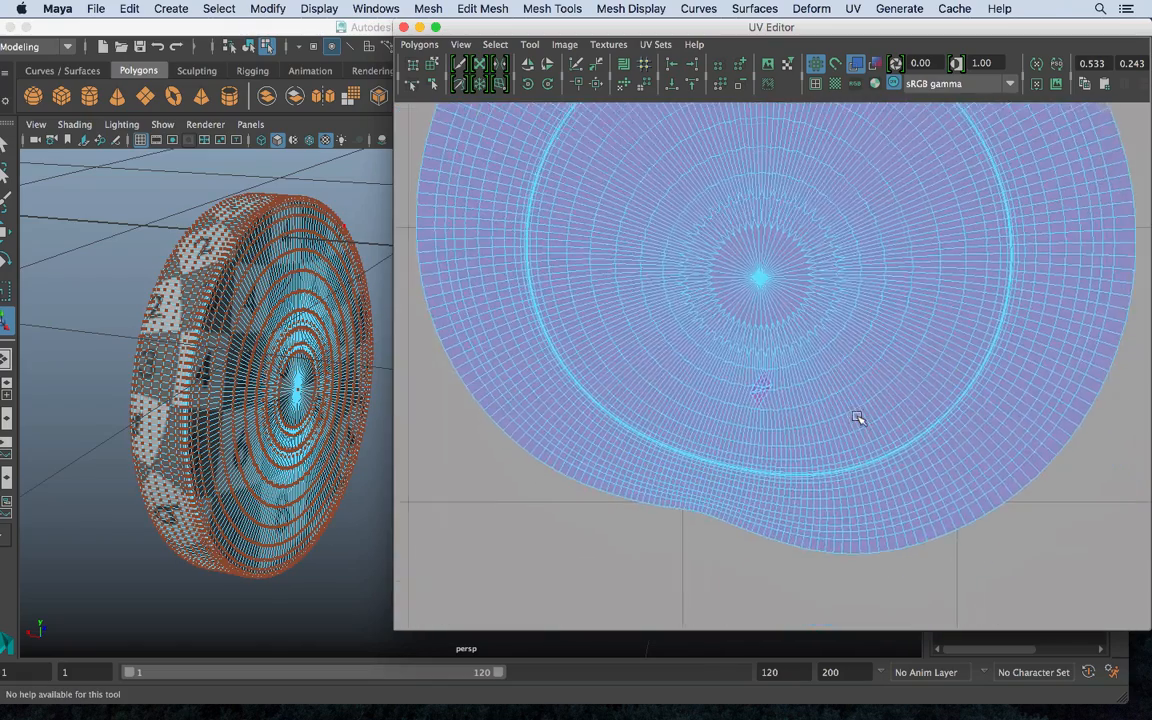
alt+right_drag(857, 417, 669, 368)
alt+middle_drag(823, 414, 841, 522)
alt+right_drag(841, 522, 296, 231)
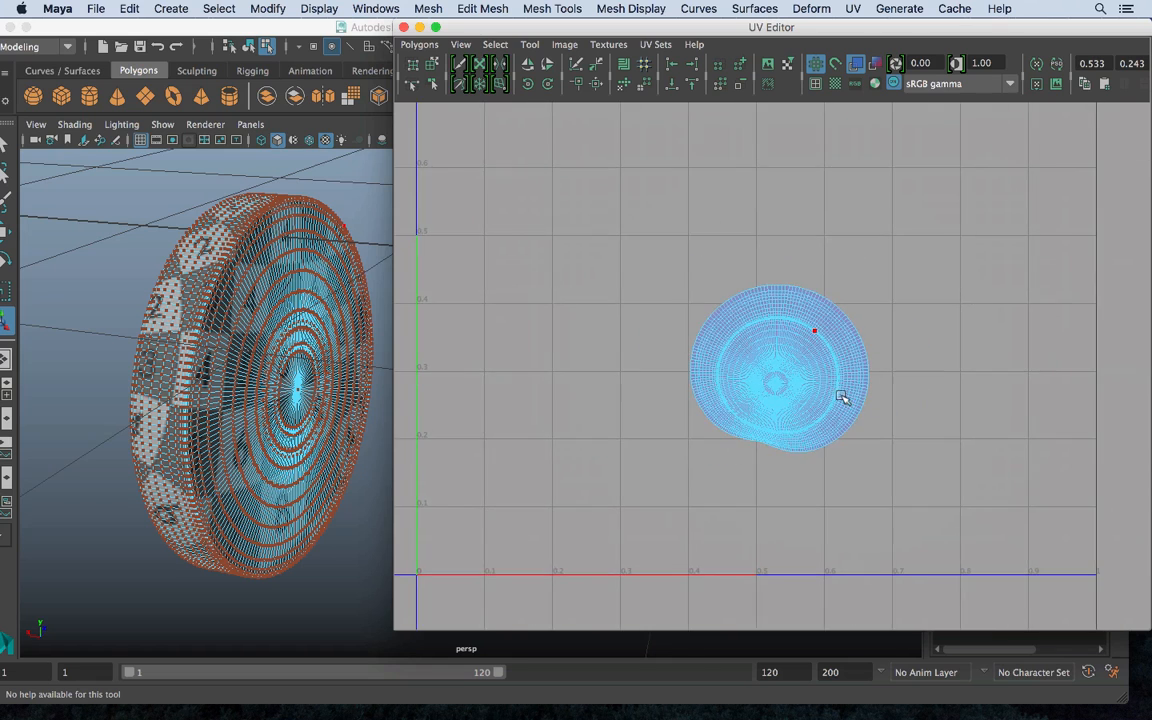
alt+right_drag(842, 397, 586, 362)
Undo the unfold of the disc's UVs, going back to the planar-mapped layout with all UVs selected
key(super+z)
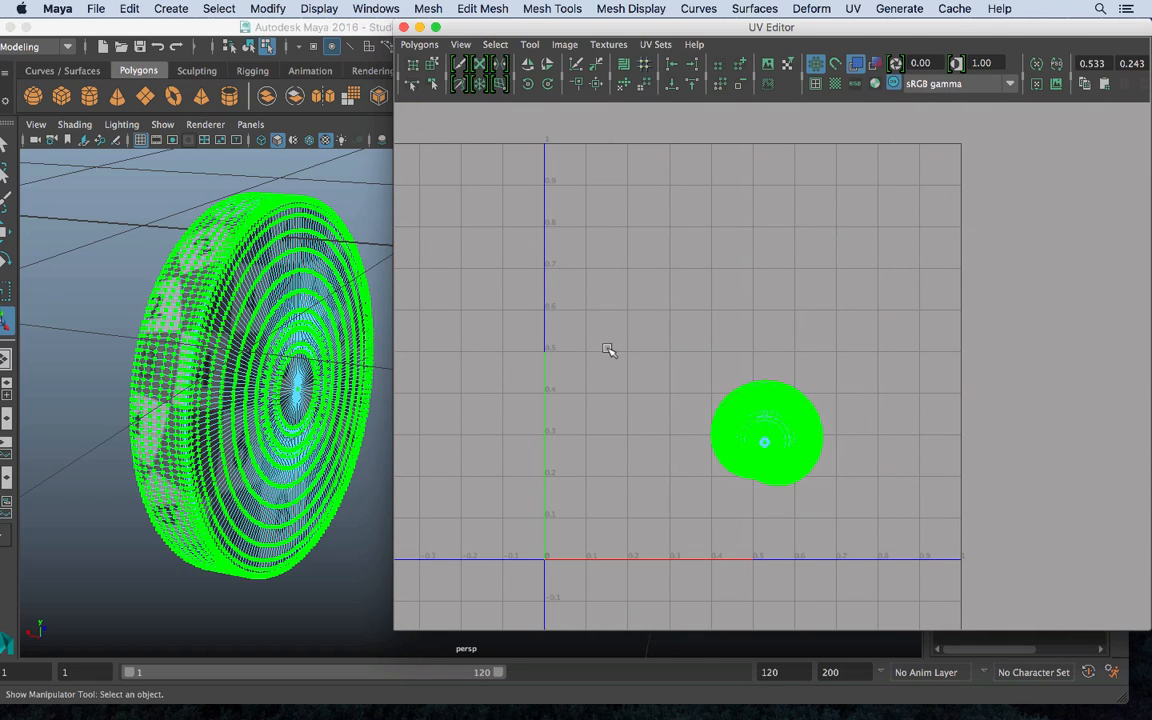
key(super+z)
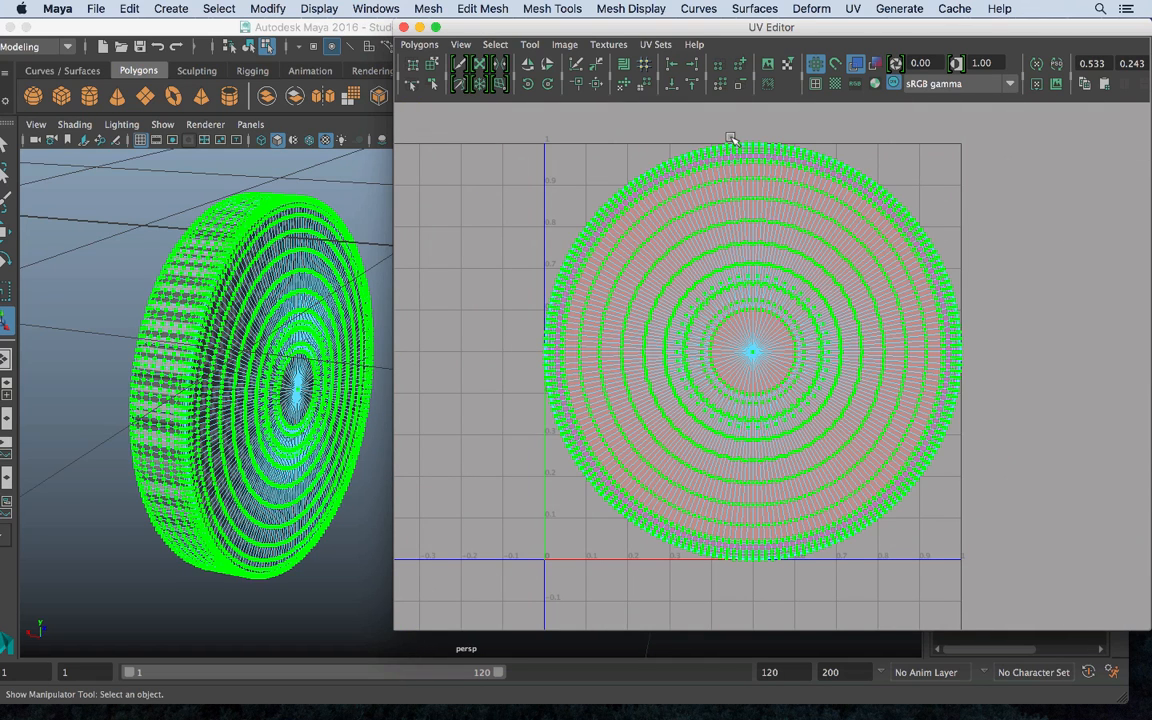
Review the solver, pinning and other settings of the Unfold UVs options, and close them without applying
shift+click(623, 88)
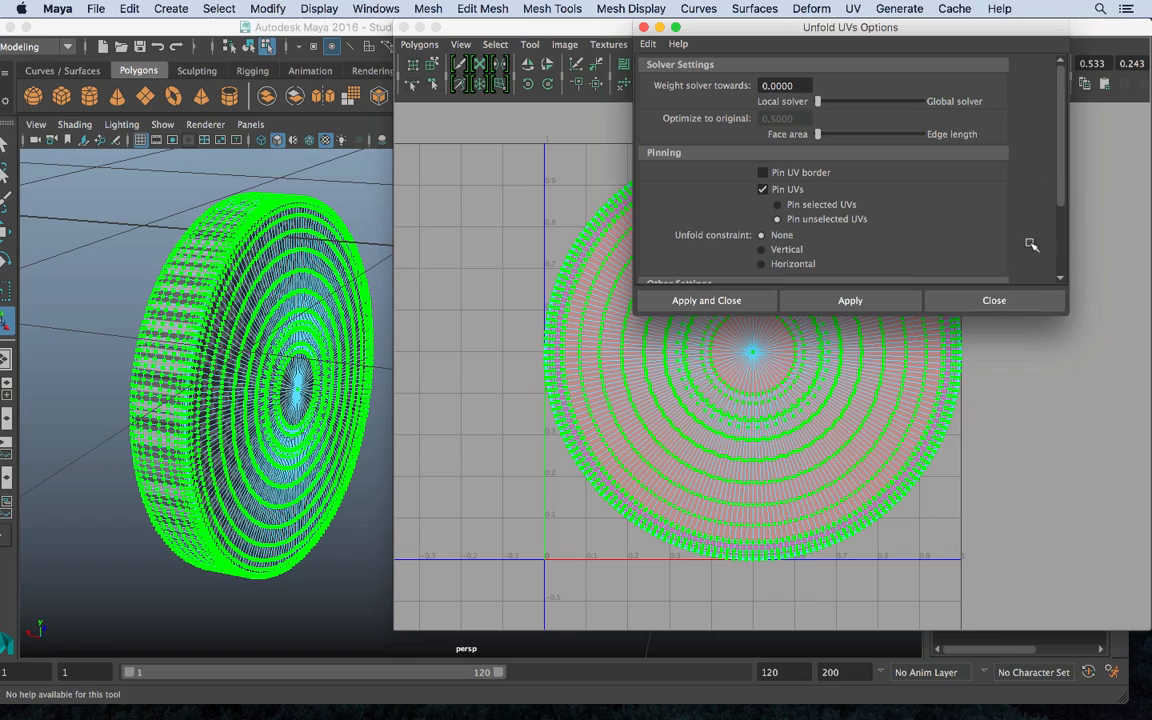
drag(1062, 167, 1042, 54)
click(994, 300)
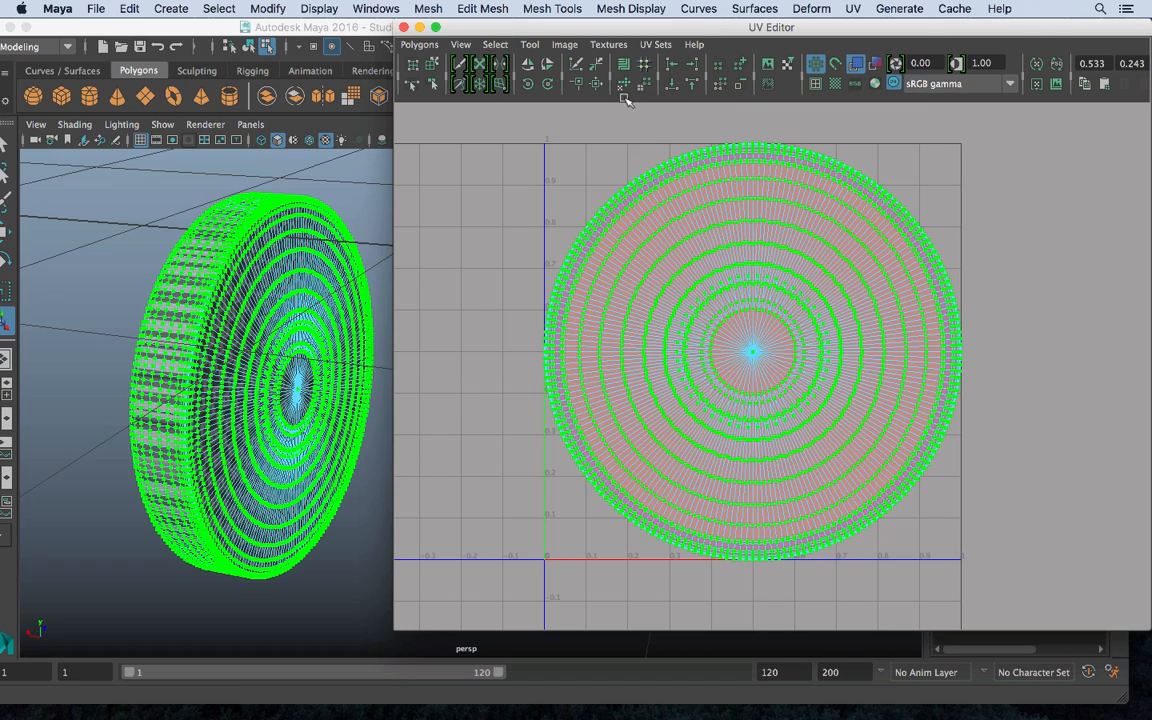
Run Unfold again on the disc's selected planar-mapped UVs
drag(645, 27, 609, 27)
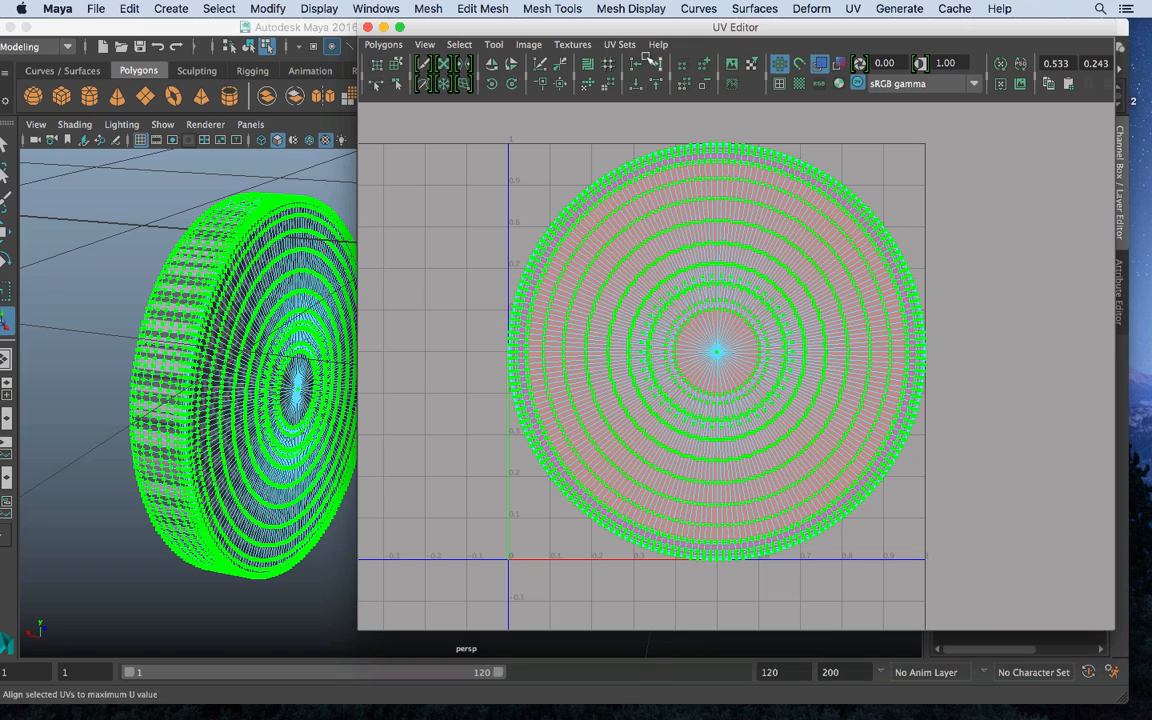
click(588, 83)
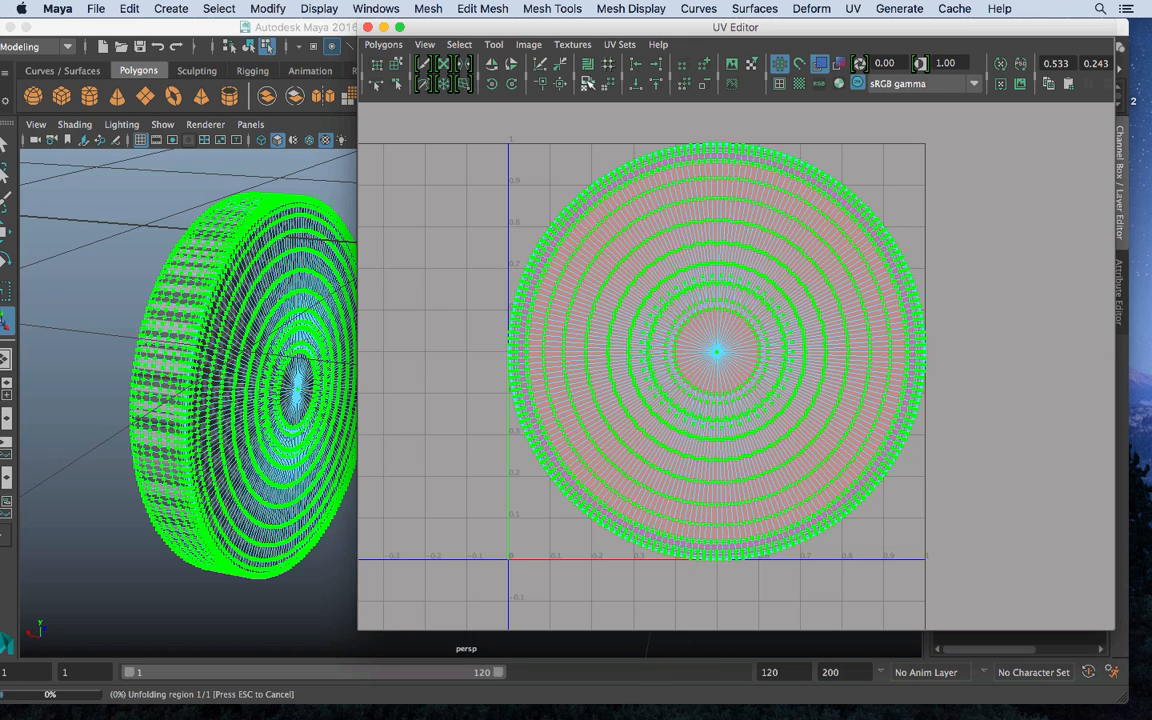
Undo the disc's last unfold and reset the Unfold UVs options to their defaults, closing them without applying
key(ctrl+z)
click(603, 97)
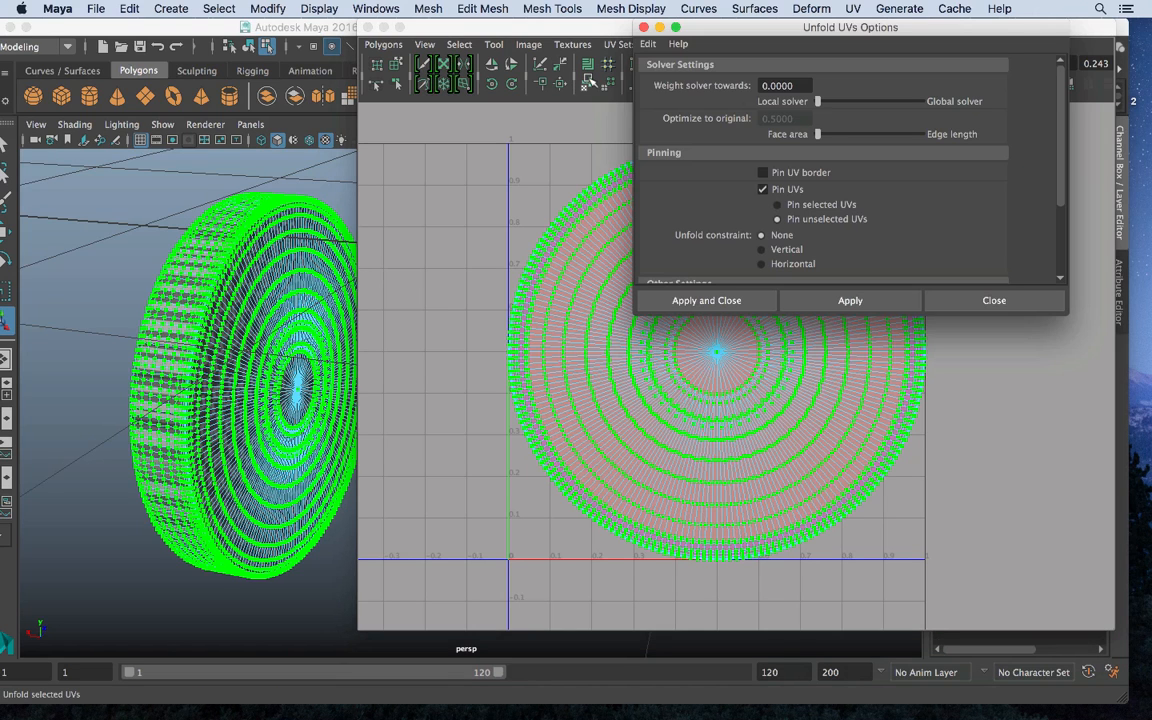
click(648, 44)
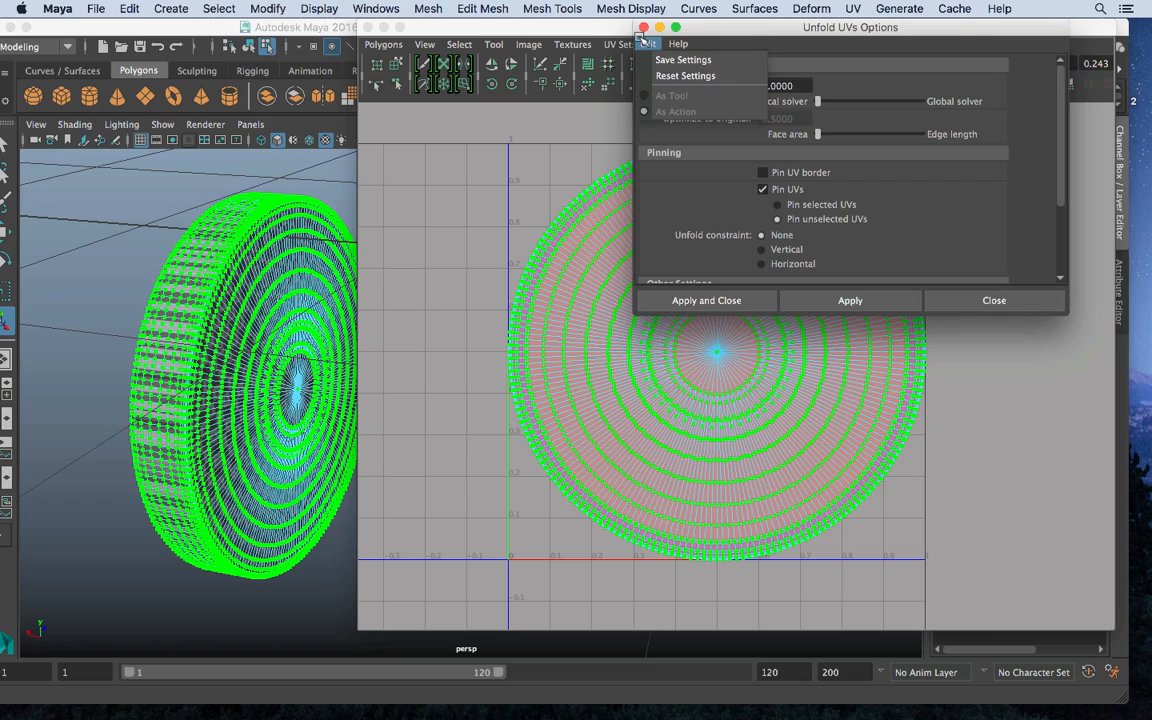
click(678, 75)
drag(1059, 175, 1060, 320)
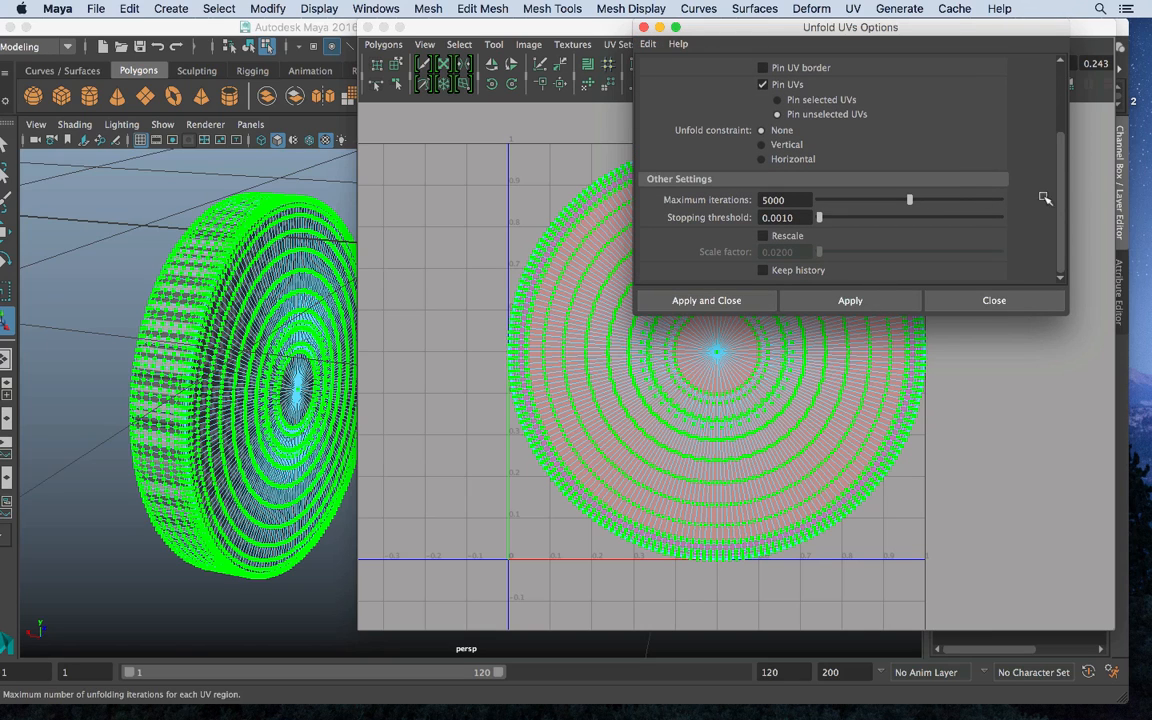
scroll(1098, 205, down, 5)
click(994, 300)
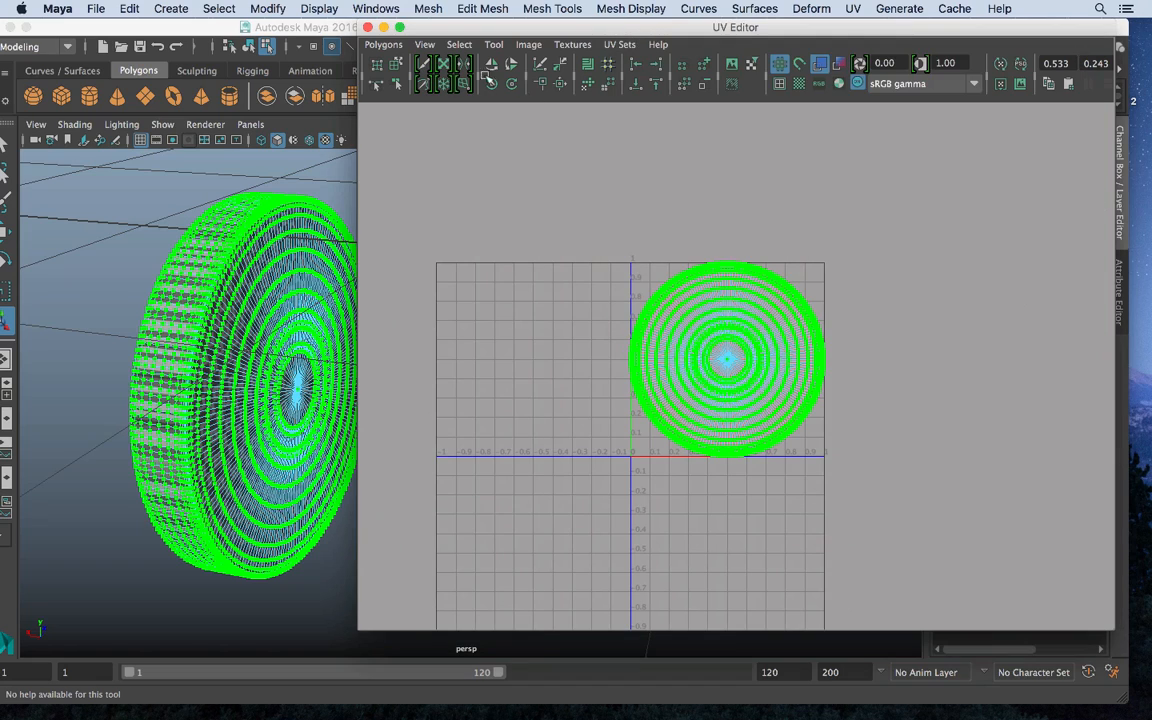
Review the solver, pinning and iteration settings of the Unfold UVs options once more and close them without applying
click(383, 44)
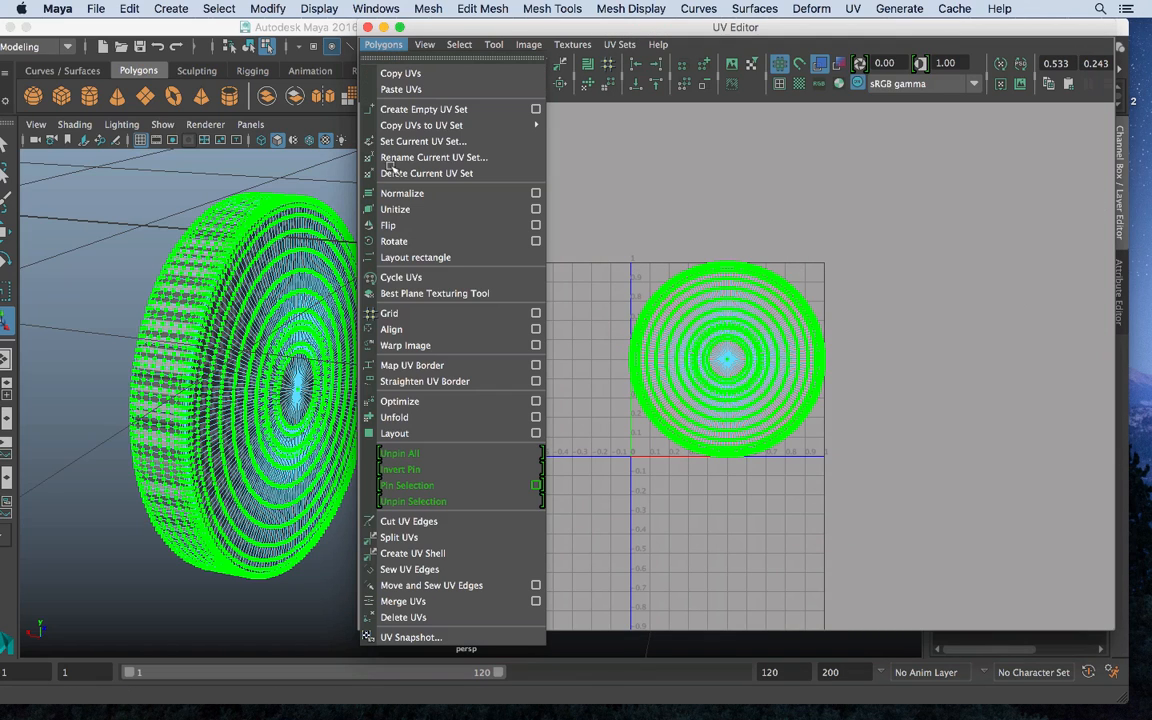
click(536, 417)
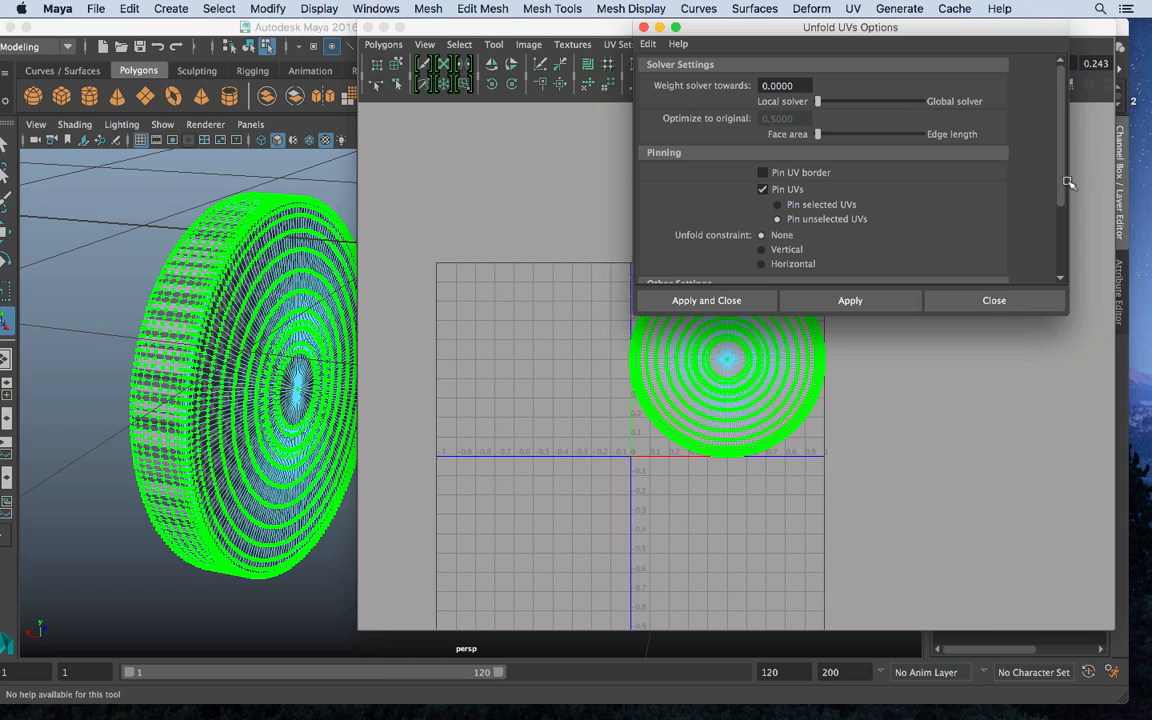
scroll(1061, 241, down, 3)
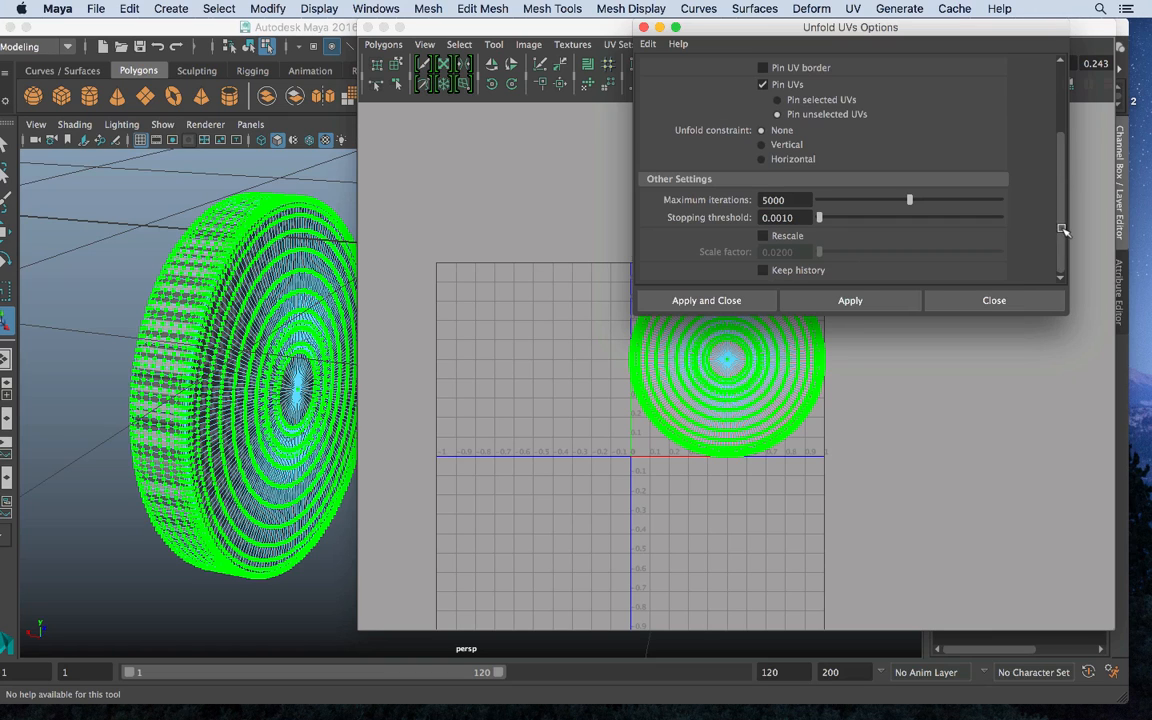
click(992, 302)
Unfold the disc's selected planar-mapped UVs in several passes with the Smooth UV tool
alt+middle_drag(681, 332, 580, 295)
alt+right_drag(580, 295, 860, 405)
alt+middle_drag(606, 265, 720, 270)
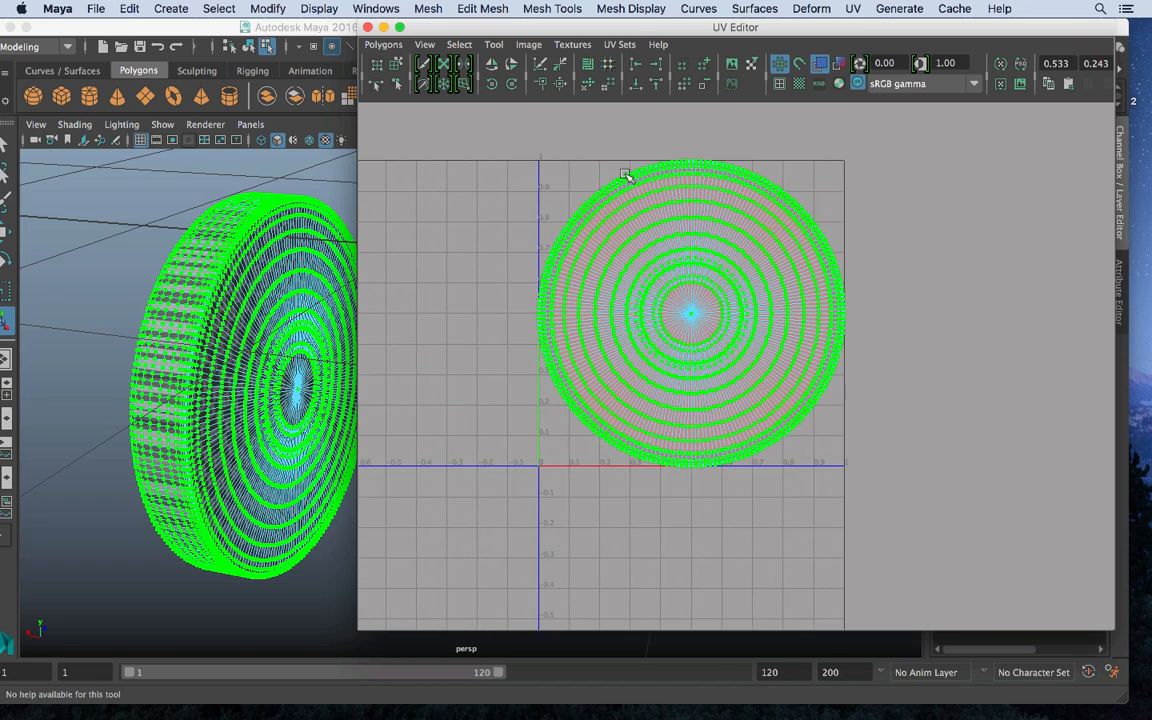
shift+right_drag(576, 140, 578, 181)
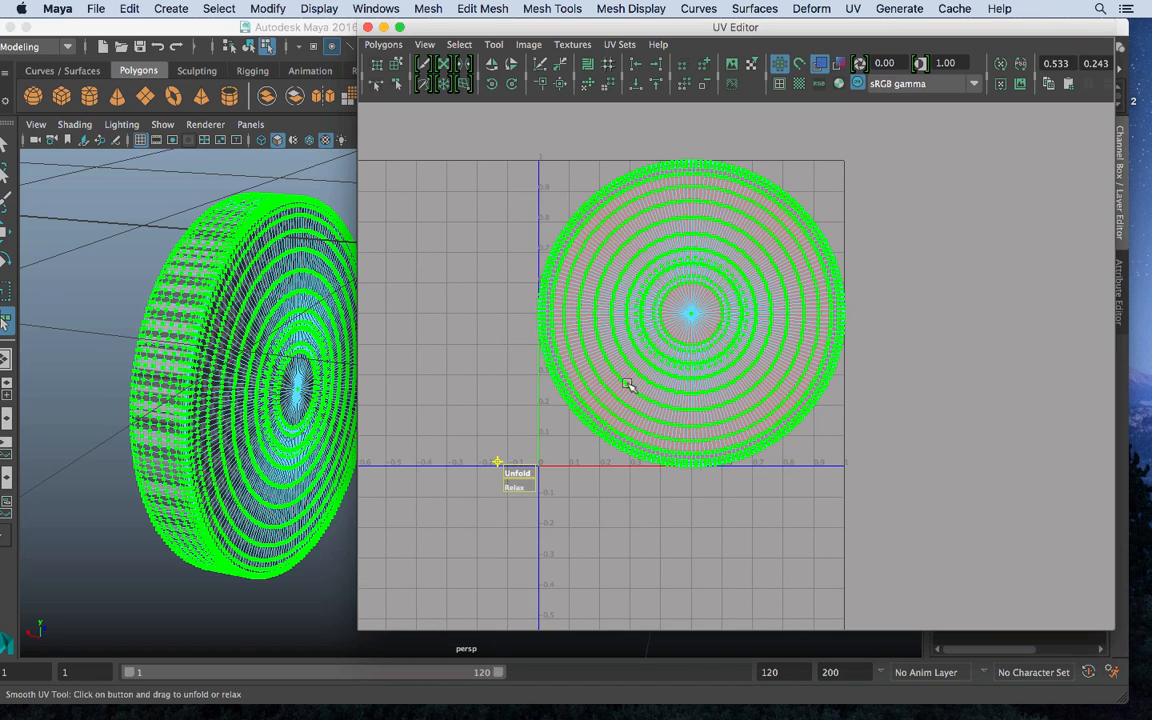
drag(528, 472, 1097, 352)
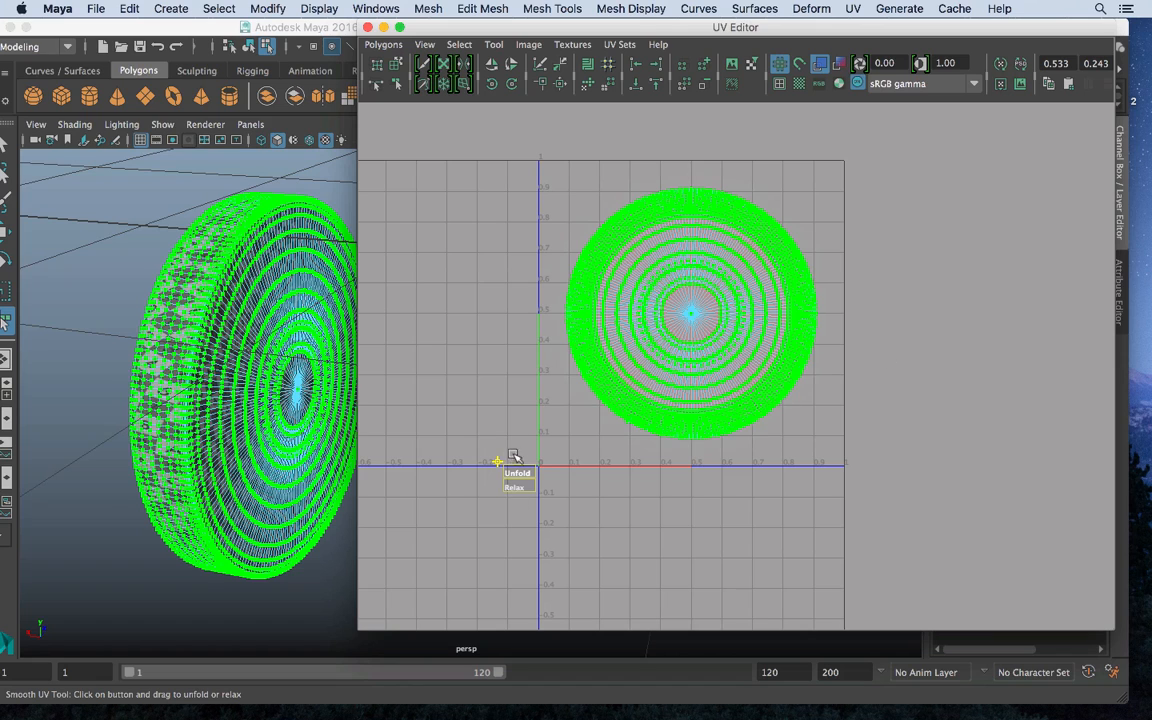
drag(517, 472, 1068, 436)
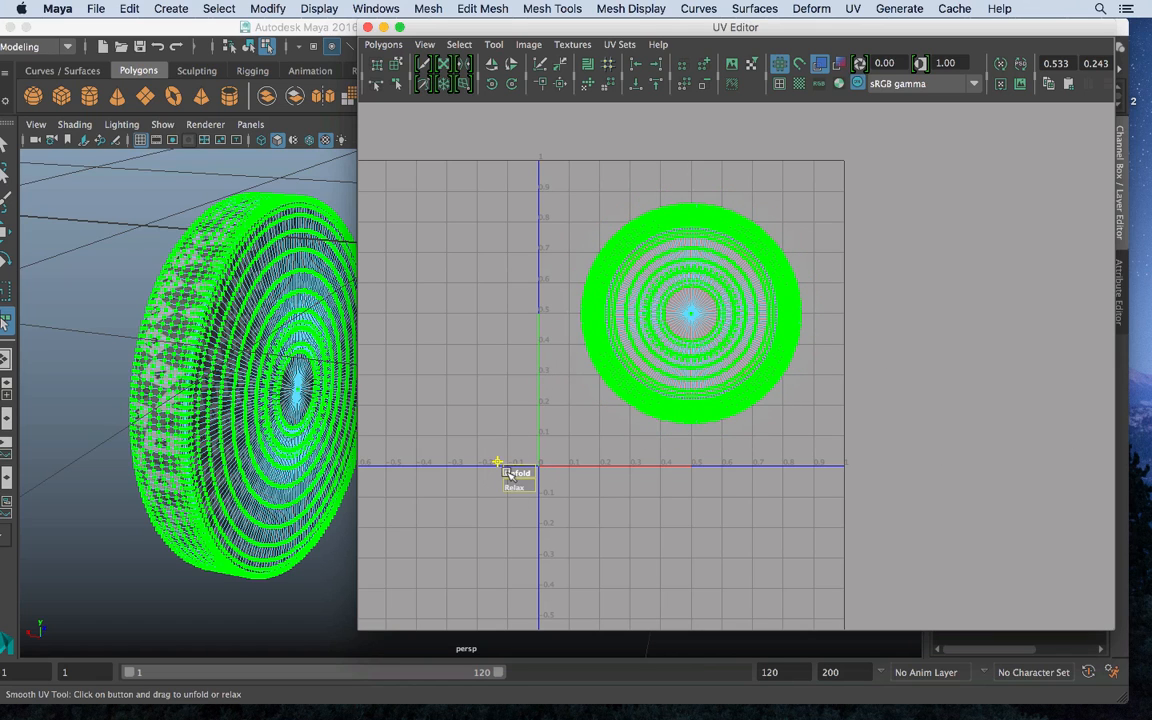
drag(580, 475, 1100, 400)
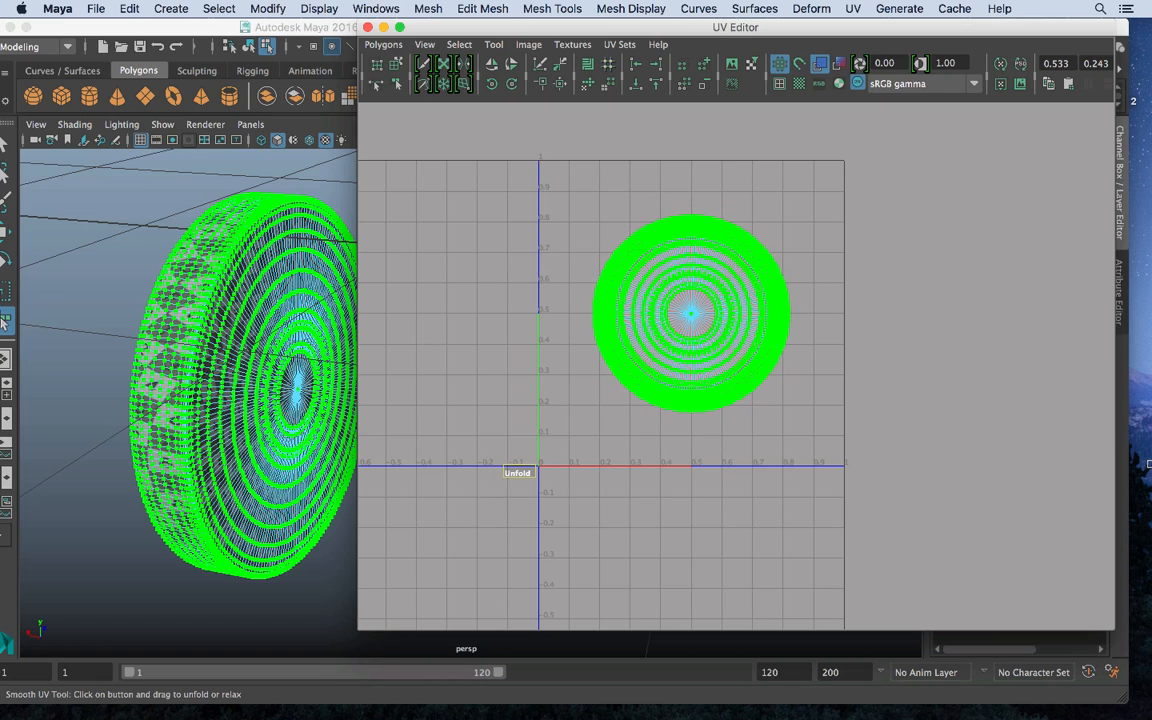
click(651, 467)
Return the disc to object mode, check the numbered checker texture on its face, and select the disc
right_drag(194, 307, 288, 204)
click(148, 226)
alt+drag(148, 226, 112, 318)
click(203, 226)
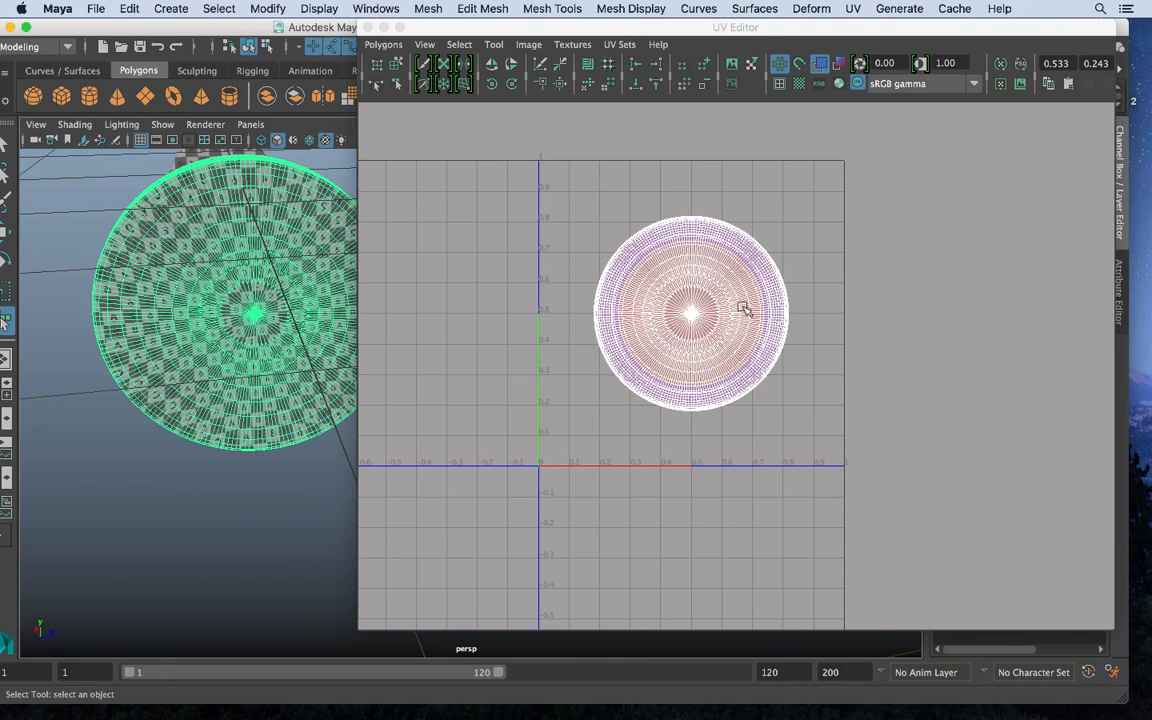
Apply Unfold UVs to the whole selected disc with the default solver and pinning options
right_click(588, 85)
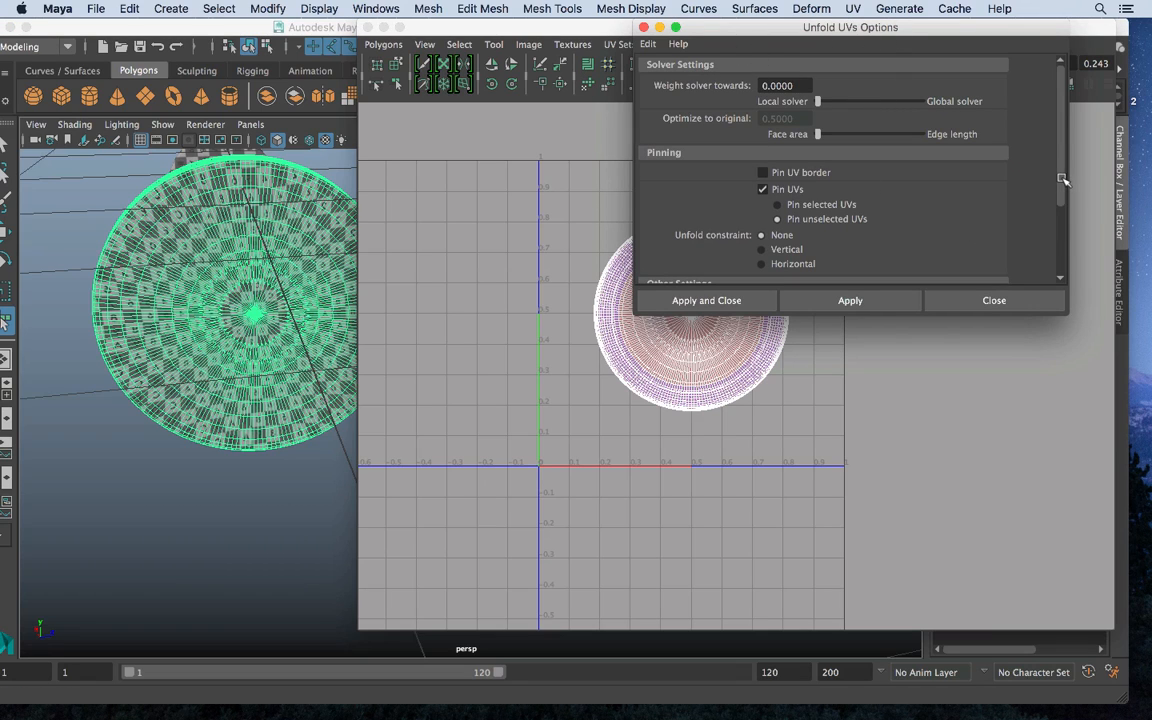
drag(1063, 179, 1058, 263)
click(706, 300)
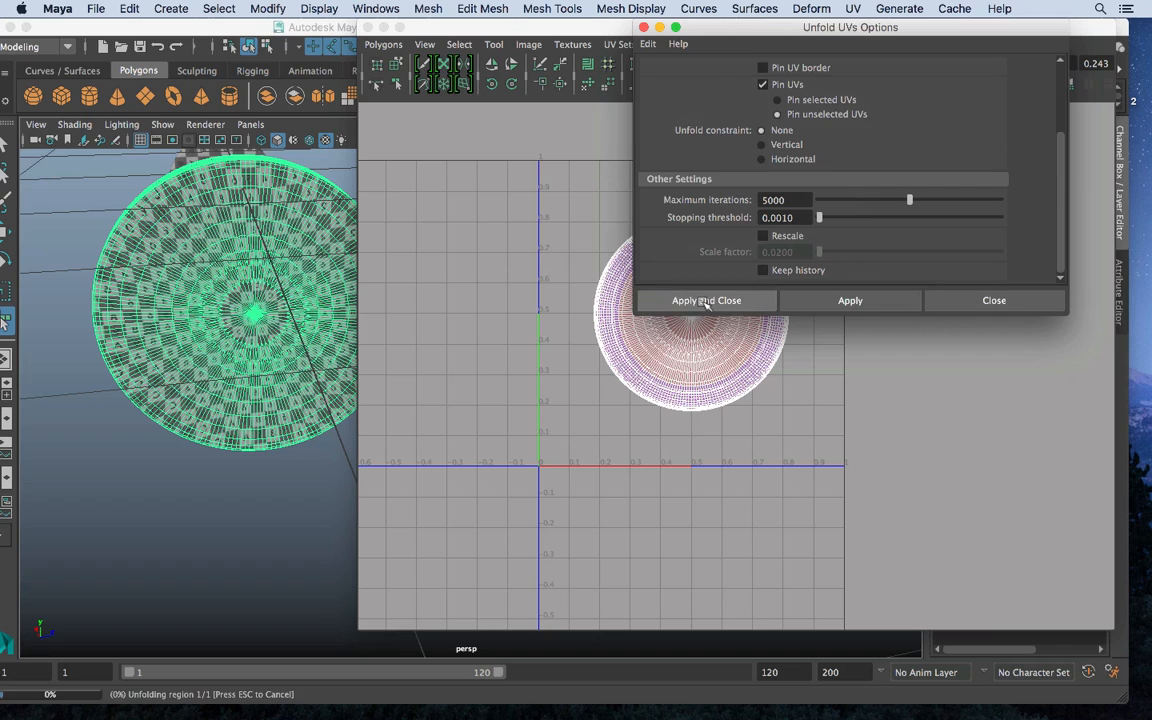
key(q)
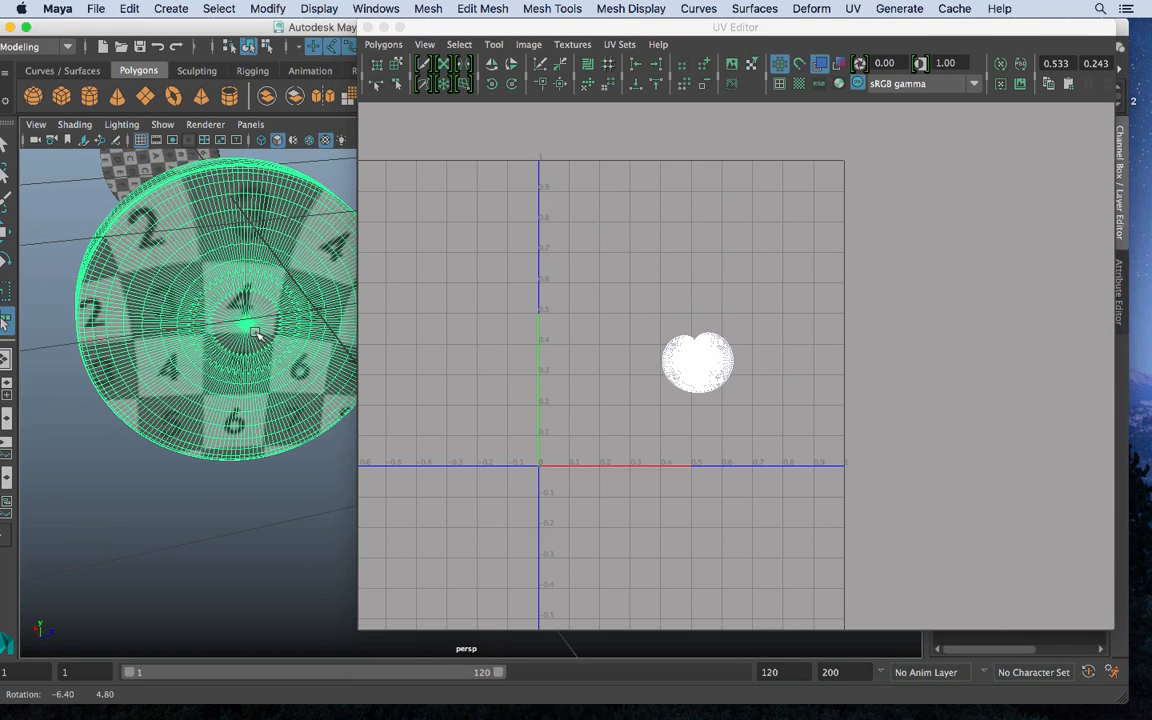
Select all of the disc's UVs, enlarge the small heart-shaped shell and move it into the upper part of the 0–1 tile
right_click(706, 361)
right_drag(706, 361, 690, 357)
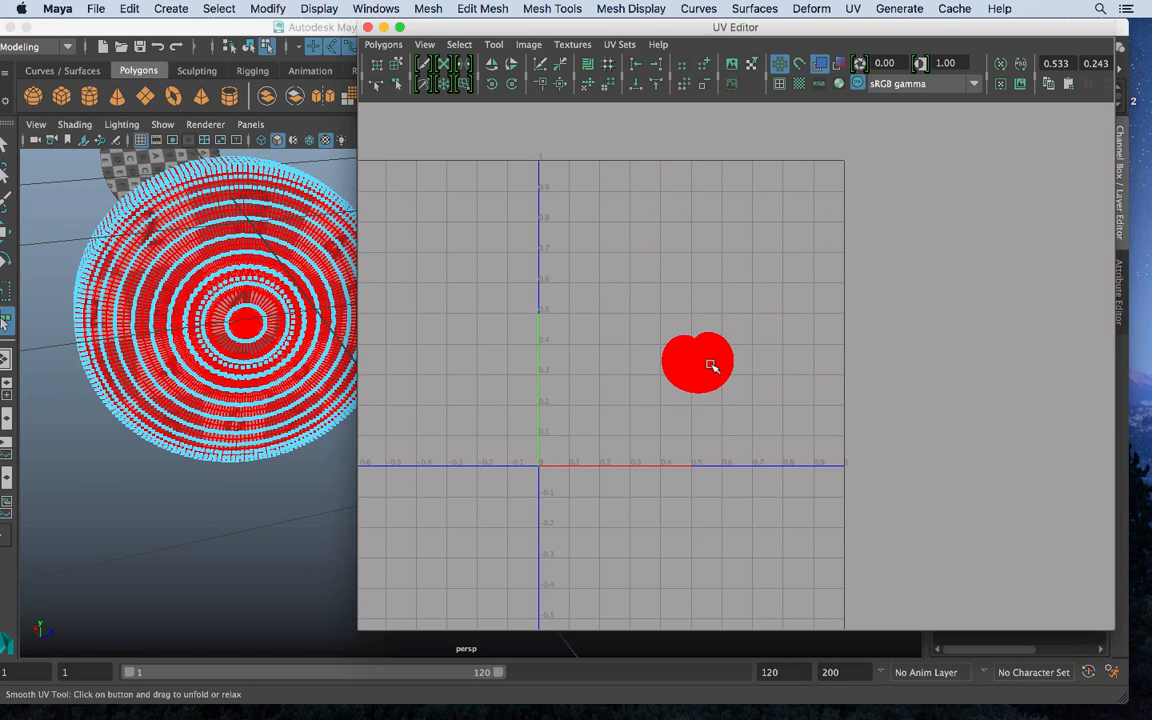
click(607, 268)
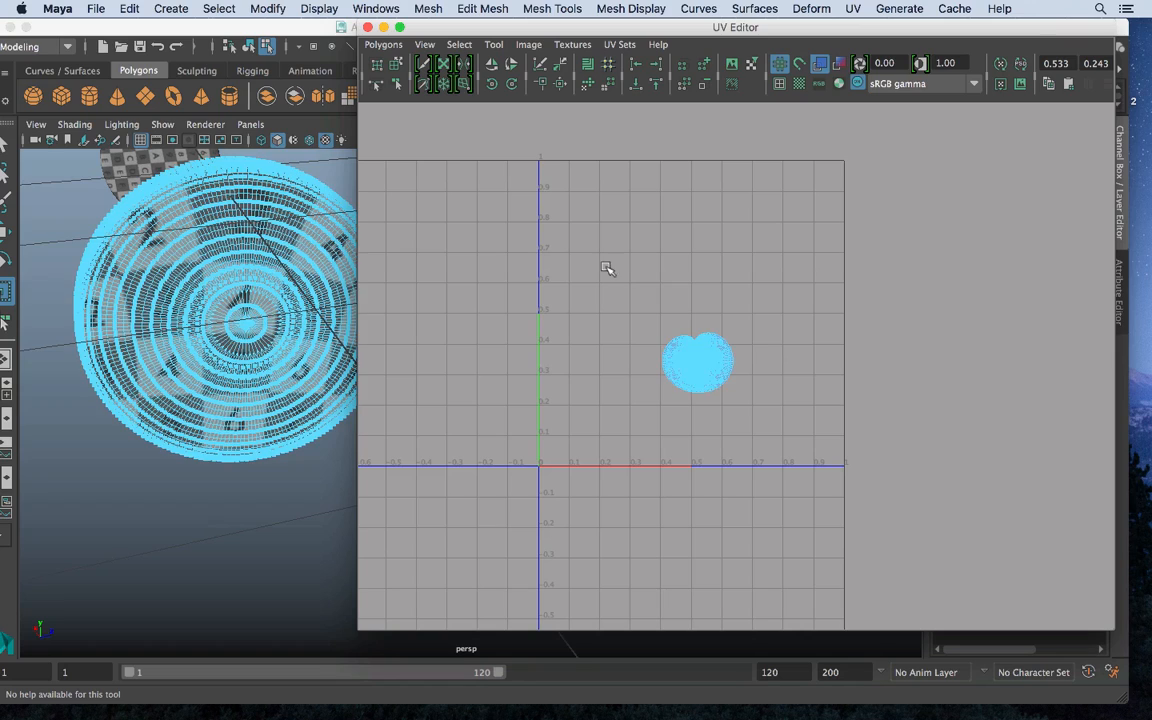
drag(737, 407, 722, 417)
drag(697, 362, 691, 275)
key(w)
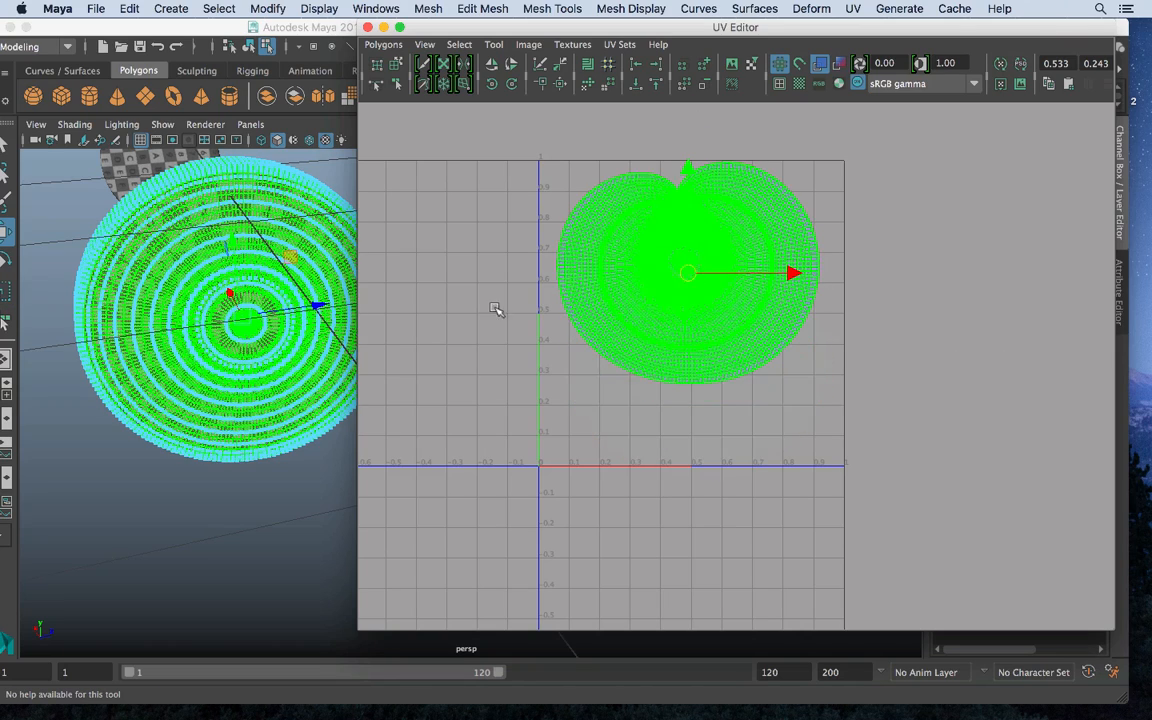
Return to object mode and inspect the checker texture across the disc's face and rim for distortion
click(257, 484)
alt+drag(185, 362, 181, 306)
right_drag(205, 225, 235, 172)
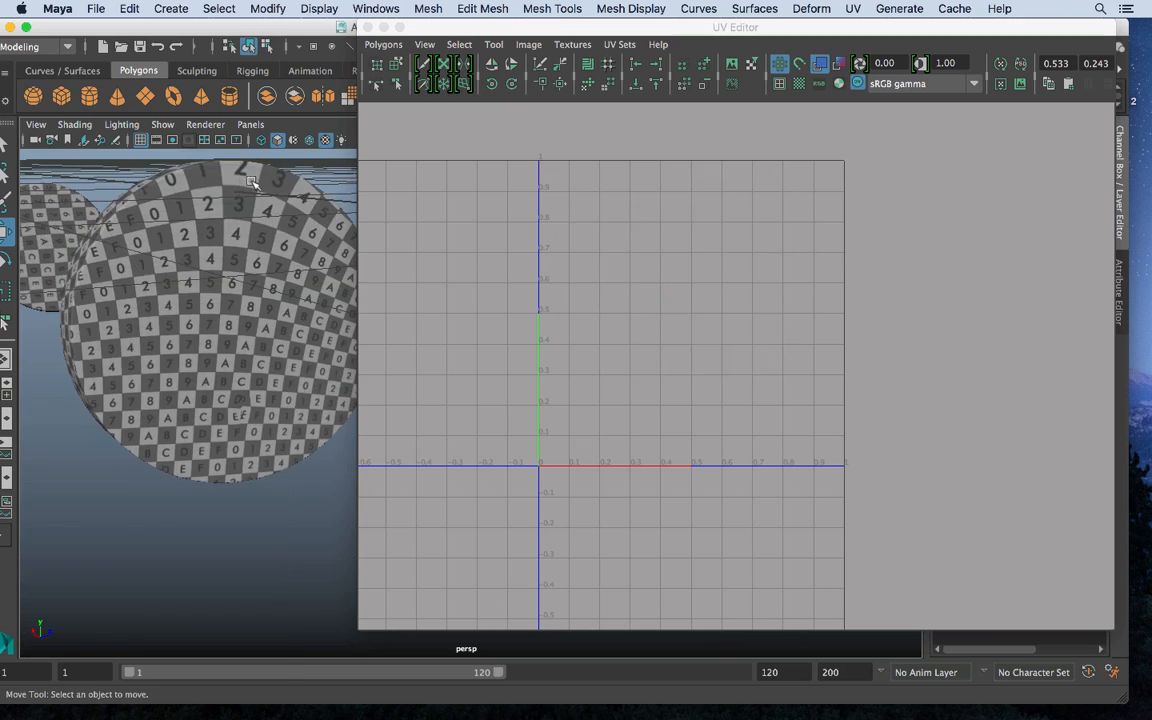
alt+drag(218, 312, 275, 292)
Select all UVs of the disc's heart-shaped shell and unfold them further with the Smooth UV tool
click(275, 292)
right_drag(707, 256, 775, 258)
drag(865, 437, 865, 437)
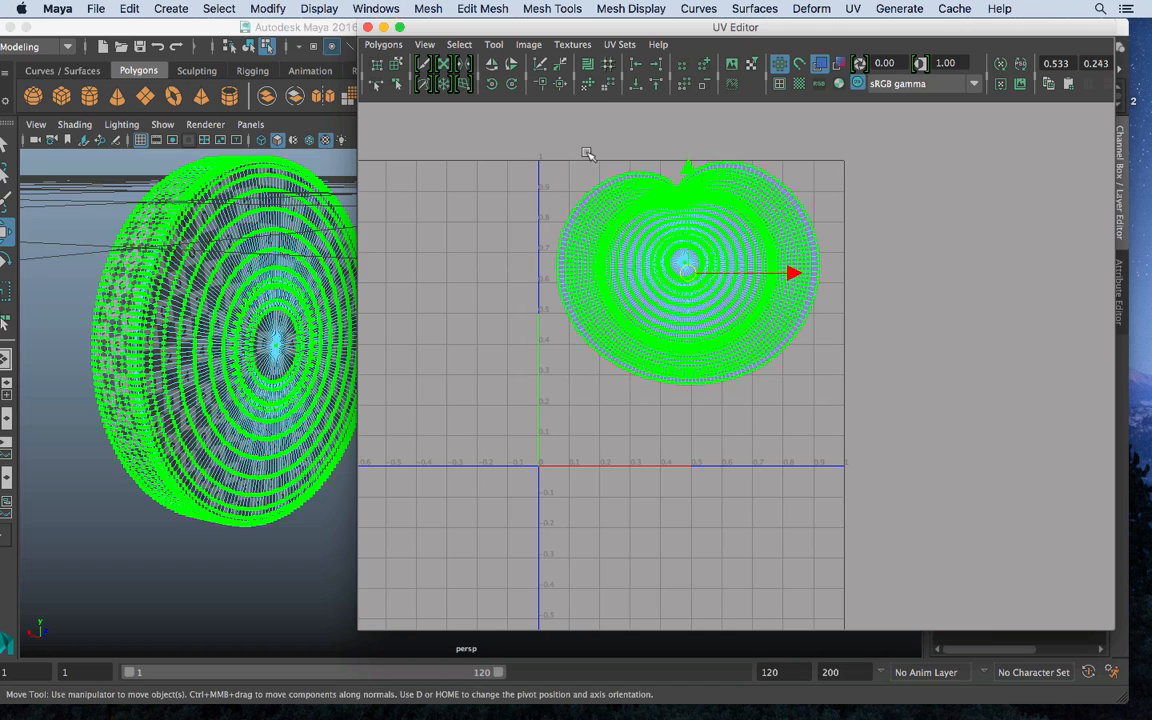
shift+right_drag(586, 152, 600, 194)
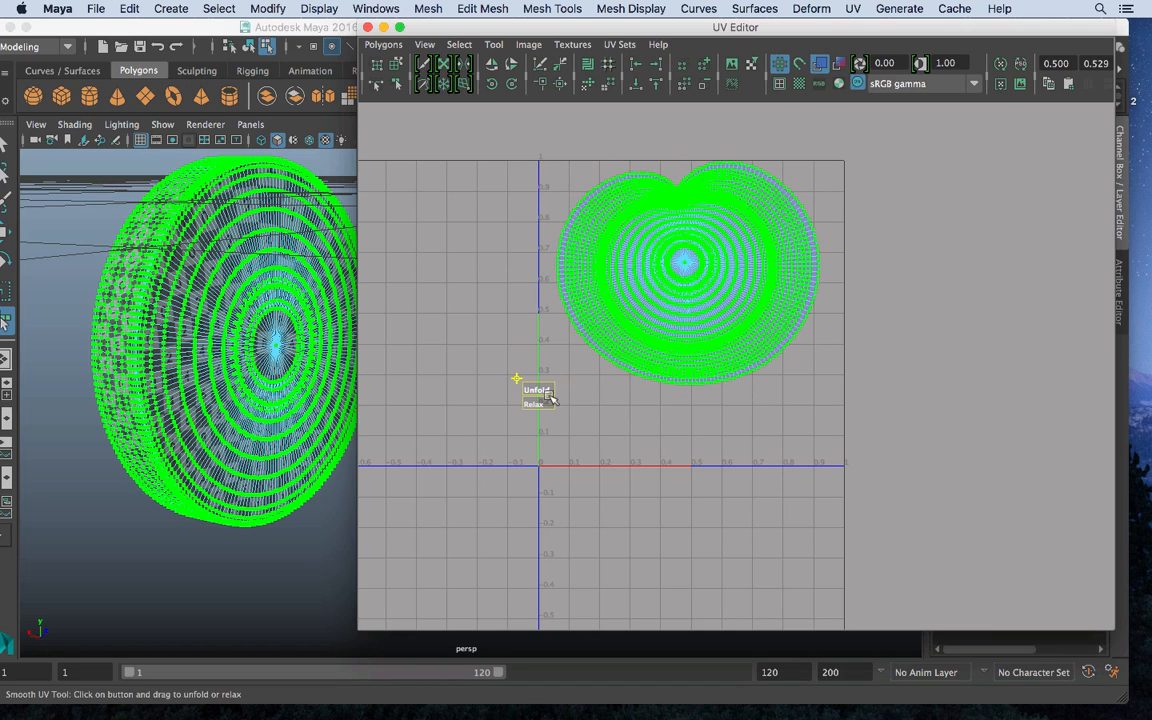
drag(565, 394, 1122, 366)
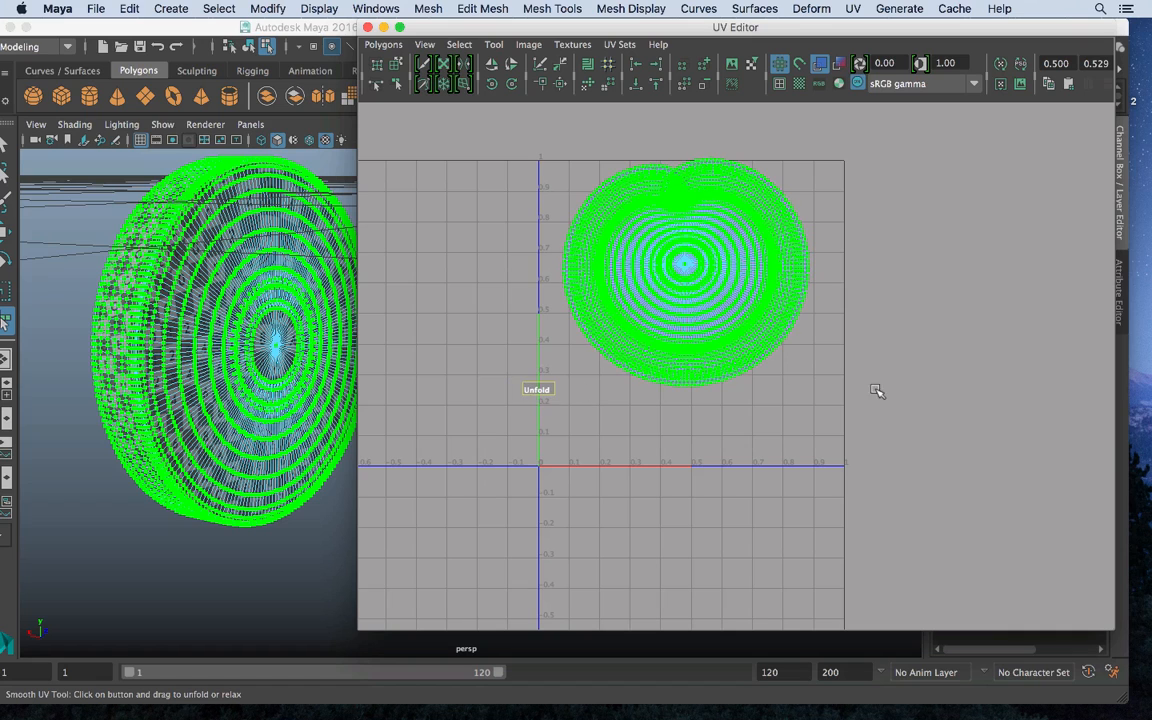
drag(536, 390, 801, 369)
Inspect the disc's checker texture and the notch at the top of its UV shell for stretching and overlaps
right_drag(146, 225, 210, 192)
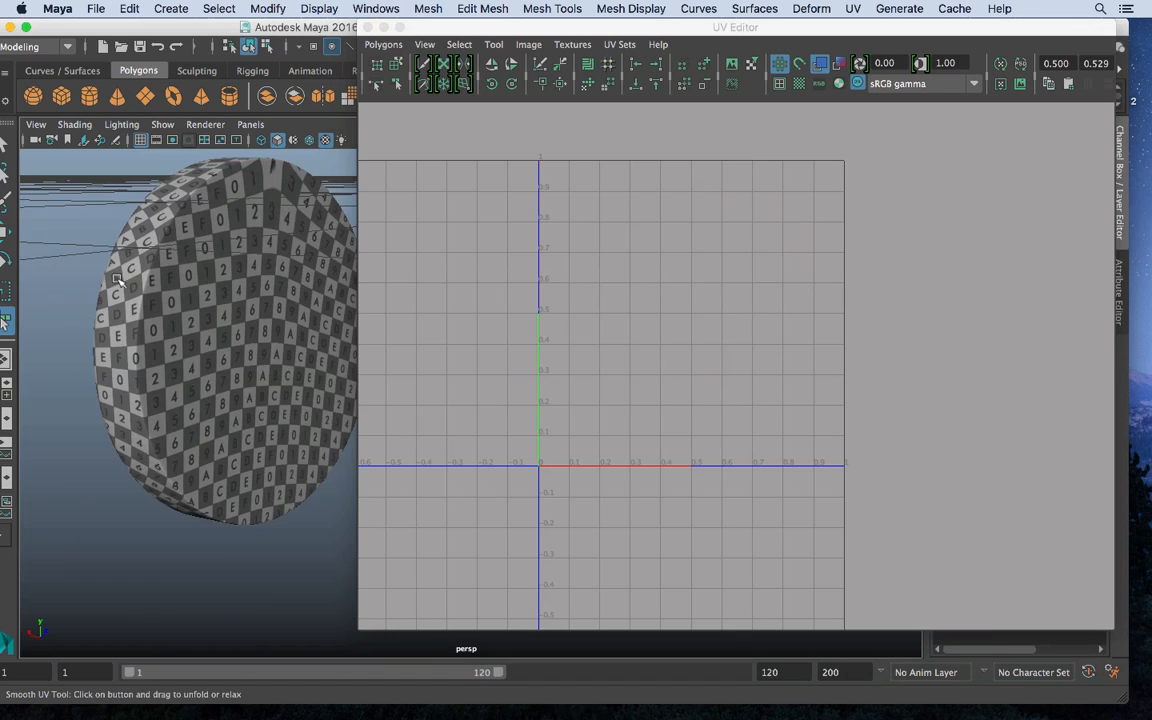
alt+drag(60, 198, 120, 263)
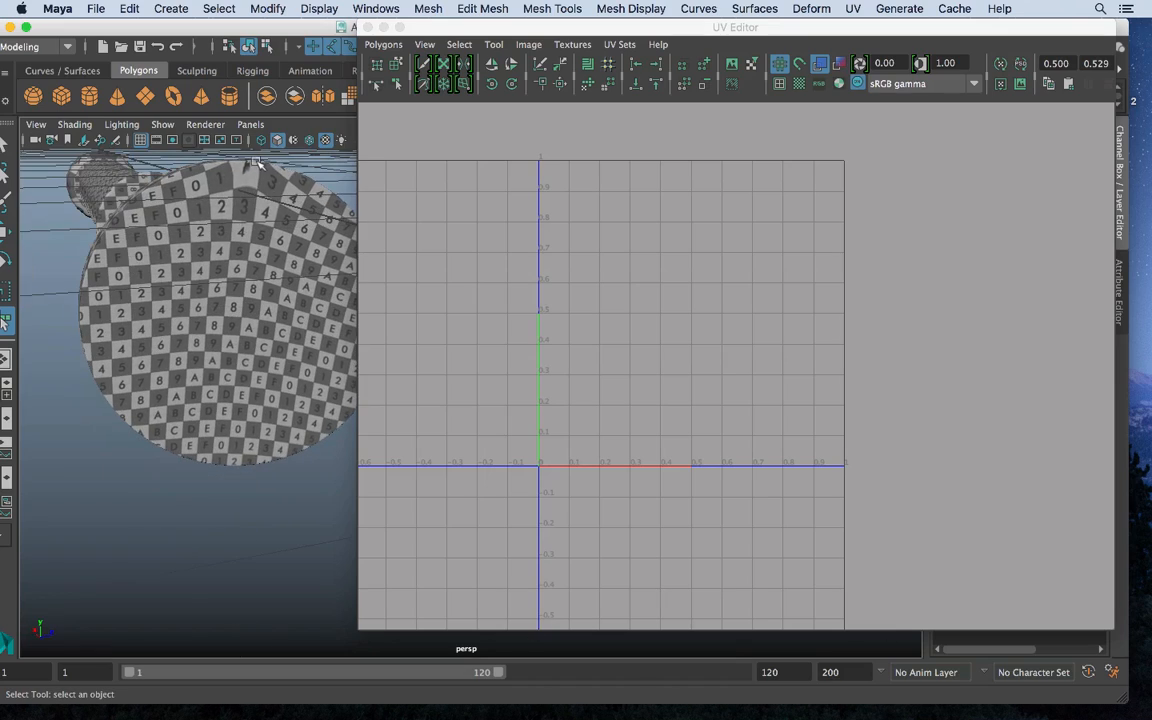
key(super+z)
key(super+z)
key(super+z)
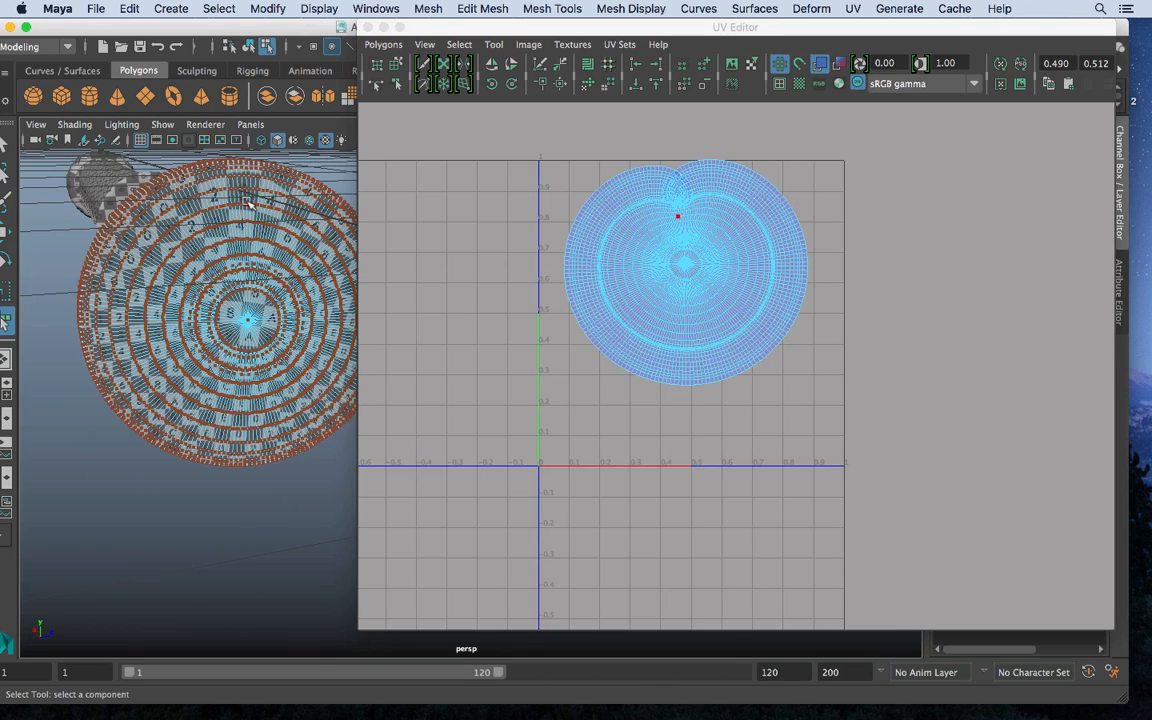
right_drag(247, 202, 311, 178)
click(242, 181)
scroll(800, 247, up, 1)
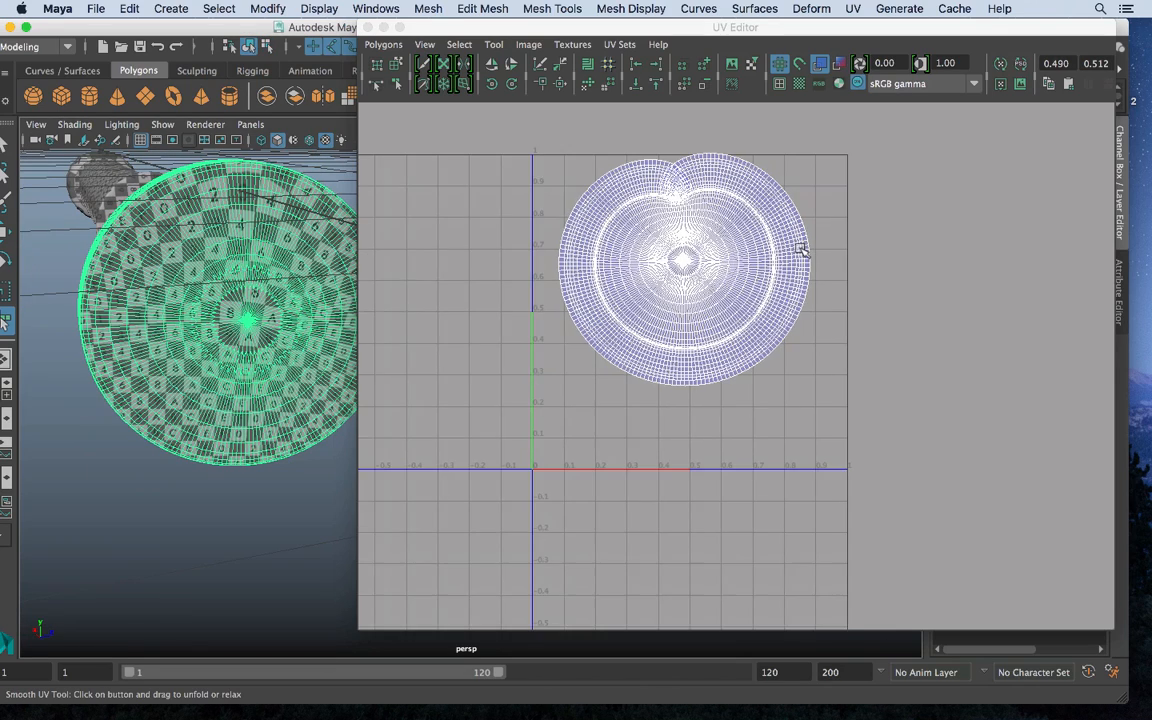
scroll(802, 250, up, 5)
scroll(798, 249, down, 5)
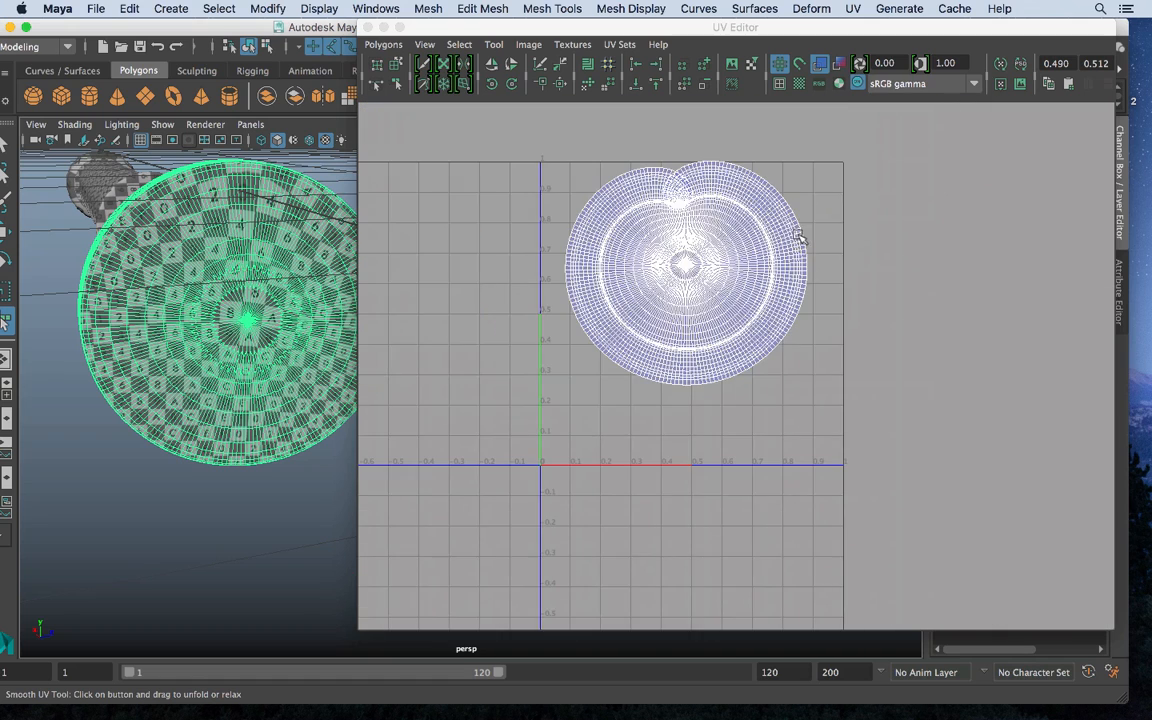
scroll(806, 228, down, 3)
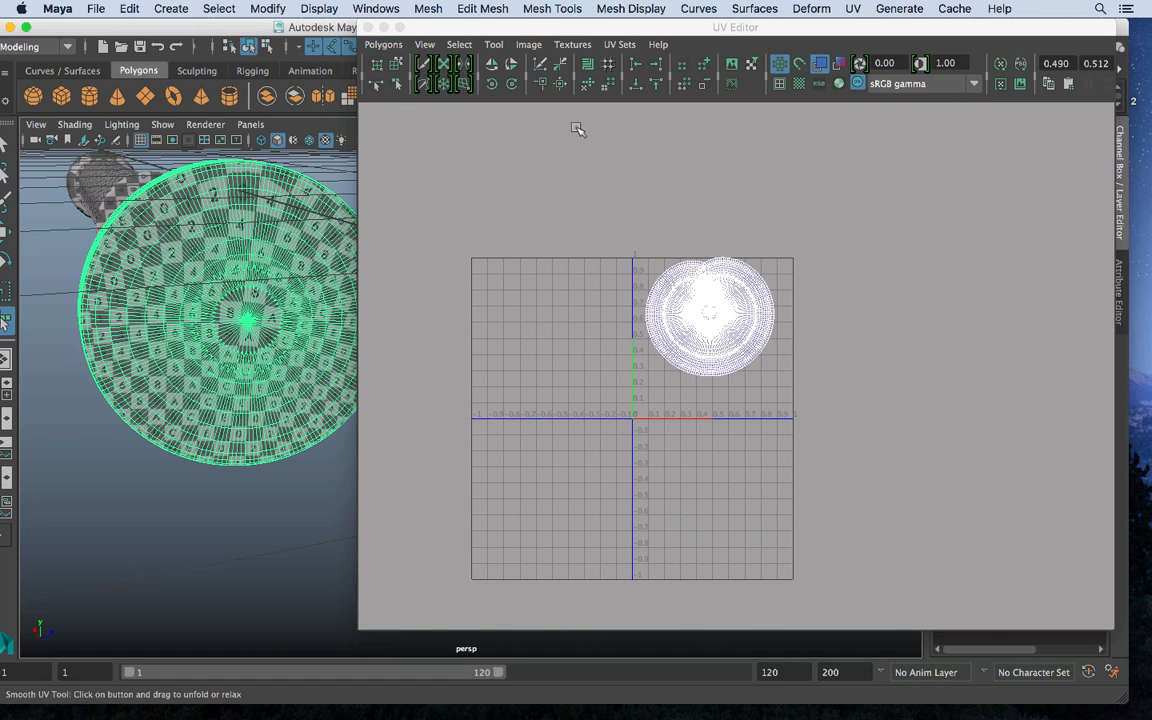
Undo the Smooth UV edits, scaling and Unfold that produced the disc's heart-shaped shell
right_drag(160, 207, 292, 150)
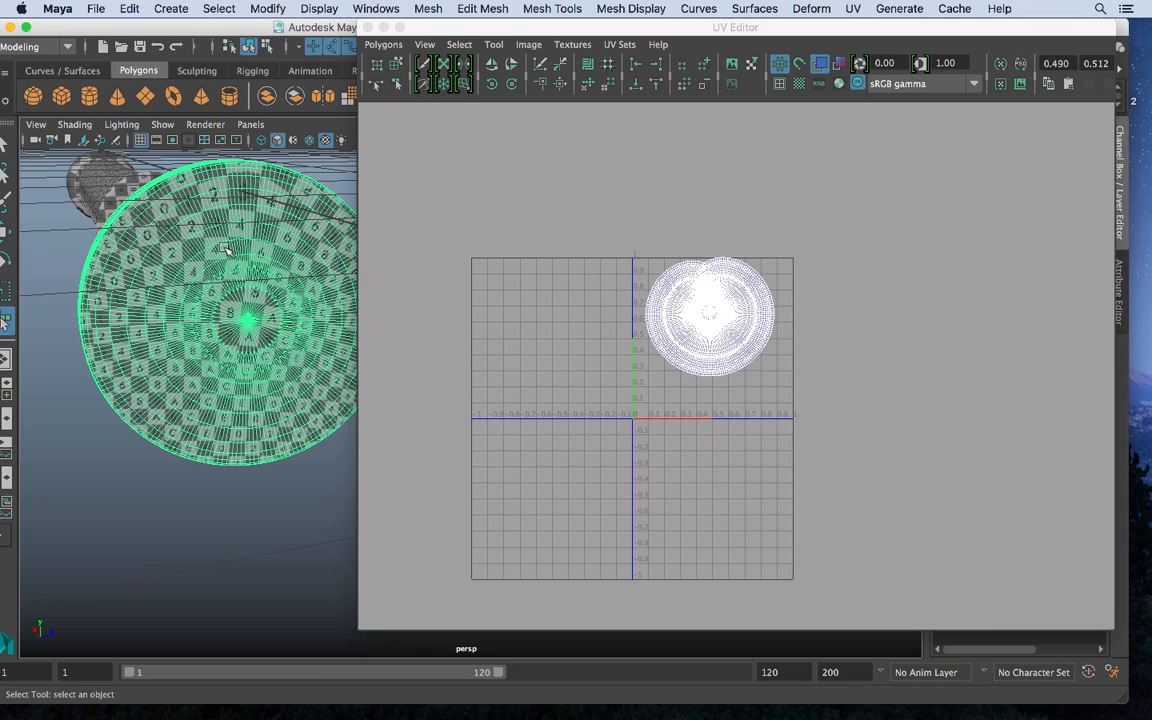
click(438, 279)
key(super+z)
key(super+z)
key(super+z)
key(super+z)
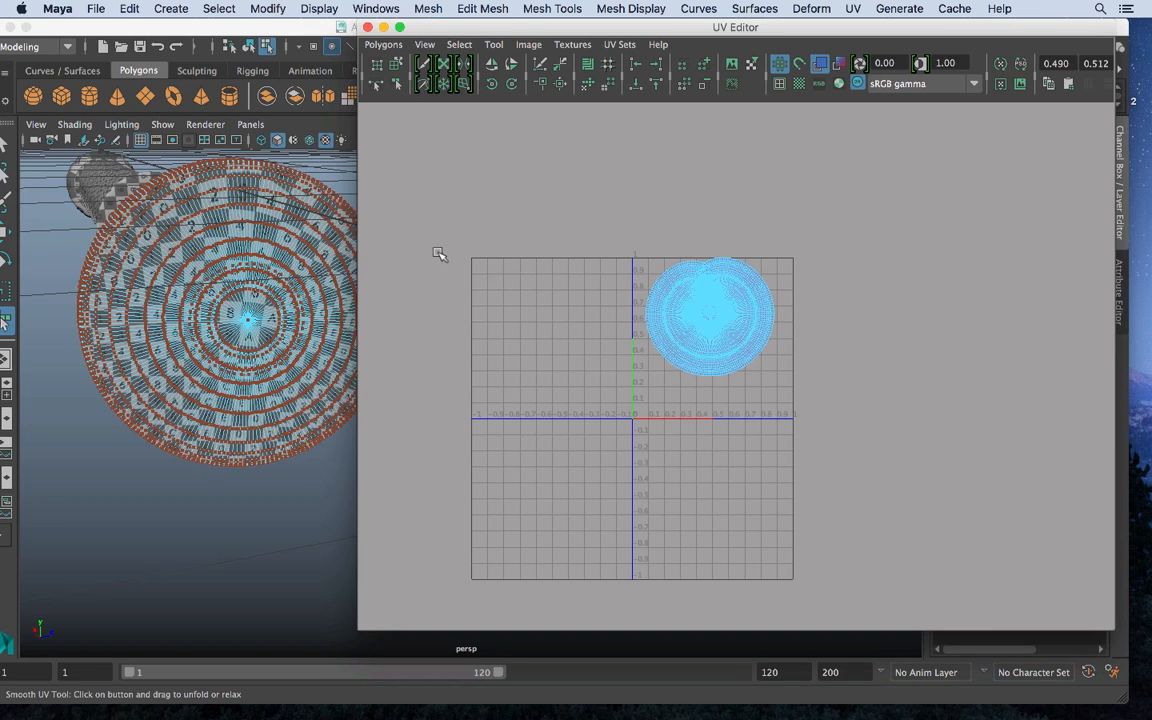
key(super+z)
key(super+z)
key(super+z)
key(super+z)
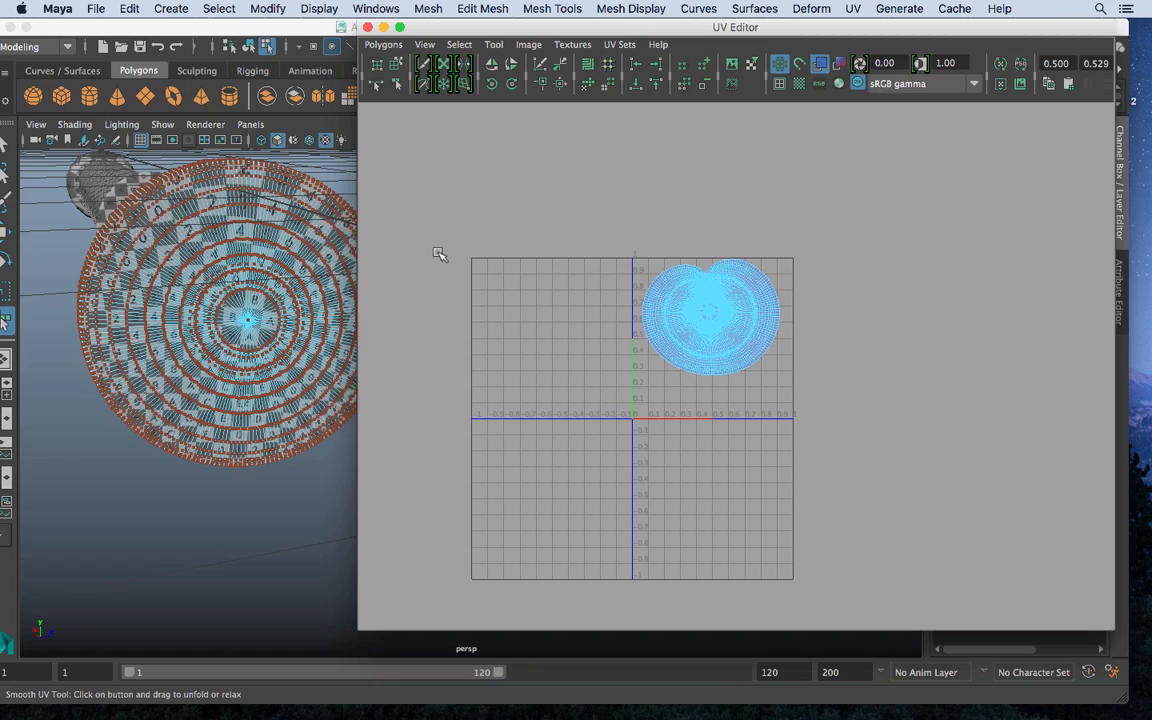
key(super+z)
key(super+z)
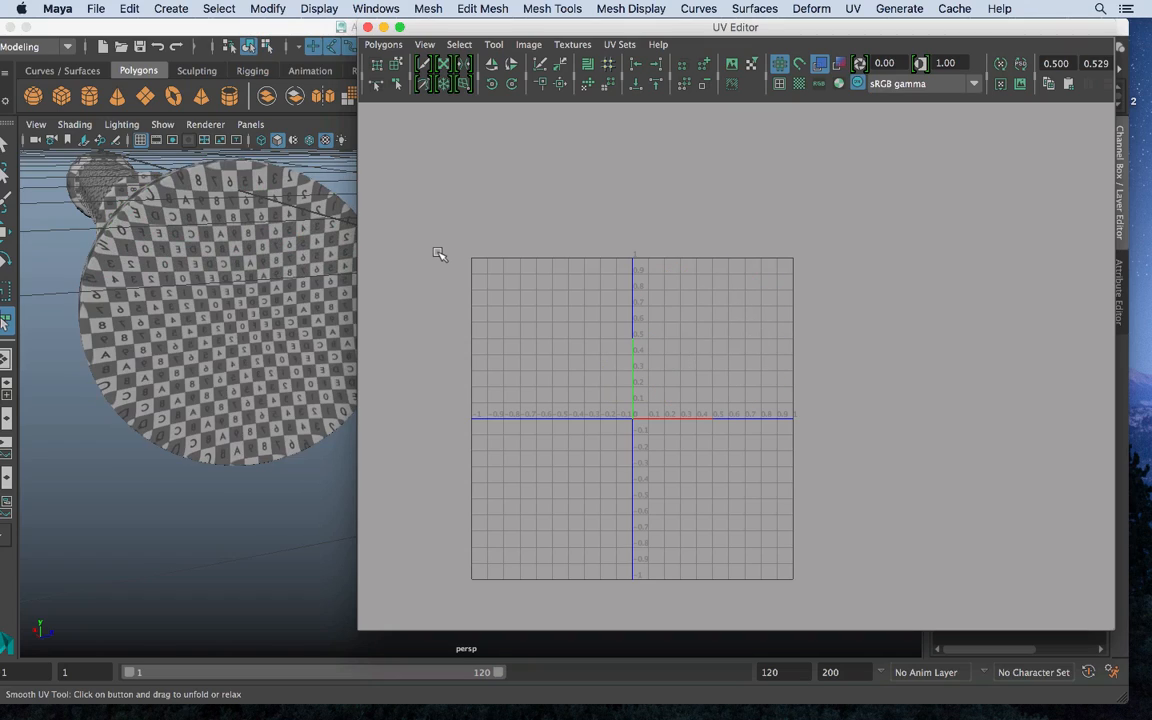
Undo the earlier Smooth UV passes too, going back to the disc's planar-mapped layout in object mode with nothing selected
key(shift+z)
key(shift+z)
key(shift+z)
key(shift+z)
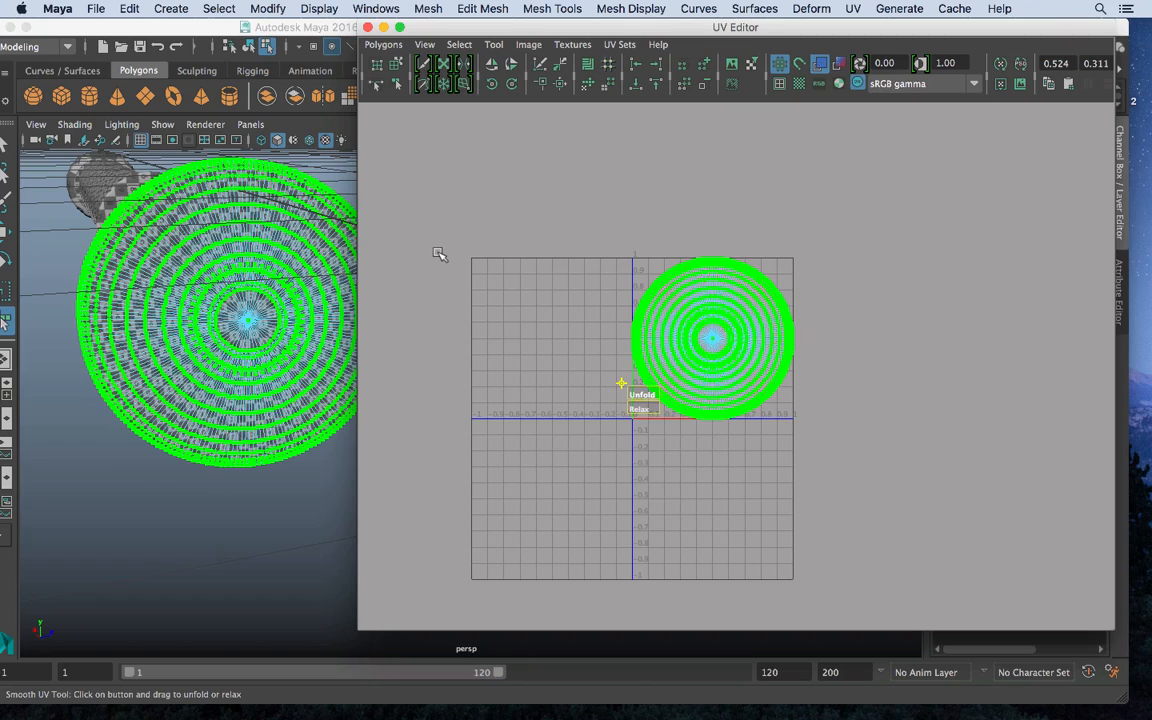
key(super+z)
key(super+z)
key(super+z)
key(super+z)
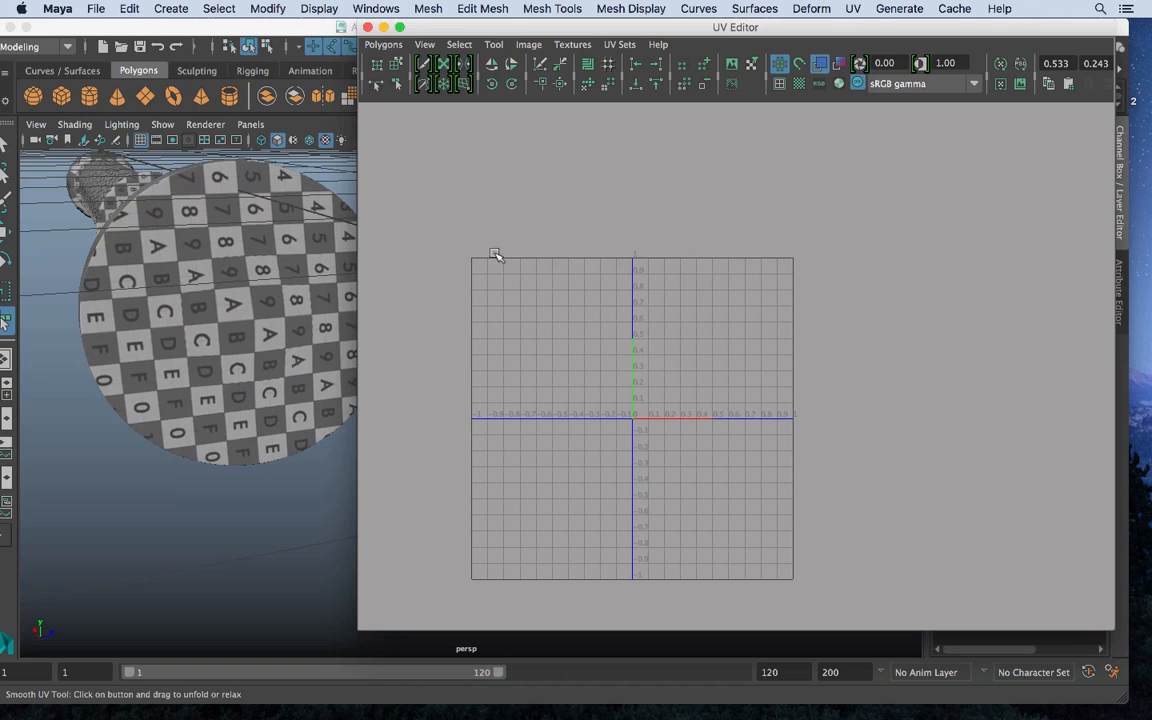
Select the UVs of the disc's round cap shell and move the shell outside the UV grid, above its upper-right corner
click(206, 246)
alt+drag(206, 246, 182, 273)
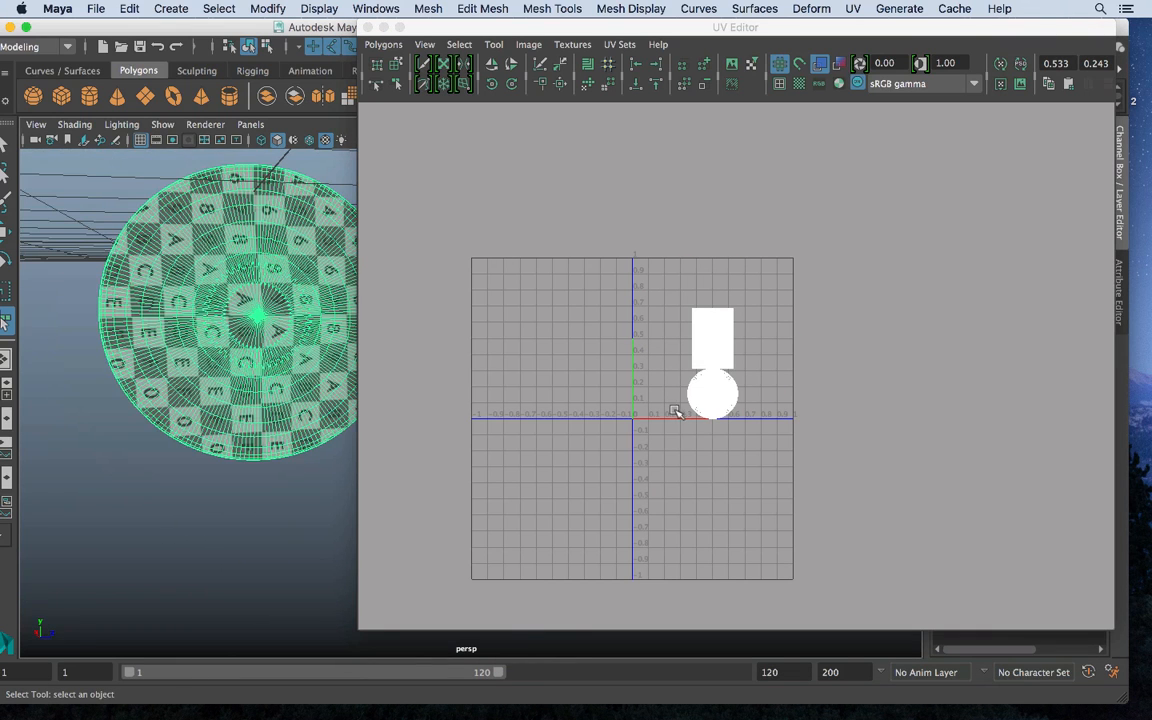
right_drag(676, 413, 719, 400)
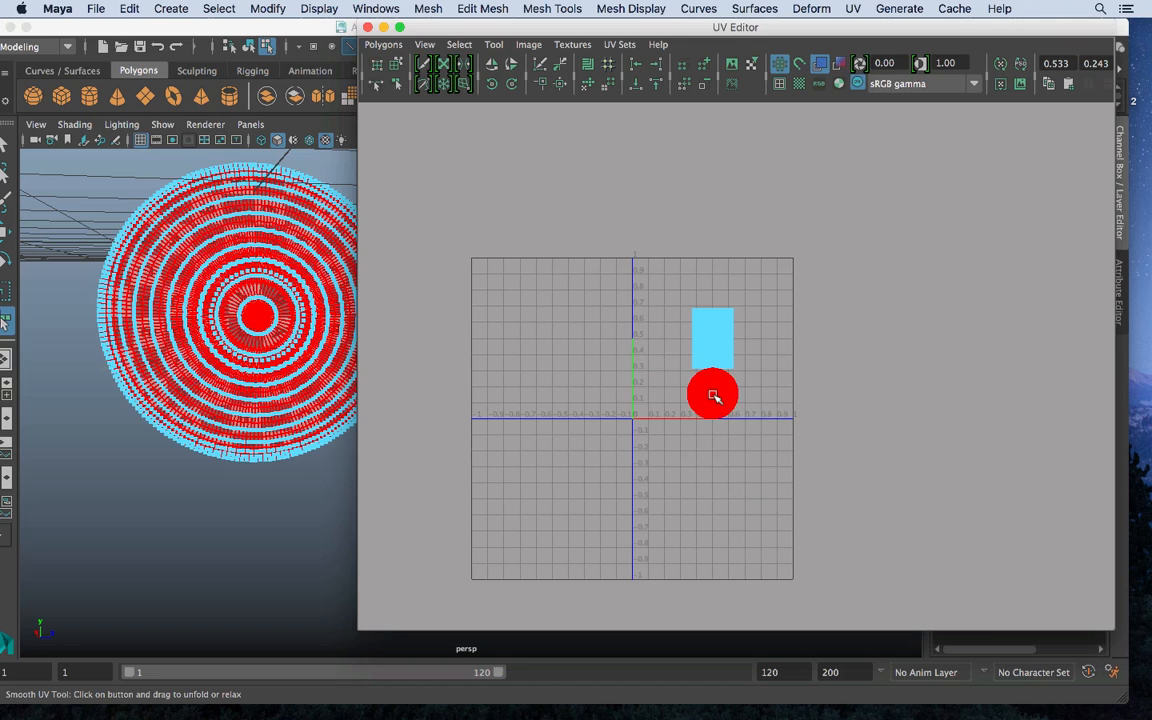
key(w)
click(714, 388)
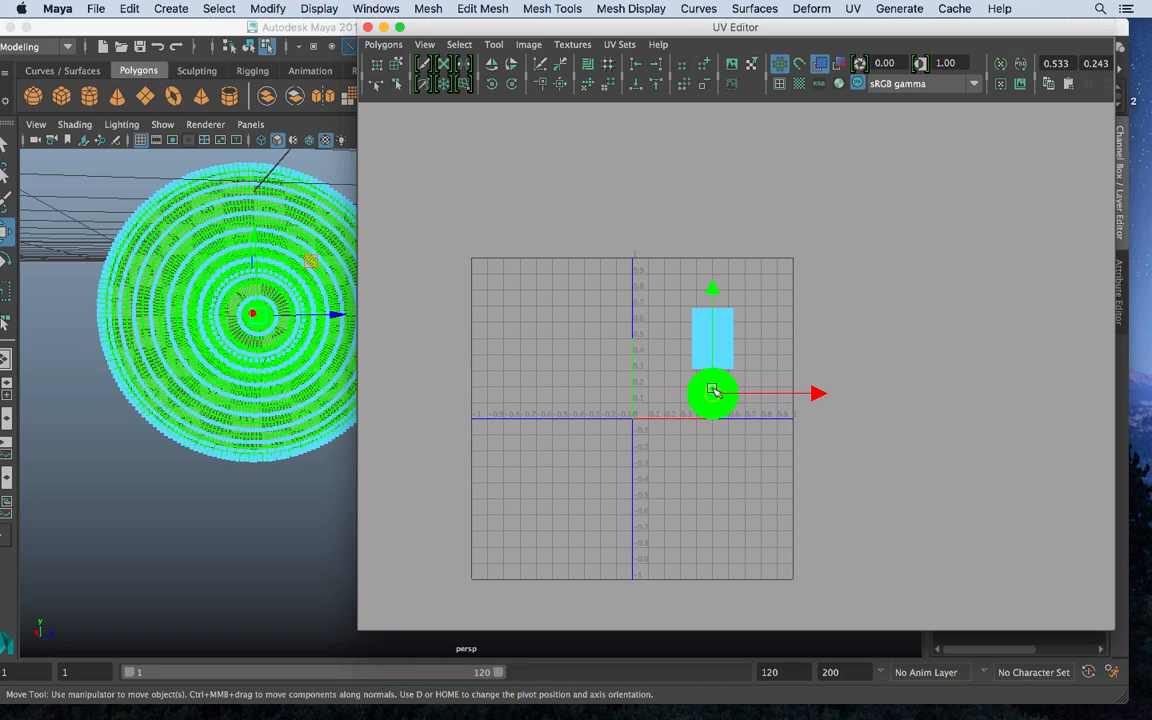
drag(712, 391, 843, 265)
click(190, 341)
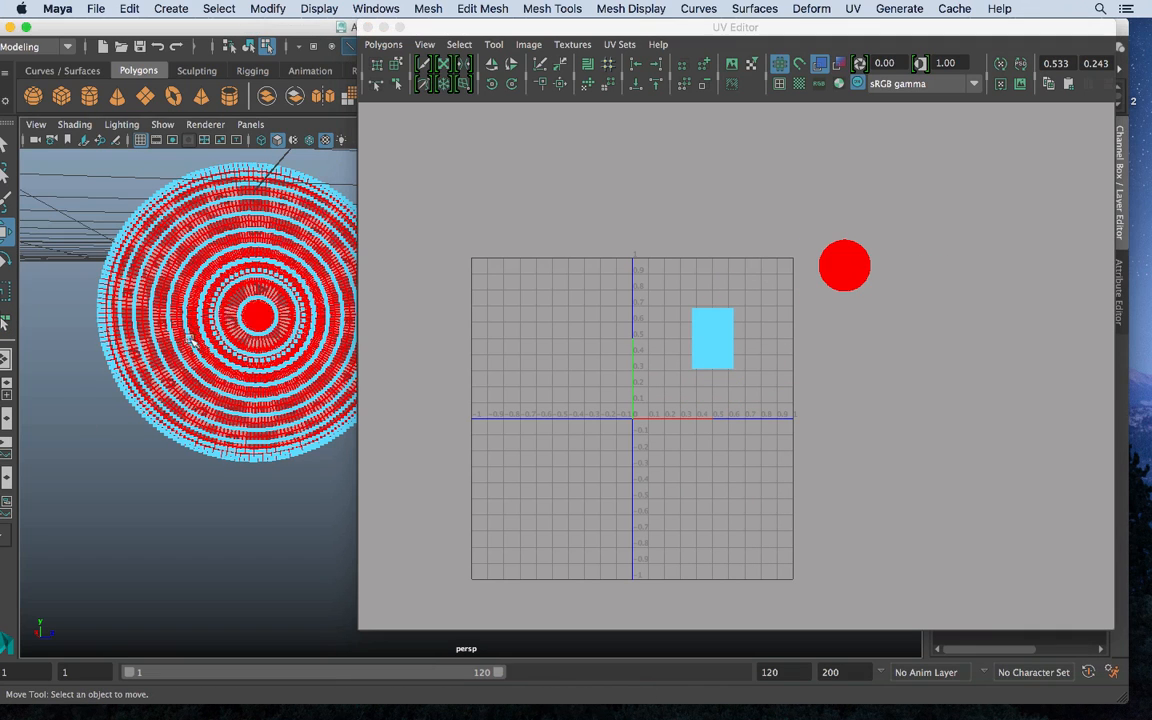
Apply a fresh planar mapping to the disc's cap faces and move the resulting round shell outside the grid, clear of the rectangular shell
right_drag(243, 257, 314, 233)
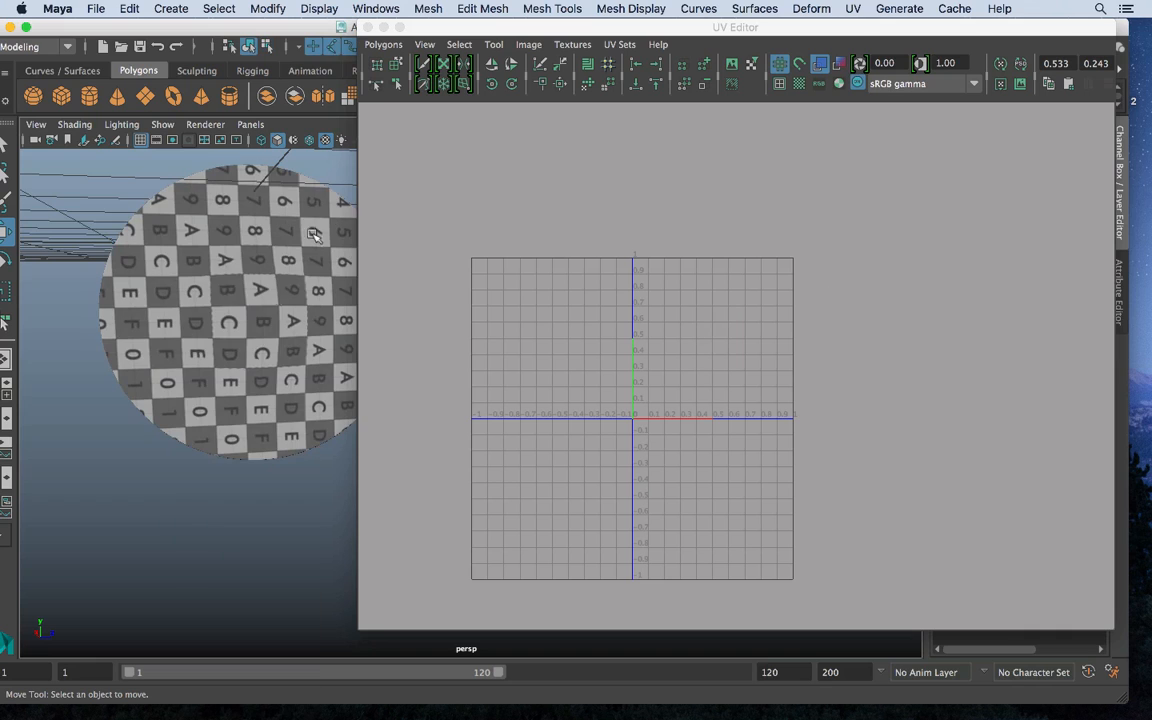
click(275, 297)
right_drag(851, 258, 792, 230)
drag(791, 220, 912, 332)
click(35, 424)
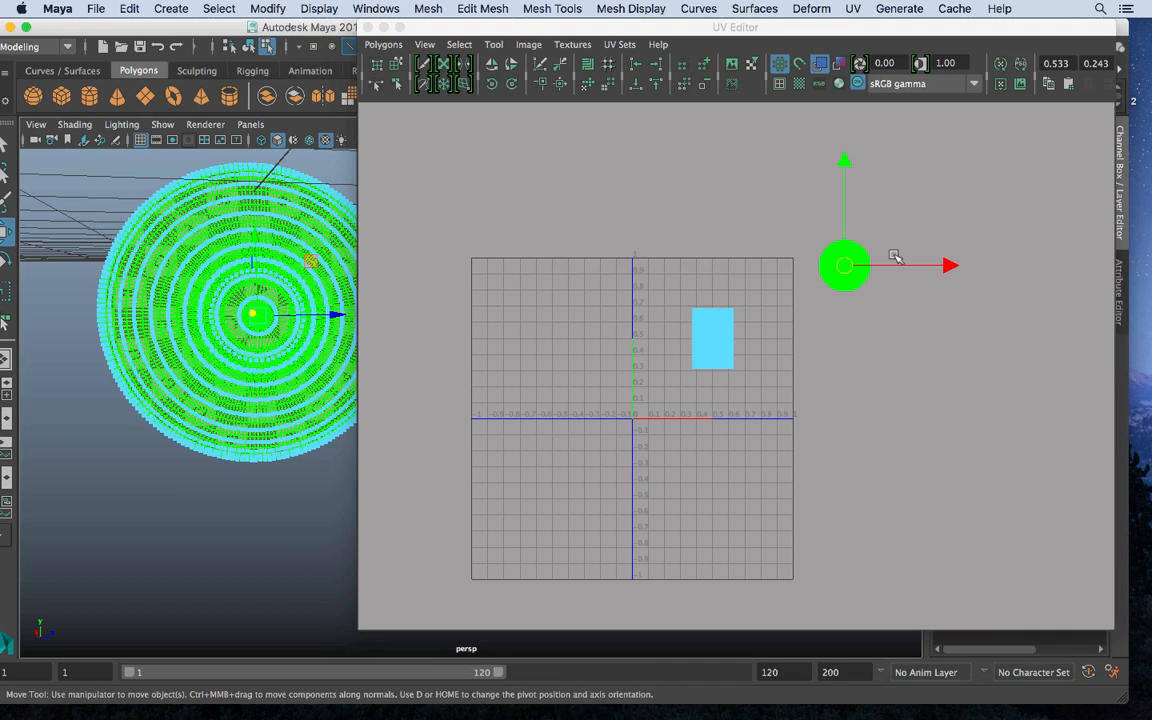
right_drag(849, 257, 792, 210)
drag(792, 210, 897, 314)
click(815, 233)
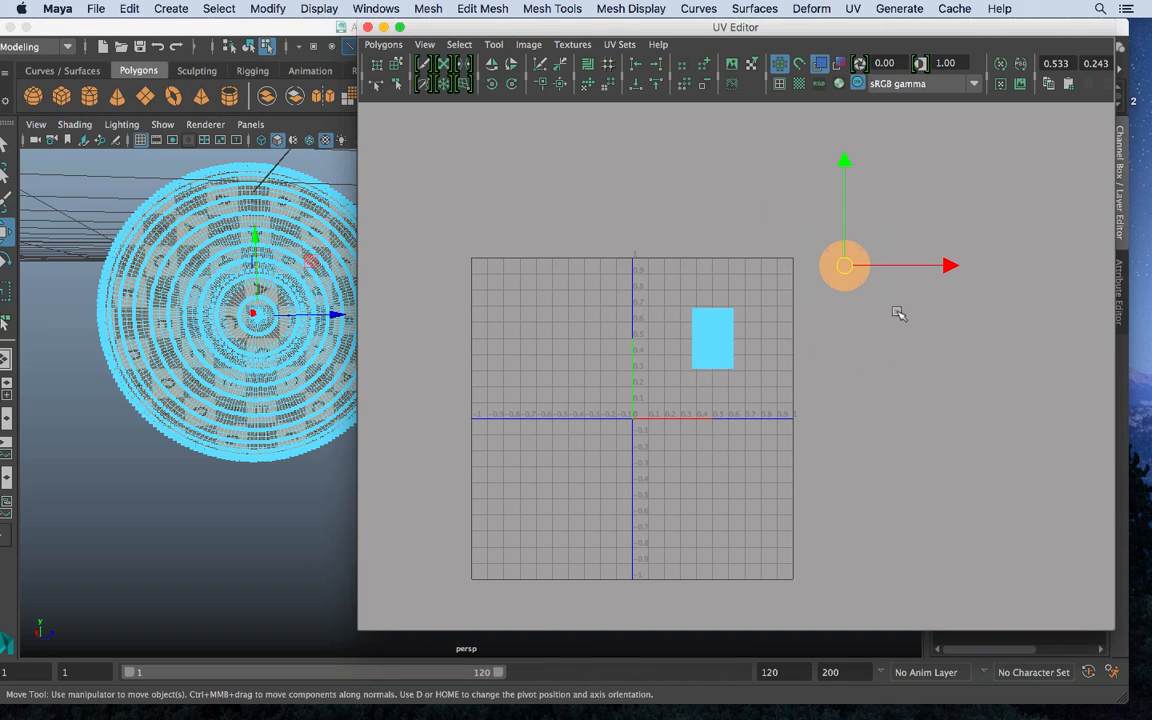
shift+right_drag(155, 390, 311, 600)
drag(714, 341, 926, 314)
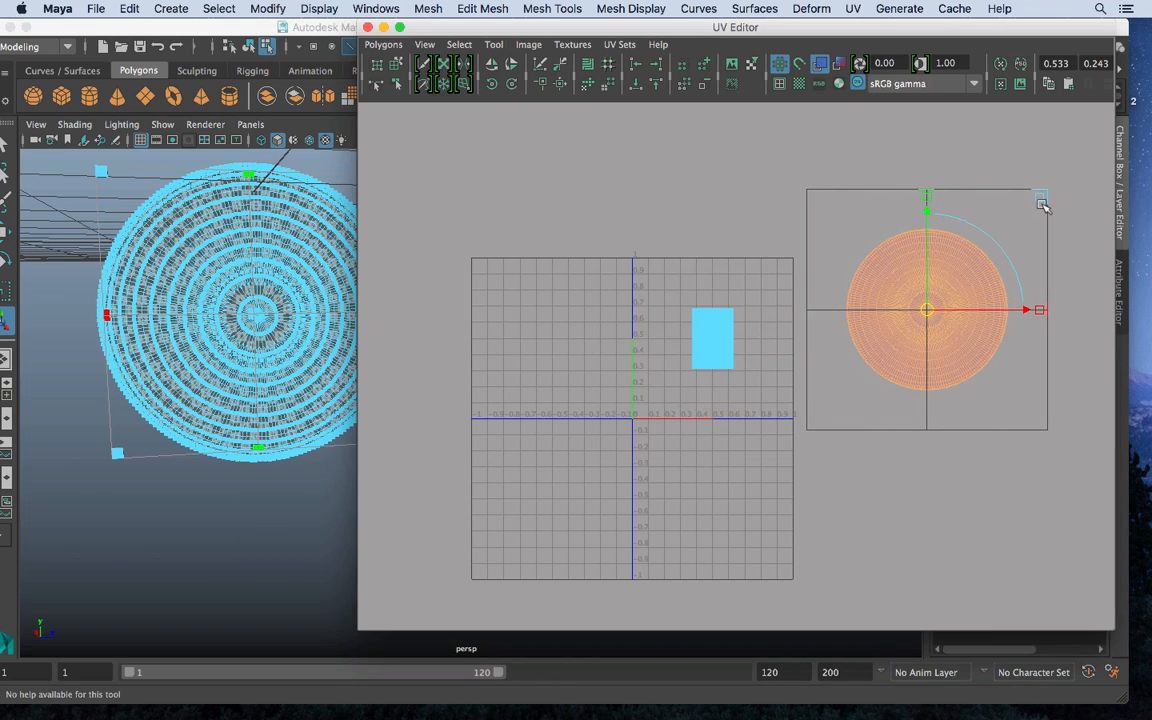
drag(1040, 199, 1008, 236)
key(super+z)
Flip the disc's round cap shell in the U direction, finishing with the disc selected in object mode
right_drag(206, 208, 279, 168)
click(329, 286)
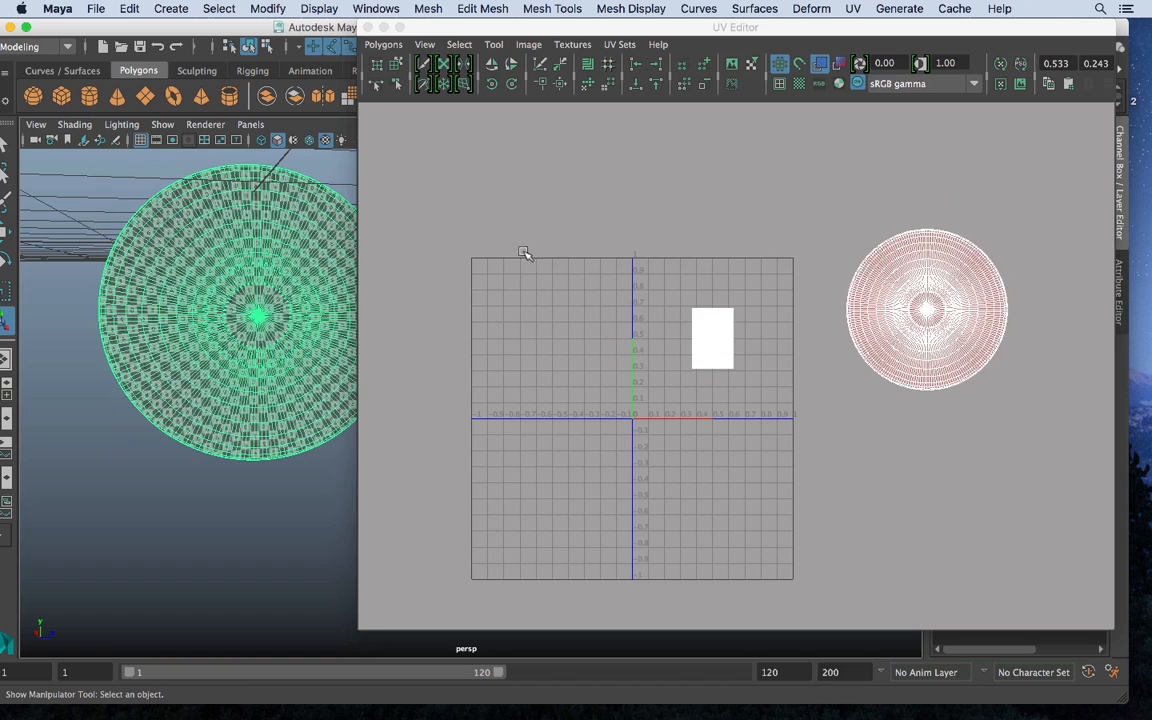
click(970, 300)
right_drag(946, 275, 882, 249)
click(987, 307)
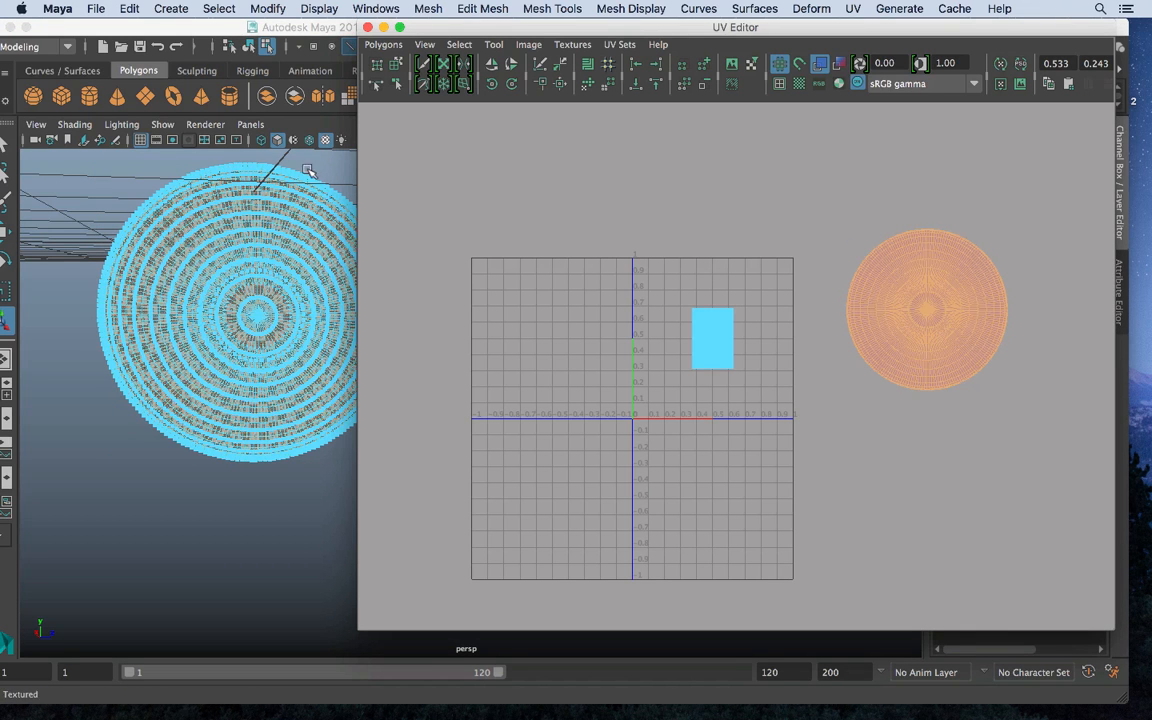
click(494, 64)
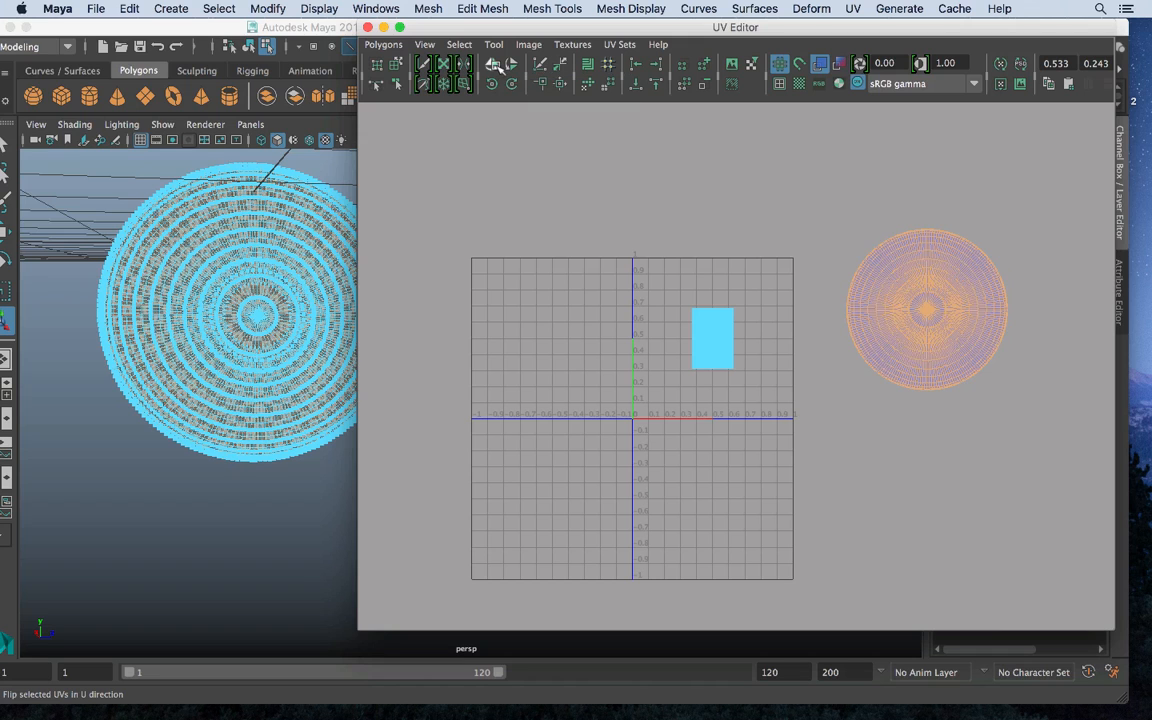
right_drag(240, 250, 321, 544)
click(265, 277)
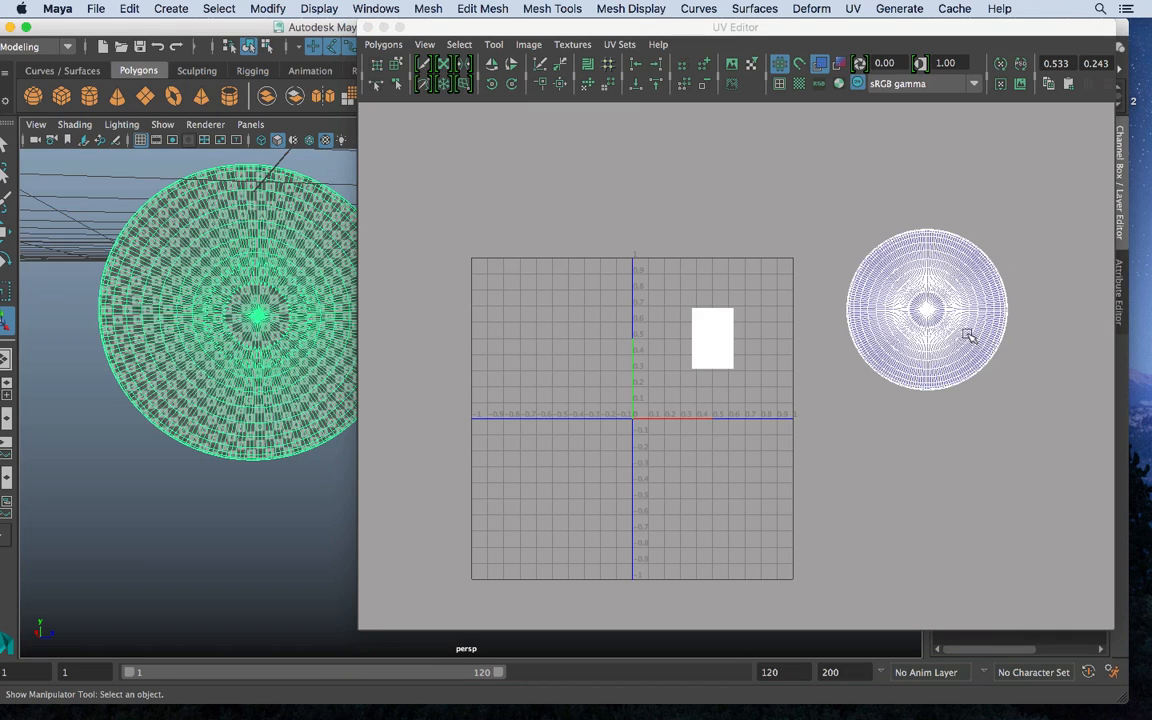
Select the faces of the remaining rectangular shell and apply Automatic mapping to them
alt+right_drag(757, 318, 887, 324)
alt+middle_drag(887, 324, 725, 327)
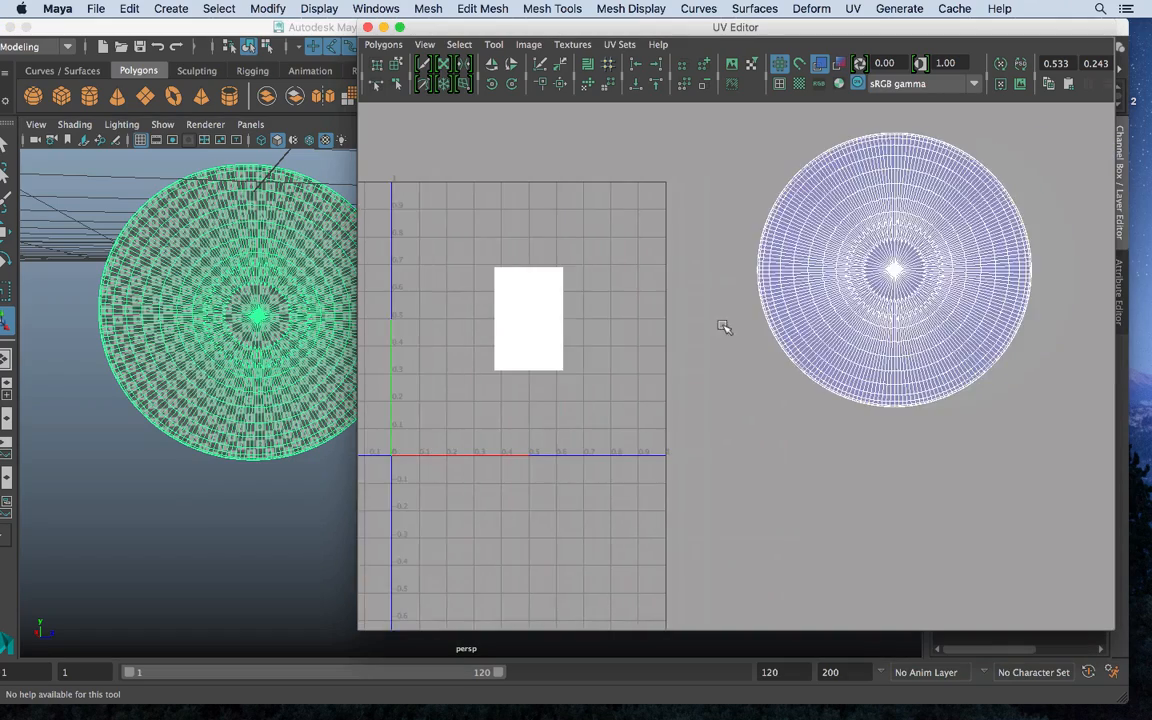
alt+right_drag(725, 327, 875, 372)
alt+drag(95, 386, 279, 392)
right_drag(607, 321, 608, 362)
drag(546, 215, 701, 466)
alt+drag(245, 400, 169, 386)
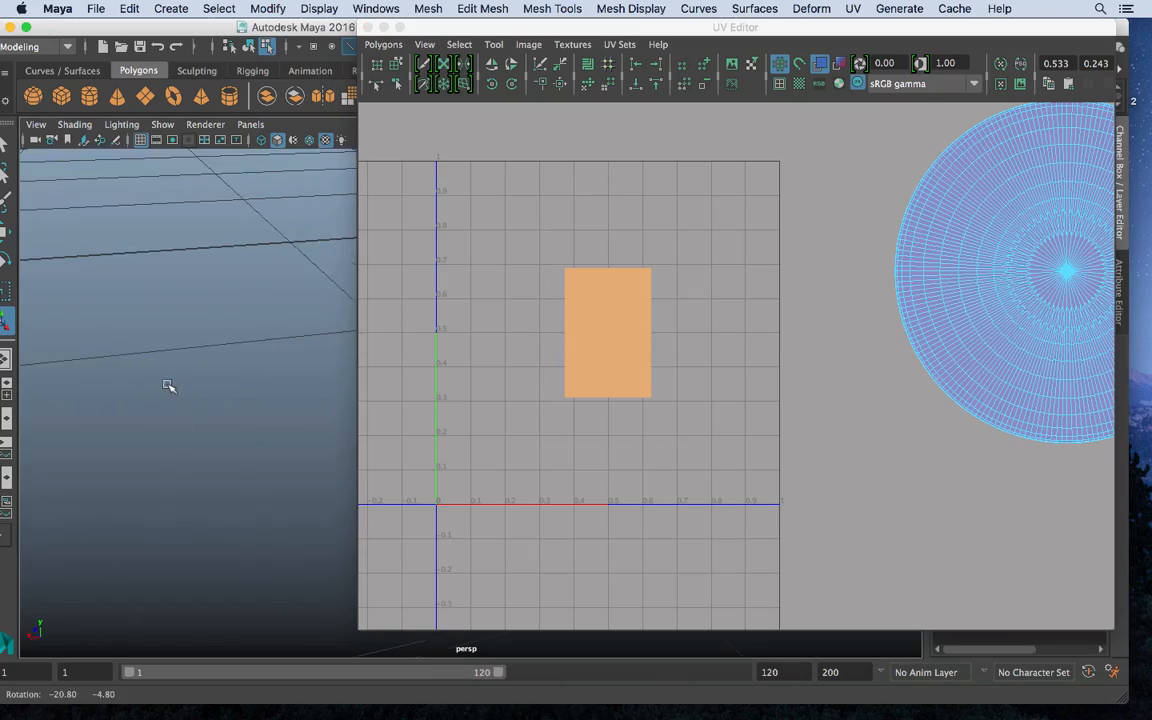
alt+middle_drag(180, 372, 143, 368)
alt+drag(143, 368, 735, 92)
click(853, 9)
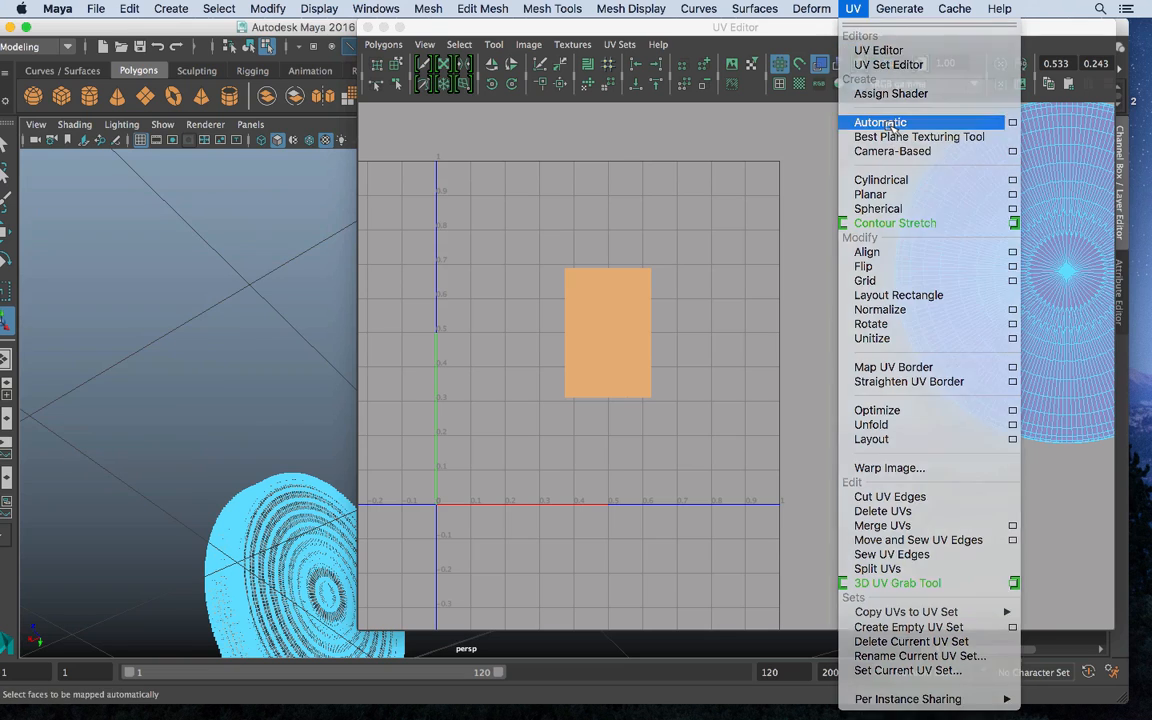
click(888, 119)
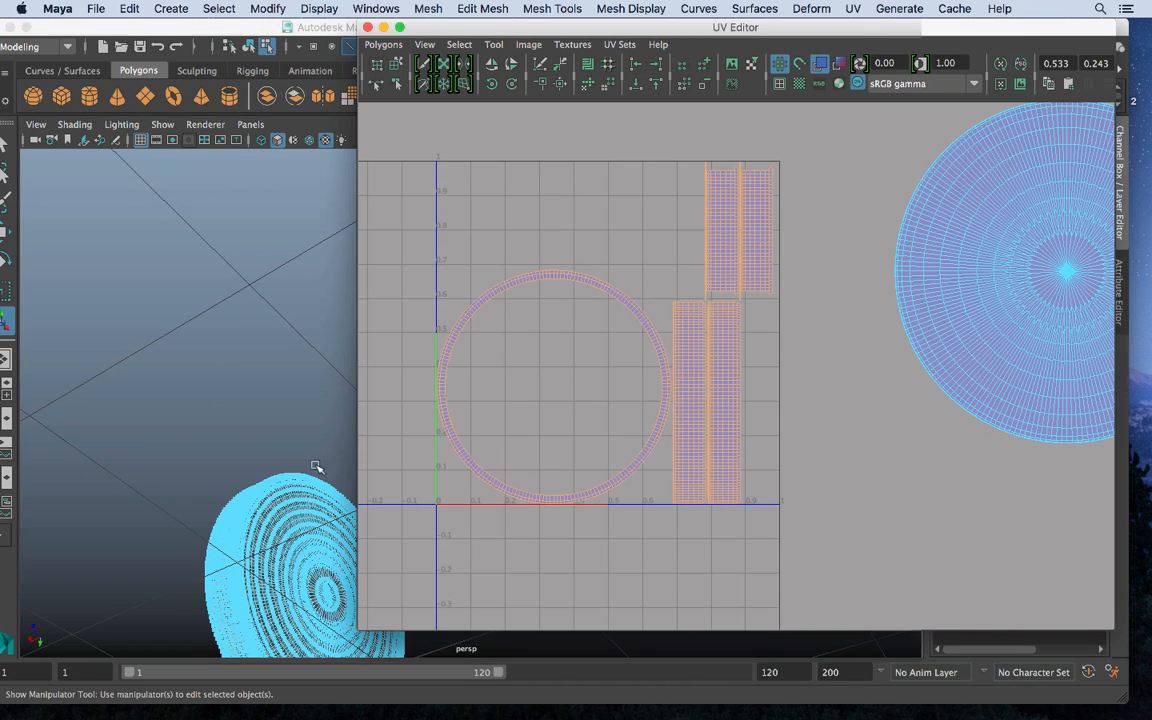
Move and sew the side strips onto the border of the disc's round cap shell
alt+drag(226, 375, 561, 316)
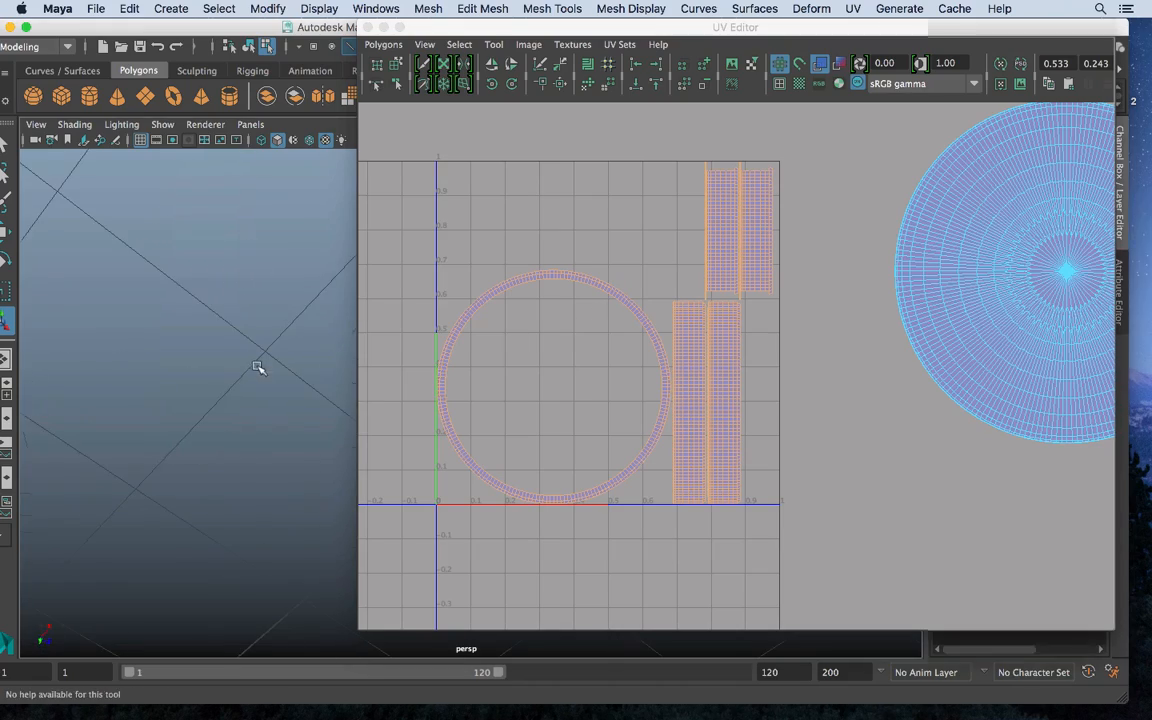
alt+drag(257, 368, 150, 389)
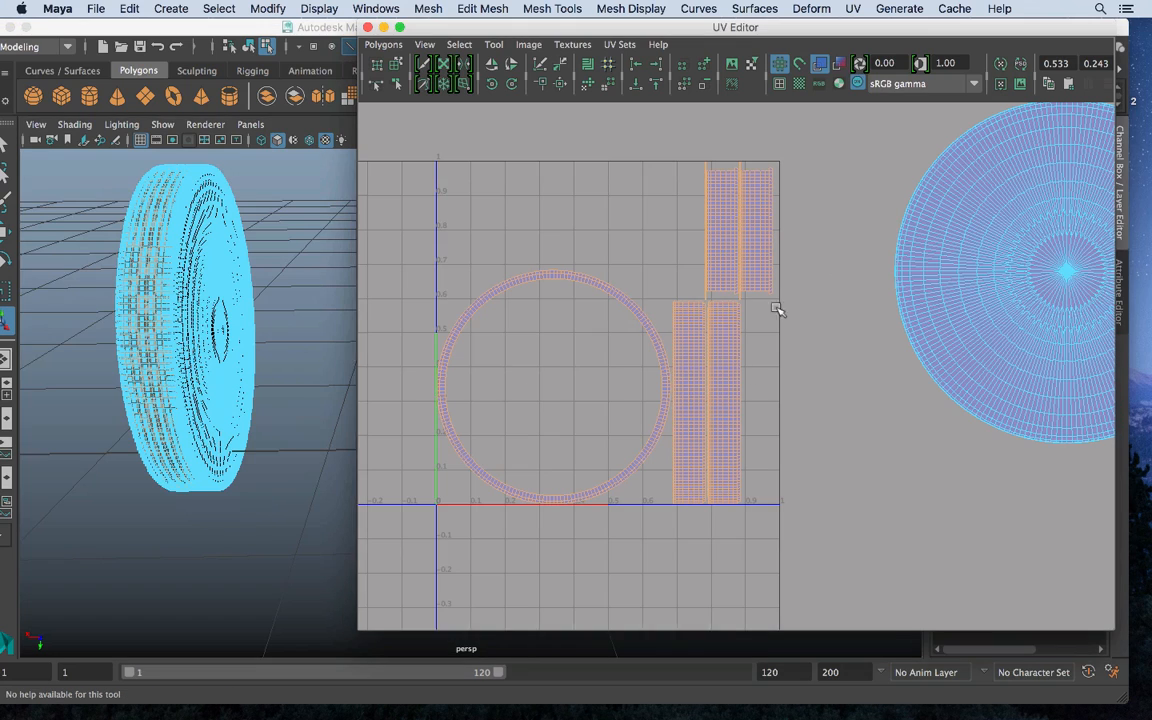
alt+middle_drag(779, 314, 754, 319)
right_drag(482, 306, 480, 260)
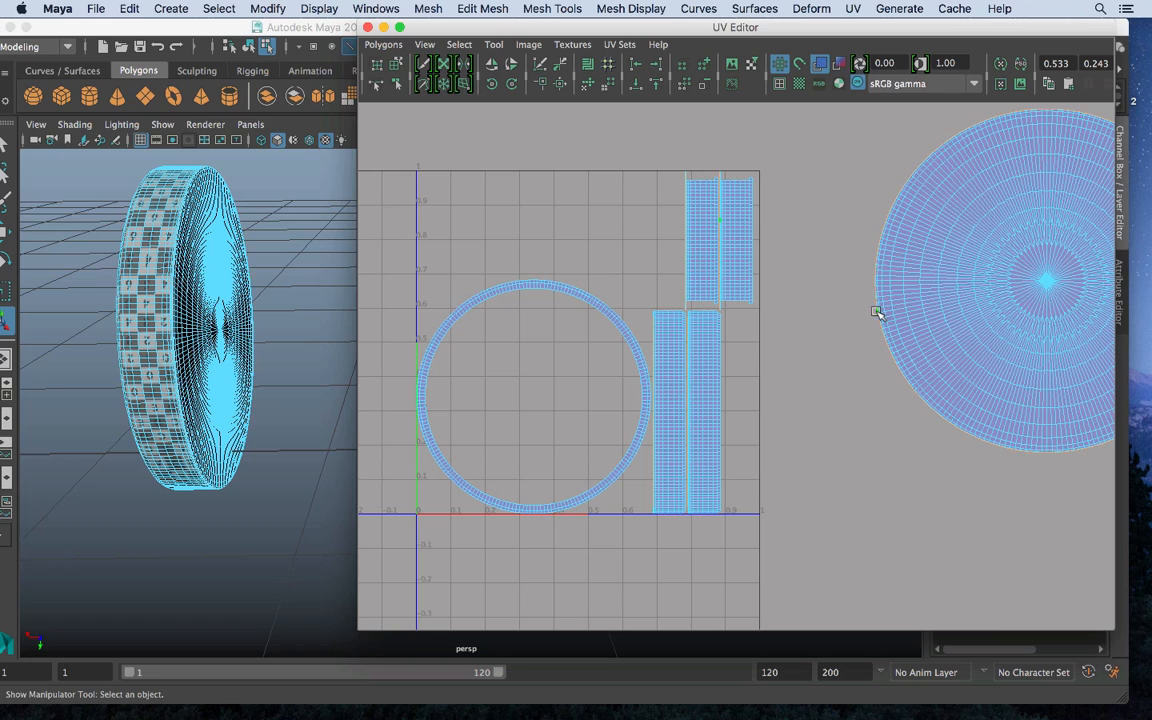
shift+right_drag(791, 200, 793, 152)
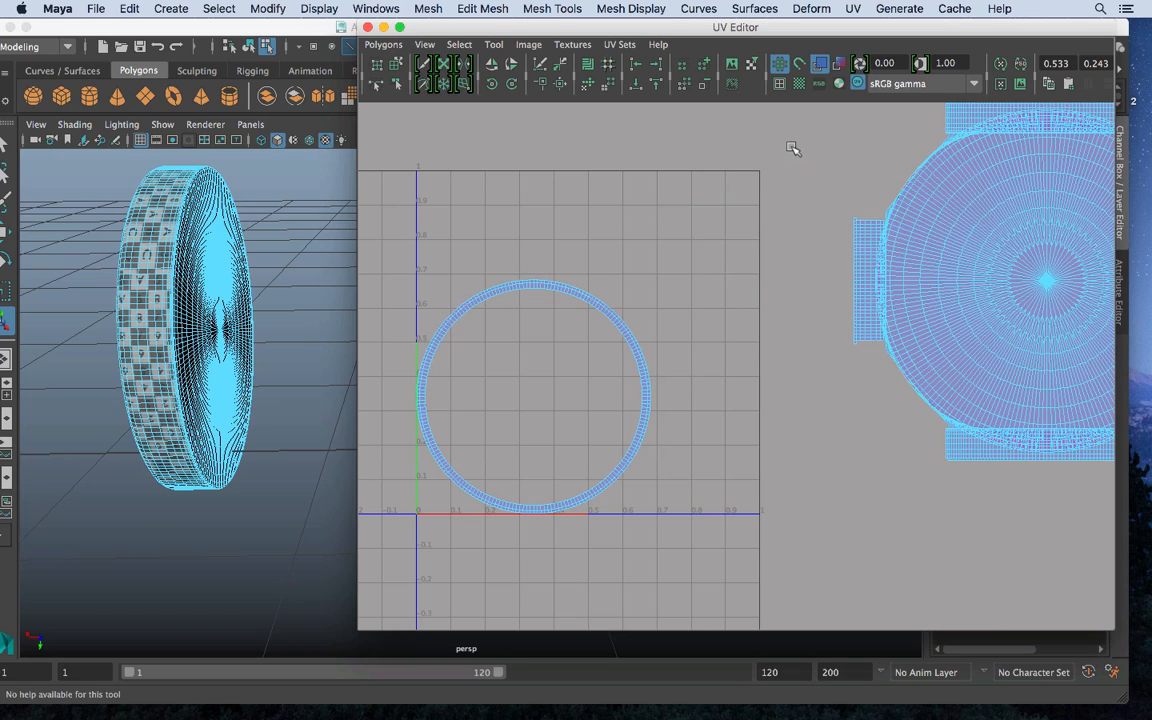
alt+middle_drag(916, 215, 662, 278)
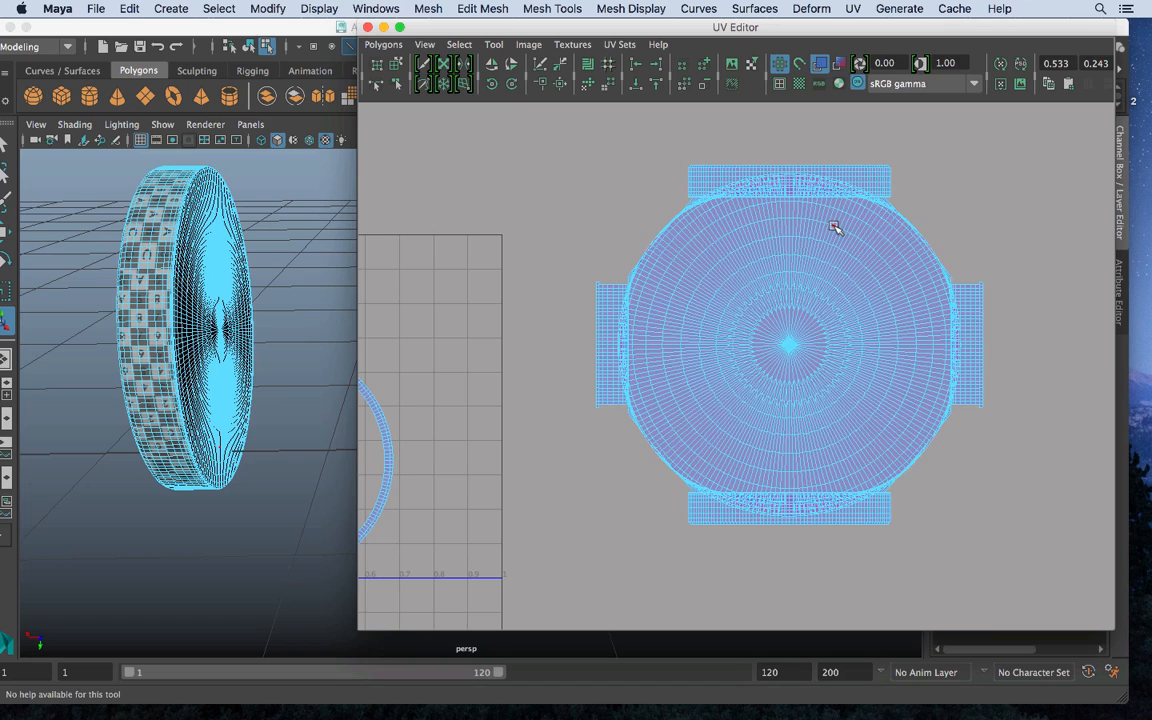
Select all UVs of the joined cap-and-strips shell and unfold them repeatedly with the Smooth UV tool until the four side flaps spread evenly
right_drag(835, 228, 766, 198)
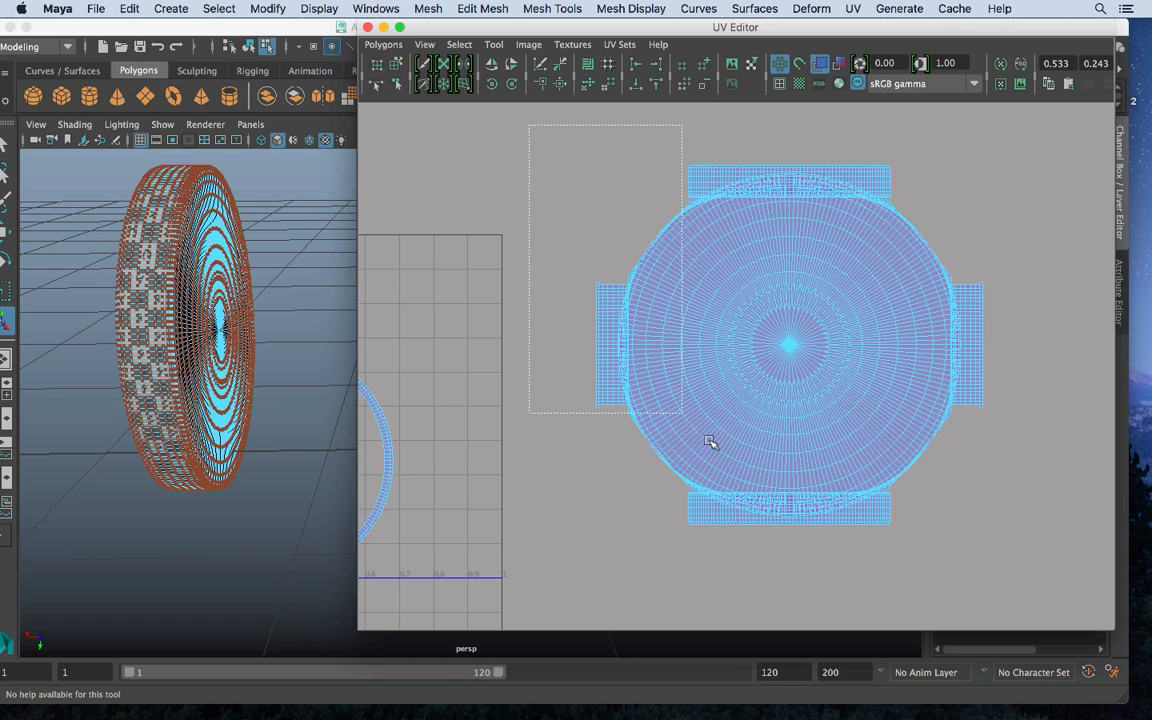
drag(709, 442, 1080, 617)
shift+right_drag(998, 206, 997, 247)
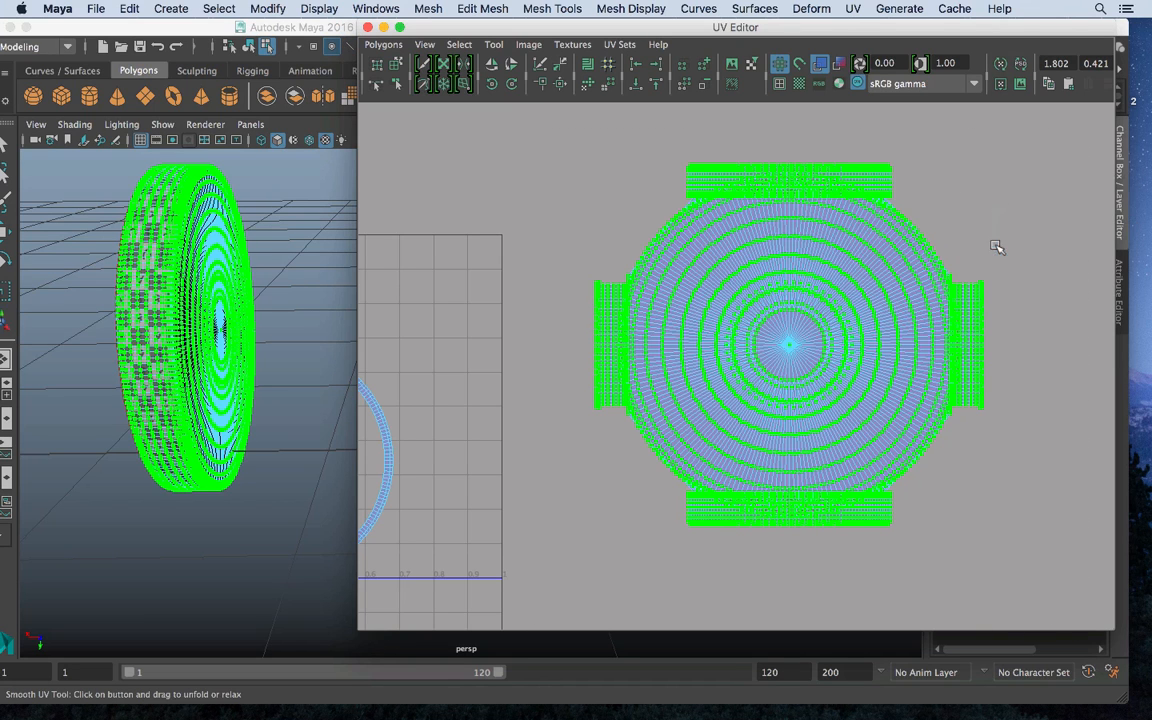
click(555, 520)
drag(572, 530, 1148, 490)
drag(568, 528, 1103, 521)
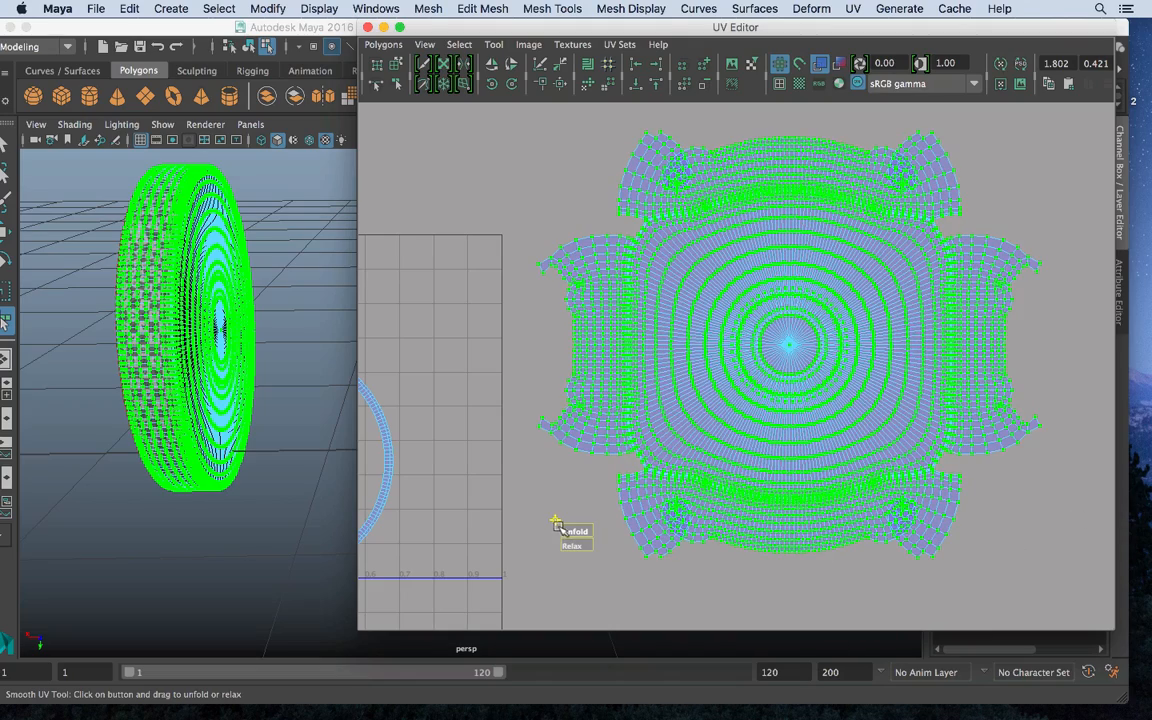
drag(560, 528, 1148, 505)
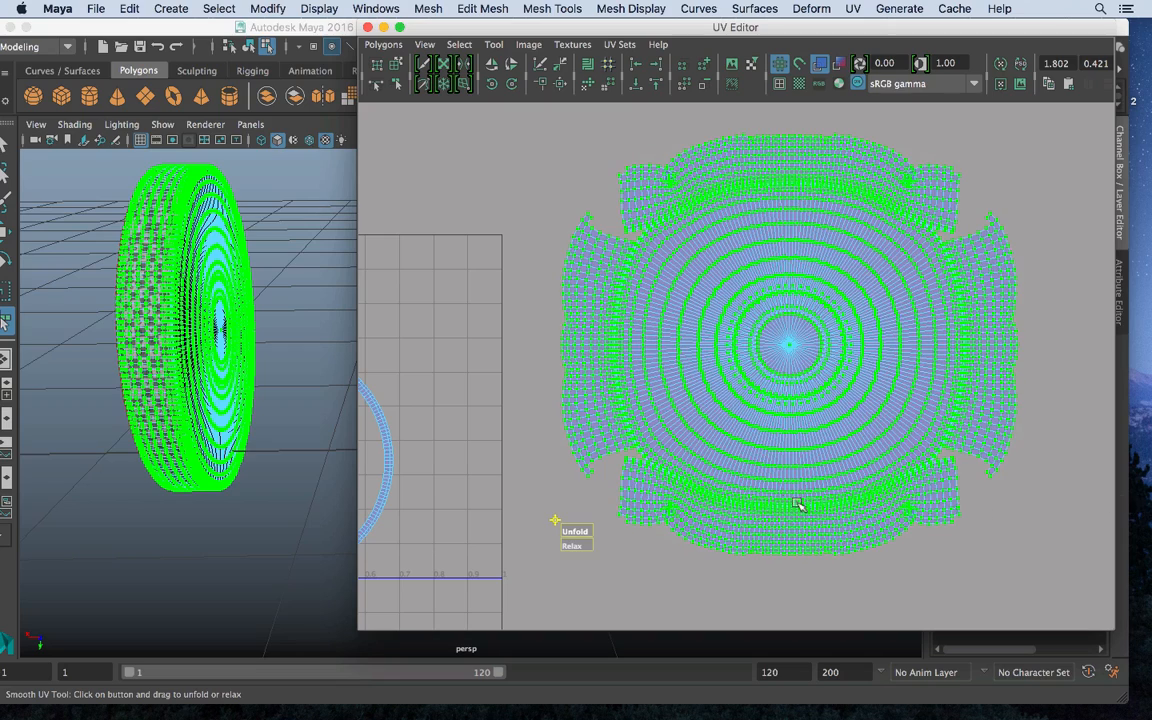
drag(583, 527, 1148, 522)
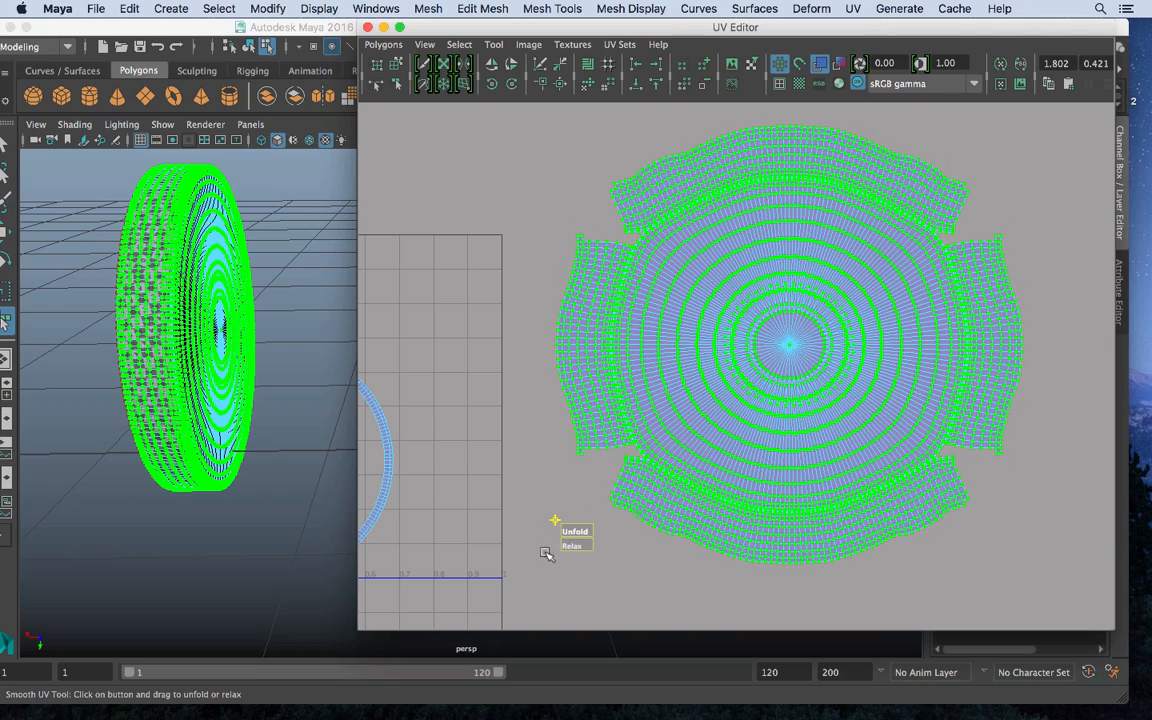
drag(568, 528, 1148, 470)
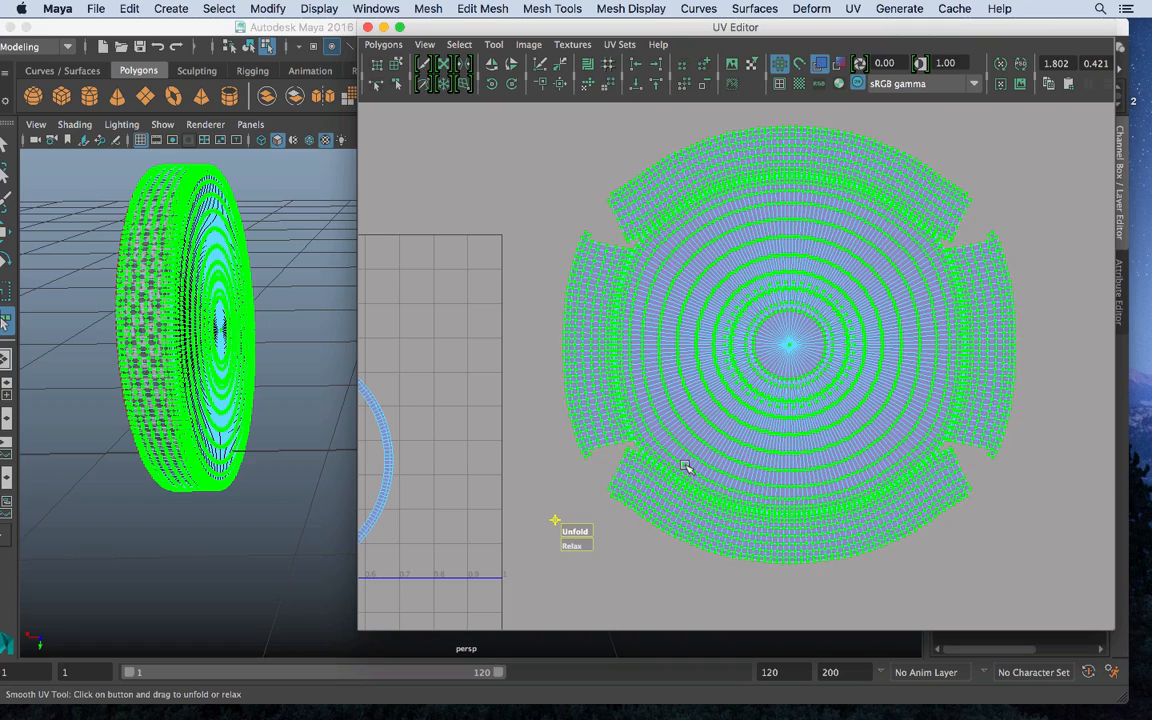
Reselect the disc in object mode and examine its checker texture and unfolded shell from several angles
right_drag(155, 289, 232, 246)
right_drag(161, 226, 225, 198)
alt+drag(285, 249, 170, 253)
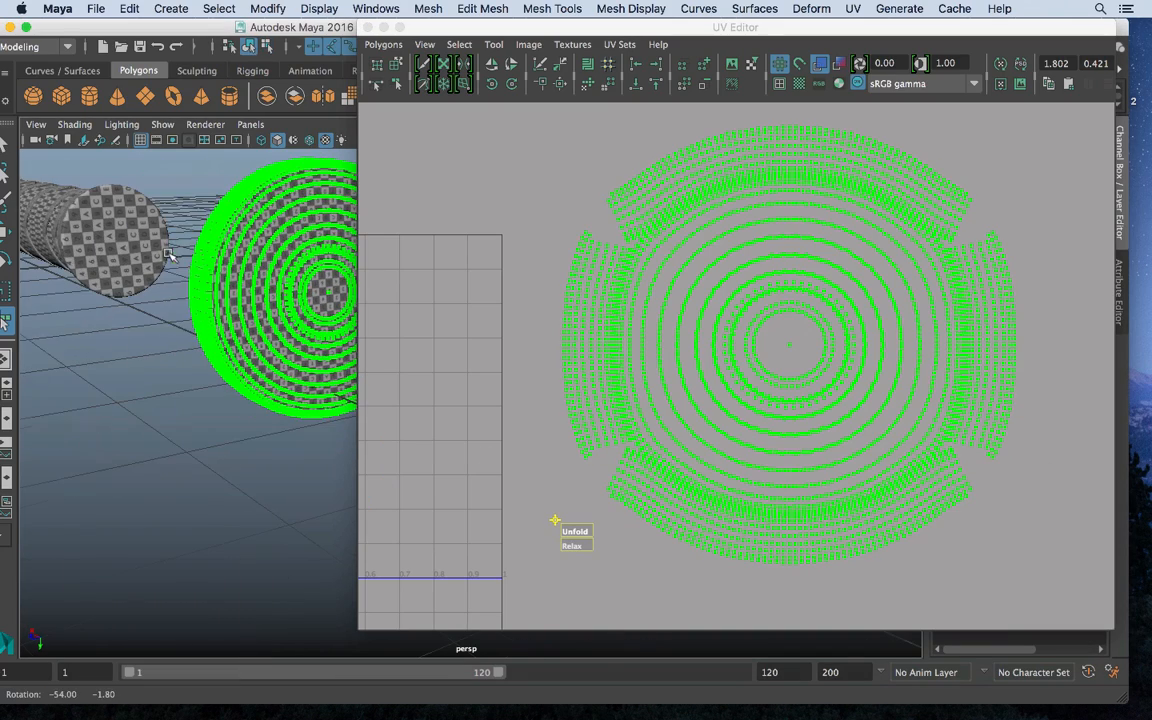
alt+middle_drag(148, 378, 114, 485)
alt+drag(114, 485, 237, 450)
alt+right_drag(240, 452, 328, 493)
click(220, 428)
alt+middle_drag(190, 421, 259, 383)
alt+drag(258, 383, 217, 276)
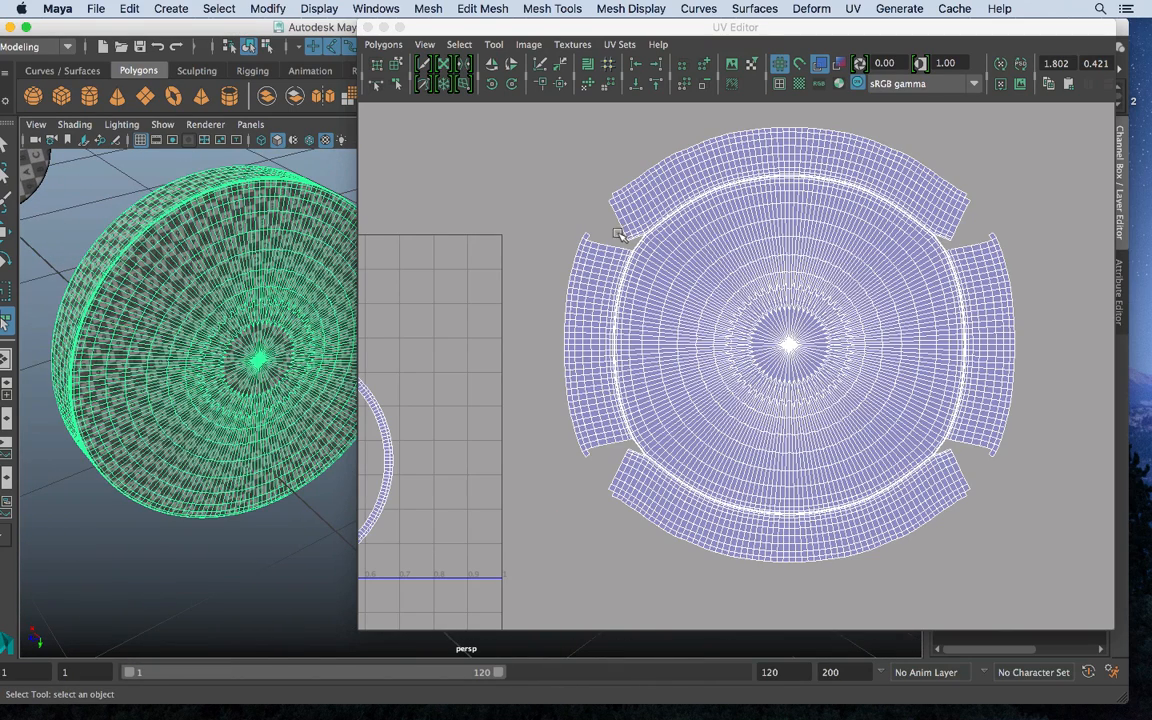
Try to move and sew the two border edges at the inner corner of the unfolded disc shell's upper-left notch
right_drag(627, 209, 628, 186)
alt+middle_drag(638, 231, 708, 318)
alt+right_drag(708, 318, 1126, 518)
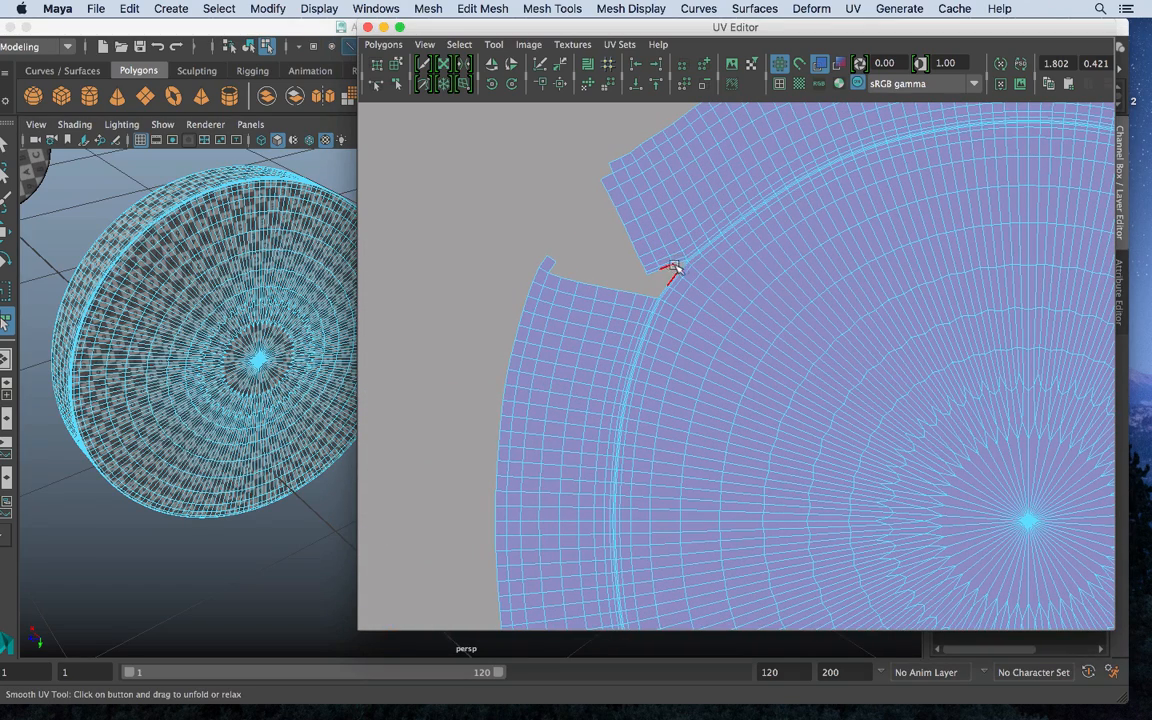
key(w)
click(679, 263)
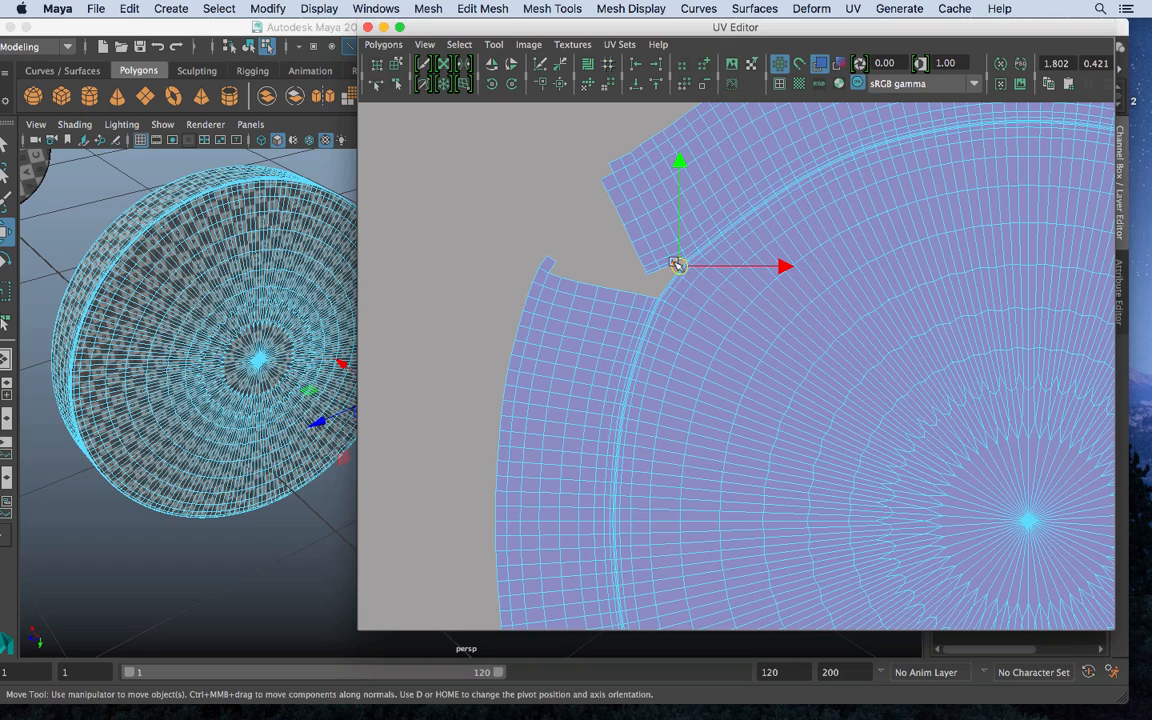
drag(669, 266, 662, 275)
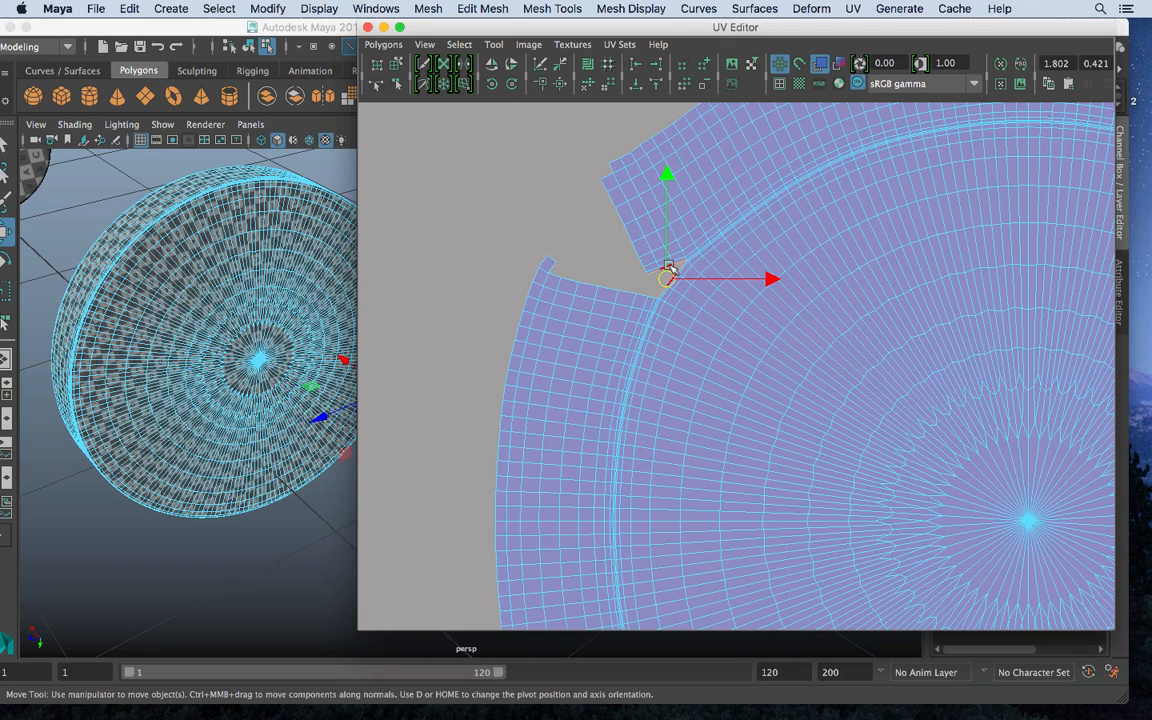
right_click(575, 250)
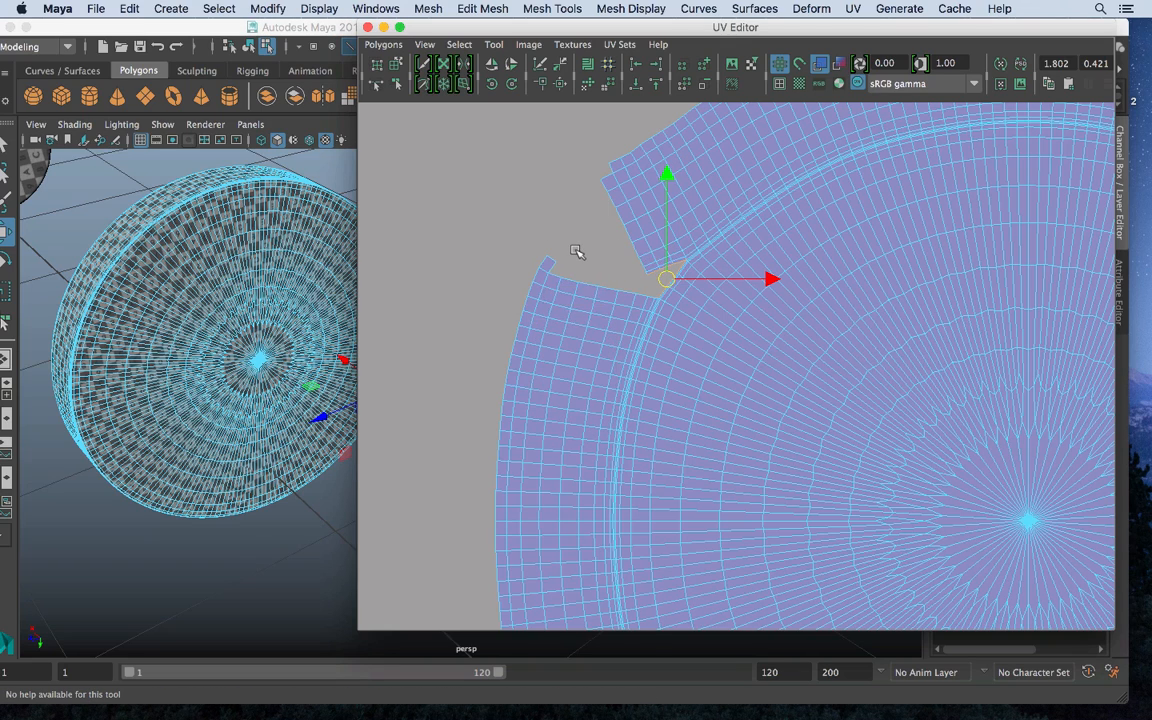
shift+right_drag(575, 250, 569, 209)
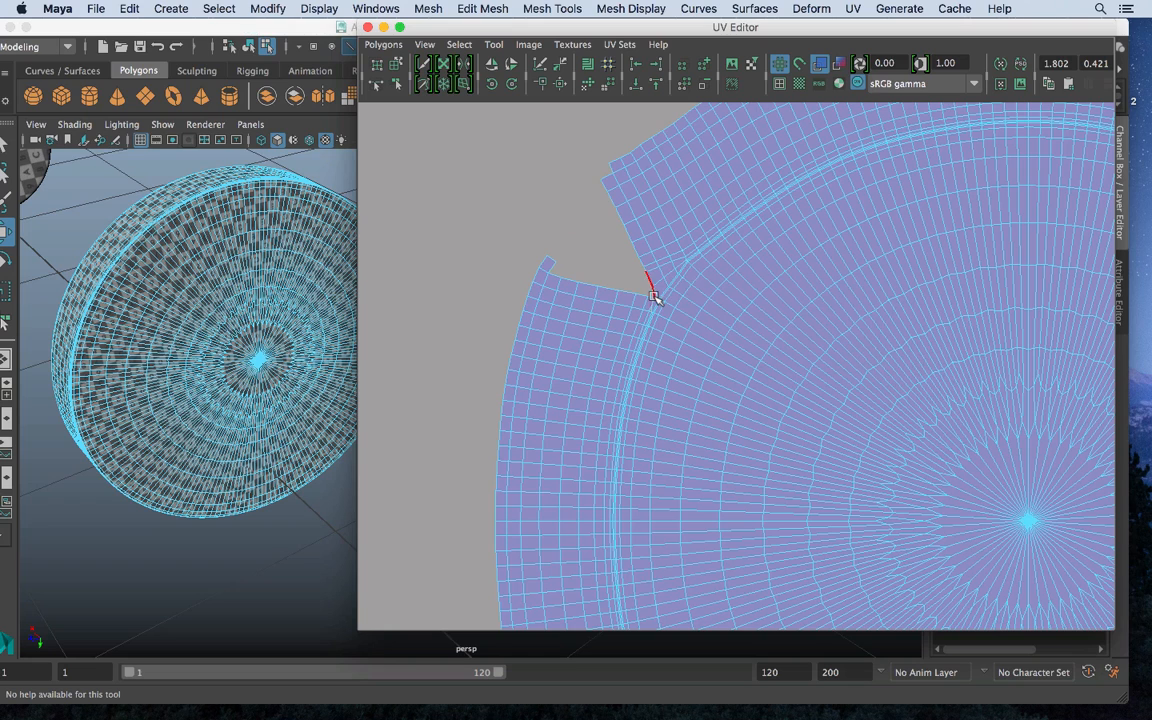
key(w)
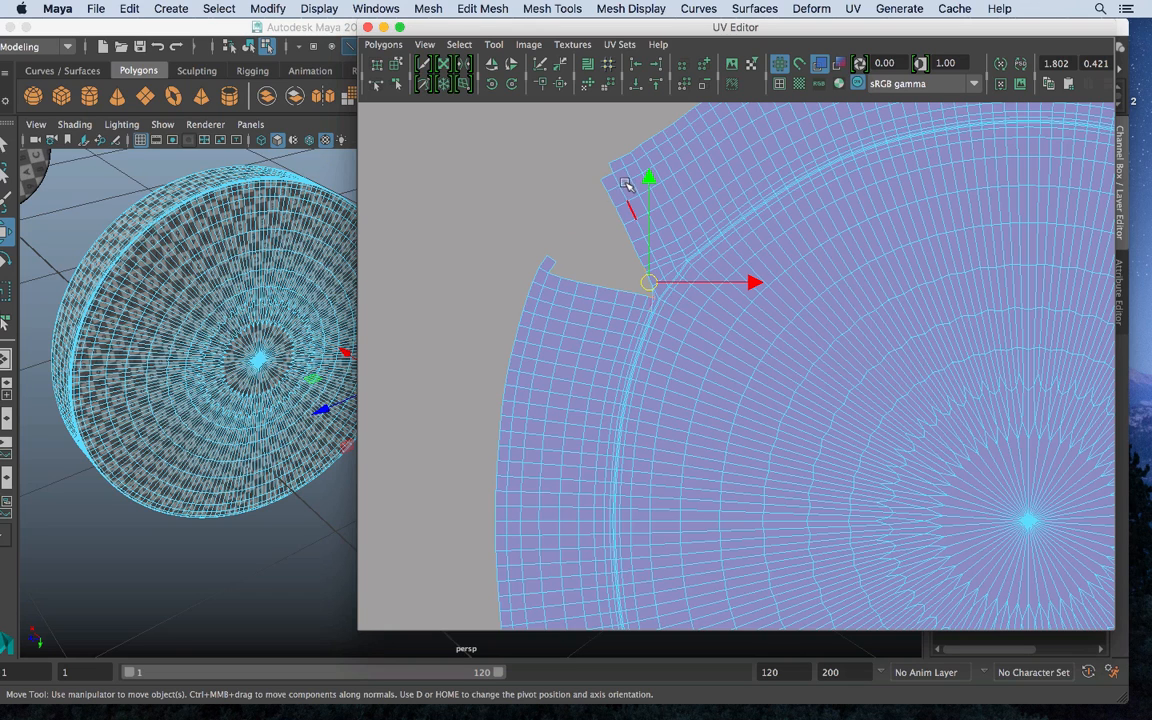
key(super+z)
key(super+z)
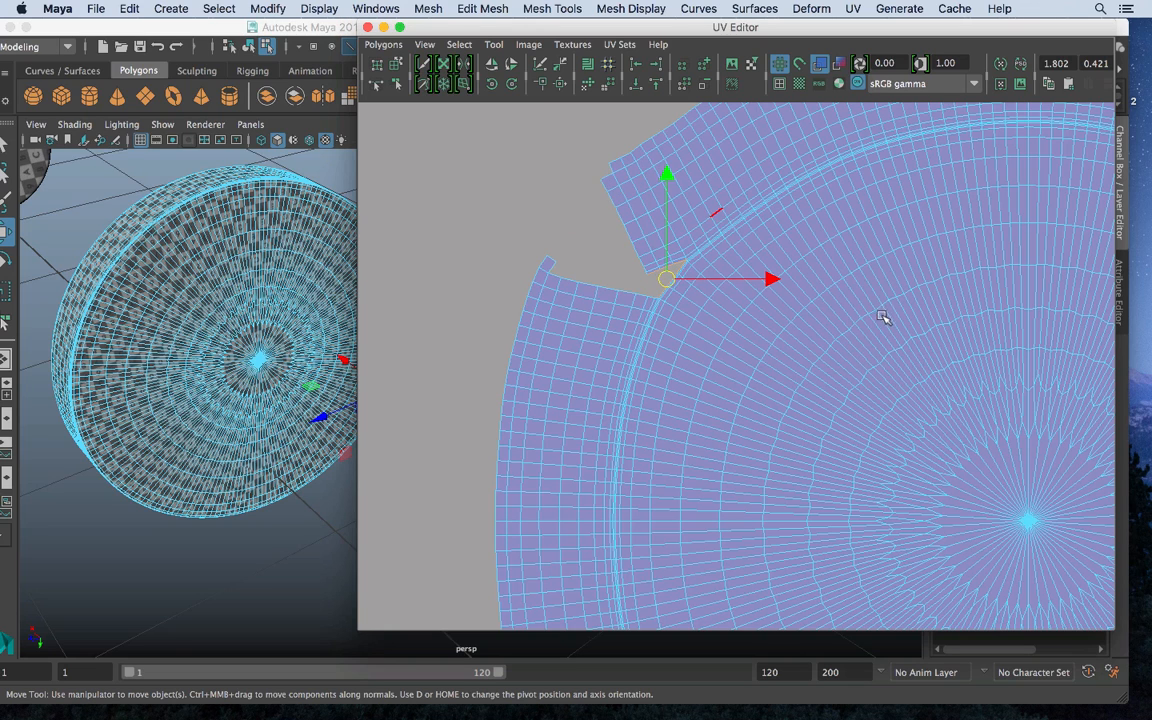
alt+middle_drag(891, 308, 902, 362)
alt+right_drag(902, 362, 1148, 482)
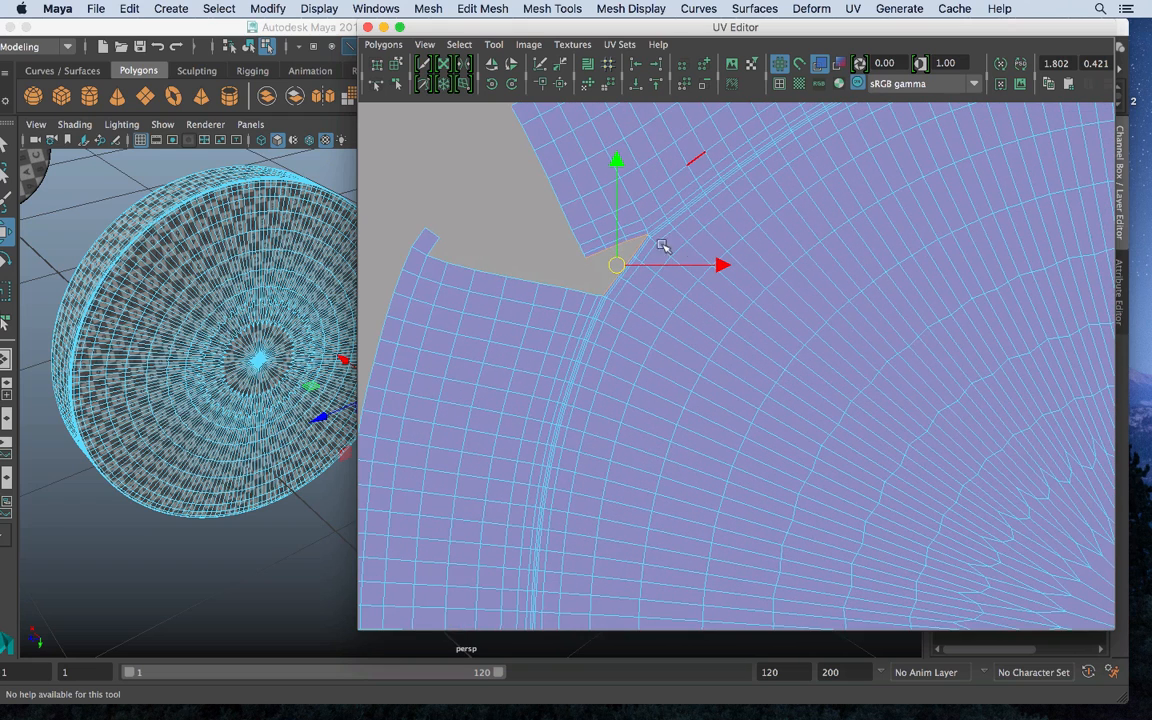
Sew the matching border edges along the upper-left gap between the rim sections of the disc's UV shell
click(437, 233)
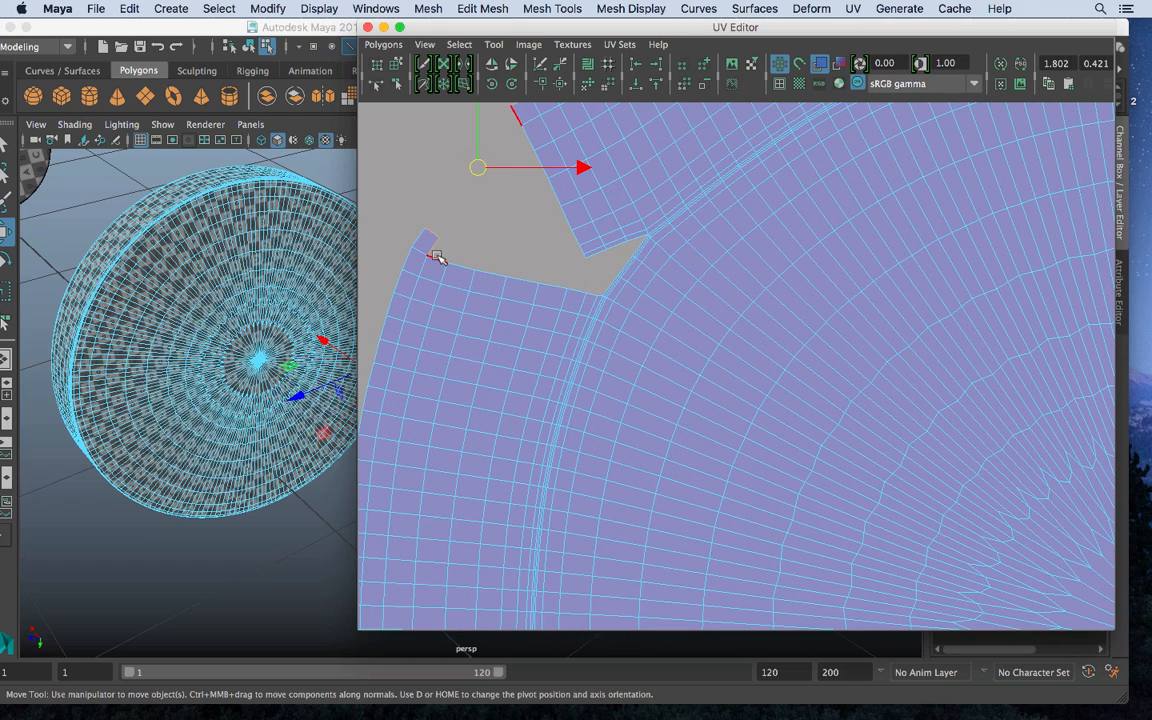
shift+click(461, 267)
shift+click(494, 275)
shift+click(525, 280)
shift+click(557, 286)
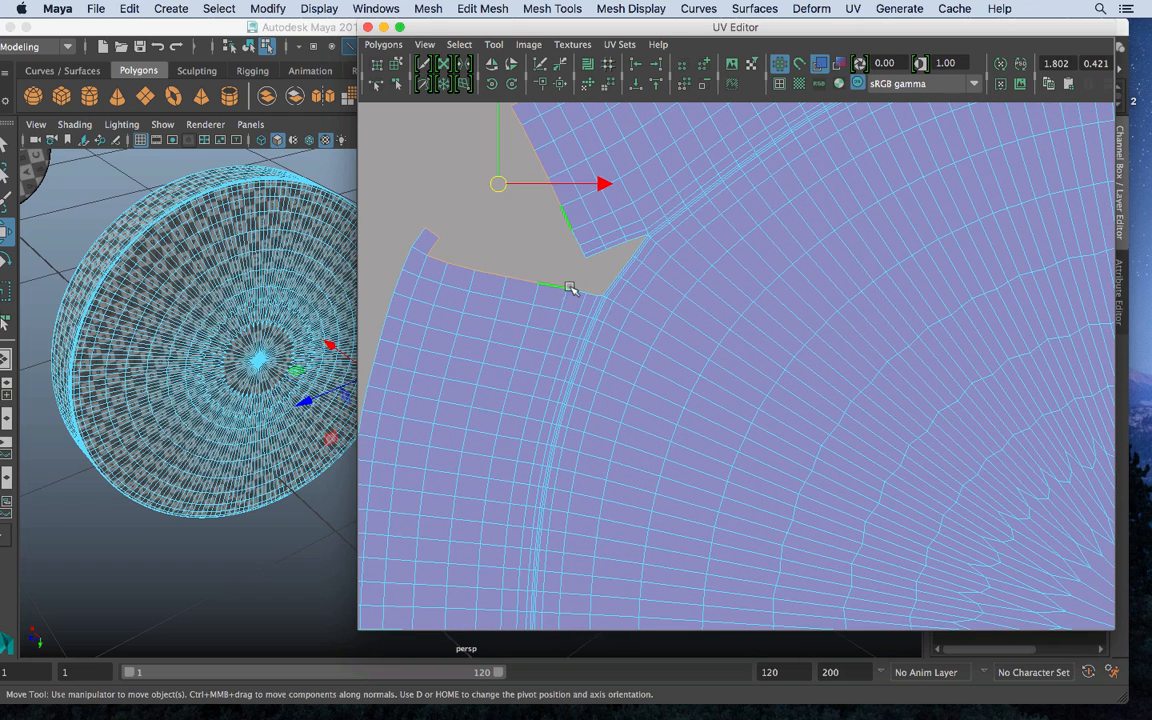
shift+click(589, 292)
shift+click(593, 292)
shift+click(601, 294)
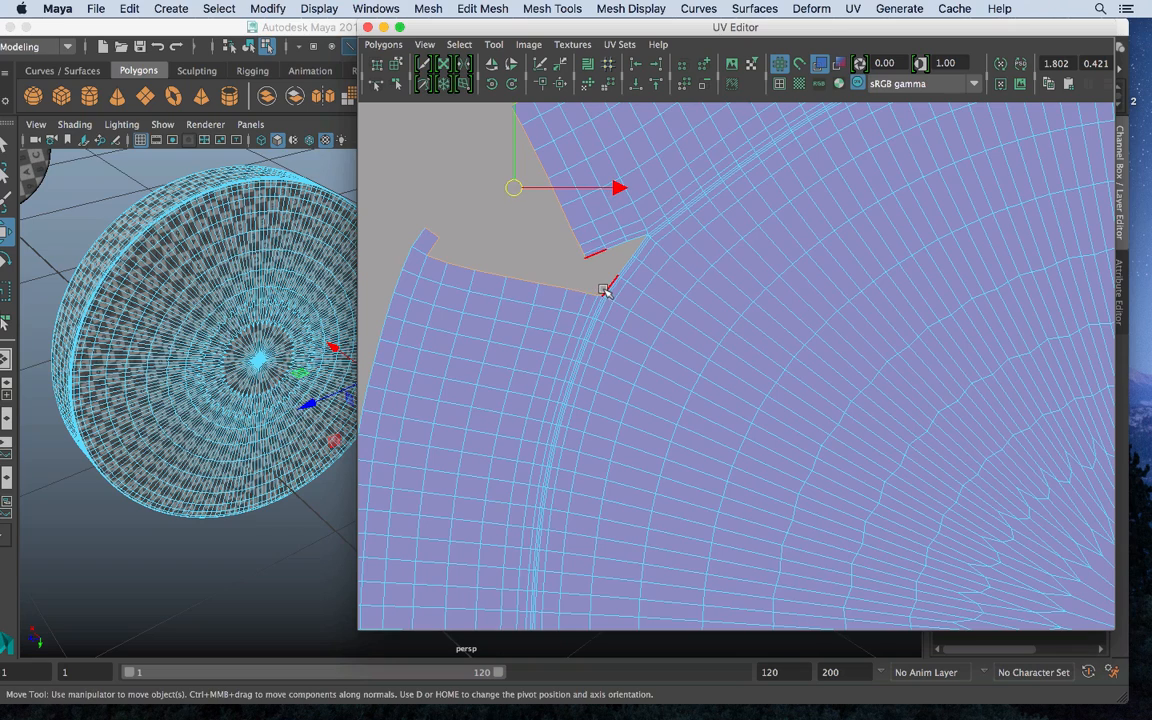
shift+click(607, 286)
shift+click(627, 258)
shift+click(638, 246)
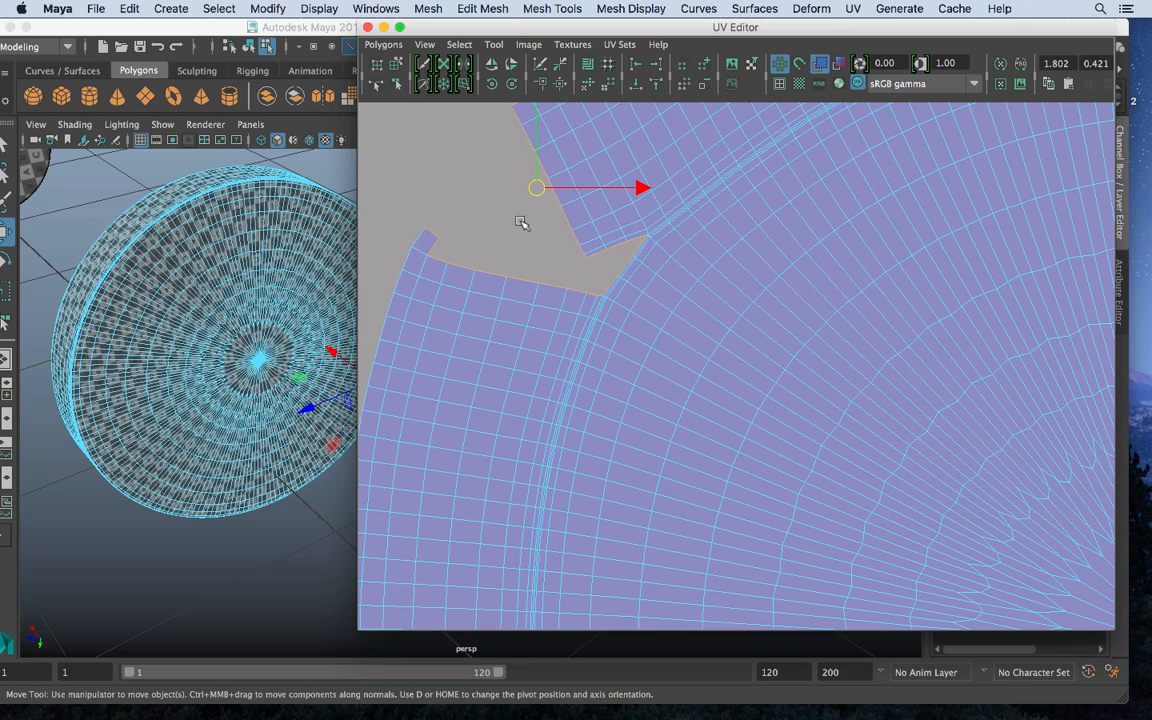
shift+right_drag(519, 221, 517, 185)
Unfold the UVs around the sewn upper-left seam with the Smooth UV tool to even out the stretched area
alt+right_drag(681, 298, 370, 165)
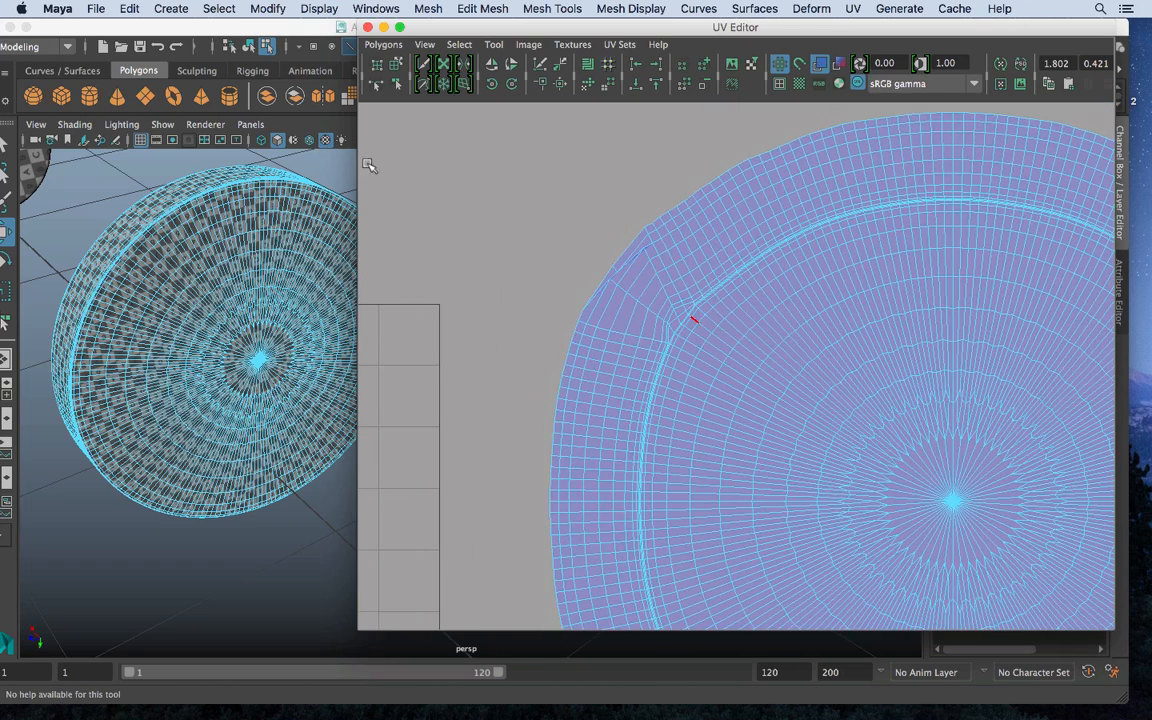
mouse_move(715, 312)
alt+middle_down()
mouse_move(526, 240)
mouse_move(702, 296)
alt+middle_up()
alt+right_drag(702, 296, 692, 381)
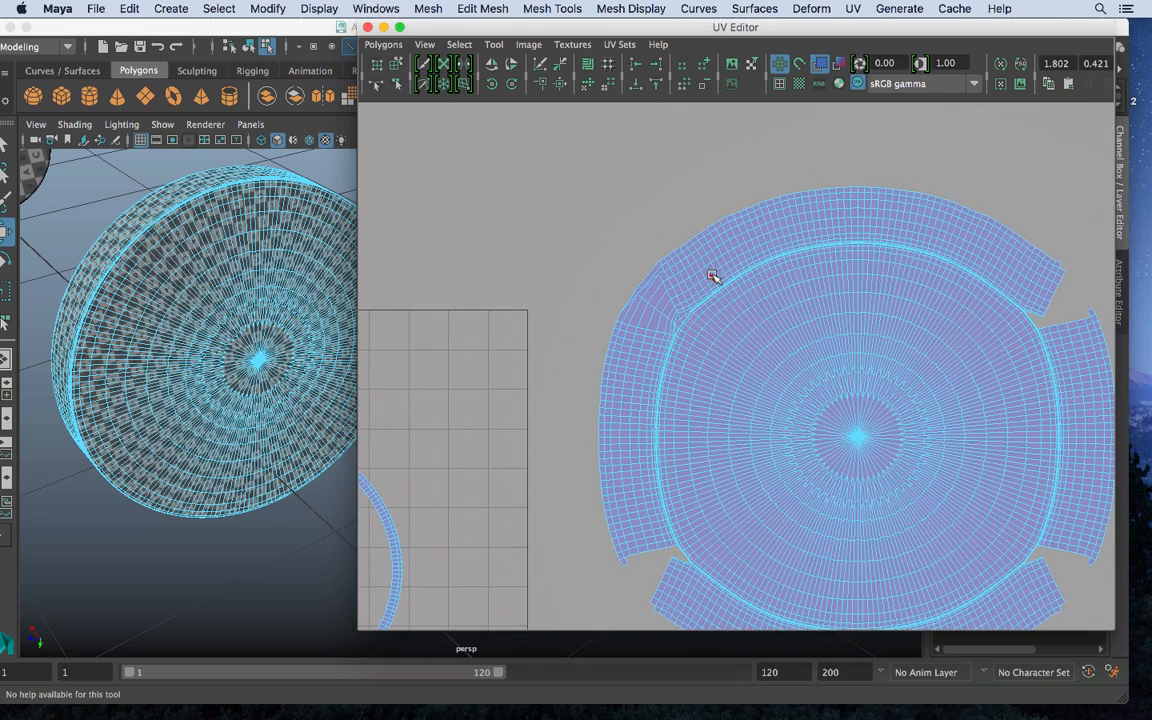
right_drag(712, 275, 772, 270)
drag(487, 207, 734, 394)
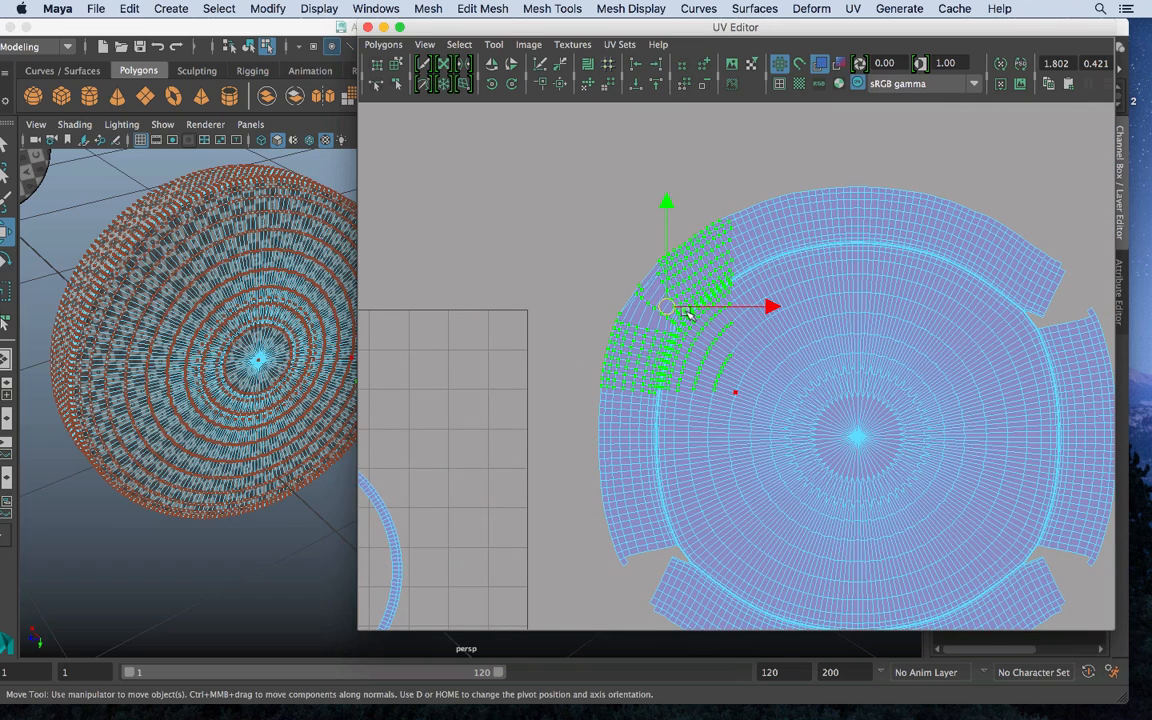
shift+right_drag(580, 180, 591, 223)
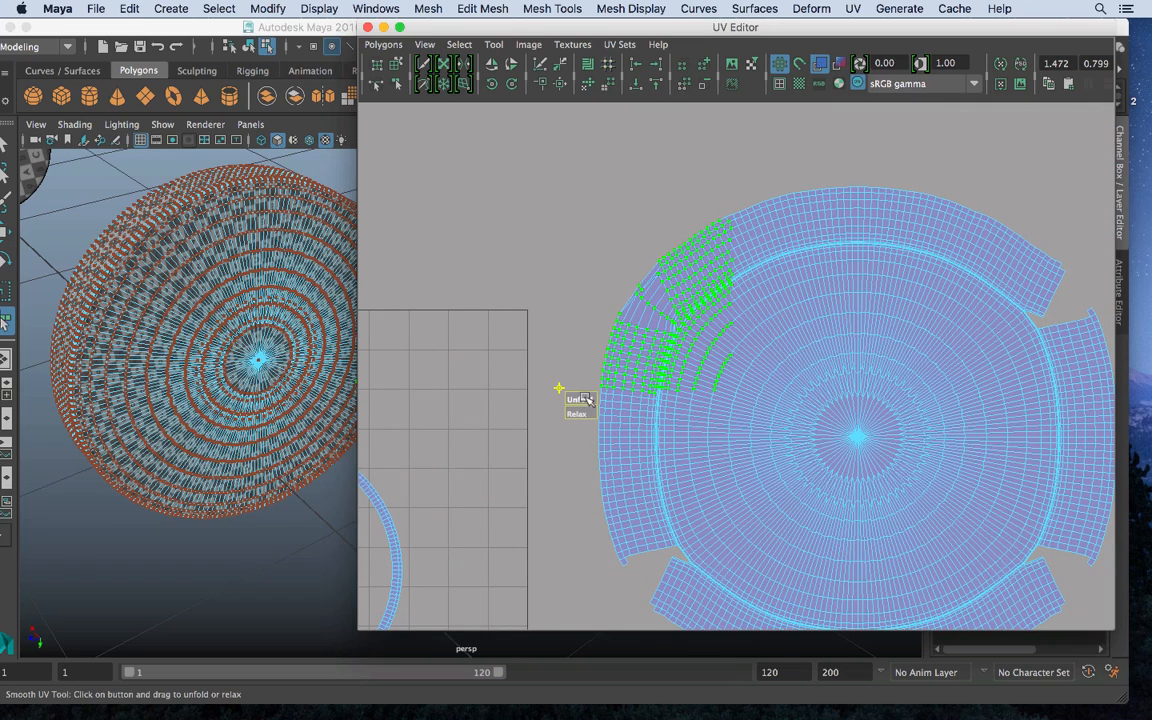
drag(583, 399, 1046, 354)
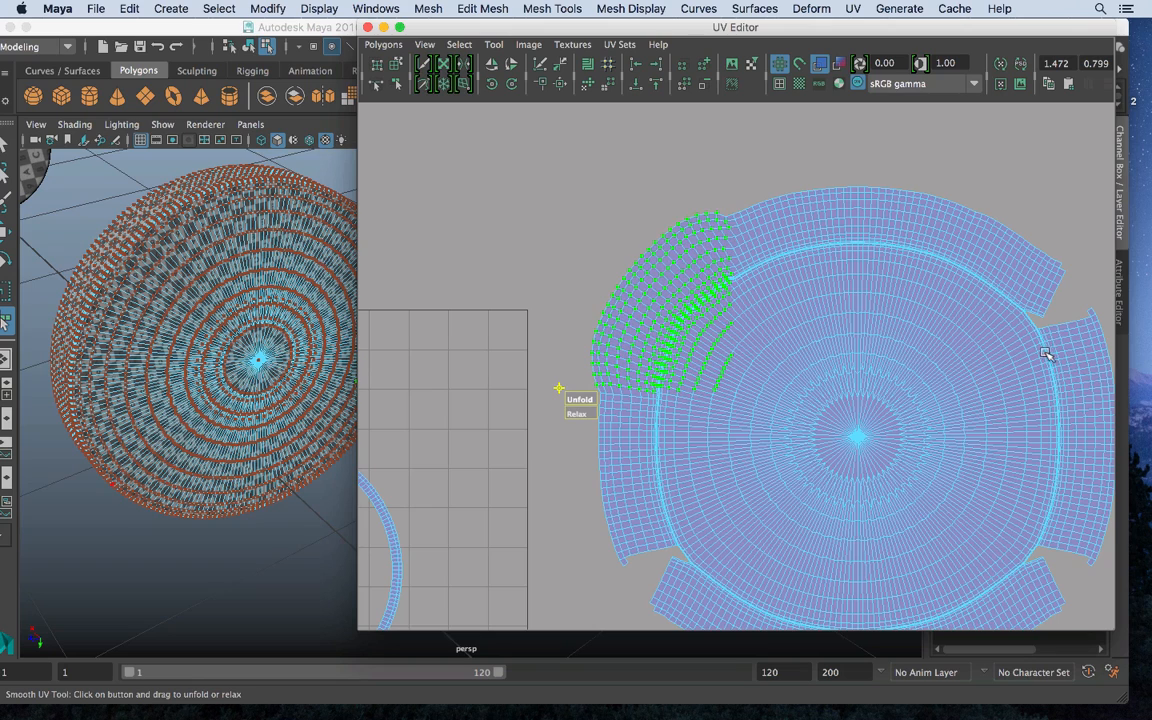
drag(559, 400, 978, 395)
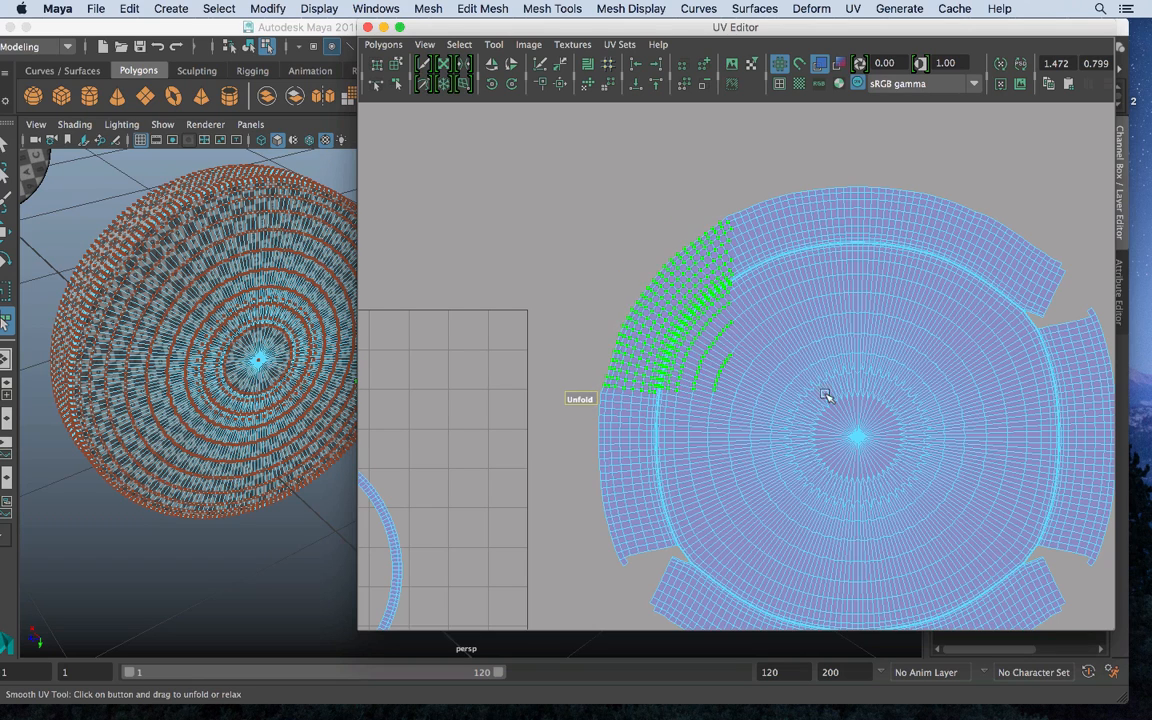
Return to object selection, inspect the checker pattern on the unselected disc, and reselect the disc
right_click(738, 255)
right_drag(738, 255, 803, 231)
click(573, 259)
right_drag(256, 238, 298, 206)
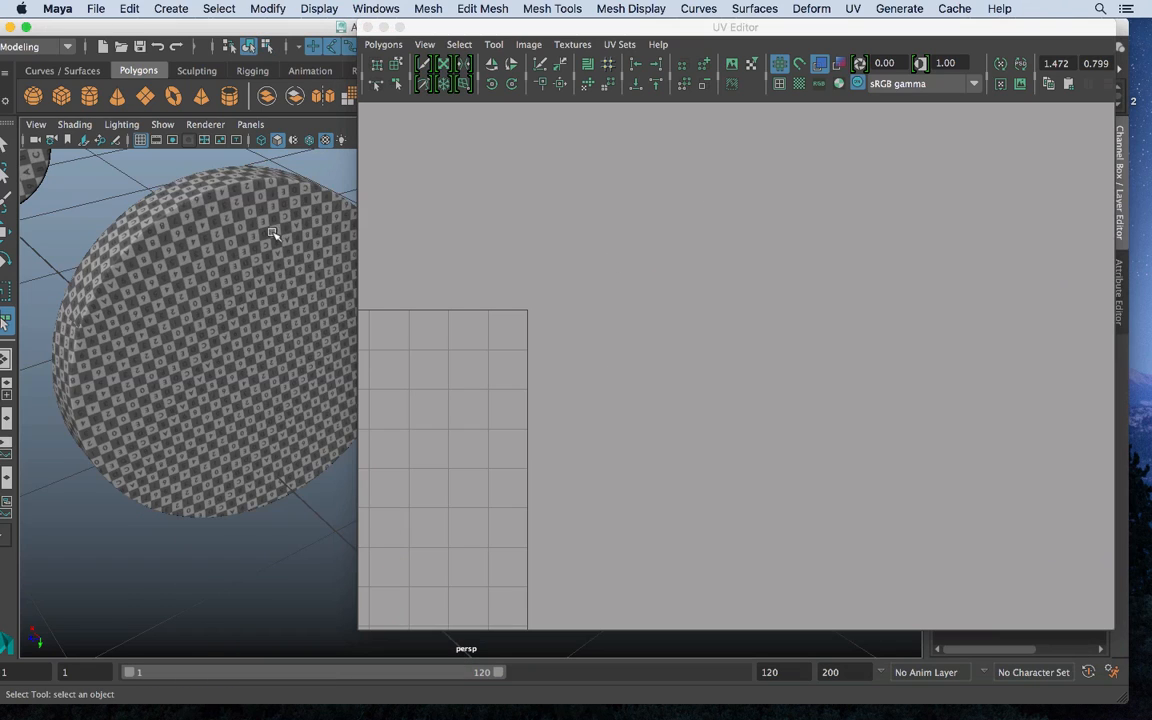
alt+drag(275, 237, 247, 260)
click(280, 268)
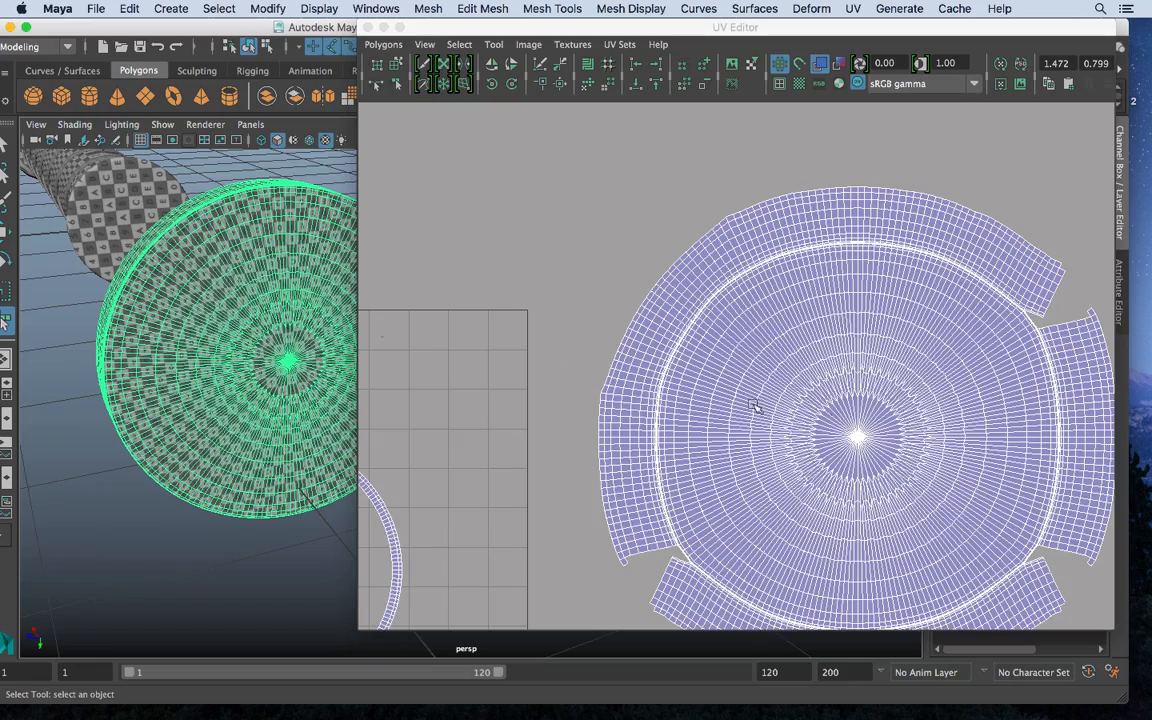
Sew the matching border edges along the lower-left gap between the rim sections of the disc's UV shell
scroll(762, 358, up, 8)
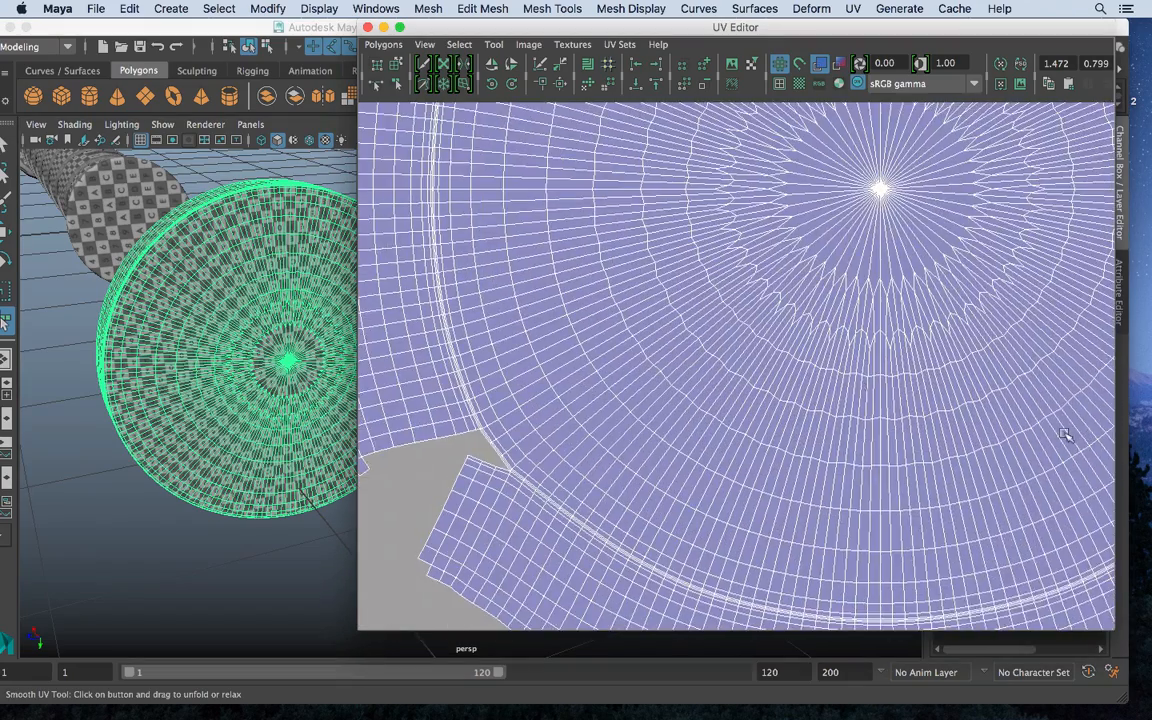
scroll(870, 307, down, 2)
right_drag(468, 319, 468, 277)
click(477, 355)
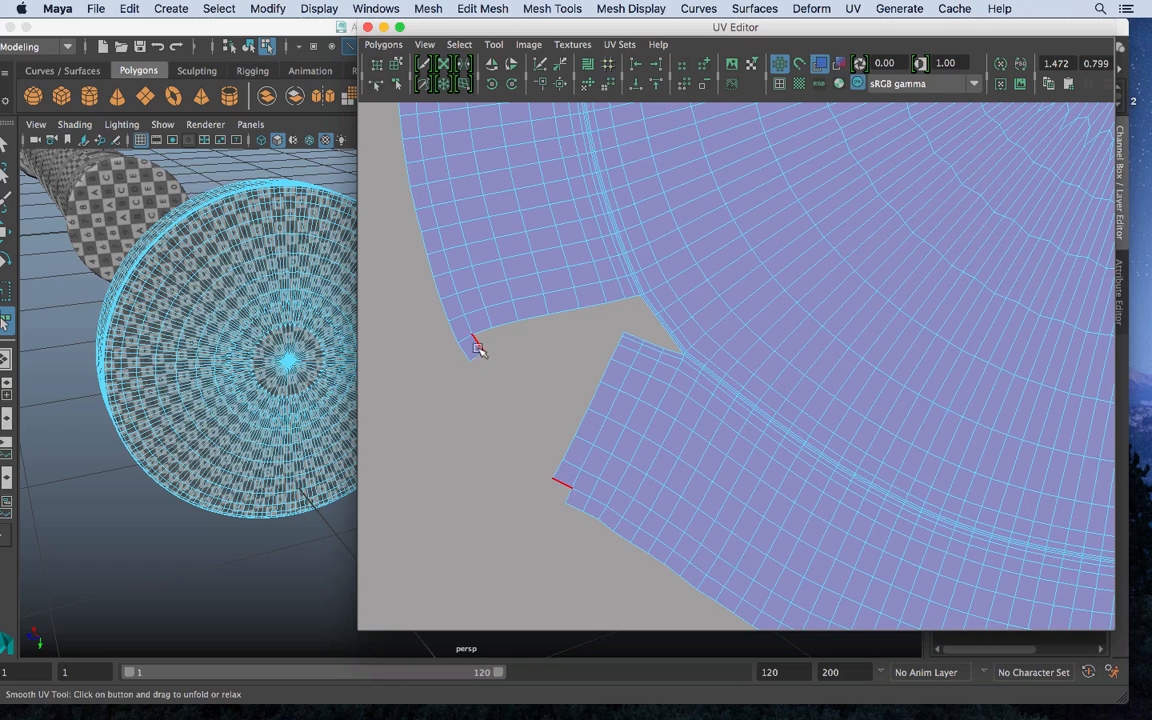
key(w)
click(477, 356)
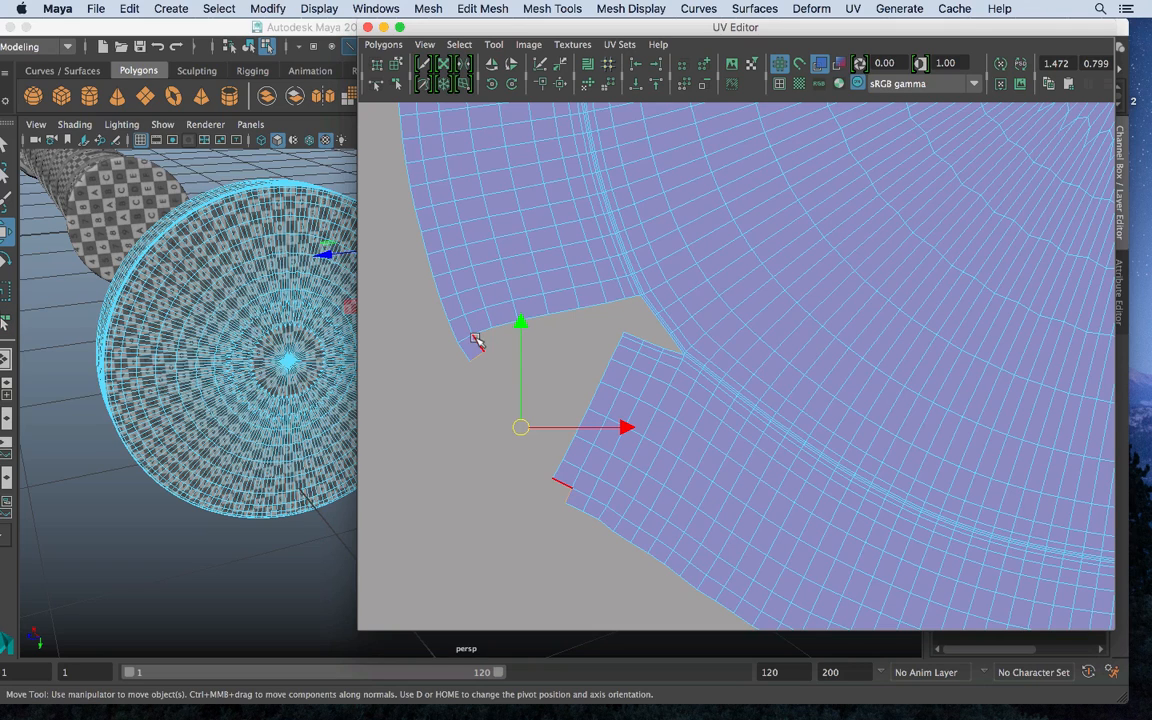
shift+click(479, 341)
shift+click(484, 332)
shift+click(502, 328)
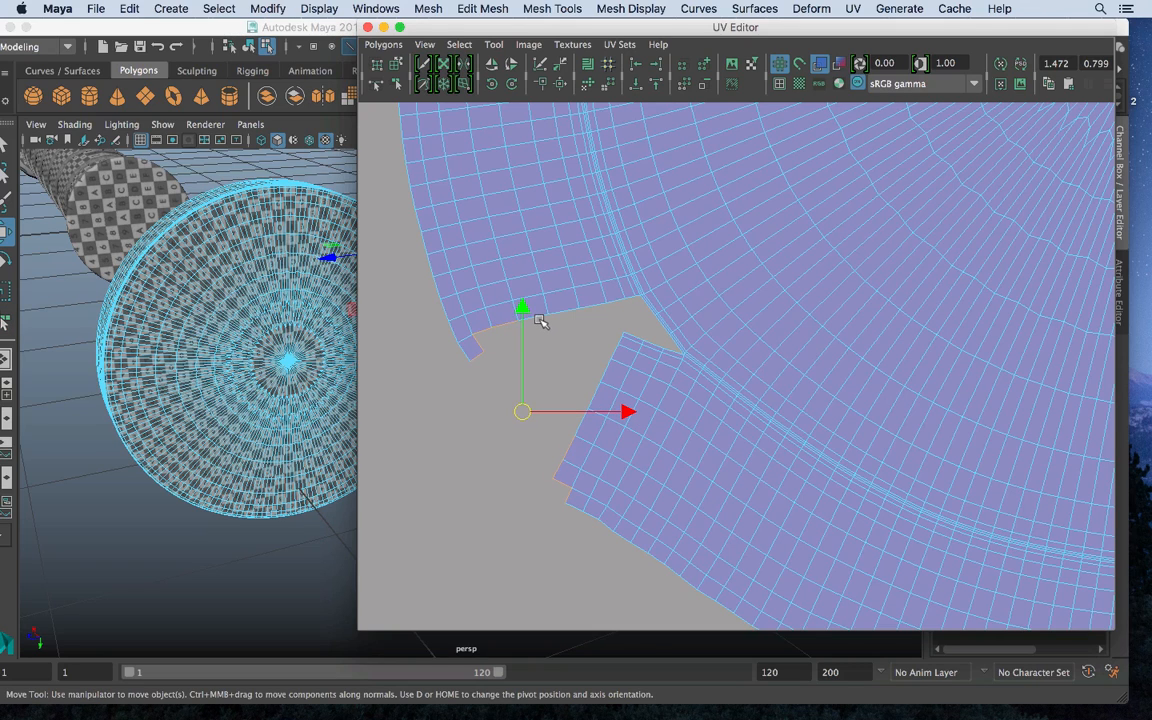
shift+click(535, 316)
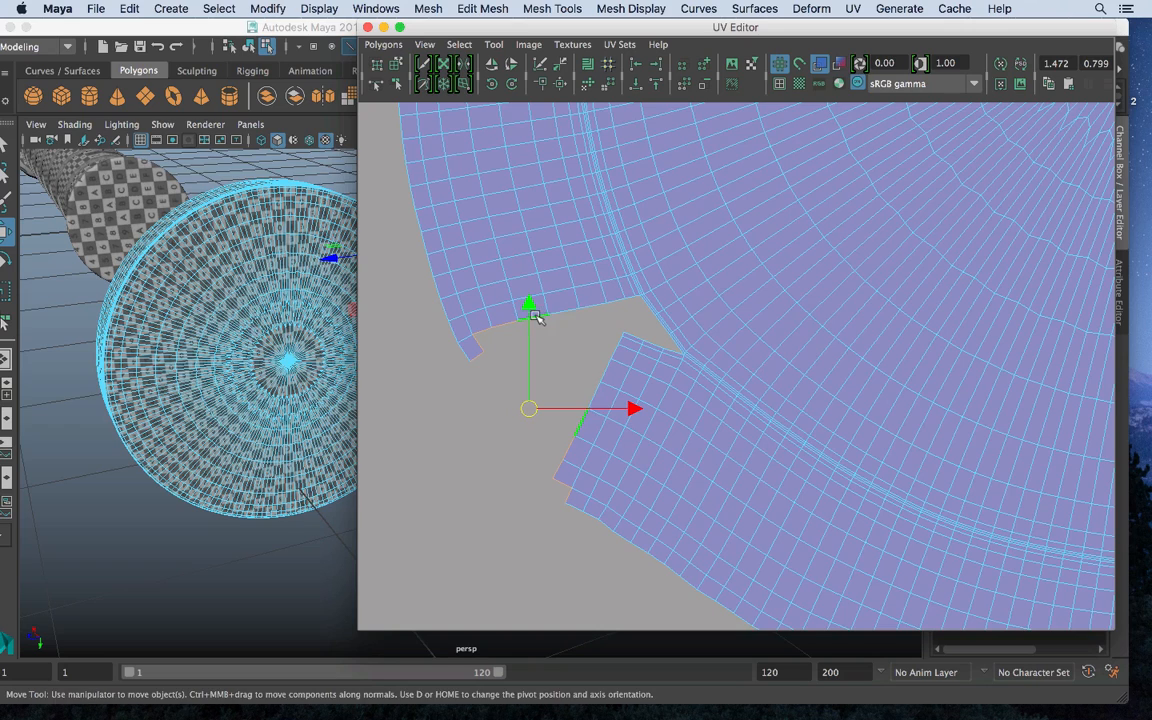
shift+click(589, 312)
shift+click(615, 300)
shift+click(641, 302)
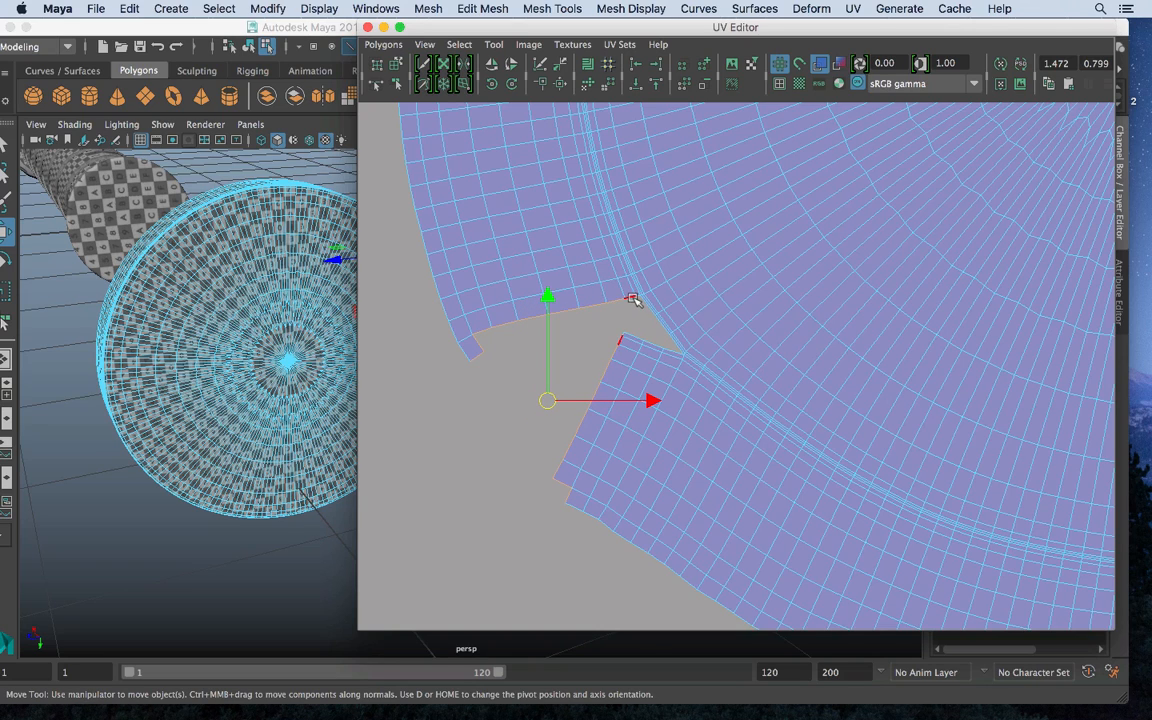
shift+click(643, 302)
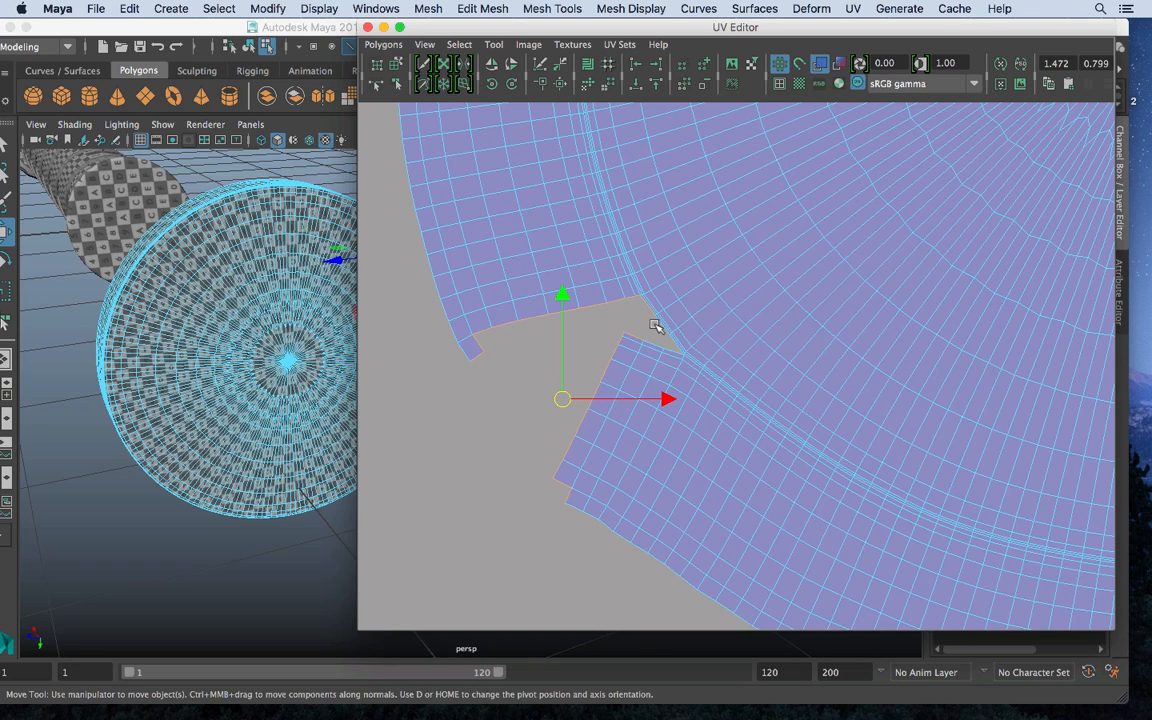
shift+click(672, 344)
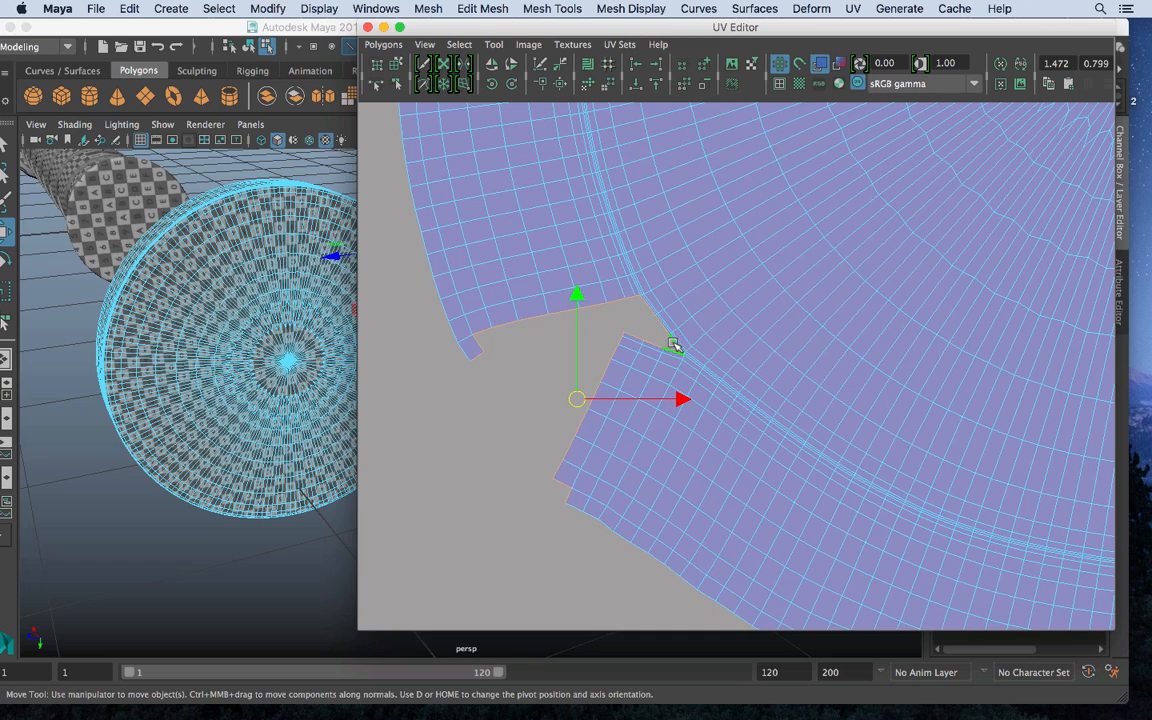
shift+right_drag(497, 383, 494, 337)
Sew the matching border edges along the lower-right gap between the rim sections of the disc's UV shell
alt+middle_drag(759, 465, 753, 460)
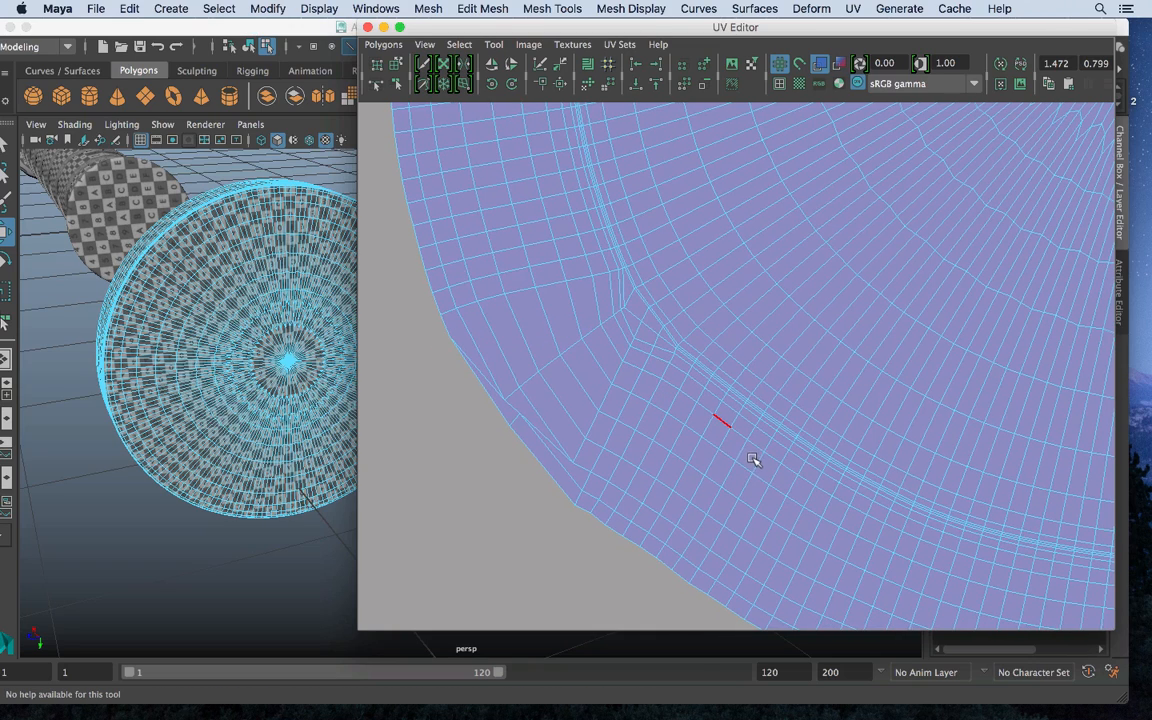
alt+middle_drag(955, 458, 328, 206)
alt+middle_drag(727, 268, 597, 432)
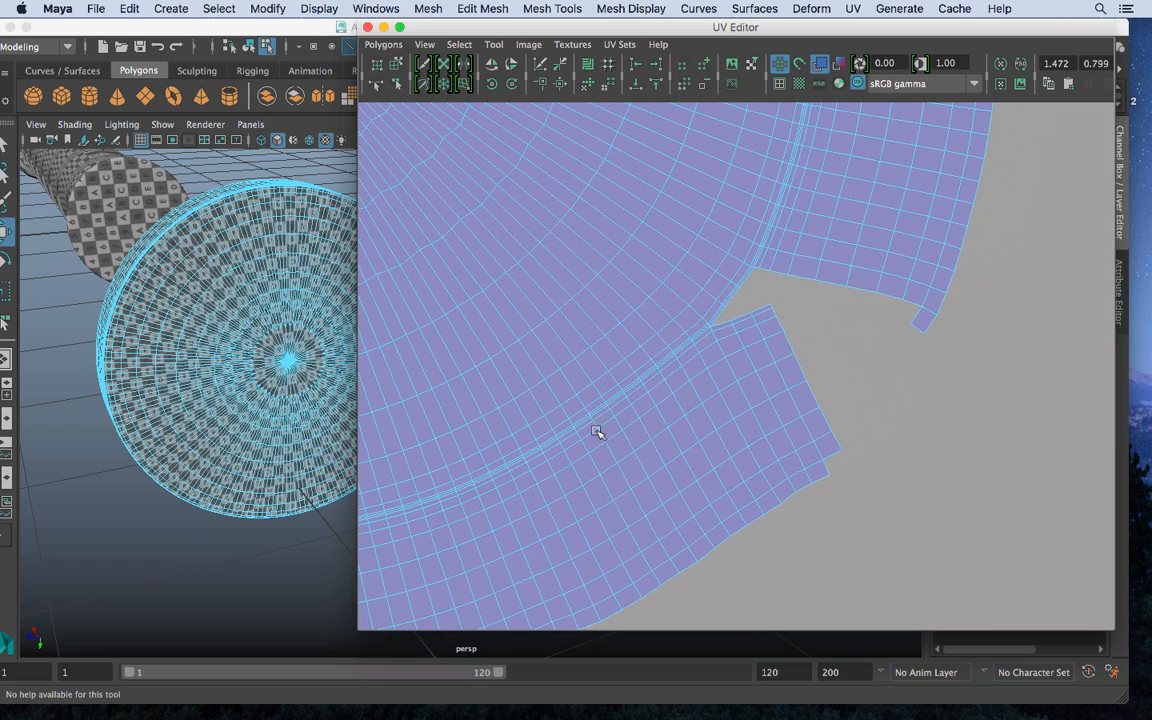
click(720, 320)
shift+click(747, 315)
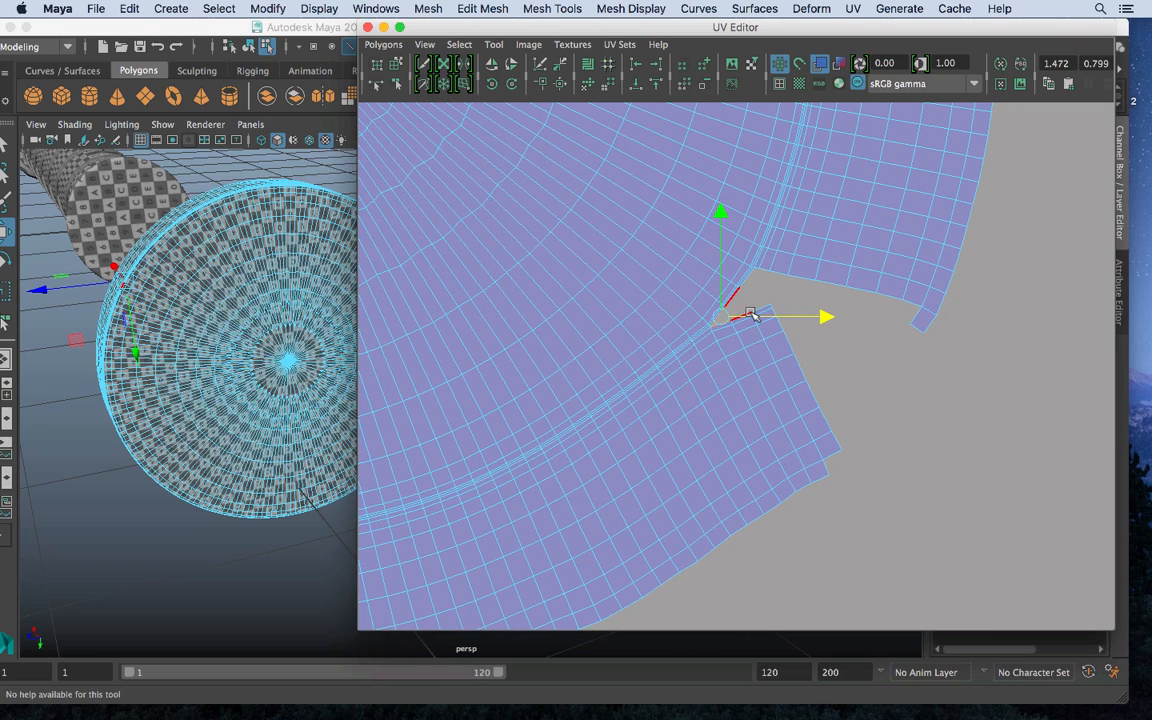
shift+click(767, 308)
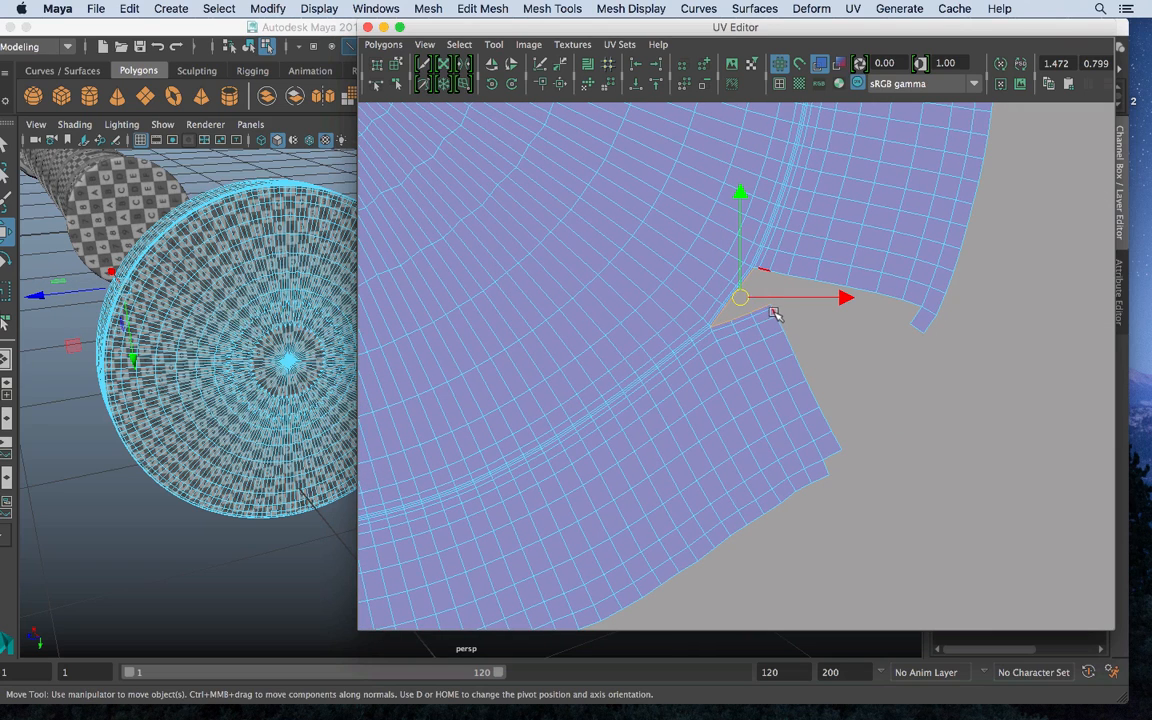
shift+click(773, 310)
shift+click(780, 322)
shift+click(790, 335)
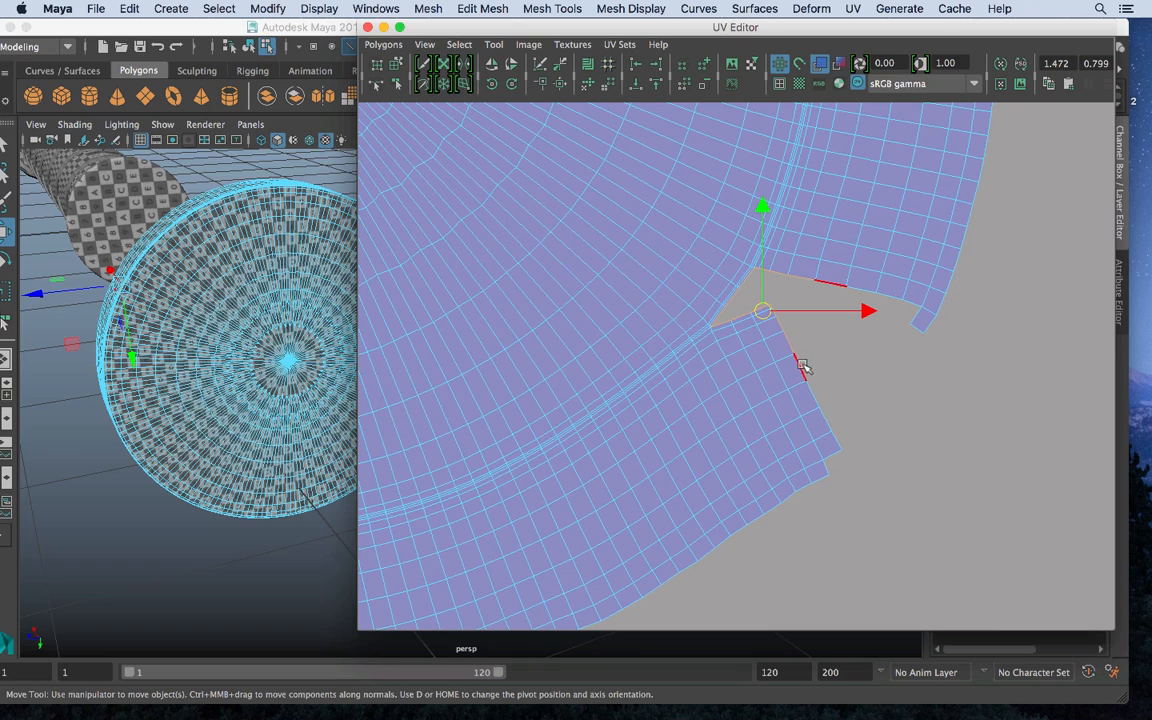
shift+click(812, 393)
shift+click(824, 418)
shift+click(835, 441)
shift+click(830, 455)
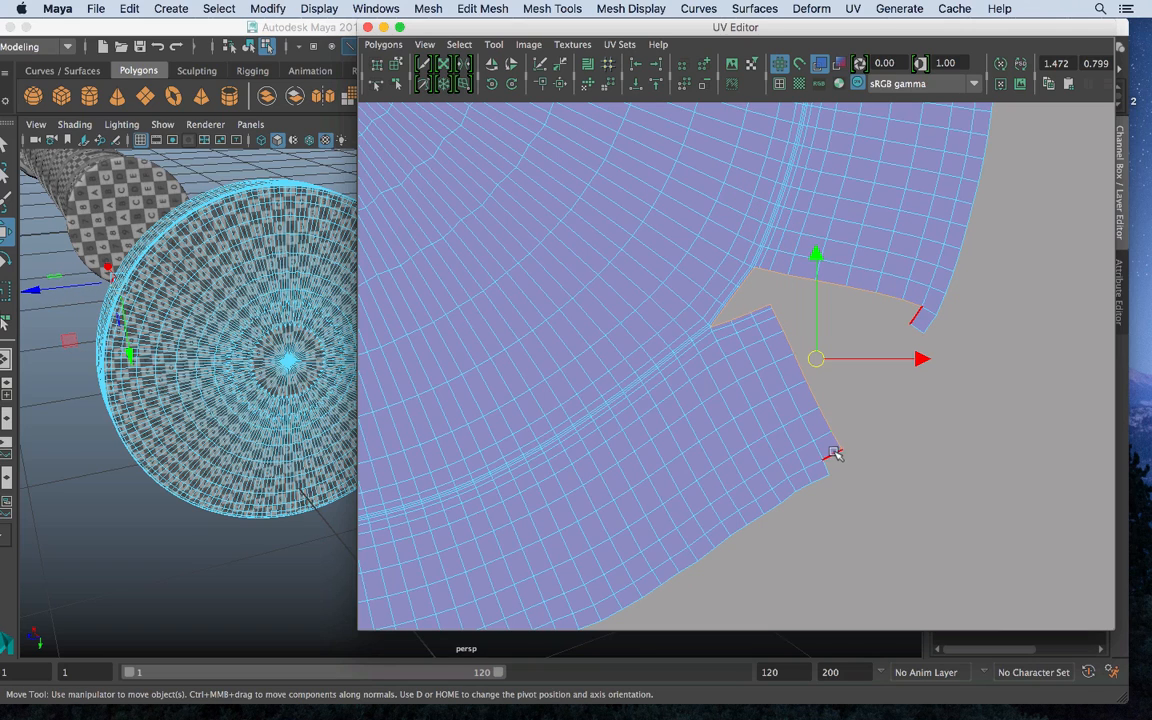
shift+click(829, 467)
shift+click(830, 461)
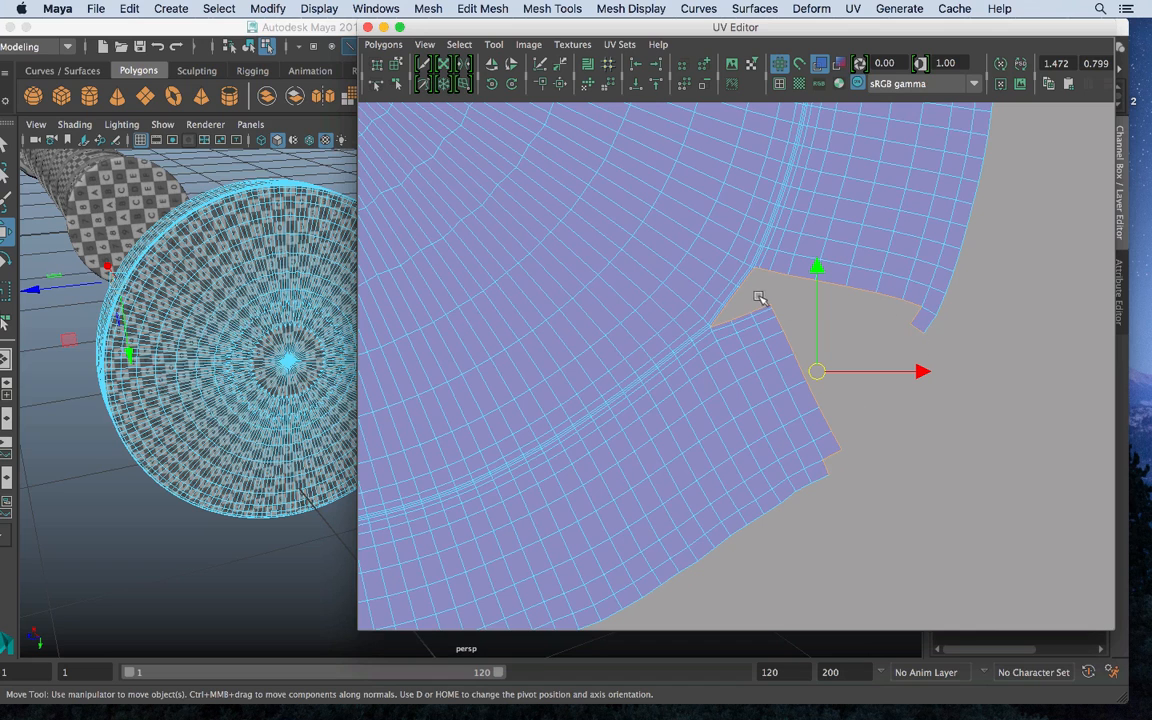
shift+right_drag(1005, 391, 1000, 345)
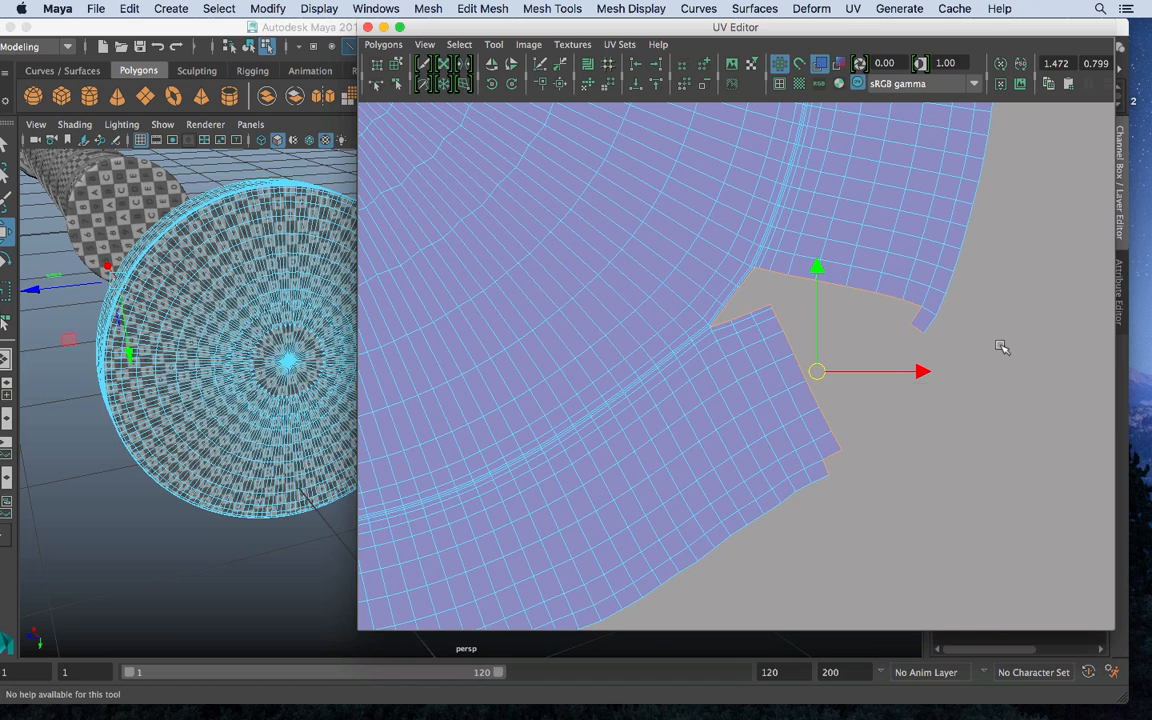
Sew the matching border edges along the upper-right gap between the rim sections of the disc's UV shell
alt+middle_drag(920, 311, 821, 620)
alt+middle_drag(773, 163, 880, 481)
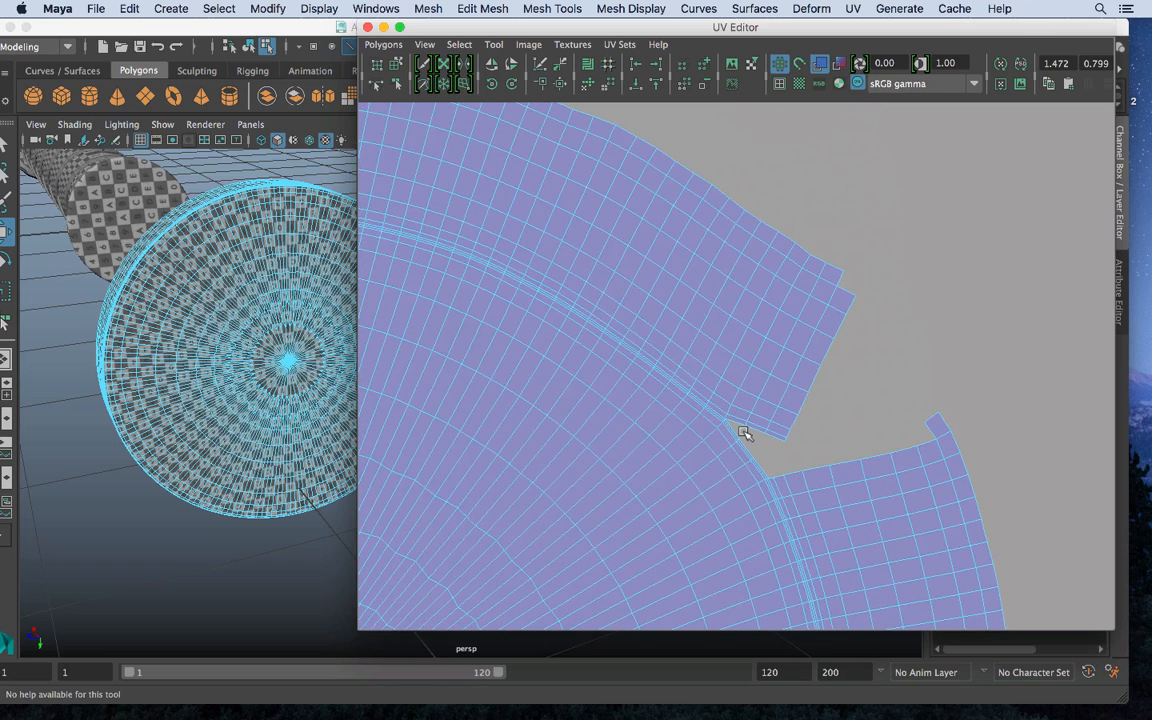
key(w)
drag(760, 432, 772, 437)
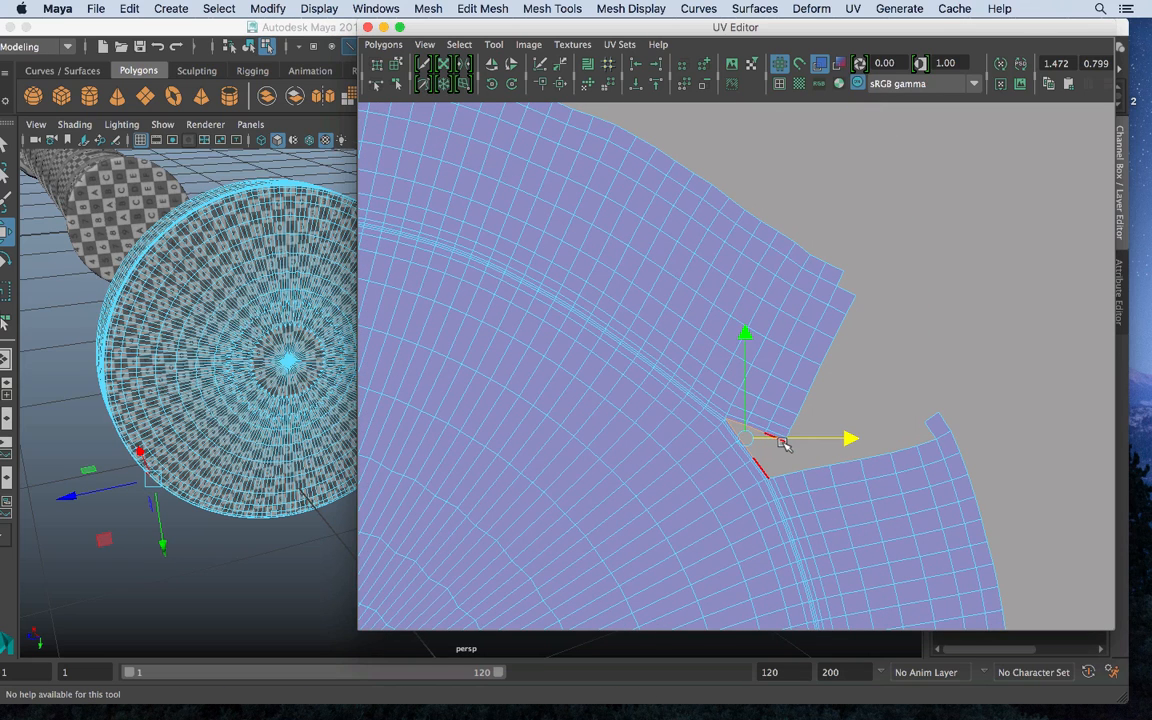
shift+click(783, 443)
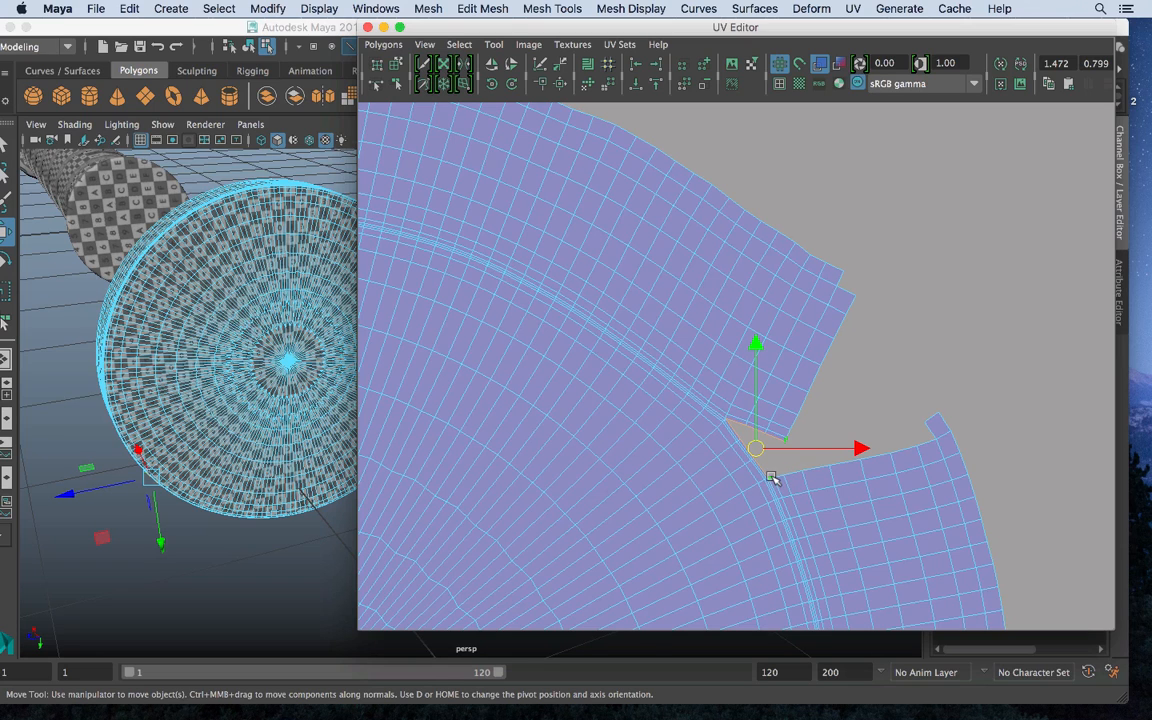
alt+right_drag(846, 497, 854, 499)
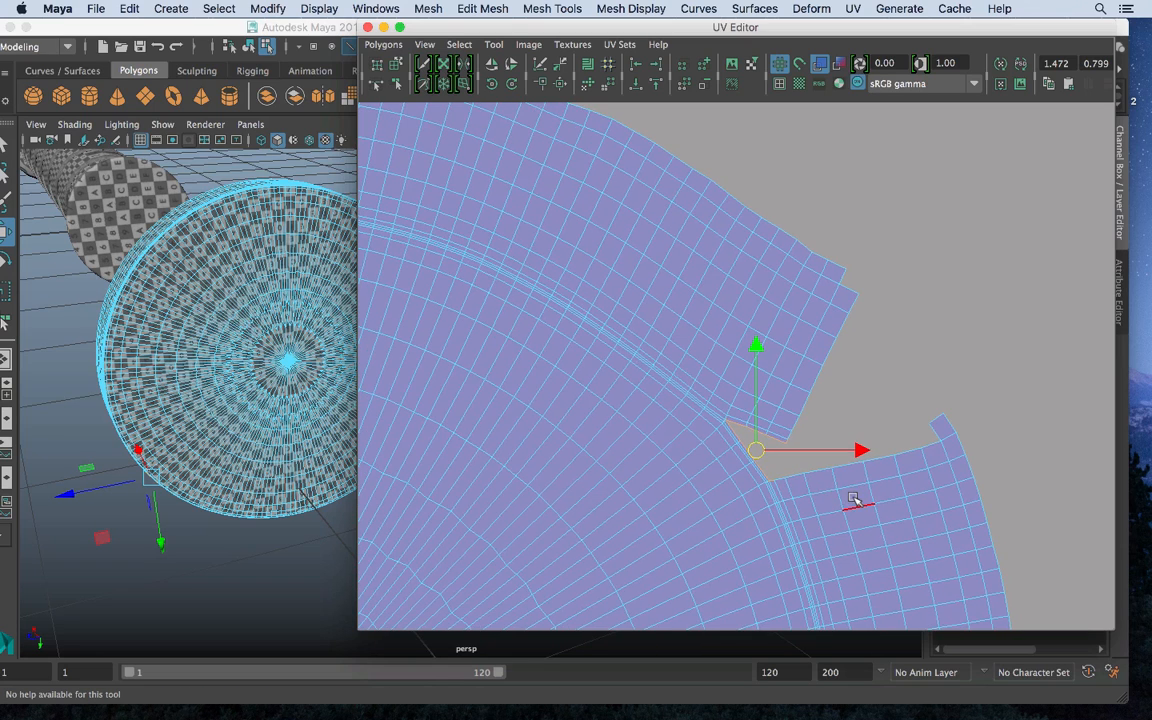
scroll(854, 499, up, 5)
alt+middle_drag(836, 484, 771, 321)
scroll(771, 321, up, 5)
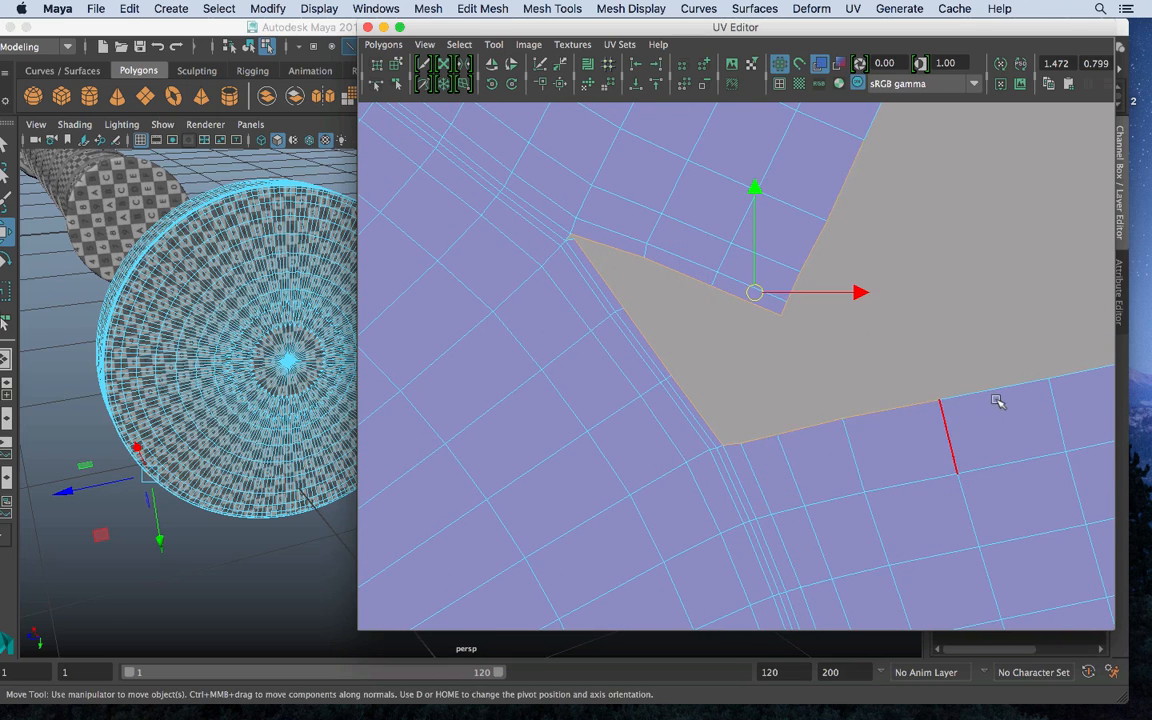
alt+middle_drag(998, 399, 720, 473)
shift+click(745, 455)
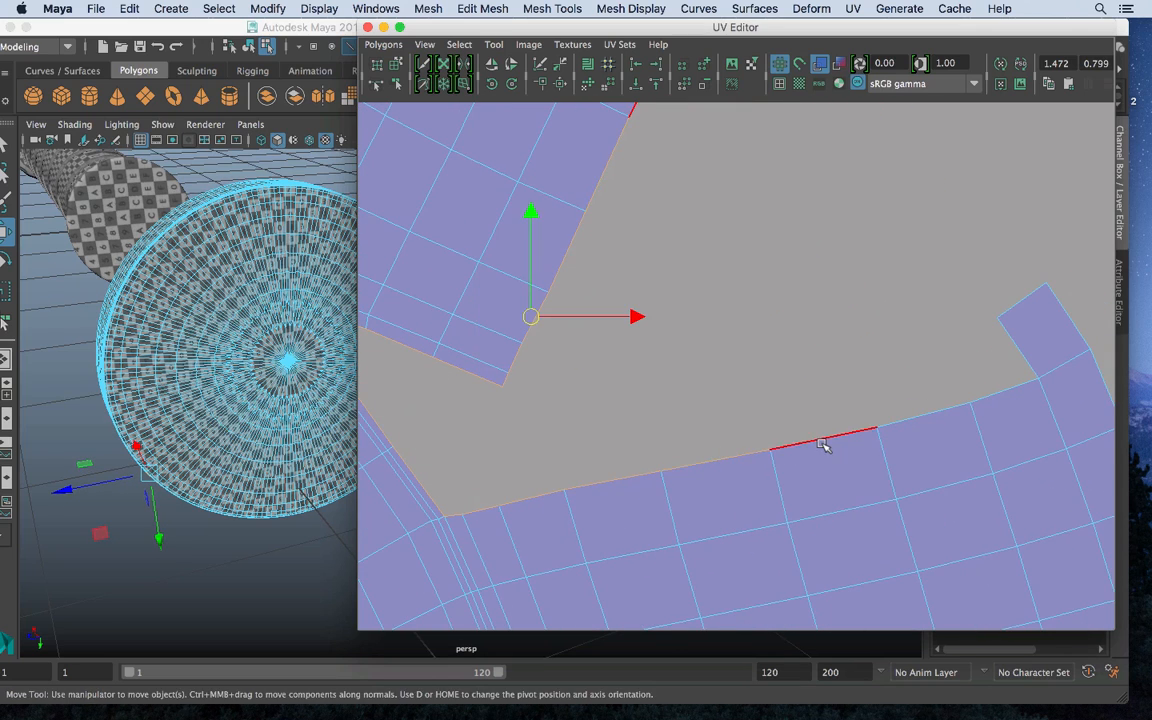
shift+click(824, 444)
shift+click(954, 403)
shift+click(1010, 388)
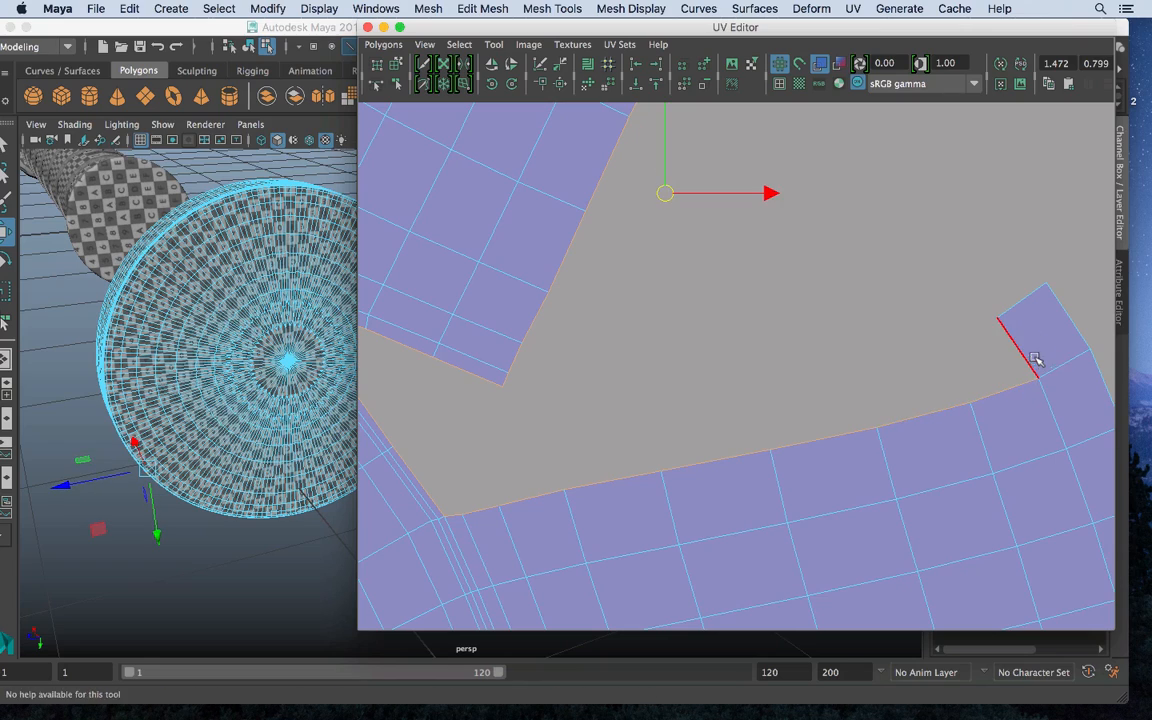
shift+click(1033, 356)
shift+click(1031, 292)
alt+right_drag(949, 377, 809, 471)
alt+middle_drag(809, 471, 907, 394)
alt+right_drag(907, 394, 841, 487)
alt+middle_drag(841, 487, 830, 367)
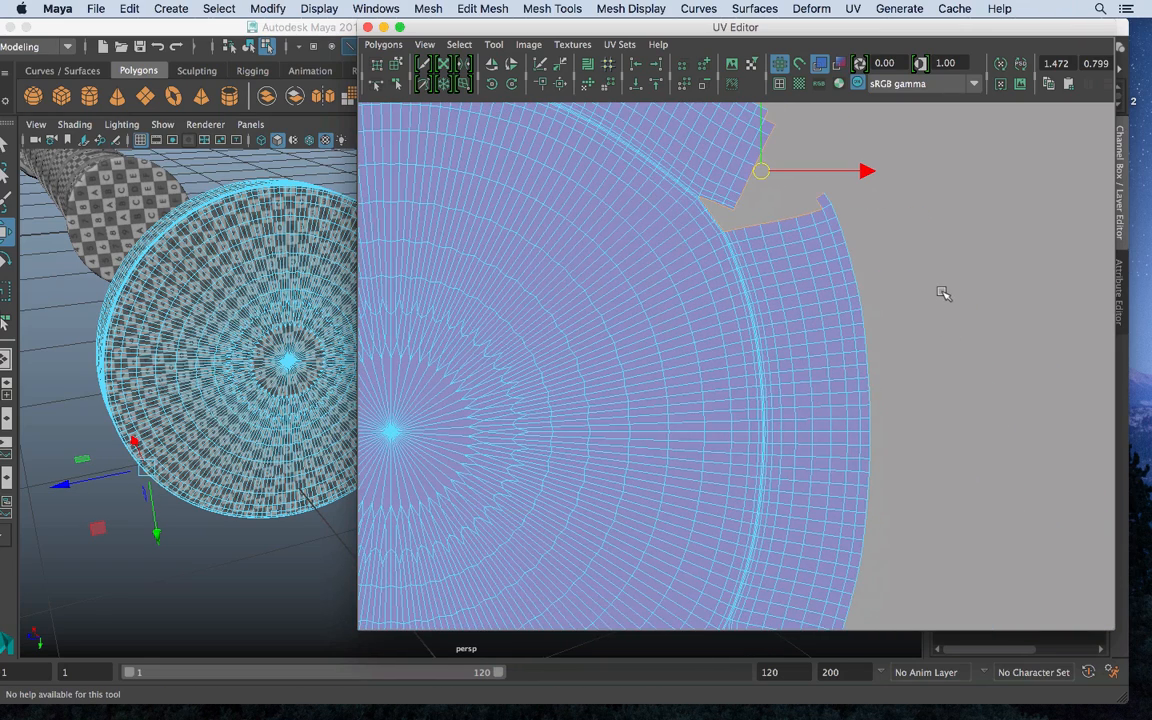
shift+right_click(942, 291)
shift+right_drag(942, 291, 946, 256)
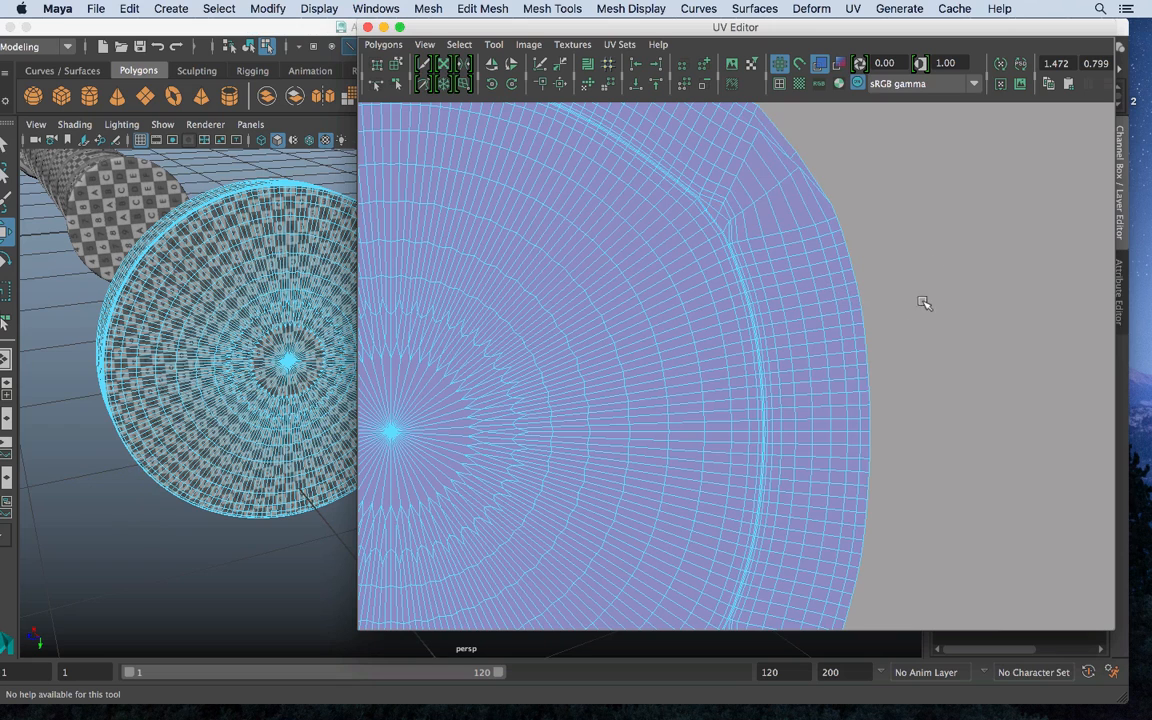
Select the UVs around the sewn upper-right seam and unfold them with the Smooth UV tool
alt+right_drag(920, 398, 801, 426)
right_drag(688, 332, 753, 329)
drag(458, 234, 913, 632)
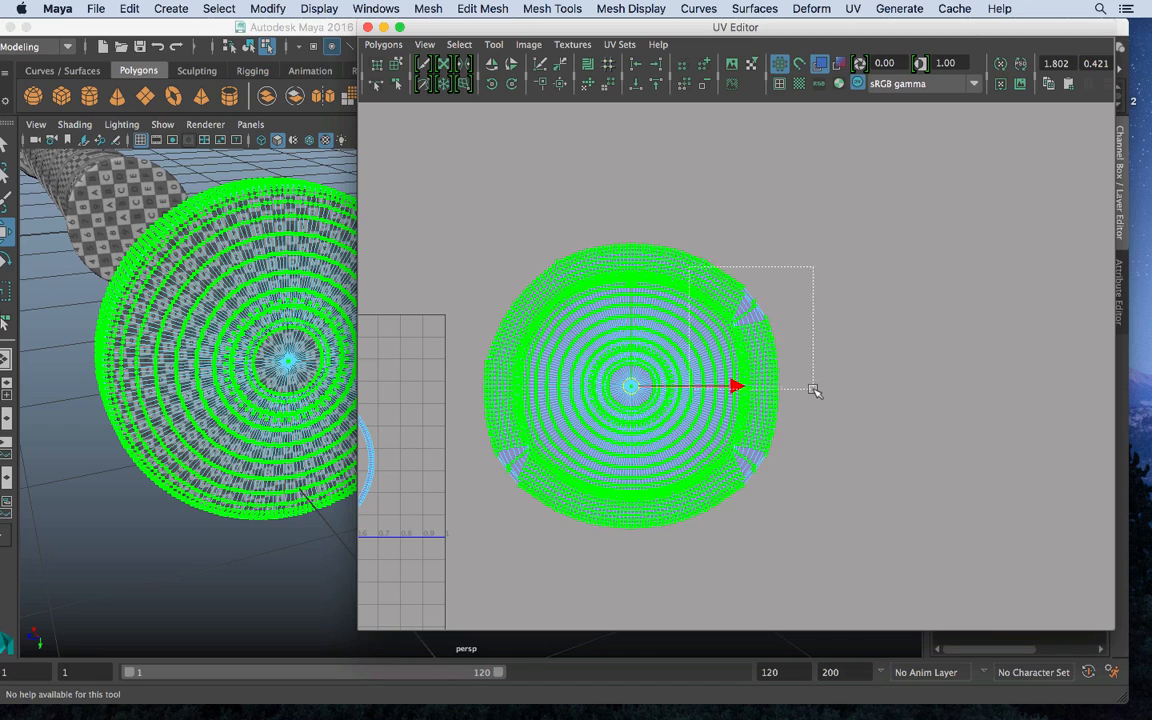
drag(813, 390, 813, 390)
shift+right_drag(577, 190, 583, 229)
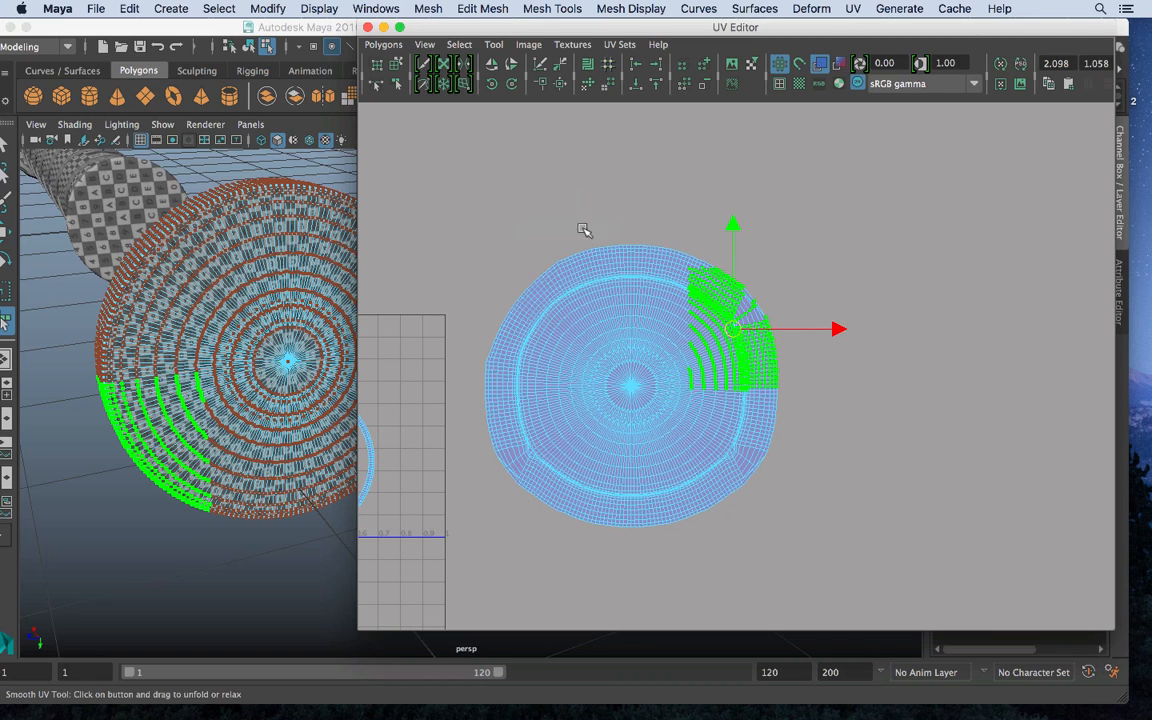
drag(668, 393, 1149, 383)
drag(661, 395, 1127, 377)
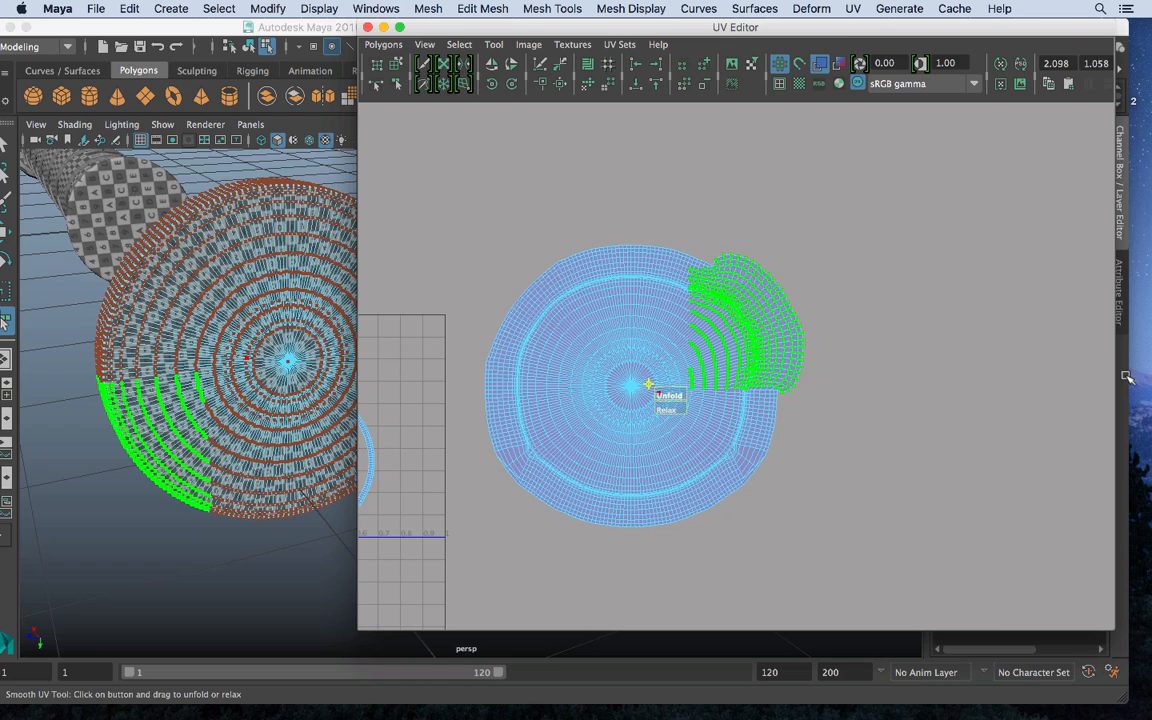
drag(662, 394, 1104, 369)
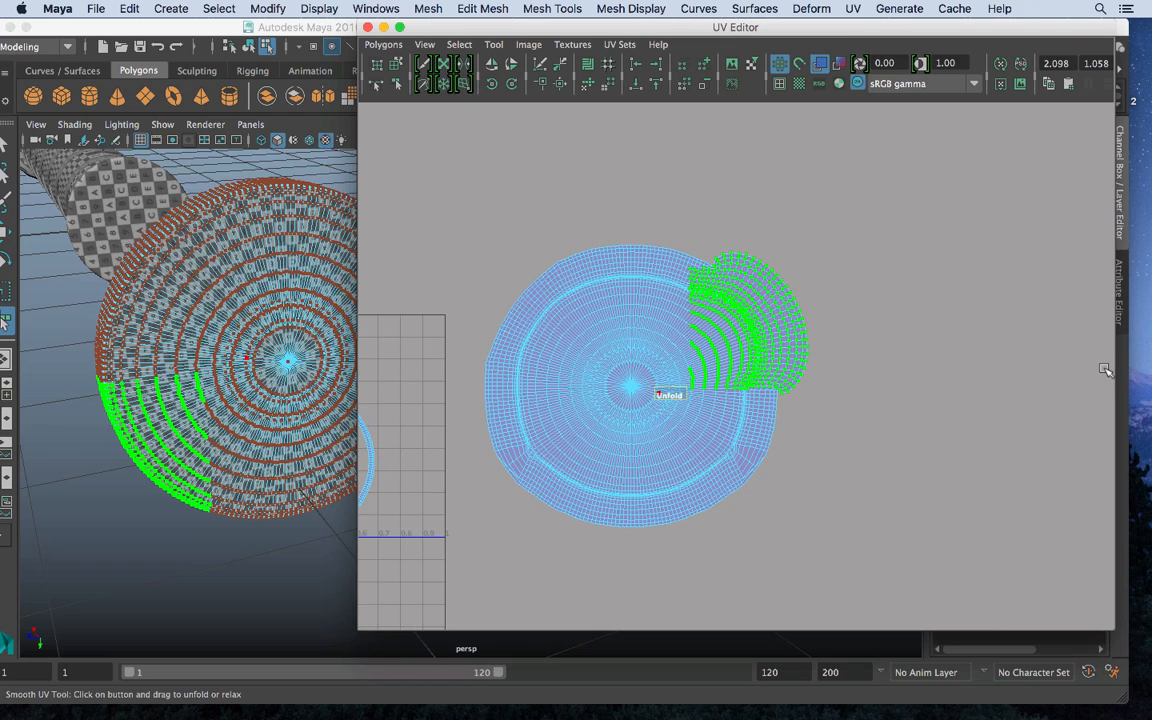
drag(662, 395, 767, 395)
drag(1149, 389, 1147, 389)
Unfold the UVs around the sewn lower-left and lower-right seams with the Smooth UV tool
drag(446, 408, 550, 521)
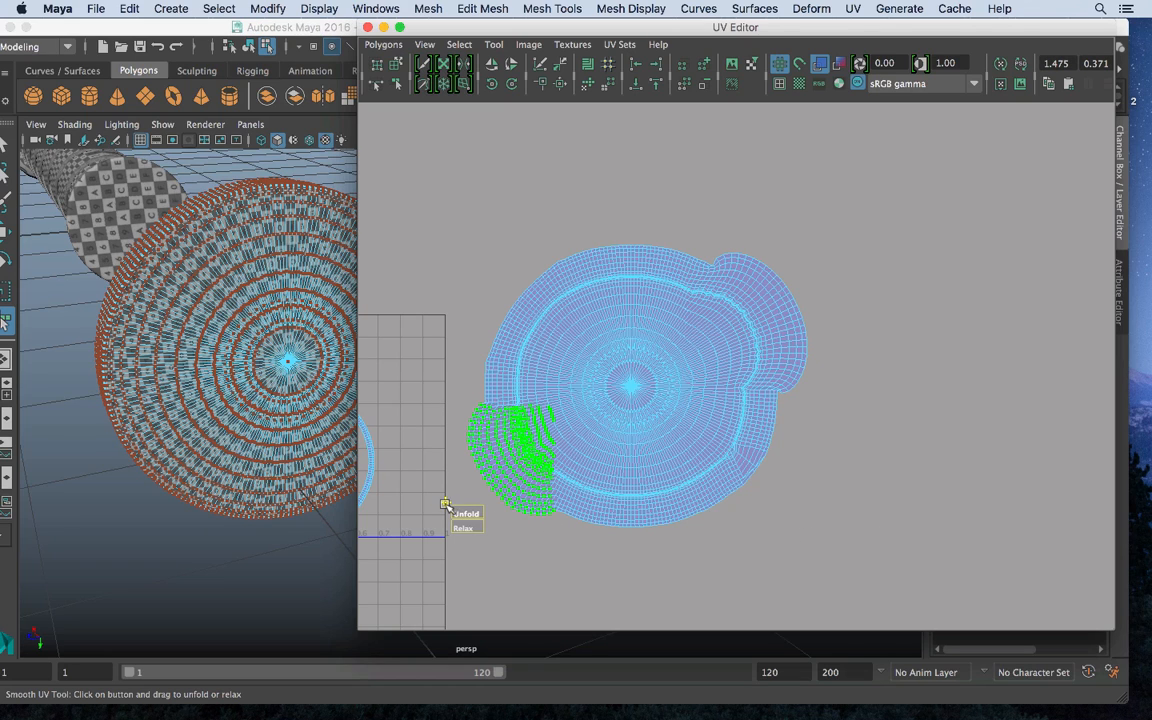
drag(446, 504, 632, 505)
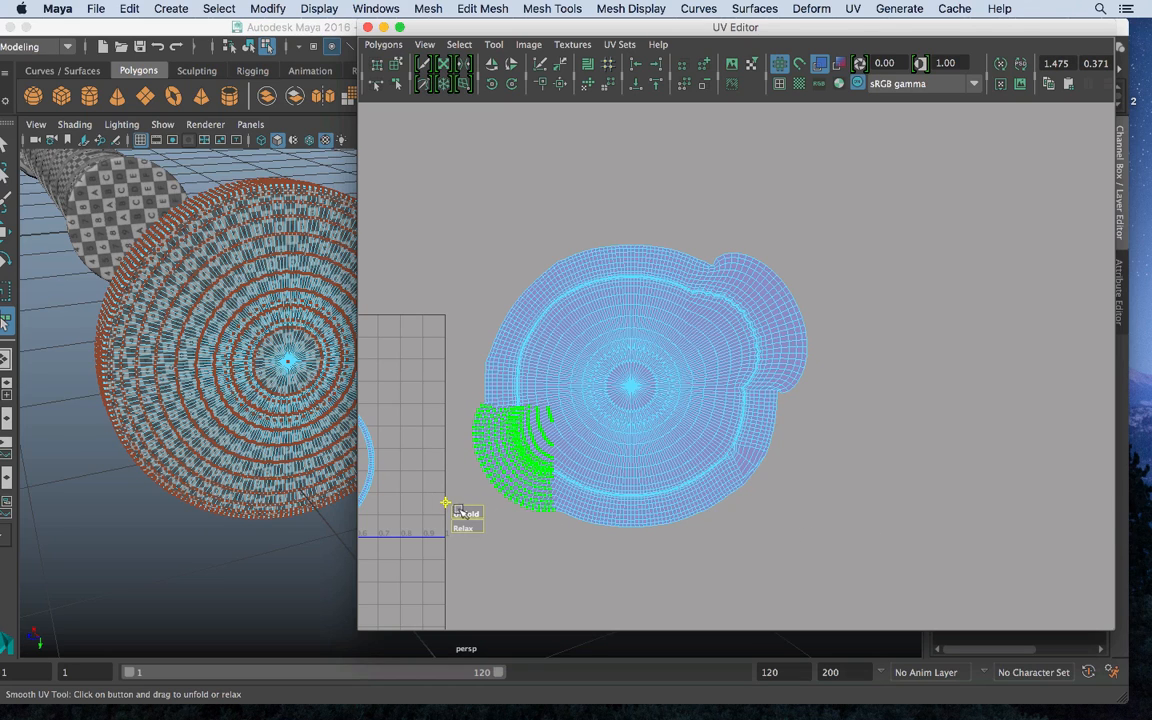
drag(741, 446, 828, 539)
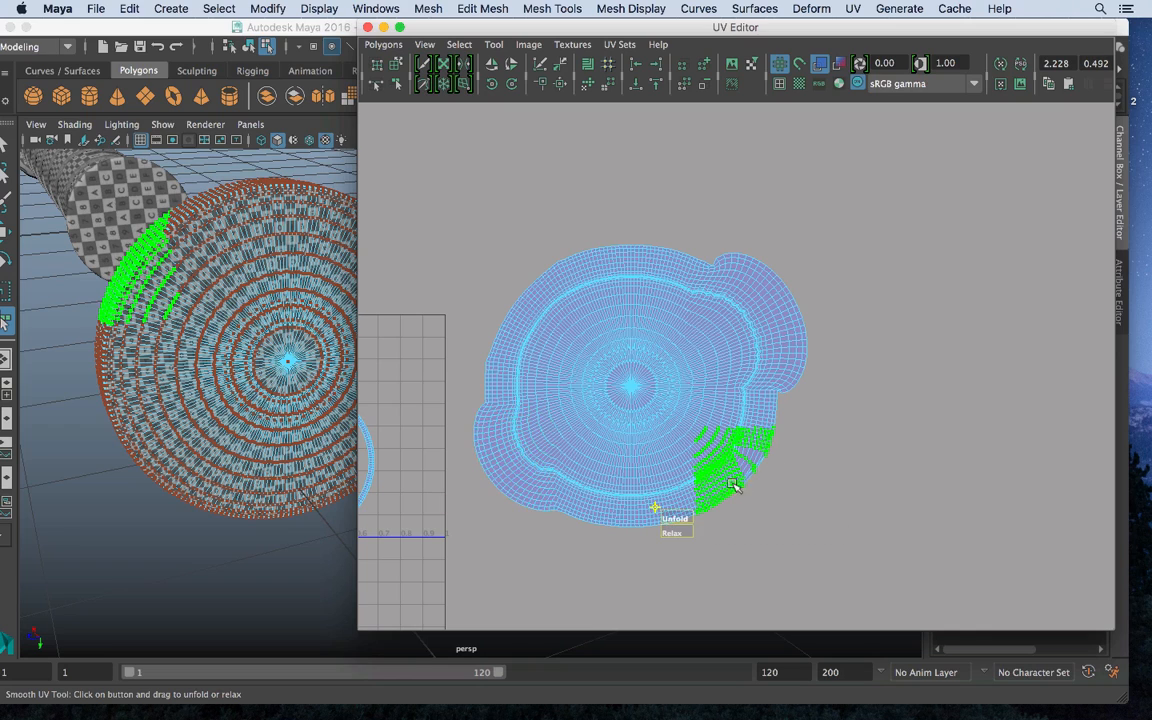
drag(683, 521, 1149, 488)
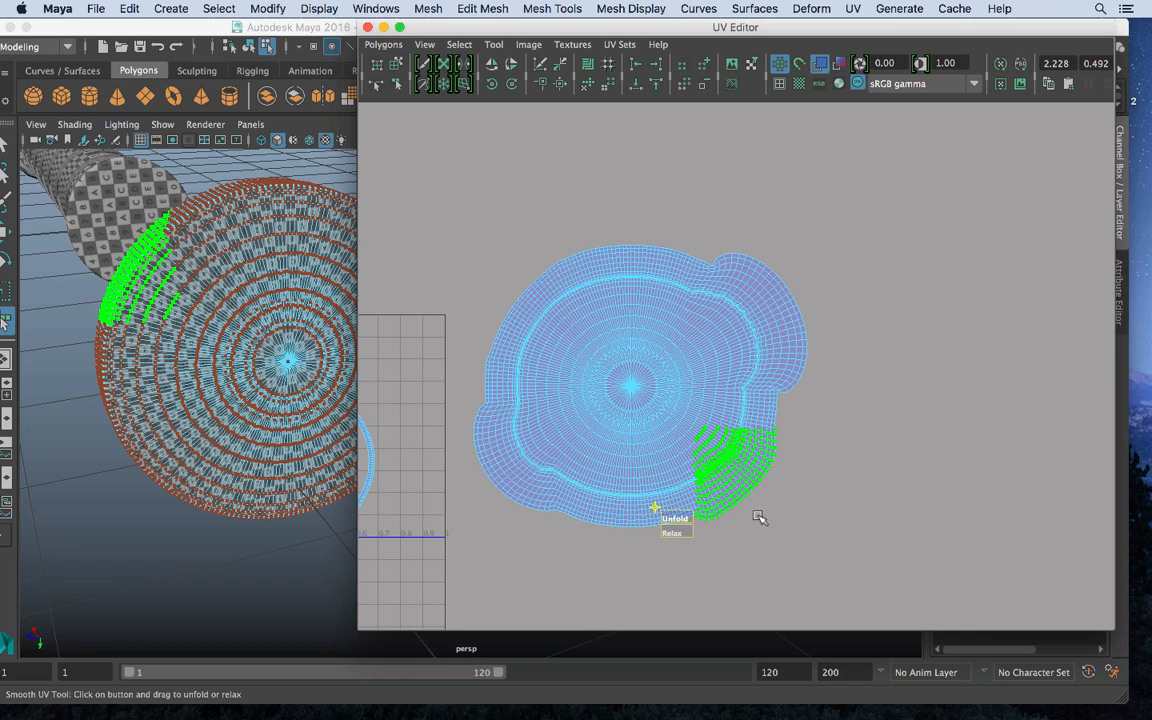
drag(673, 515, 950, 519)
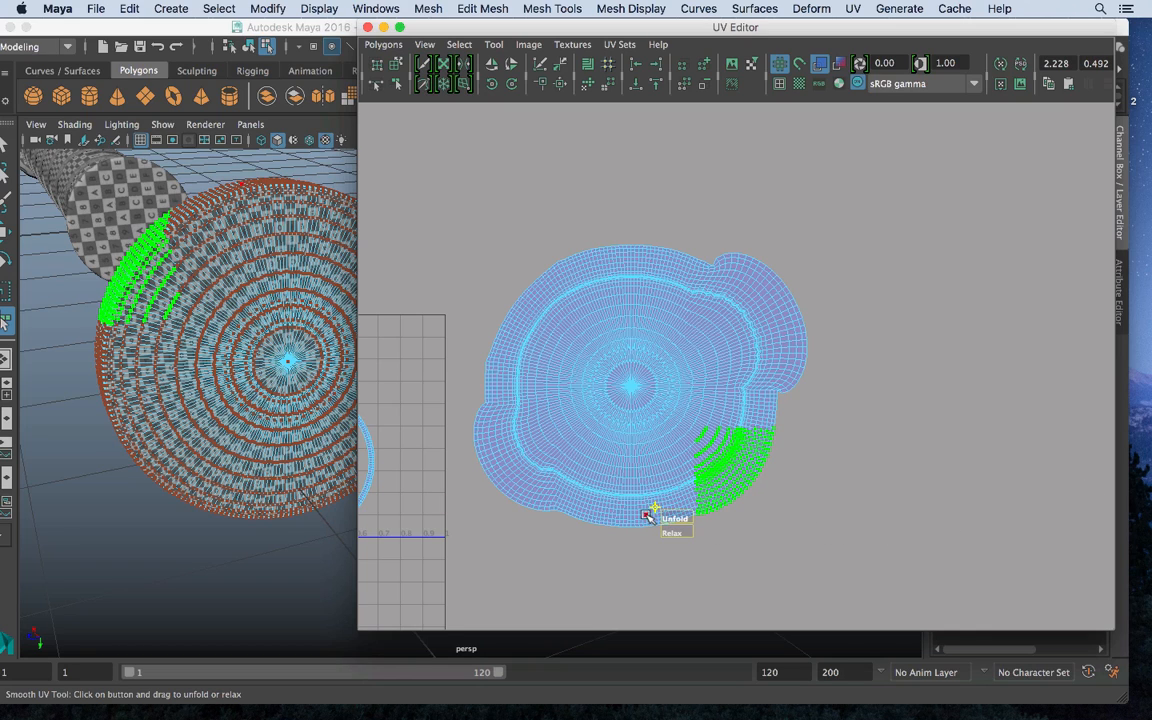
Return to object selection, inspect the checker pattern along the disc's rim, and reselect the disc
alt+drag(176, 332, 134, 320)
right_drag(209, 314, 245, 250)
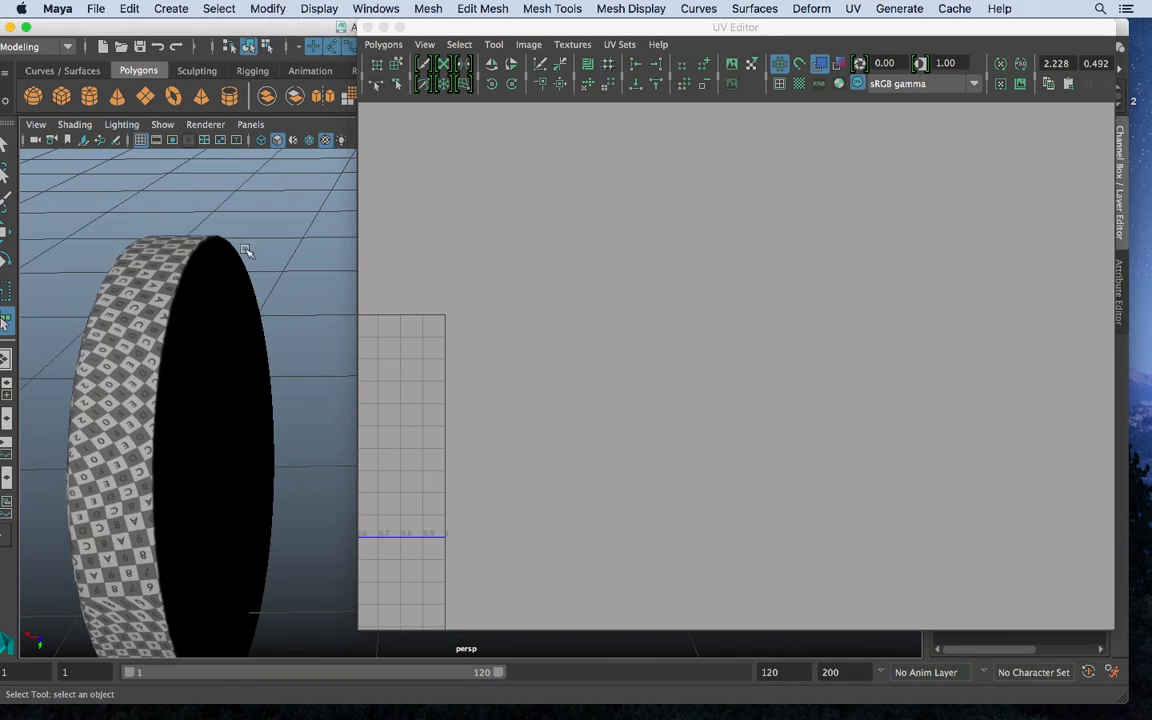
alt+drag(223, 312, 159, 332)
alt+drag(70, 339, 159, 342)
click(100, 228)
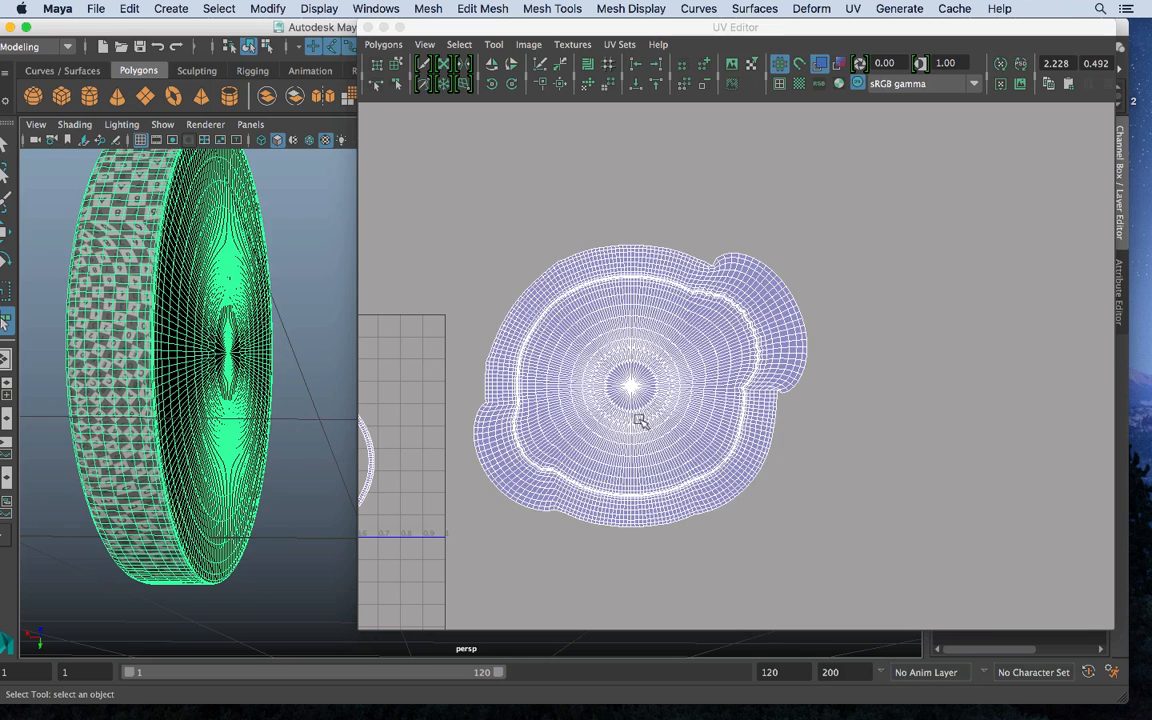
Select all UVs of the disc's large shell and unfold them together into an even circle
right_drag(645, 361, 708, 361)
drag(463, 211, 887, 599)
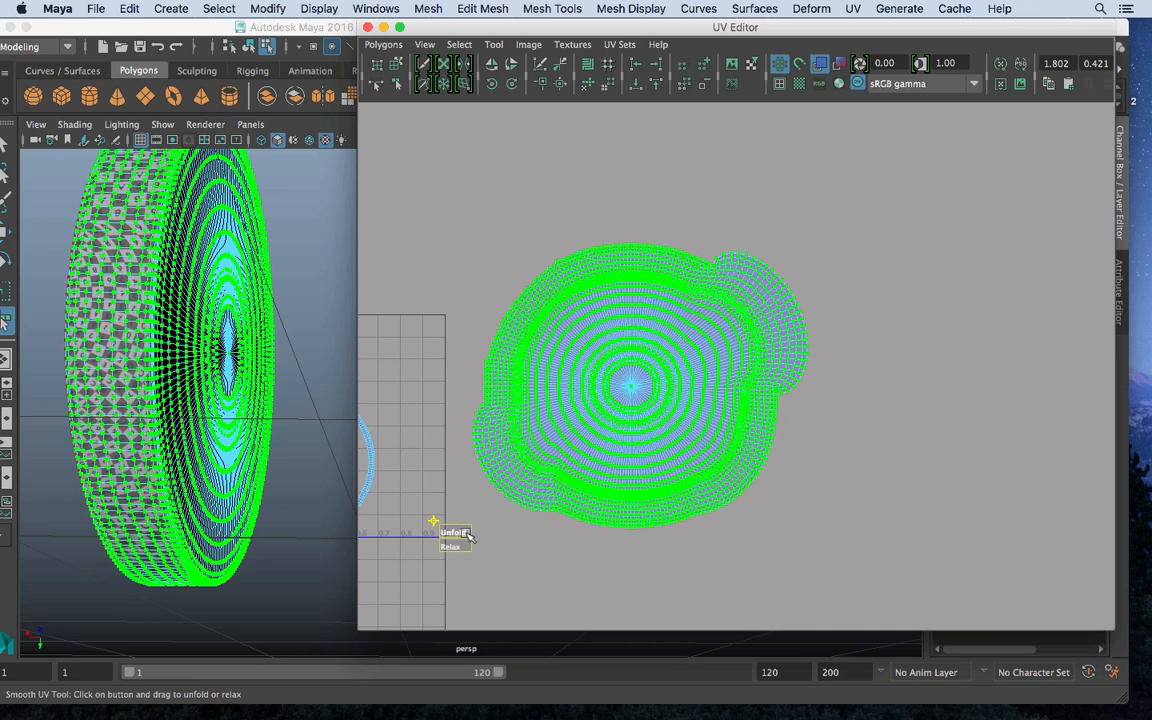
drag(467, 537, 685, 524)
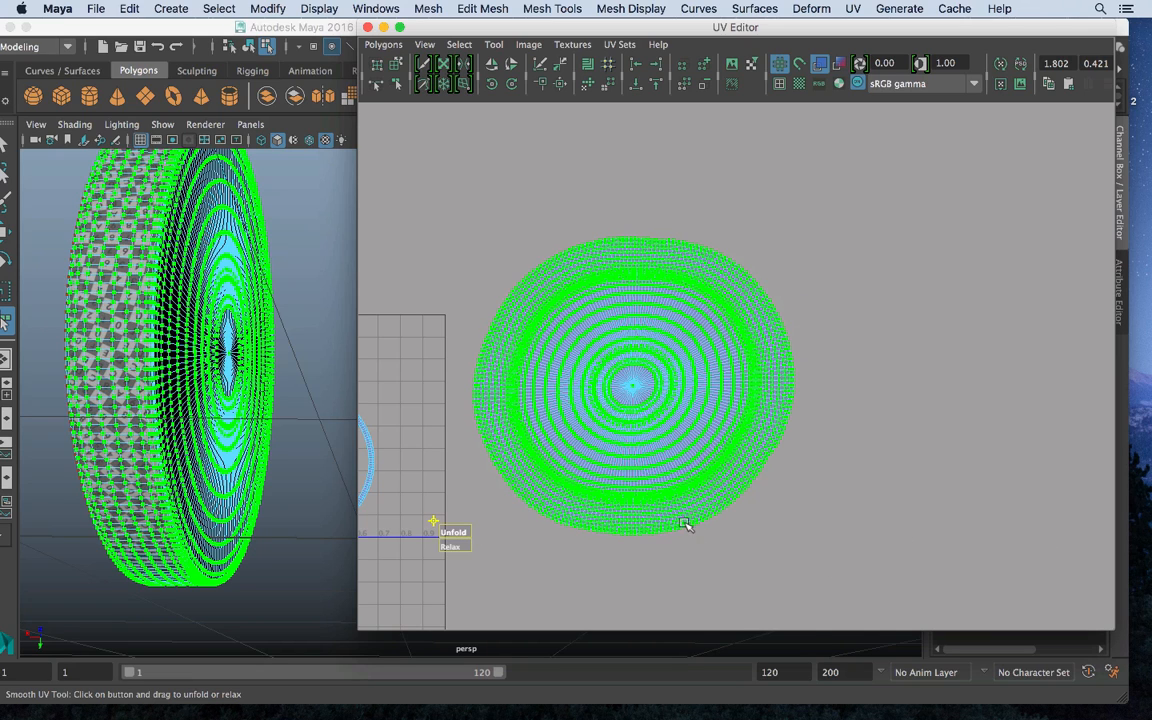
drag(458, 528, 1150, 523)
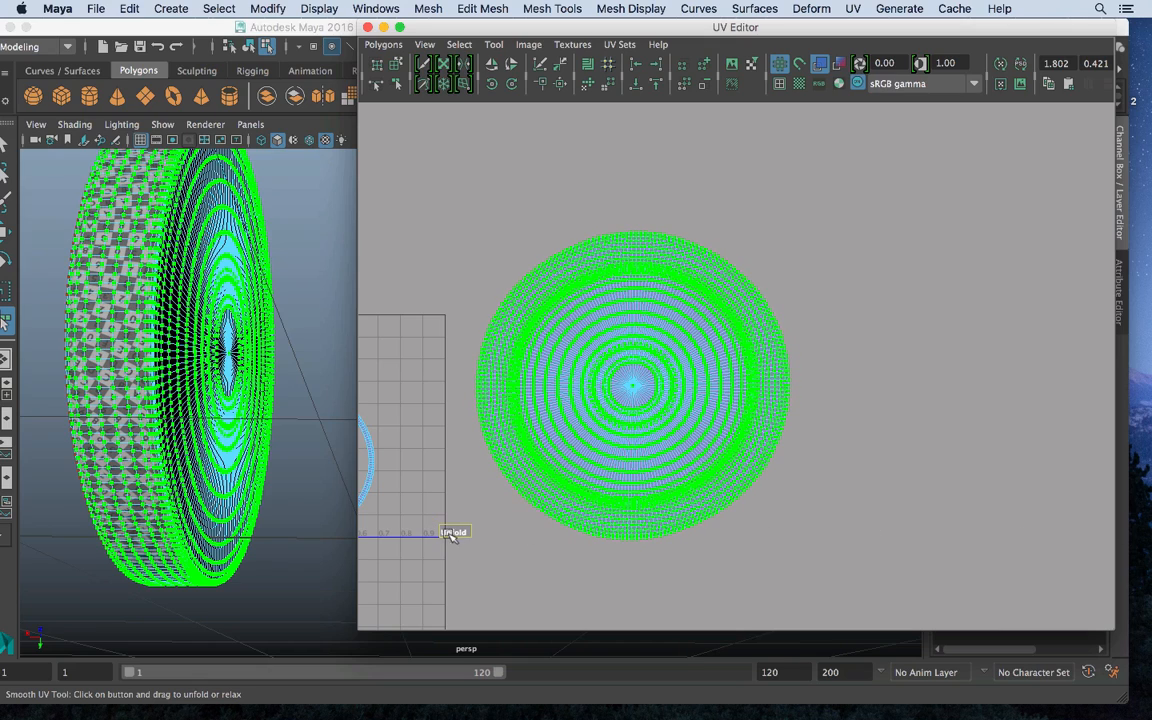
drag(450, 534, 1110, 540)
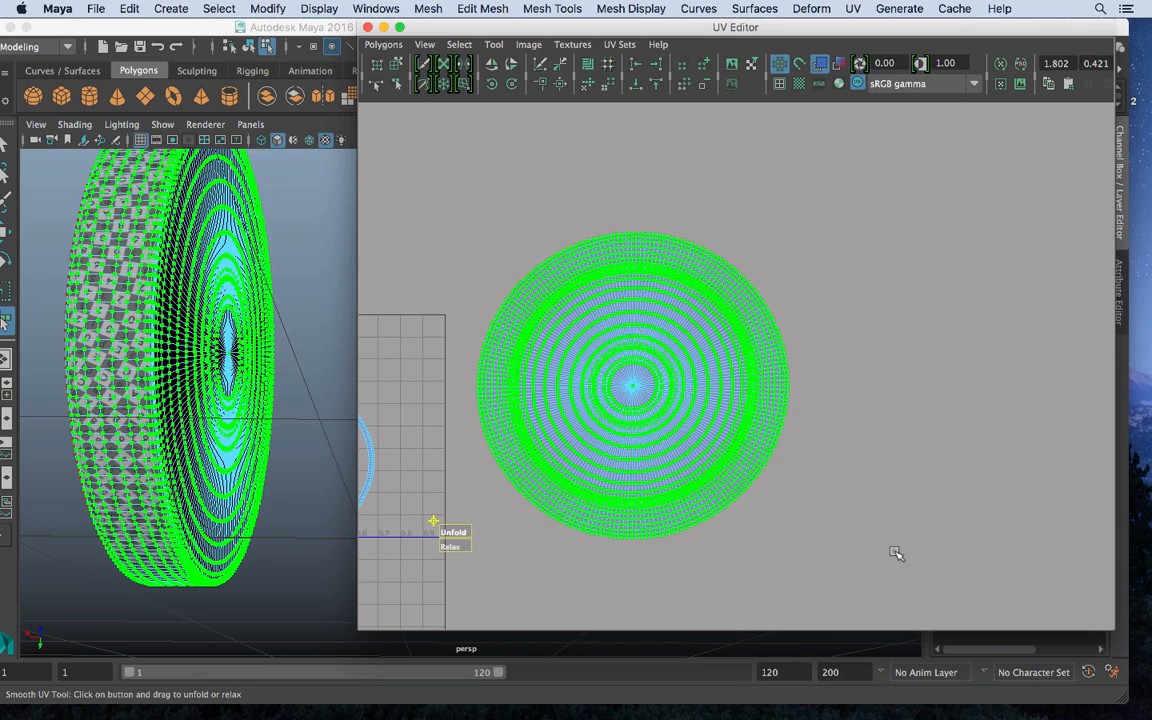
Examine the separate ring UV shell and the disc's rim and open side in object selection, and reselect the disc
alt+middle_drag(750, 517, 1036, 454)
click(569, 347)
right_drag(569, 347, 577, 316)
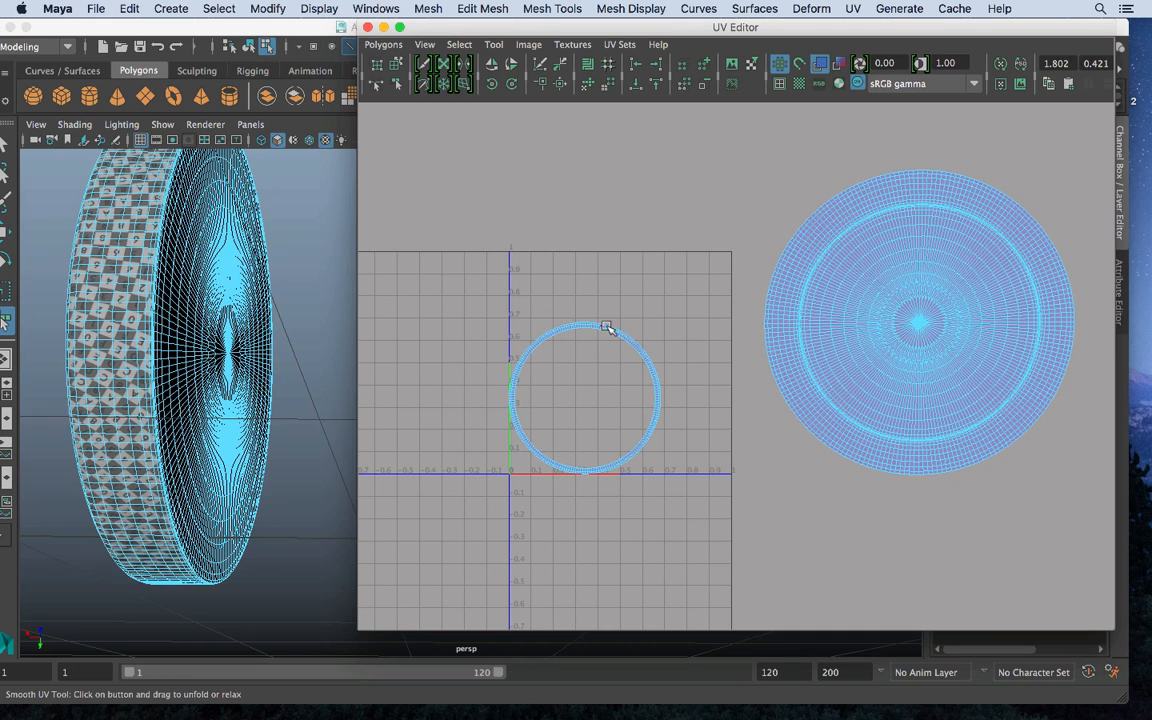
alt+middle_drag(657, 393, 620, 372)
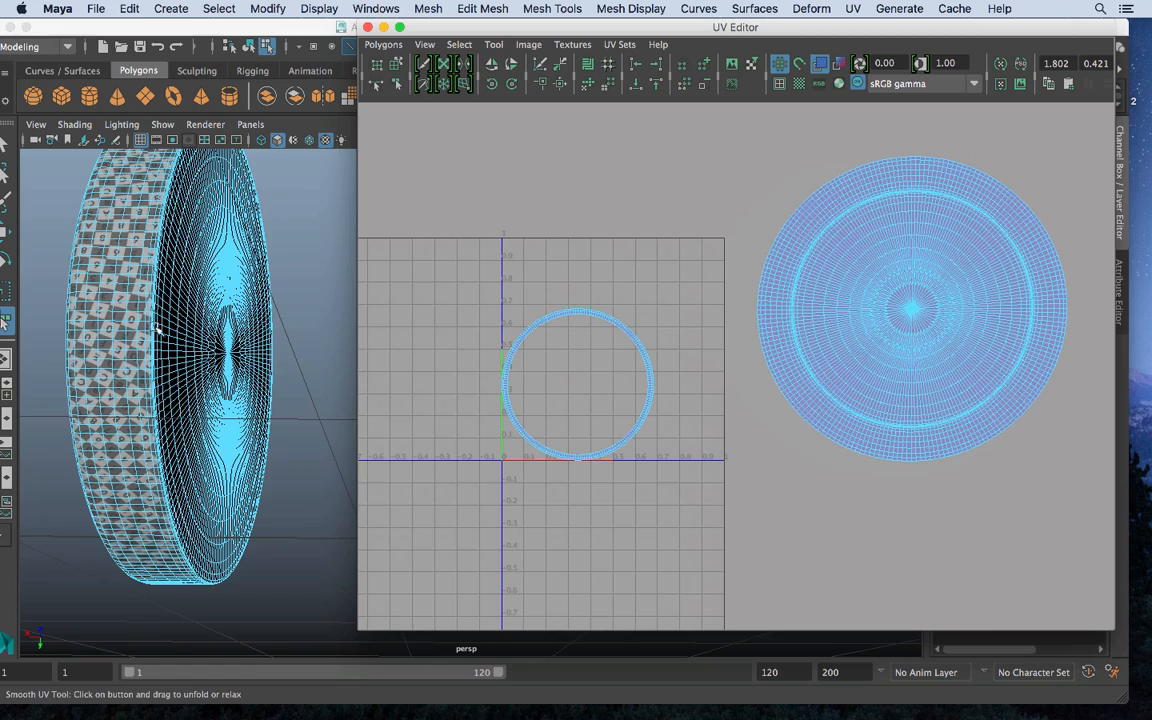
alt+drag(156, 328, 72, 330)
right_drag(182, 243, 258, 218)
alt+drag(205, 340, 279, 321)
click(321, 298)
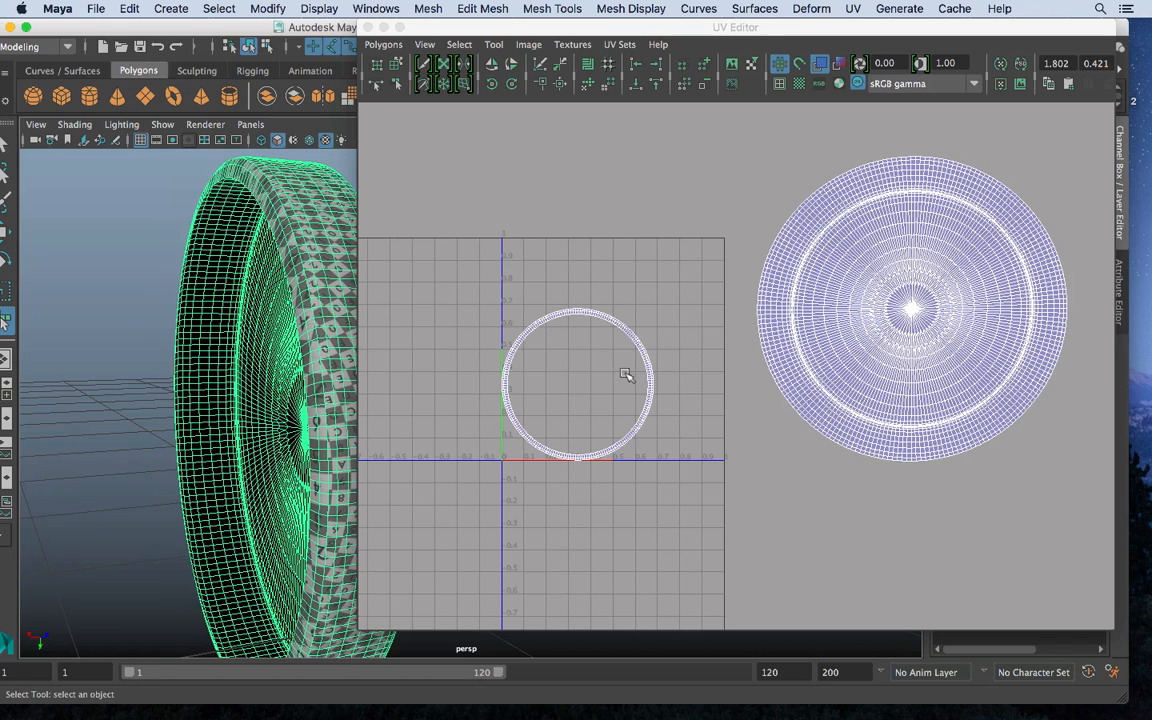
Select the thin ring UV shell and scale it up uniformly to about the diameter of the large disc shell
mouse_move(616, 346)
right_down()
mouse_move(640, 326)
mouse_move(626, 340)
right_up()
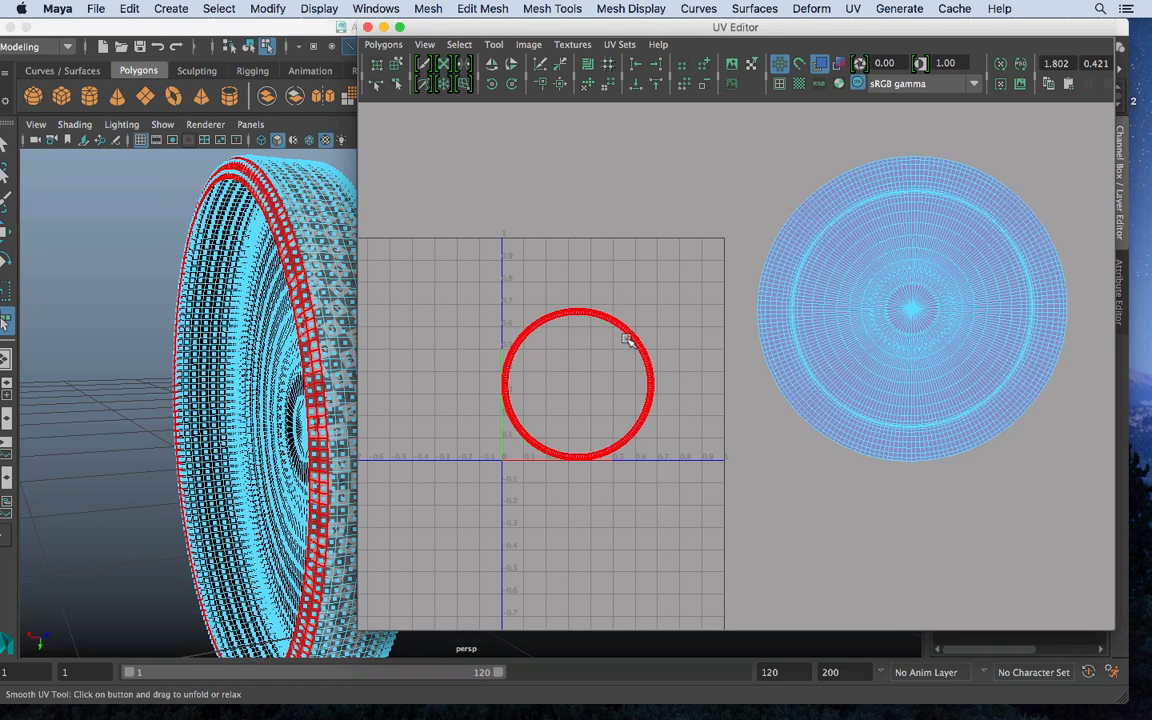
key(r)
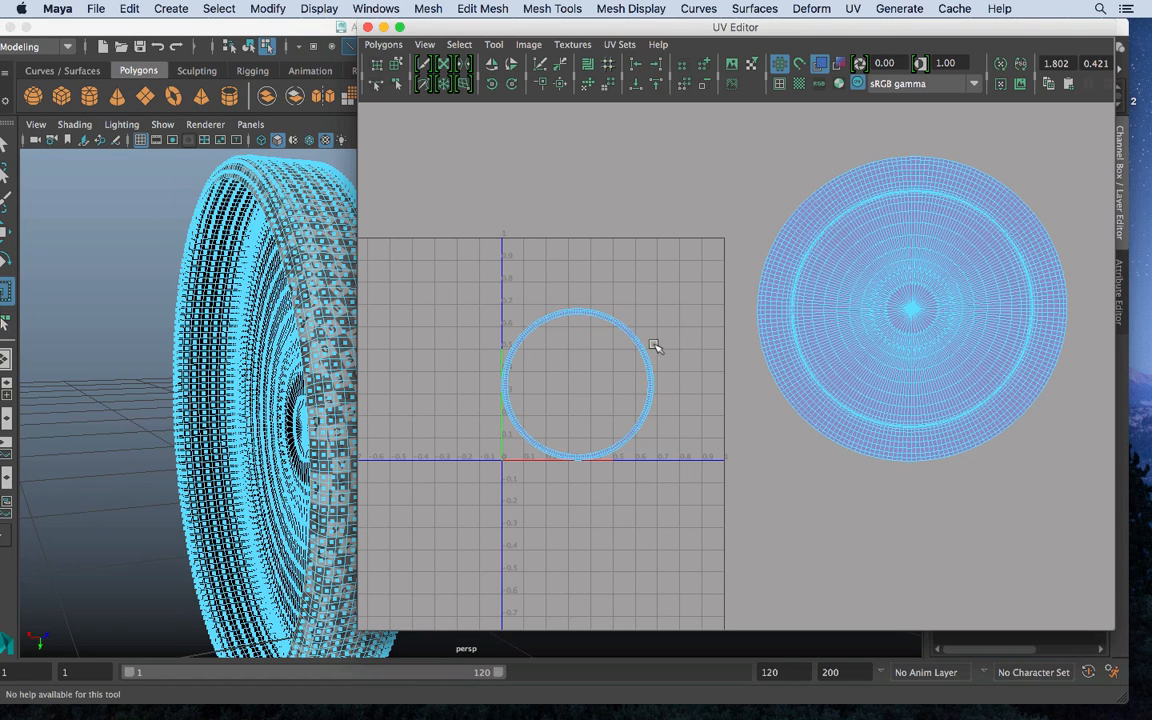
click(645, 361)
drag(577, 388, 681, 432)
Move the ring shell onto the disc shell, enlarge it slightly, and centre it as a concentric border with a small gap
key(w)
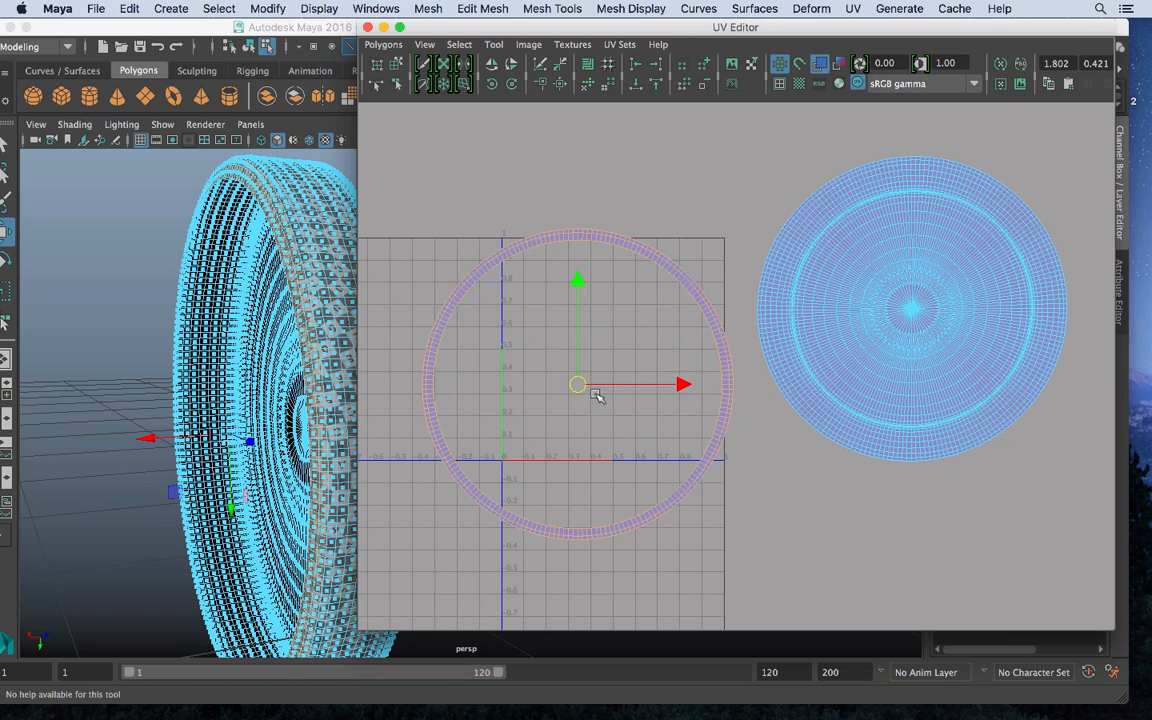
drag(597, 396, 915, 308)
key(r)
key(w)
click(914, 309)
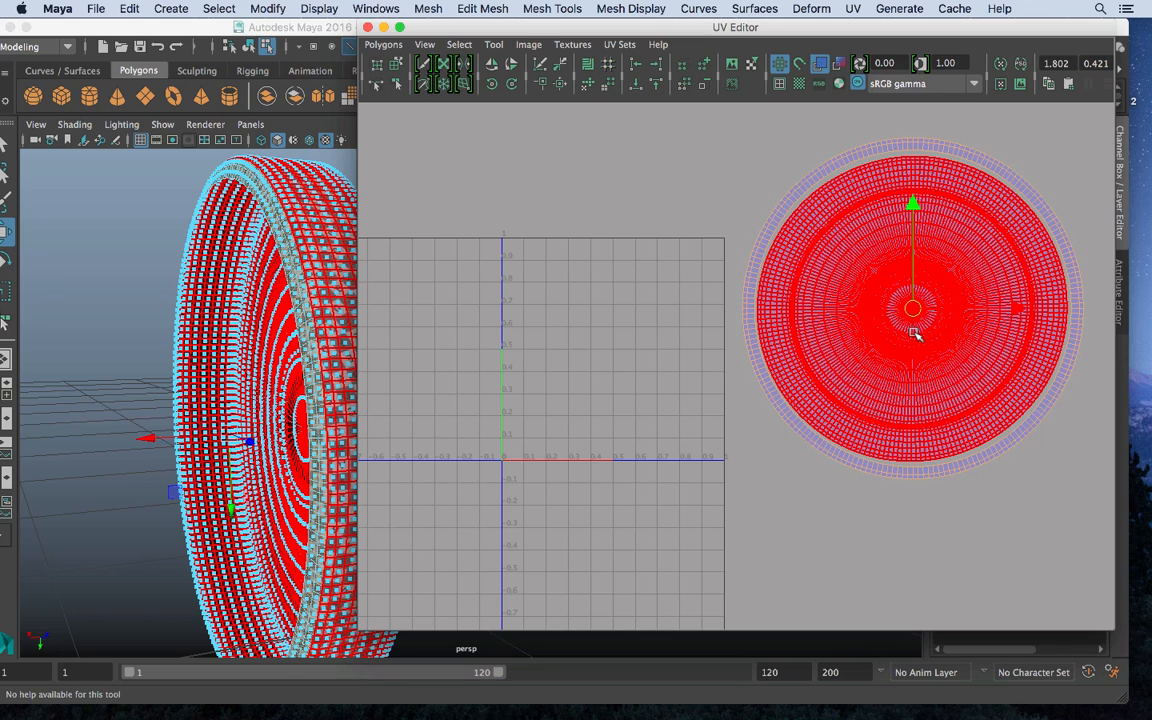
drag(916, 205, 917, 208)
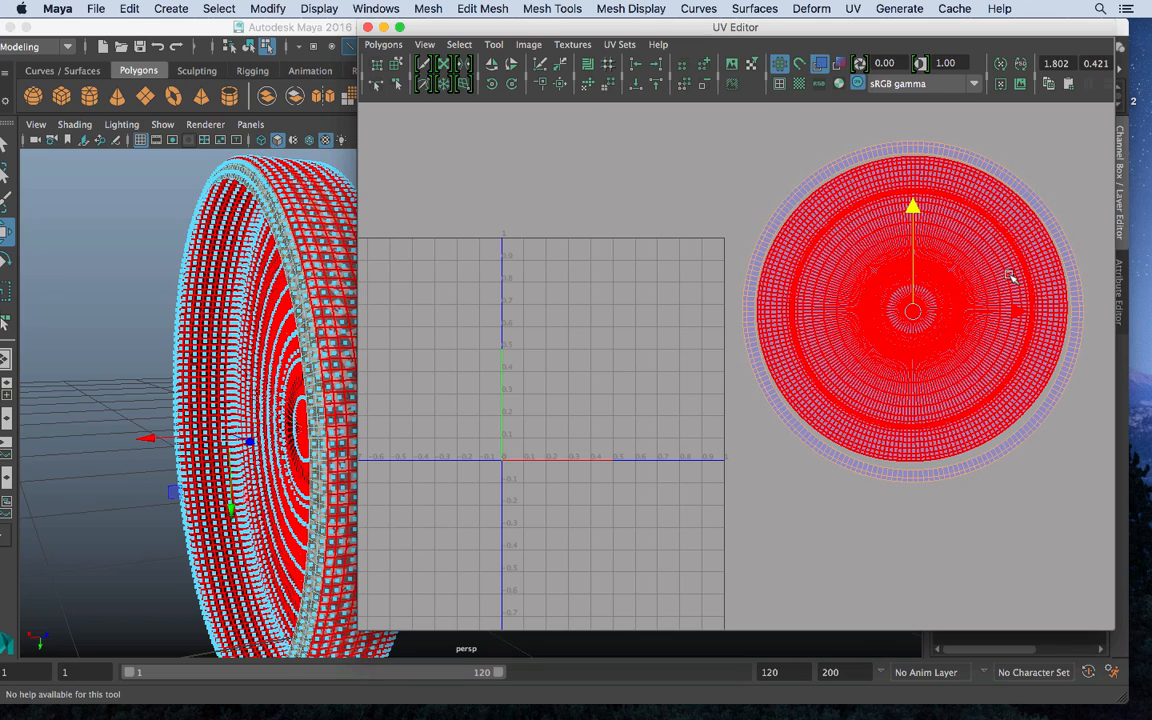
click(1020, 313)
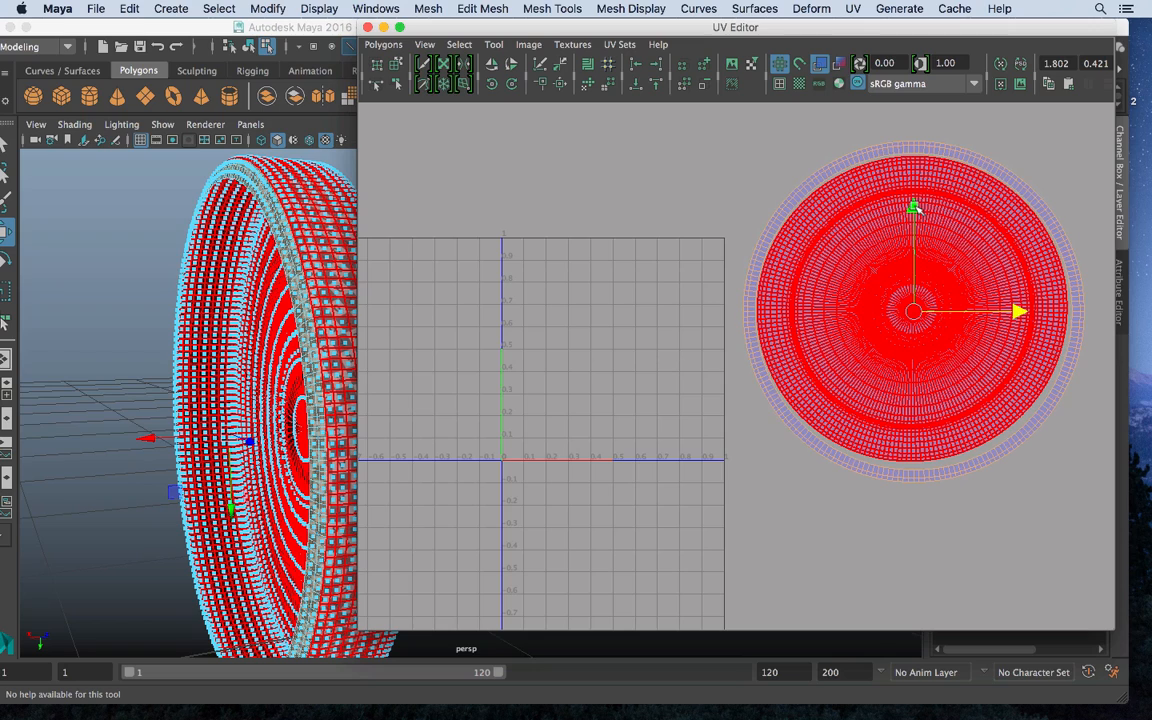
click(712, 233)
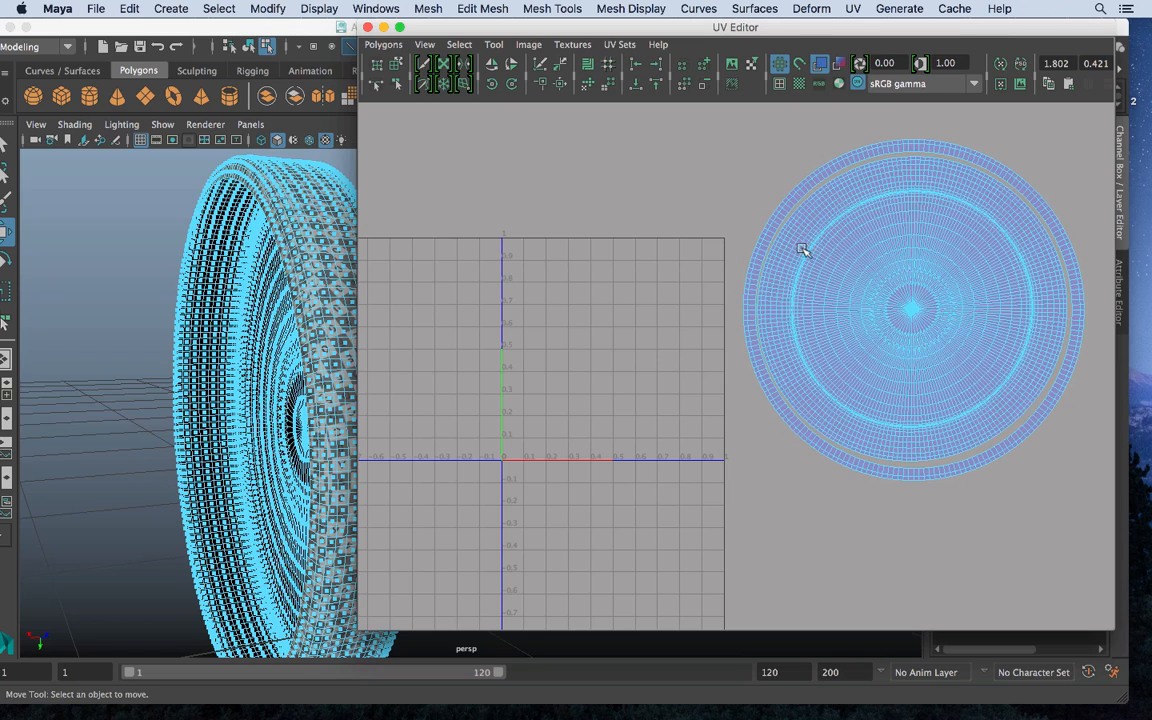
Reselect the disc and rotate all UVs of its disc and ring shells counterclockwise together
right_drag(262, 200, 338, 160)
alt+drag(339, 267, 136, 305)
click(238, 317)
drag(724, 108, 1015, 462)
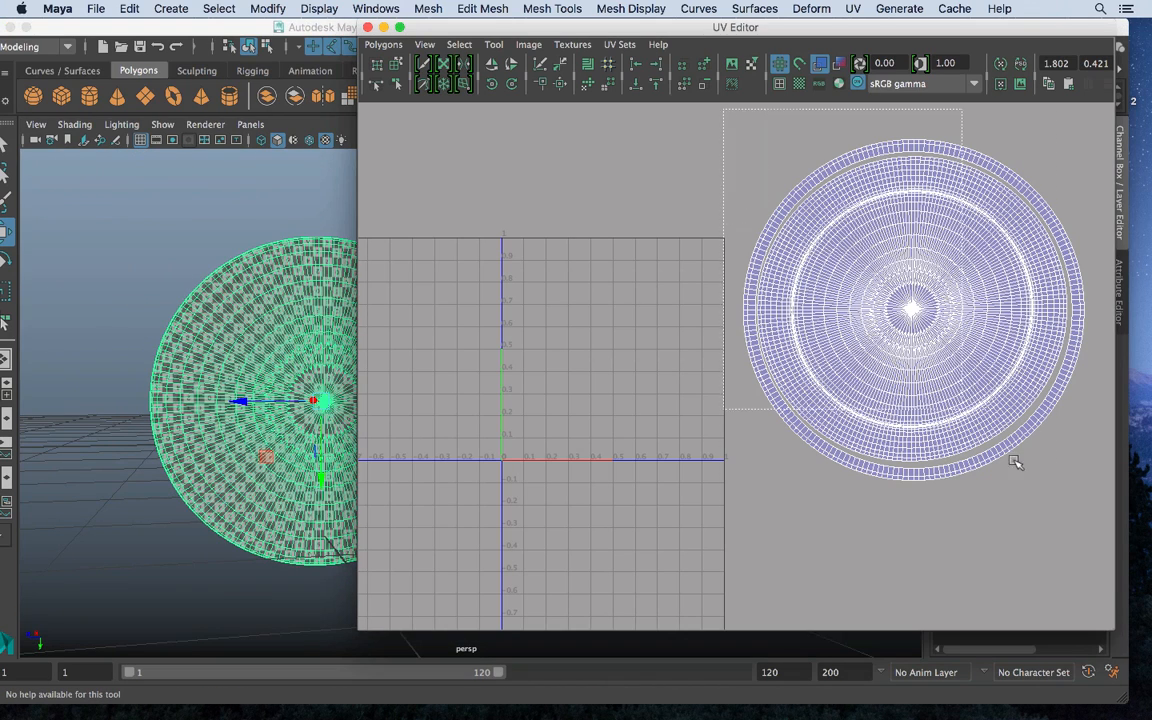
right_drag(886, 258, 809, 228)
drag(704, 124, 1026, 437)
drag(1068, 536, 1070, 535)
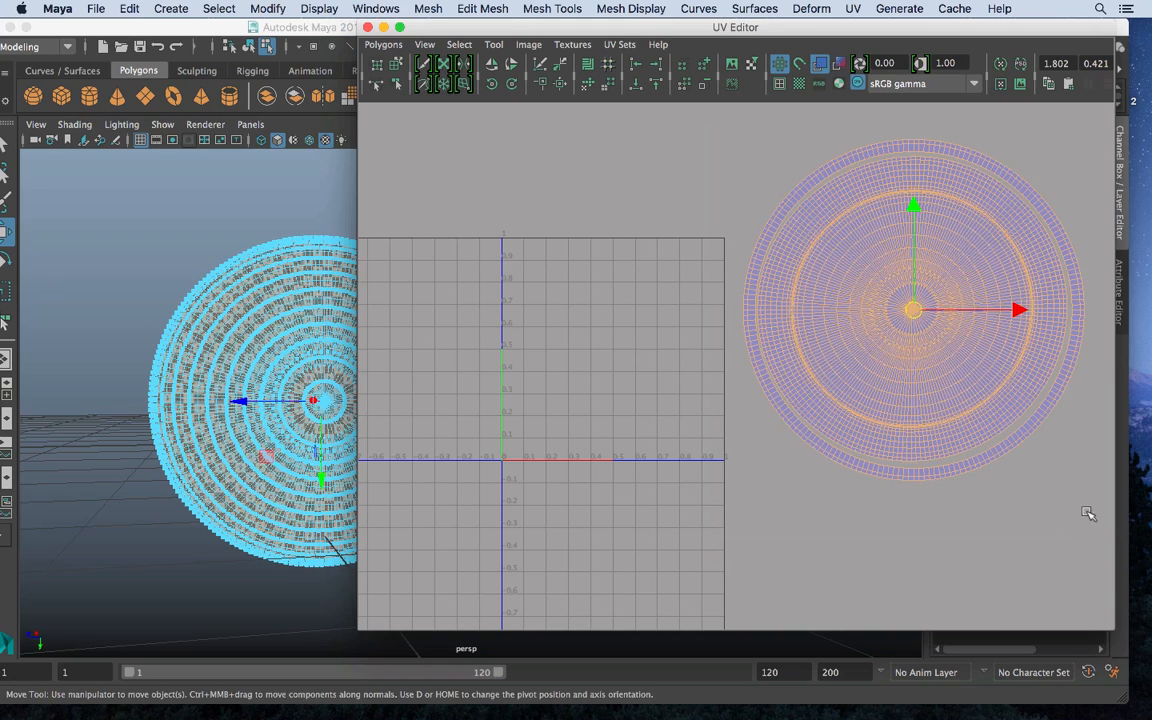
click(495, 85)
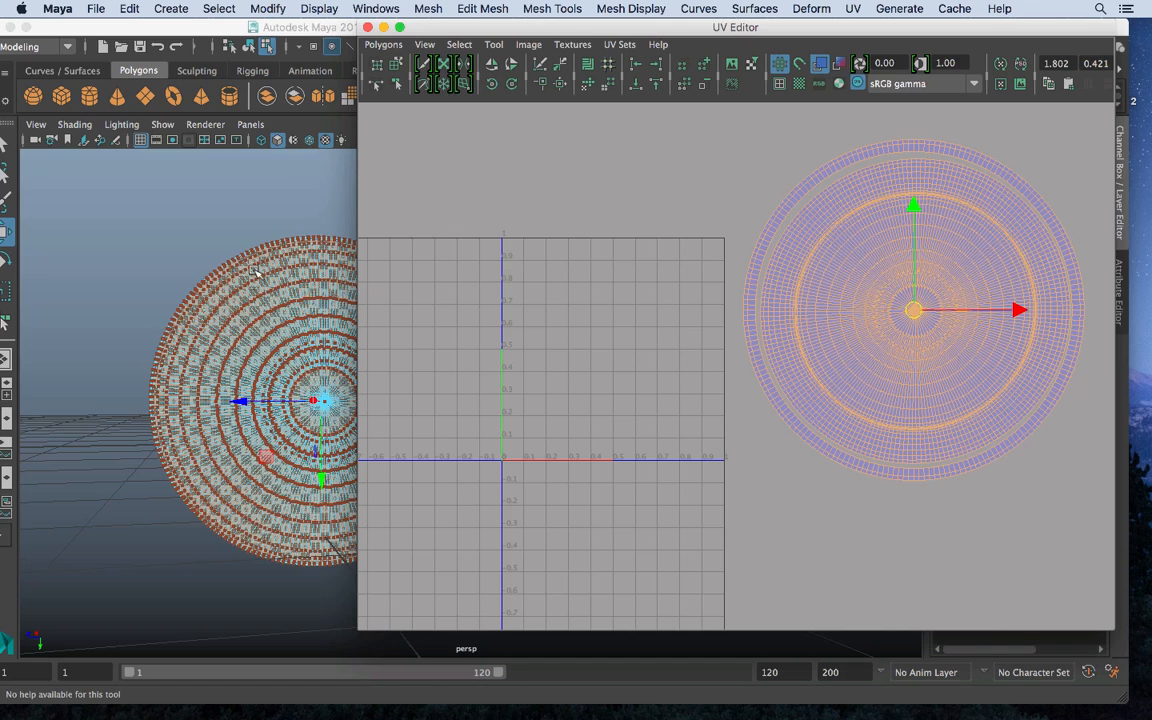
Reselect the disc, select both of its UV shells and scale them down uniformly to about 0.2 UV units across
right_drag(230, 245, 285, 200)
key(f)
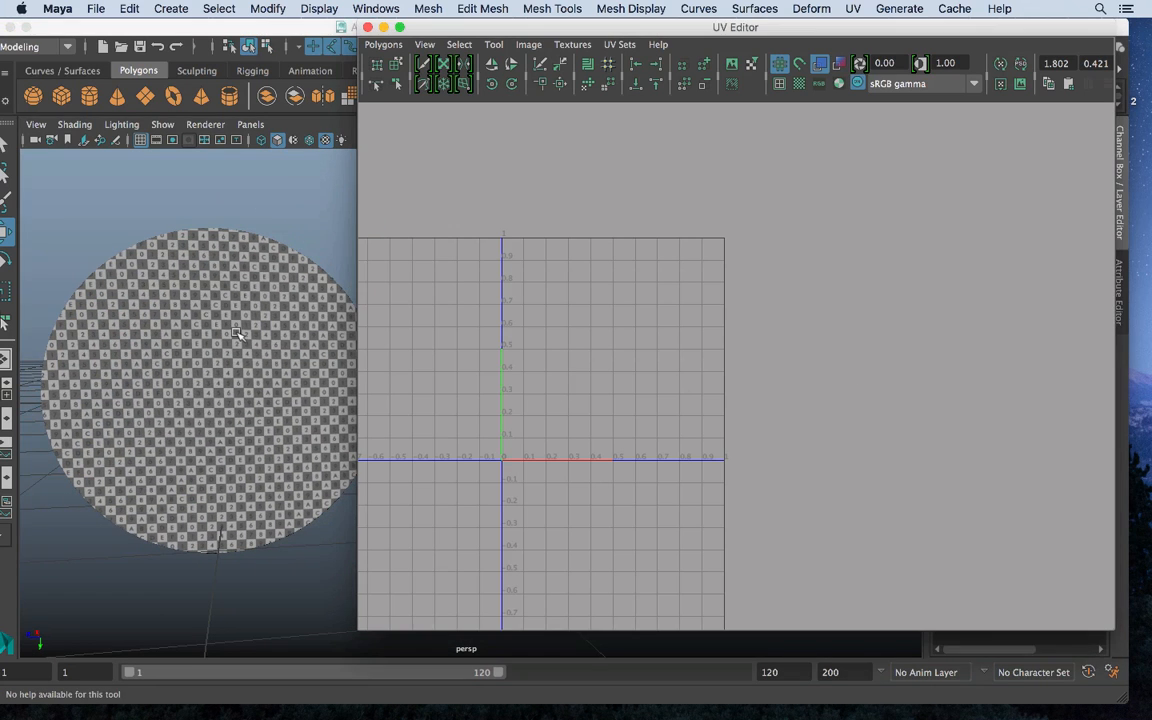
click(214, 300)
right_click(921, 273)
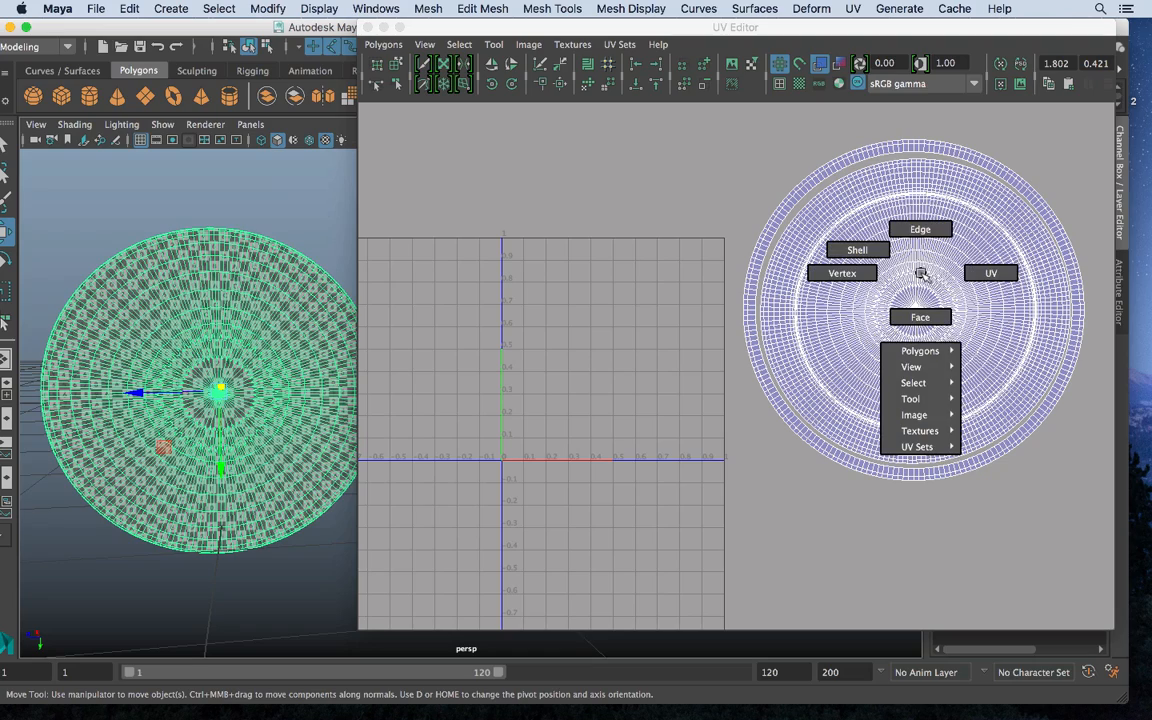
right_drag(921, 273, 852, 250)
drag(1093, 625, 1098, 595)
drag(905, 311, 838, 293)
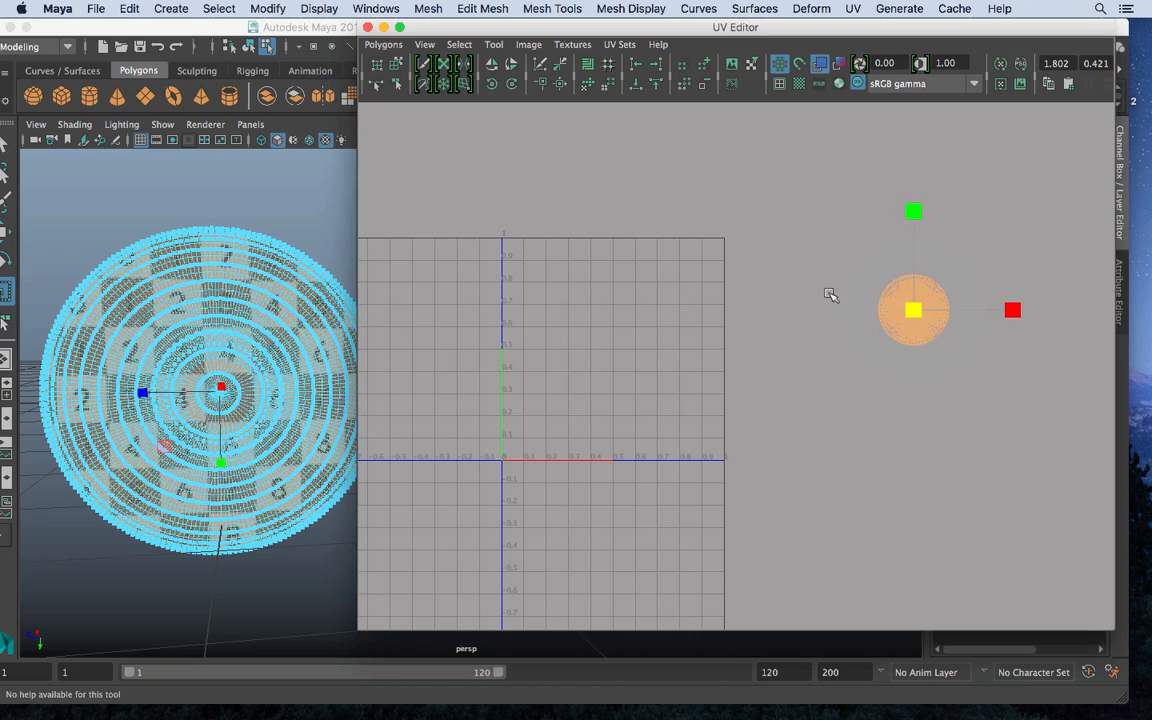
Move the scaled-down disc shells into the upper-right corner of the 0 to 1 UV square and deselect them
key(w)
drag(918, 311, 703, 262)
key(r)
key(w)
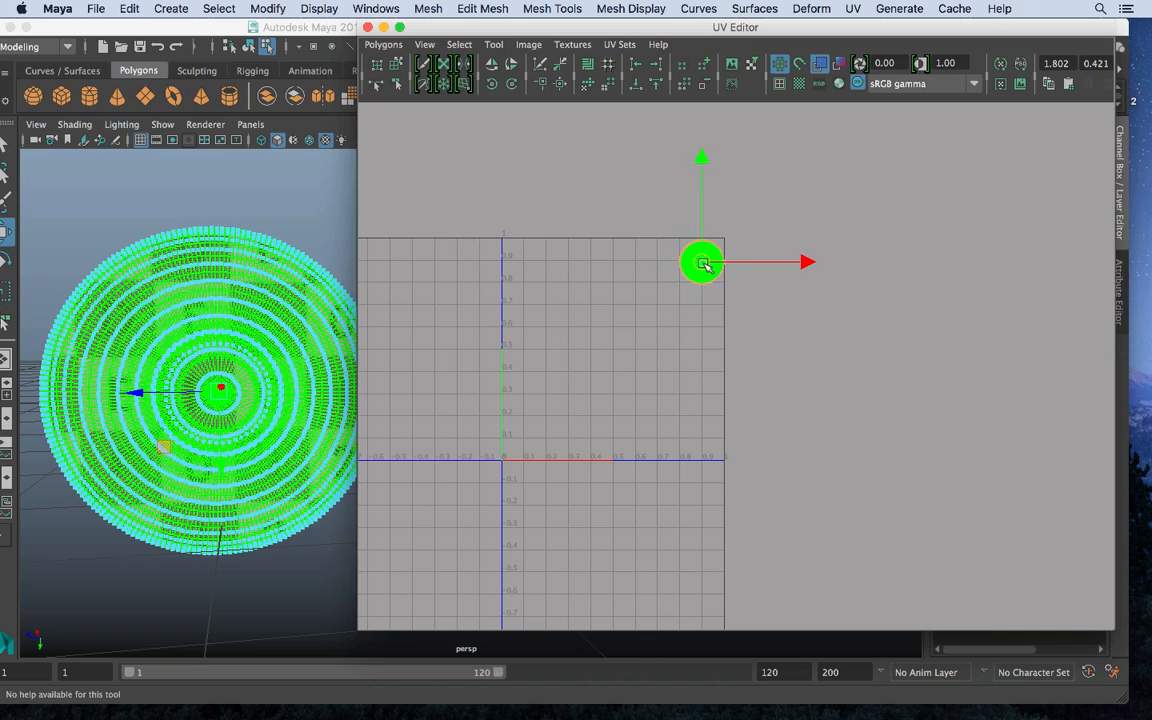
key(r)
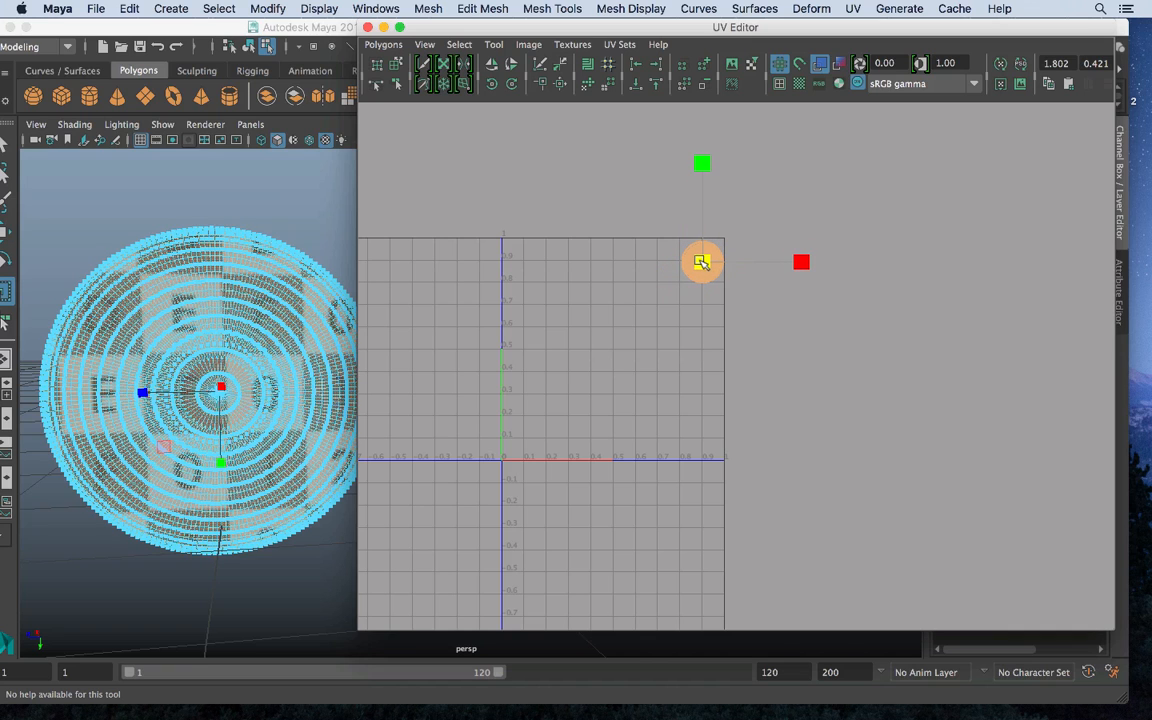
key(w)
click(838, 314)
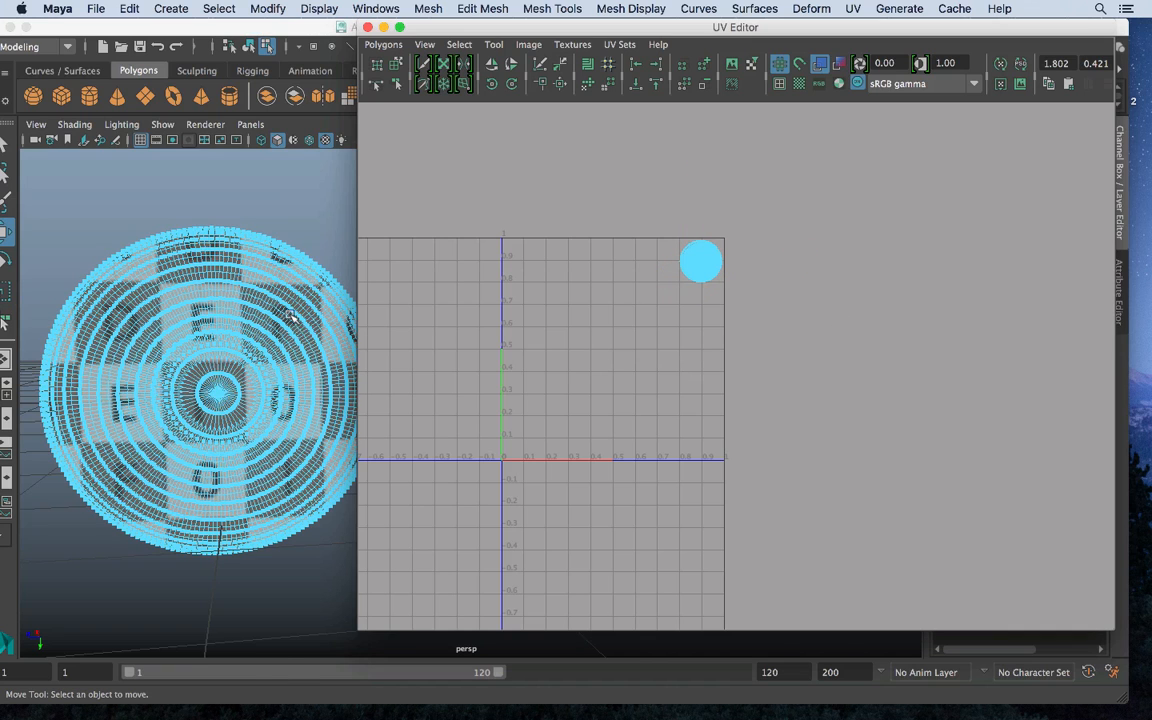
Return to object selection, reselect the disc and minimize the UV Editor
right_drag(288, 242, 330, 217)
click(312, 315)
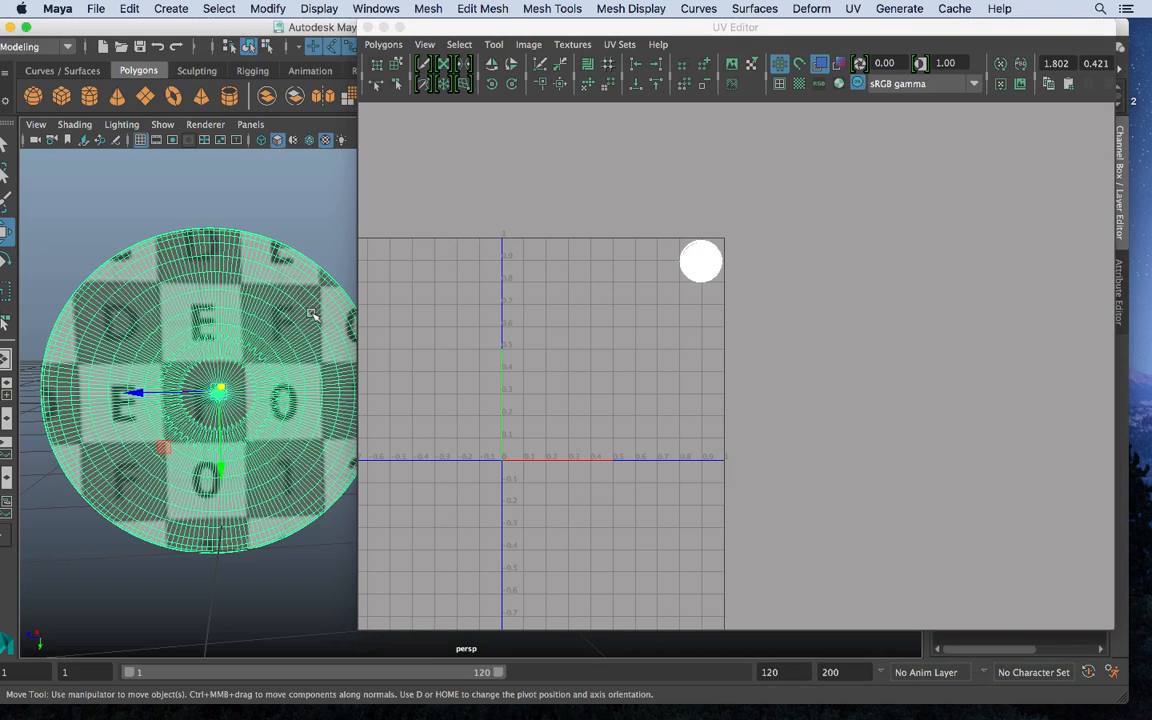
click(386, 28)
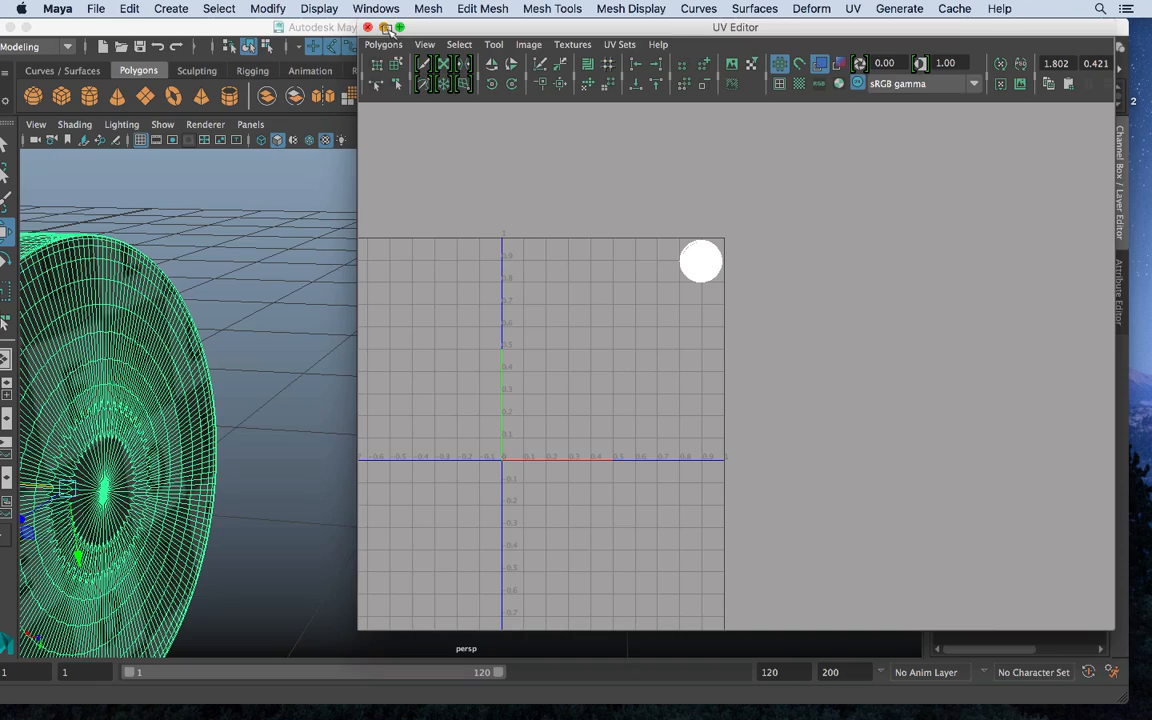
click(387, 28)
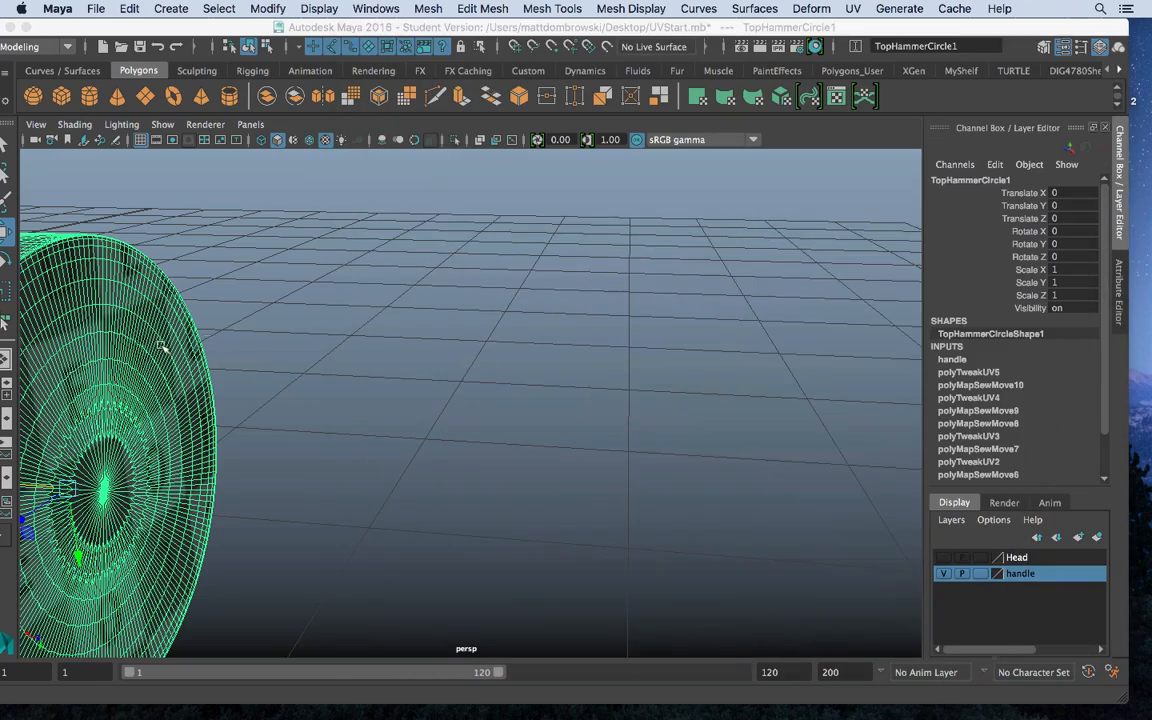
Select the flared end cap of the handle and reopen the UV Editor for it
alt+middle_drag(162, 347, 417, 347)
alt+middle_drag(312, 343, 502, 270)
alt+right_drag(502, 270, 267, 370)
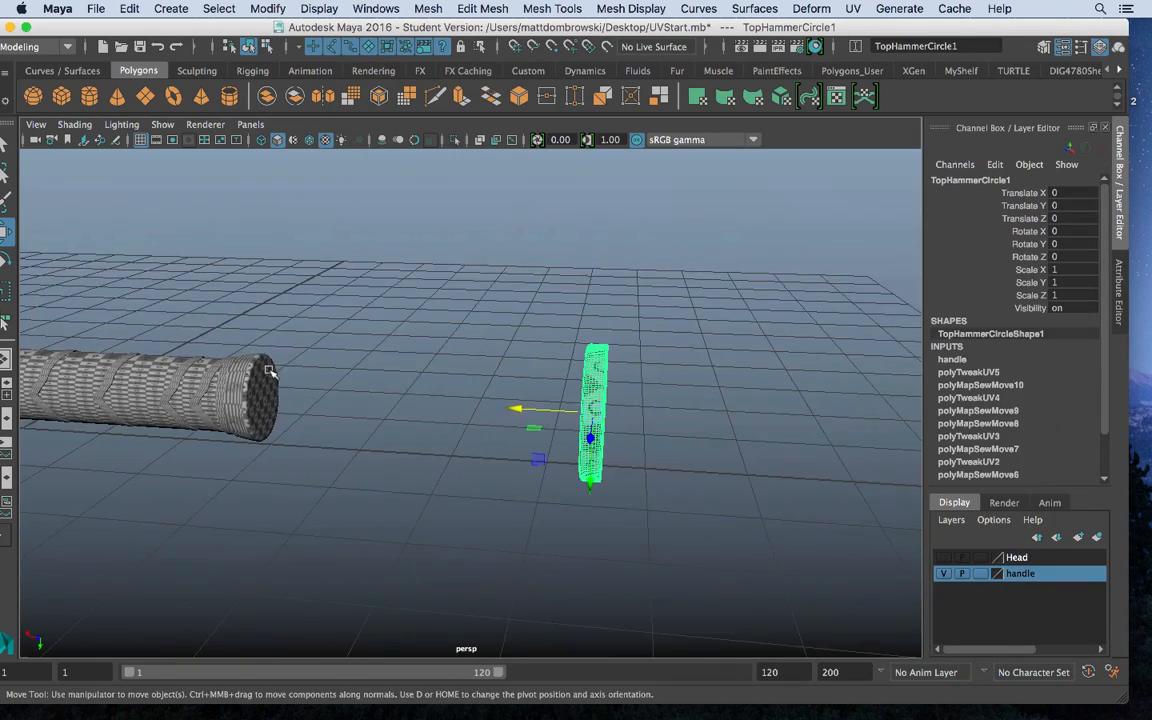
alt+middle_drag(267, 370, 396, 319)
alt+right_drag(396, 319, 532, 336)
alt+middle_drag(370, 264, 517, 404)
alt+drag(517, 404, 661, 452)
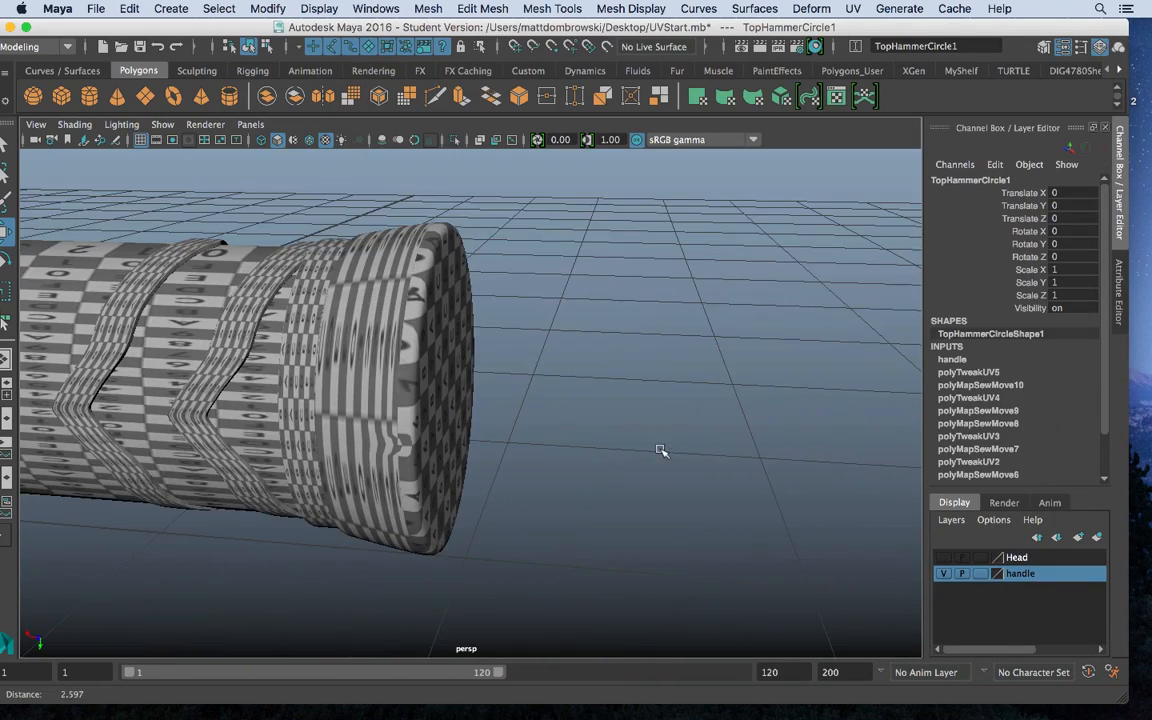
click(407, 366)
alt+drag(525, 334, 452, 342)
click(854, 8)
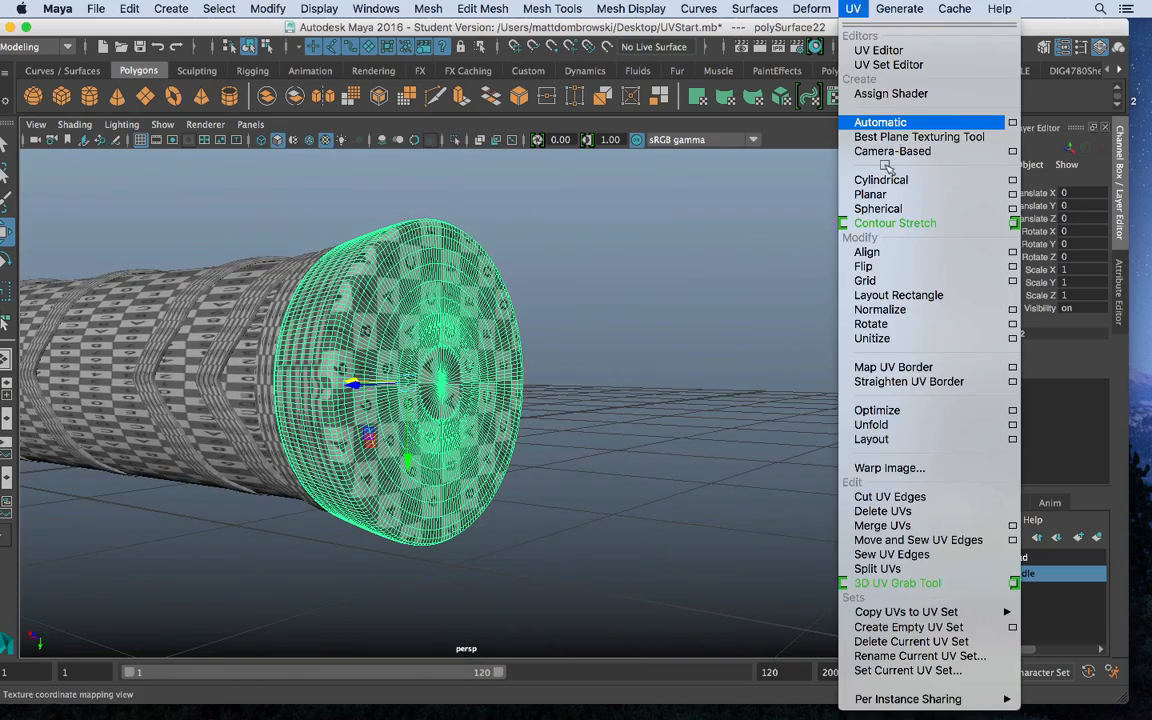
click(898, 52)
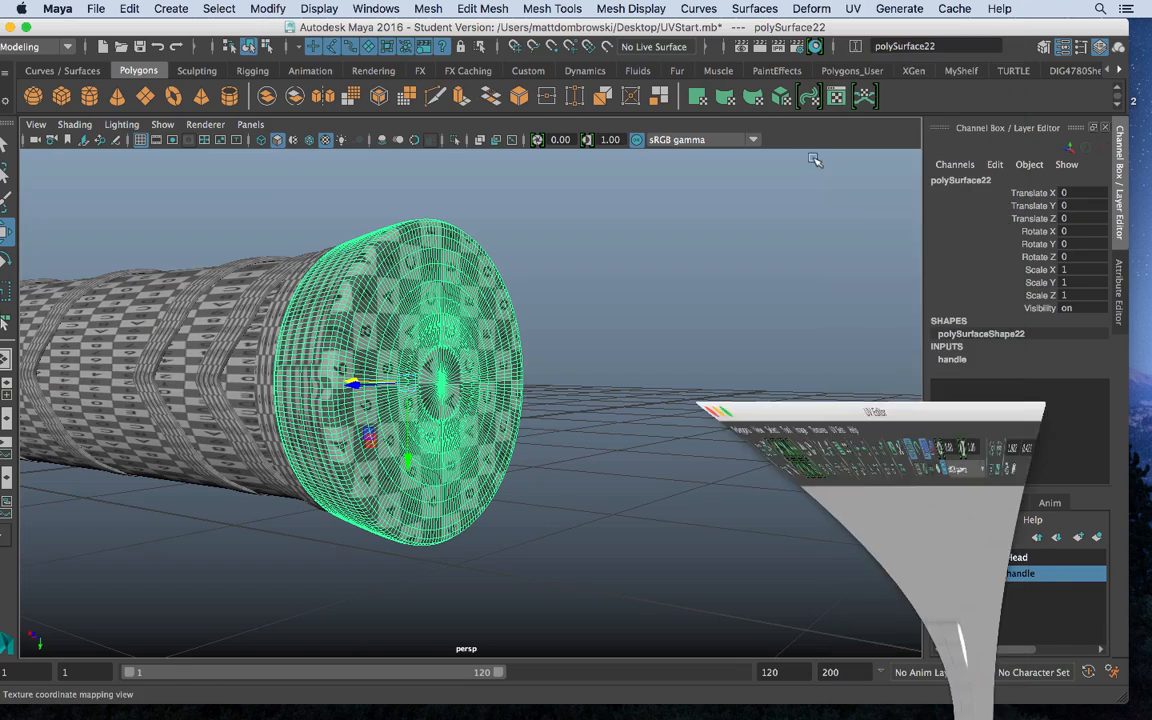
Apply automatic UV mapping to the handle's end cap
alt+middle_drag(230, 275, 182, 231)
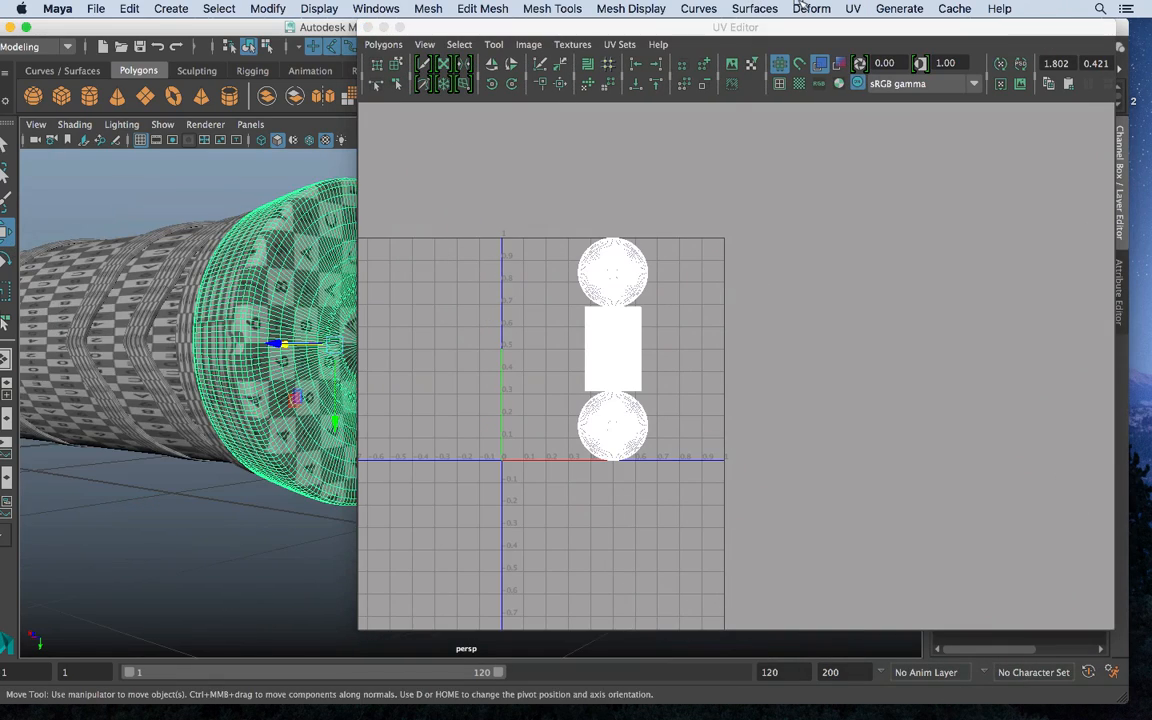
alt+middle_drag(279, 187, 180, 198)
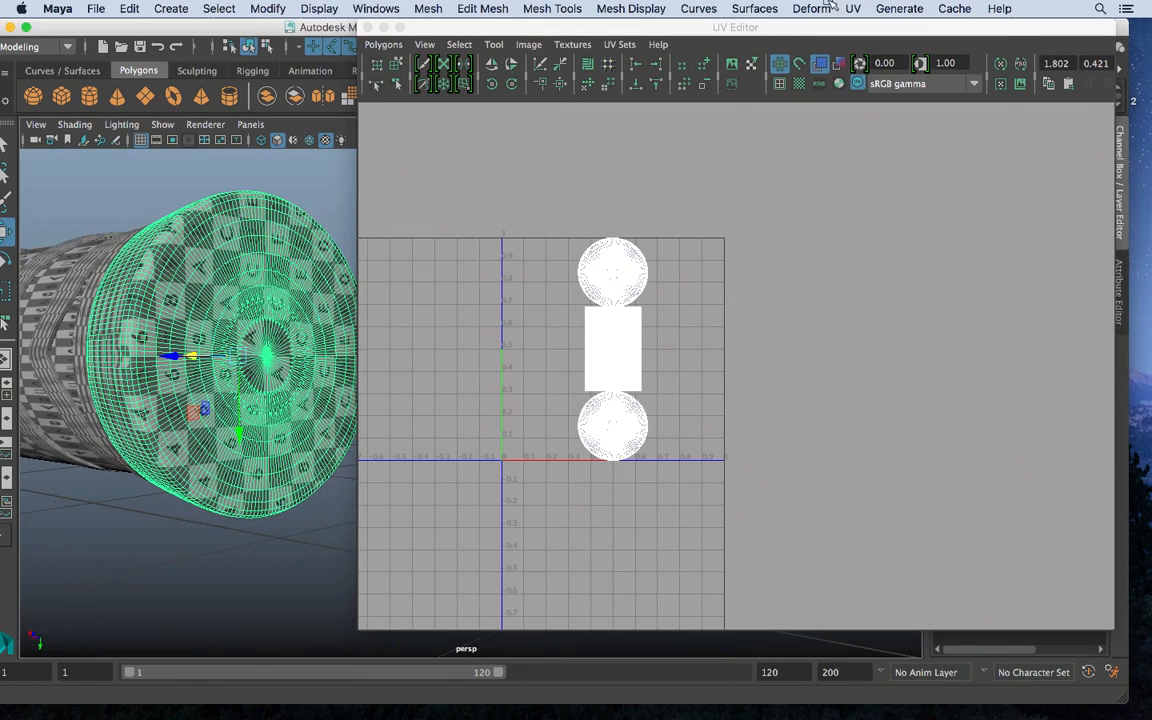
click(854, 8)
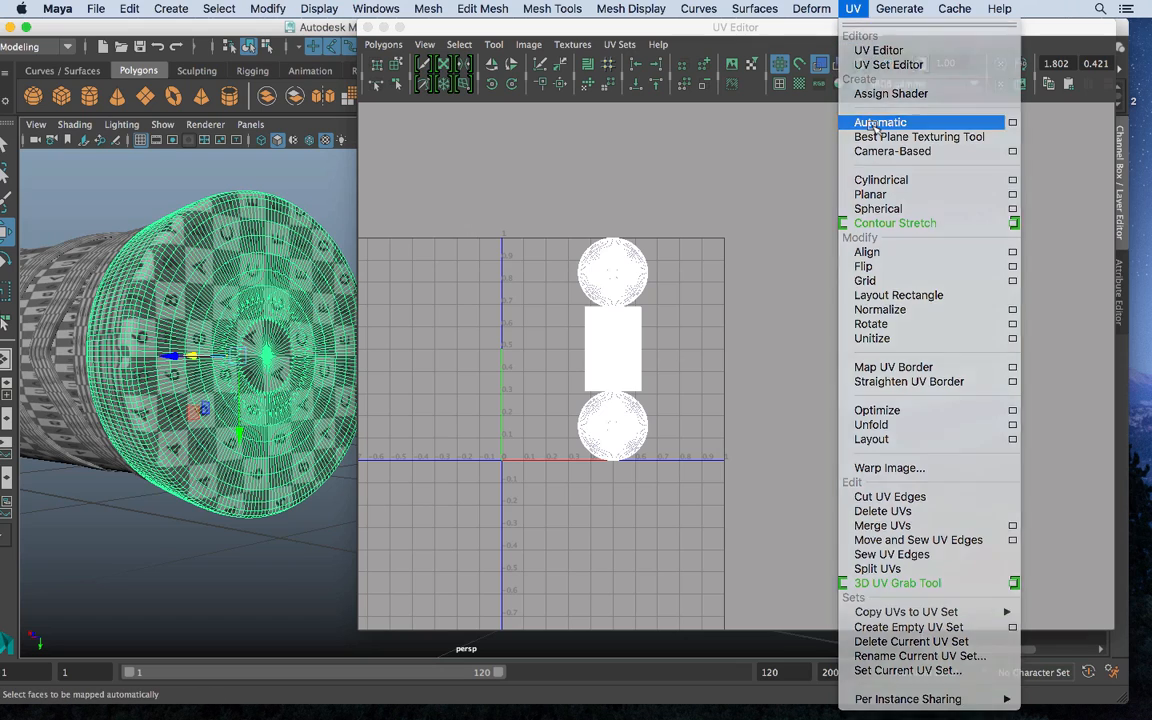
click(877, 122)
scroll(620, 345, up, 5)
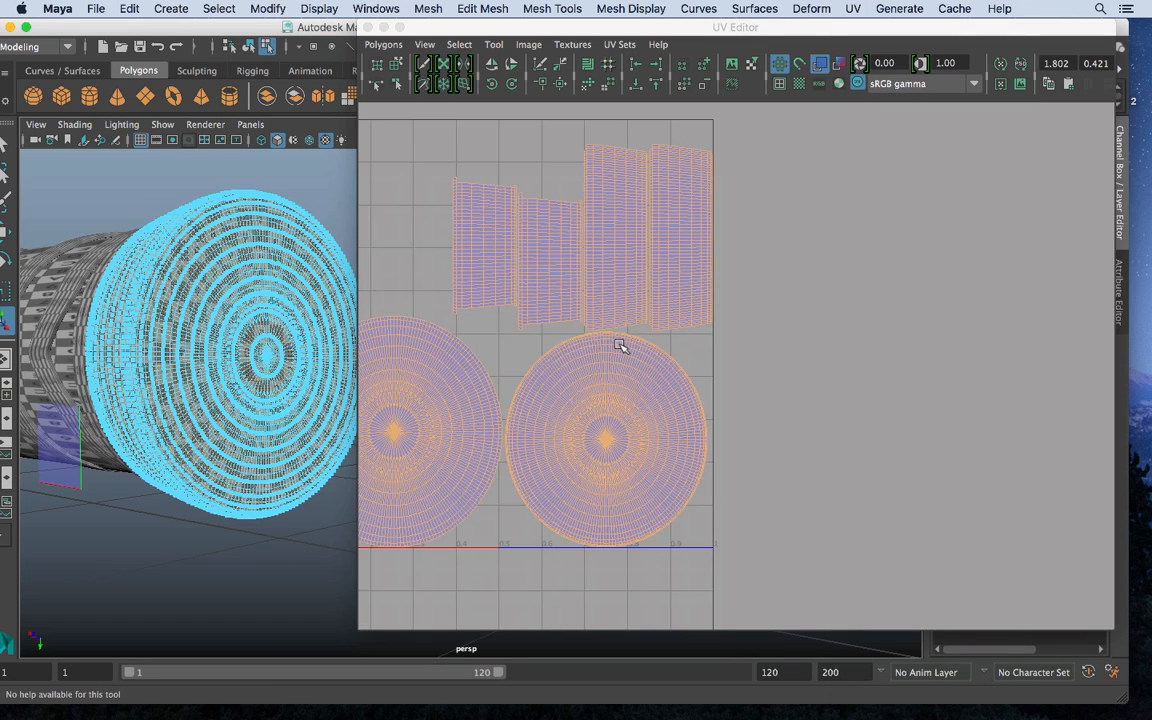
alt+middle_drag(801, 399, 1015, 496)
alt+right_drag(1015, 496, 1132, 571)
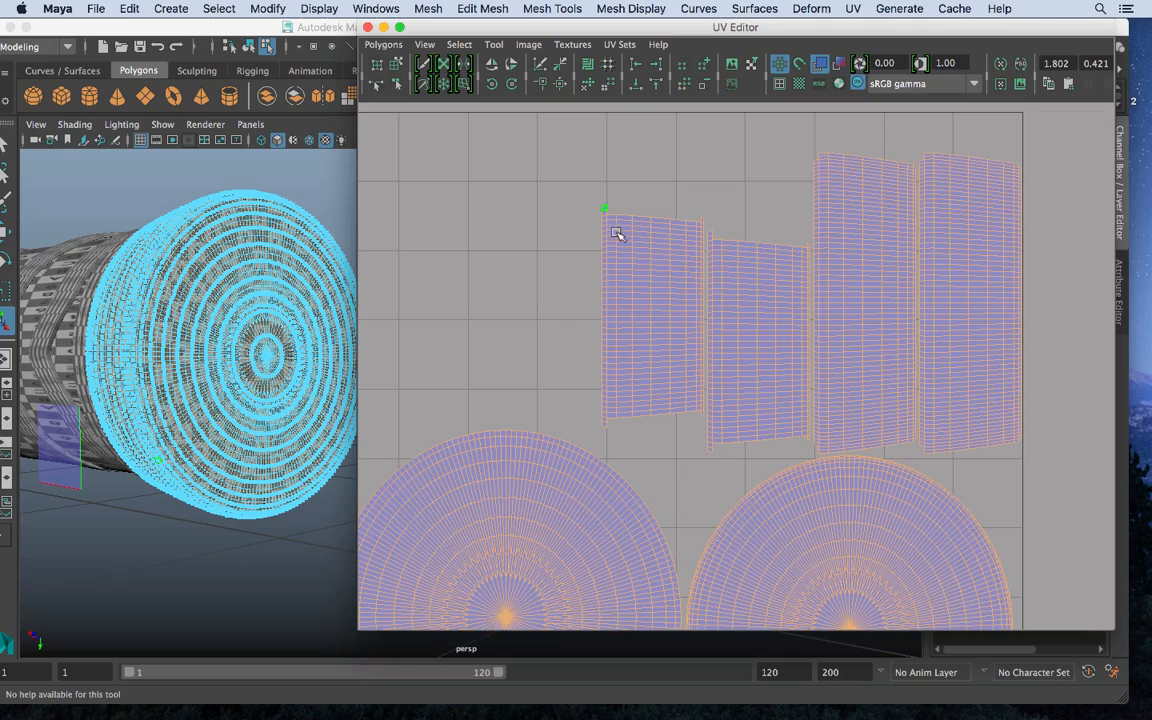
Select the lower border edges of the end cap's leftmost side shell and move and sew it onto the matching shell
alt+middle_drag(646, 361, 642, 263)
alt+right_drag(642, 263, 862, 420)
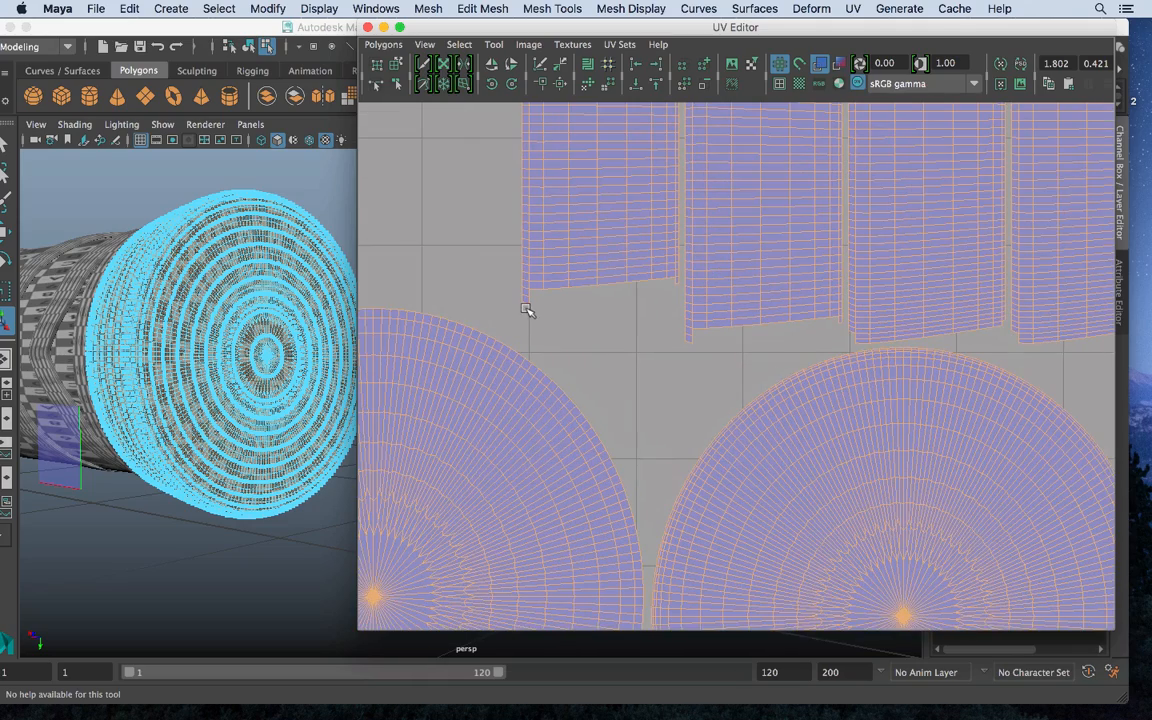
alt+drag(240, 303, 384, 318)
right_click(609, 175)
right_drag(609, 175, 546, 153)
click(577, 170)
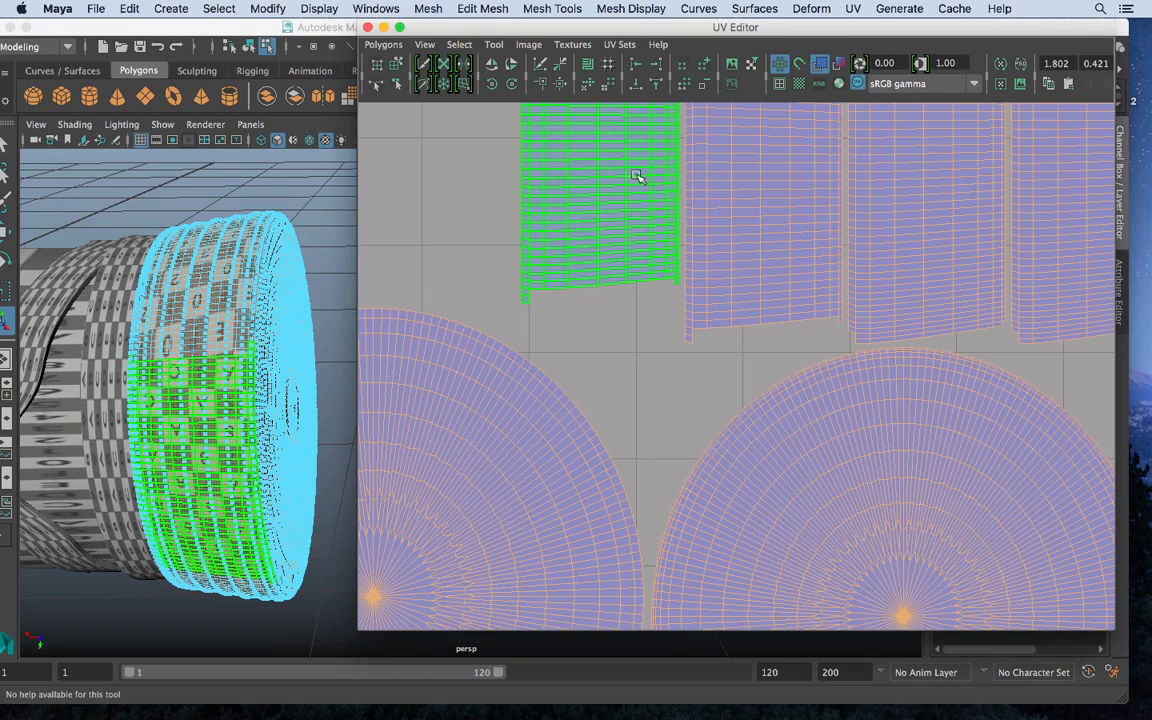
right_drag(538, 293, 539, 225)
click(525, 302)
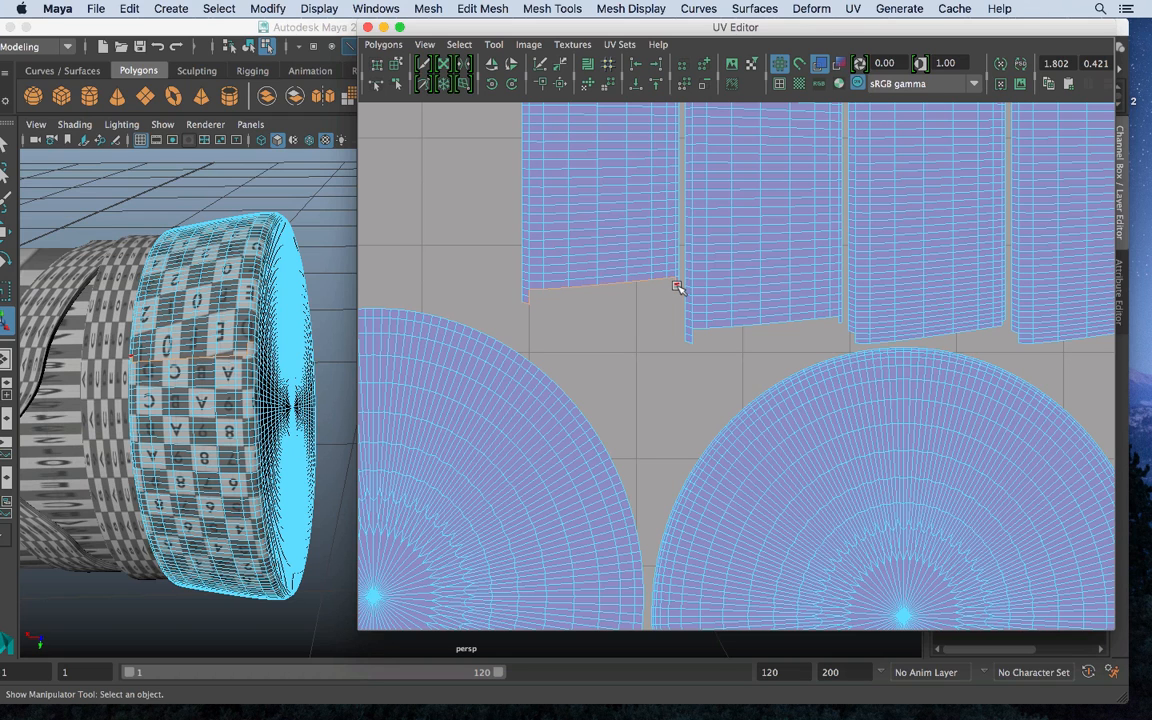
shift+right_drag(619, 329, 619, 287)
Select all edges along the joined strip's free upper end and move and sew the matching side shell onto it
alt+middle_drag(693, 252, 661, 414)
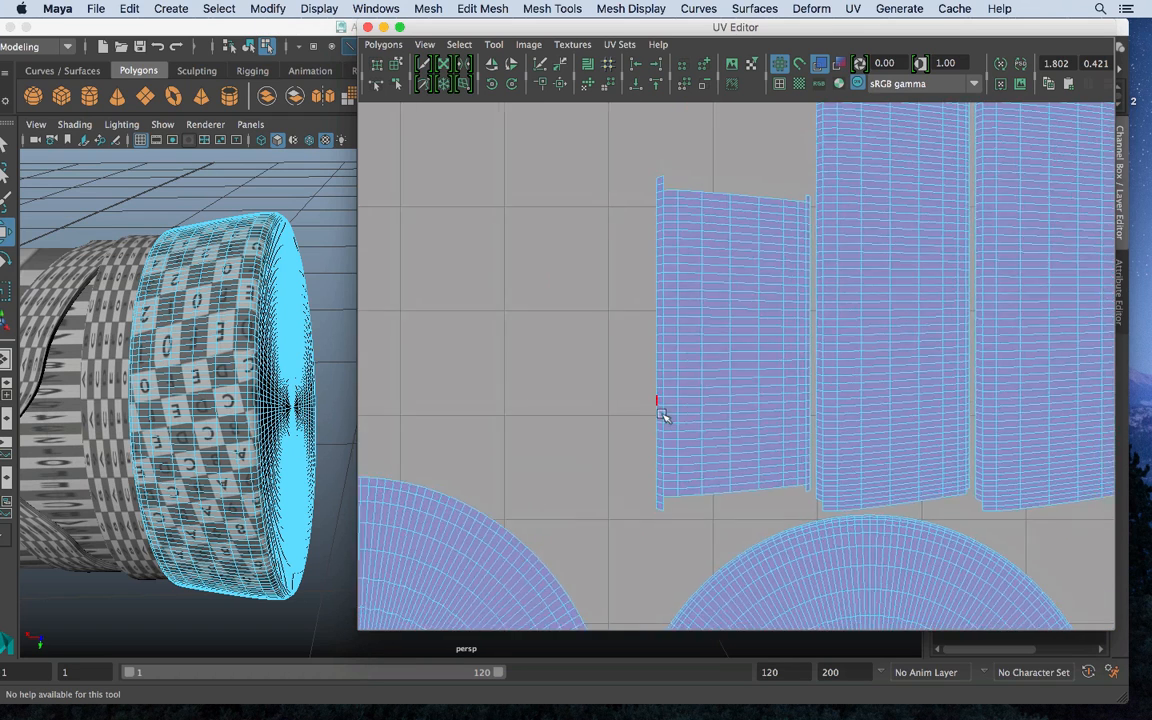
scroll(661, 414, down, 5)
alt+middle_drag(849, 228, 632, 360)
alt+right_drag(632, 360, 755, 447)
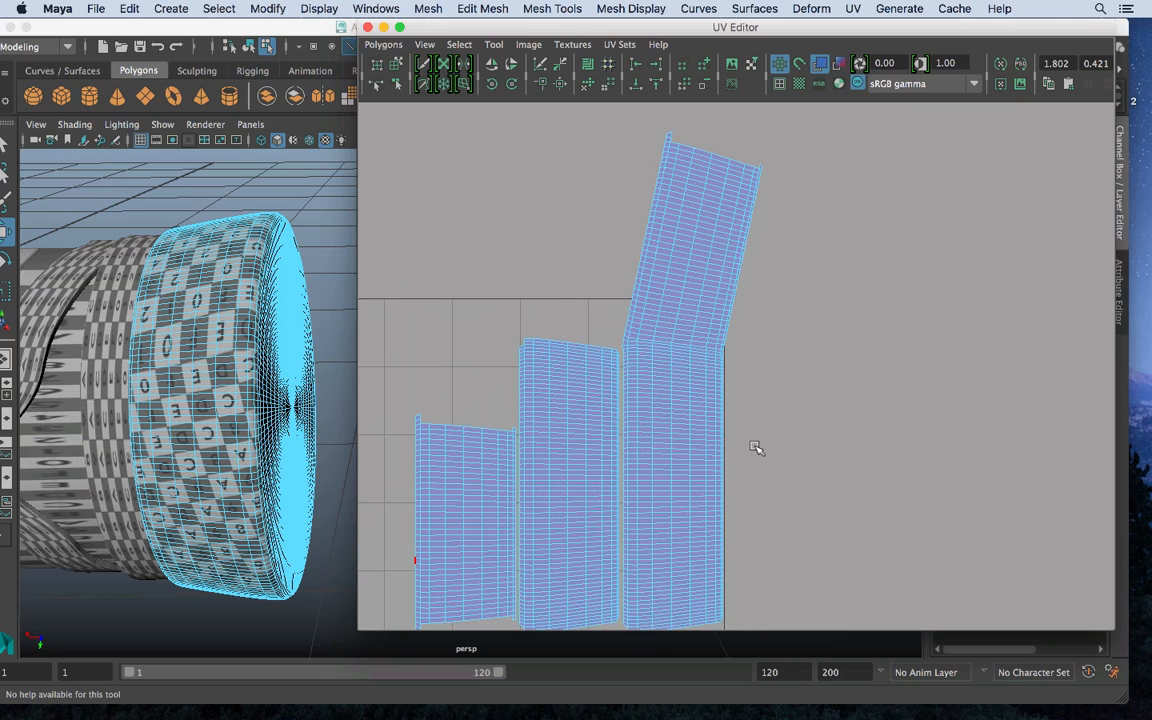
key(w)
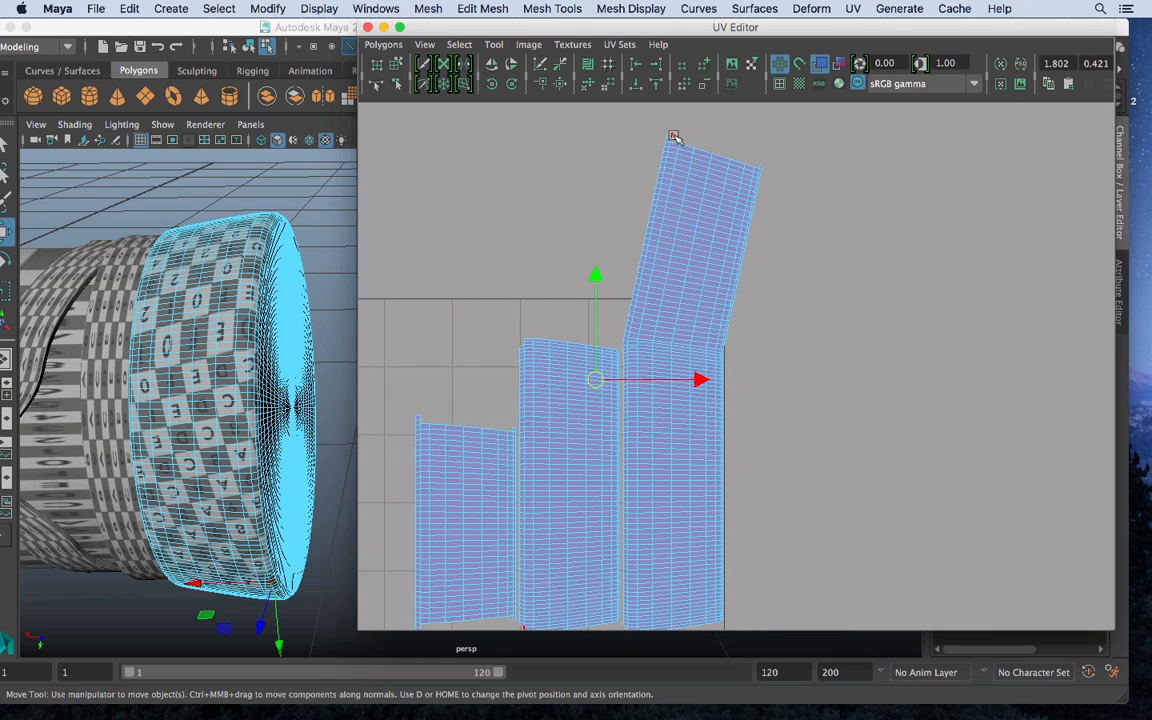
shift+click(672, 137)
shift+click(675, 140)
shift+click(680, 143)
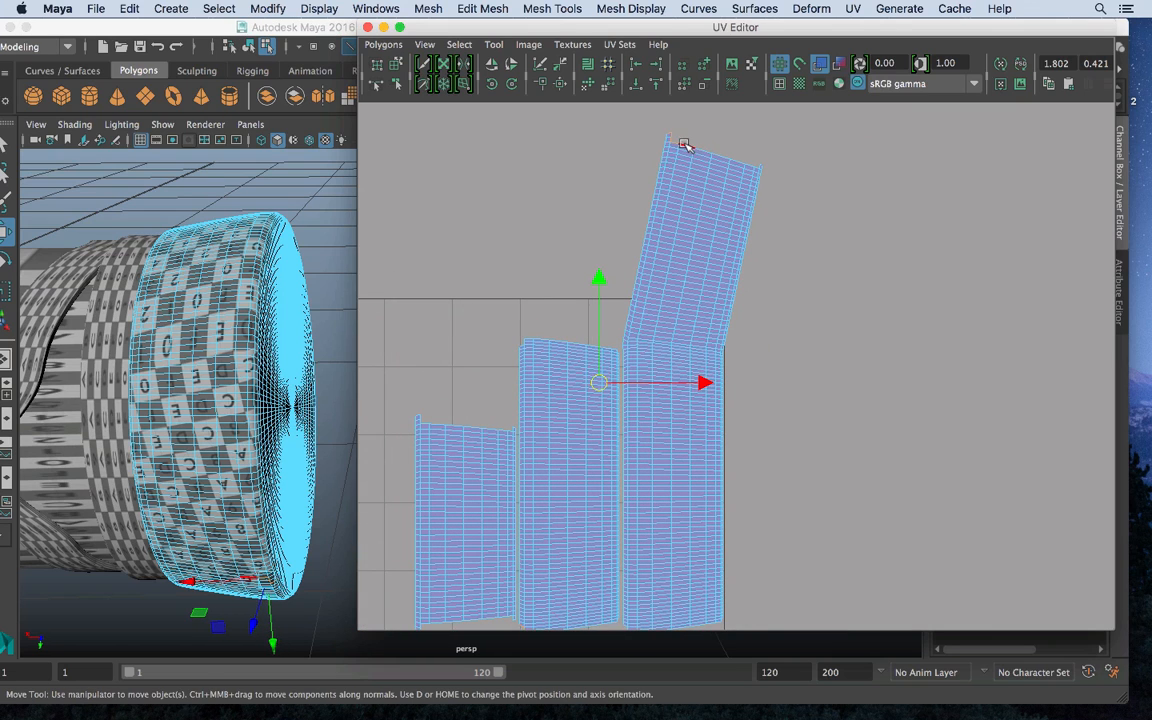
shift+click(688, 146)
shift+click(722, 155)
shift+click(737, 160)
shift+click(751, 165)
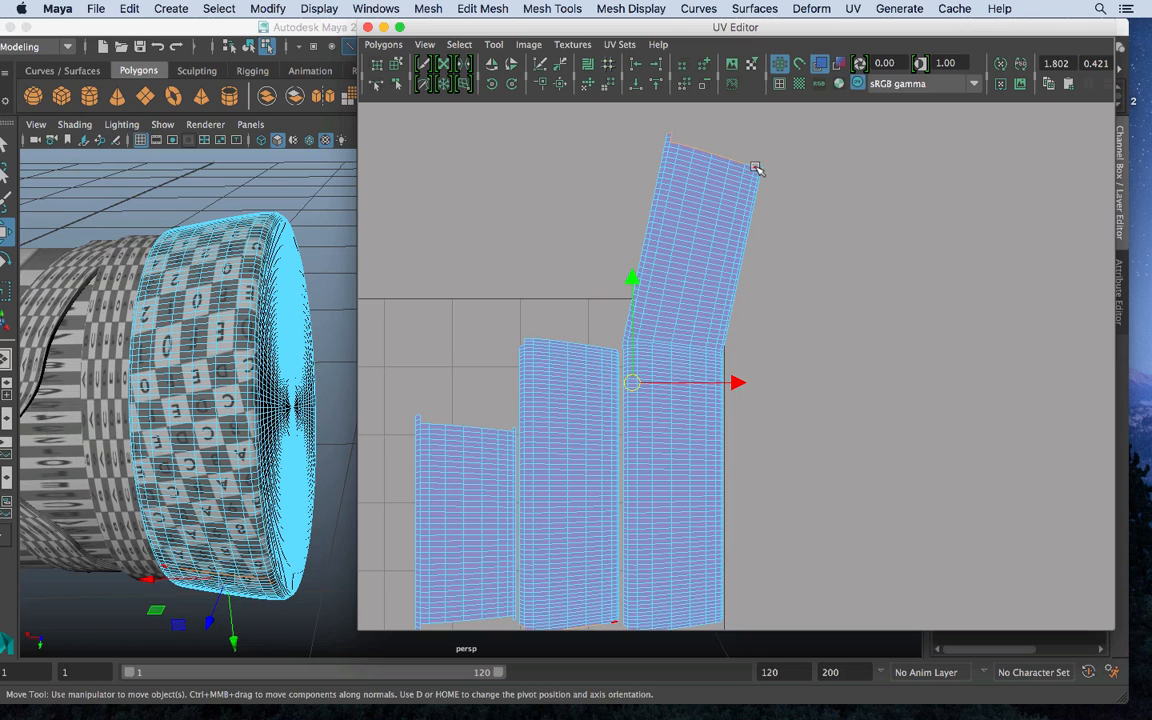
shift+click(759, 168)
shift+click(761, 167)
shift+click(762, 166)
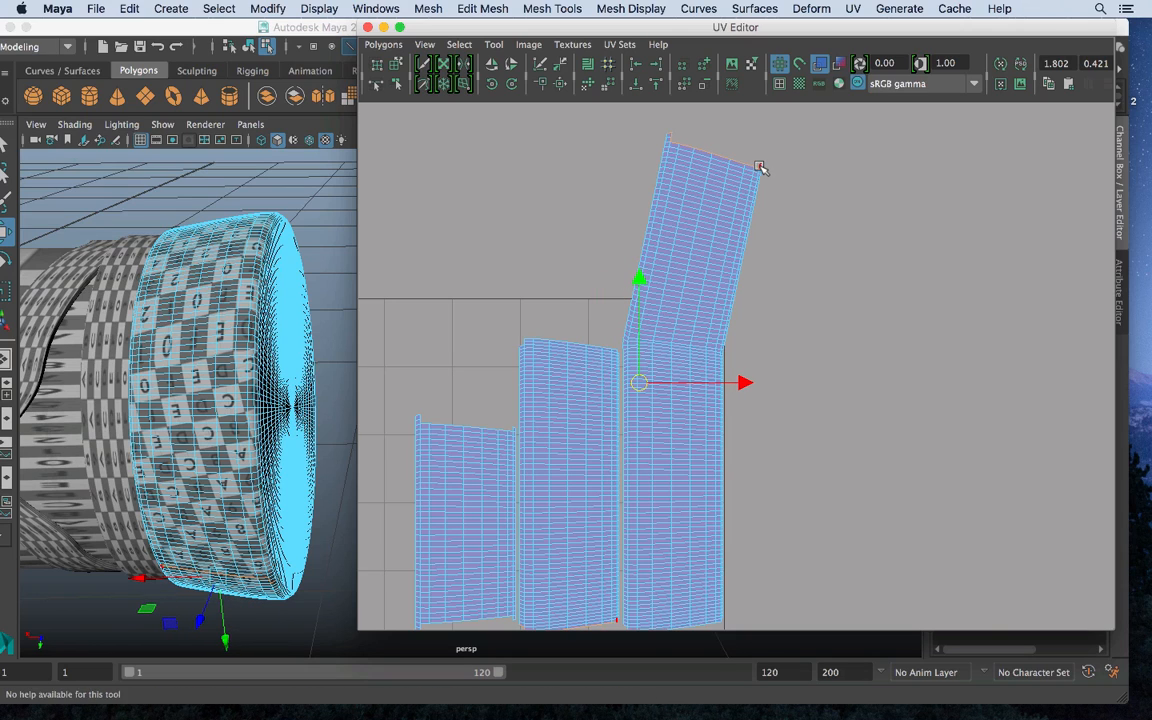
shift+right_drag(818, 188, 820, 150)
Select the border edges across the three-shell strip's free end and move and sew the last side shell onto them
alt+middle_drag(778, 195, 702, 383)
alt+right_drag(702, 383, 449, 158)
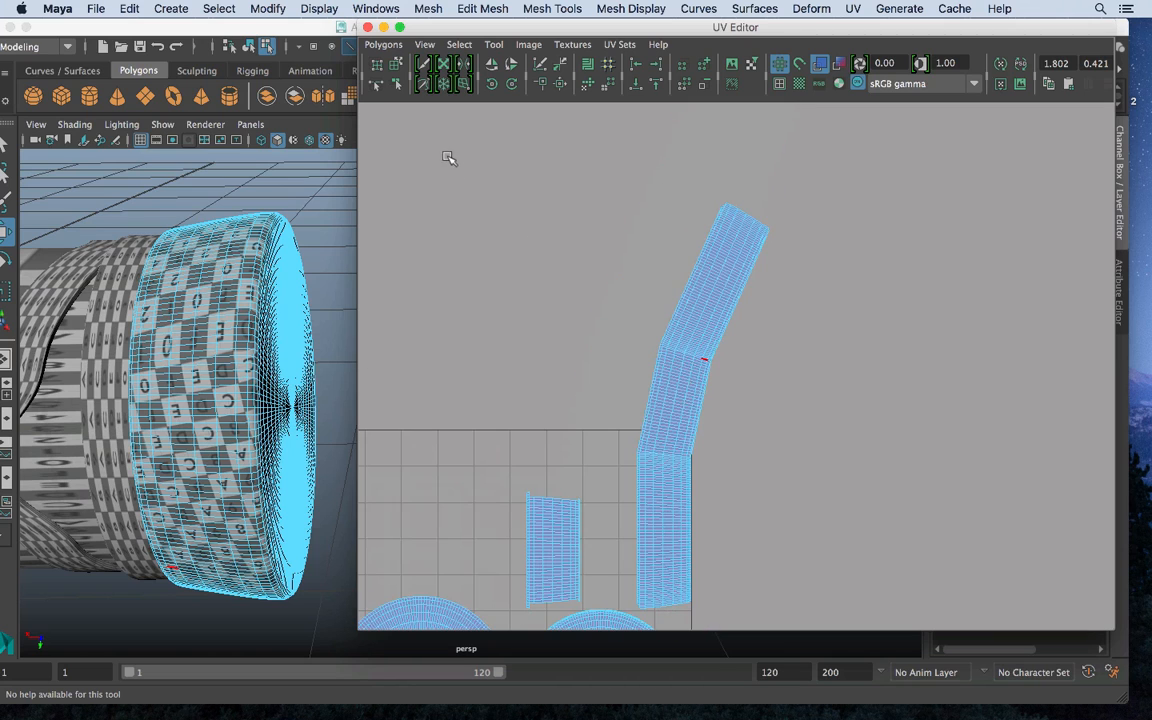
alt+middle_drag(748, 209, 650, 345)
alt+right_drag(650, 345, 833, 363)
alt+middle_drag(570, 260, 730, 298)
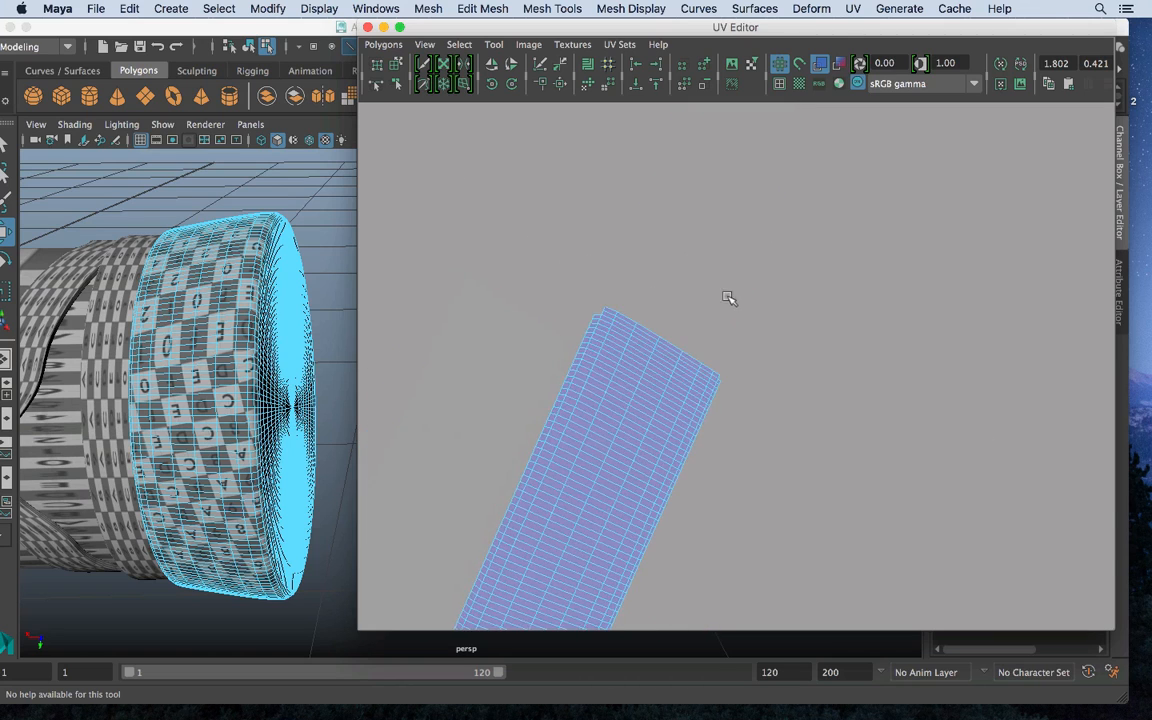
alt+right_drag(730, 298, 792, 300)
key(w)
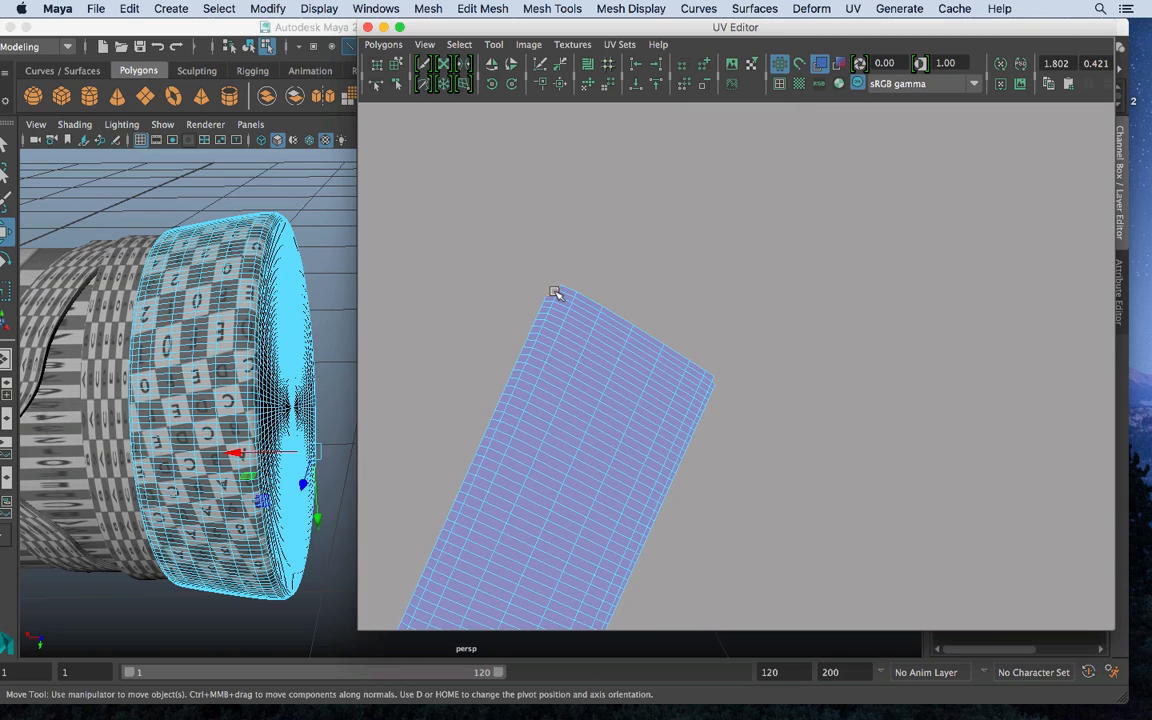
click(561, 289)
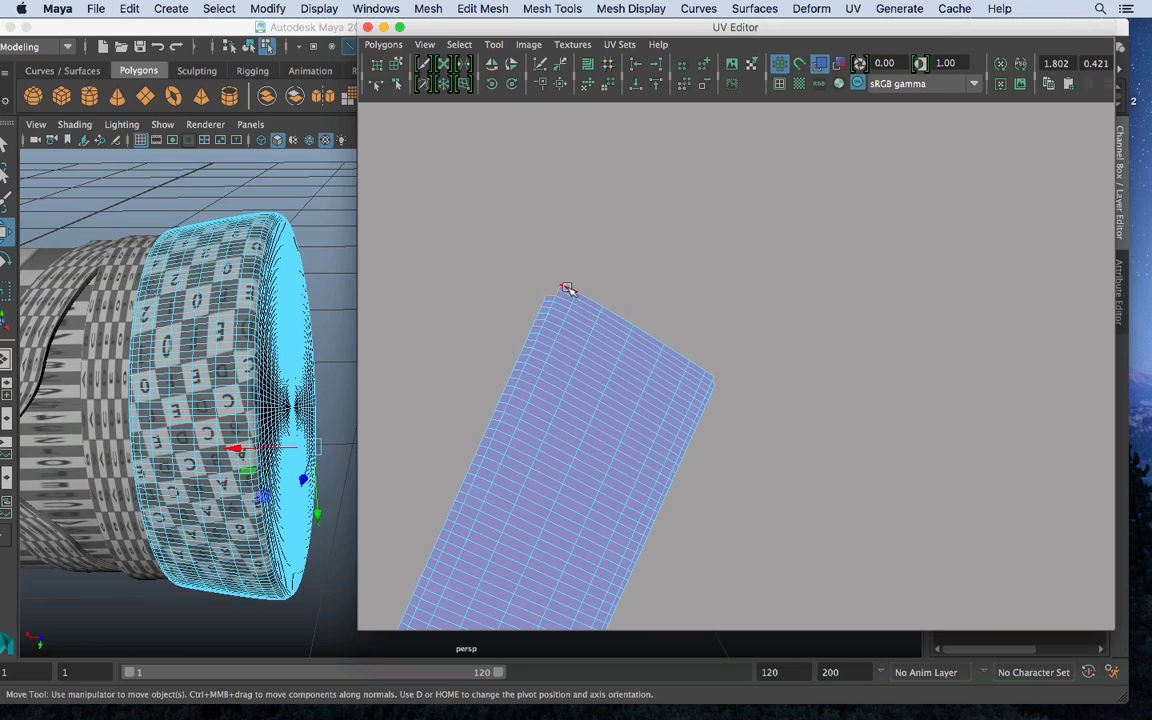
drag(566, 288, 591, 304)
click(593, 304)
click(599, 305)
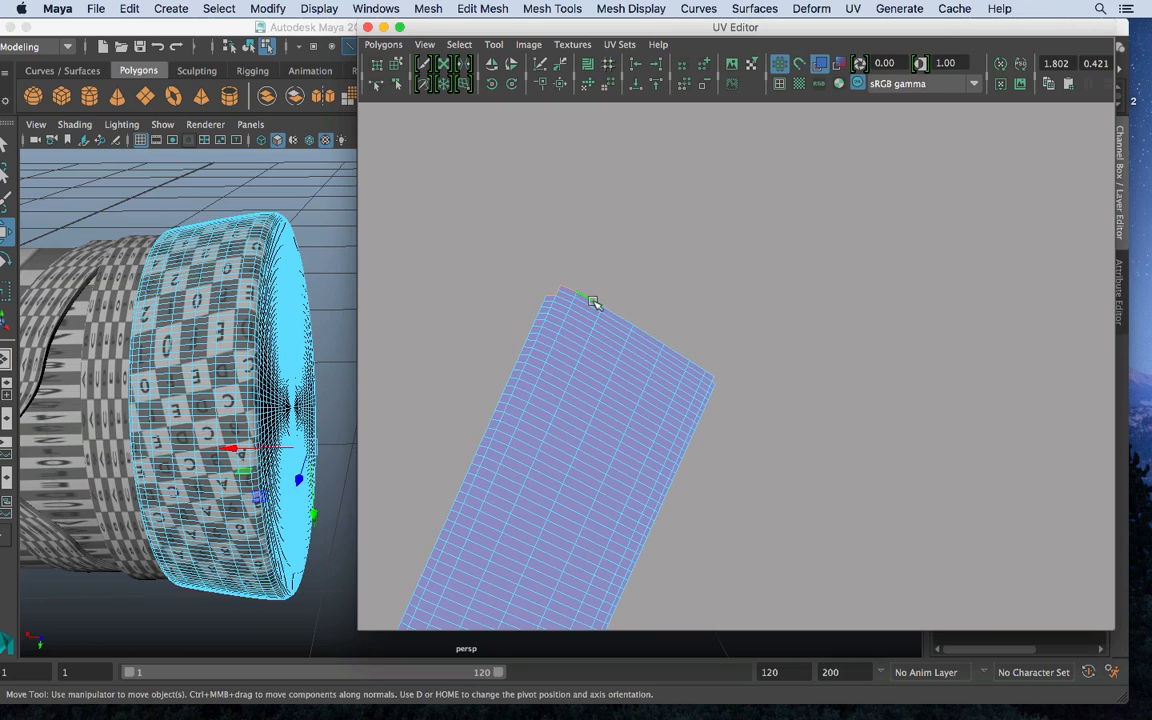
click(599, 305)
shift+click(627, 320)
shift+click(654, 338)
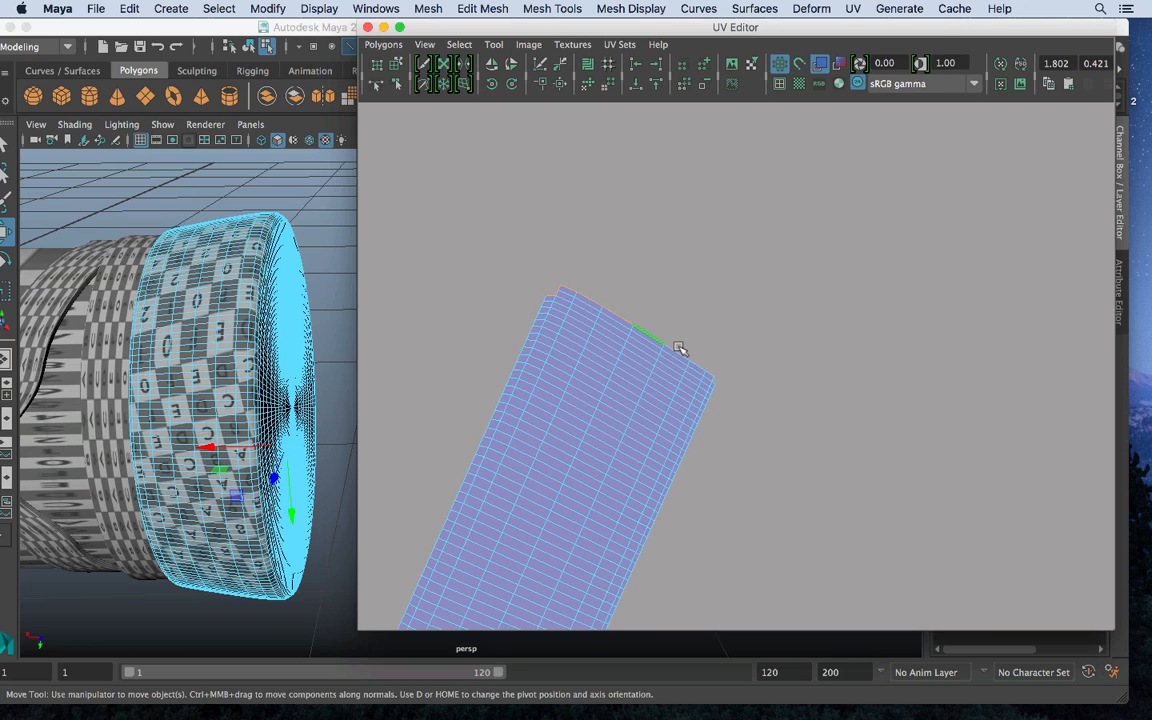
shift+click(680, 352)
shift+click(705, 372)
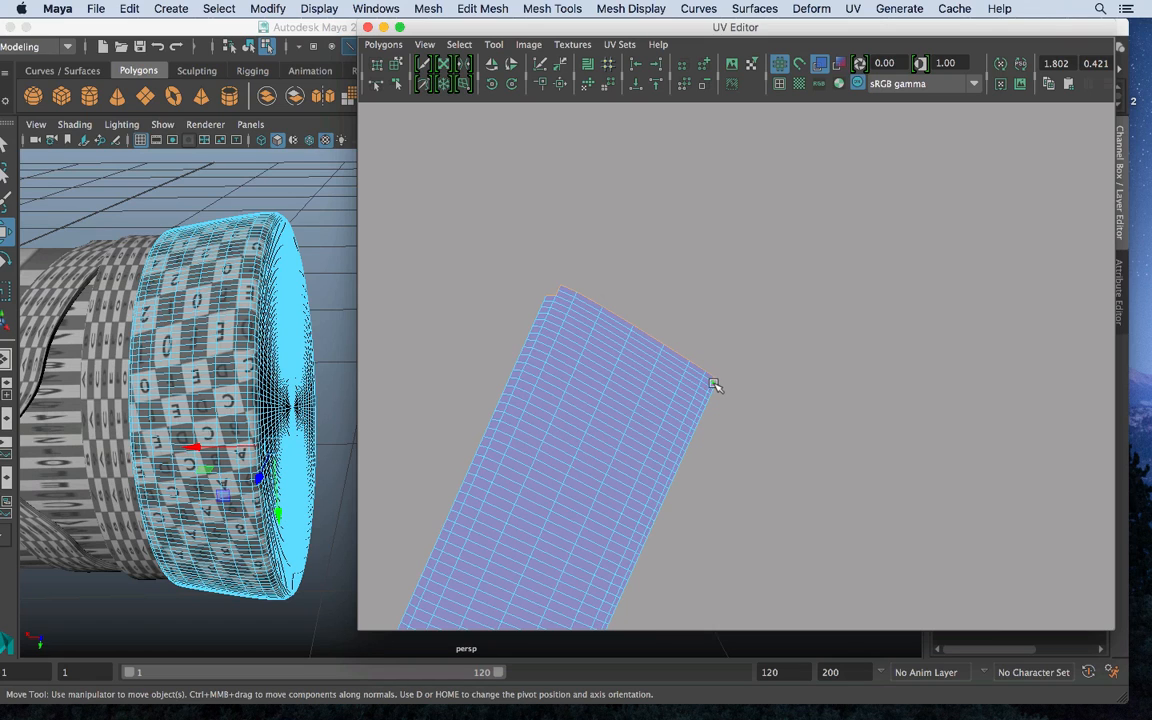
shift+right_drag(747, 342, 745, 302)
Move the right-hand disc shell out of the 0–1 UV square to an empty area below and right of it
alt+middle_drag(786, 340, 802, 396)
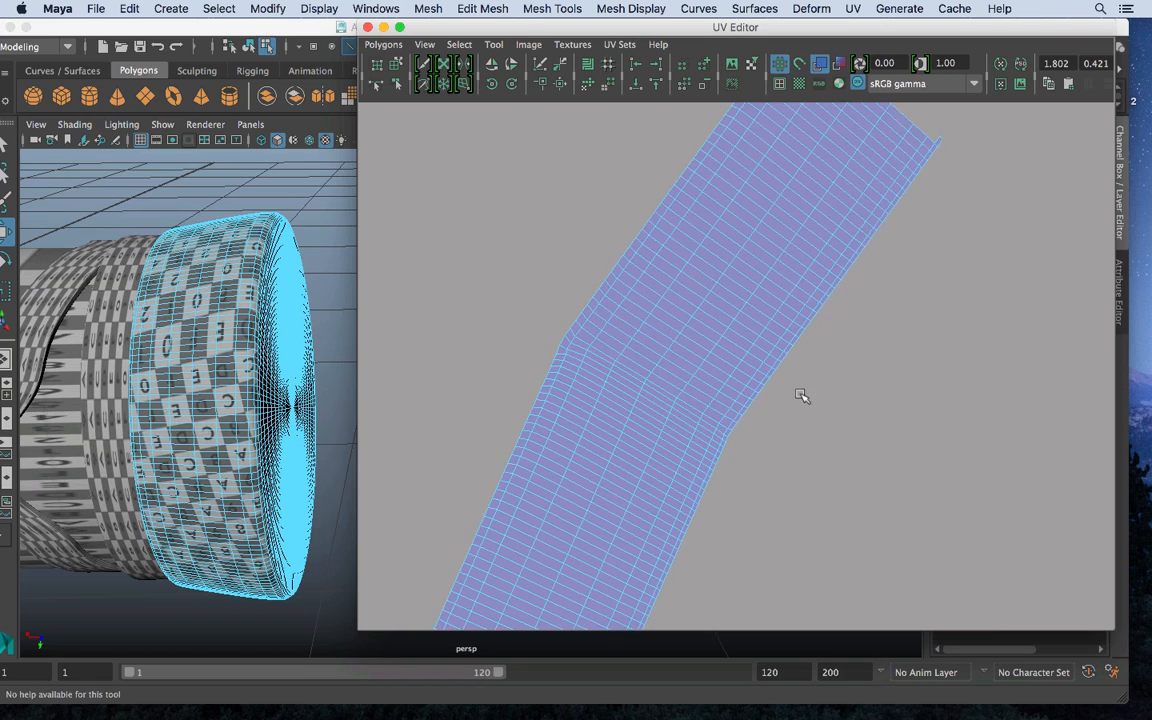
alt+right_drag(802, 396, 625, 384)
alt+middle_drag(625, 384, 613, 132)
alt+right_drag(613, 132, 422, 65)
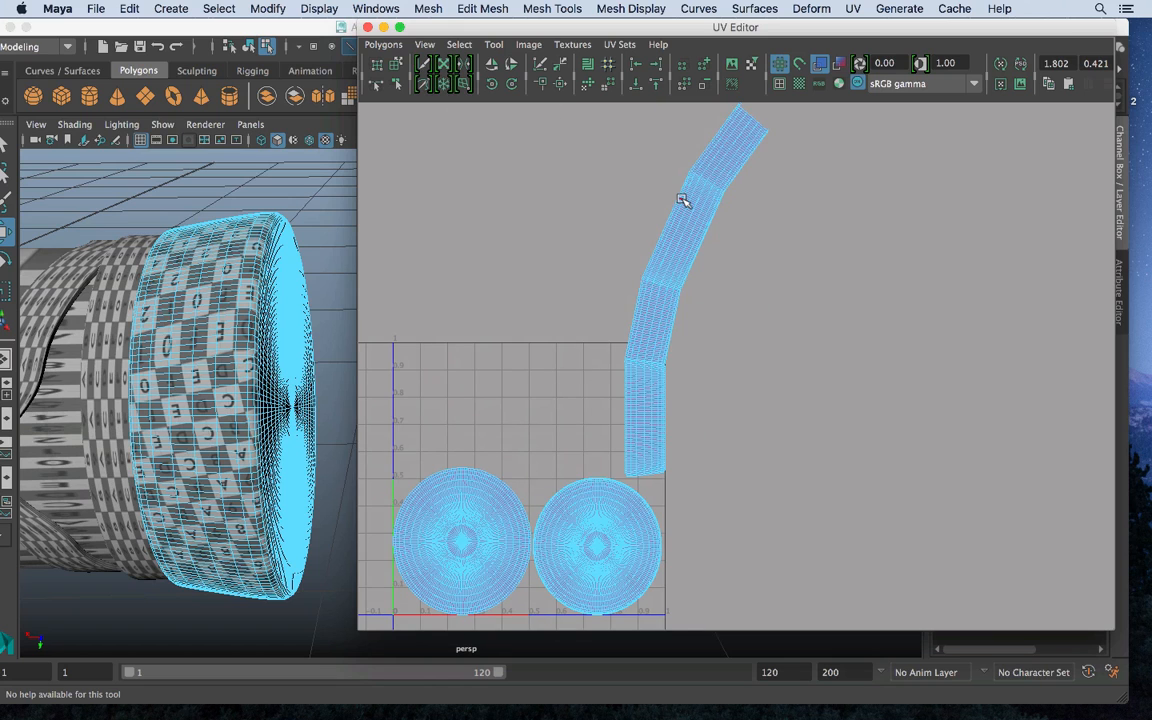
right_drag(683, 200, 753, 198)
alt+right_drag(679, 180, 613, 131)
drag(612, 130, 770, 443)
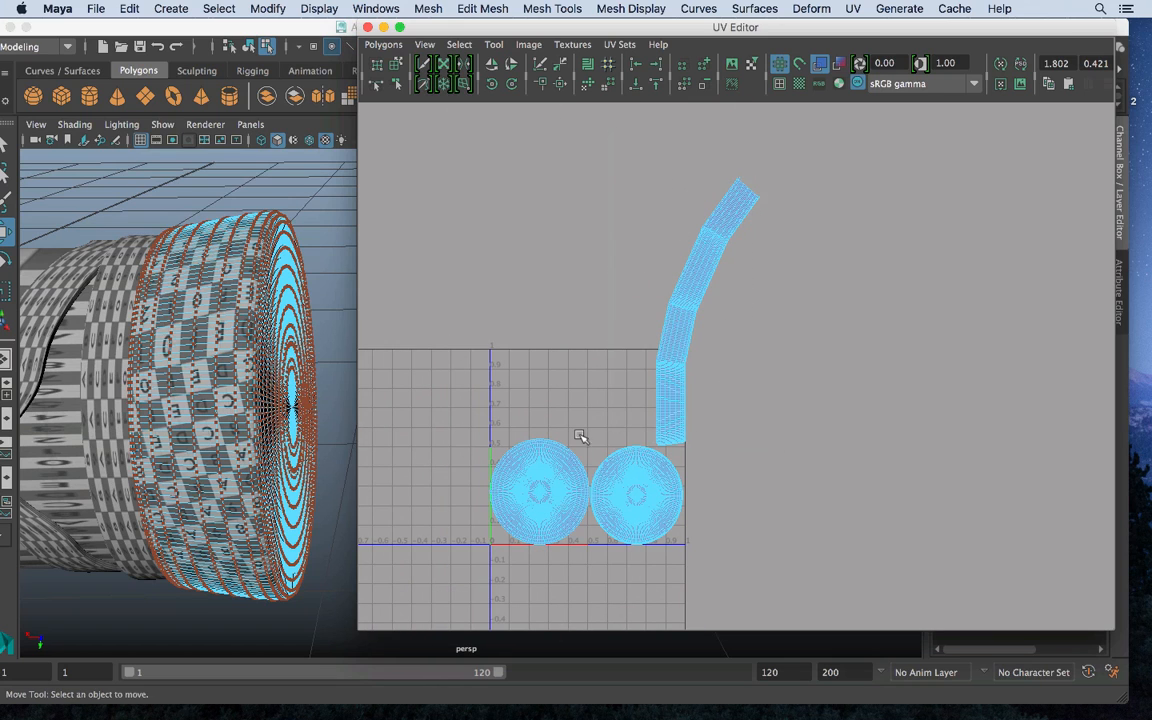
right_drag(673, 479, 630, 483)
click(638, 492)
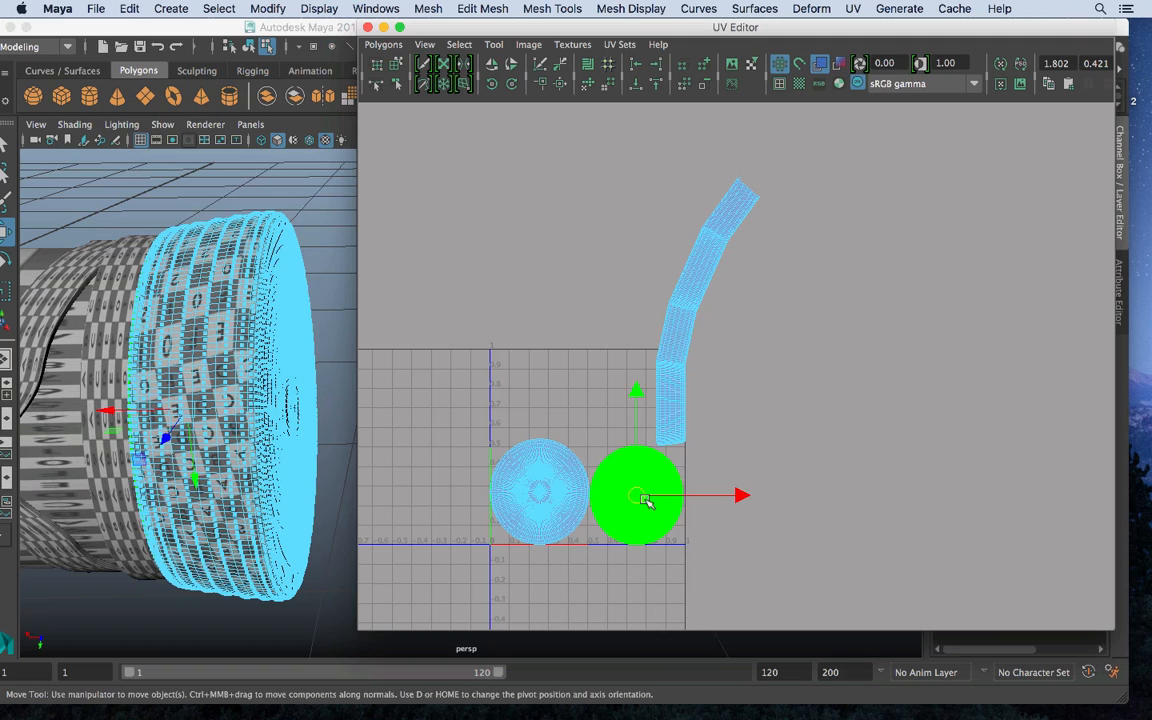
drag(643, 496, 800, 580)
Select all UVs of the sewn side strip and unfold them into a smooth curve with the Smooth UV tool
right_drag(689, 268, 637, 256)
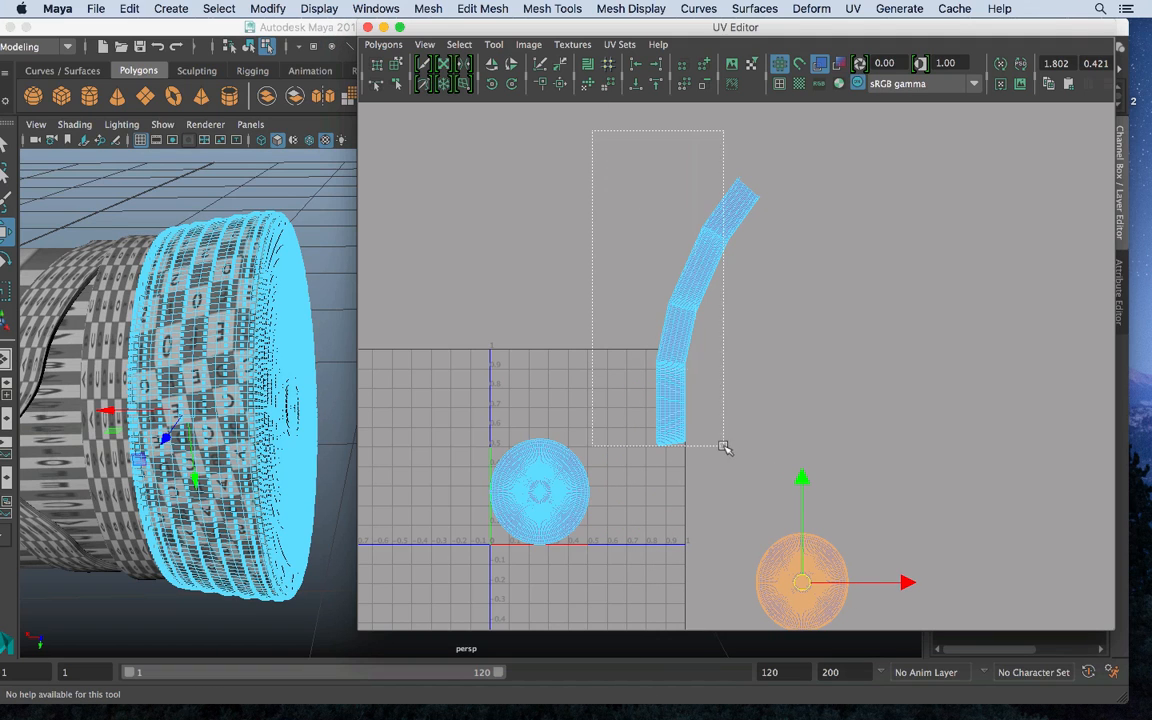
drag(788, 460, 788, 459)
right_drag(676, 275, 604, 172)
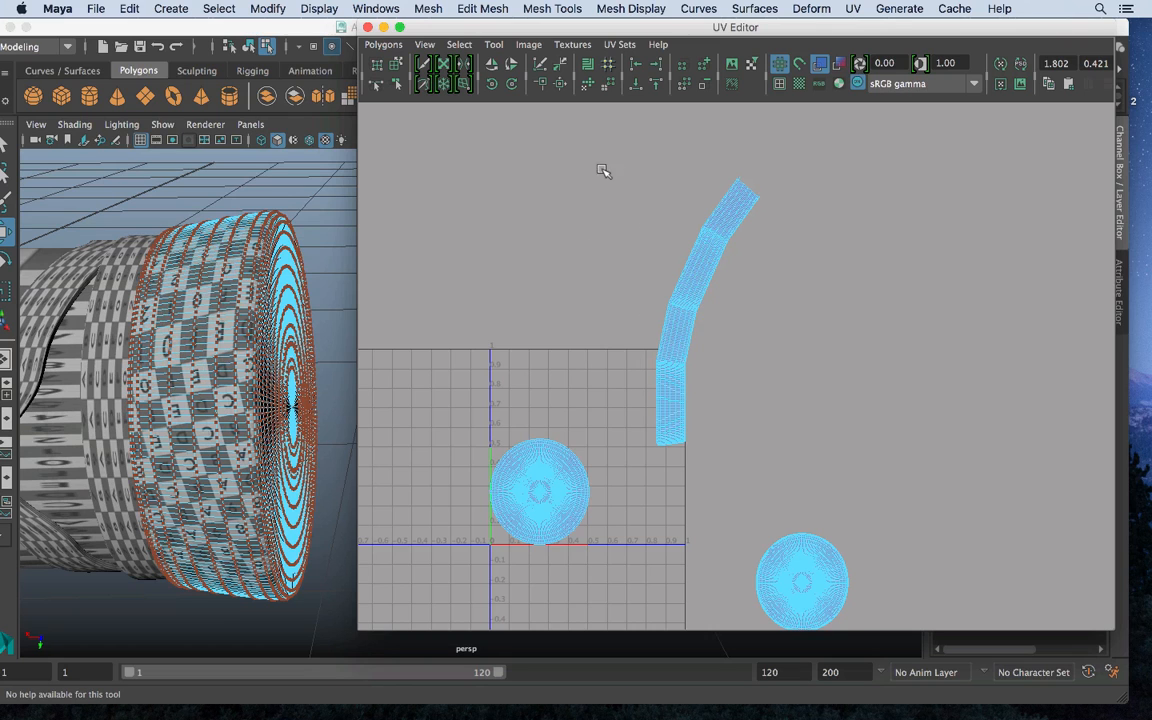
drag(589, 138, 818, 457)
shift+right_drag(632, 183, 629, 221)
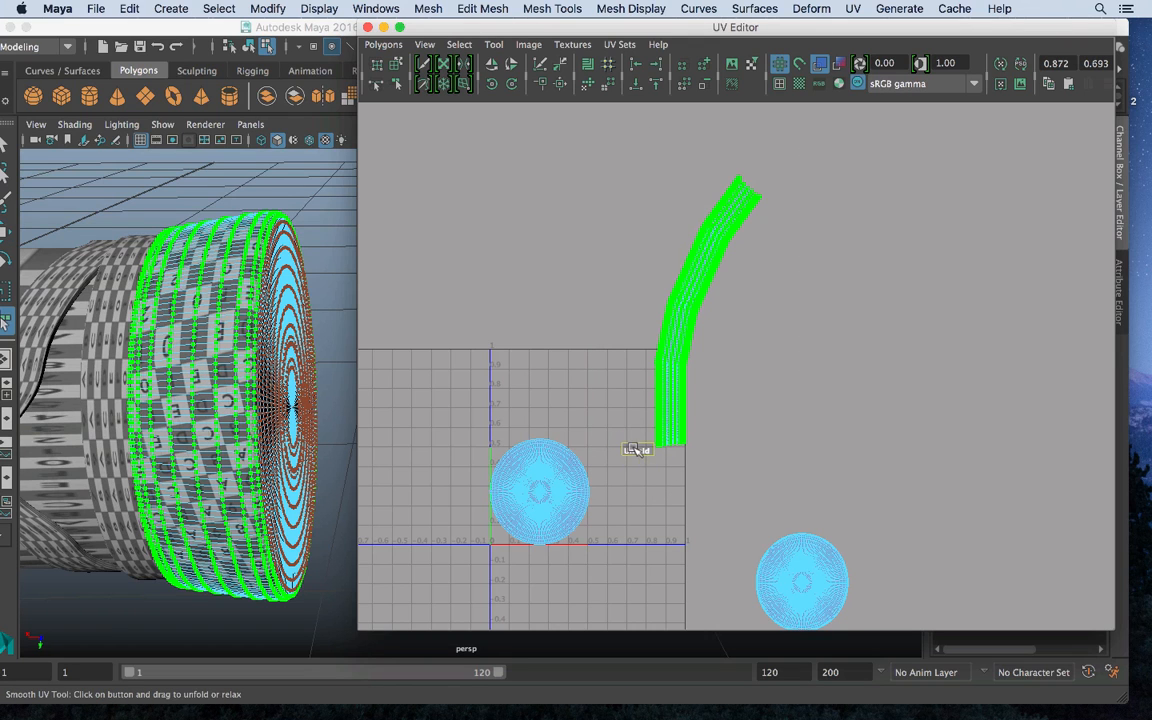
drag(633, 449, 1148, 435)
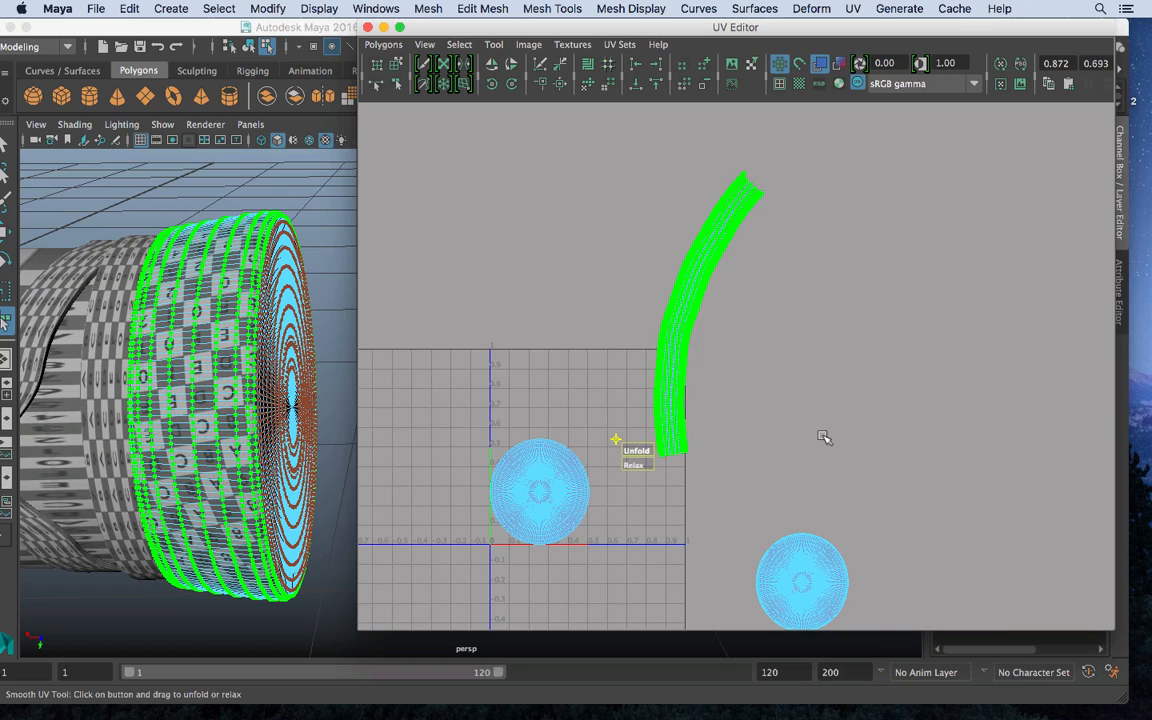
drag(706, 455, 1148, 452)
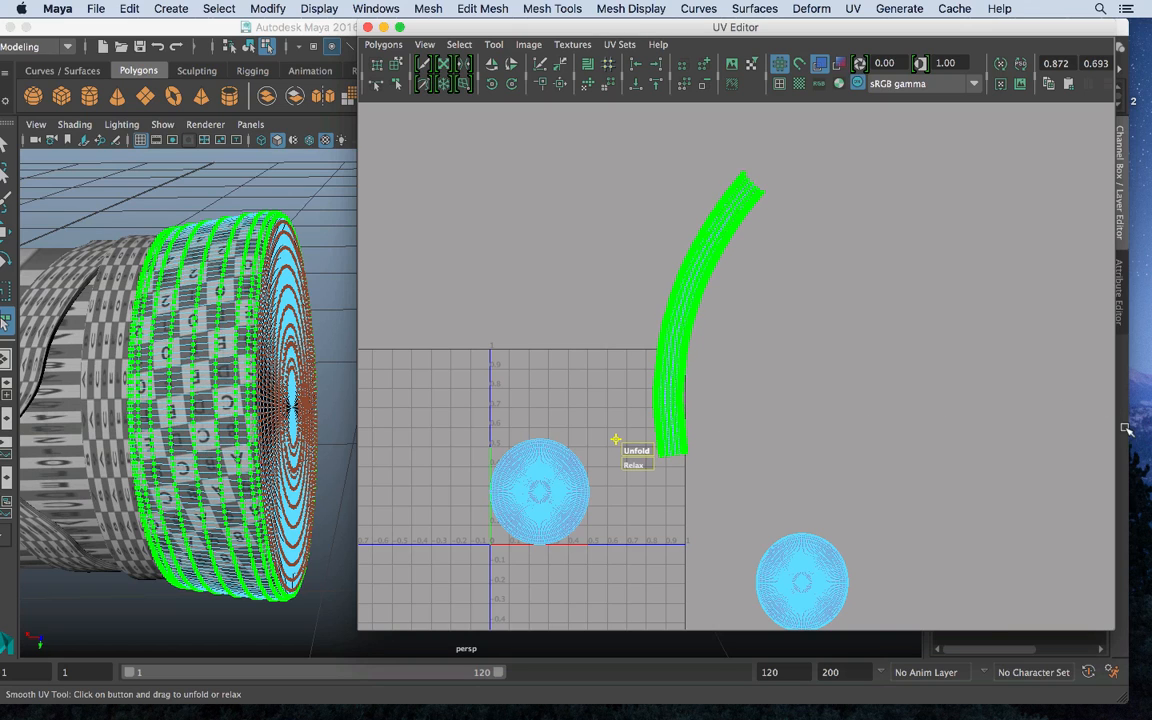
drag(658, 451, 1148, 432)
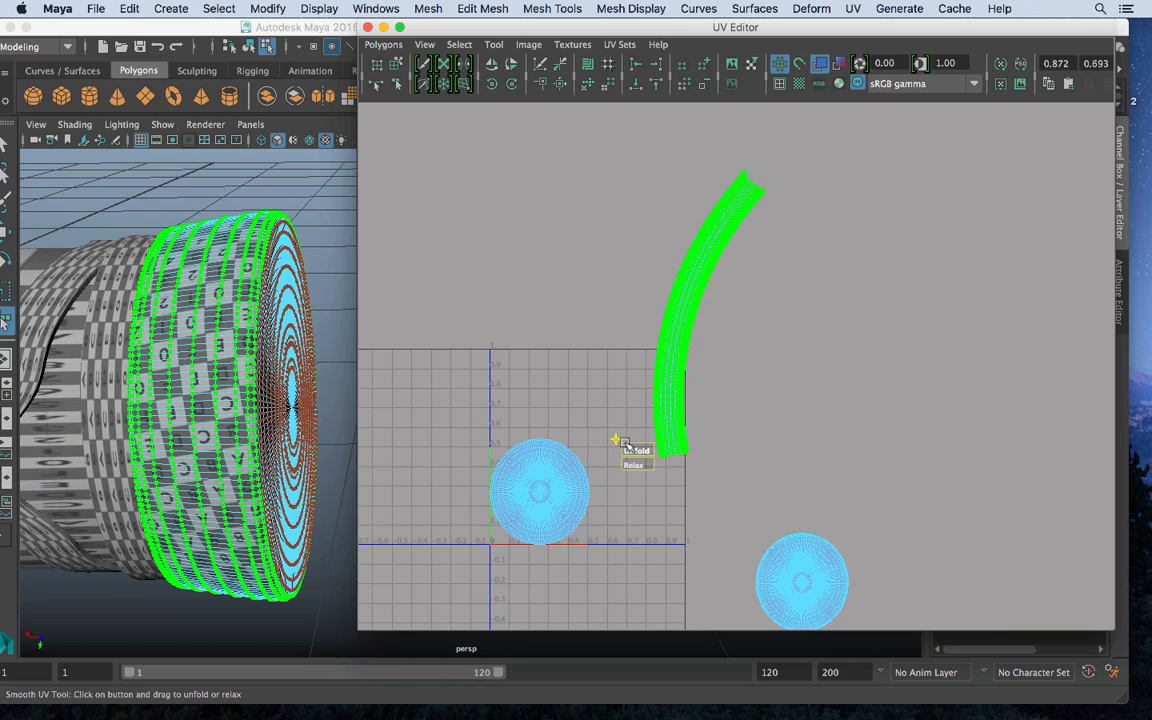
Return the end cap to object mode, inspect the checker pattern on its rim and outer face, and reselect it
drag(806, 249, 775, 250)
right_drag(692, 237, 626, 212)
right_drag(198, 242, 223, 208)
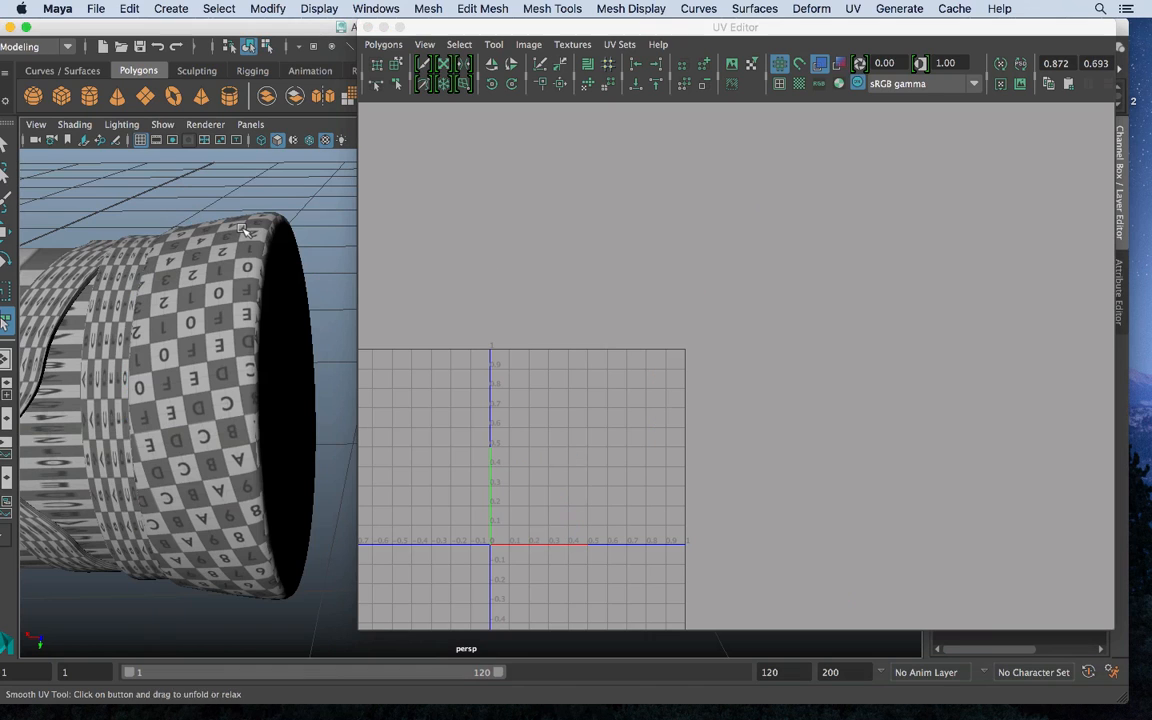
alt+drag(286, 275, 190, 250)
alt+right_drag(190, 250, 252, 340)
alt+drag(118, 276, 246, 336)
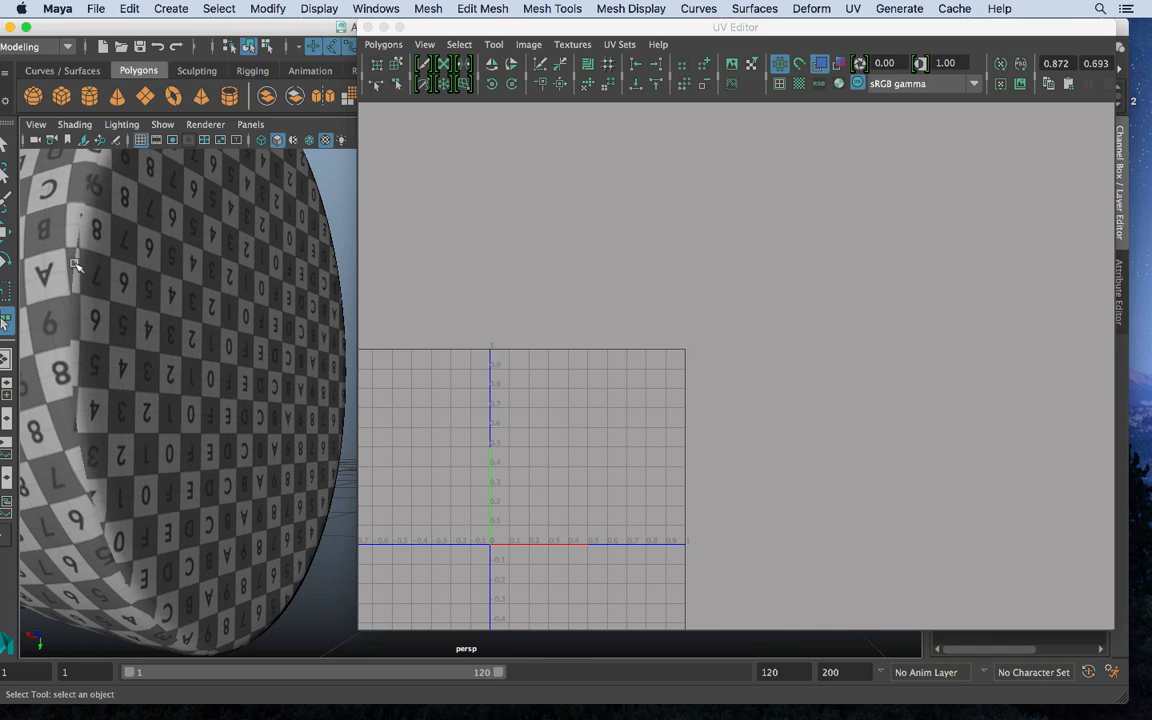
click(327, 354)
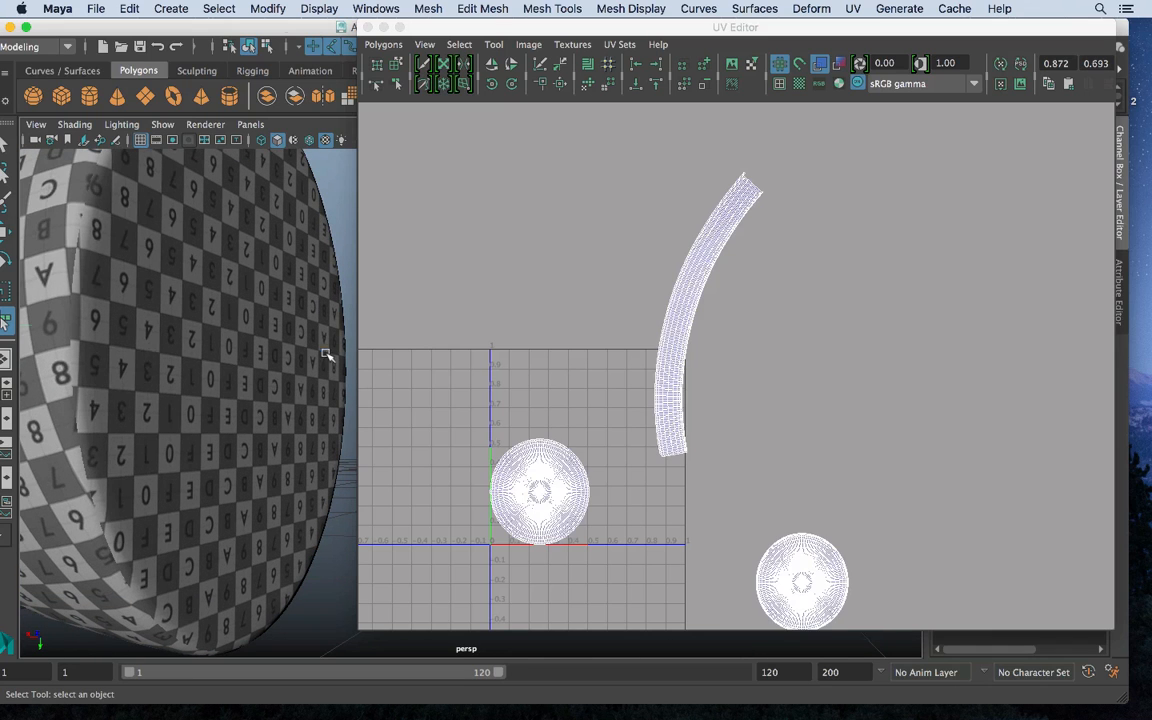
Select the outer face's disc shell, move it out of the UV square to the right of the side strip, and scale it down
alt+middle_drag(674, 337, 711, 292)
alt+right_drag(704, 290, 500, 280)
right_click(618, 388)
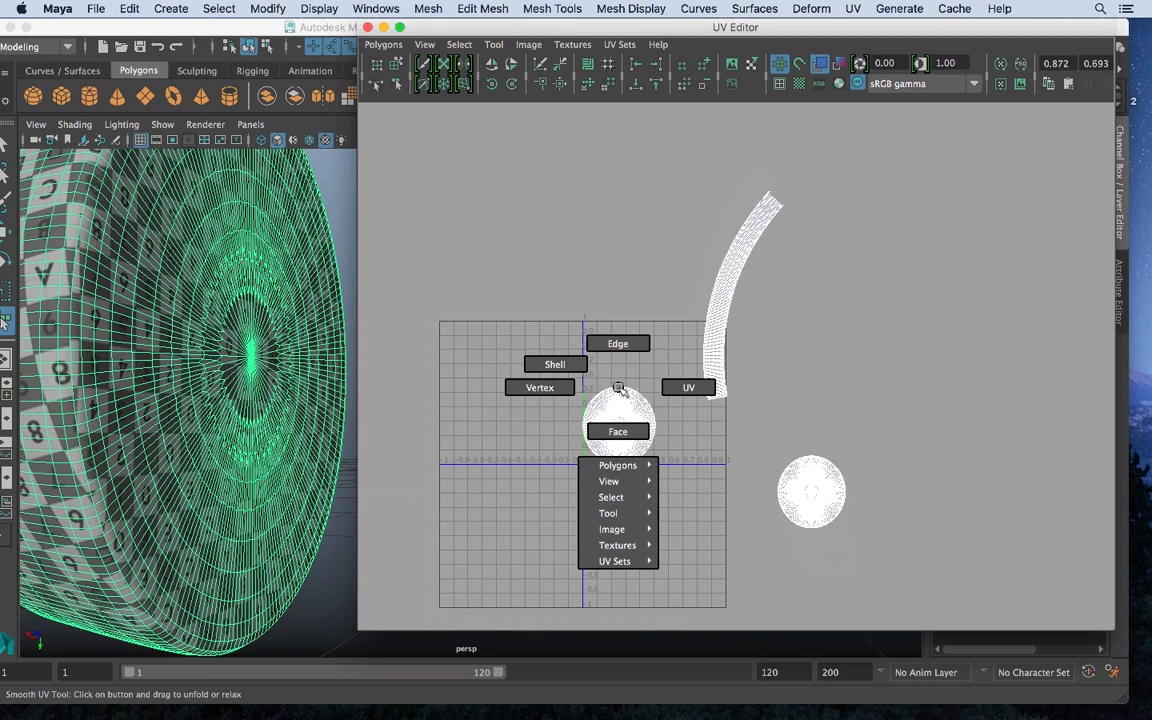
click(595, 368)
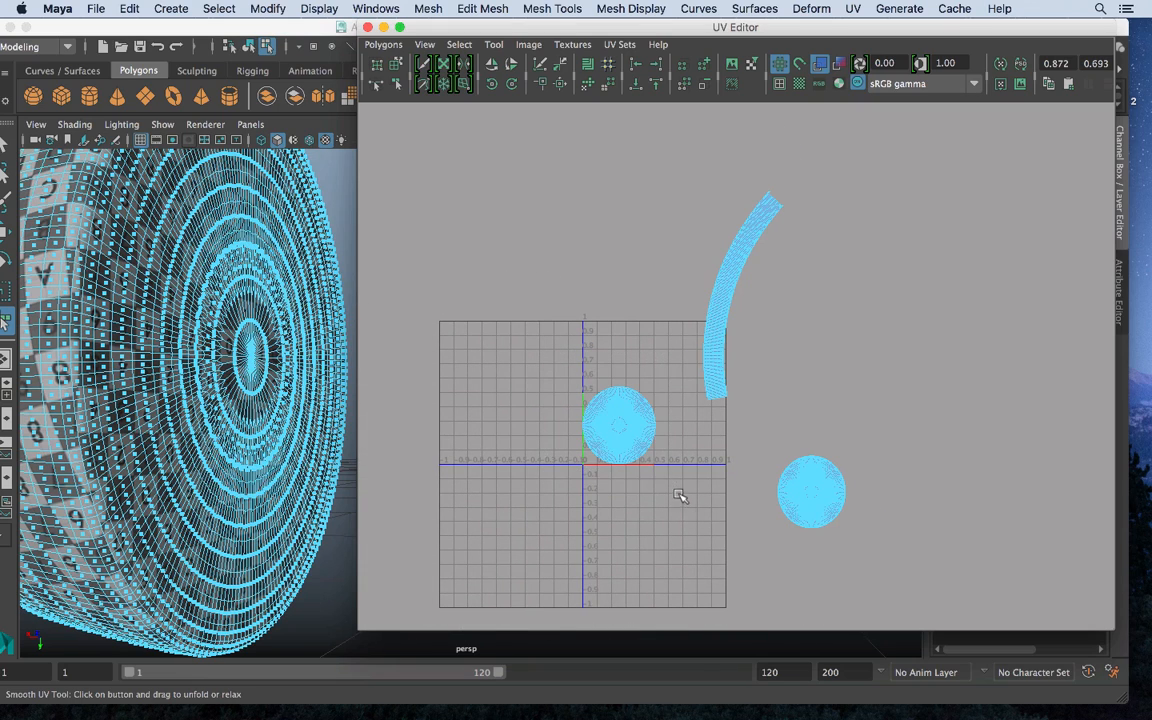
right_drag(621, 401, 625, 380)
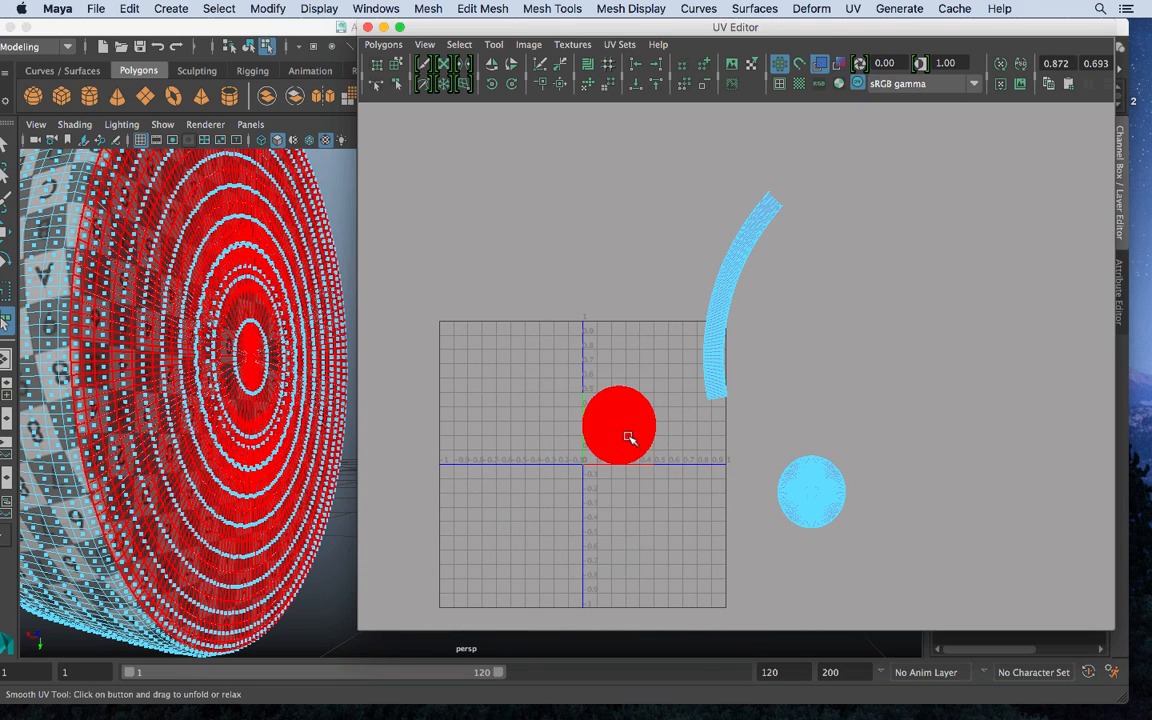
right_drag(599, 428, 612, 428)
click(625, 419)
key(w)
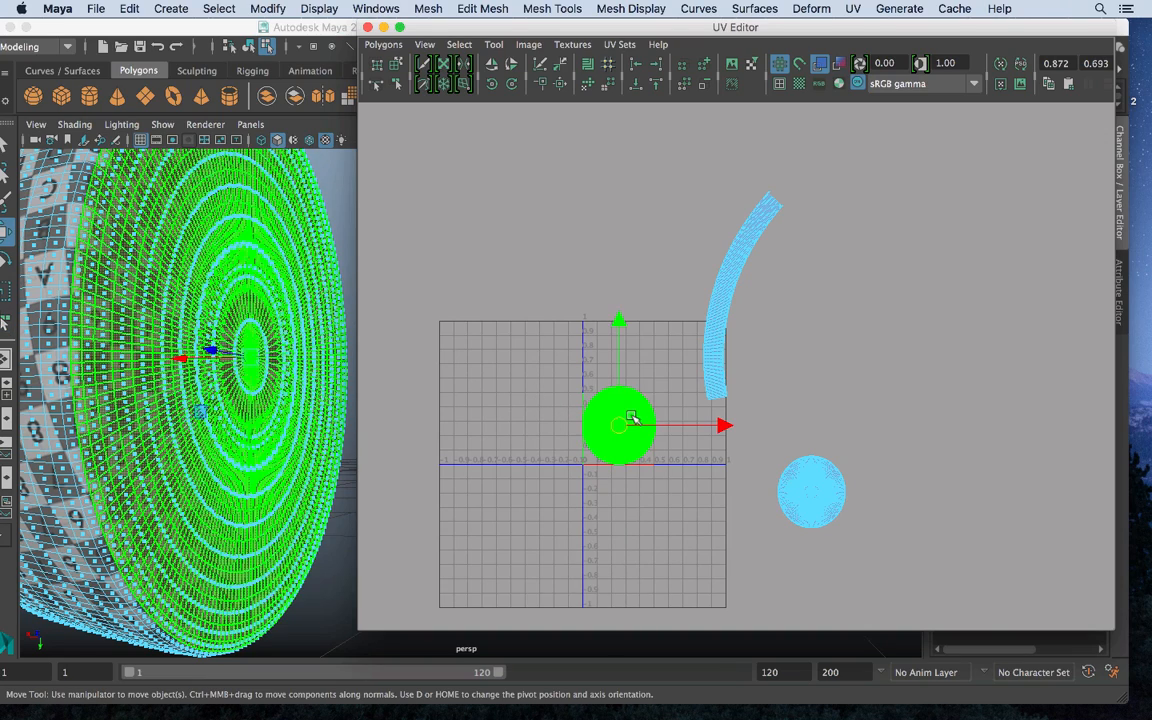
shift+right_drag(343, 244, 444, 541)
drag(652, 393, 848, 360)
key(r)
click(816, 386)
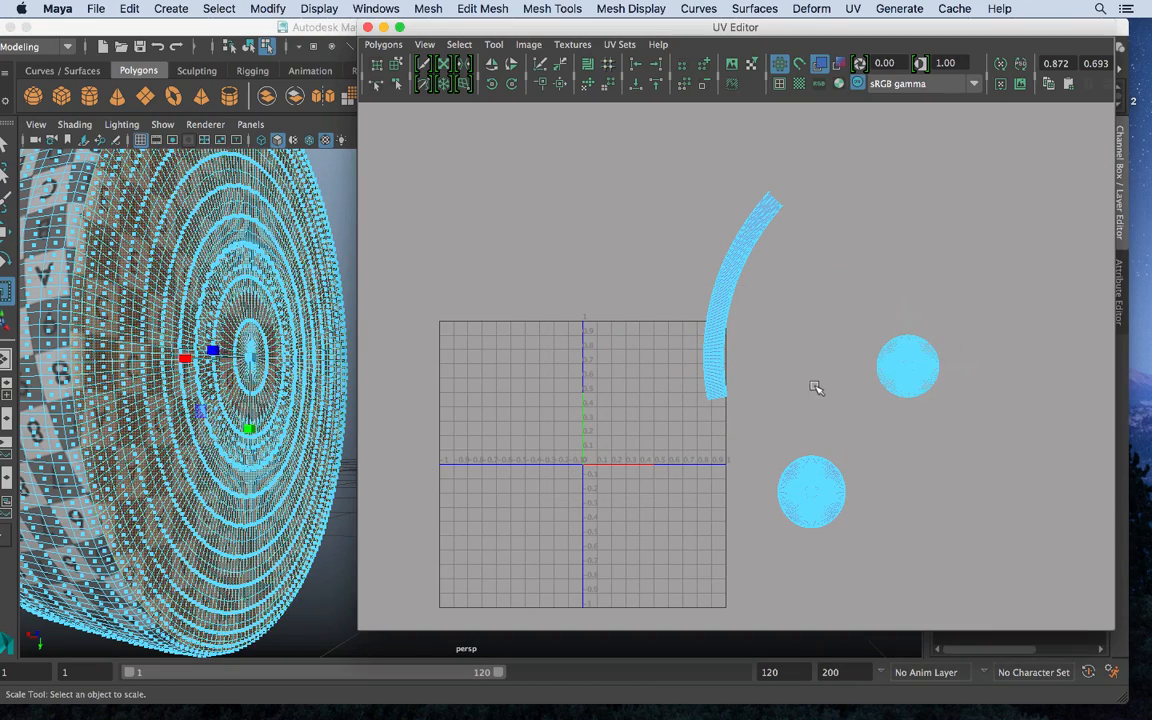
Rotate the outer face's disc shell counter-clockwise four times while viewing the cap face-on
alt+drag(285, 375, 185, 378)
click(928, 354)
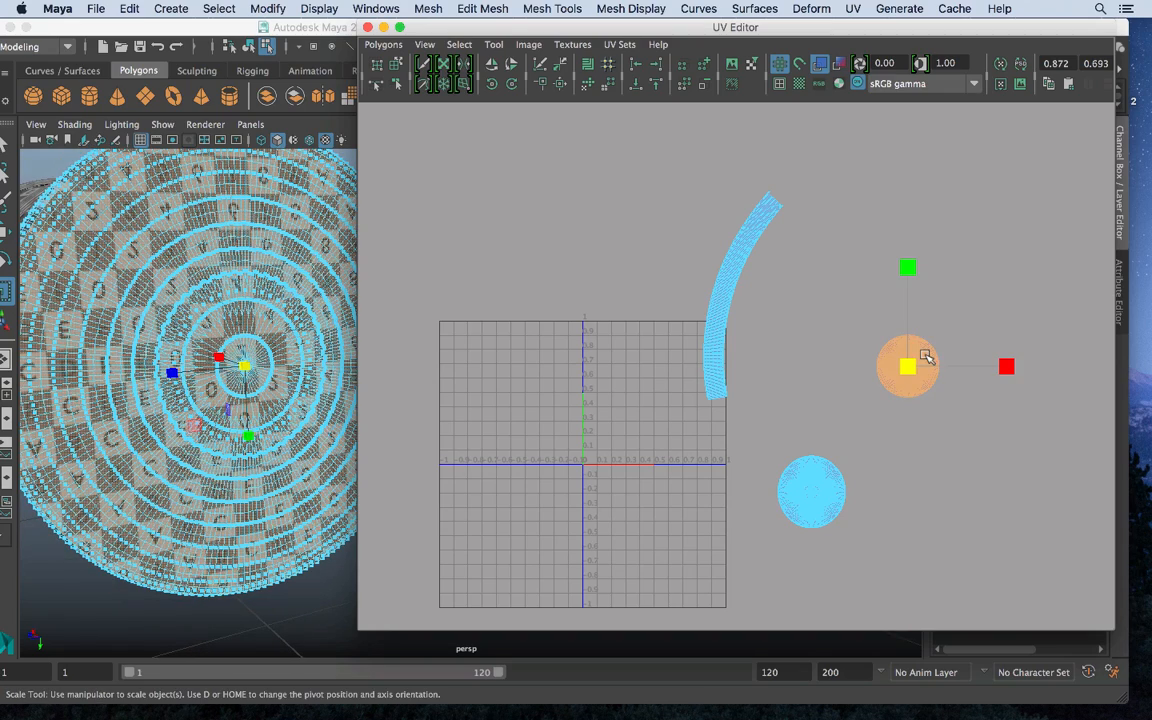
click(491, 79)
click(491, 79)
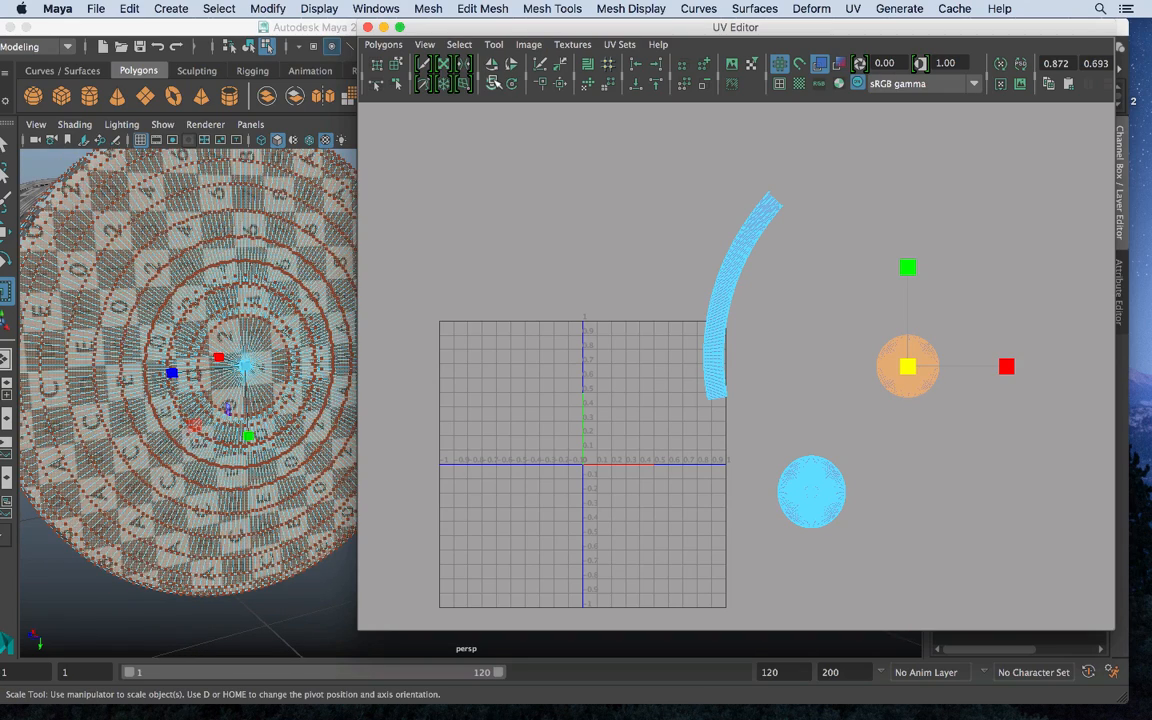
click(491, 79)
click(491, 79)
click(950, 322)
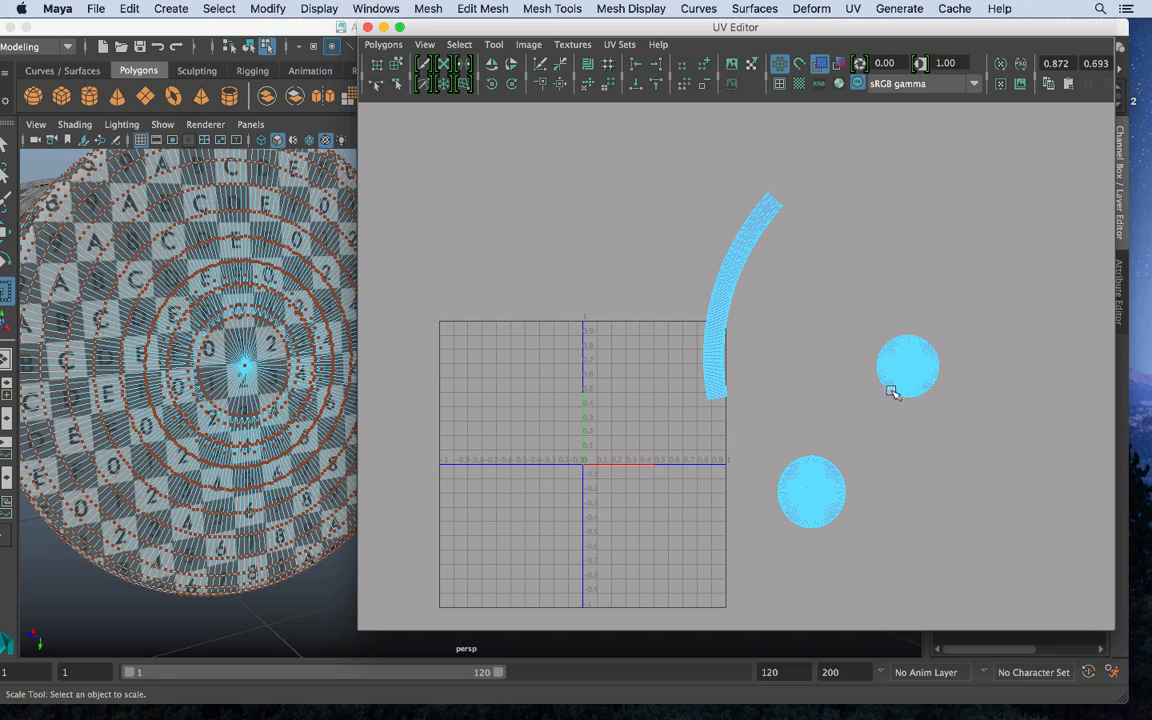
Move the outer face's disc shell close beside the lower part of the curved side strip
right_drag(902, 357, 838, 329)
click(905, 362)
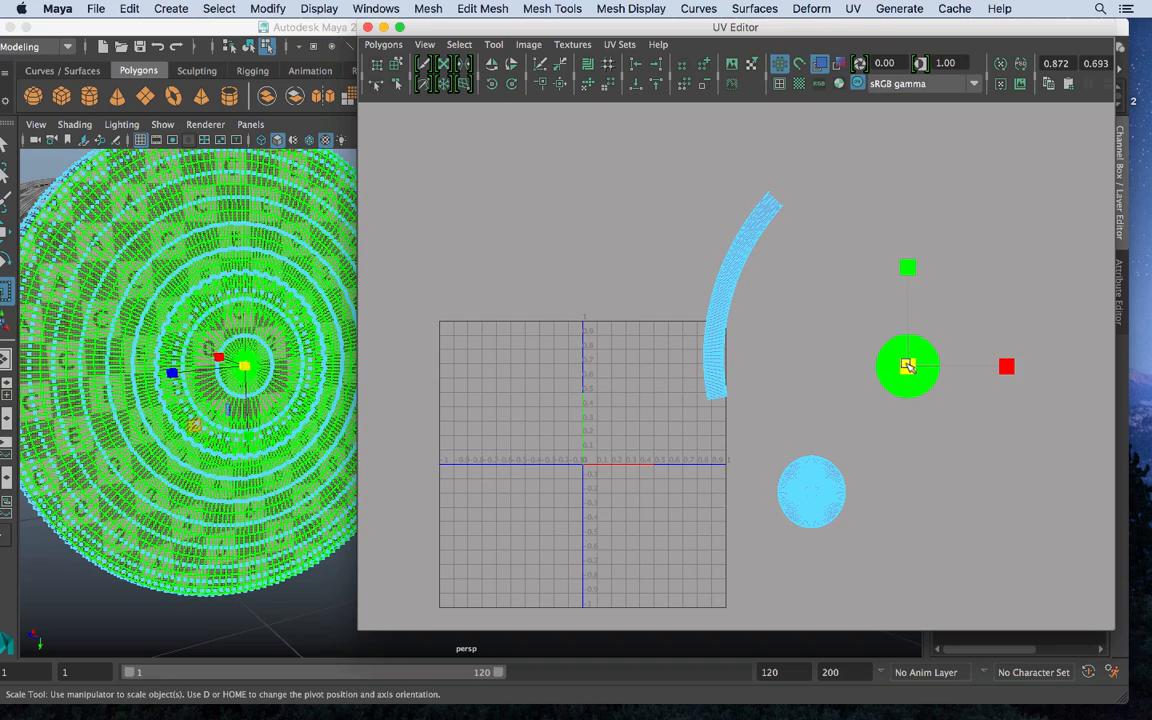
key(w)
drag(907, 366, 772, 350)
Scale the cap's hidden inner disc shell down to a small circle and place it between the side strip and the larger disc
click(816, 498)
alt+drag(80, 418, 289, 422)
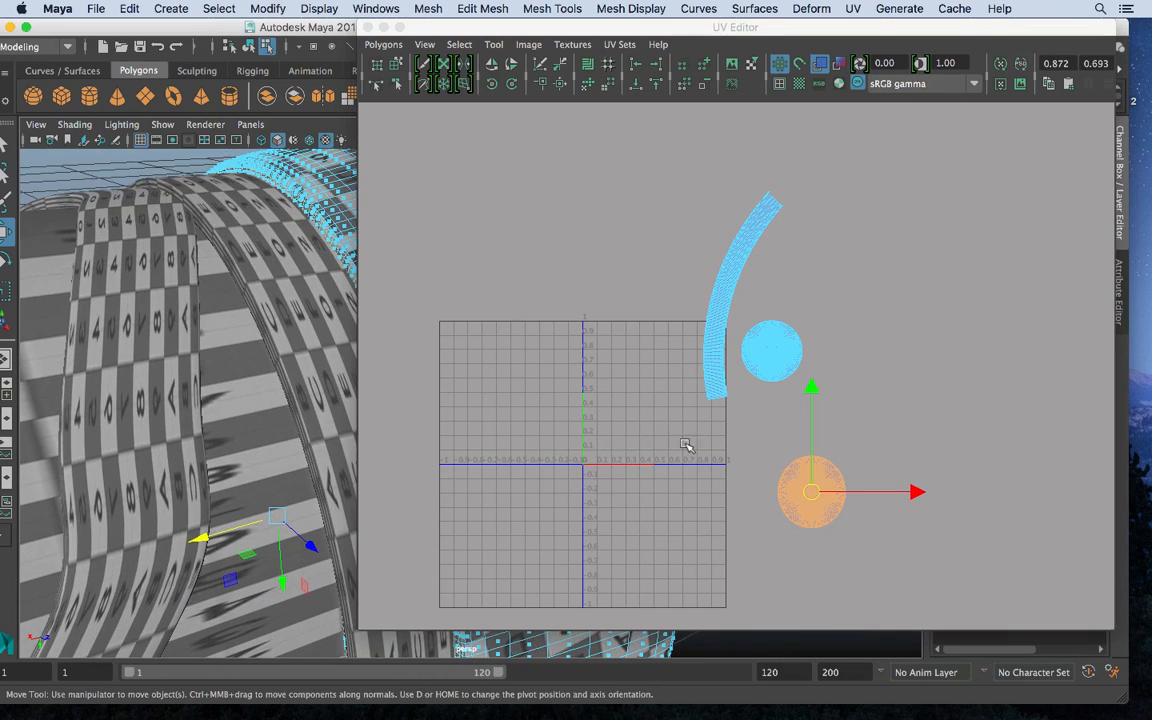
key(r)
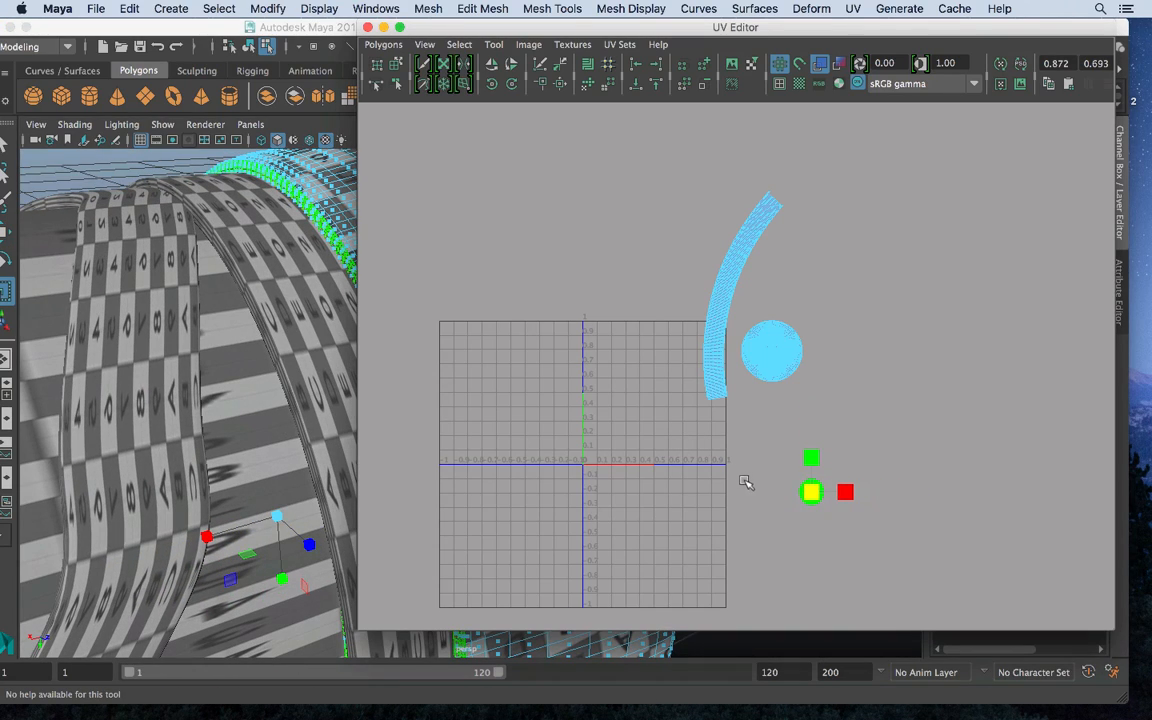
key(w)
drag(811, 491, 751, 311)
click(666, 378)
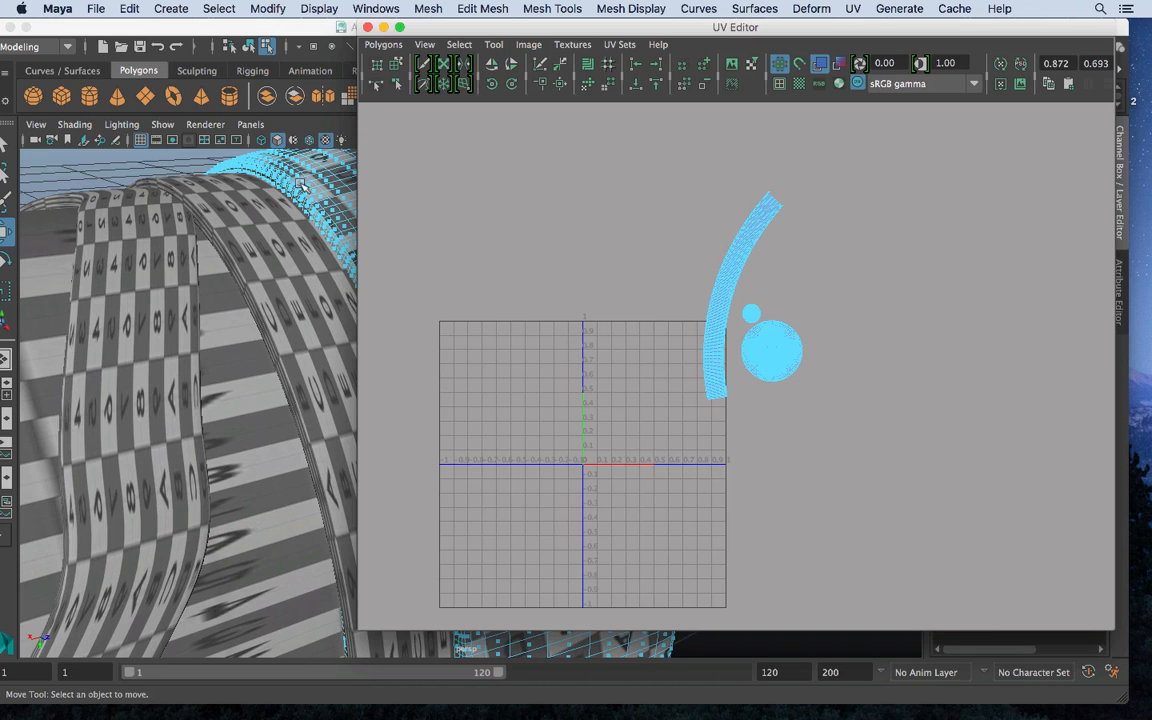
Return to object mode, move the UV Editor aside to uncover the model, and select the handle's end cap
right_drag(272, 167, 378, 152)
alt+drag(310, 325, 159, 391)
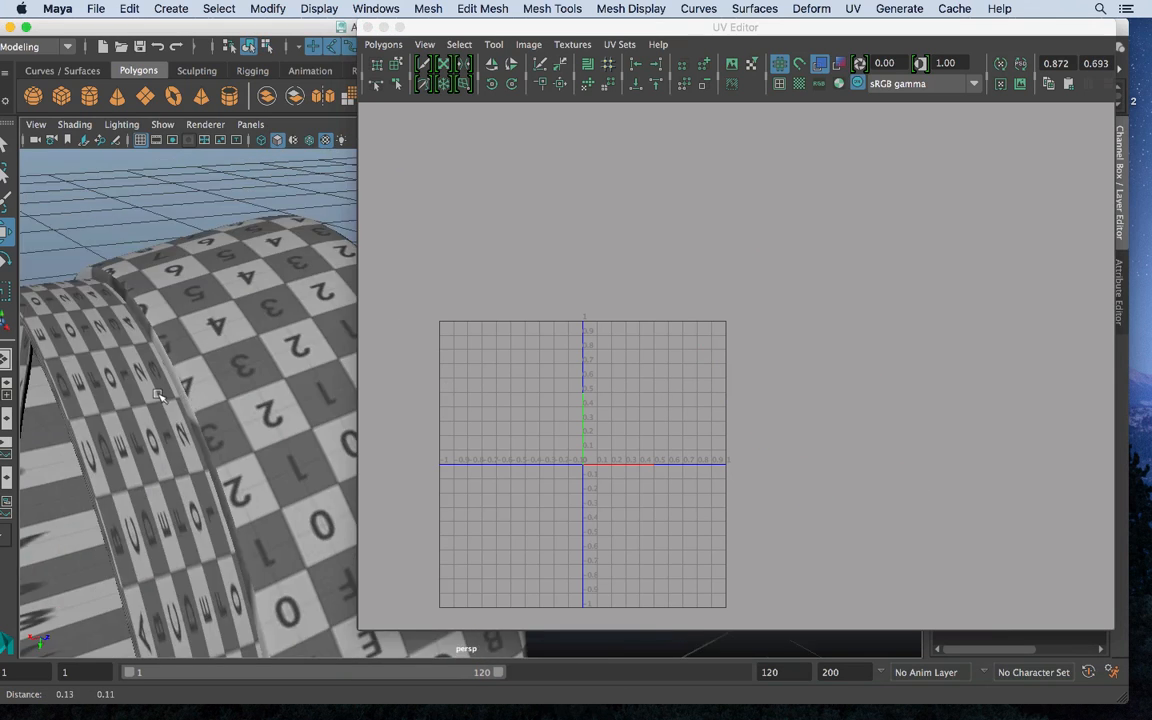
alt+right_drag(159, 391, 240, 260)
alt+middle_drag(240, 260, 255, 190)
alt+right_drag(450, 356, 480, 360)
scroll(480, 360, up, 1)
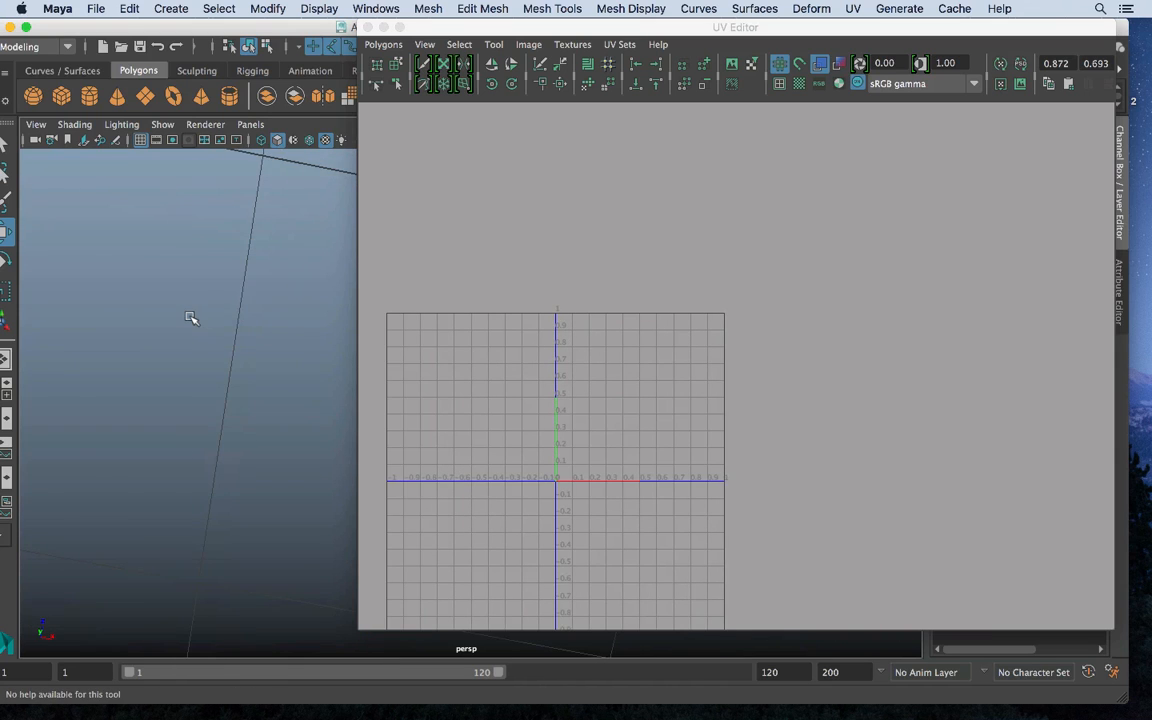
scroll(191, 316, down, 10)
alt+middle_drag(340, 321, 250, 321)
alt+drag(340, 321, 240, 350)
drag(438, 35, 692, 44)
click(360, 405)
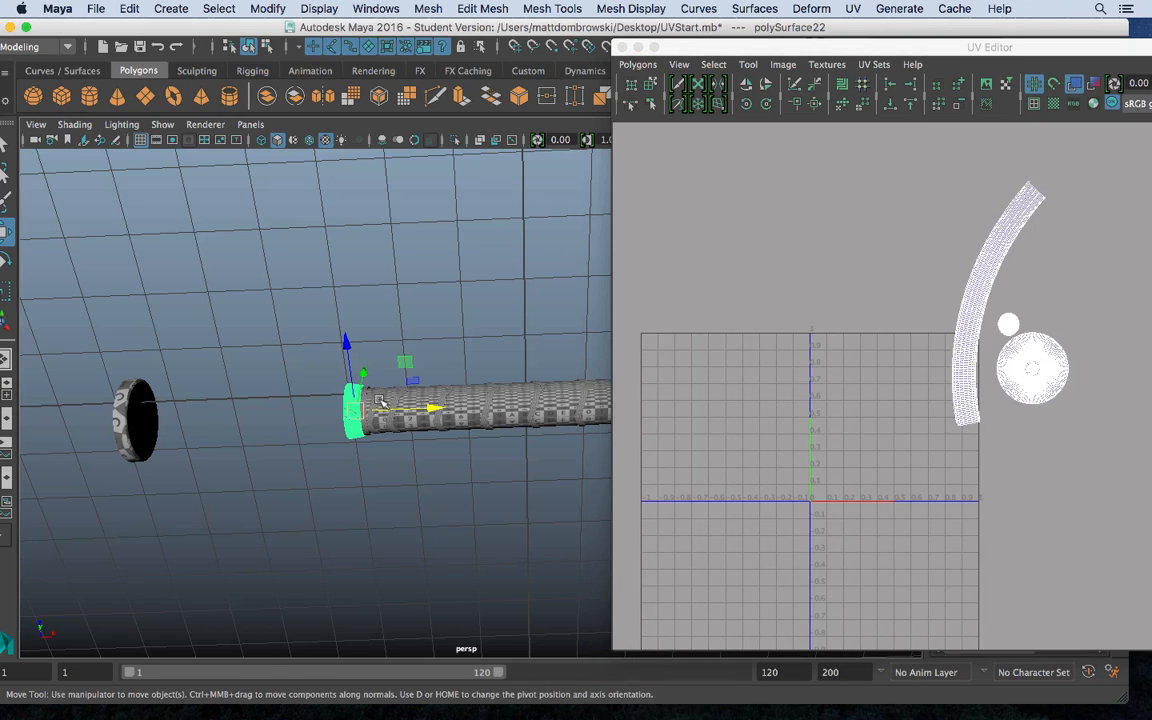
Select all of the end cap's UV shells and move them farther outside the UV grid
right_drag(1016, 277, 954, 252)
drag(918, 180, 1124, 472)
drag(1010, 303, 1116, 249)
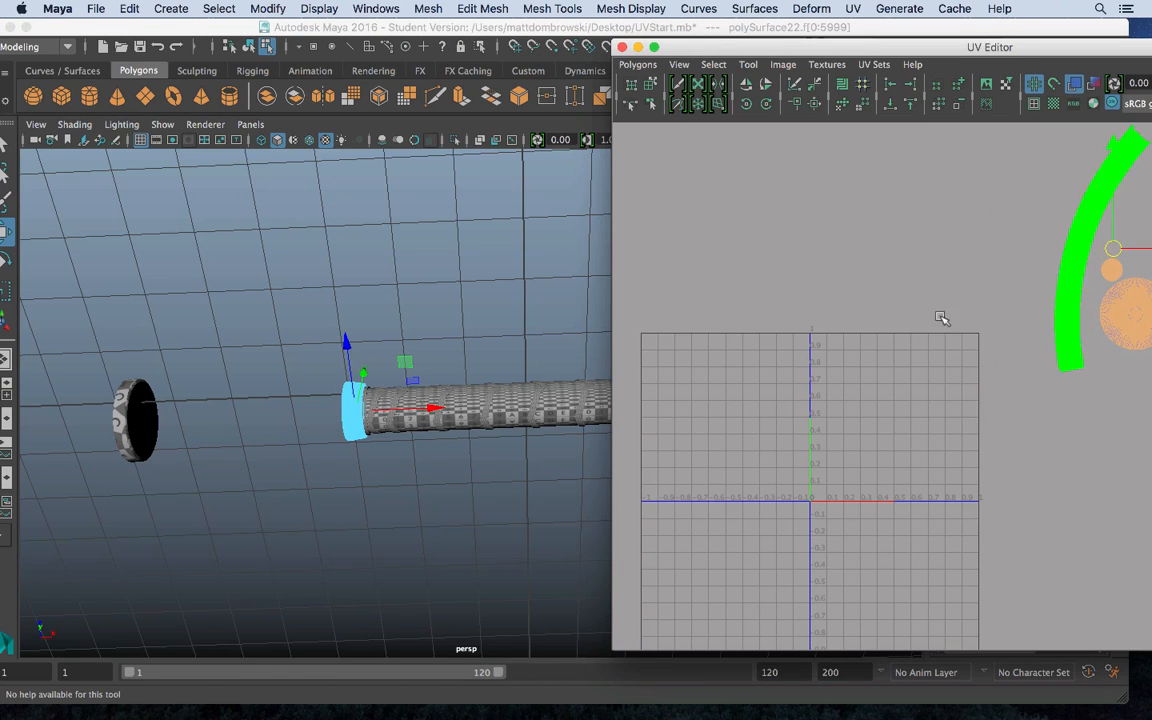
Return to object mode, select the narrow ring between the end cap and the handle grip, and frame it
right_drag(345, 403, 449, 211)
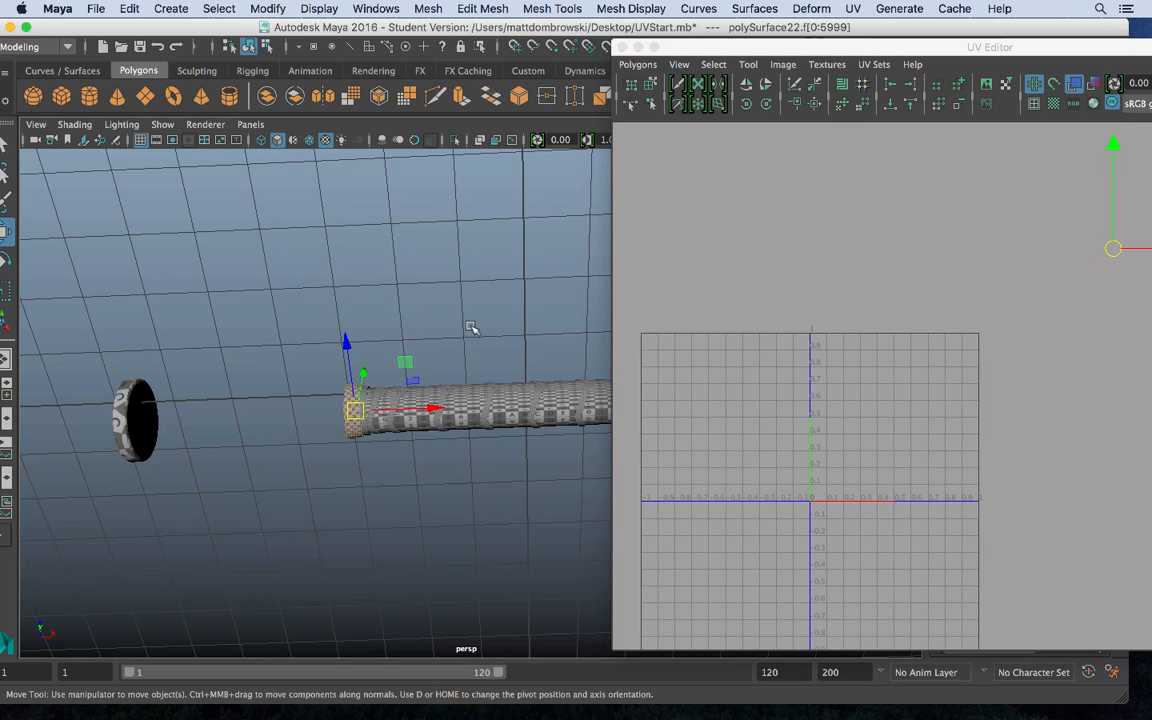
alt+drag(474, 330, 481, 410)
alt+right_drag(383, 378, 356, 389)
click(313, 367)
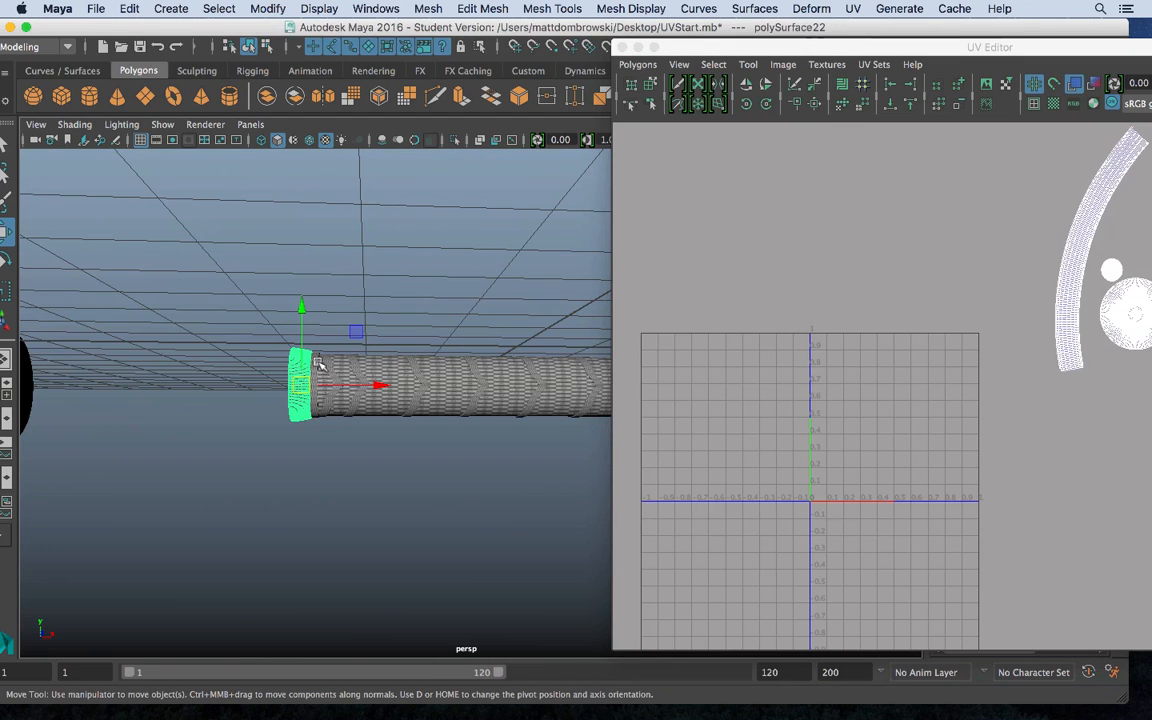
click(317, 362)
click(310, 364)
click(316, 368)
key(f)
alt+drag(518, 416, 443, 432)
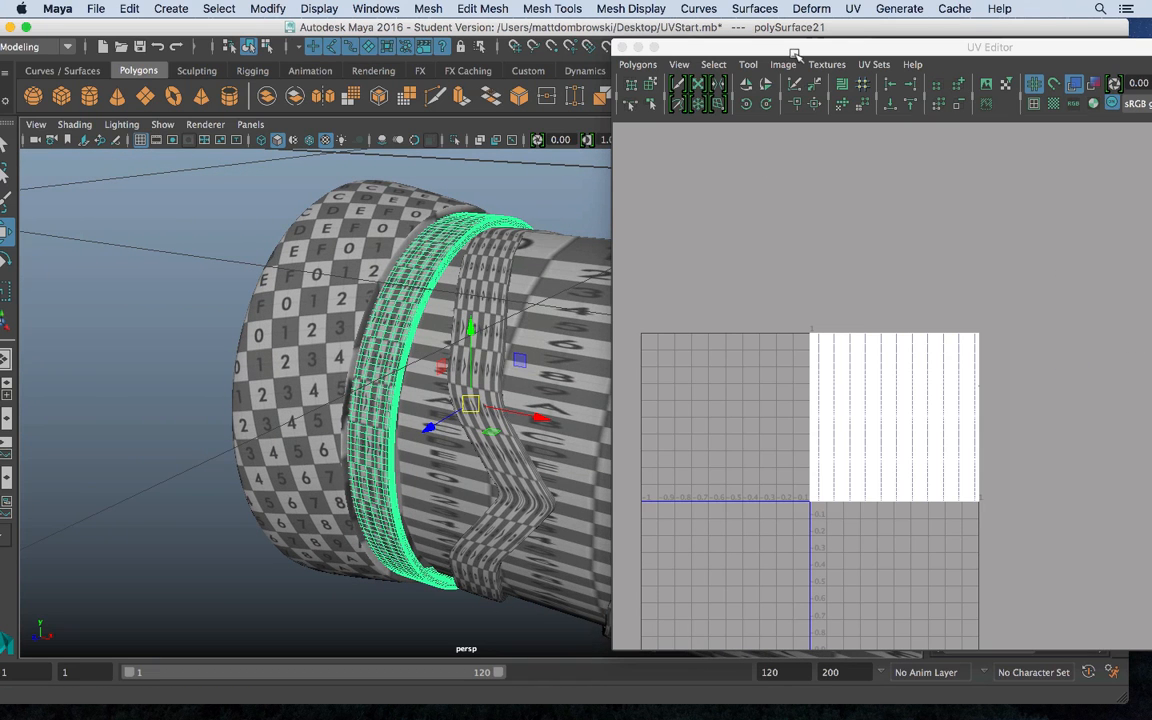
Try a cylindrical UV projection on the narrow ring
click(826, 8)
mouse_move(864, 7)
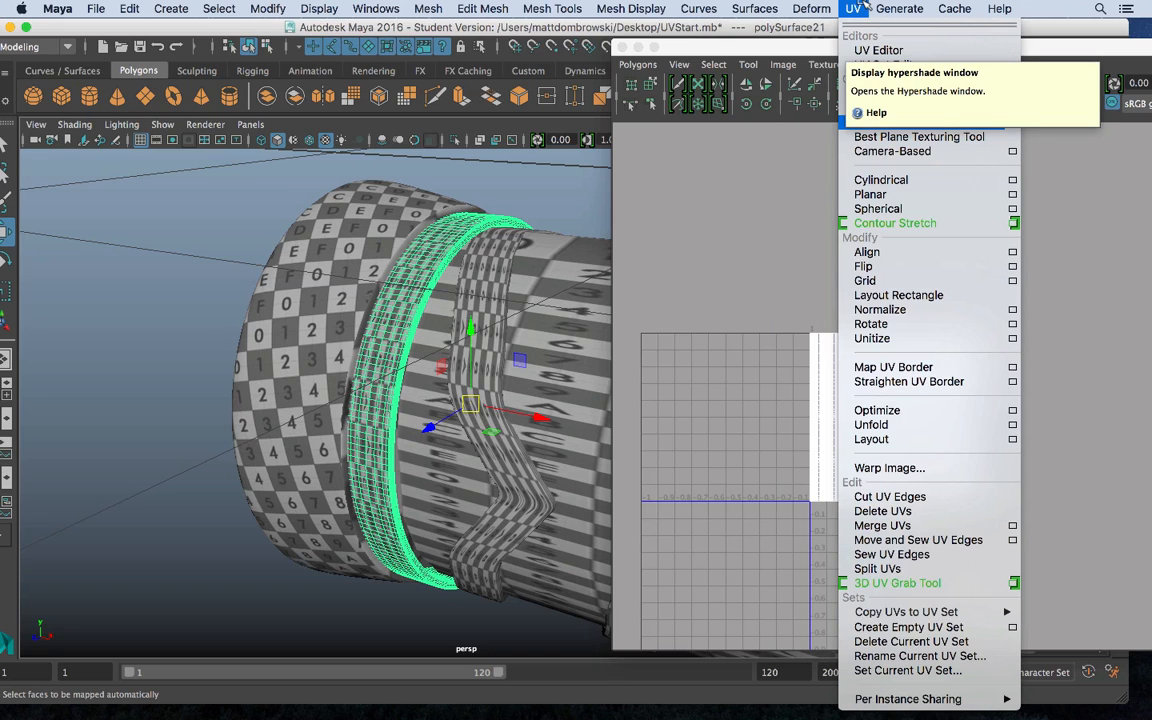
click(881, 180)
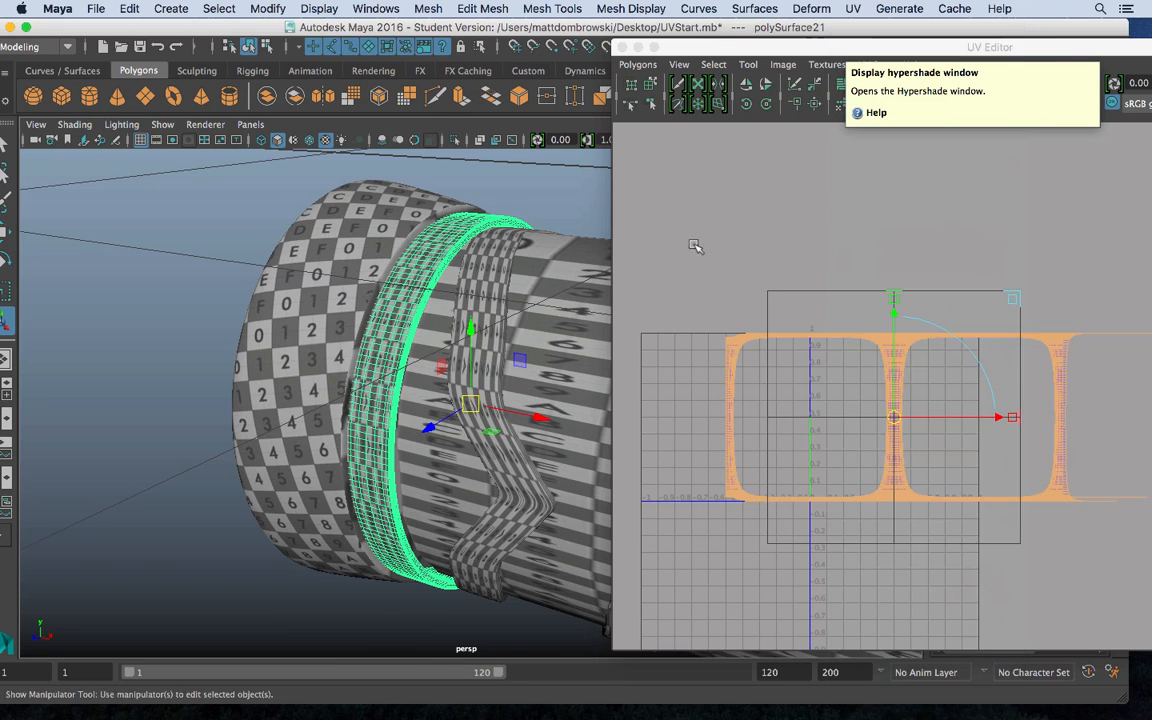
alt+drag(412, 332, 404, 288)
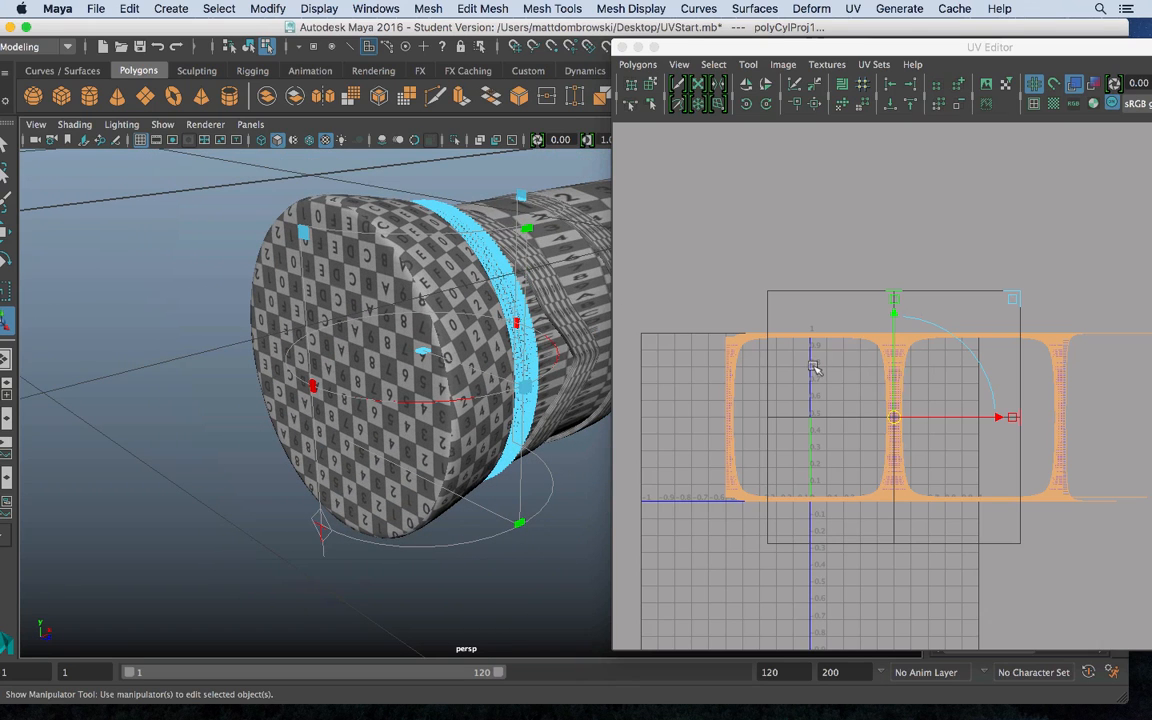
click(822, 7)
mouse_move(853, 8)
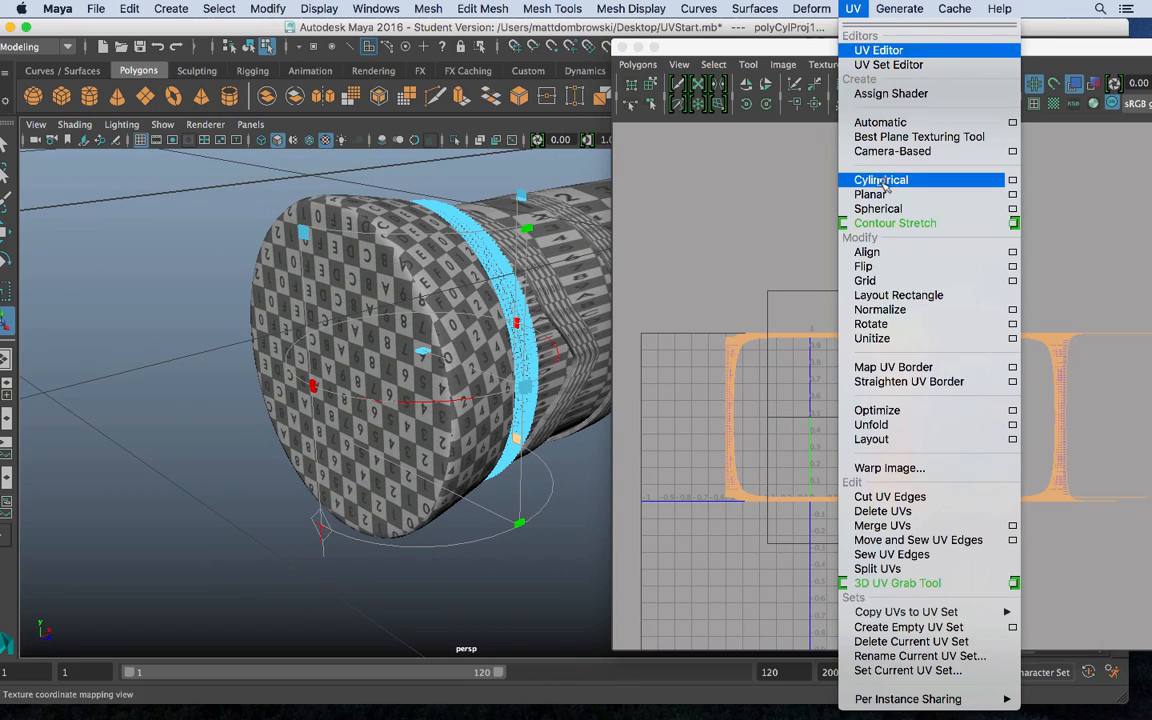
click(250, 543)
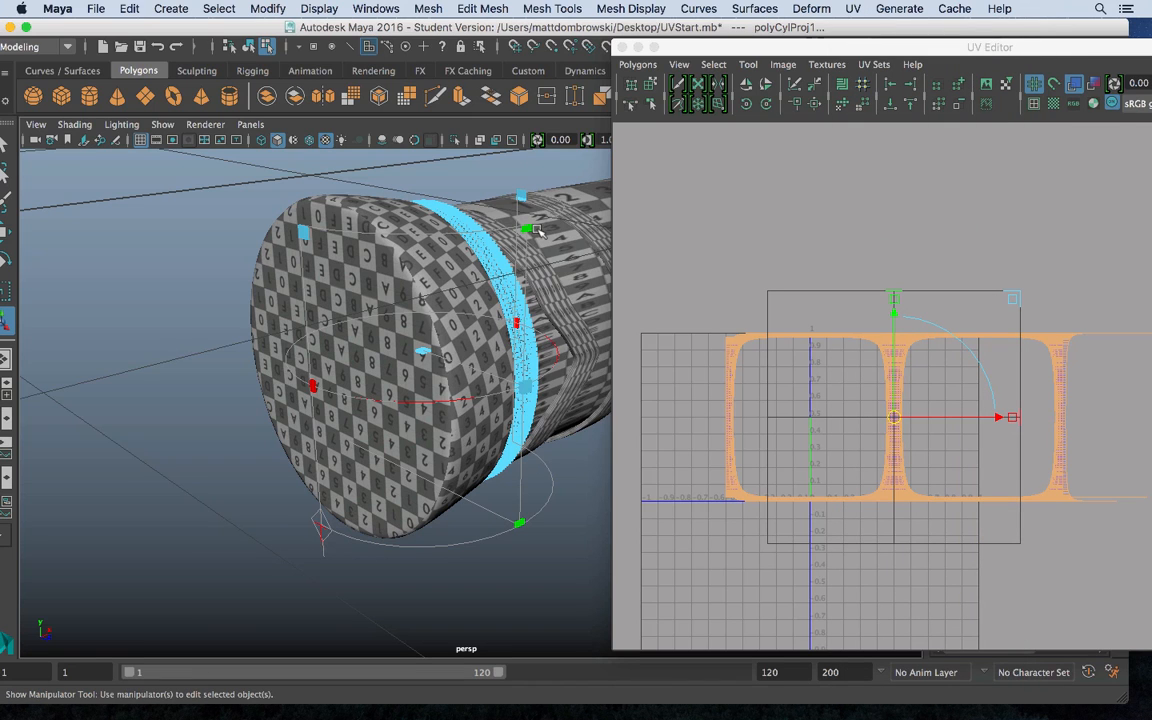
Try to fit the cylindrical projection to the ring by rotating it about -90 degrees around X and rescaling it
mouse_move(534, 228)
mouse_down()
mouse_move(540, 300)
mouse_move(558, 157)
mouse_move(545, 215)
mouse_up()
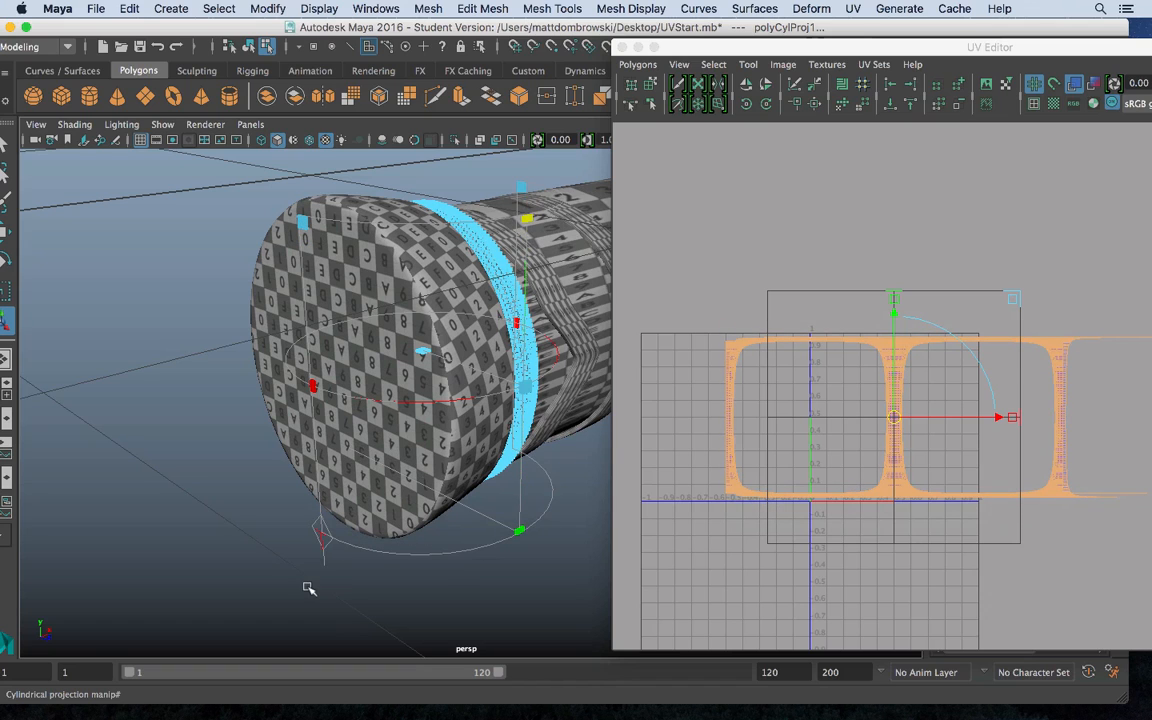
click(322, 542)
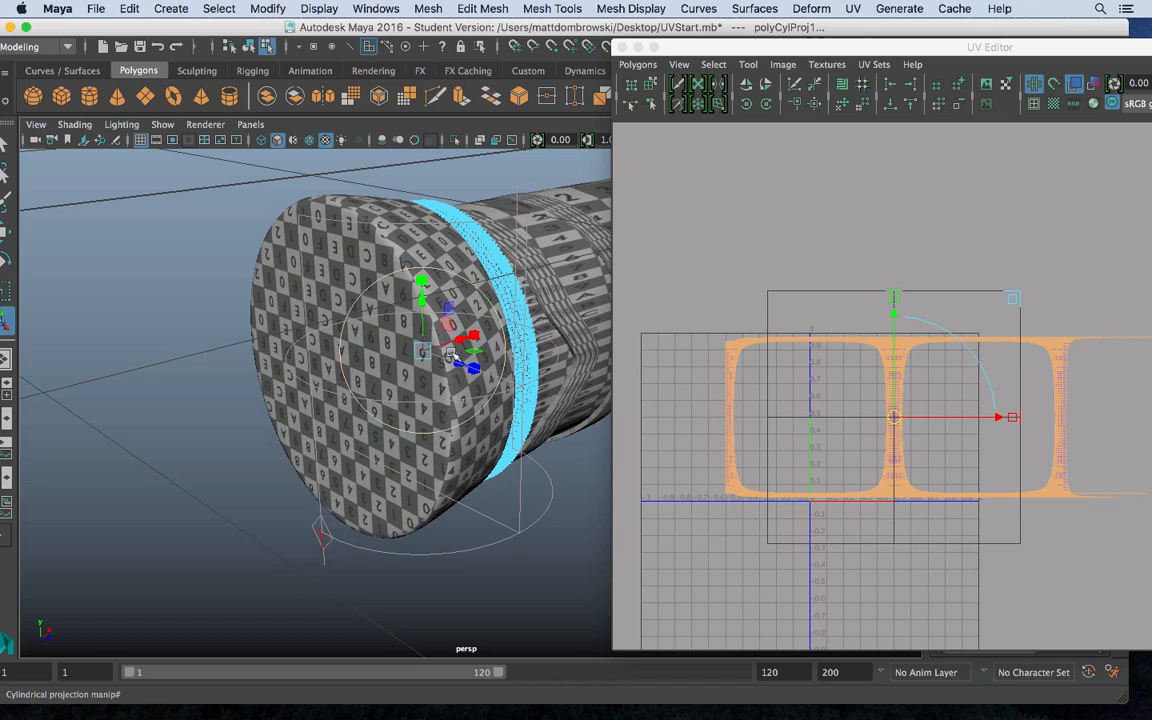
click(482, 295)
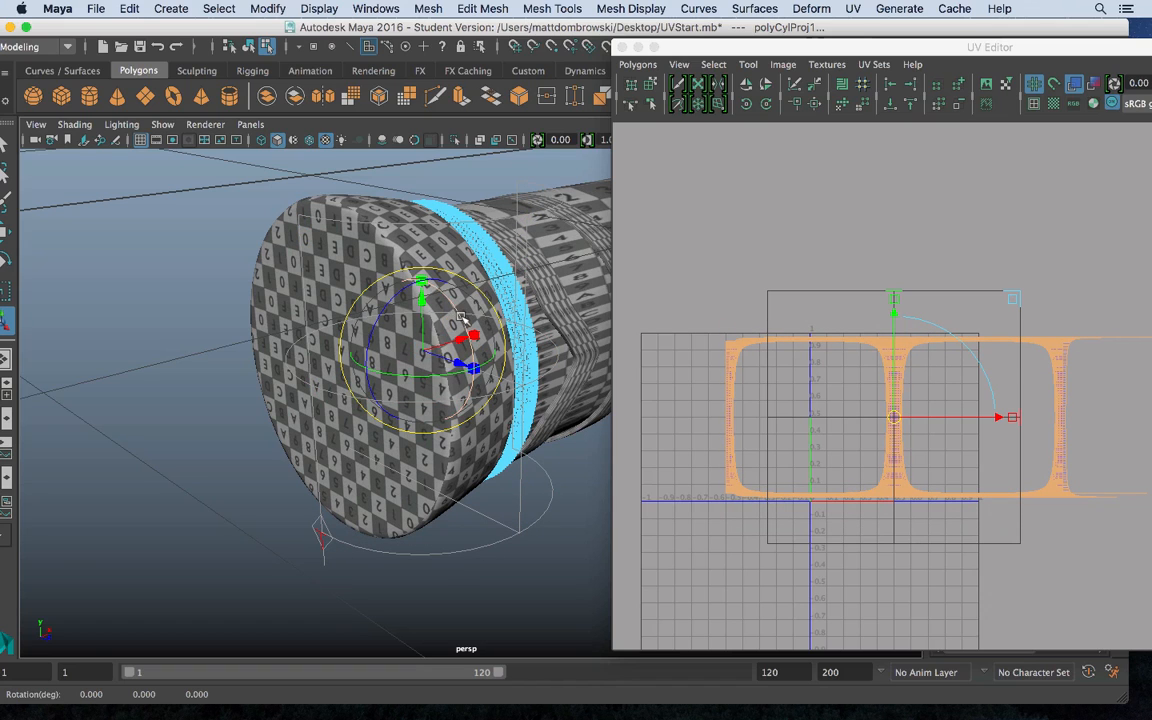
drag(458, 311, 335, 285)
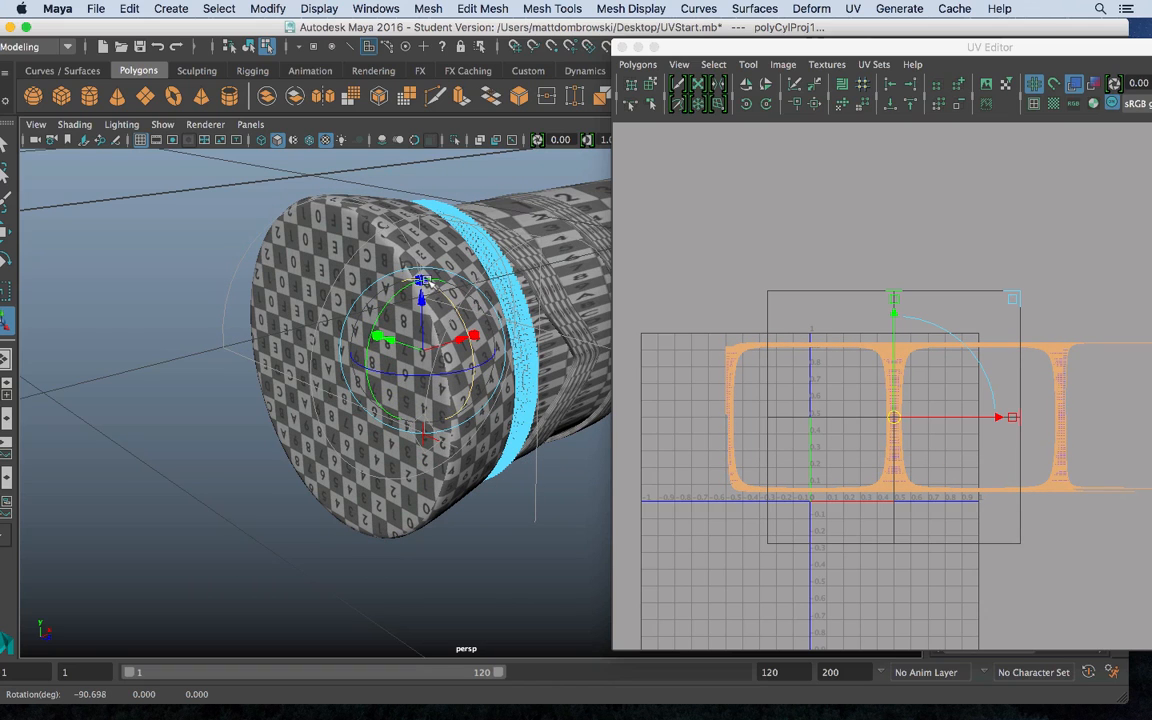
drag(421, 281, 395, 173)
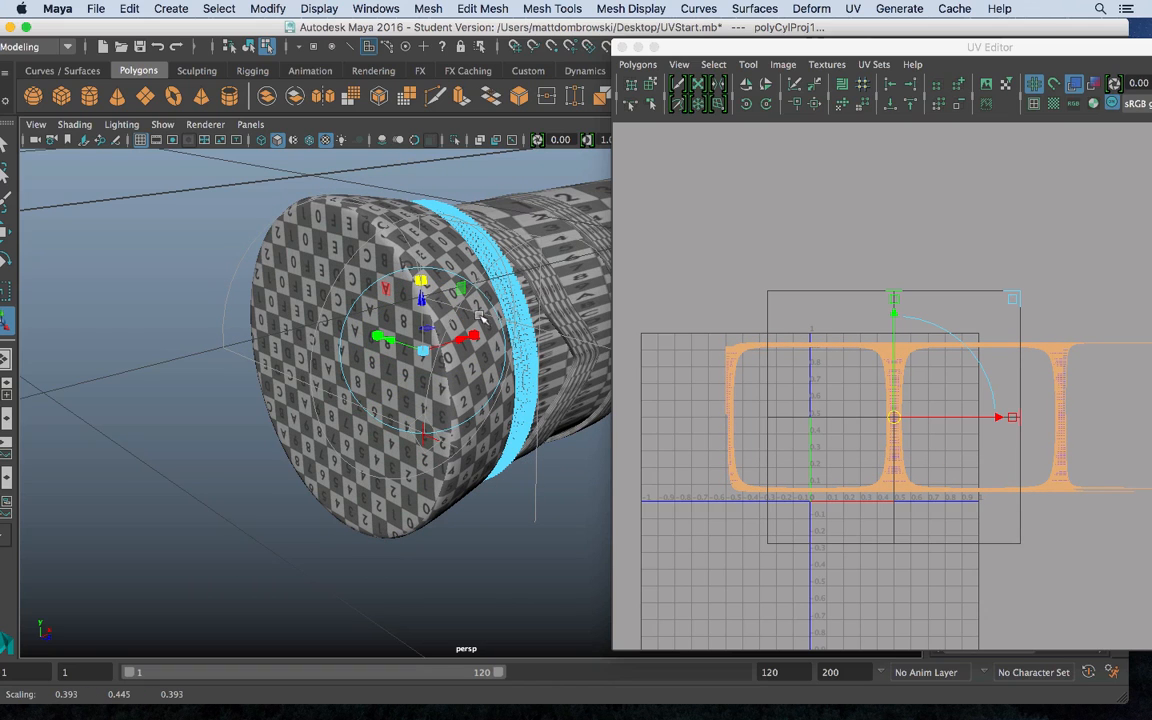
click(425, 438)
drag(312, 381, 546, 716)
drag(560, 95, 603, 275)
Return to object mode, reselect the narrow ring, and apply automatic UV mapping to it
right_drag(480, 232, 540, 211)
click(533, 309)
alt+drag(535, 310, 440, 300)
click(853, 8)
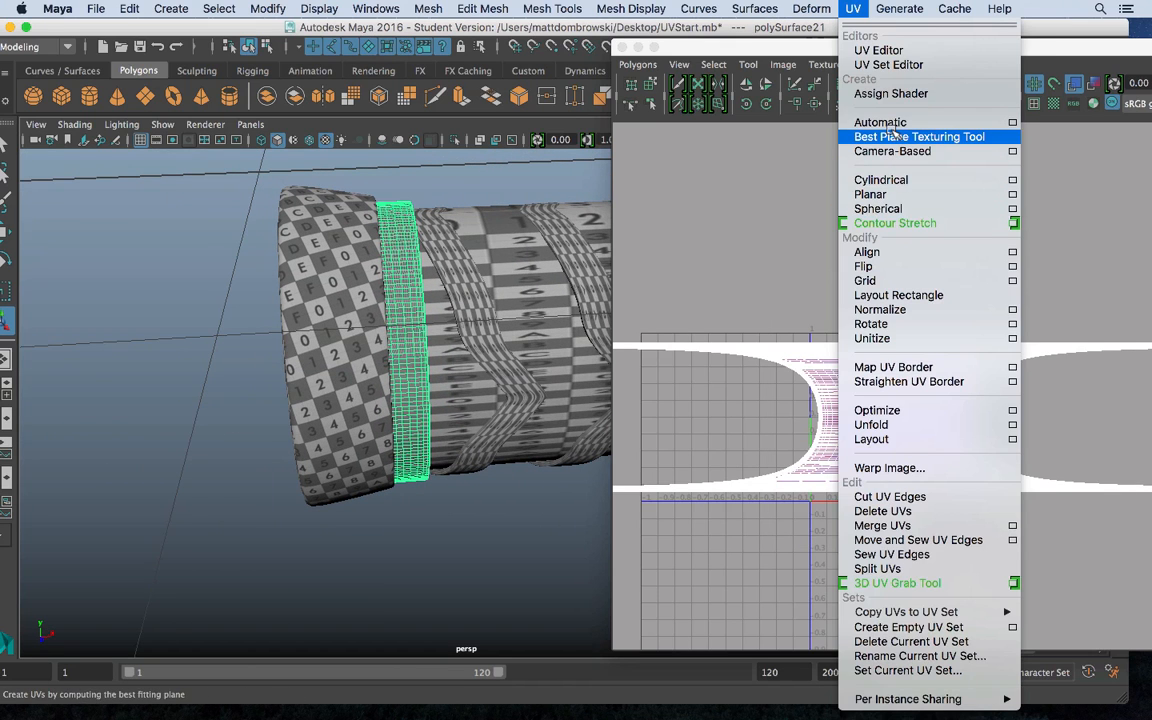
click(880, 122)
scroll(905, 392, up, 10)
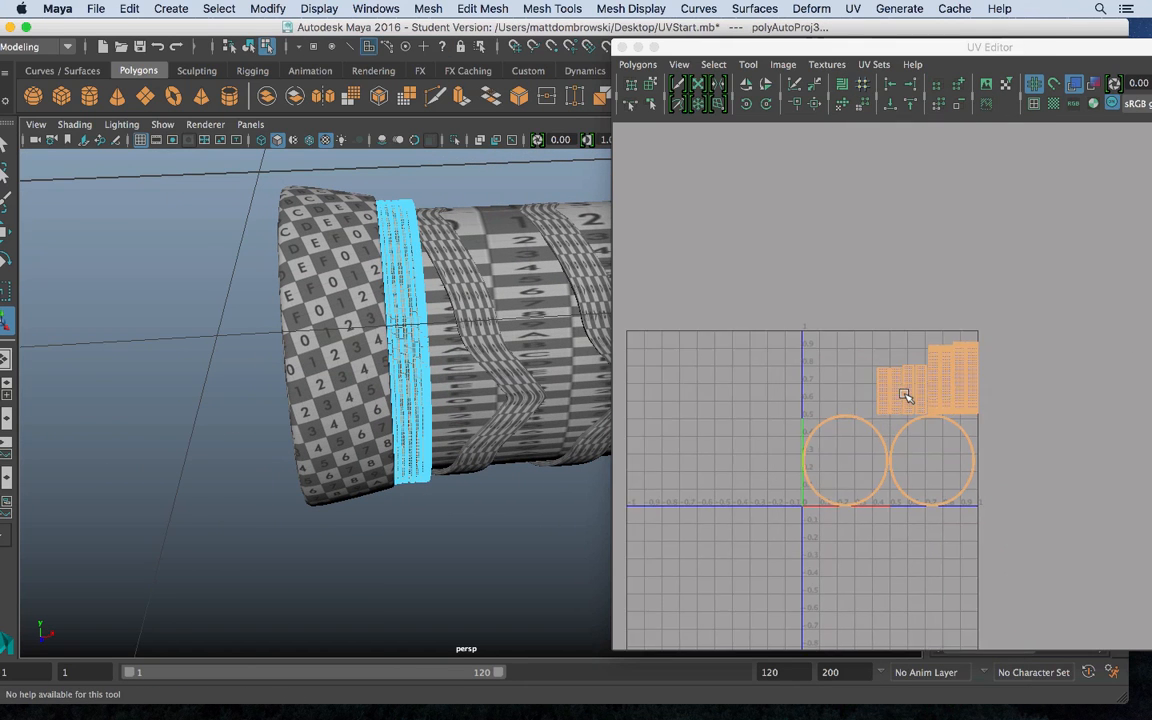
scroll(912, 390, down, 3)
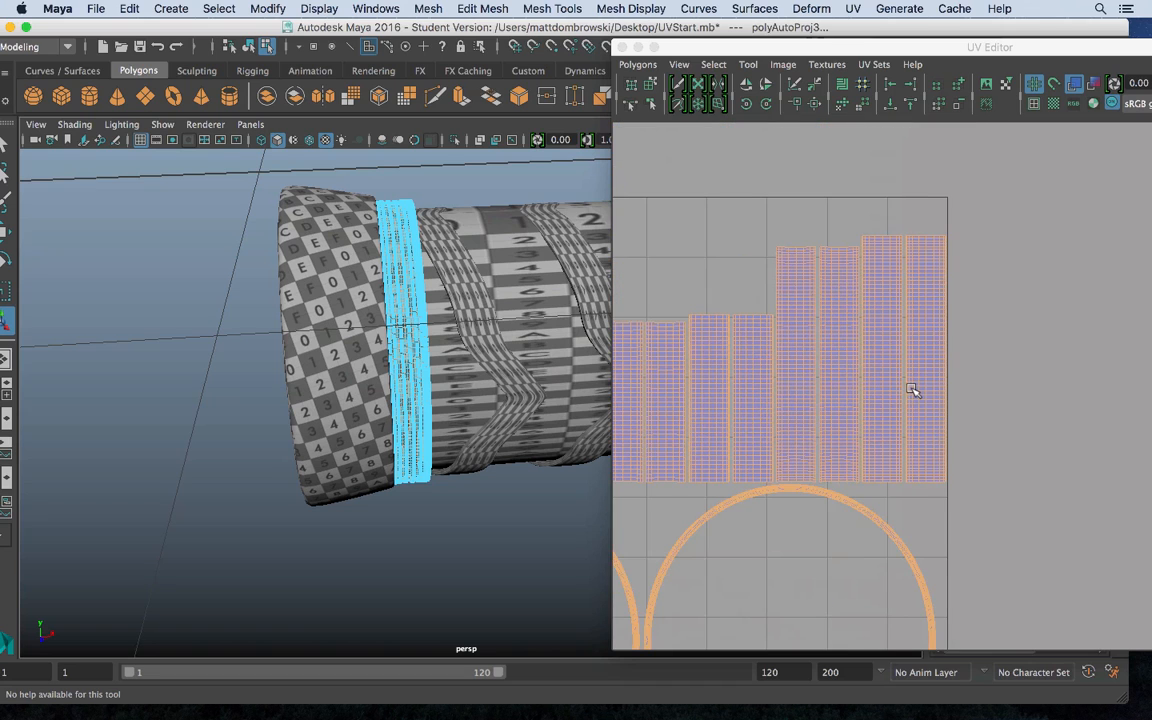
alt+middle_drag(741, 360, 838, 324)
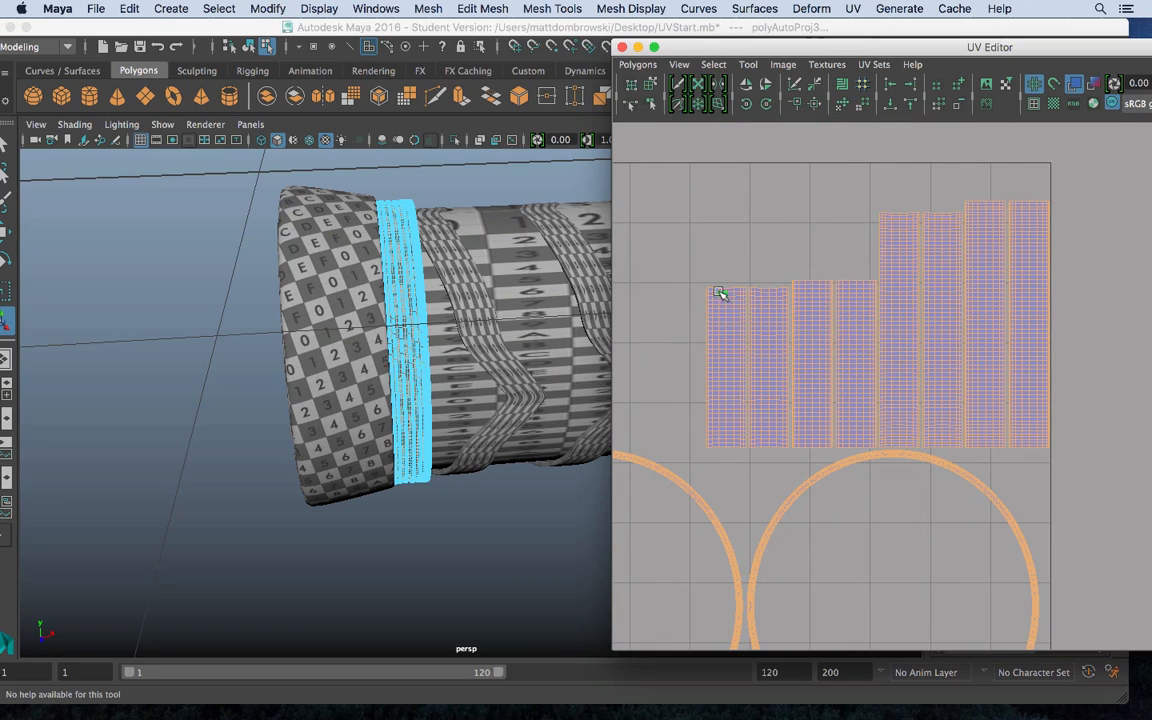
Select the top border edges of the outermost short strip shell and move and sew it to its matching strip
right_drag(714, 290, 715, 251)
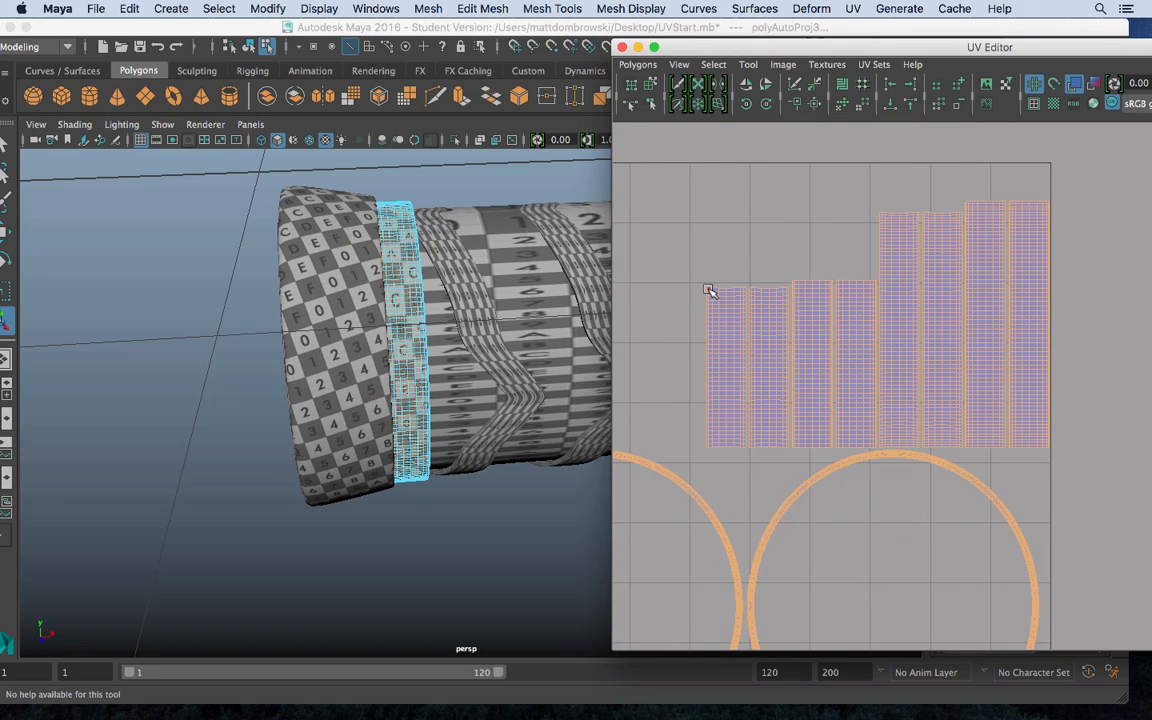
click(708, 290)
alt+middle_drag(759, 343, 790, 342)
alt+right_drag(790, 342, 1012, 493)
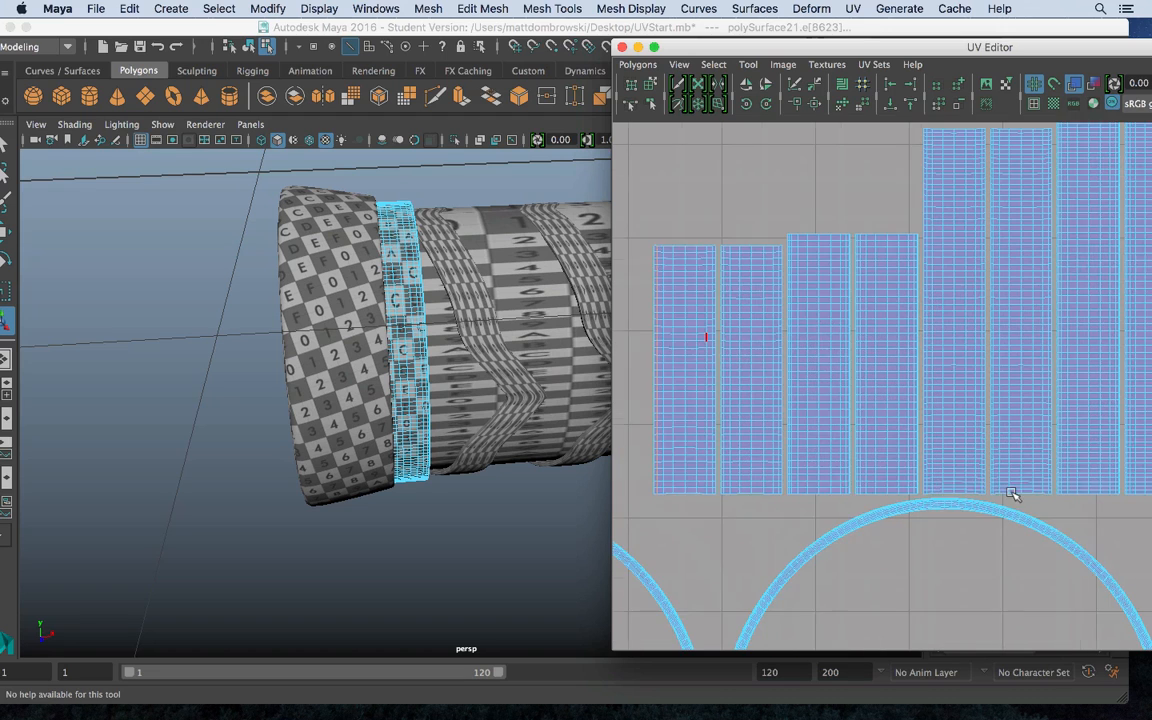
alt+middle_drag(787, 328, 907, 348)
alt+right_drag(907, 348, 924, 348)
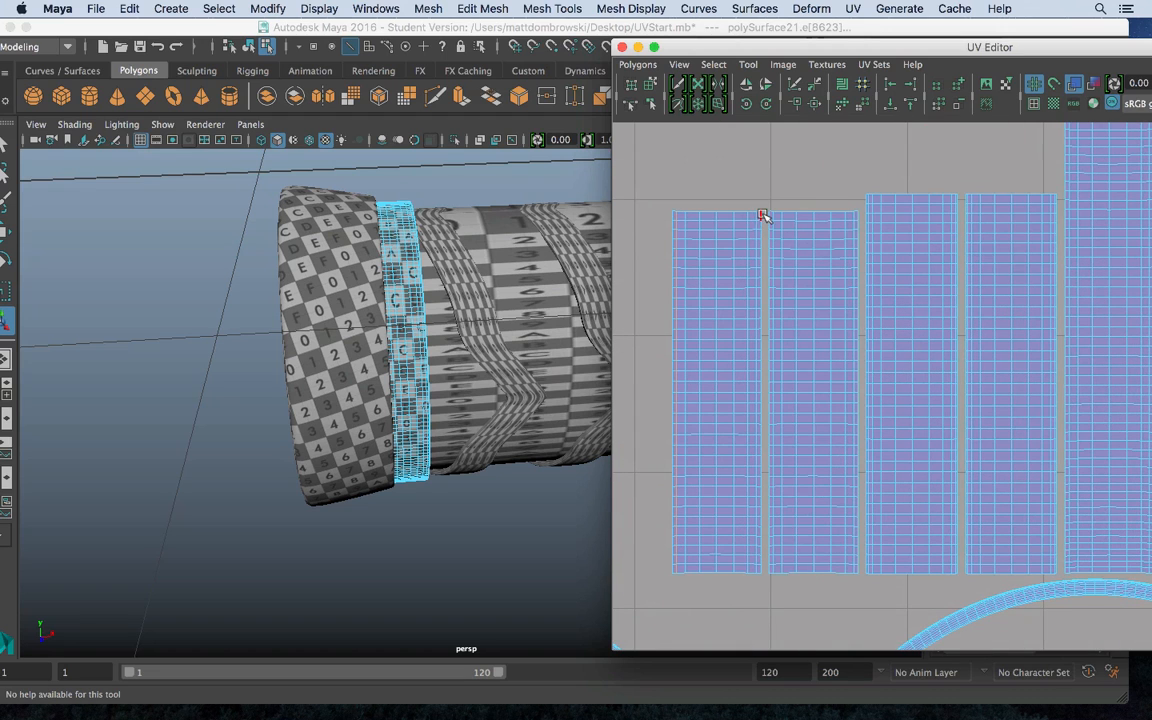
alt+middle_drag(763, 216, 851, 391)
alt+right_drag(851, 391, 697, 320)
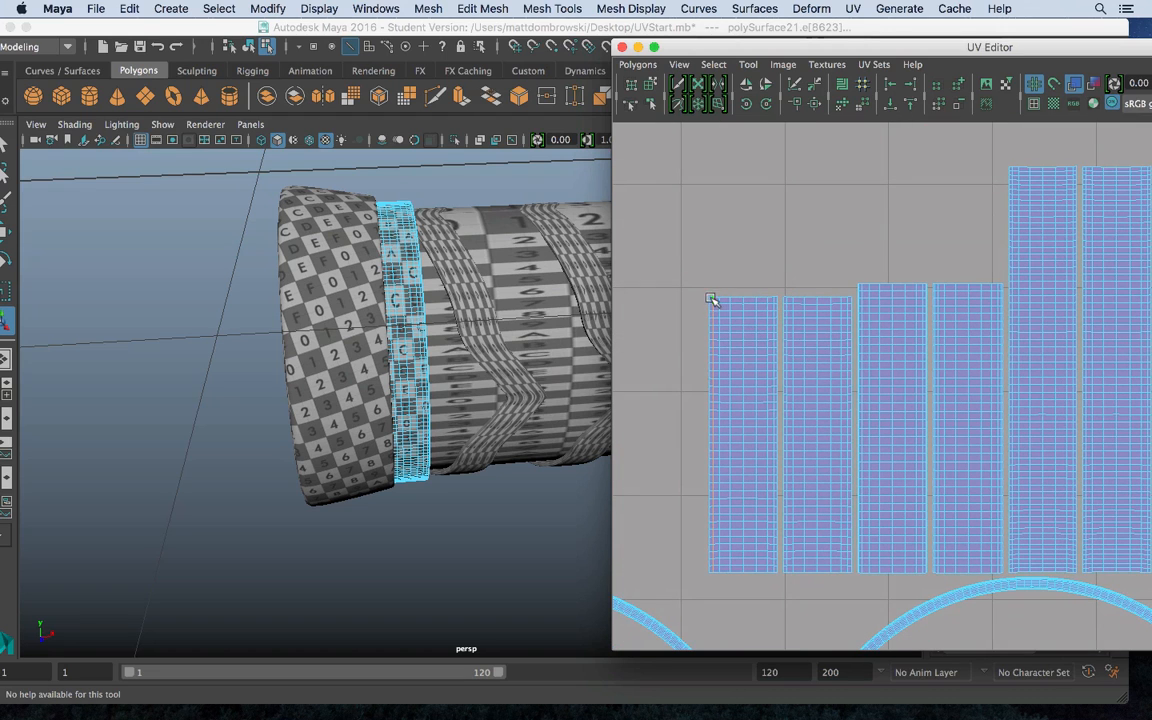
double_click(712, 298)
drag(692, 275, 785, 302)
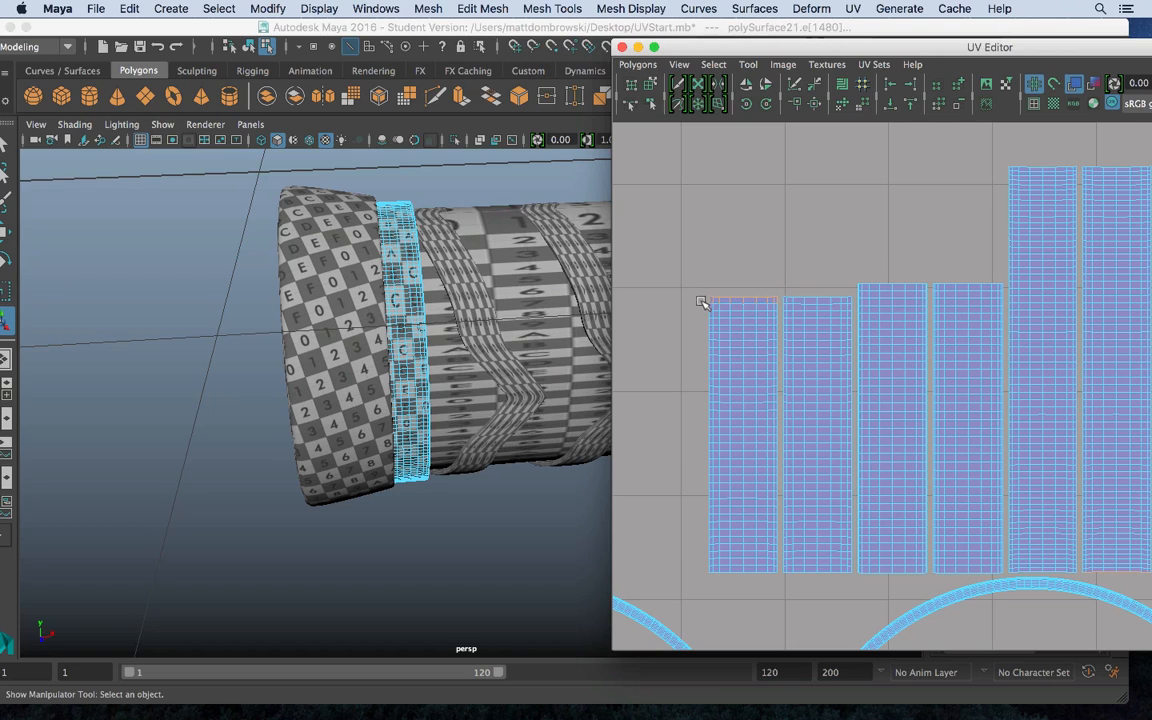
drag(701, 300, 781, 350)
shift+right_drag(788, 283, 783, 226)
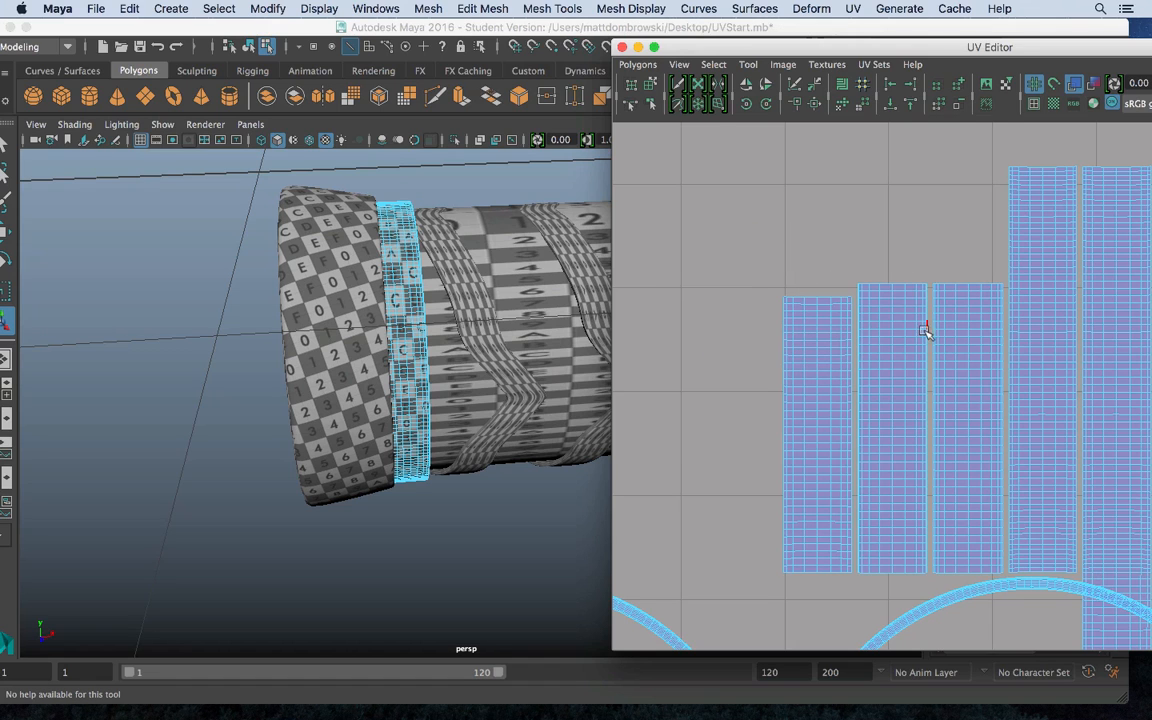
Select the top border edges of the extended strip shell and move and sew the matching strip onto it
alt+middle_drag(924, 330, 831, 333)
alt+middle_drag(952, 322, 818, 423)
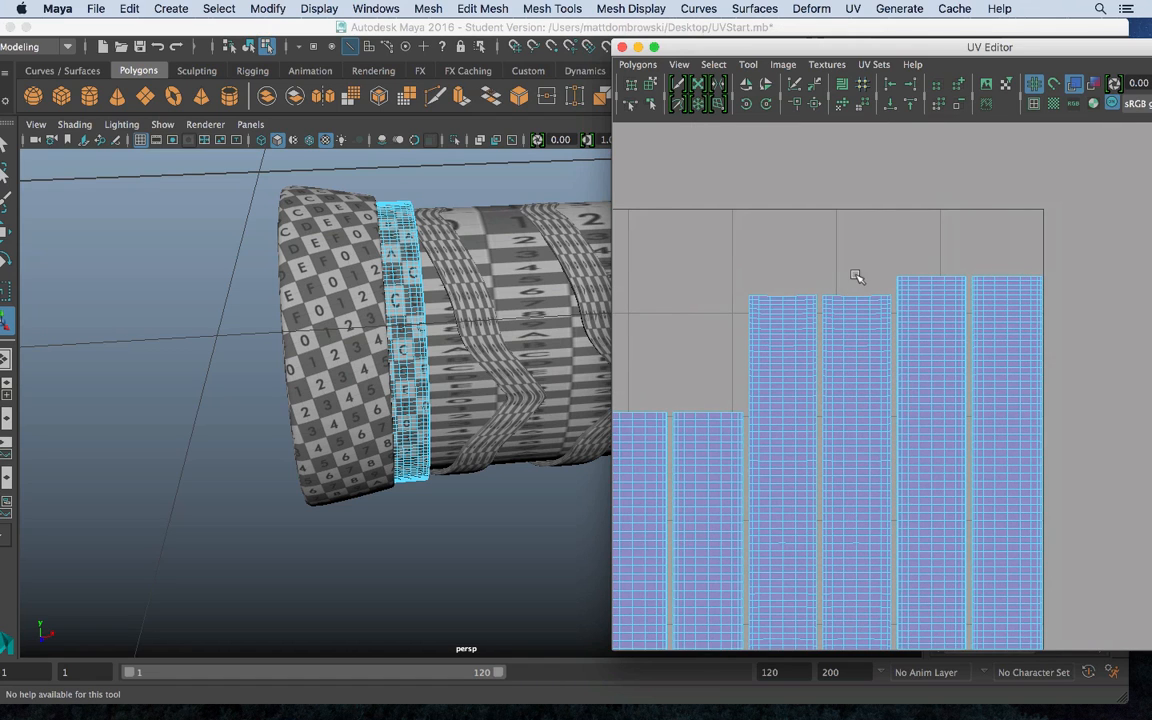
drag(818, 285, 896, 300)
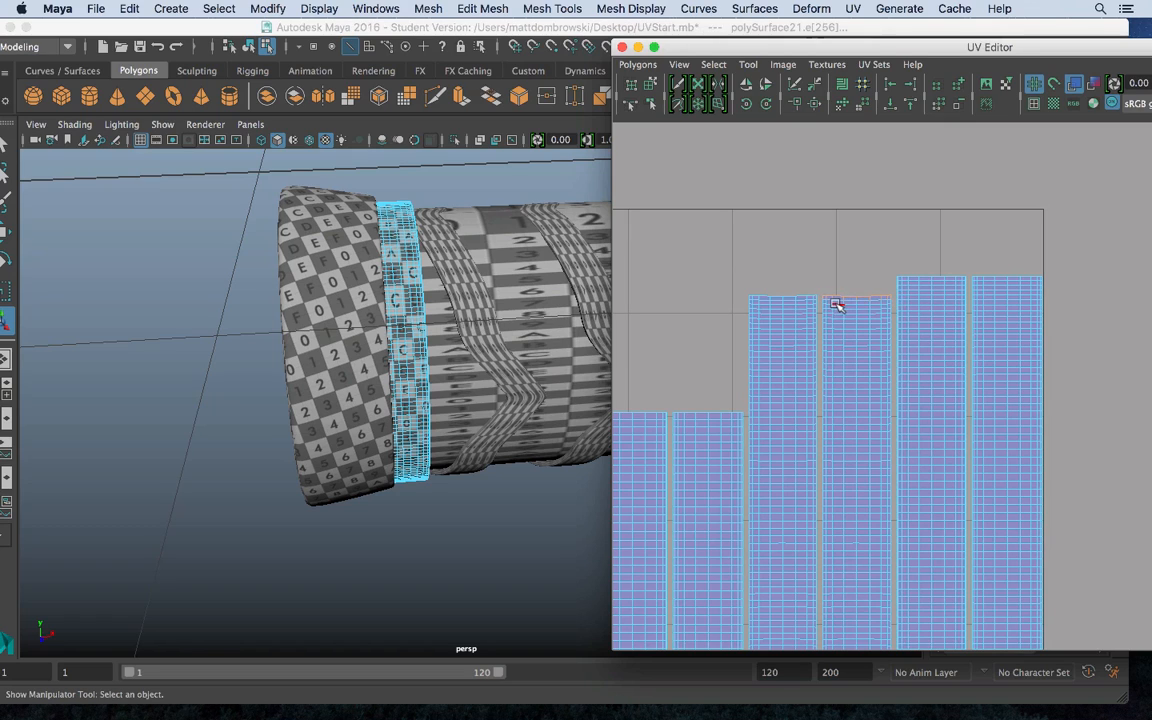
drag(822, 301, 900, 314)
shift+right_drag(868, 245, 898, 317)
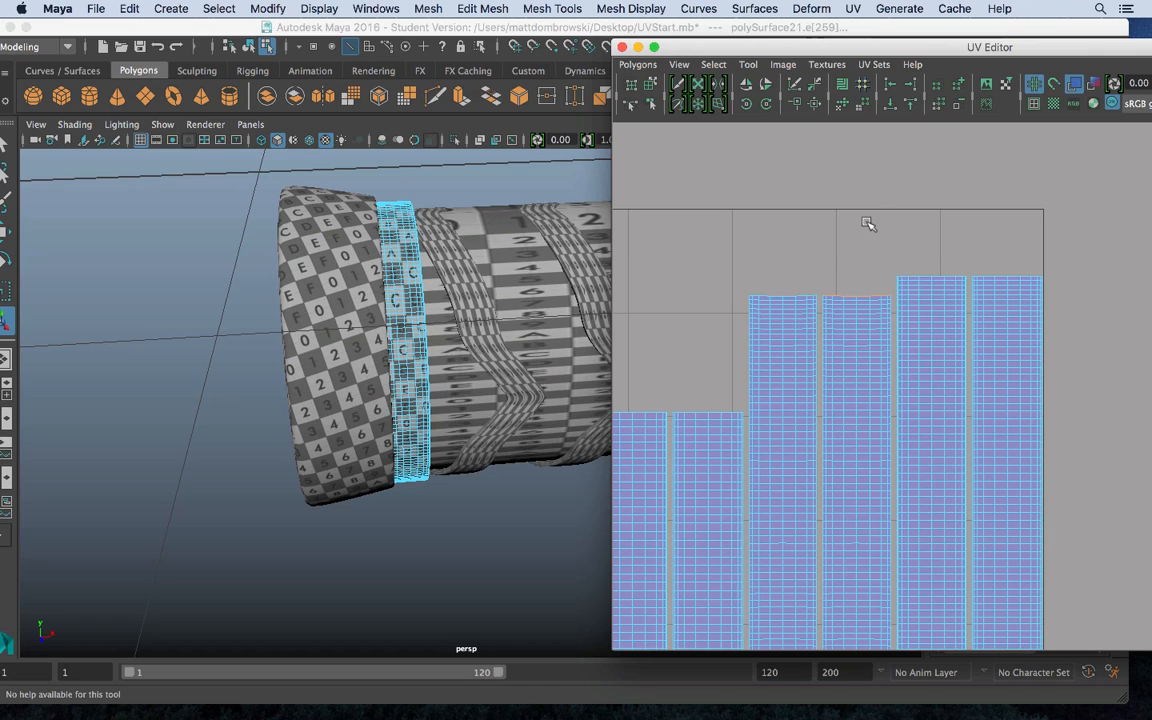
shift+right_drag(864, 246, 860, 209)
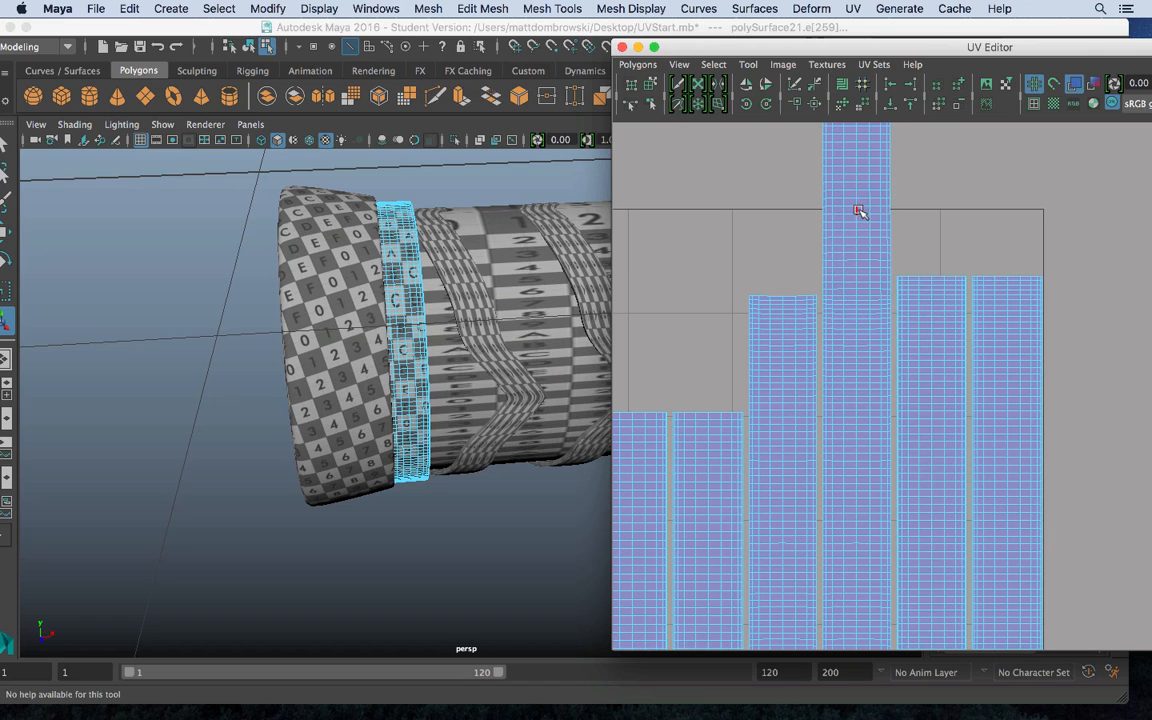
Select only the top border edges of the medium-length strip beside the tallest strip shell and move and sew them to their match
alt+right_drag(944, 289, 695, 233)
alt+middle_drag(926, 406, 879, 290)
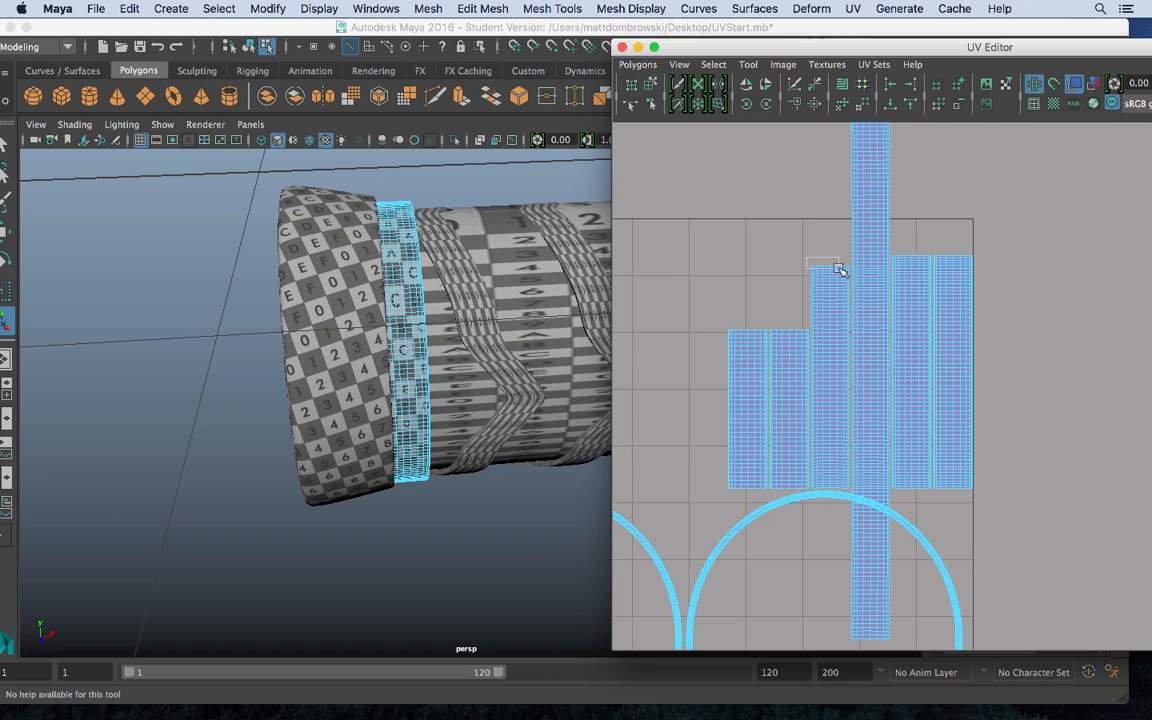
key(t)
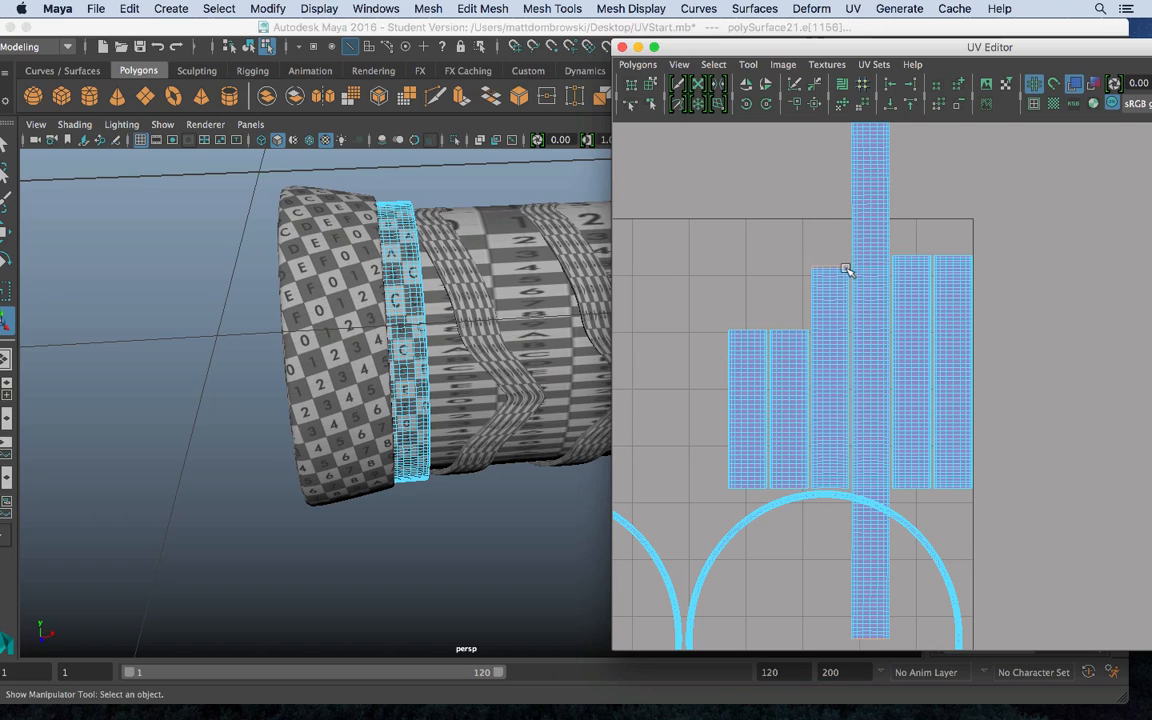
drag(810, 270, 845, 284)
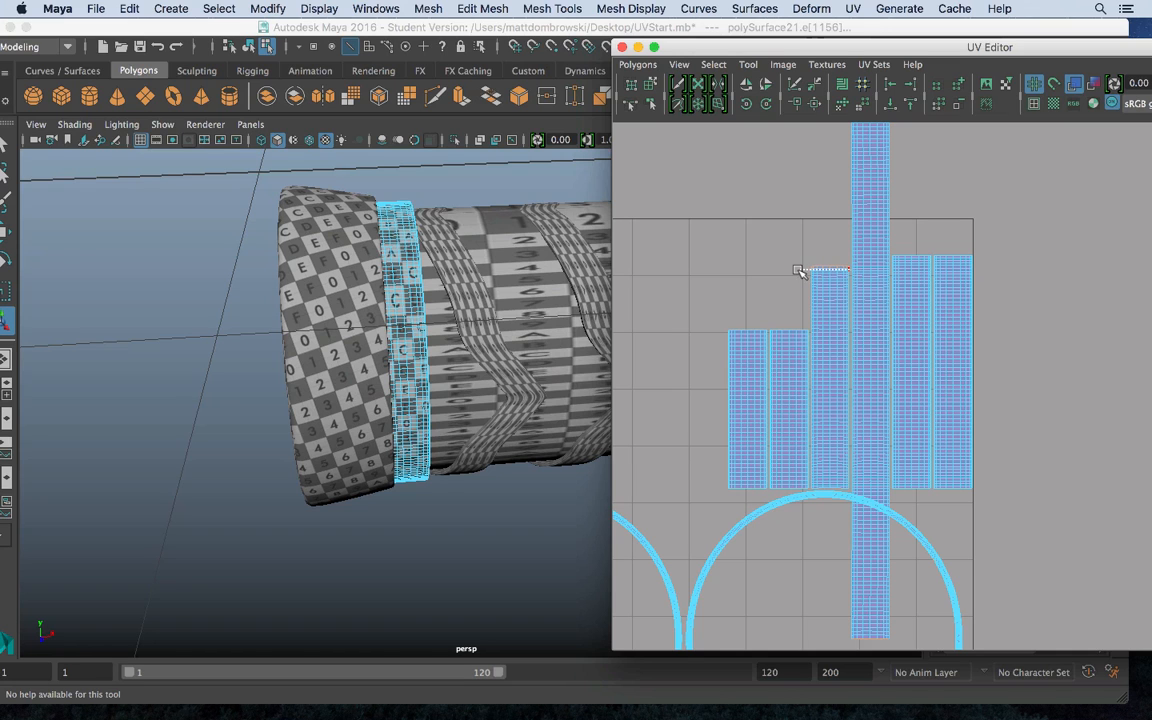
click(803, 268)
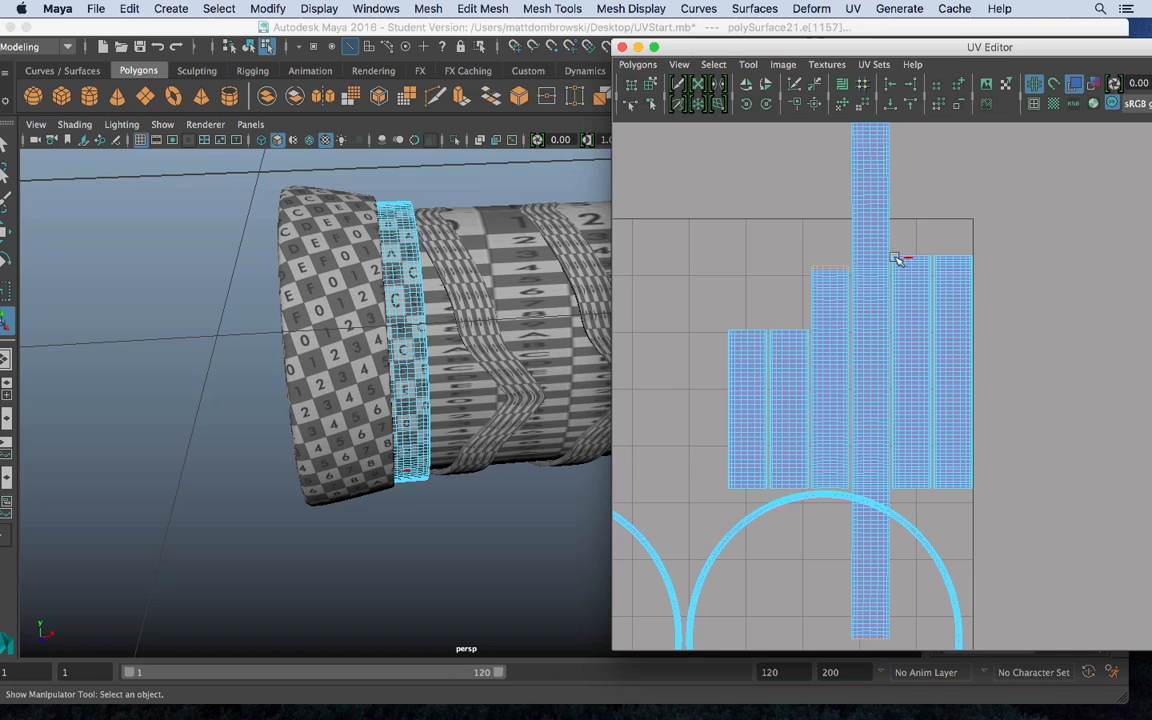
alt+right_drag(843, 268, 843, 229)
alt+middle_drag(862, 302, 1046, 450)
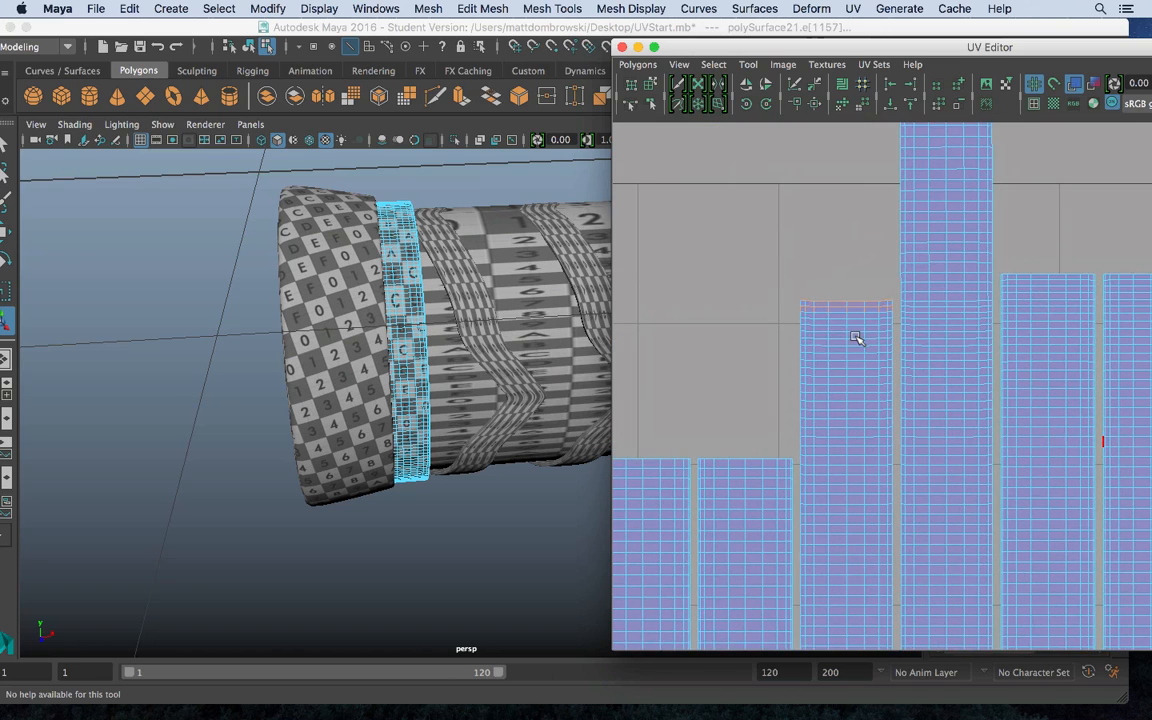
alt+middle_drag(855, 336, 926, 384)
alt+right_drag(926, 384, 1117, 512)
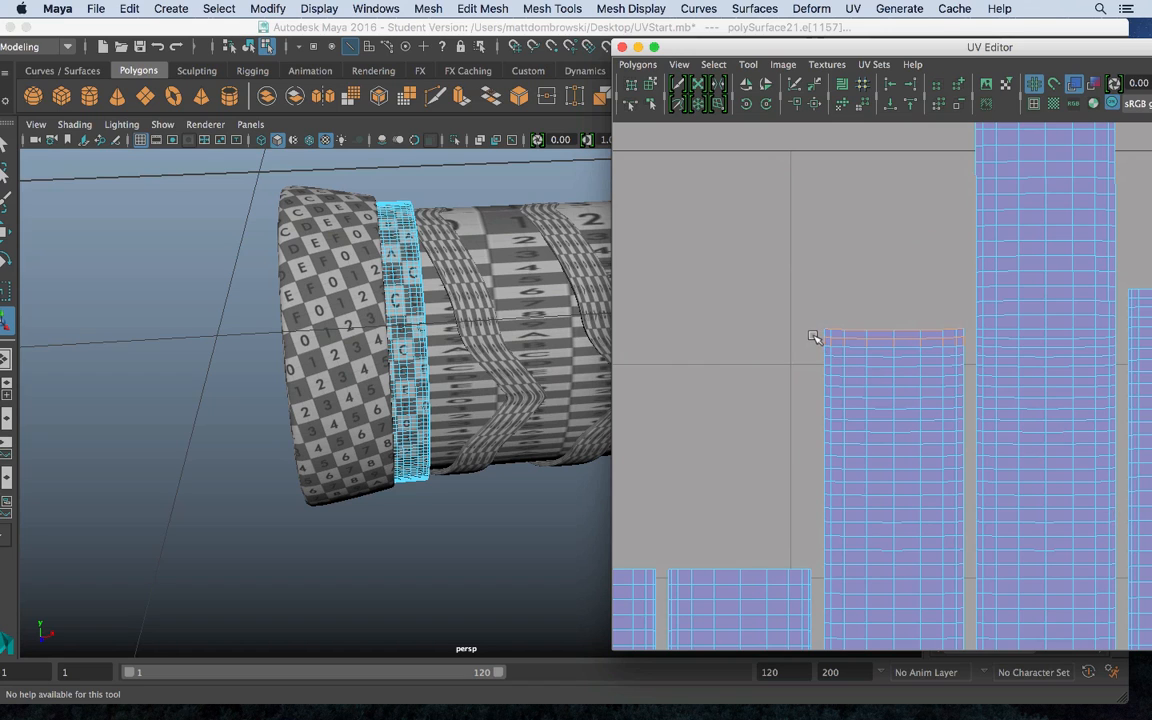
alt+middle_drag(813, 337, 805, 329)
drag(805, 329, 960, 372)
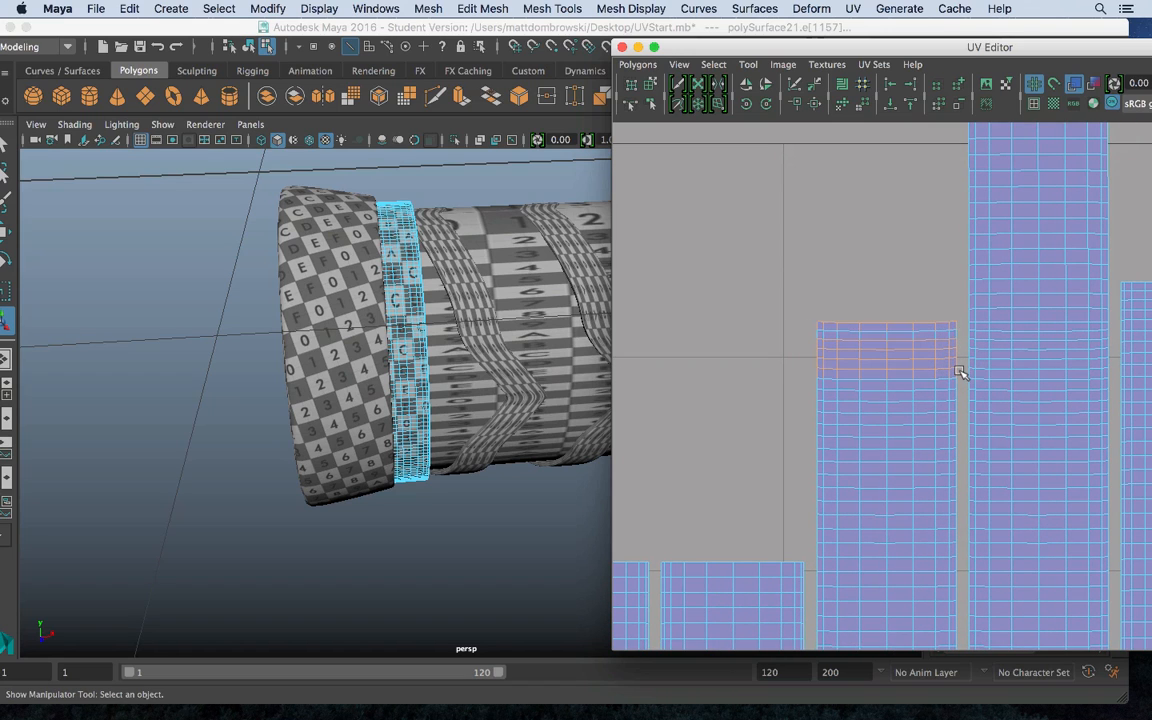
drag(800, 306, 962, 327)
alt+middle_drag(818, 329, 797, 319)
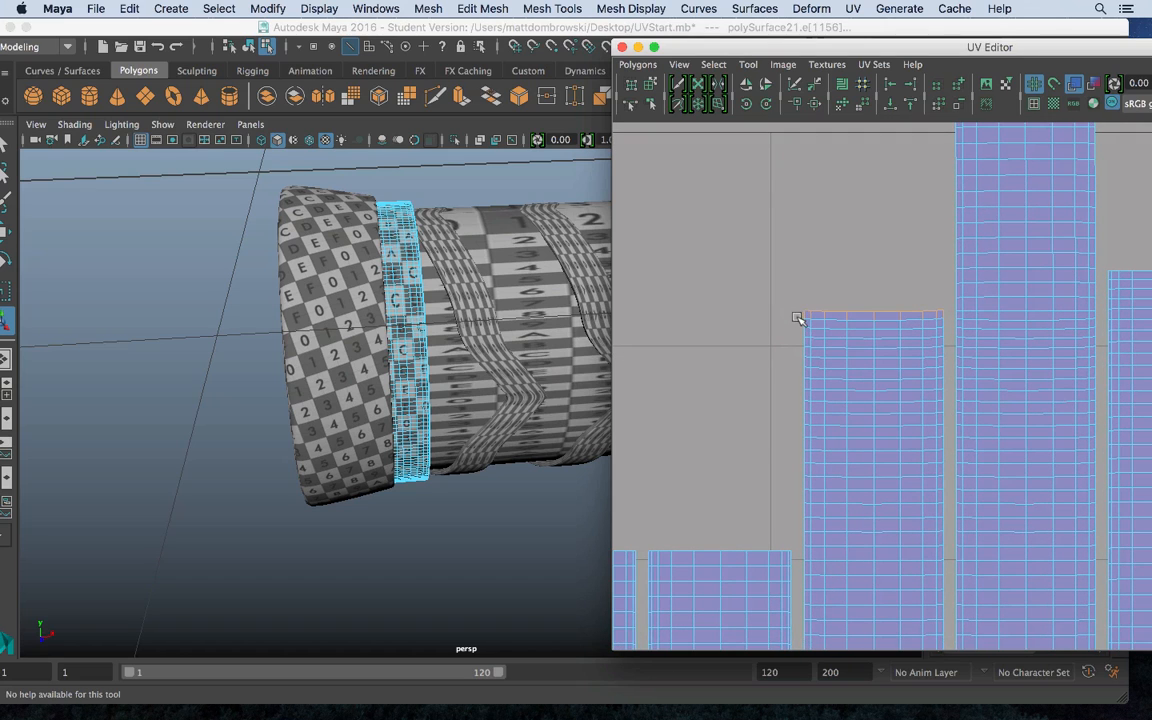
shift+right_click(883, 266)
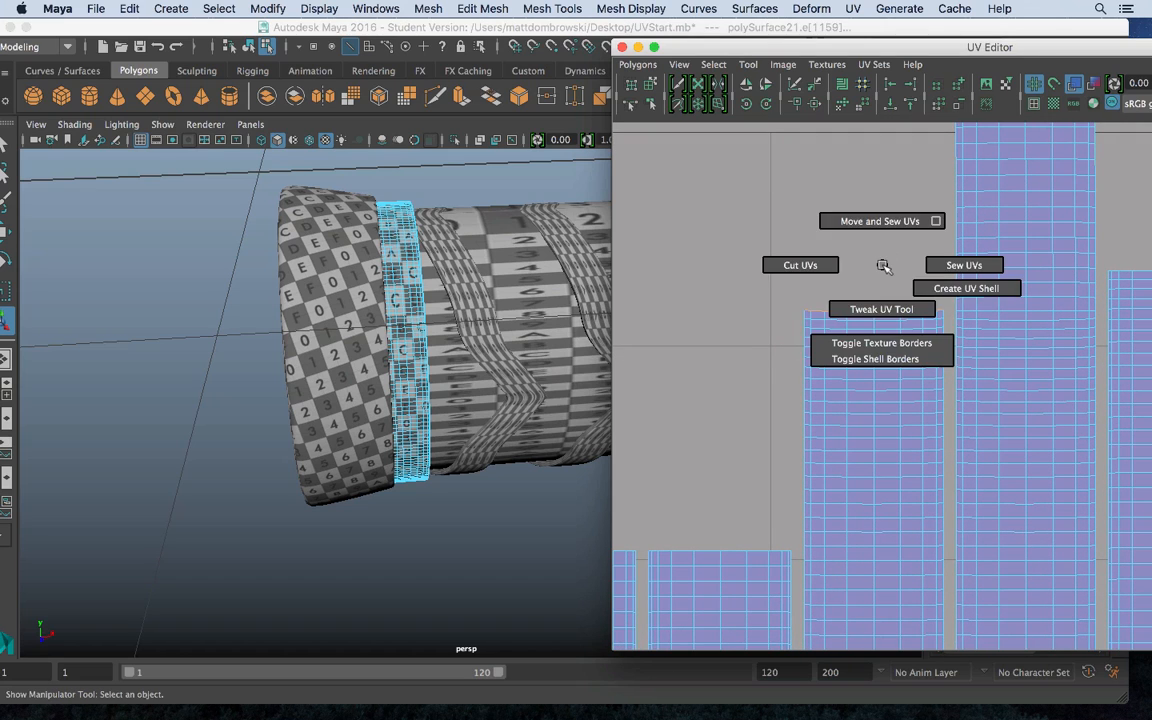
shift+right_drag(883, 266, 884, 228)
Select the top border edges of the outermost of the two short strips and move and sew it onto its matching strip
alt+middle_drag(885, 267, 845, 223)
alt+right_drag(845, 223, 484, 46)
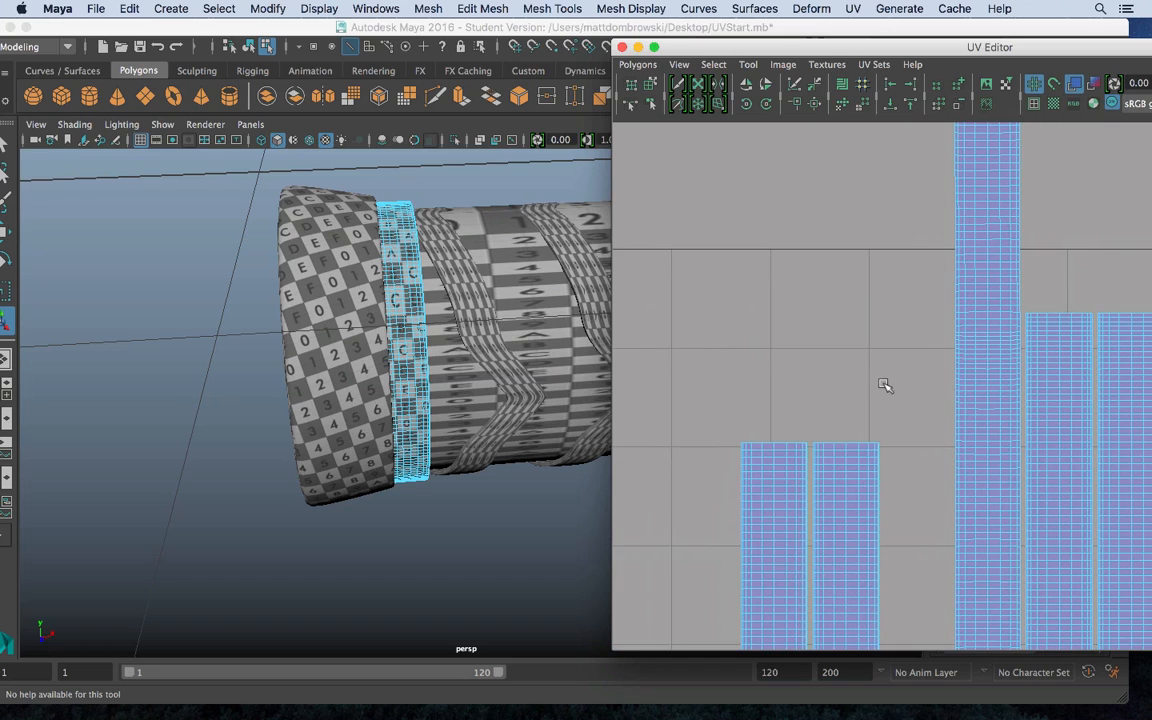
alt+middle_drag(884, 385, 768, 162)
alt+middle_drag(921, 455, 1080, 496)
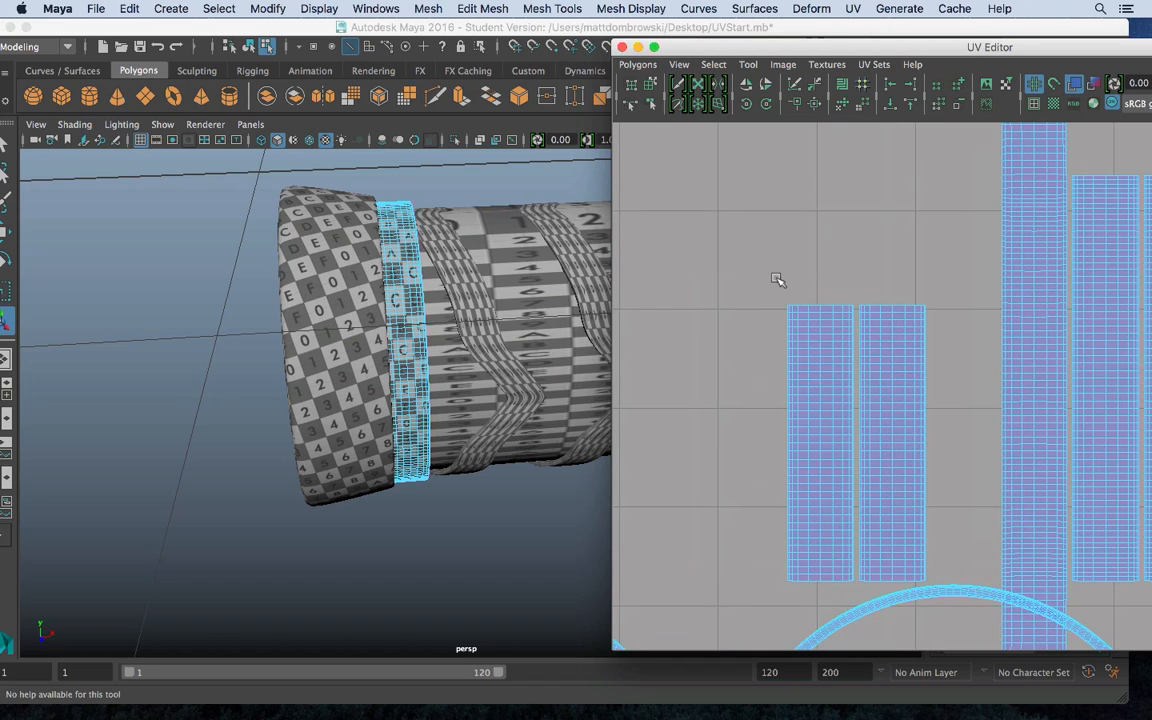
drag(856, 307, 857, 308)
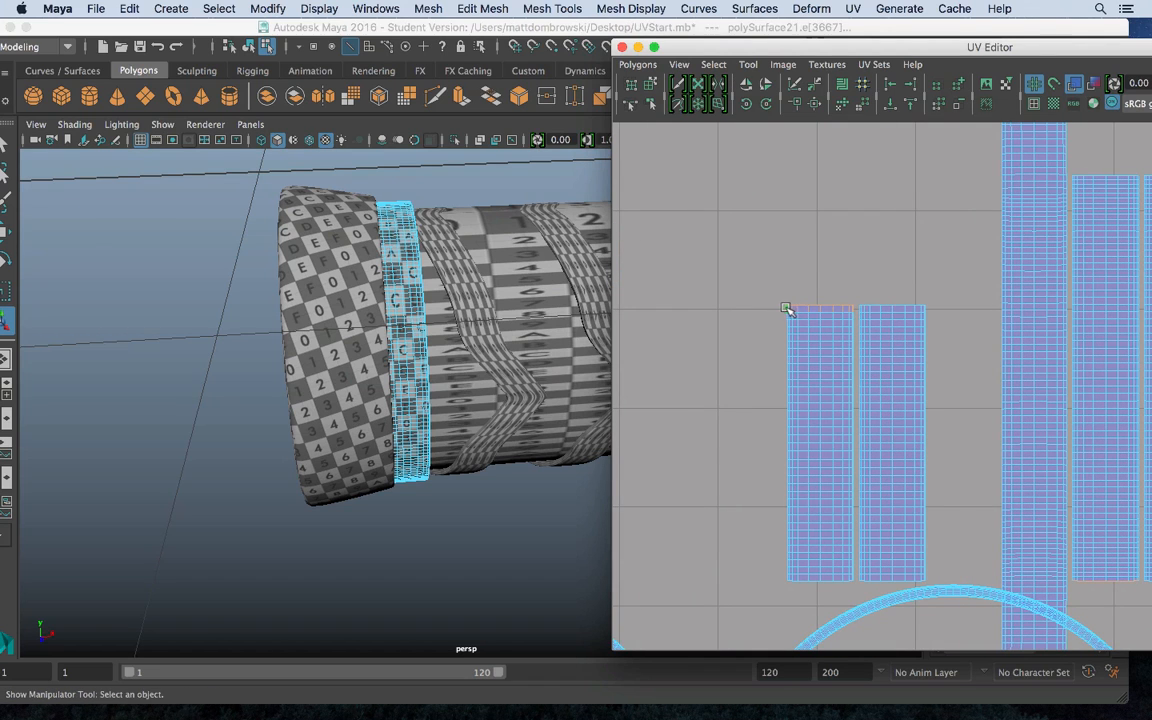
ctrl+drag(784, 307, 817, 321)
shift+right_drag(833, 279, 846, 233)
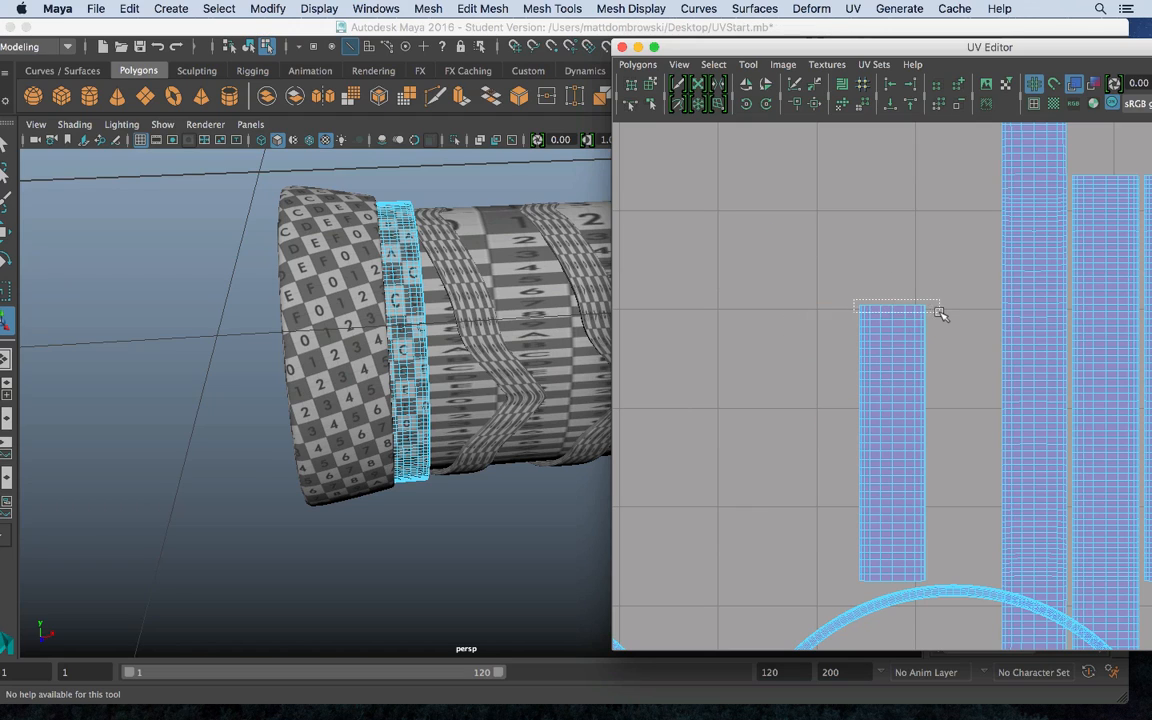
Select the top border edges of the last short strip and move and sew it onto its matching long strip
drag(940, 313, 944, 314)
drag(851, 310, 949, 332)
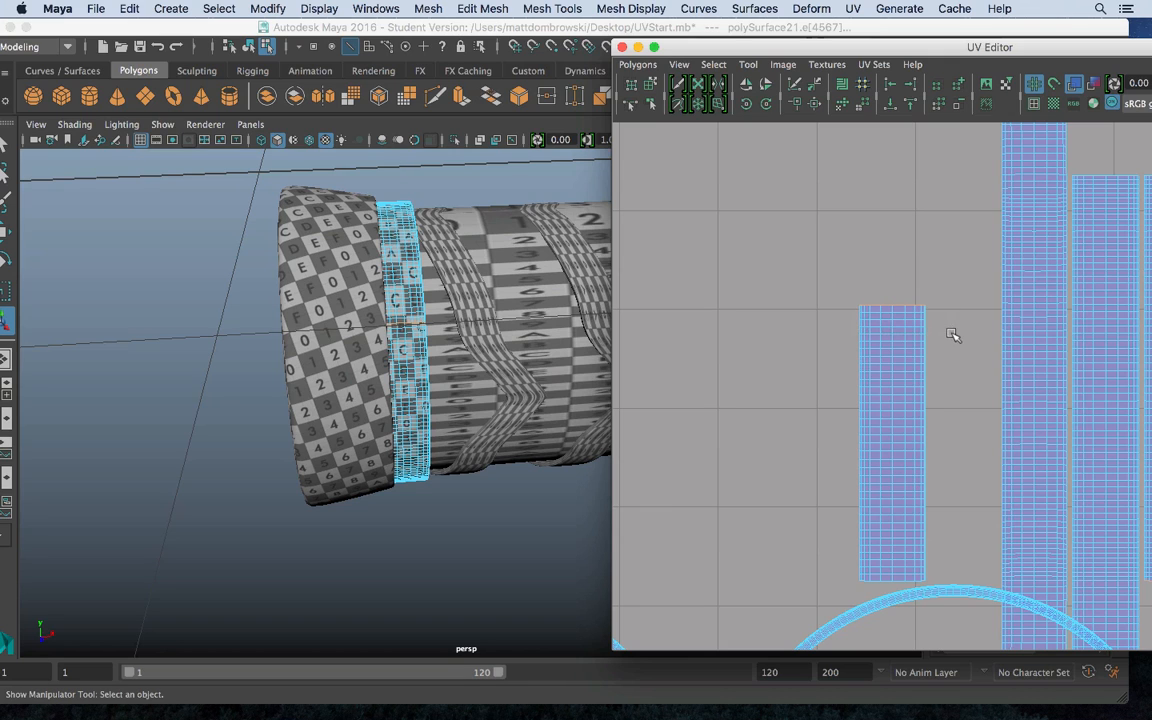
shift+right_drag(875, 259, 877, 219)
Try to move and sew the top border edges of the two equal-length strips at once, and undo it
alt+middle_drag(1007, 350, 756, 196)
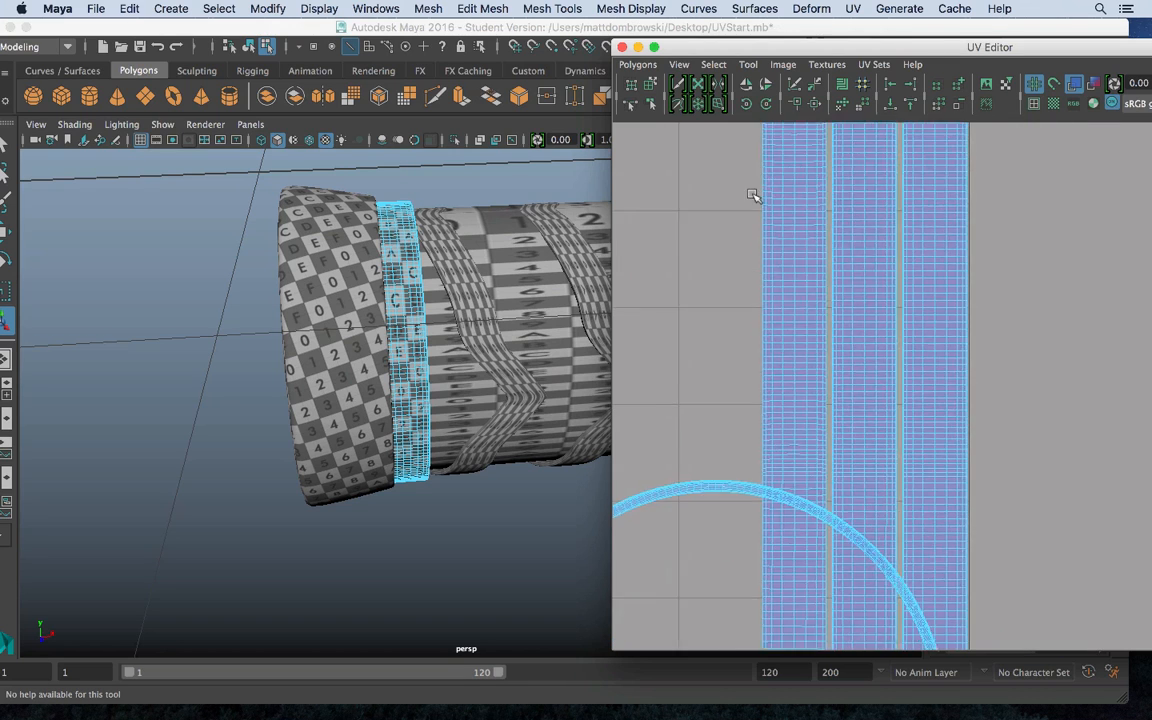
scroll(756, 196, down, 5)
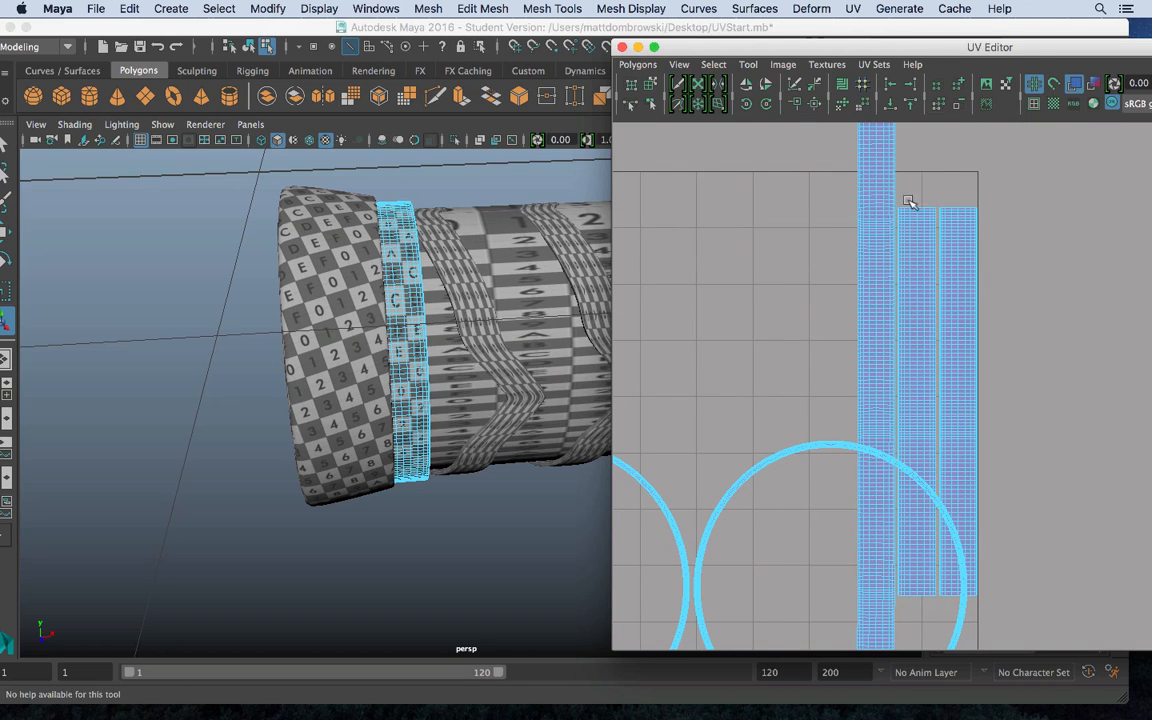
alt+middle_drag(956, 261, 856, 417)
scroll(856, 417, up, 5)
alt+middle_drag(784, 417, 1116, 453)
alt+middle_drag(978, 405, 928, 390)
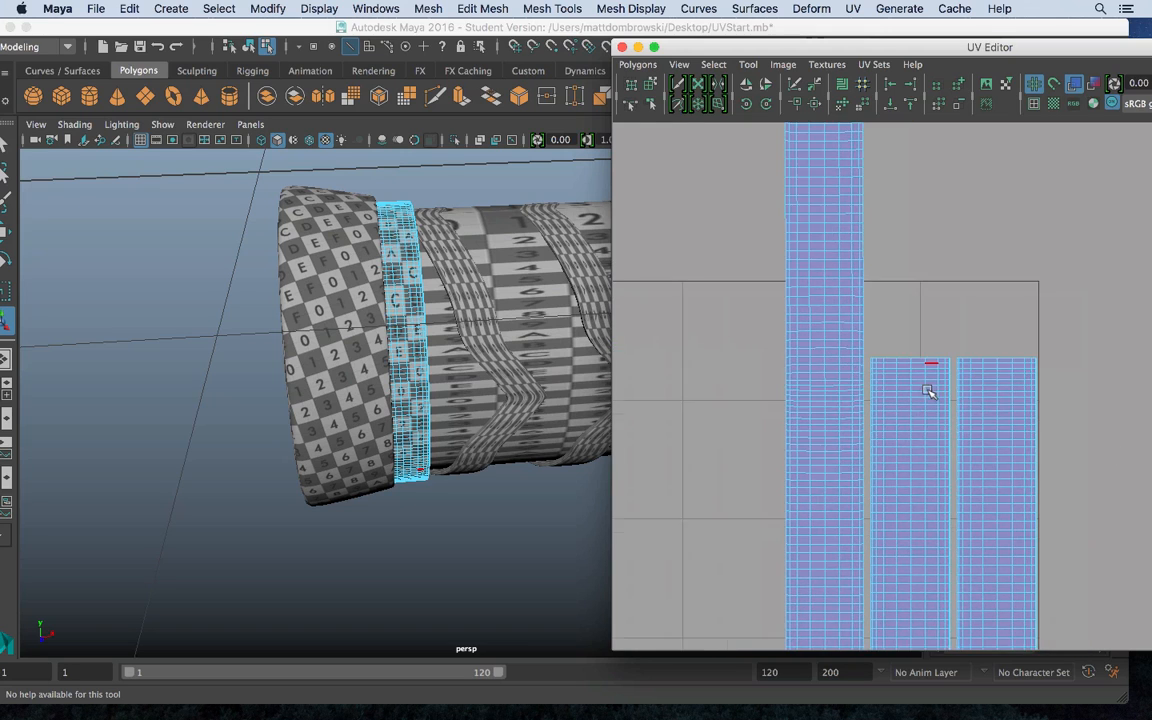
scroll(928, 390, up, 3)
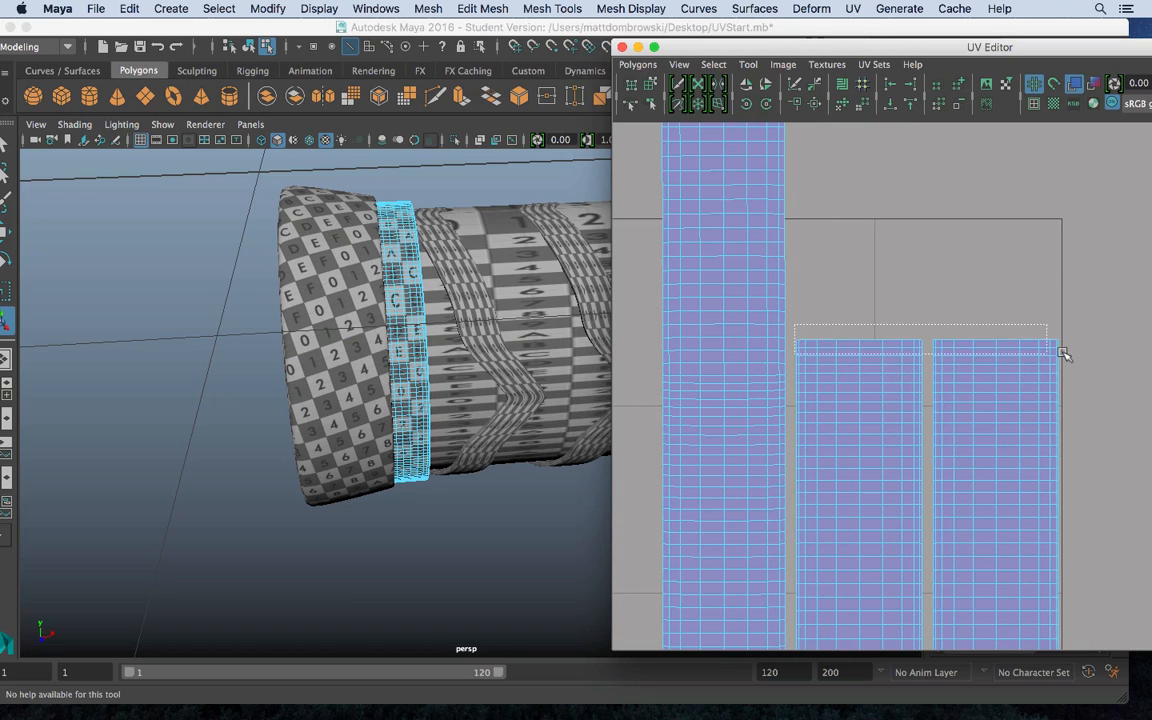
click(810, 344)
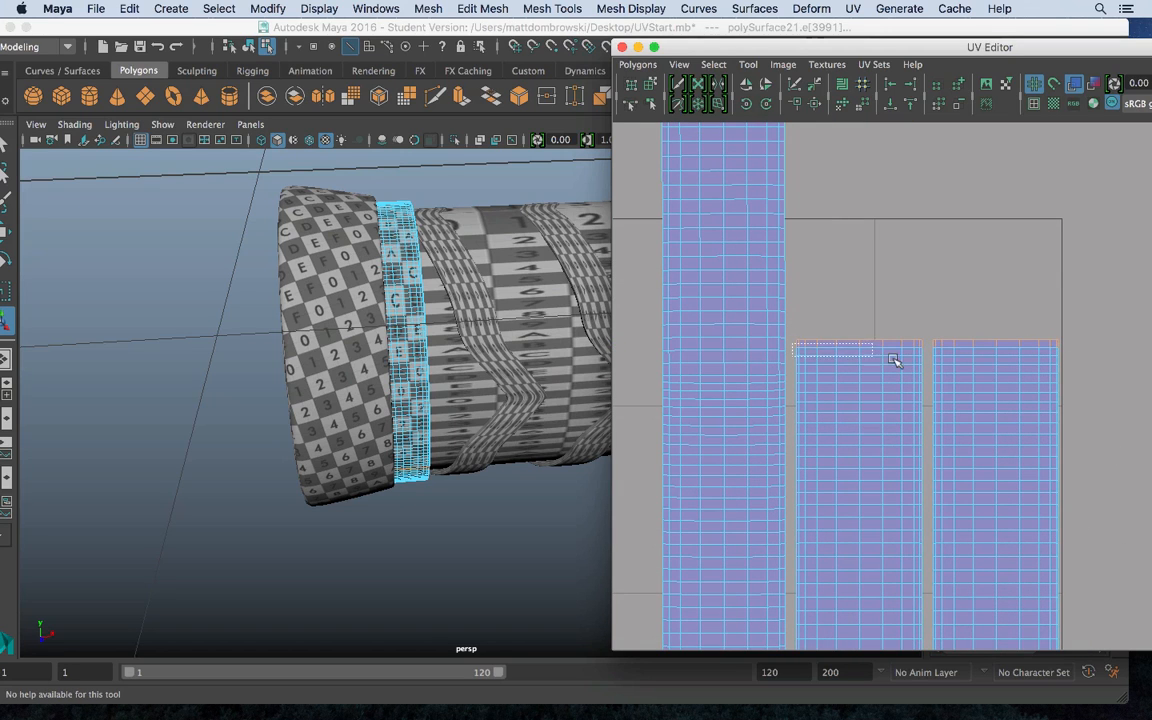
shift+right_drag(963, 305, 963, 261)
key(ctrl+z)
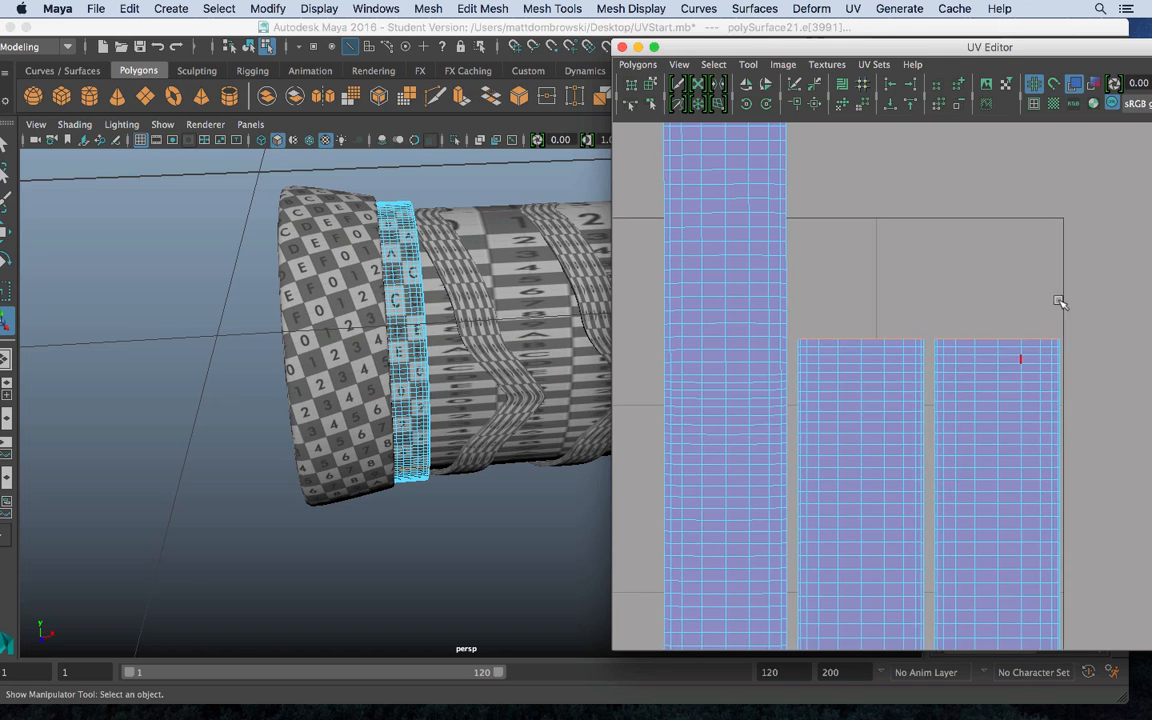
Limit the selection to the top border edges of one of the two equal-length strips and move and sew the pair into one
scroll(1010, 474, down, 5)
alt+middle_drag(1010, 474, 990, 376)
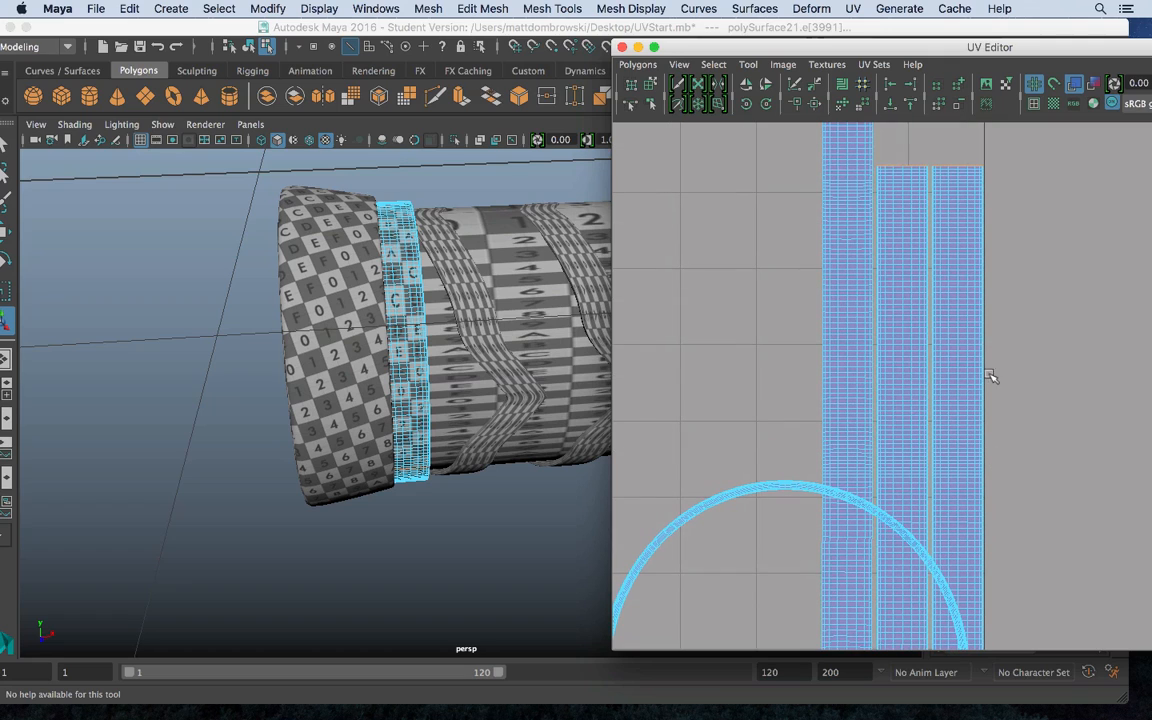
click(878, 157)
drag(876, 160, 916, 168)
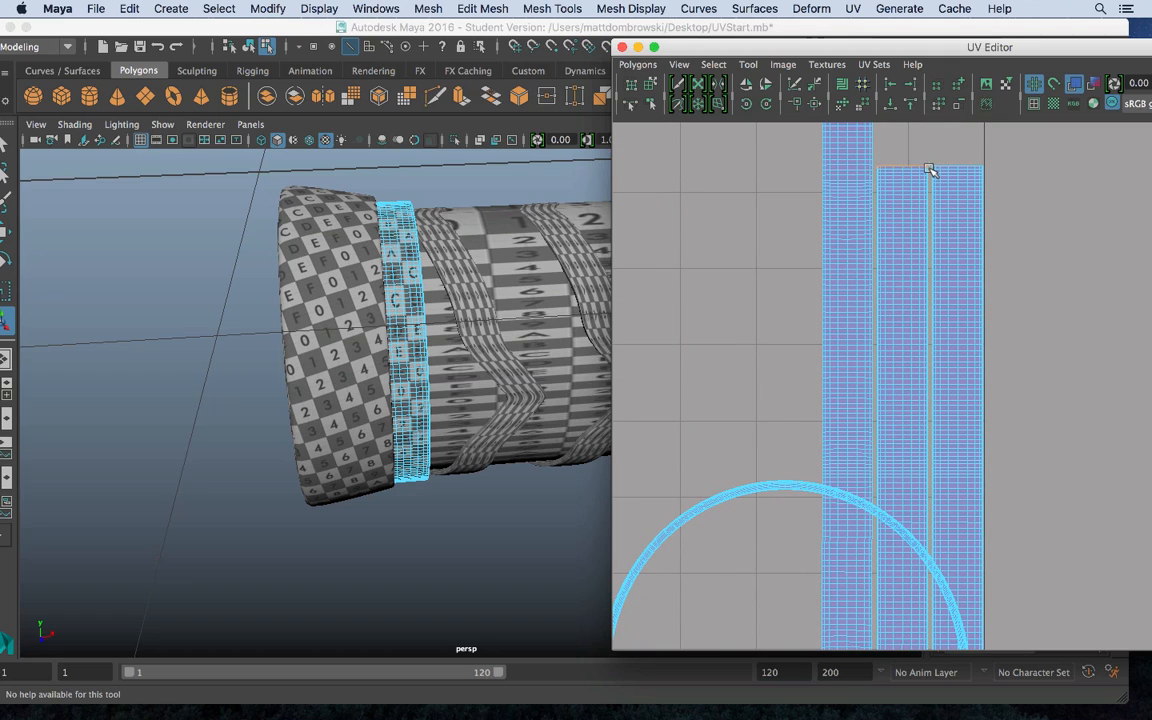
mouse_move(930, 170)
mouse_down()
mouse_move(925, 178)
mouse_move(943, 170)
mouse_up()
shift+right_drag(926, 141, 928, 116)
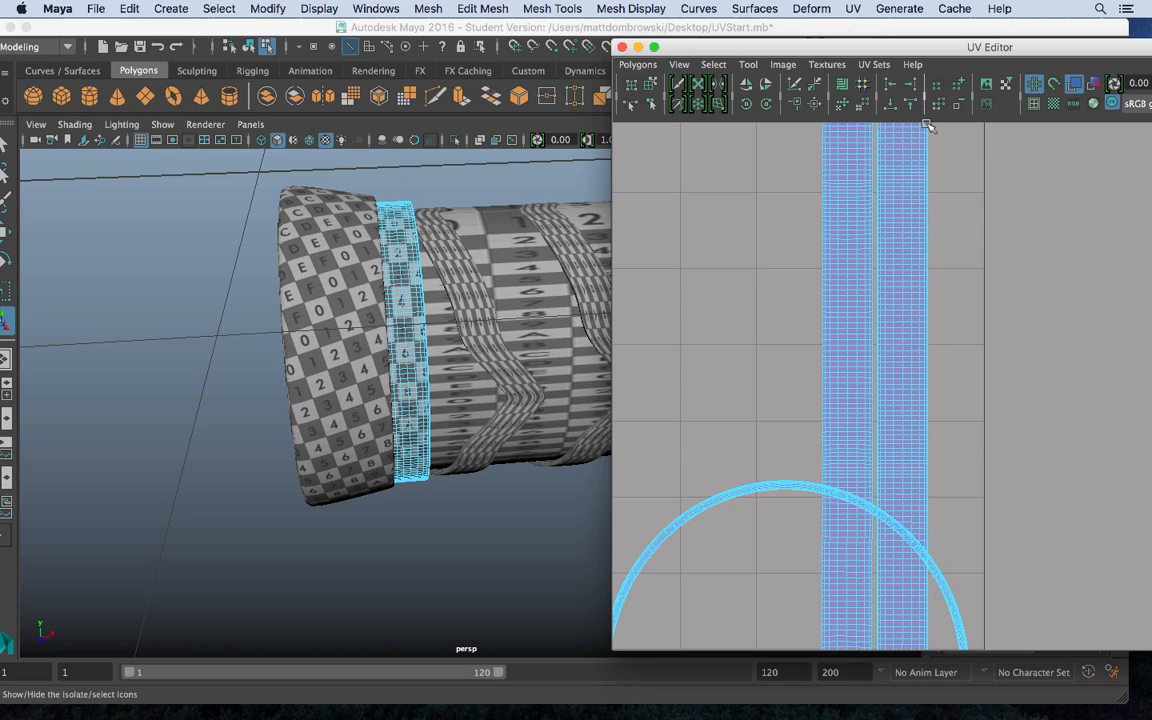
Move the two long strip shells out of the 0–1 UV space and place them side by side, away from the circular shells
alt+right_drag(1015, 367, 723, 141)
mouse_move(987, 383)
alt+middle_down()
mouse_move(900, 167)
mouse_move(987, 383)
alt+middle_up()
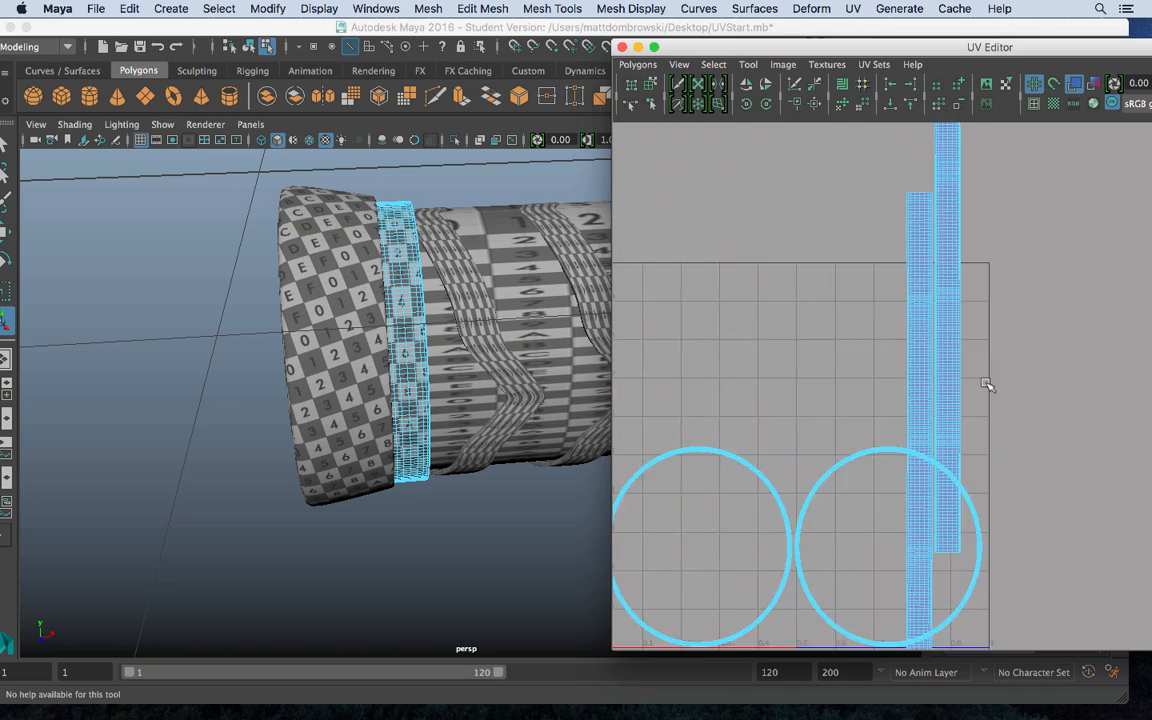
alt+right_drag(987, 383, 652, 62)
right_drag(967, 362, 900, 326)
click(972, 384)
key(w)
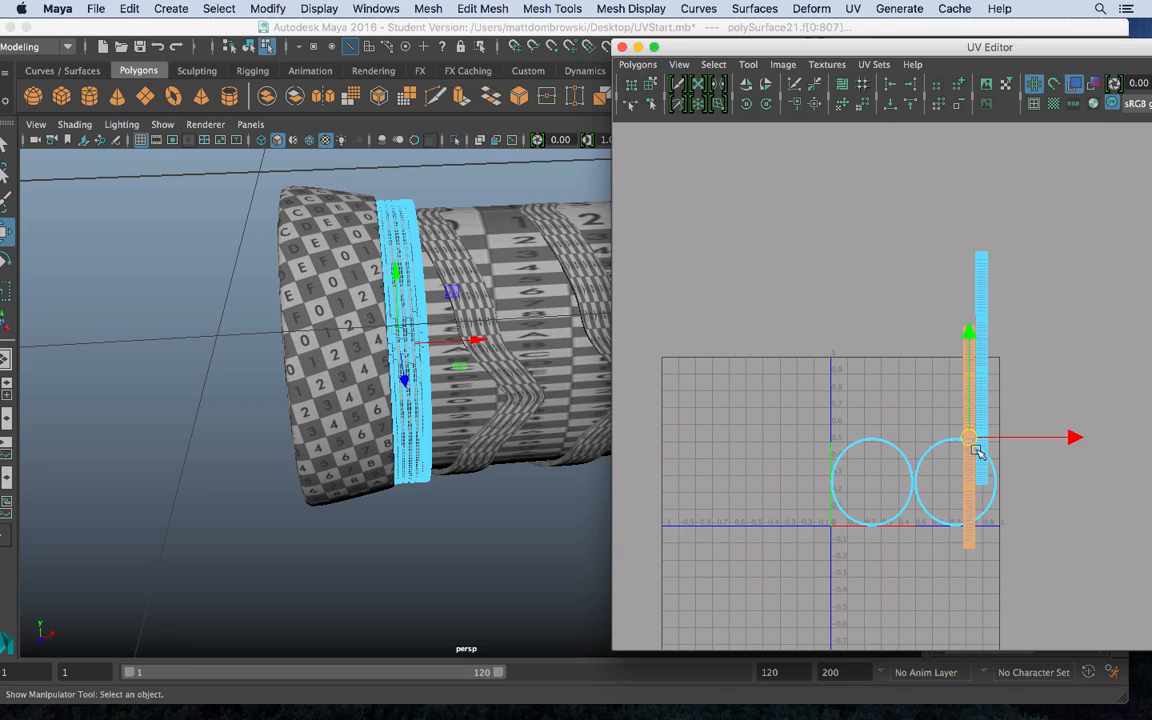
drag(959, 411, 728, 345)
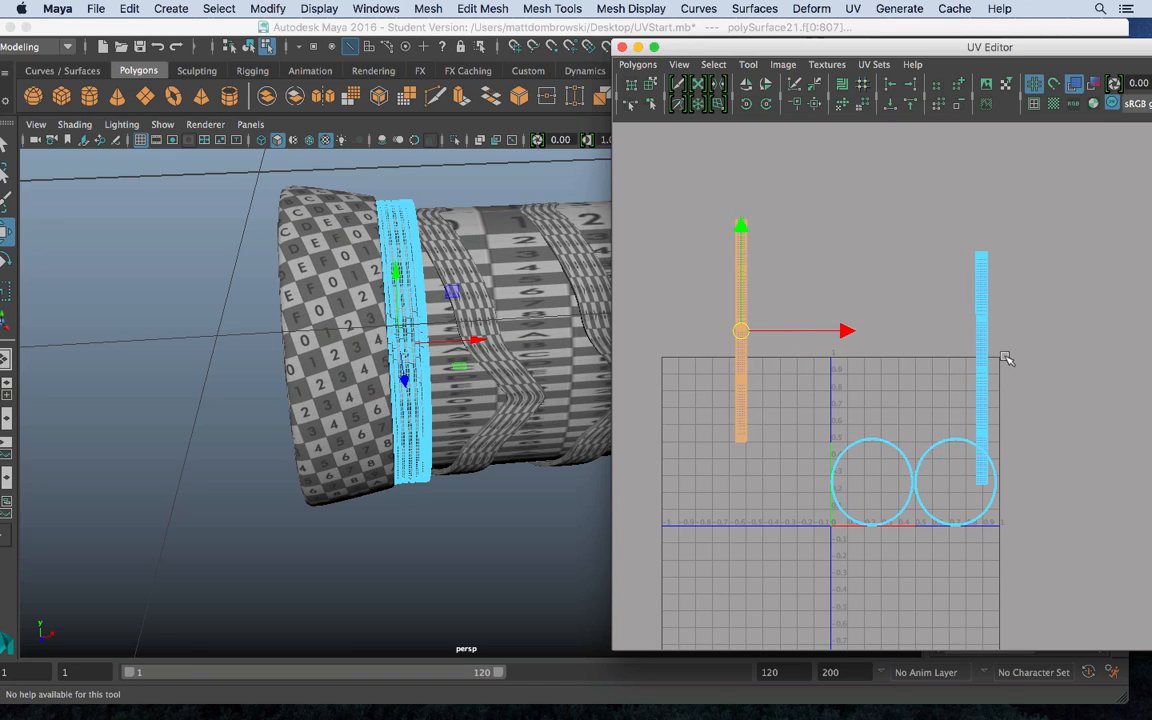
click(984, 365)
drag(982, 366, 765, 330)
Return to object mode, check the ring's checker pattern from another angle, and reselect the ring
click(398, 519)
right_drag(406, 244, 501, 219)
click(398, 300)
click(491, 532)
alt+drag(451, 442, 409, 478)
click(373, 466)
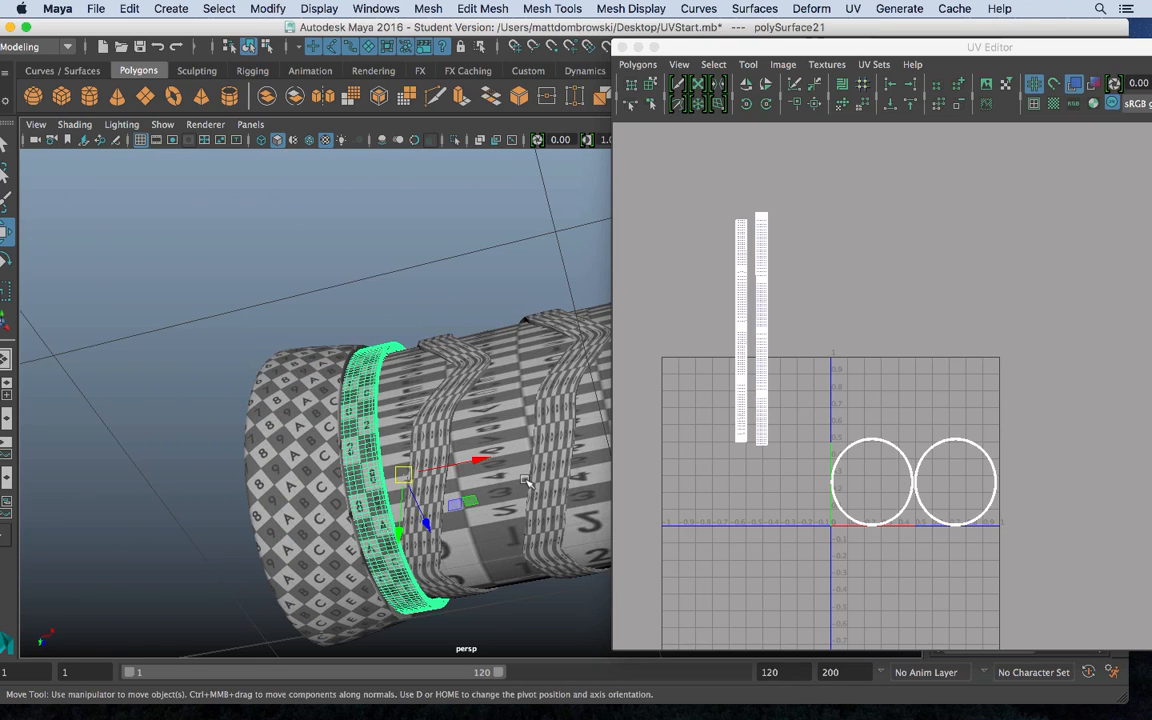
Select the UVs of the two long strip shells and unfold each shell with the Smooth UV Tool
right_click(745, 259)
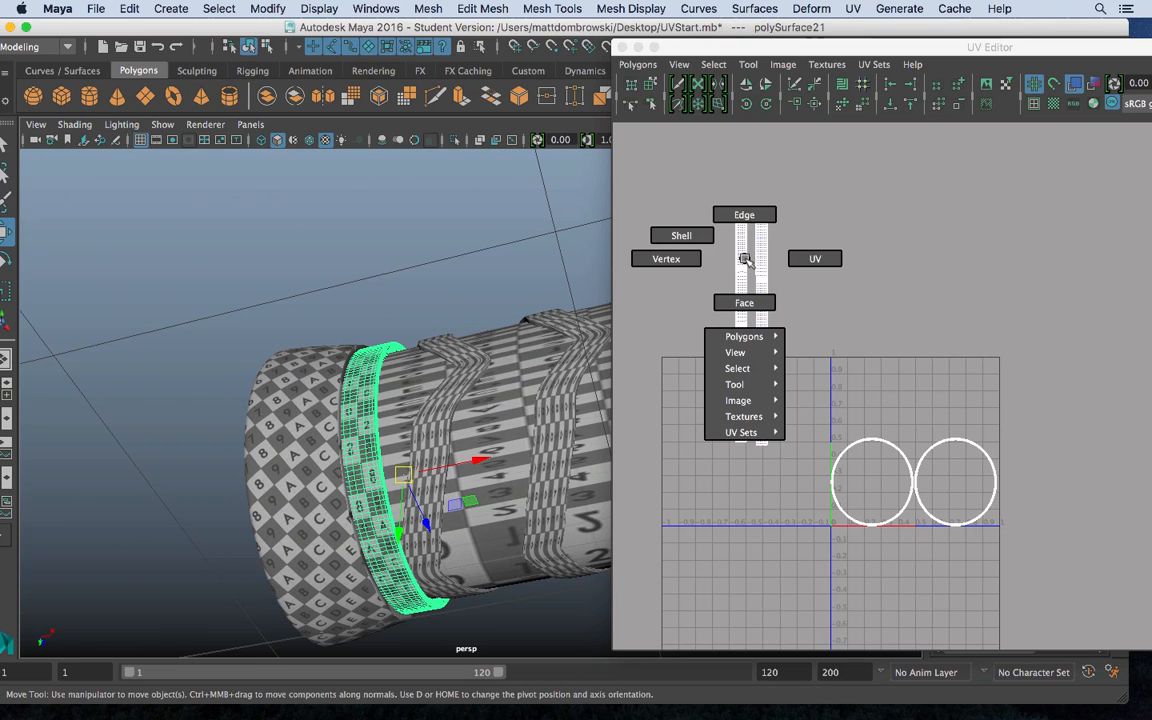
click(812, 259)
drag(674, 167, 797, 540)
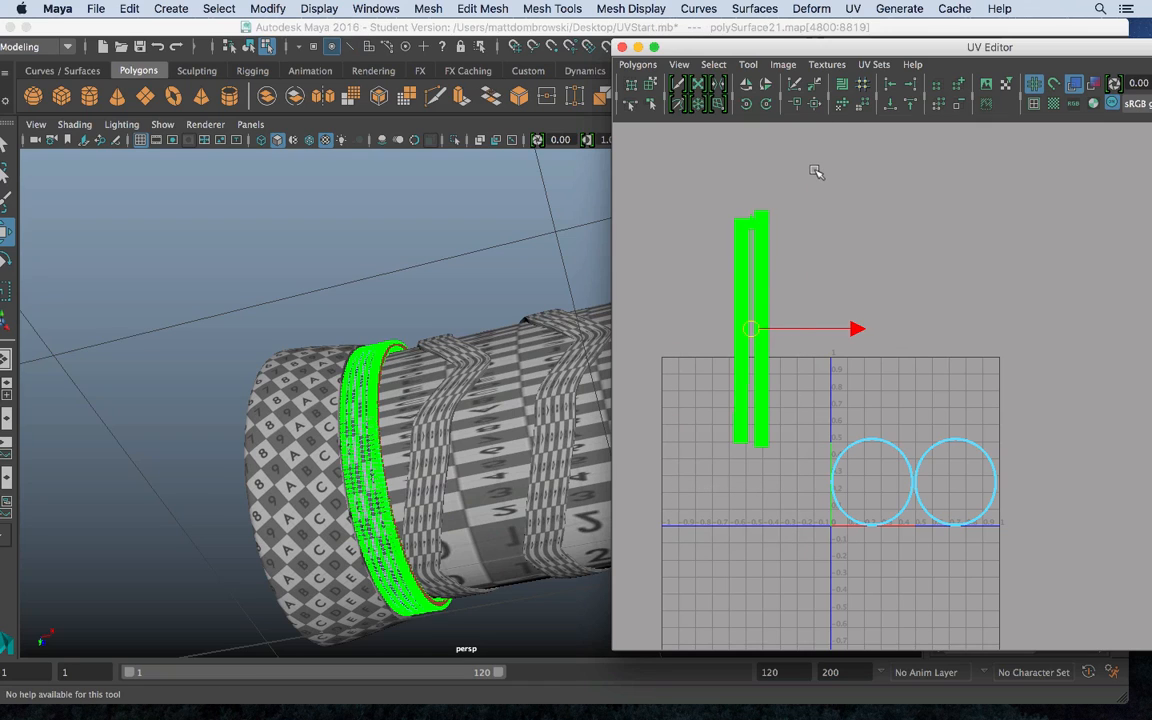
shift+right_drag(815, 172, 805, 215)
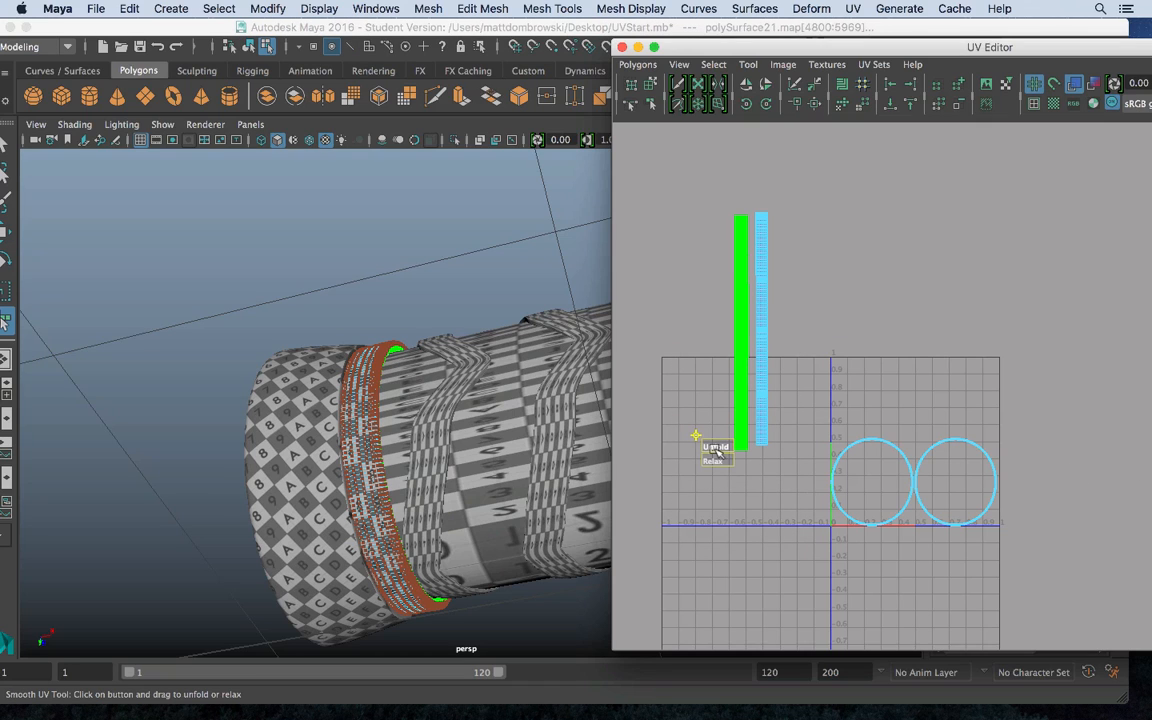
right_drag(764, 263, 759, 219)
drag(829, 532, 829, 532)
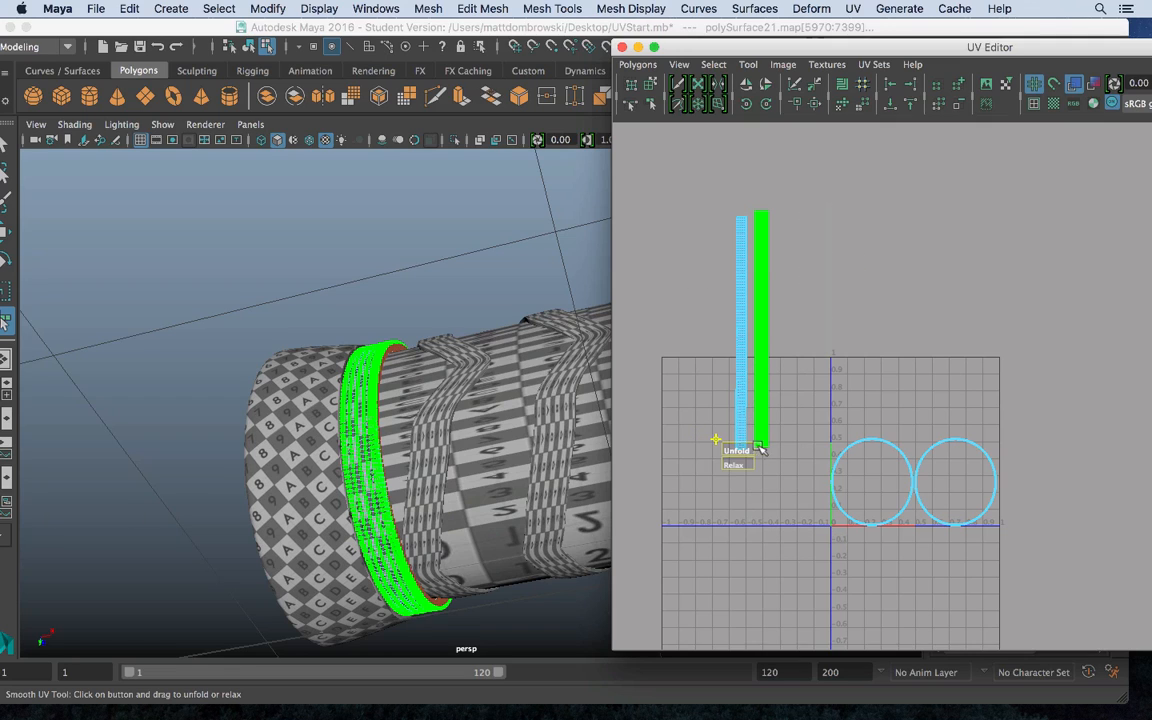
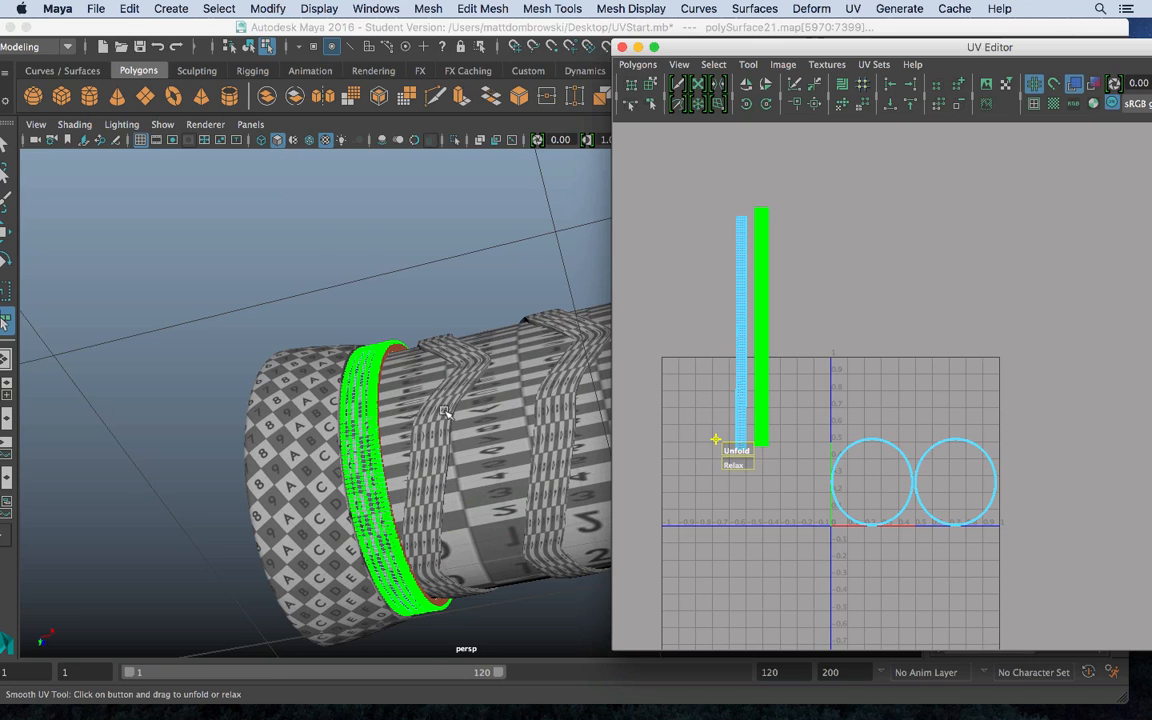
Return to object mode, examine the checker pattern on the unfolded ring, and reselect it to compare its shells from the inner side
right_drag(360, 242, 440, 218)
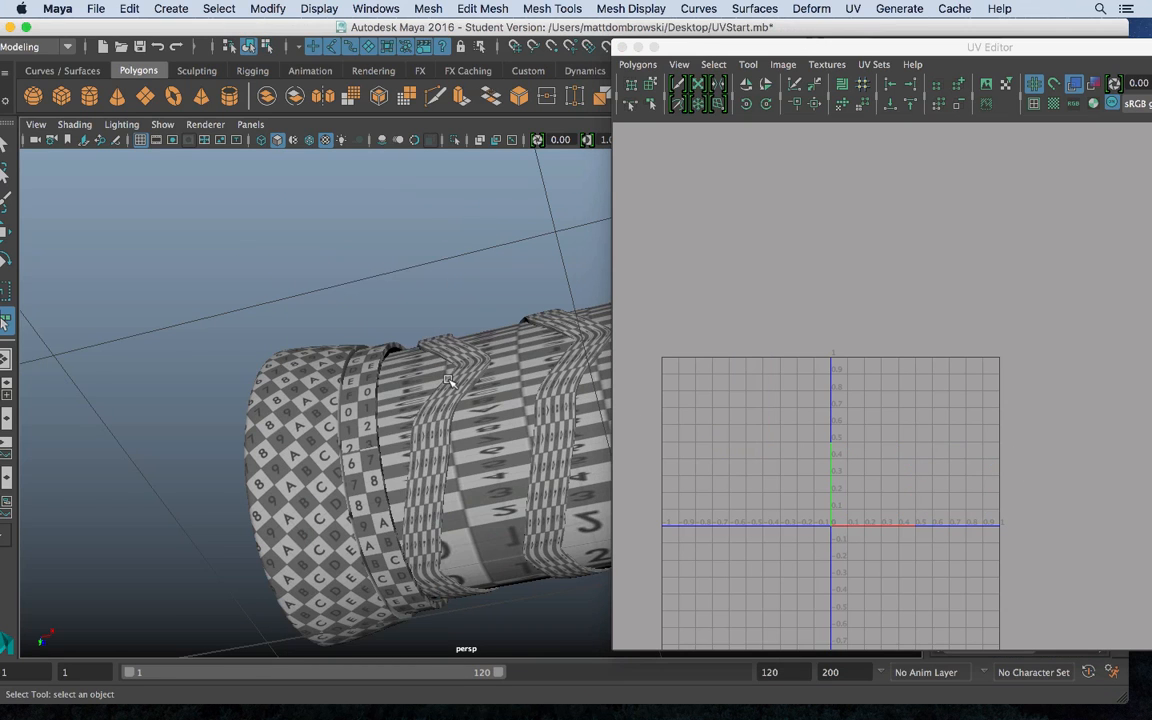
alt+drag(448, 381, 487, 441)
click(419, 451)
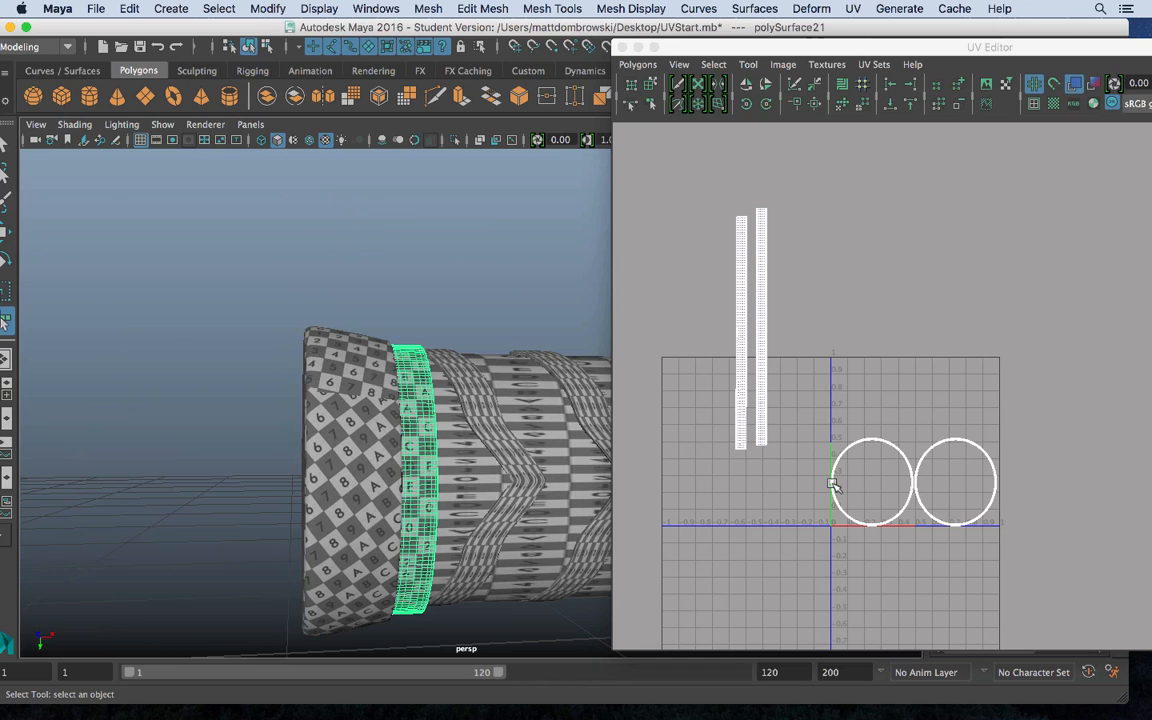
alt+drag(386, 403, 257, 401)
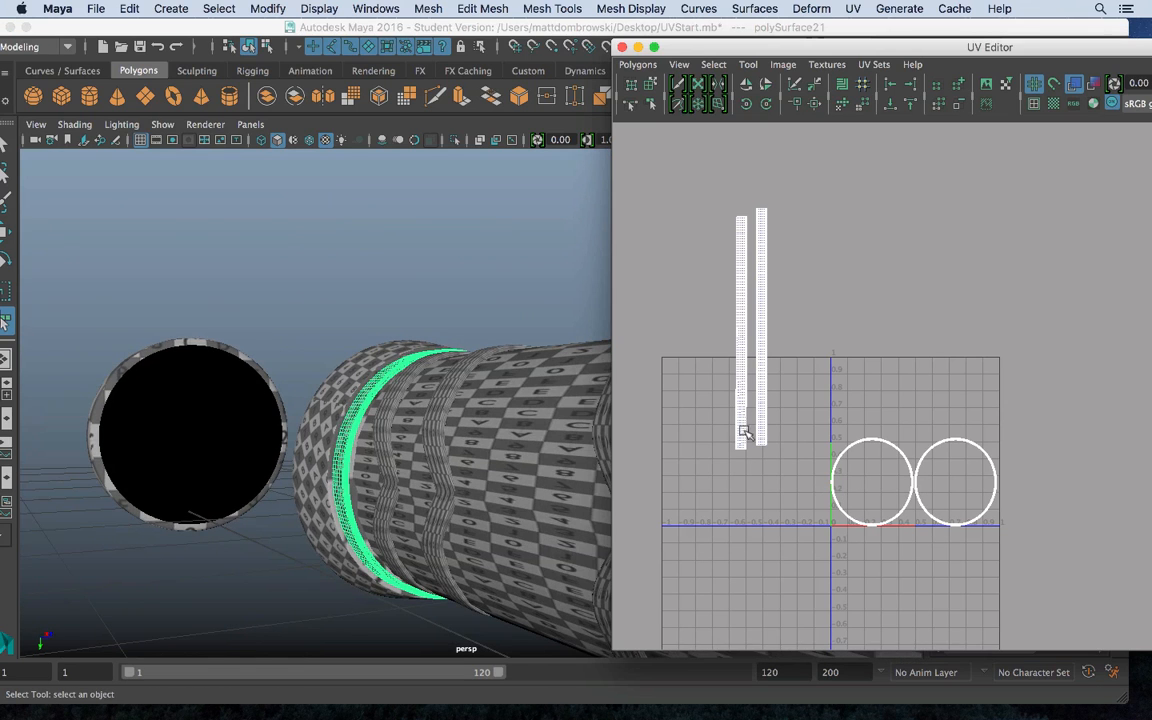
Select the ring's two circular shells, scale them down uniformly and move them above the 0–1 UV space
right_drag(855, 447, 785, 419)
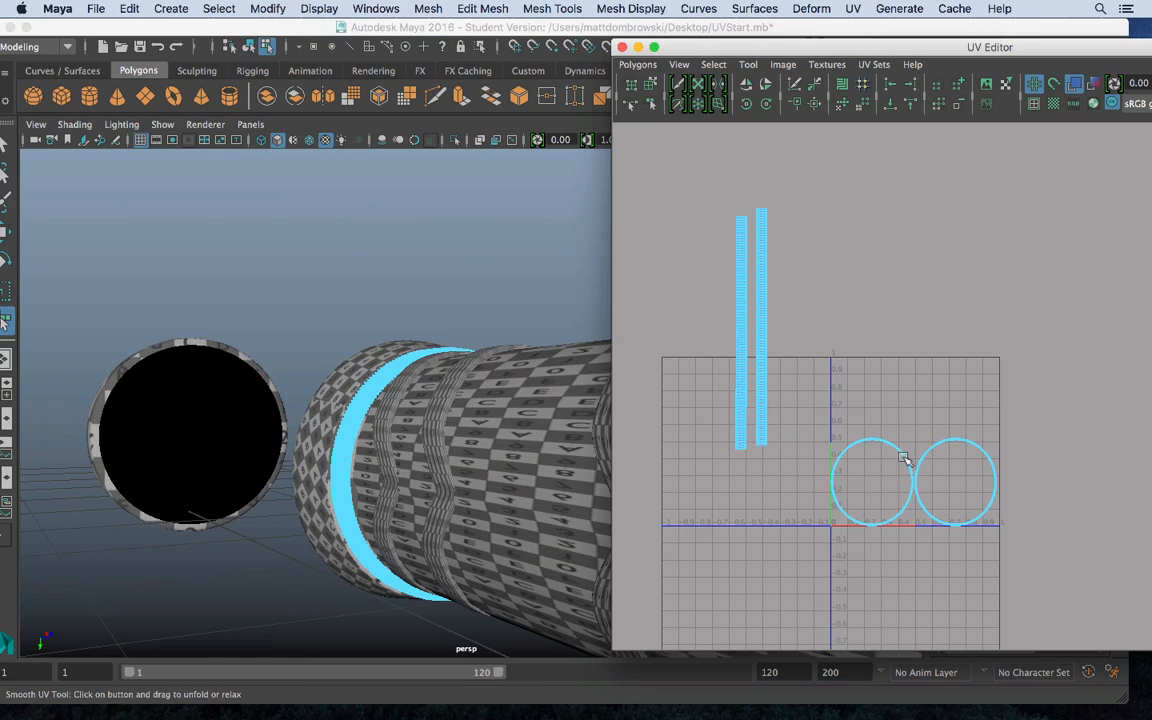
right_drag(903, 450, 823, 410)
drag(1064, 608, 1064, 608)
key(r)
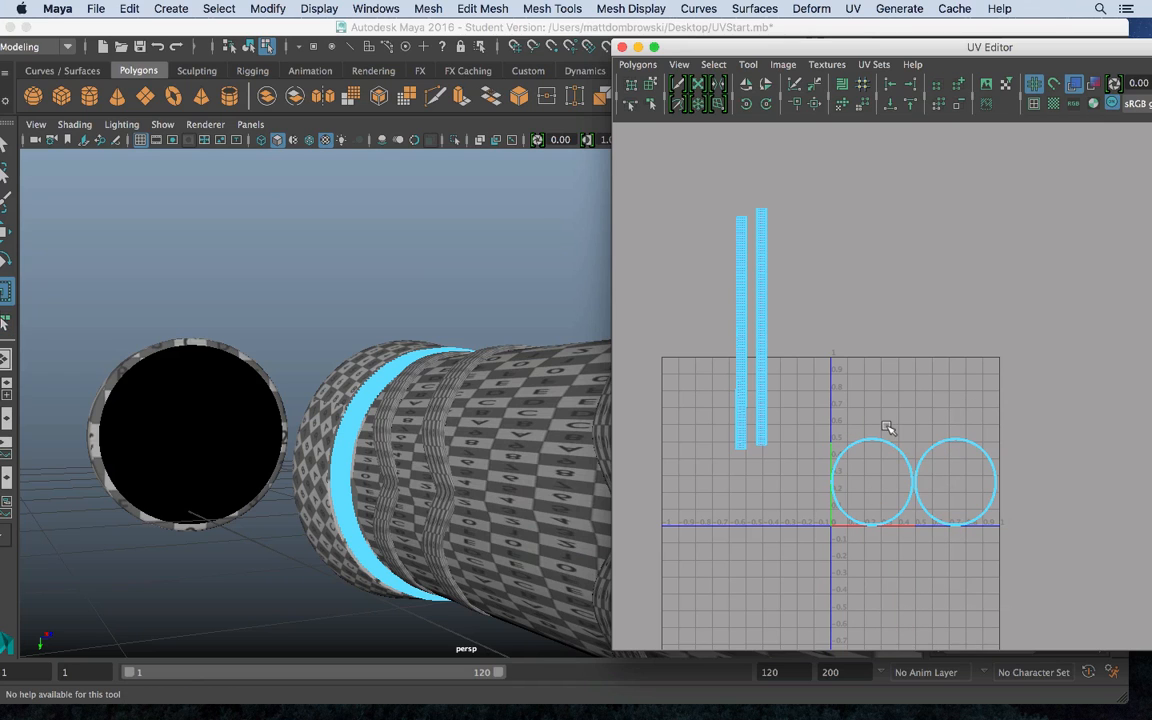
drag(821, 416, 1033, 518)
key(w)
key(r)
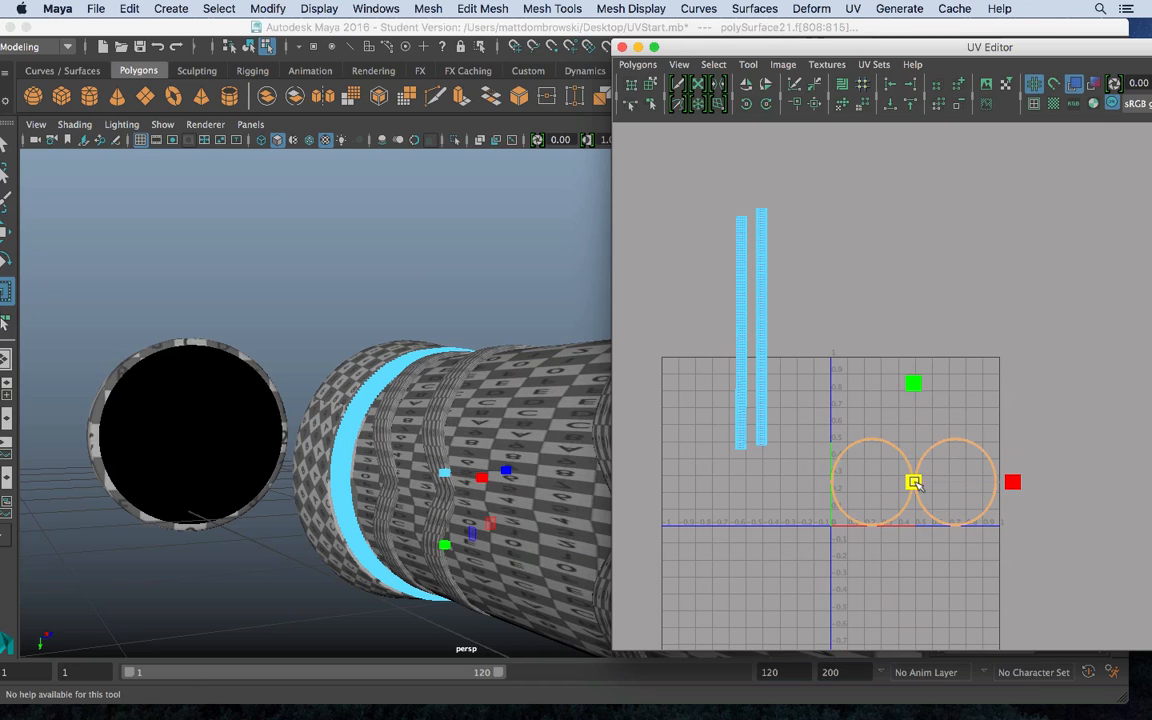
drag(913, 482, 848, 458)
key(w)
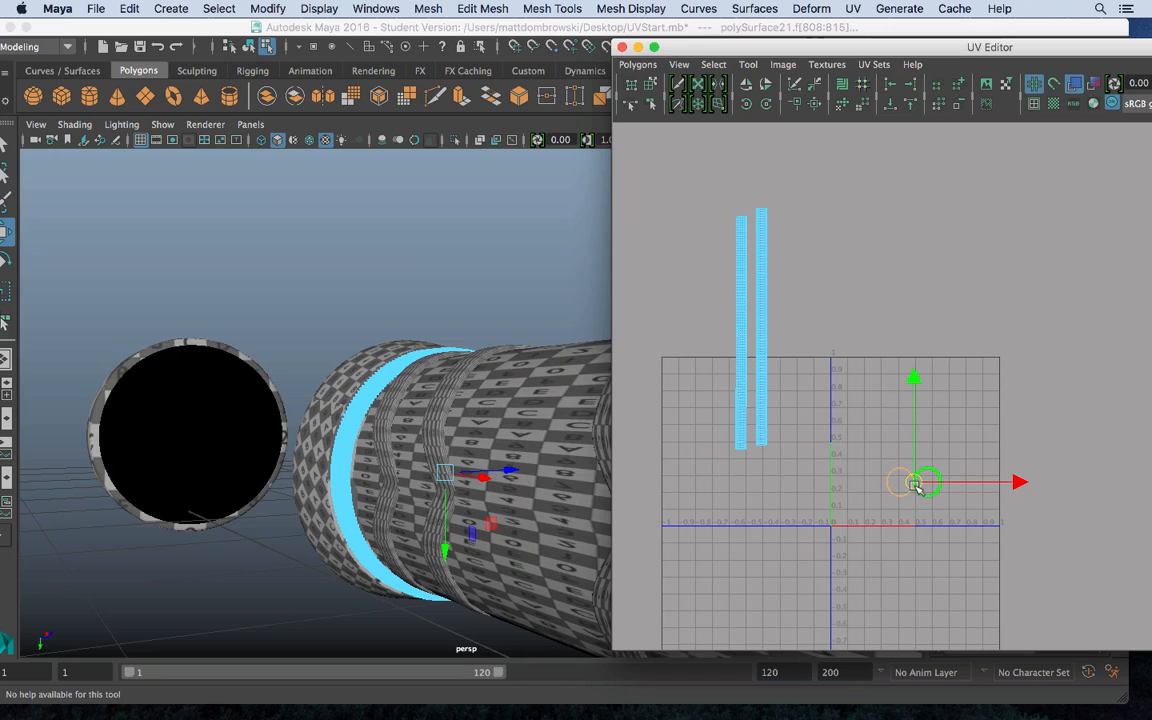
drag(915, 484, 855, 206)
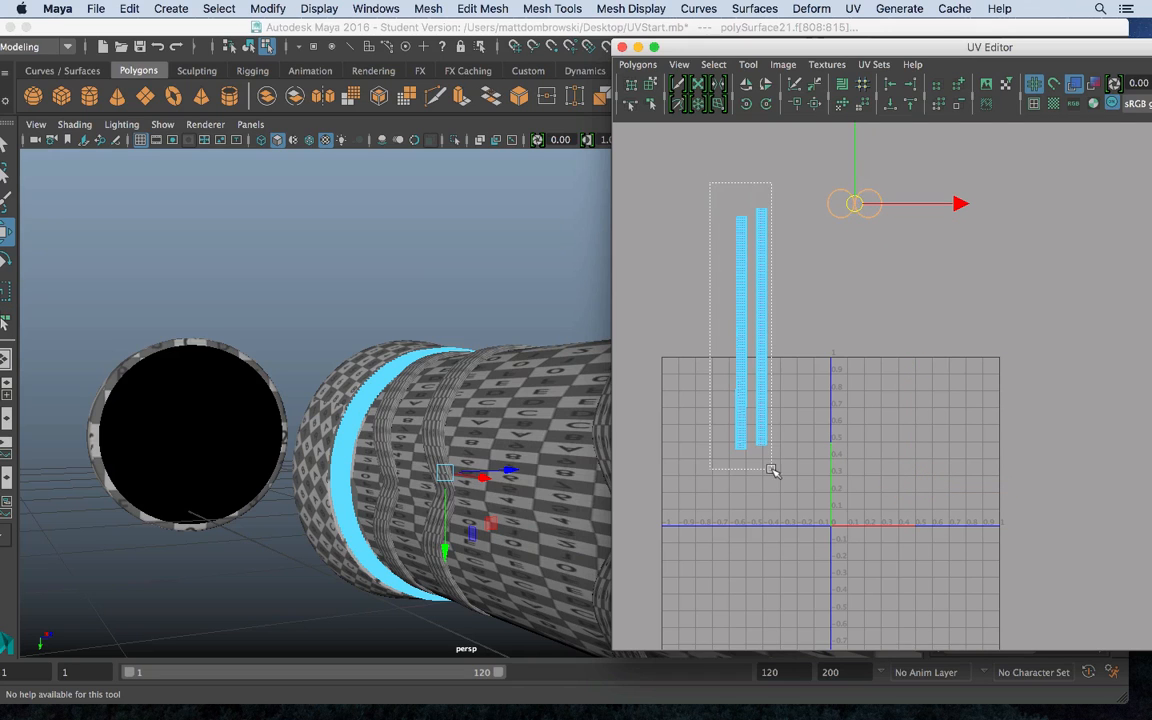
Scale down the two long strip shells, place them beside the small circular shells, and return to object mode
drag(773, 471, 773, 470)
key(r)
drag(738, 321, 813, 222)
key(w)
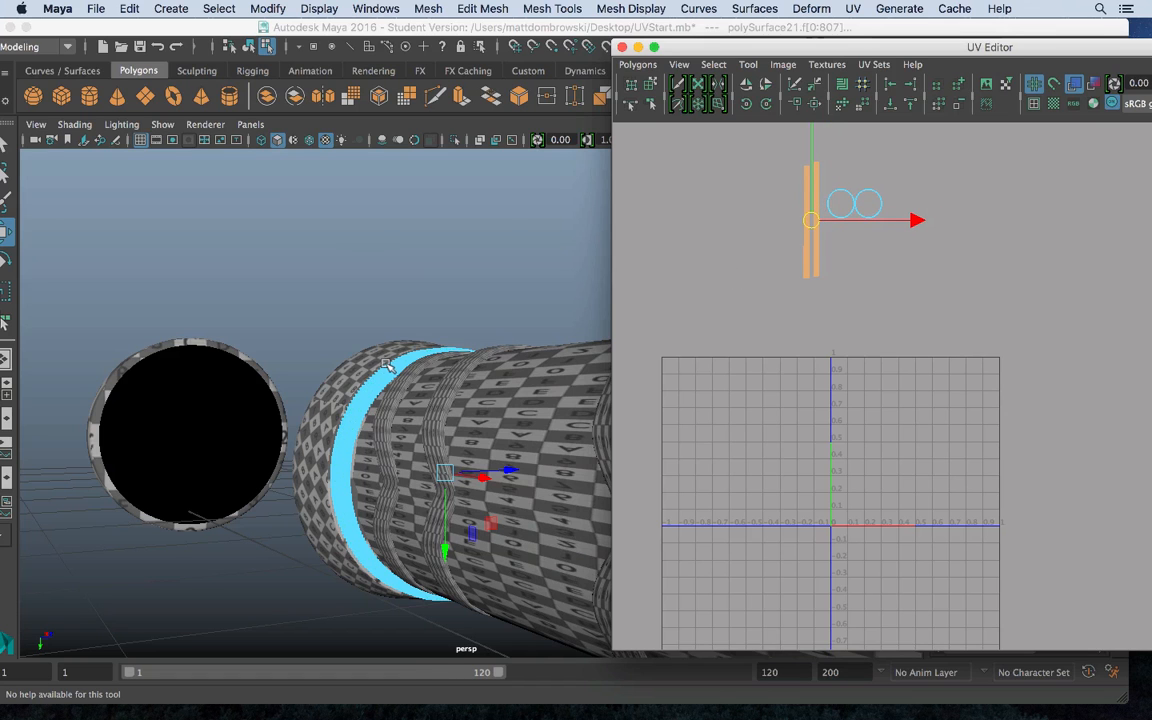
right_drag(385, 244, 405, 186)
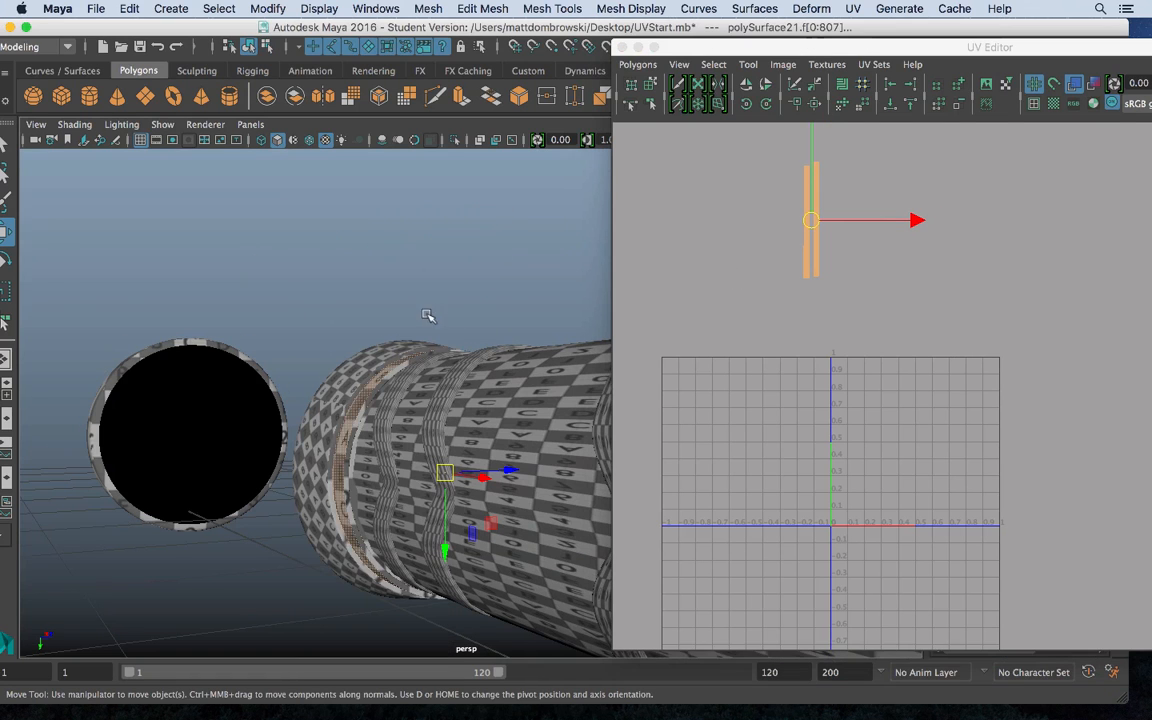
Examine the checker pattern on the ring and the handle end from the side, and reselect the ring to review its shells
alt+drag(428, 316, 436, 292)
click(486, 322)
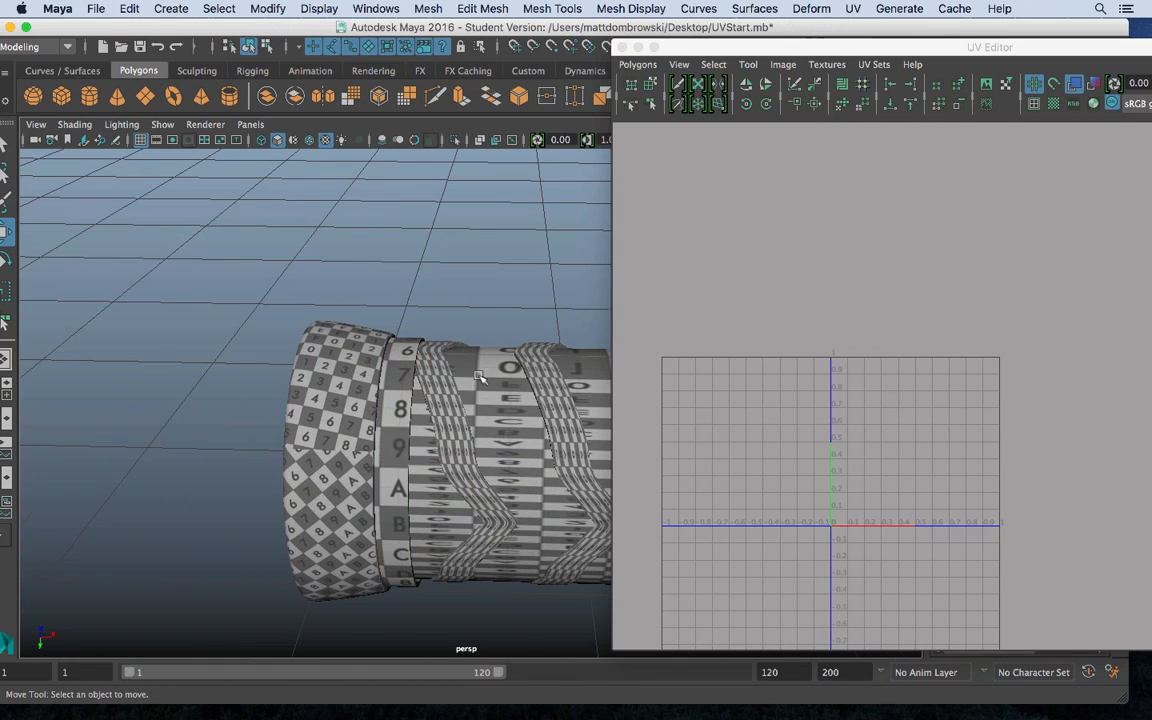
alt+drag(478, 377, 361, 293)
alt+middle_drag(388, 312, 522, 375)
alt+right_drag(522, 375, 281, 311)
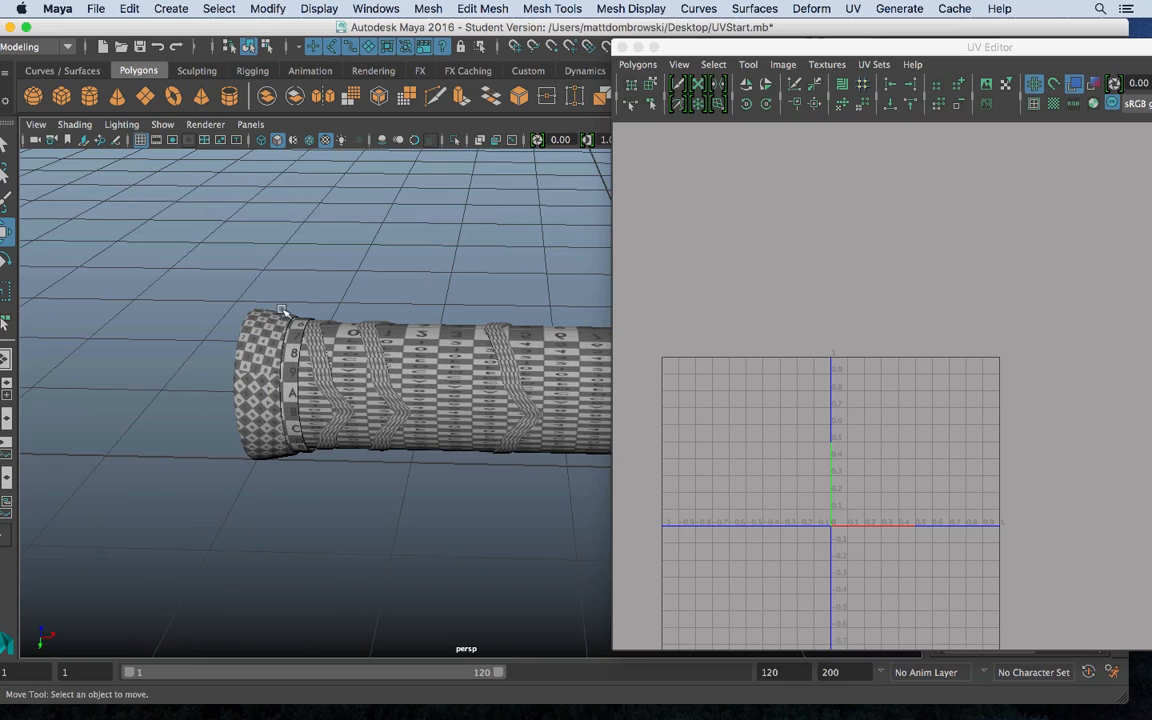
click(304, 410)
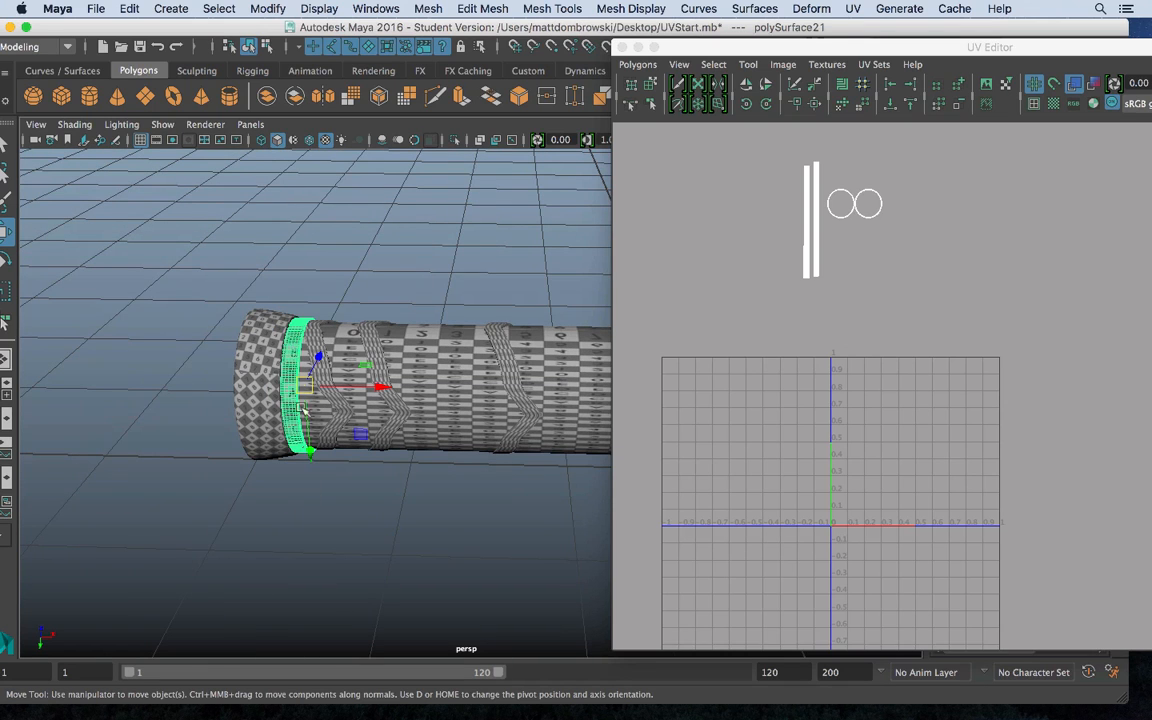
click(908, 222)
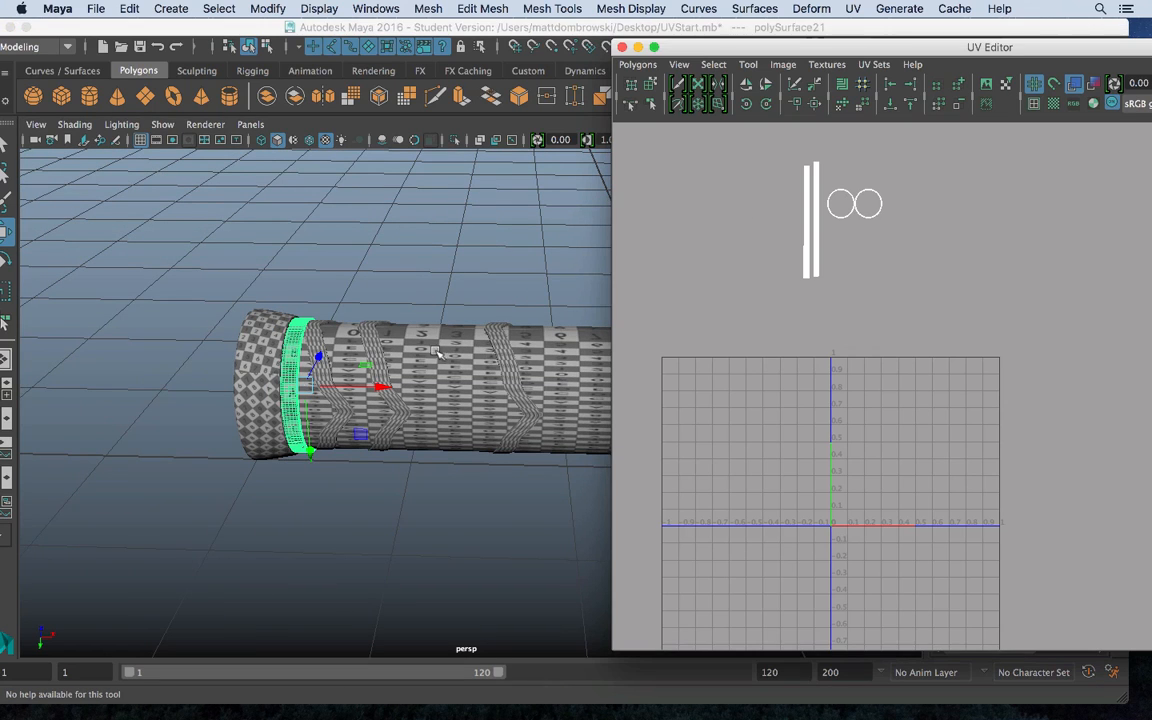
Select the inner handle beneath the wrapped bands and inspect its UVs and checker pattern along its length
click(362, 330)
click(340, 338)
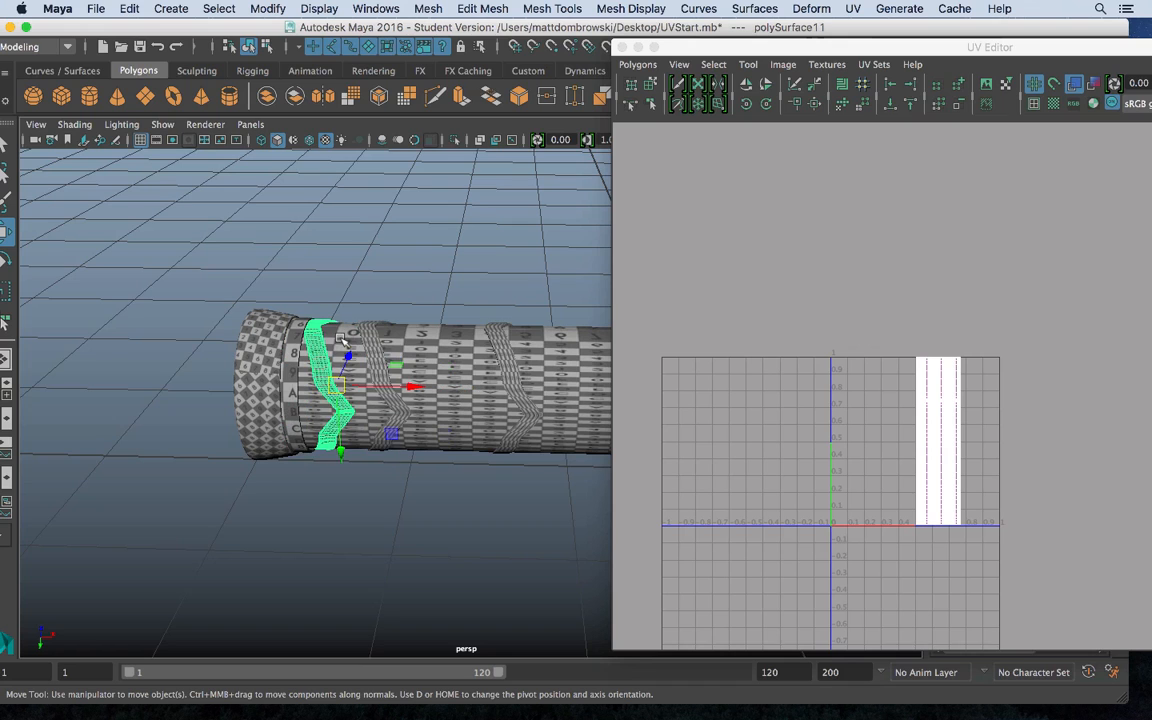
click(443, 358)
alt+middle_drag(553, 346, 260, 316)
alt+drag(260, 316, 340, 333)
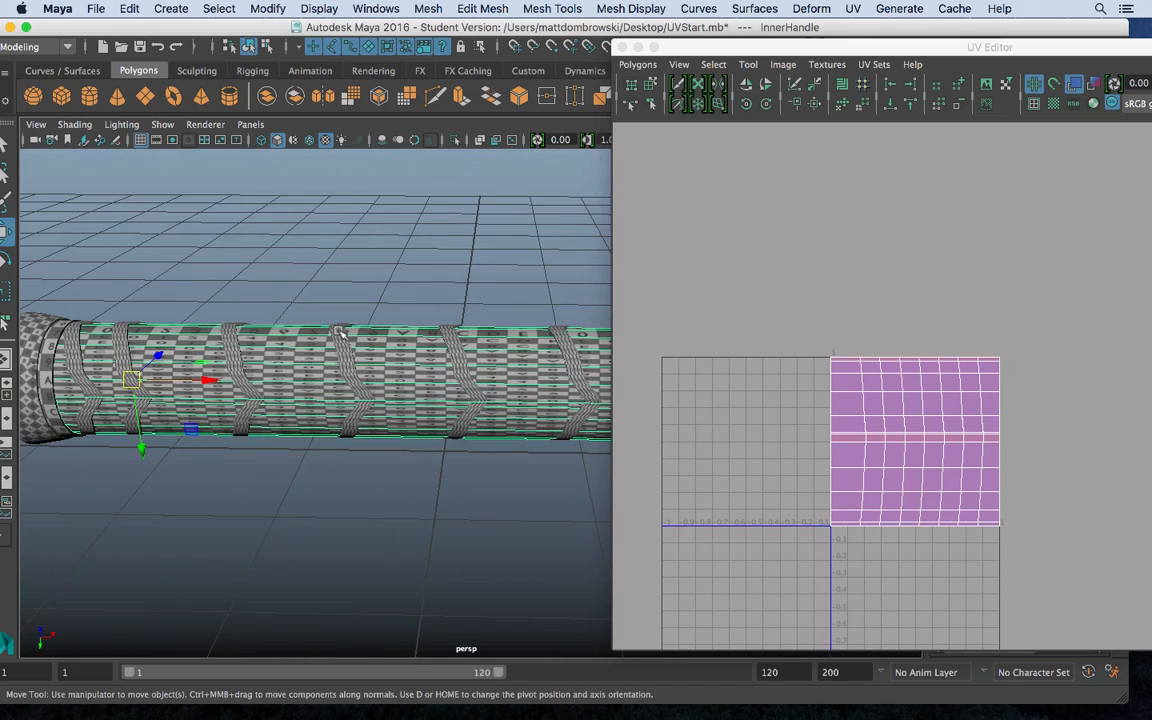
alt+middle_drag(606, 404, 312, 392)
alt+right_drag(312, 392, 242, 357)
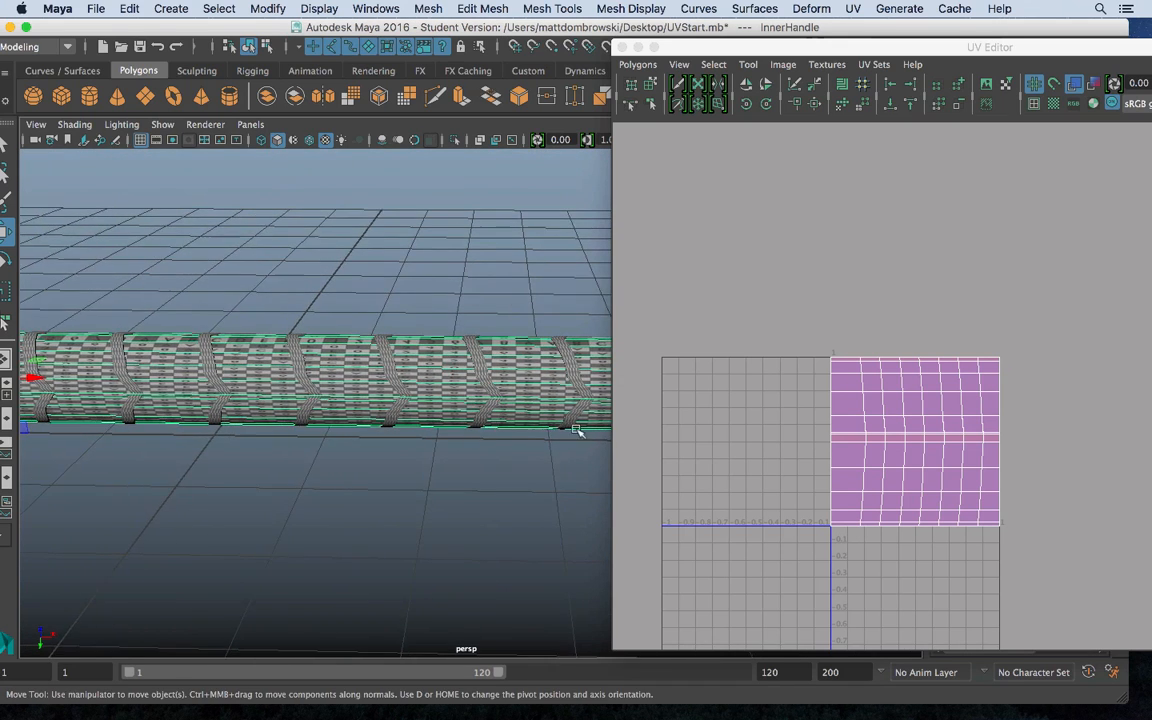
alt+middle_drag(575, 430, 512, 427)
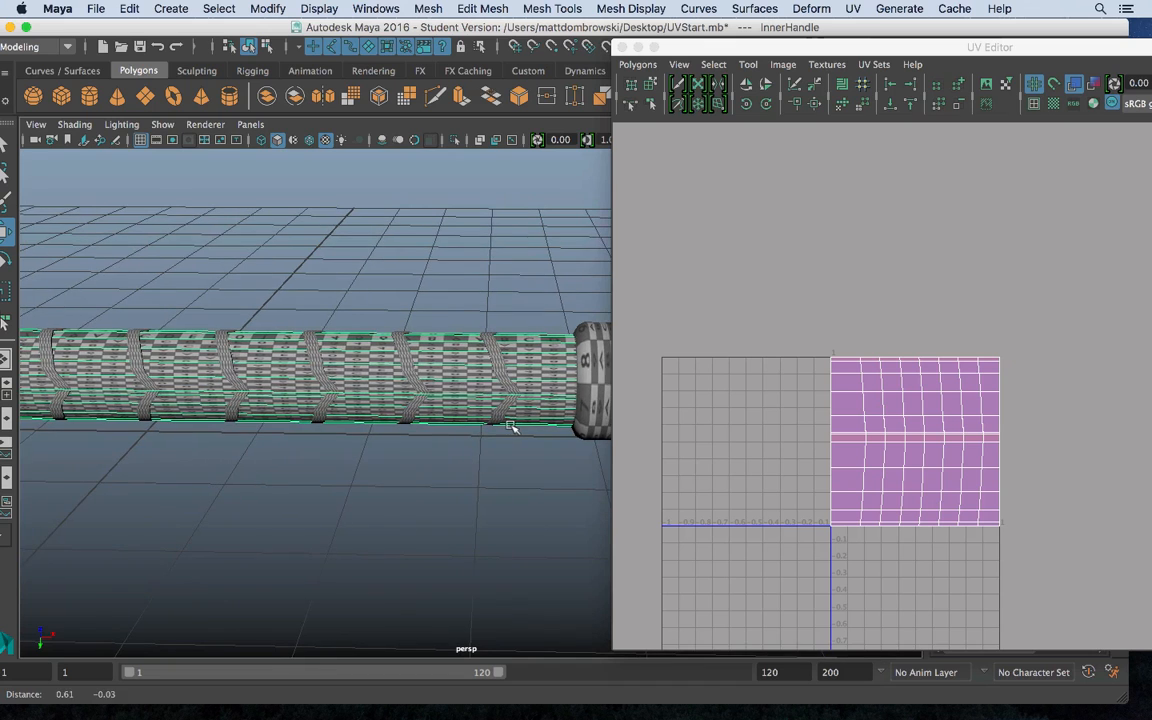
Apply a cylindrical UV projection to the inner handle and try to rotate the projection
click(858, 8)
click(880, 173)
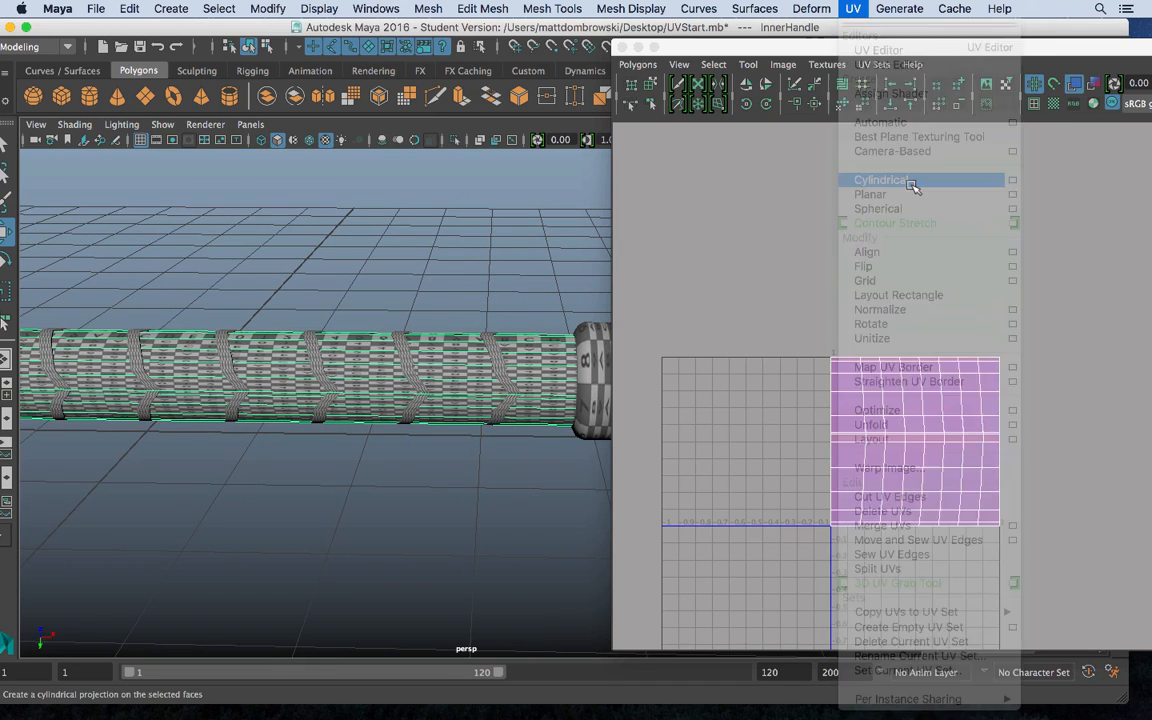
alt+middle_drag(967, 331, 905, 285)
alt+drag(571, 301, 398, 406)
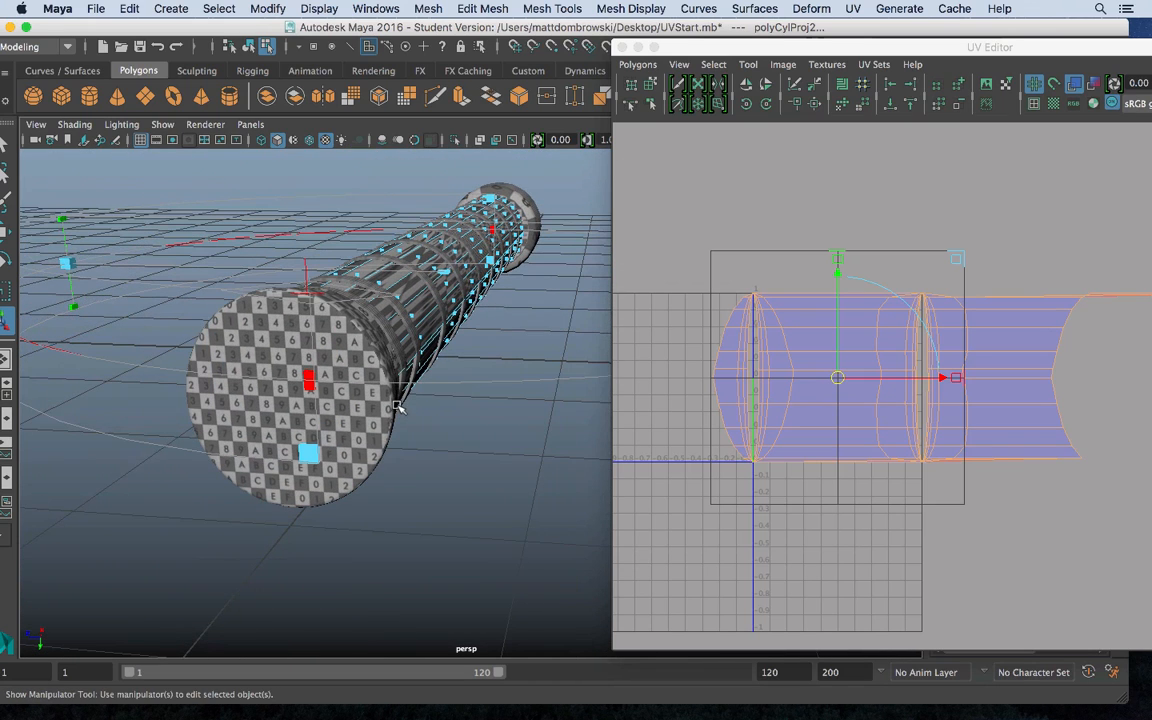
click(307, 268)
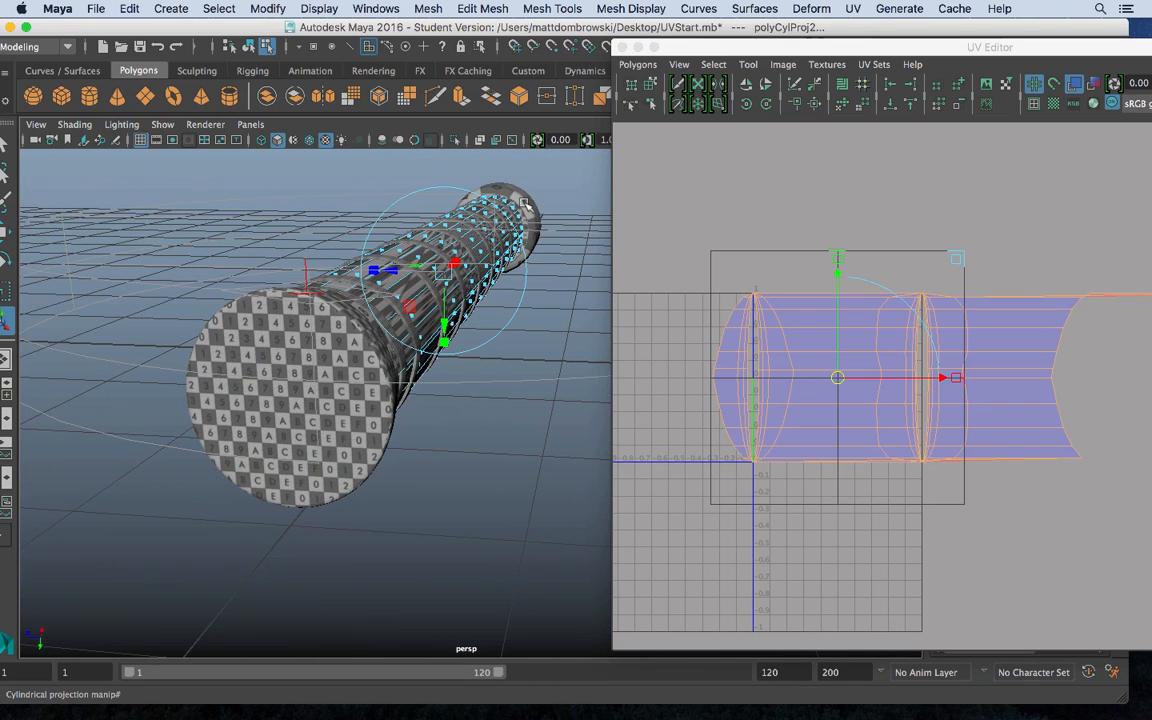
drag(502, 209, 507, 325)
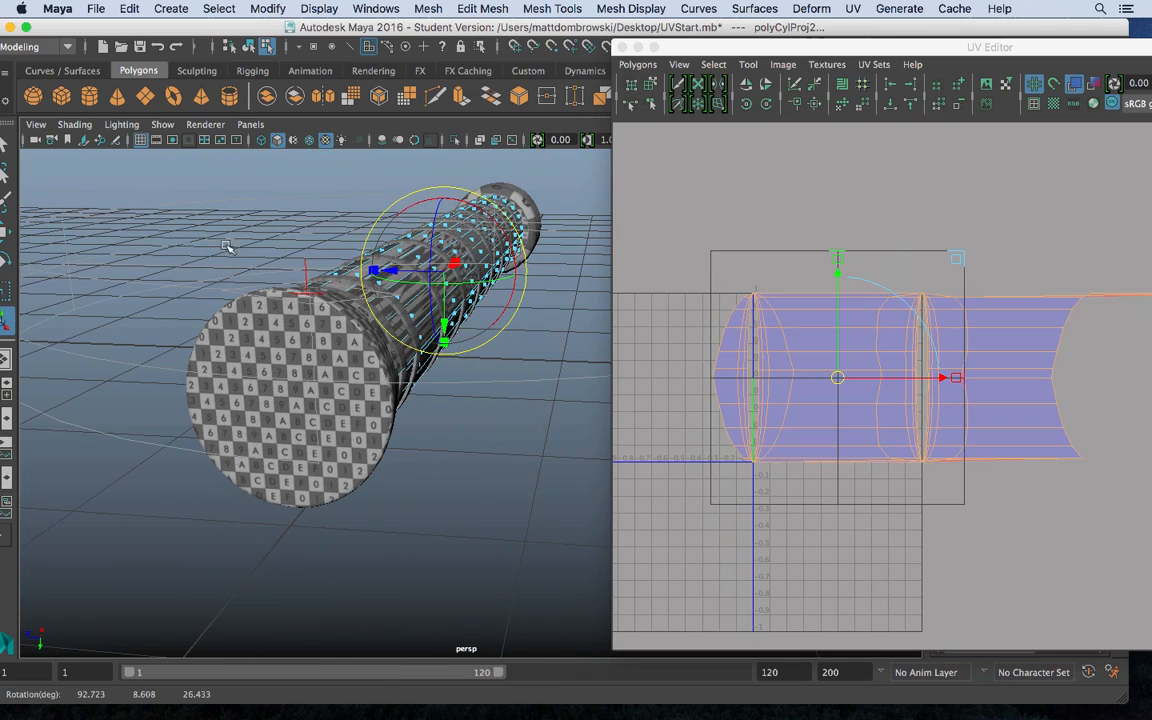
Adjust the height of the cylindrical projection around the inner handle and inspect its placement
alt+middle_drag(210, 232, 285, 309)
alt+drag(285, 309, 252, 275)
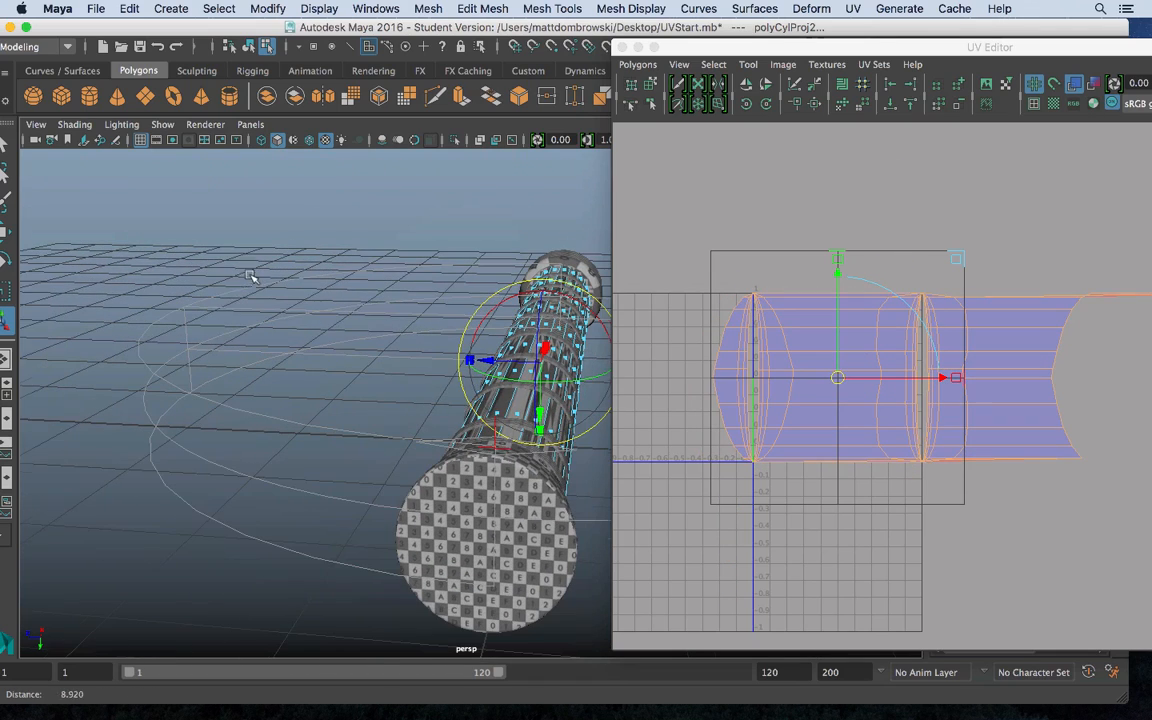
click(498, 437)
drag(201, 312, 193, 234)
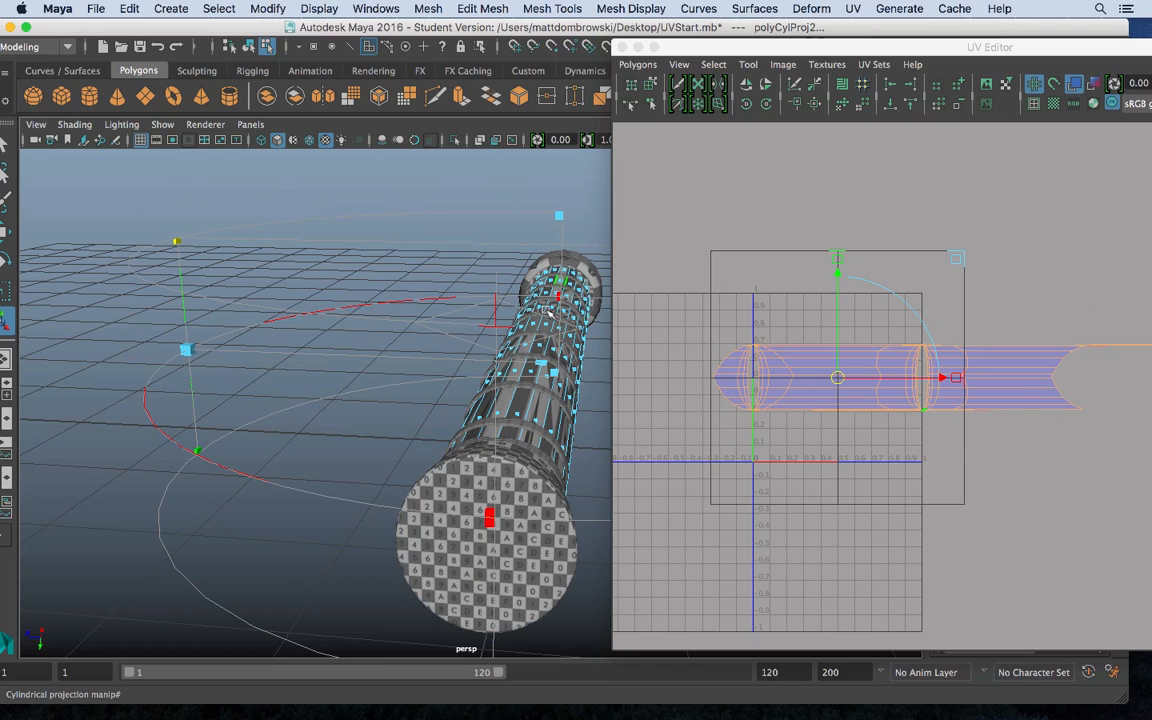
alt+drag(549, 313, 419, 233)
alt+drag(482, 325, 398, 310)
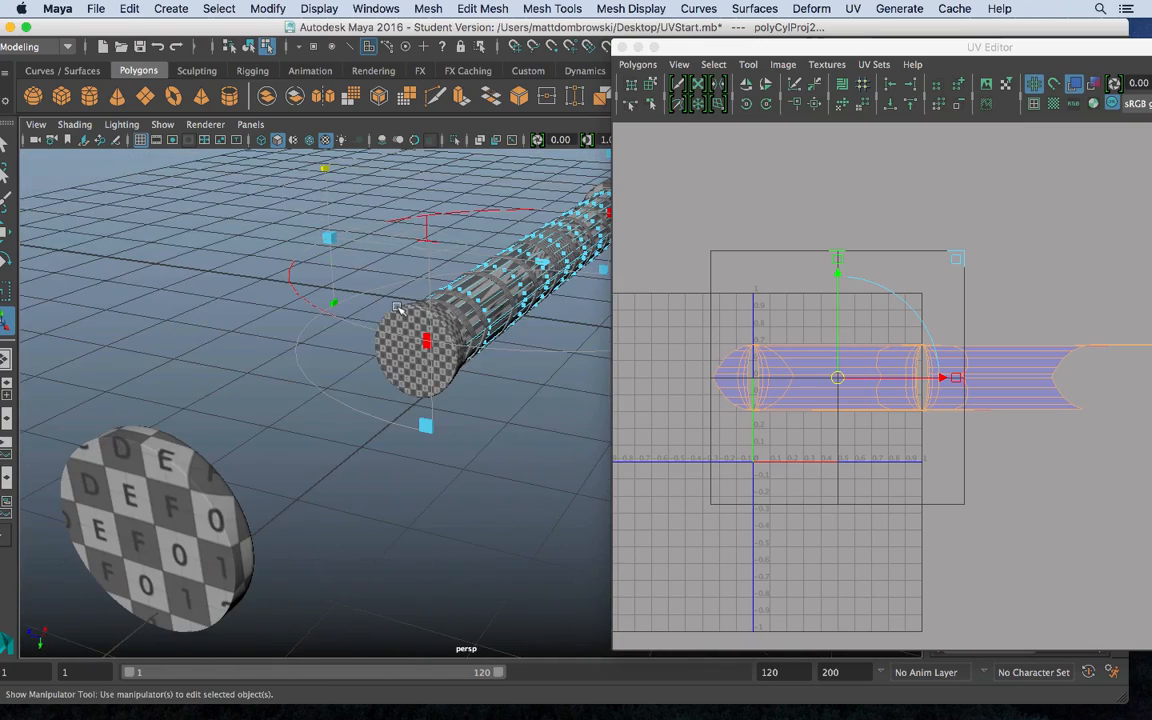
Try rotating the cylindrical projection about 109° around its X axis, and undo the rotation
click(426, 226)
alt+middle_drag(475, 228, 380, 280)
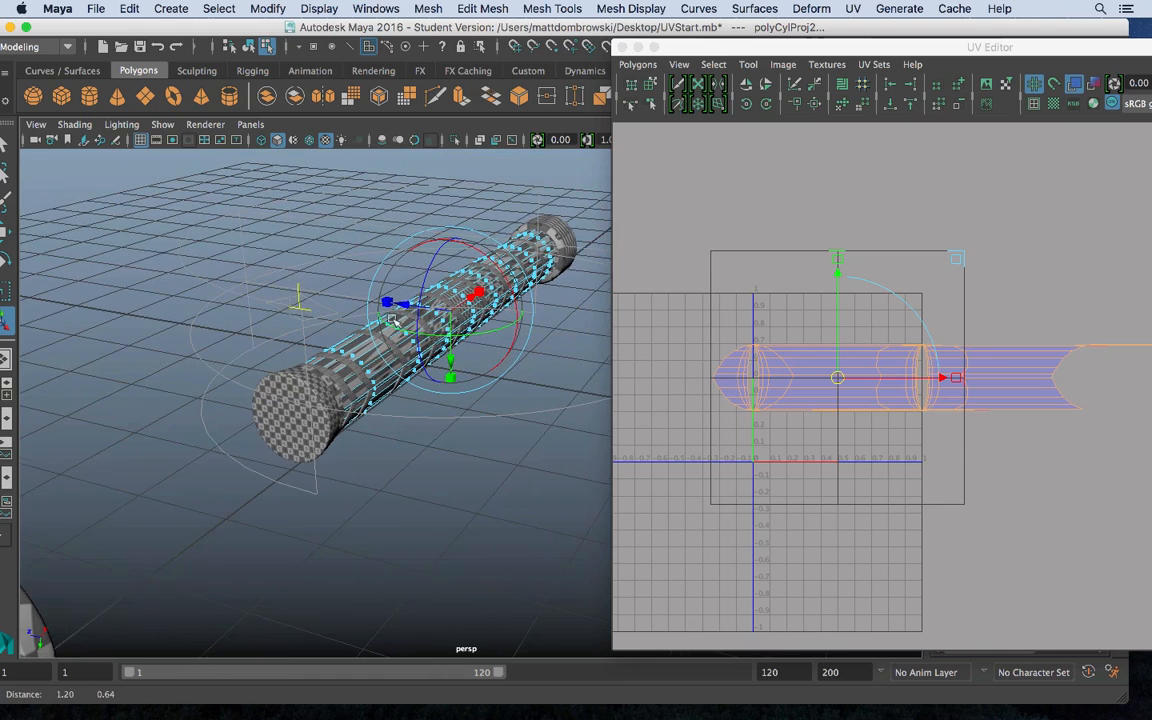
click(484, 253)
drag(488, 258, 583, 516)
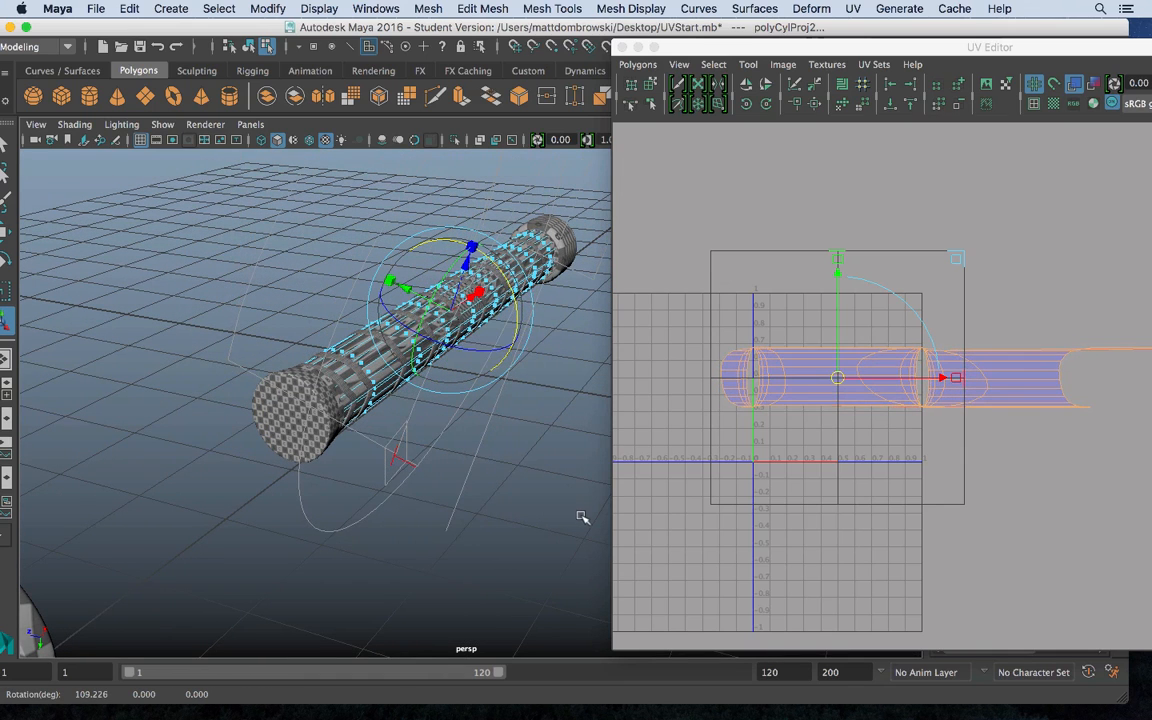
key(super+z)
Try a spherical UV projection on the inner handle, undo its manipulator adjustment, and reselect the handle in object mode
click(853, 8)
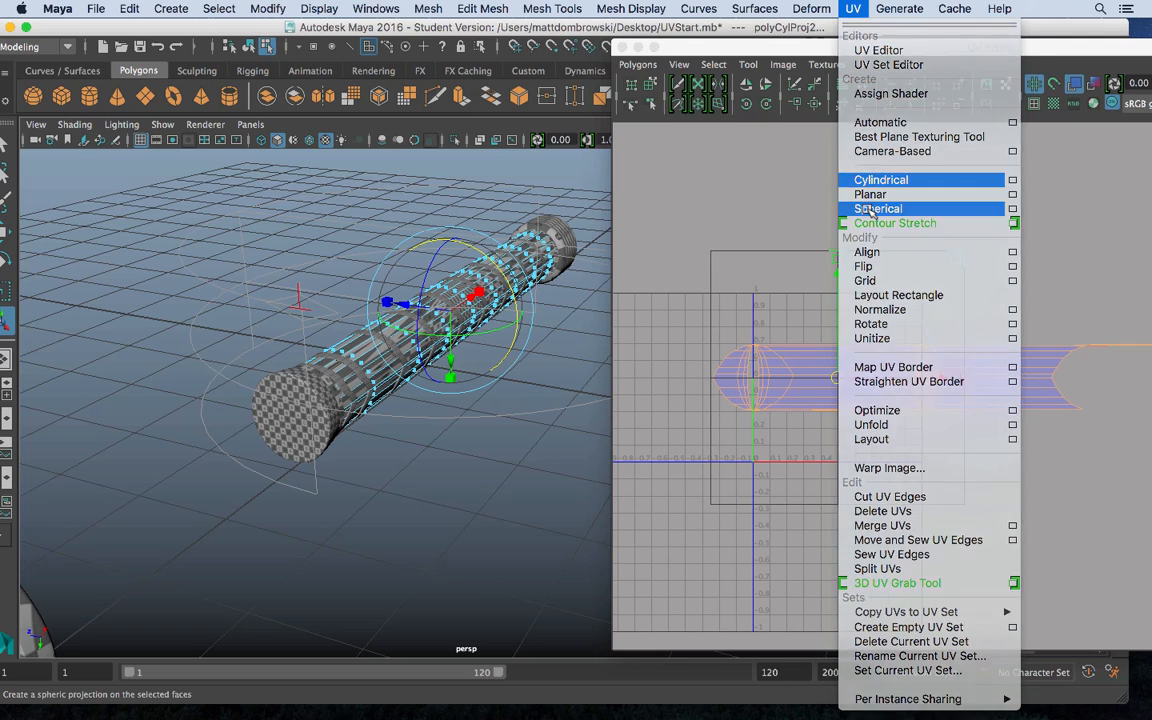
click(870, 210)
alt+drag(547, 283, 343, 263)
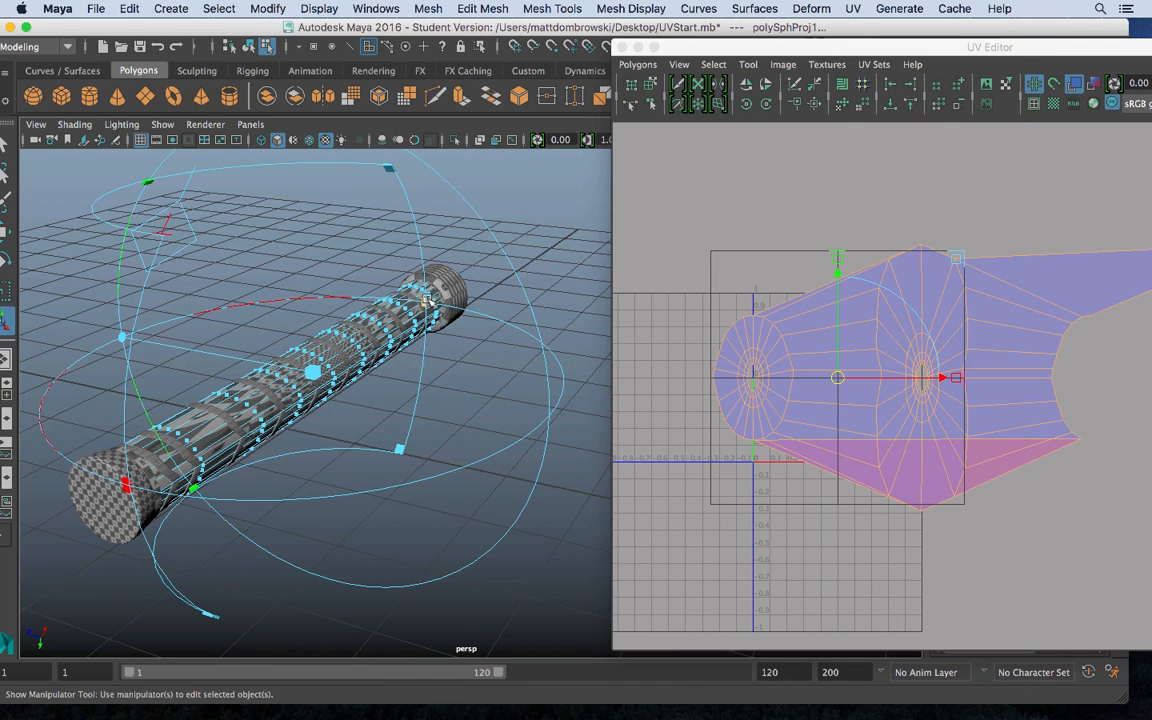
drag(427, 301, 325, 578)
key(super+z)
right_drag(358, 318, 439, 221)
click(393, 334)
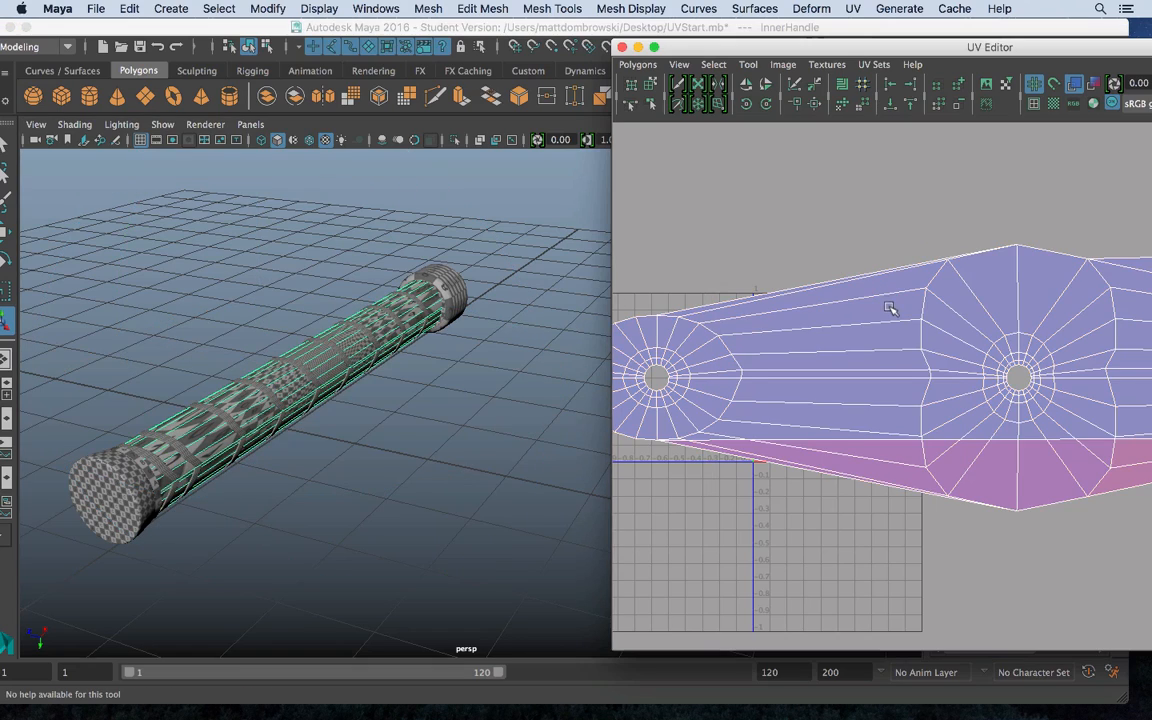
Apply automatic UV mapping to the inner handle
alt+middle_drag(892, 311, 872, 332)
alt+drag(329, 337, 303, 329)
alt+right_drag(303, 329, 395, 342)
alt+drag(393, 342, 363, 265)
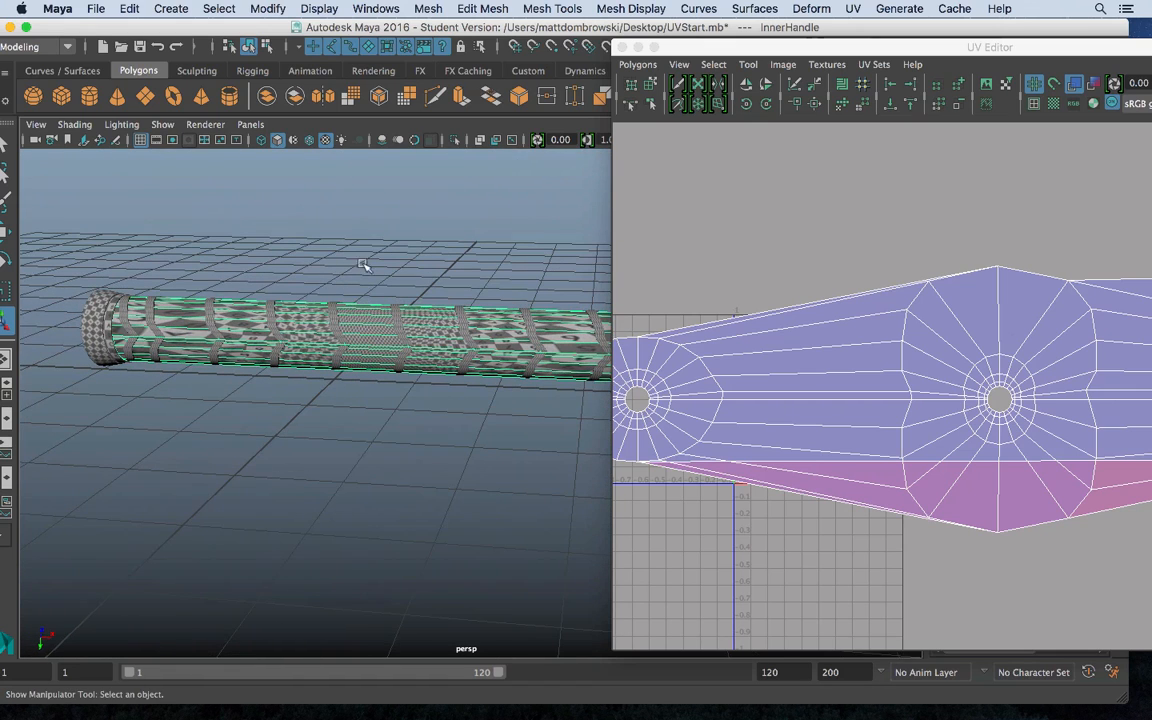
click(852, 8)
click(893, 121)
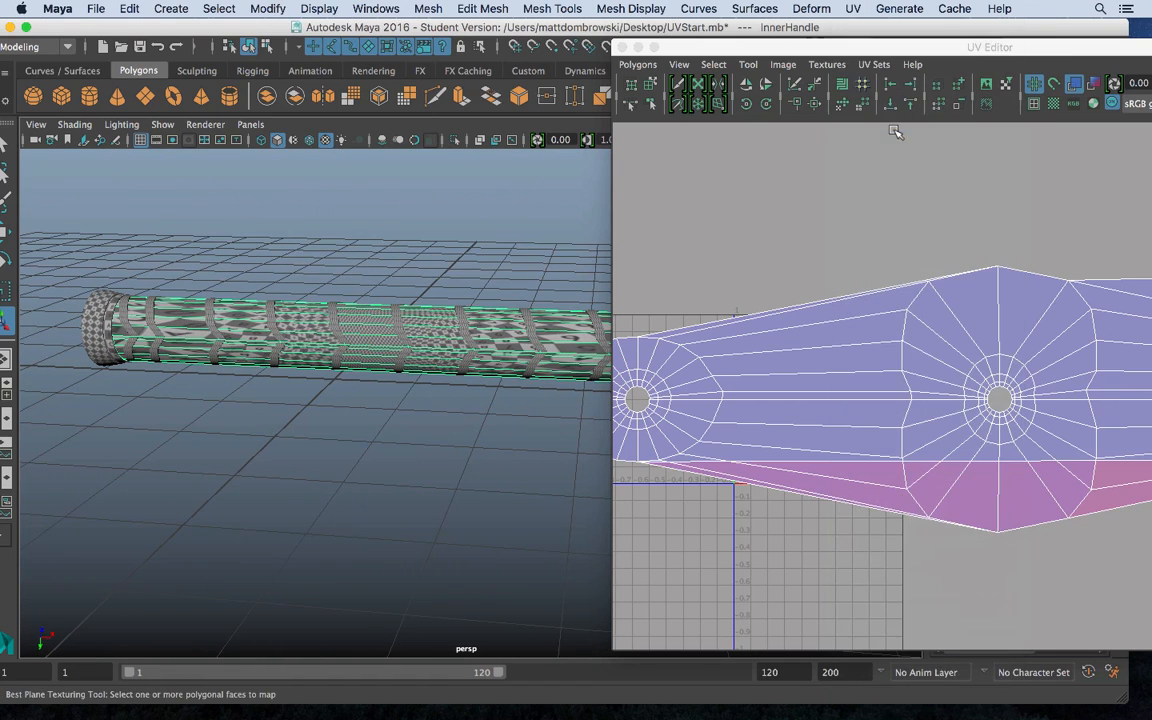
click(853, 8)
click(887, 121)
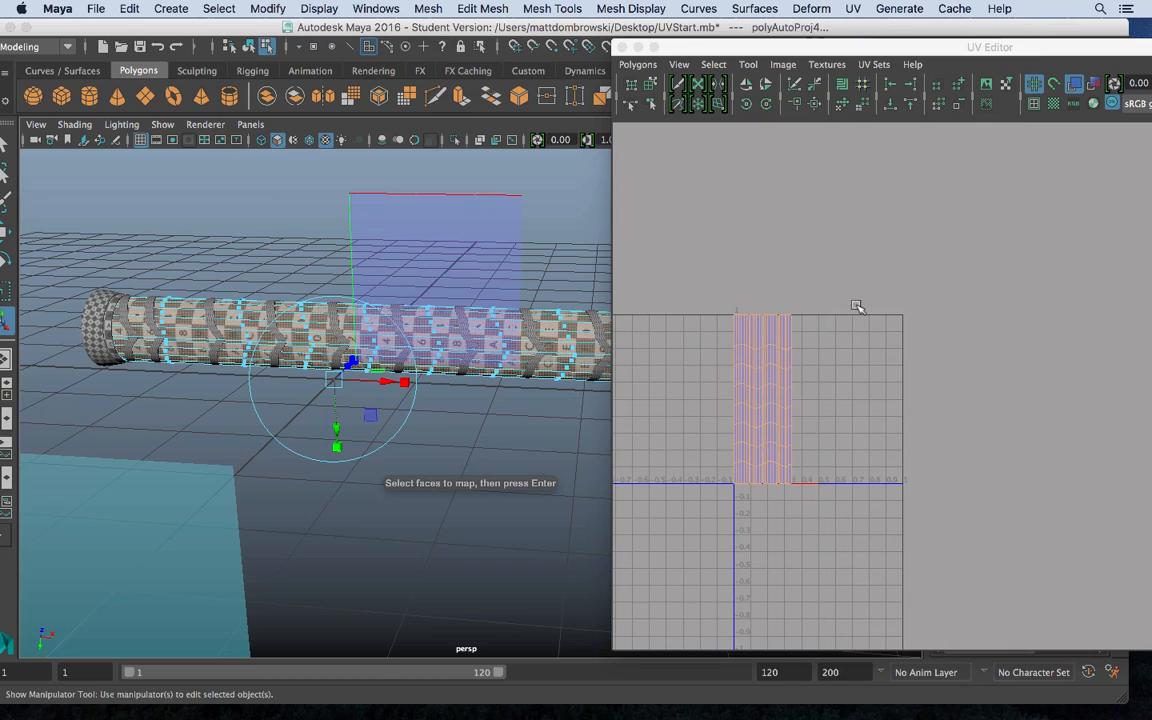
Select a border edge between the inner handle's strip shells and move and sew it to join them
alt+middle_drag(769, 379, 836, 360)
alt+right_drag(836, 360, 1147, 547)
alt+middle_drag(812, 413, 976, 450)
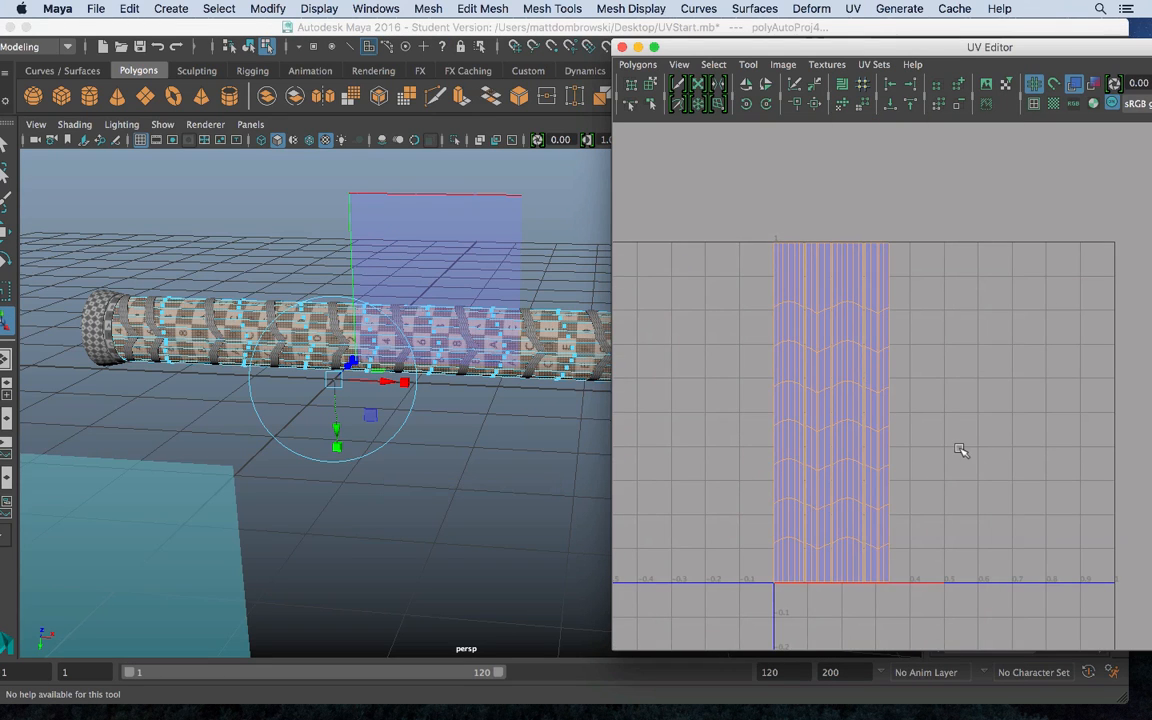
alt+middle_drag(879, 360, 874, 355)
alt+right_drag(874, 355, 1000, 475)
alt+middle_drag(822, 371, 932, 481)
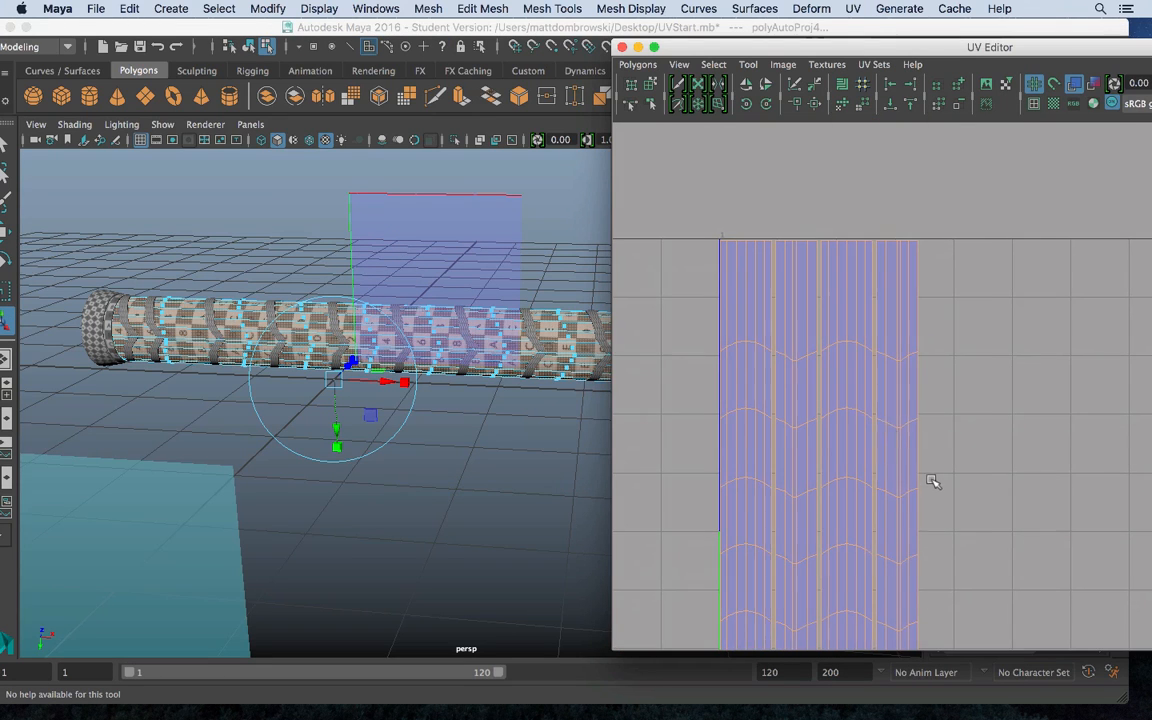
right_drag(765, 262, 769, 230)
click(771, 262)
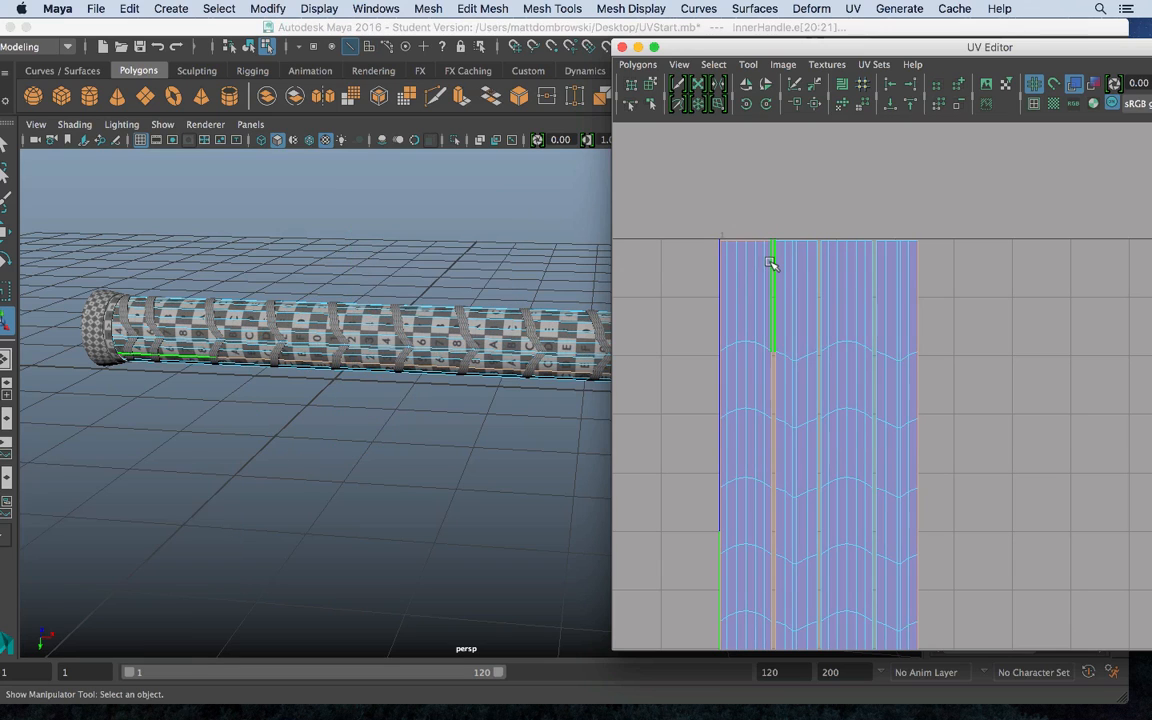
shift+right_drag(828, 173, 826, 142)
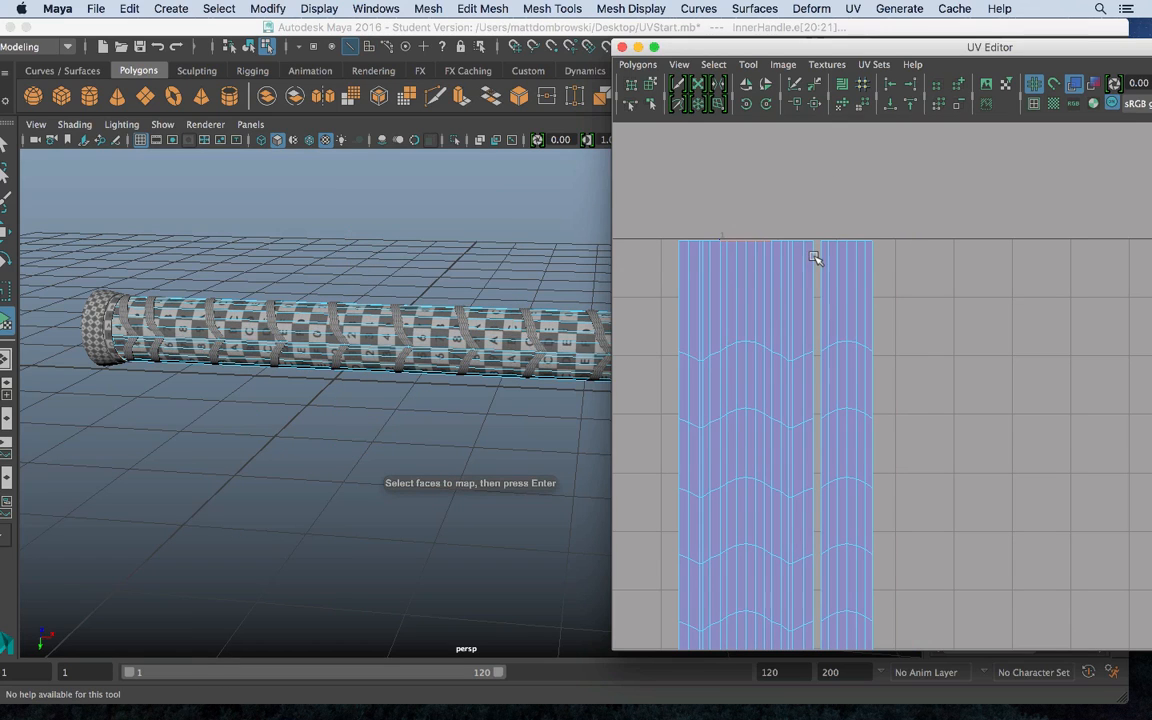
mouse_move(905, 289)
alt+middle_down()
mouse_move(859, 289)
mouse_move(912, 272)
alt+middle_up()
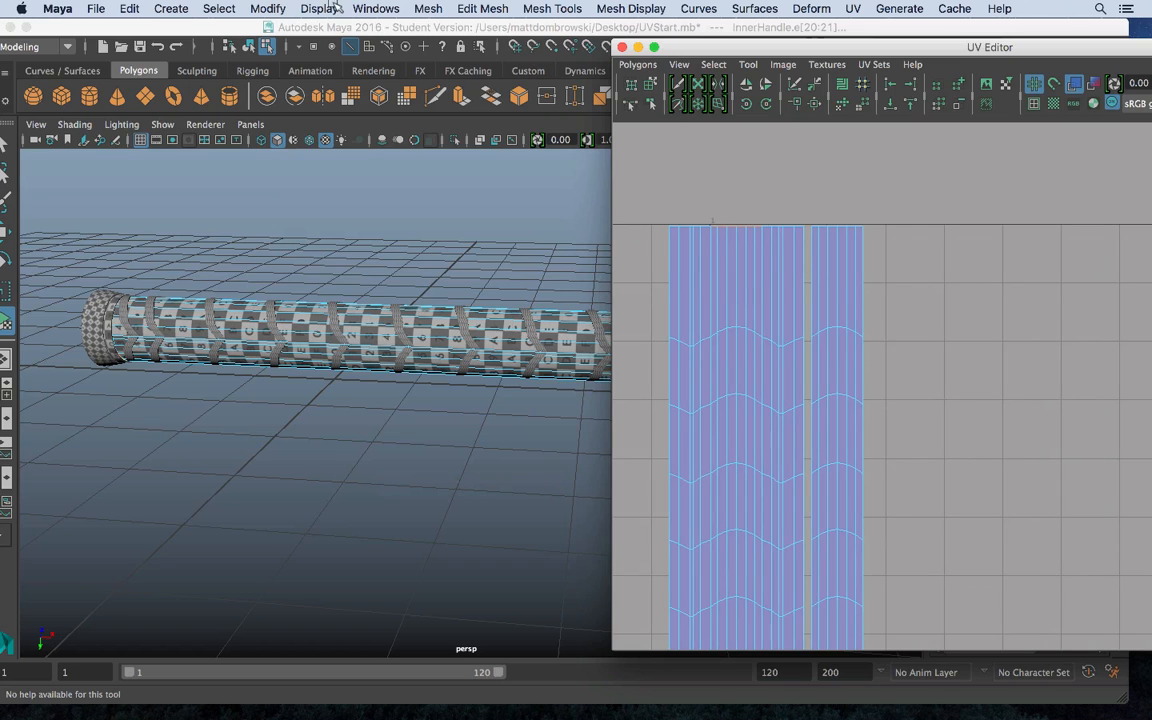
Save the scene under the new file name UVStart1.mb
click(90, 7)
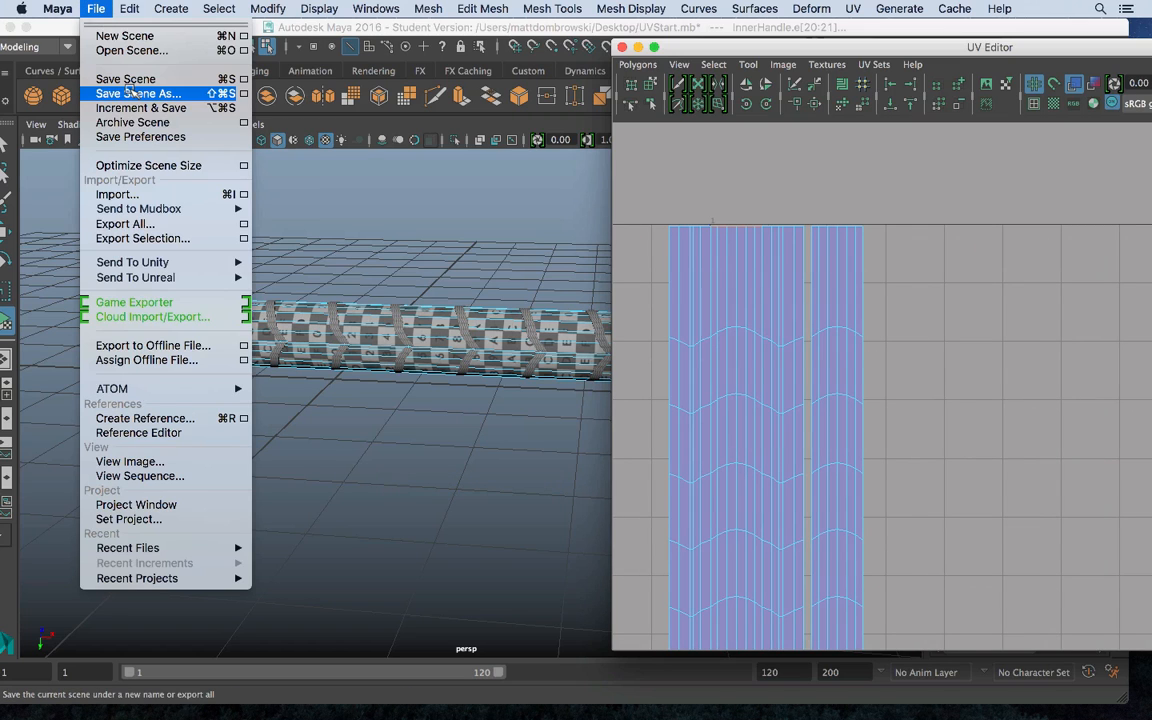
click(131, 92)
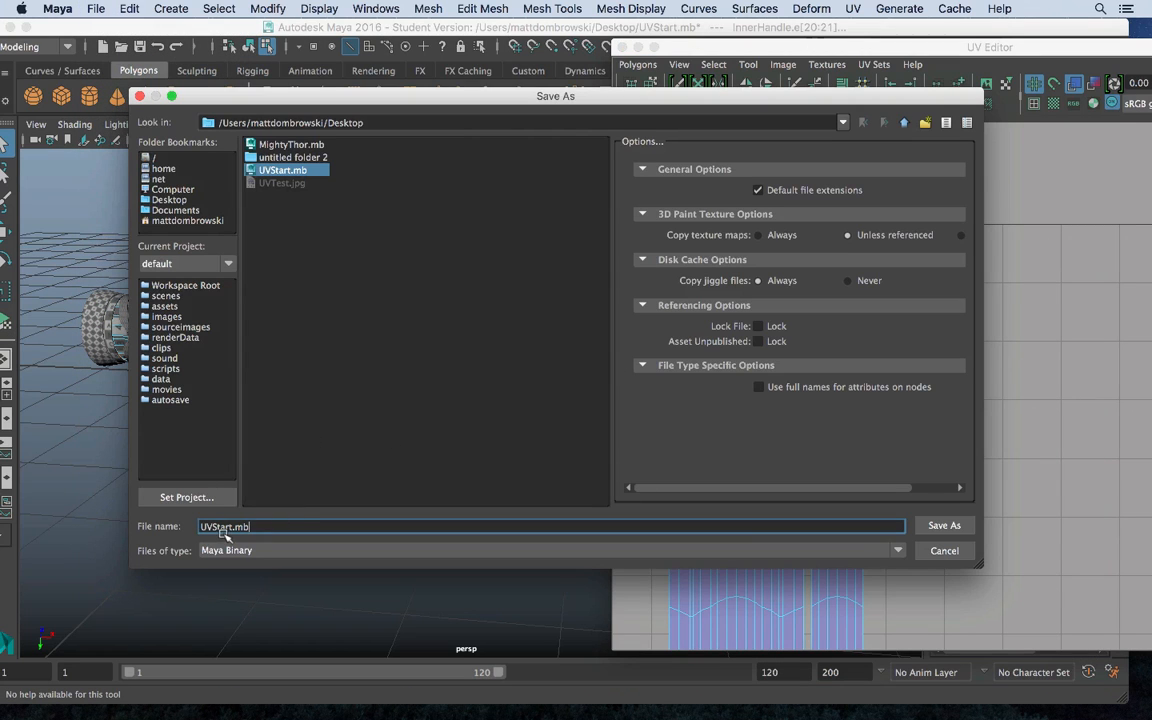
click(950, 528)
click(536, 401)
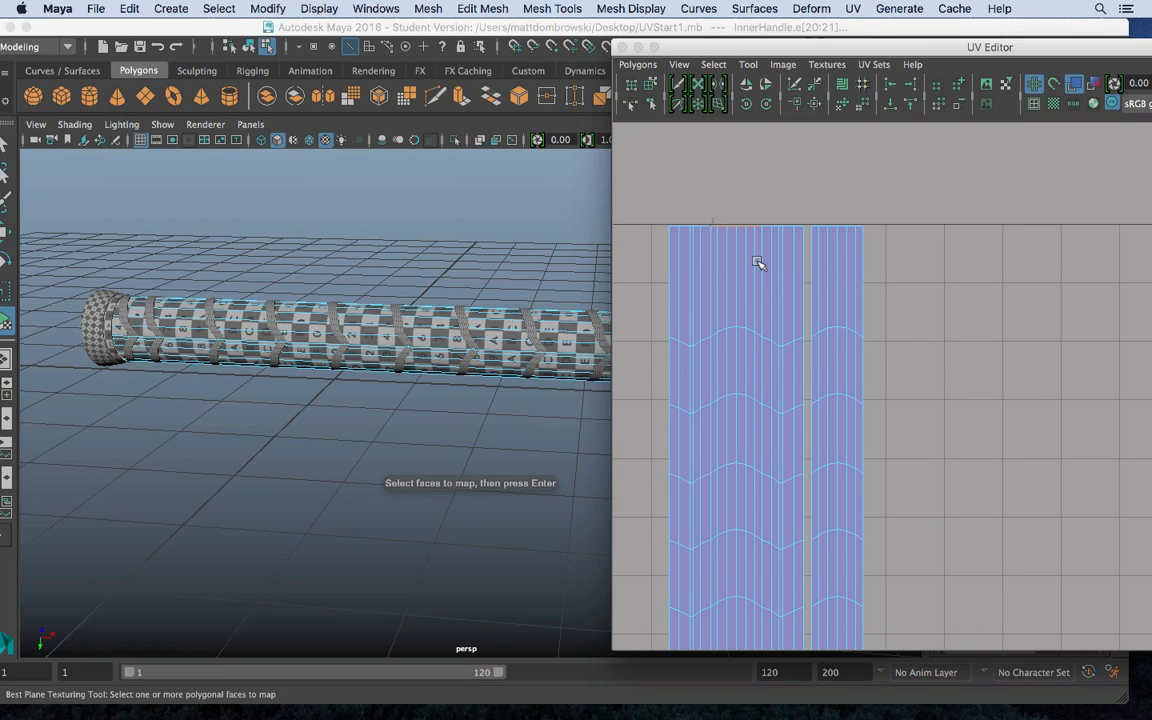
Select the border edges along the full outer side of the handle's wide UV strip and move and sew them to the narrow strip
drag(748, 48, 632, 28)
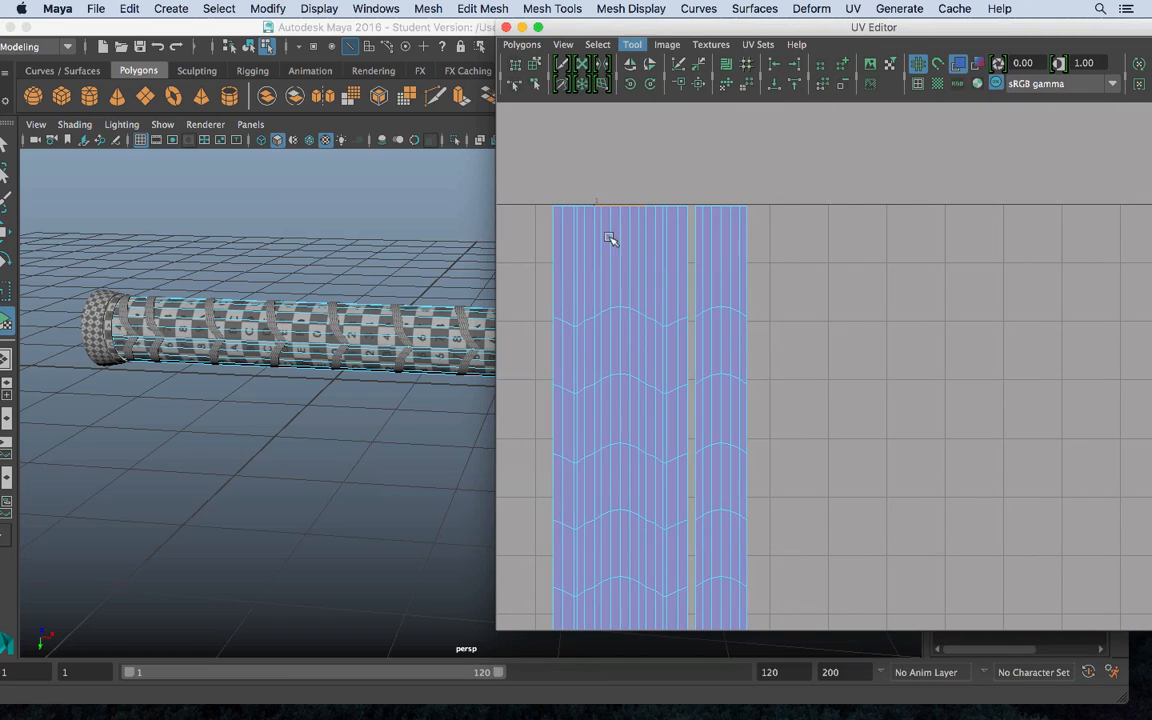
right_drag(555, 237, 551, 176)
key(w)
click(555, 237)
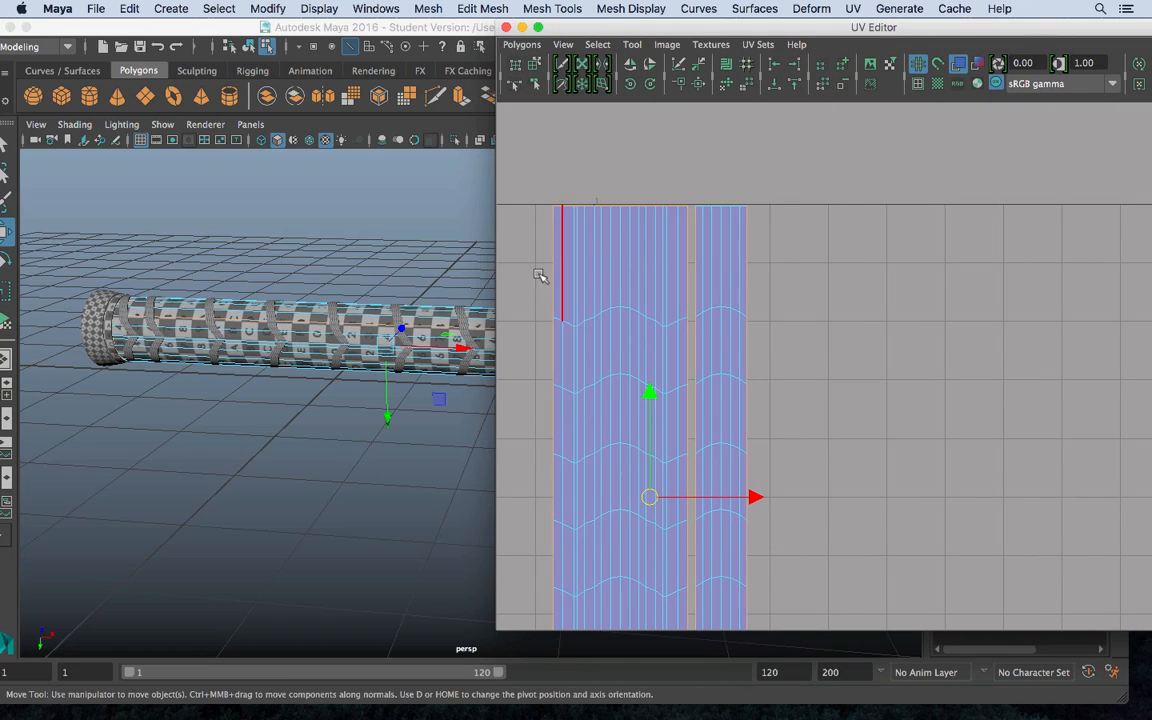
click(558, 282)
alt+middle_drag(576, 309, 718, 176)
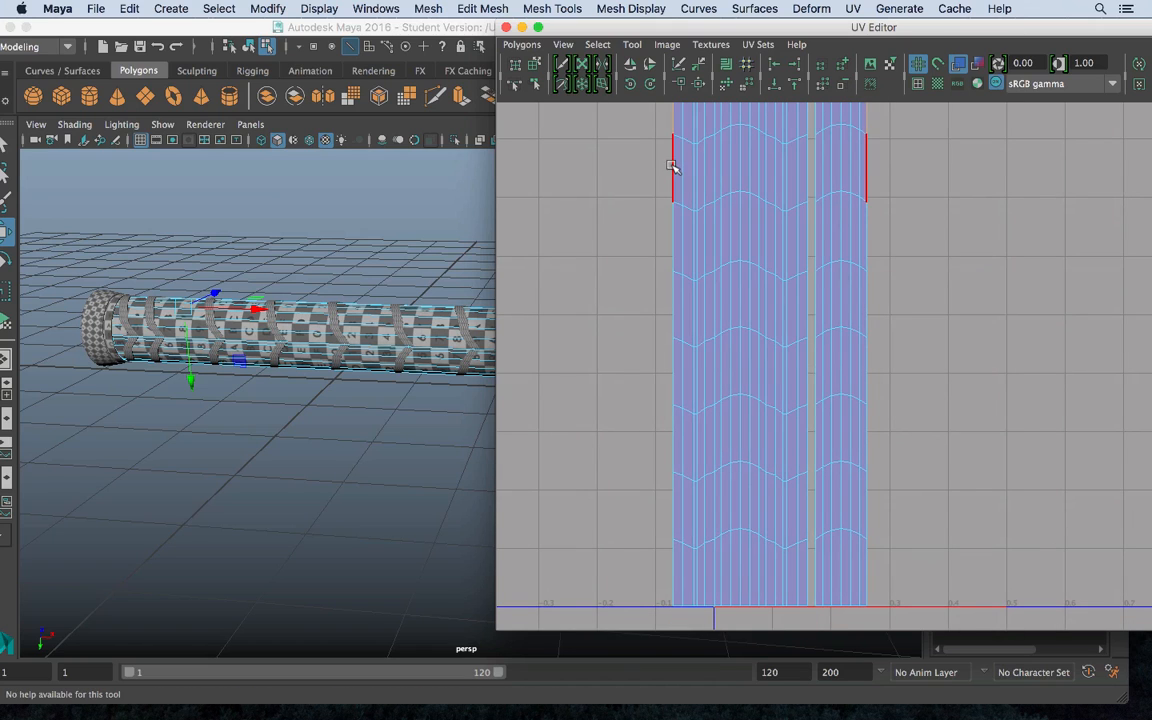
click(672, 167)
click(676, 303)
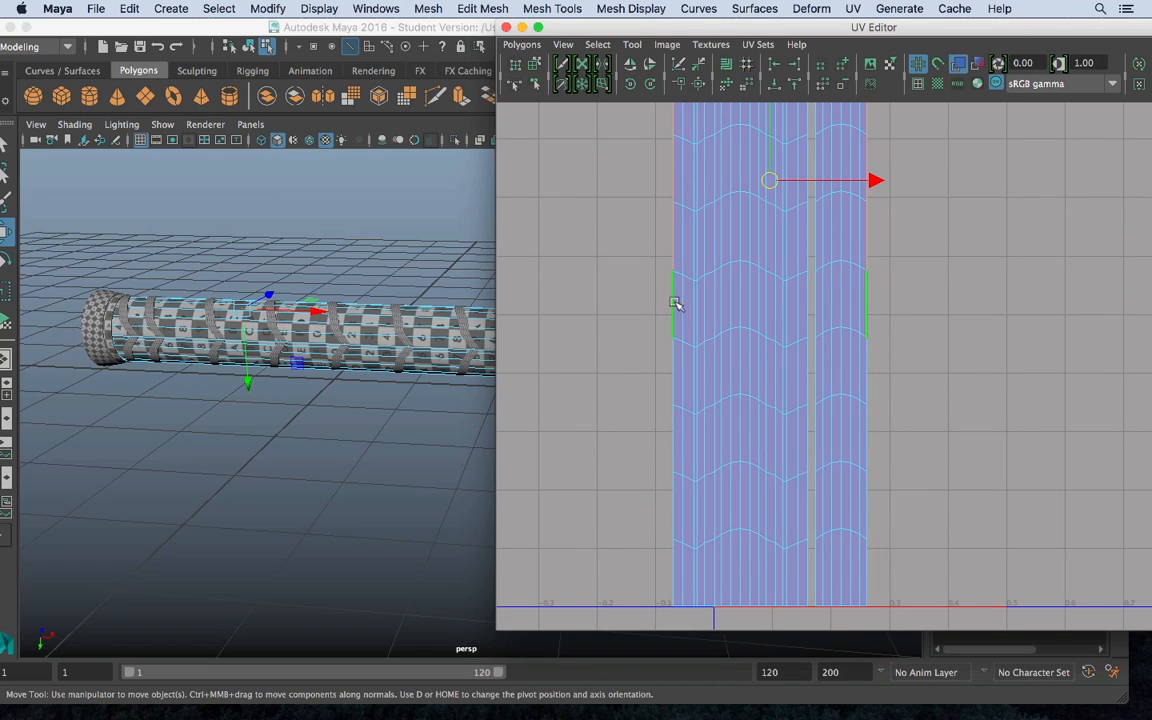
click(677, 370)
click(678, 450)
alt+middle_drag(705, 421, 726, 285)
click(697, 360)
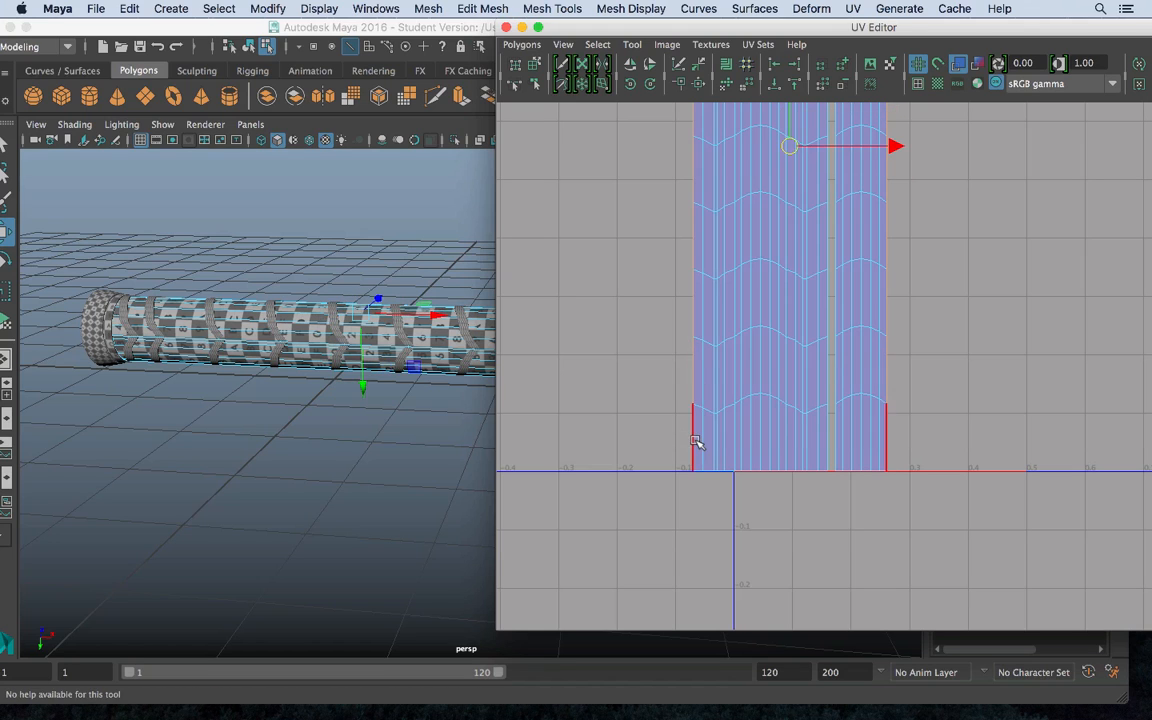
click(699, 442)
shift+right_drag(649, 414, 648, 337)
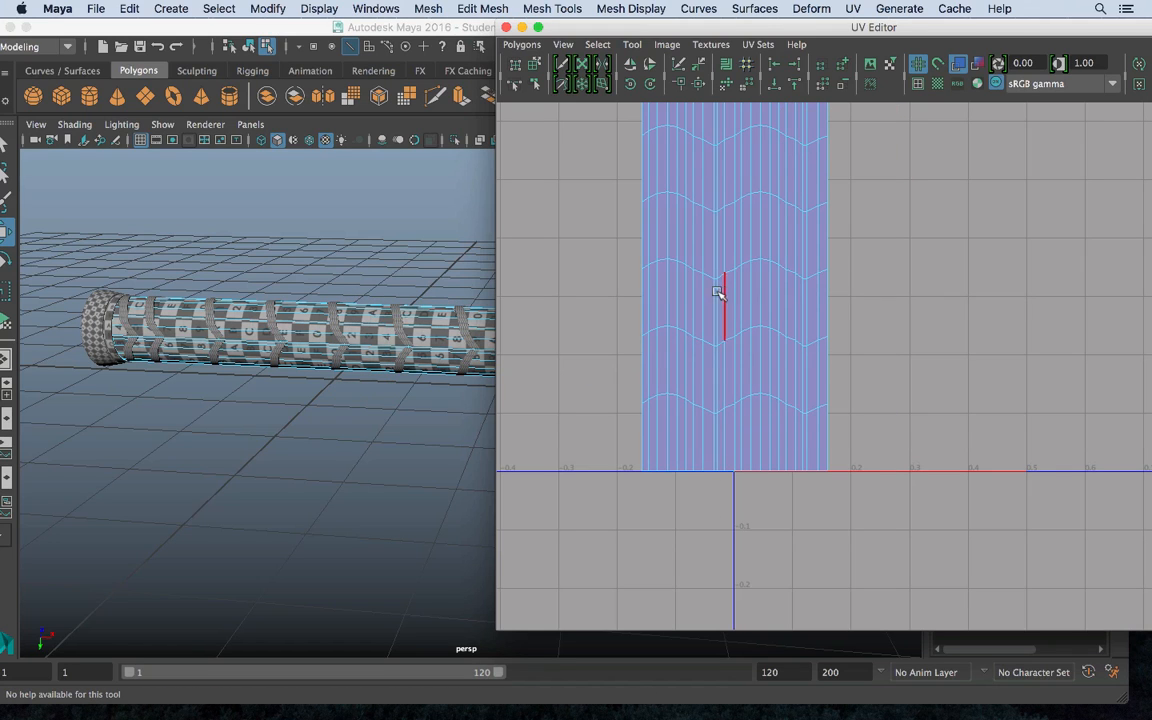
right_drag(707, 174, 766, 154)
right_drag(322, 242, 370, 217)
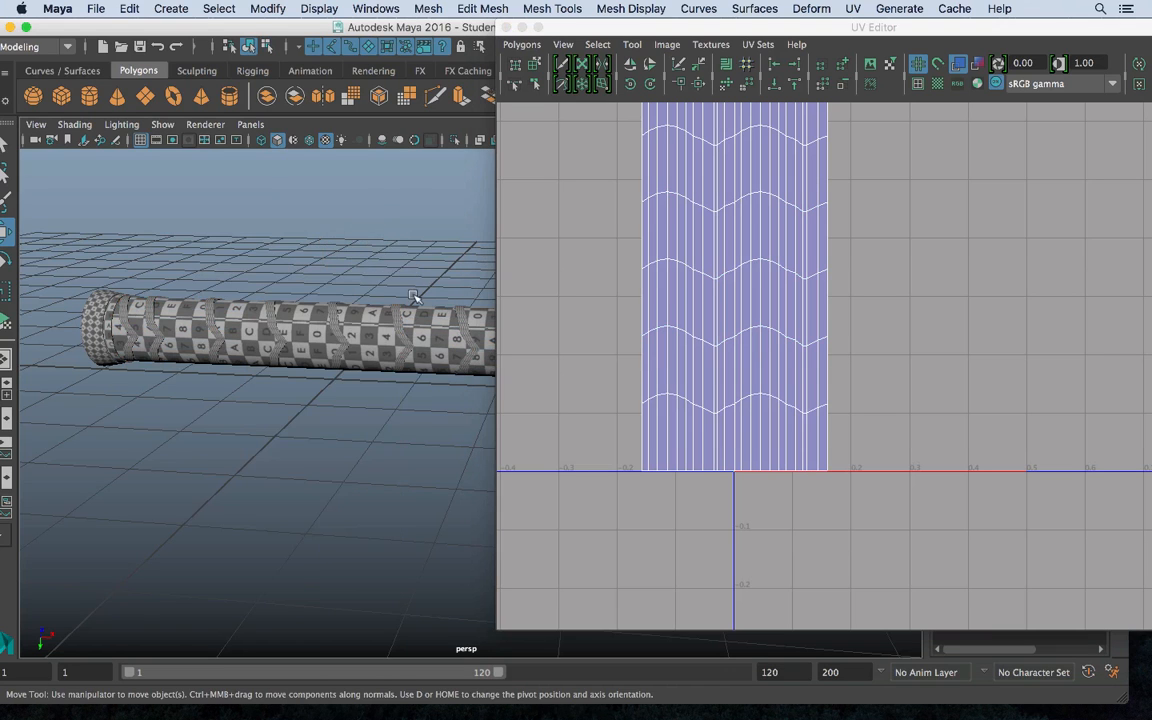
alt+drag(417, 301, 154, 226)
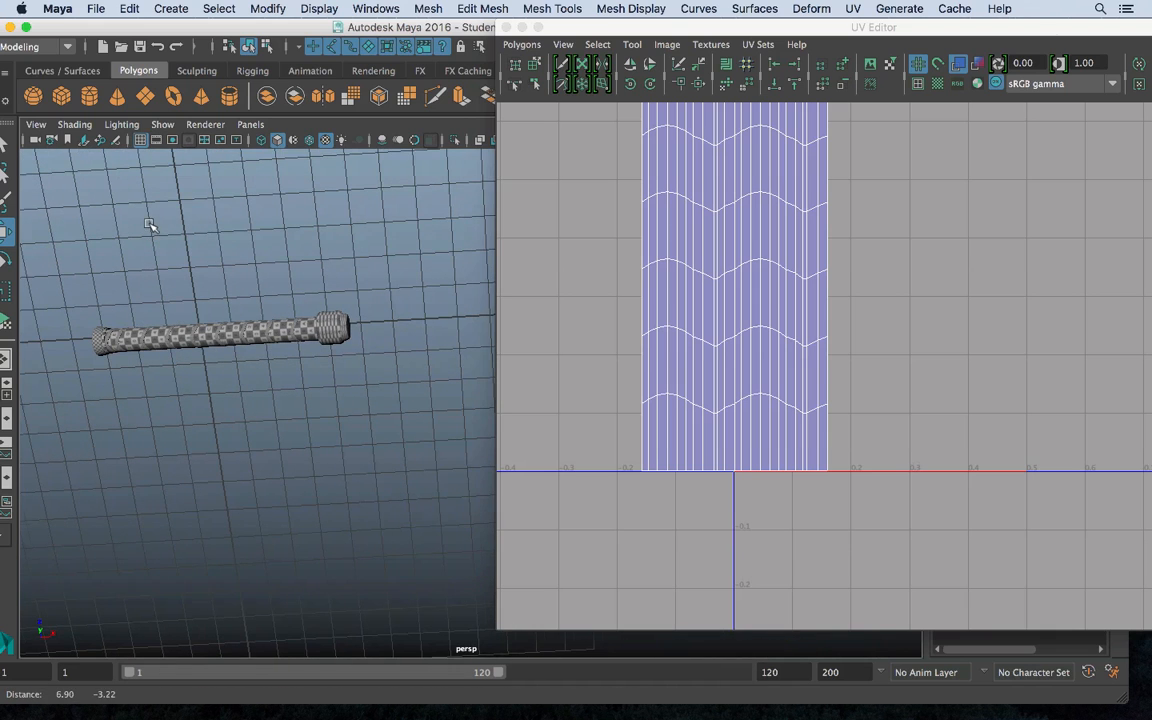
click(738, 280)
right_drag(738, 280, 670, 255)
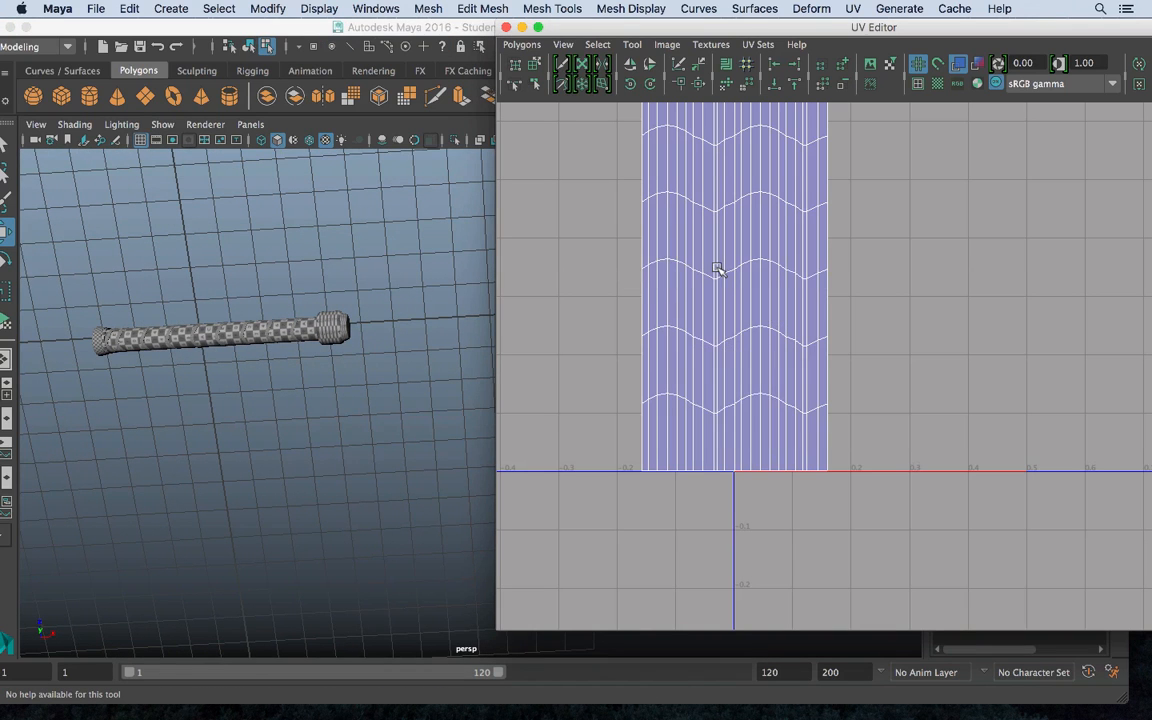
scroll(825, 303, down, 5)
right_drag(833, 271, 800, 255)
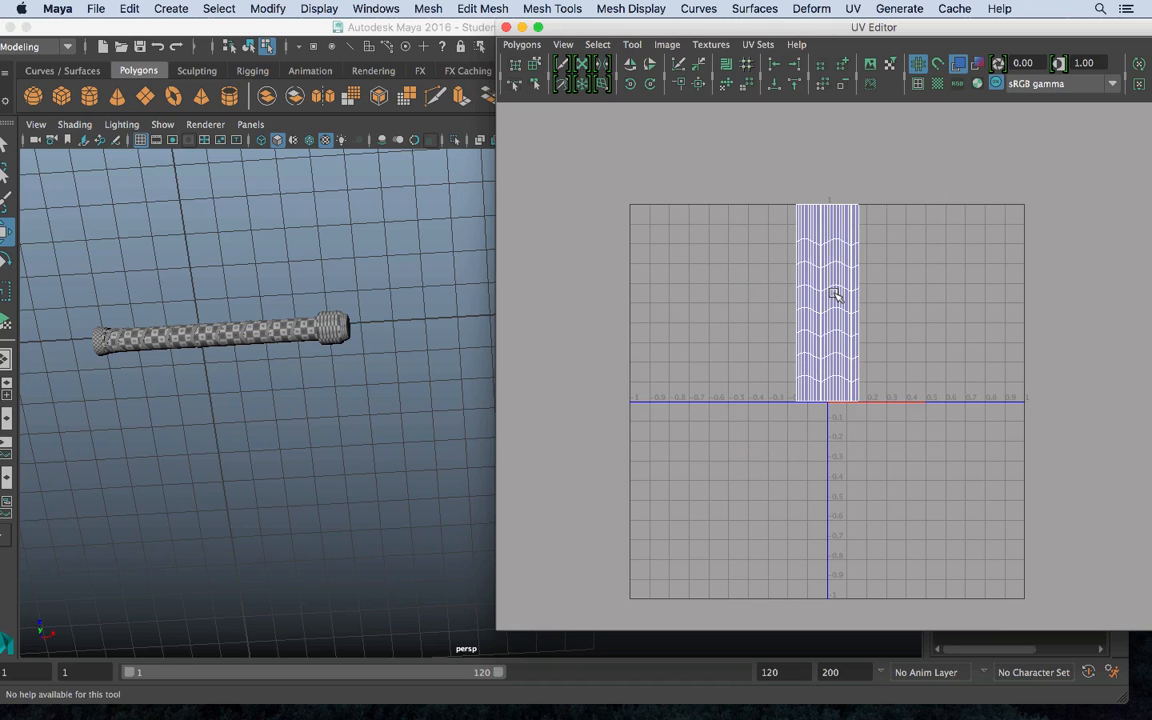
right_drag(823, 264, 815, 250)
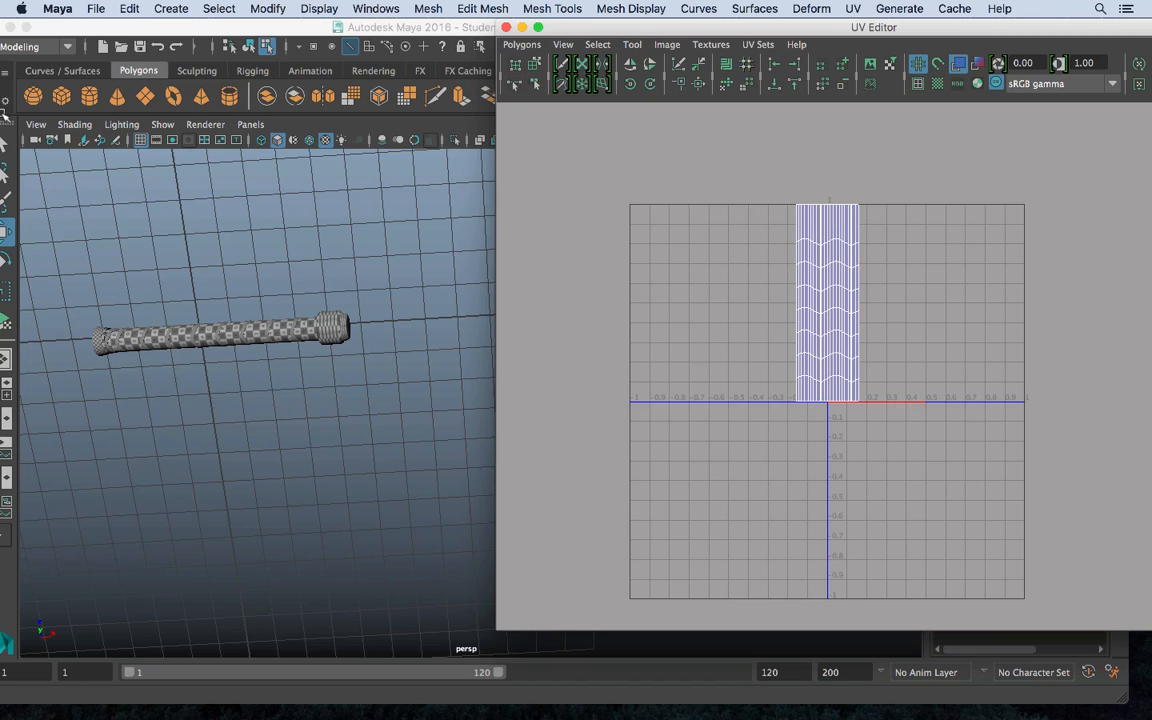
click(7, 143)
click(812, 270)
right_drag(812, 270, 857, 291)
right_drag(818, 236, 872, 228)
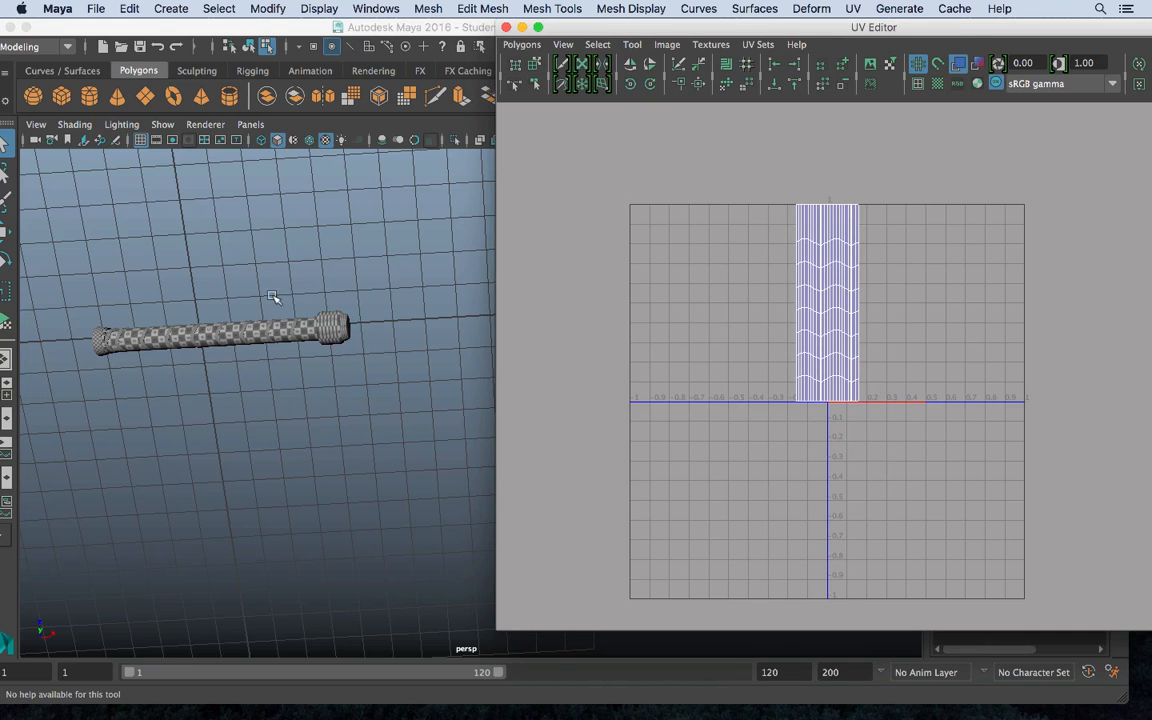
Select the inner handle's whole UV shell and move it into the negative U, negative V quadrant of the grid
click(258, 325)
right_drag(245, 288, 334, 216)
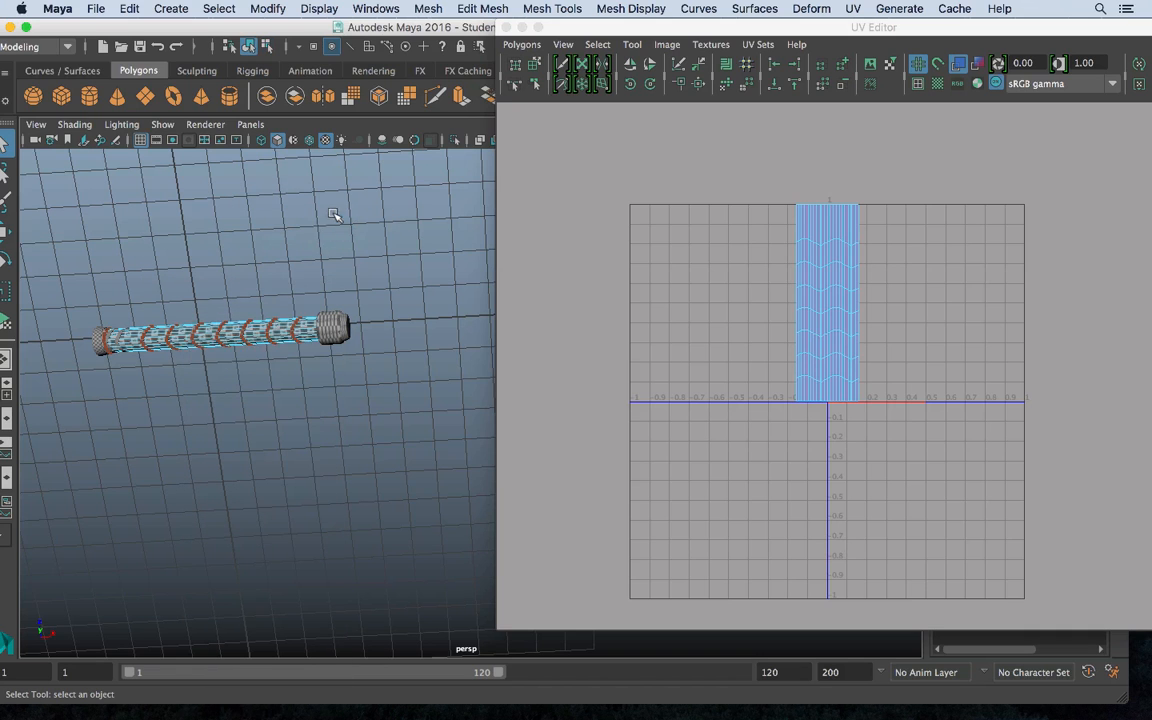
click(265, 332)
right_drag(890, 270, 771, 193)
click(815, 303)
key(w)
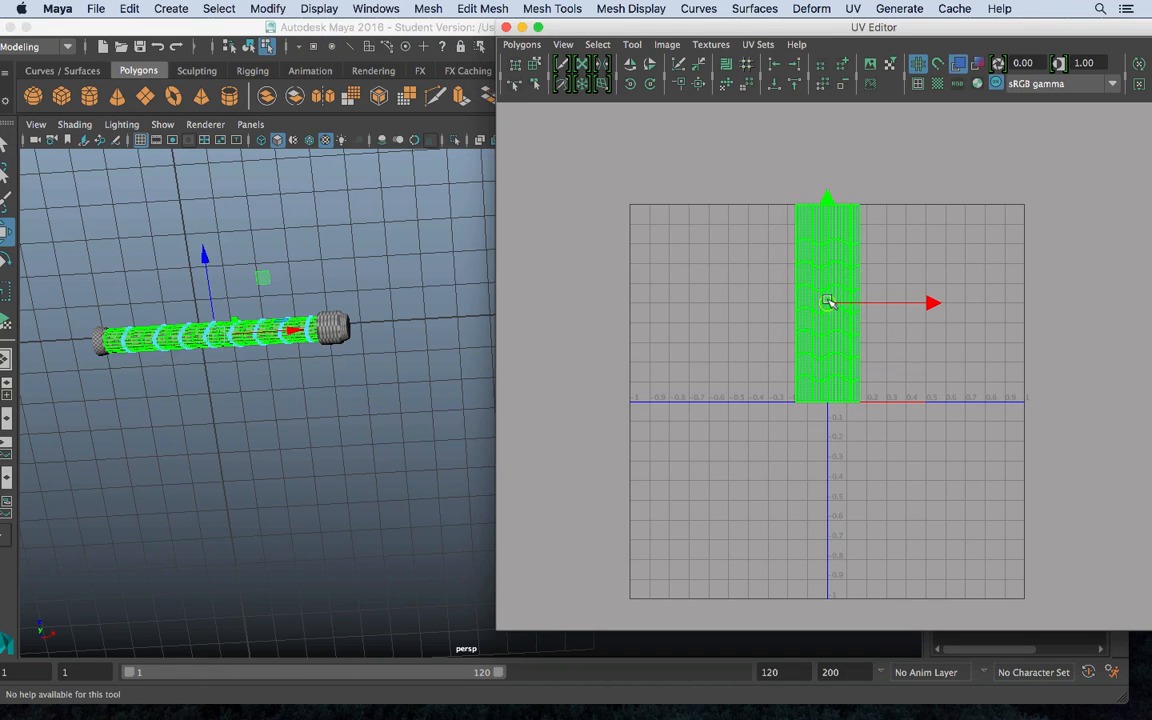
drag(828, 301, 676, 514)
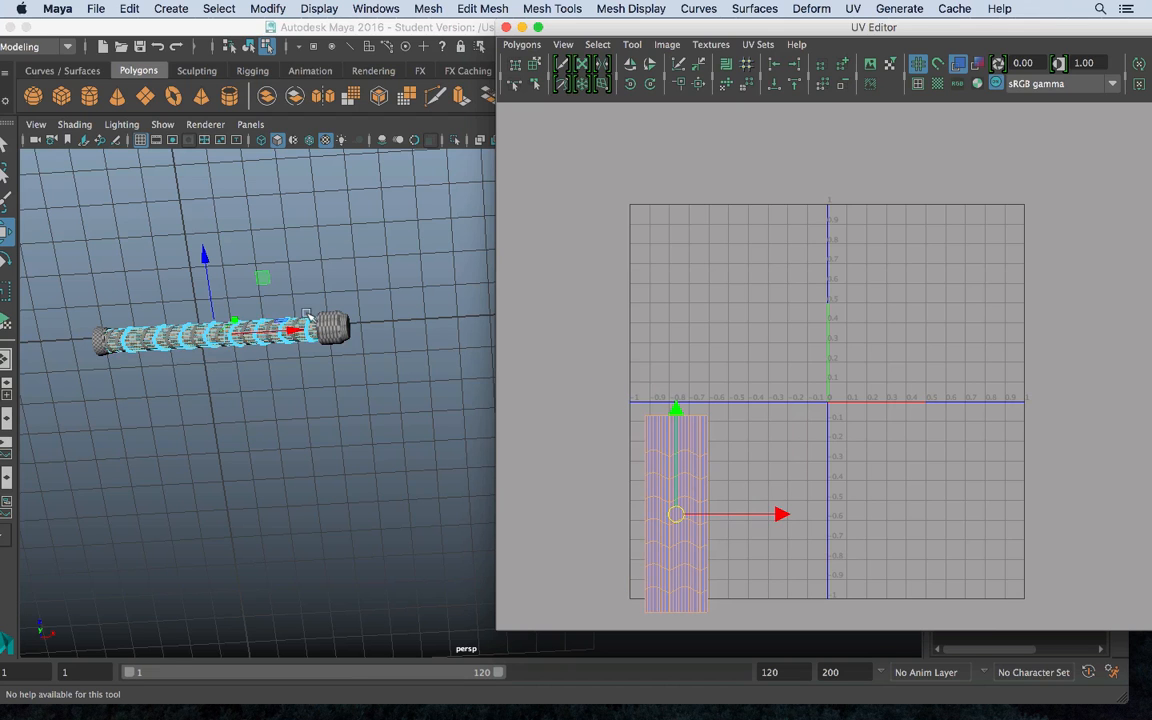
Select the thick collar at the end of the handle in object mode to show its UVs
right_drag(245, 288, 318, 202)
click(365, 350)
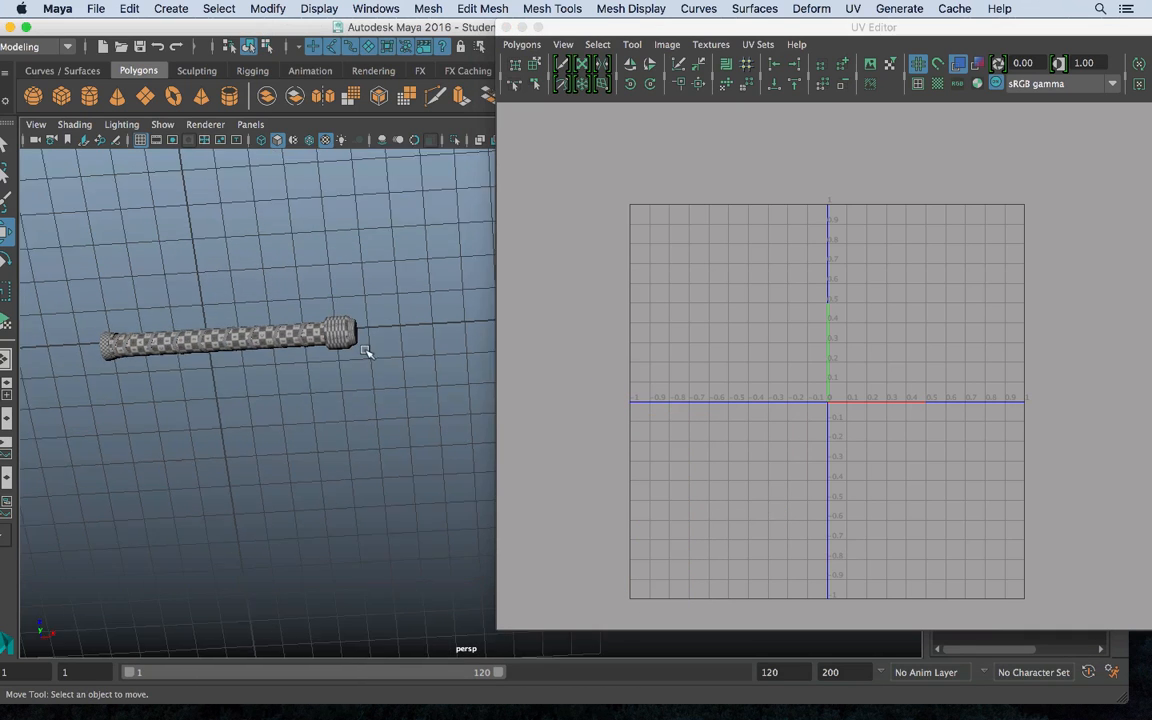
alt+right_drag(365, 350, 755, 650)
alt+middle_drag(237, 283, 337, 309)
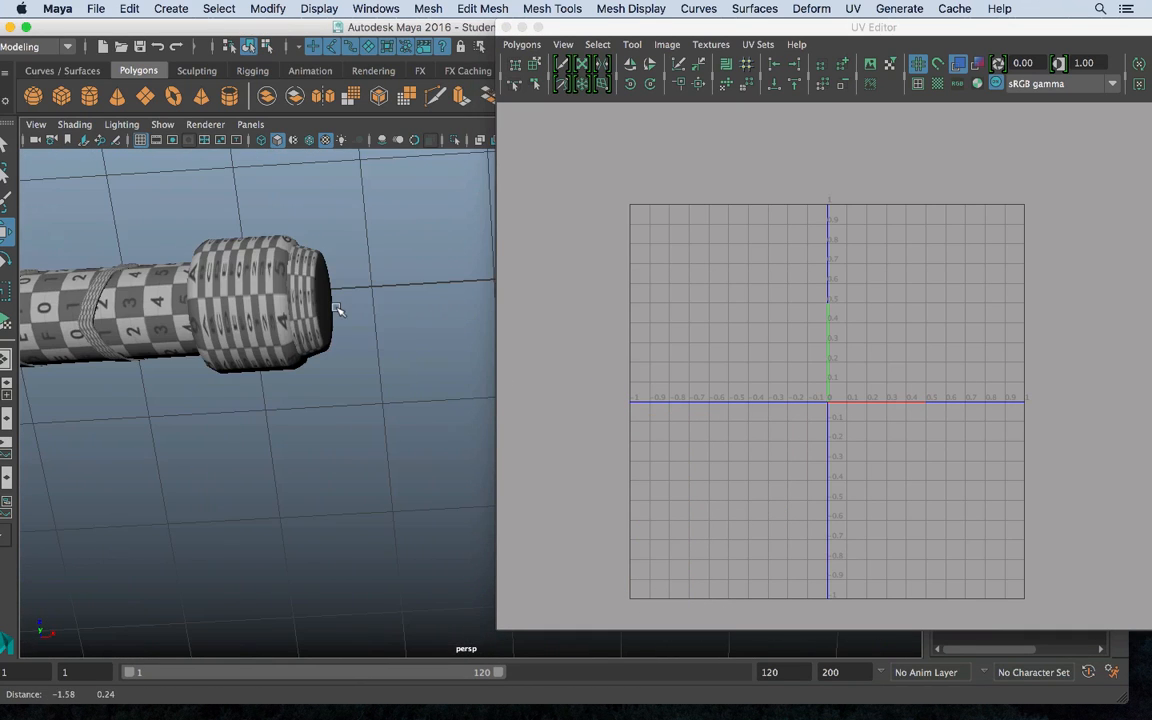
alt+middle_drag(203, 271, 300, 292)
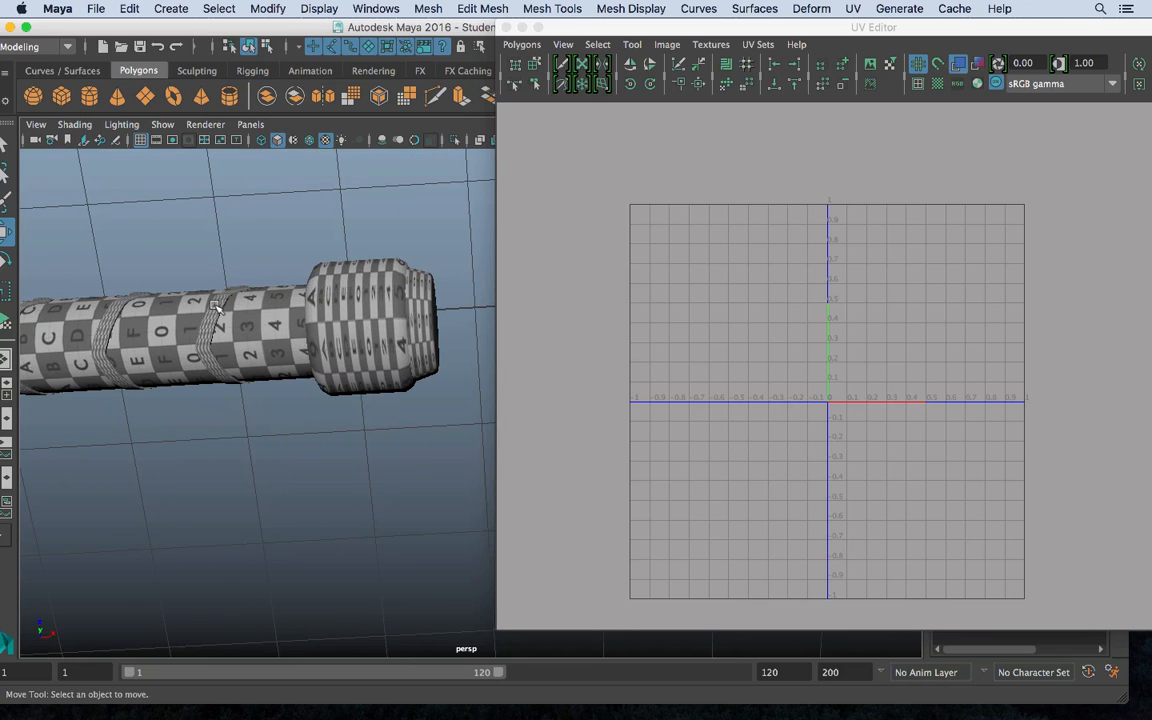
click(374, 311)
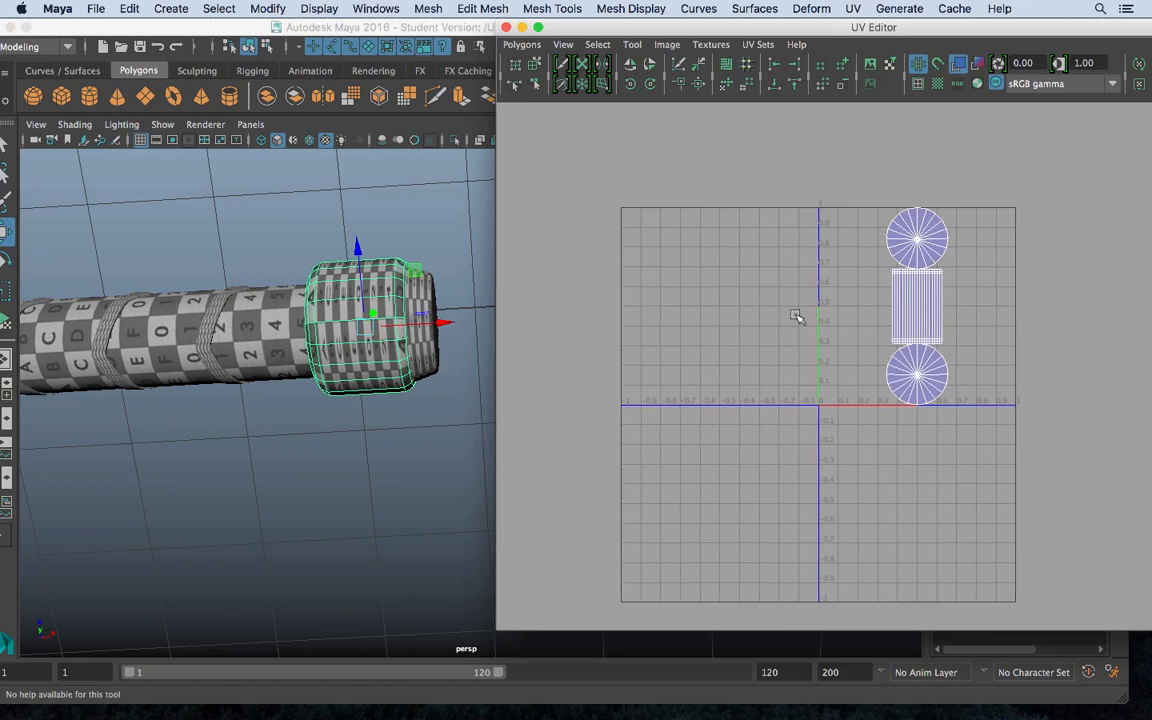
scroll(933, 404, up, 3)
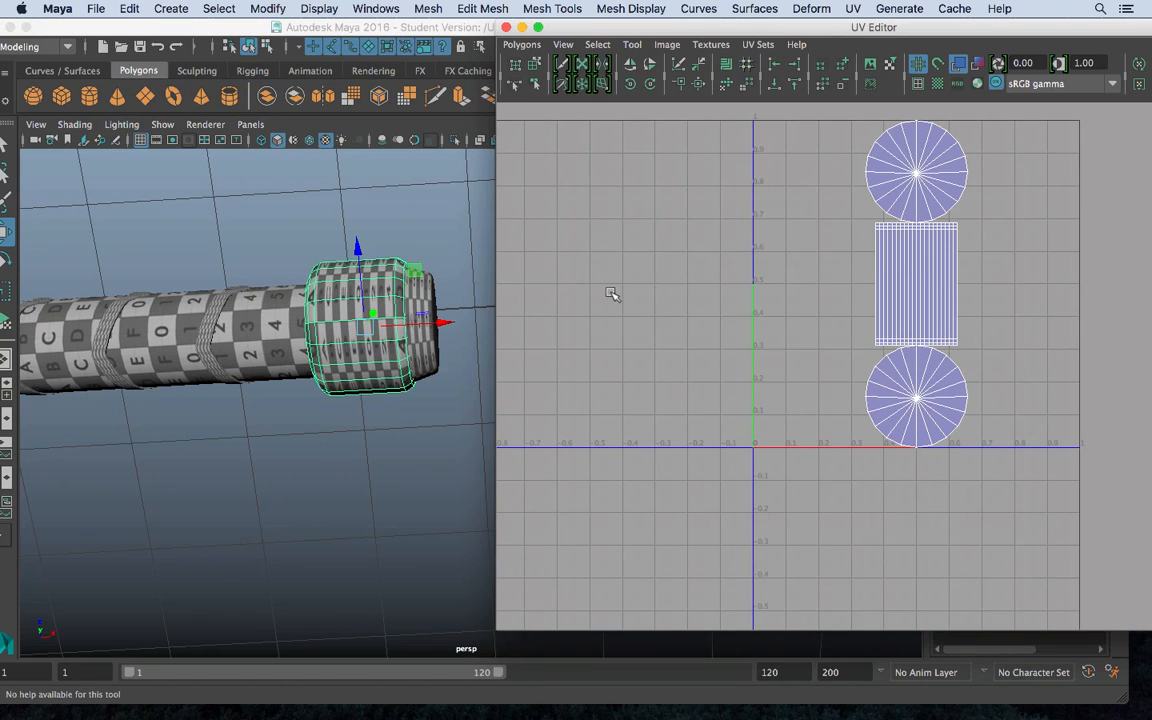
Move the collar's two circular cap shells out of the 0–1 UV space, placing them side by side beyond U 1
right_drag(911, 137, 856, 113)
click(918, 170)
drag(918, 172, 1150, 203)
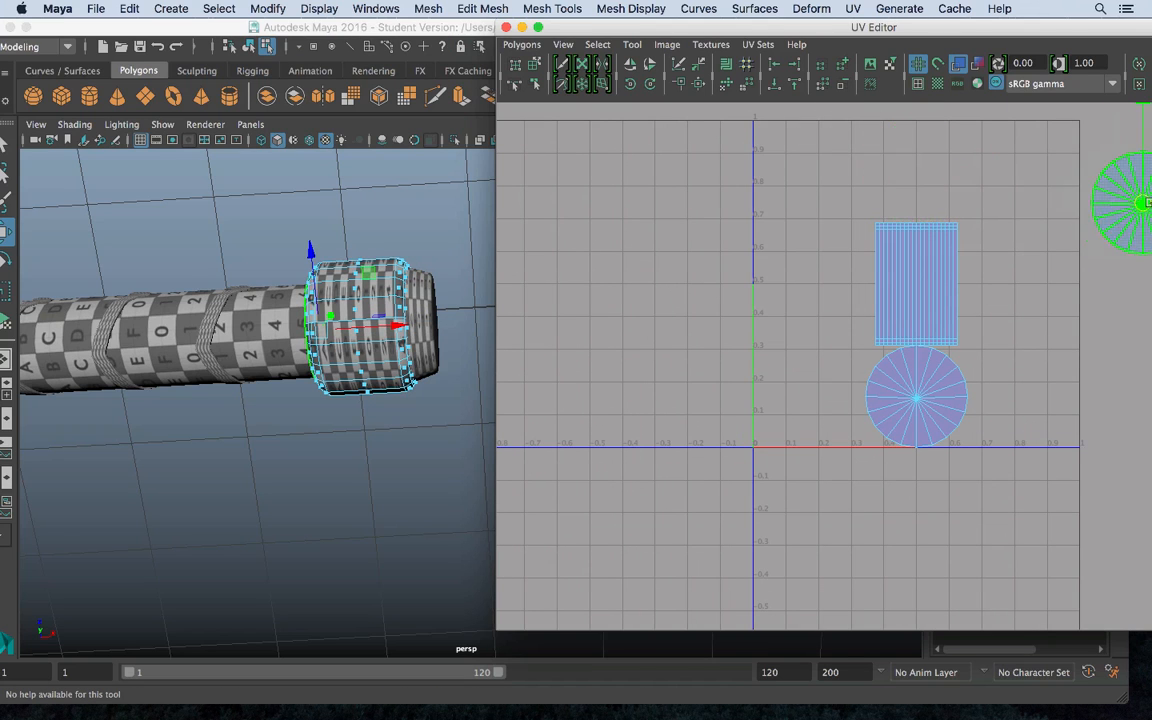
click(941, 393)
alt+middle_drag(1061, 361, 777, 413)
click(675, 422)
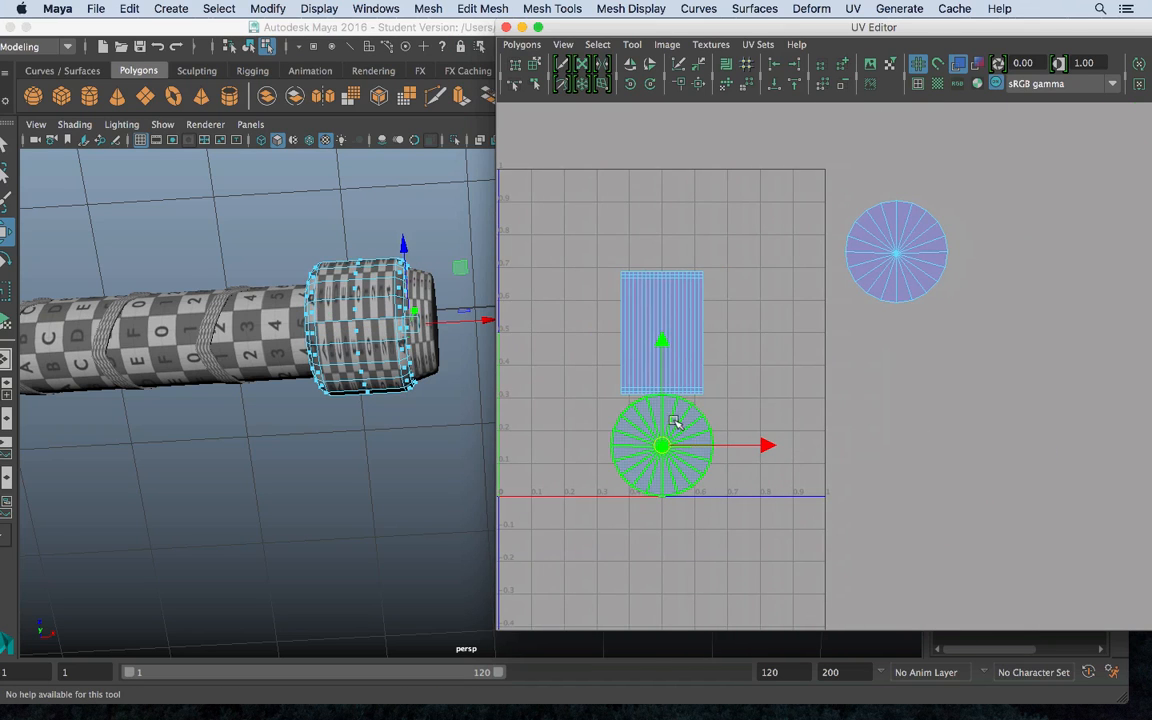
drag(662, 445, 1011, 252)
Select both circular cap shells and scale them down uniformly to about two thirds of their size
click(853, 176)
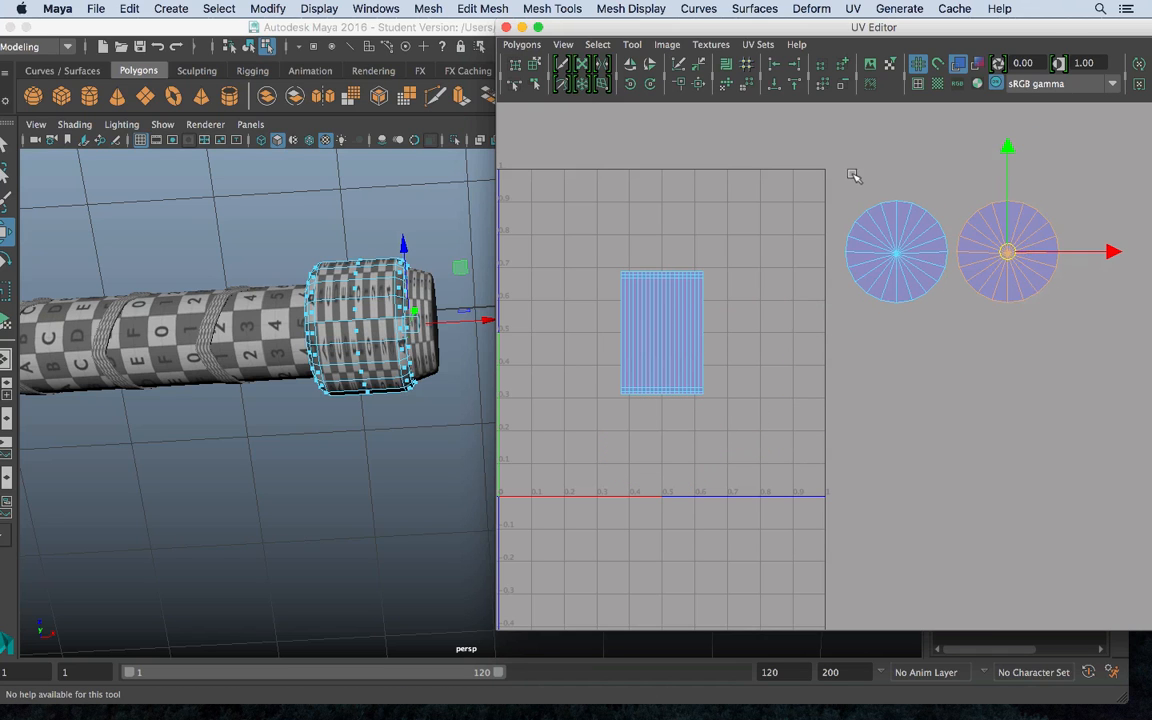
alt+drag(477, 270, 500, 440)
drag(828, 175, 1036, 339)
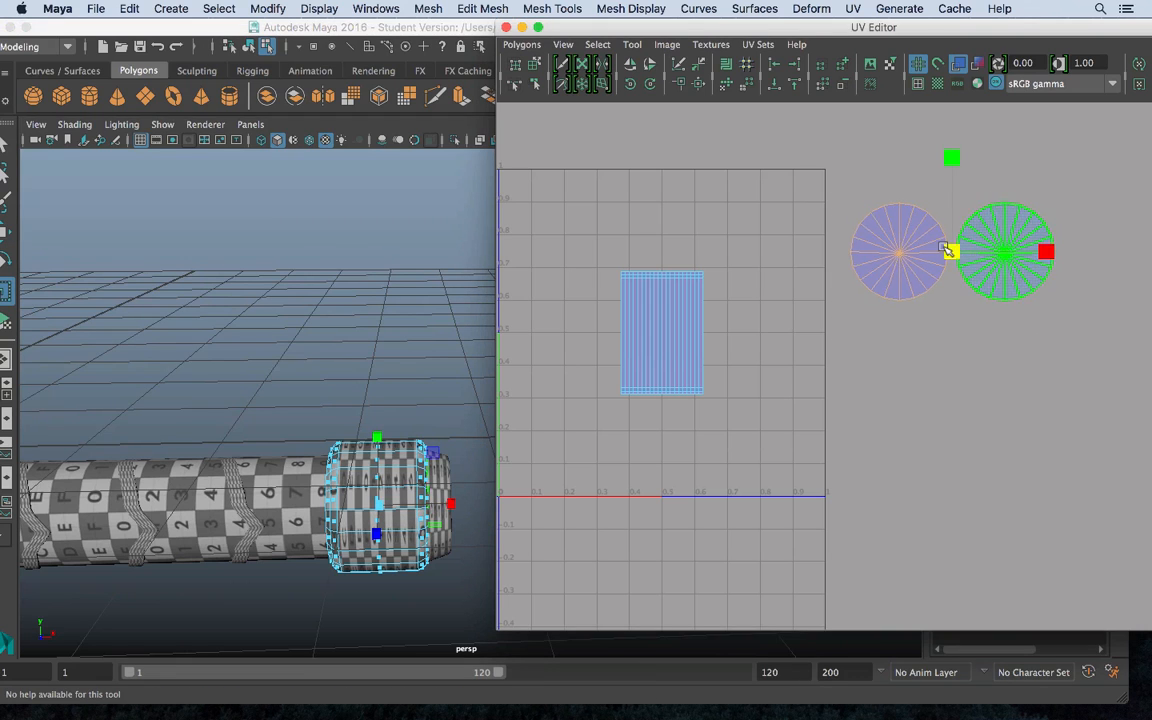
drag(928, 243, 924, 243)
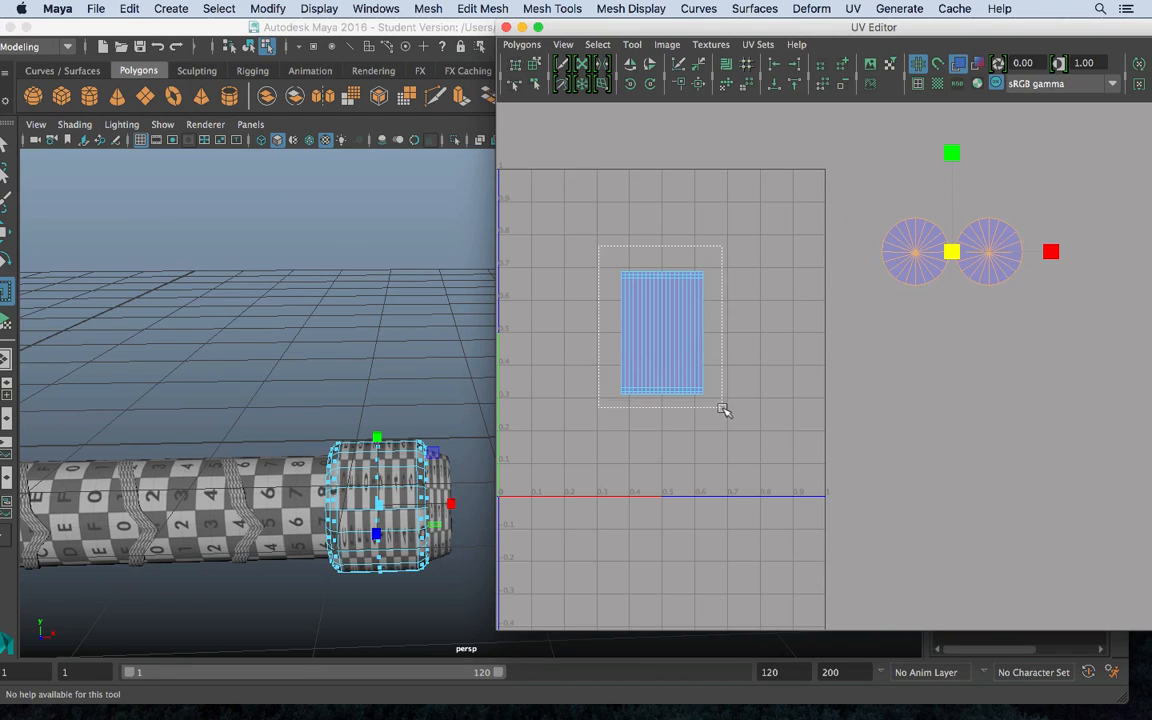
Select the collar's rectangular side shell and stretch it in U past the 0–1 space, and enlarge it in V
drag(724, 410, 724, 410)
drag(762, 330, 1148, 272)
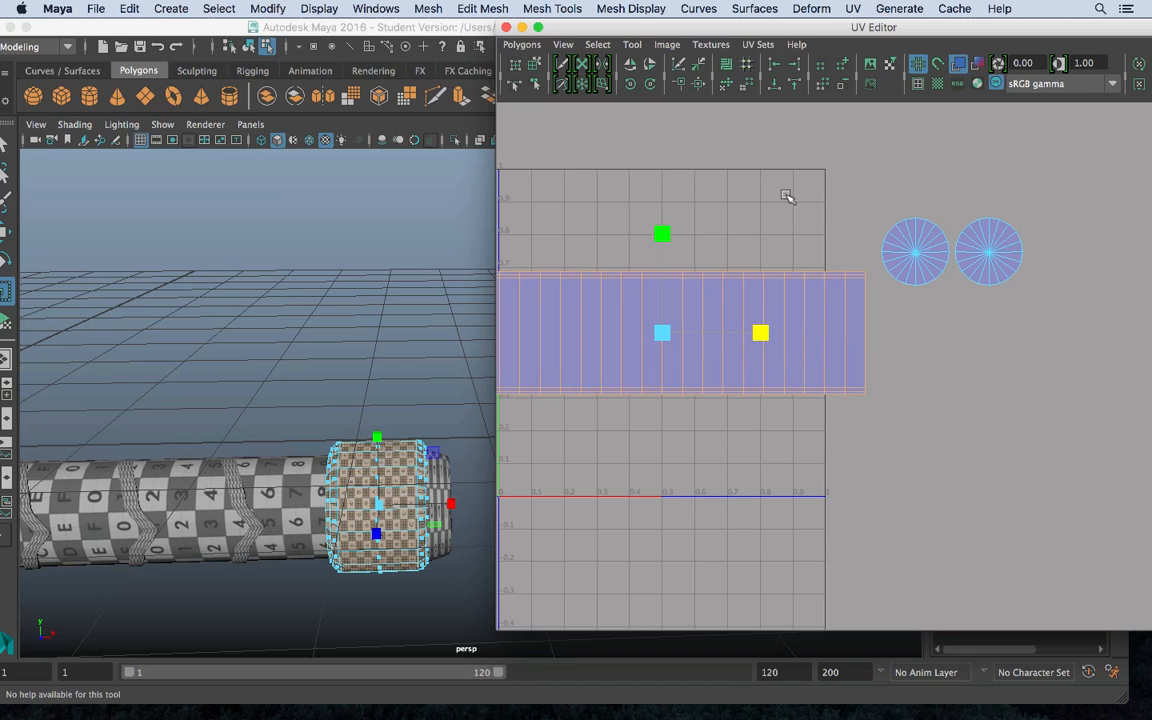
drag(662, 234, 661, 159)
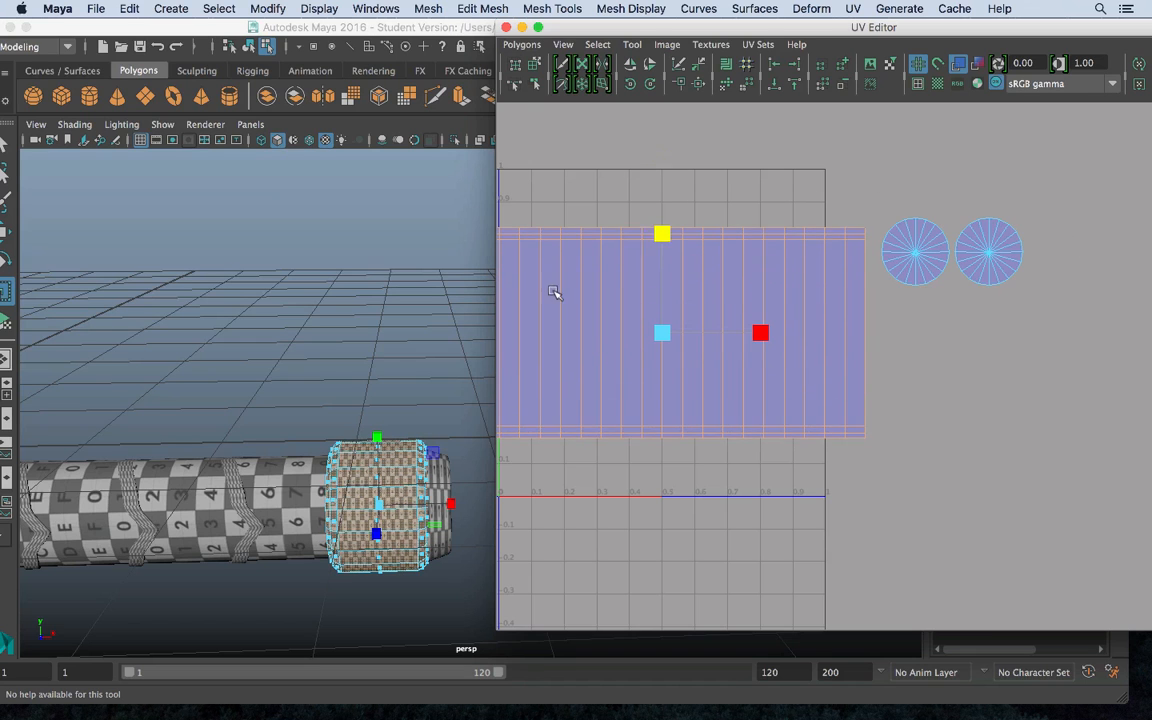
Widen the collar's side shell slightly in U and reduce its height in V so the checkers on the collar look square
click(330, 325)
alt+middle_drag(330, 325, 290, 232)
alt+right_drag(437, 388, 408, 382)
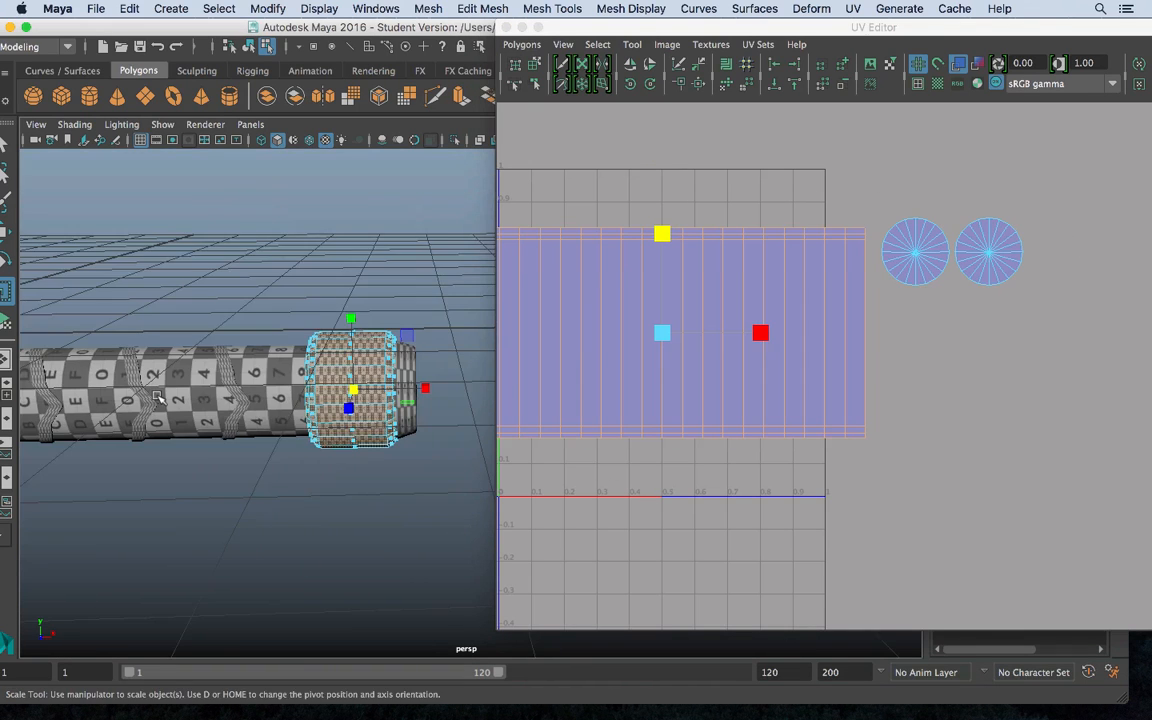
alt+middle_drag(159, 399, 208, 365)
alt+middle_drag(350, 380, 231, 368)
mouse_move(231, 368)
alt+right_down()
mouse_move(507, 532)
mouse_move(238, 388)
alt+right_up()
alt+middle_drag(282, 410, 321, 444)
alt+right_drag(321, 444, 546, 596)
alt+middle_drag(196, 440, 393, 467)
drag(762, 332, 789, 328)
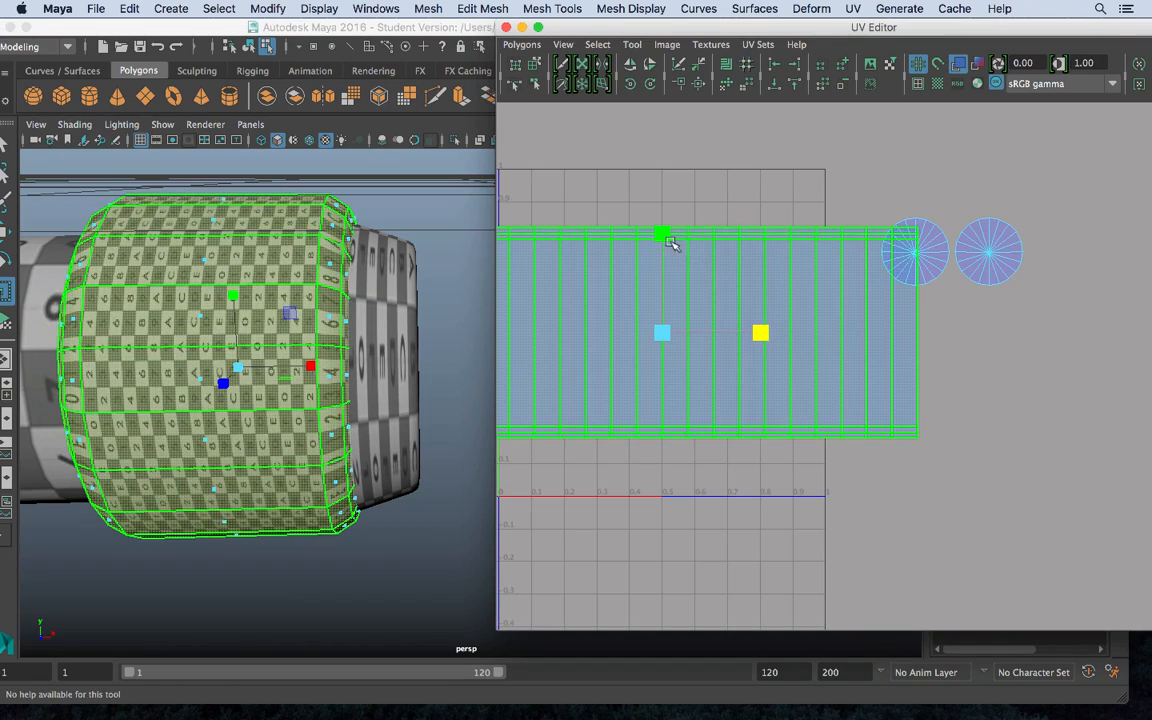
drag(660, 224, 666, 282)
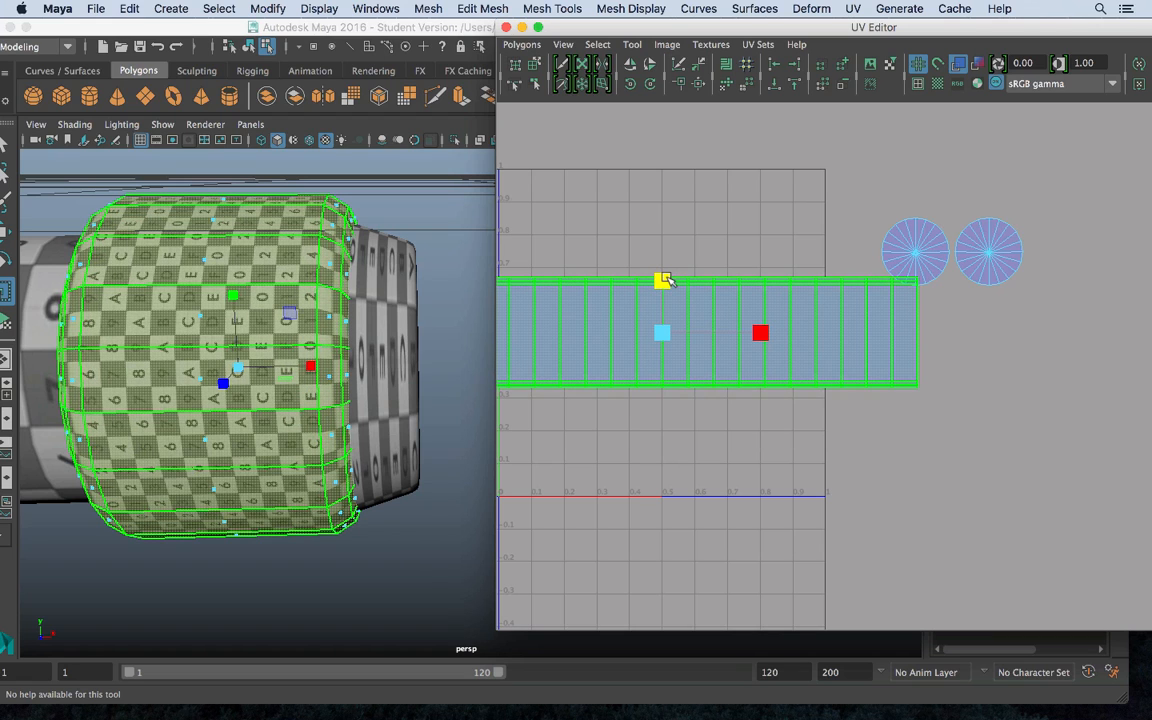
click(773, 217)
Scale the collar's side shell down uniformly and move it directly below the two cap shells outside the 0–1 space
alt+right_drag(787, 351, 540, 314)
right_drag(751, 341, 677, 318)
click(740, 344)
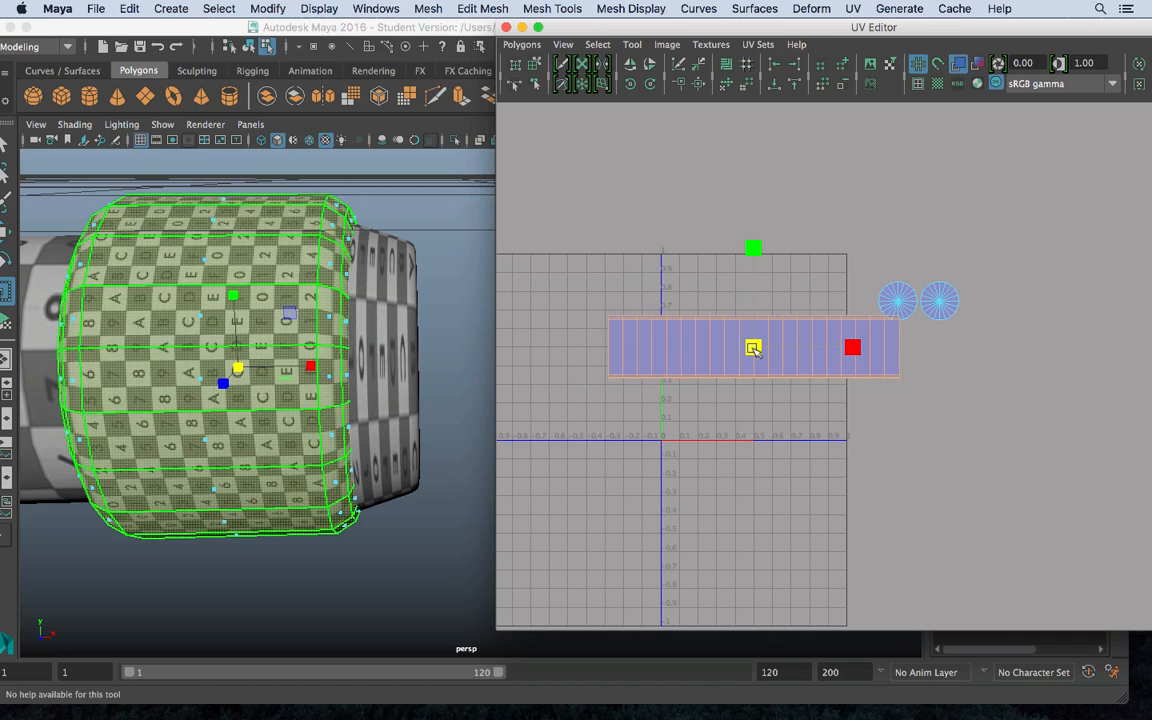
drag(752, 346, 921, 341)
key(w)
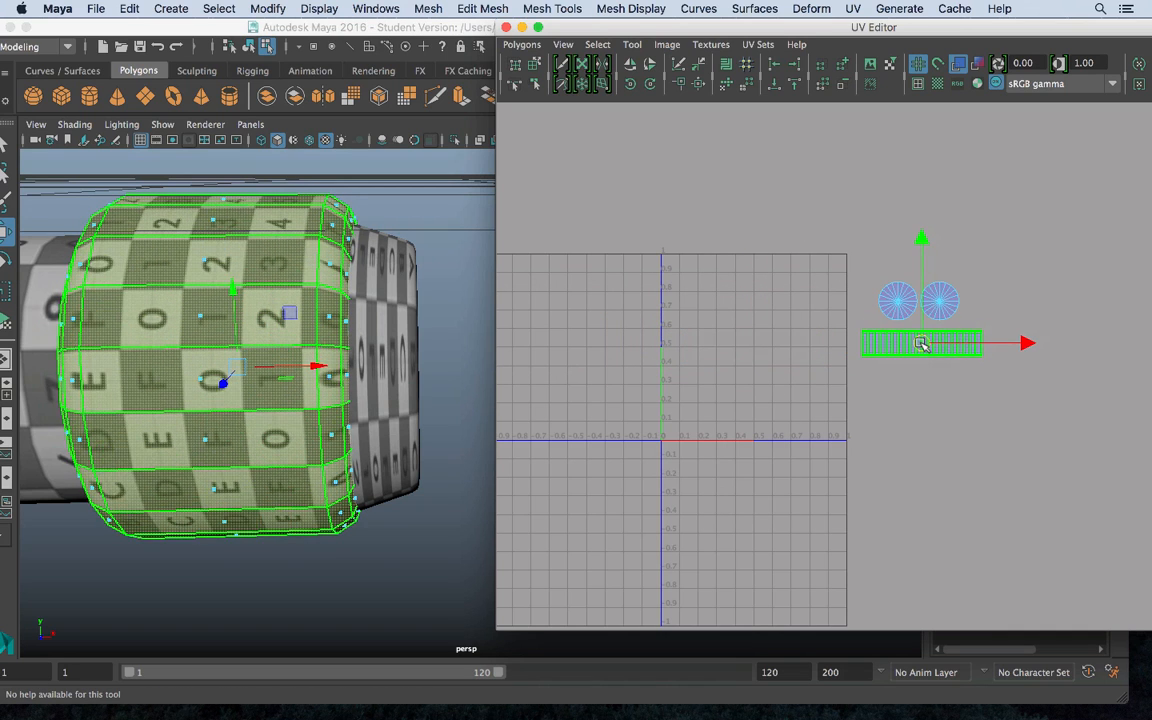
Select the round end cap beyond the collar and apply automatic UV mapping to it
right_drag(288, 243, 288, 287)
click(352, 286)
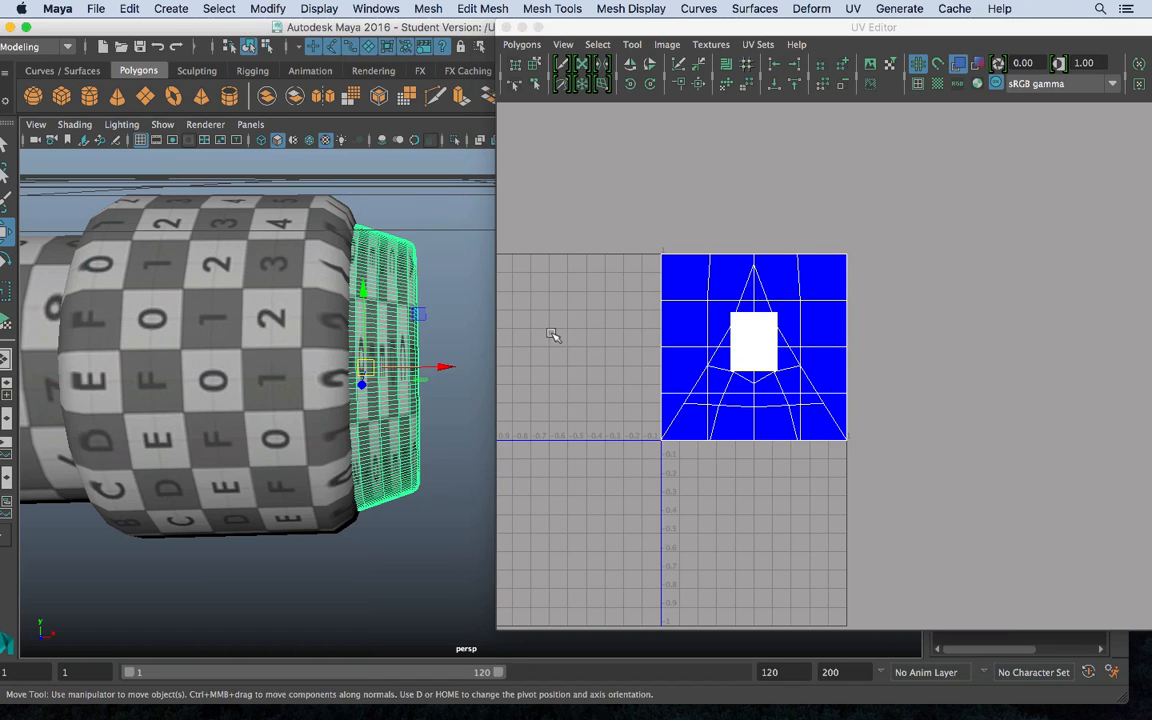
alt+drag(482, 350, 297, 352)
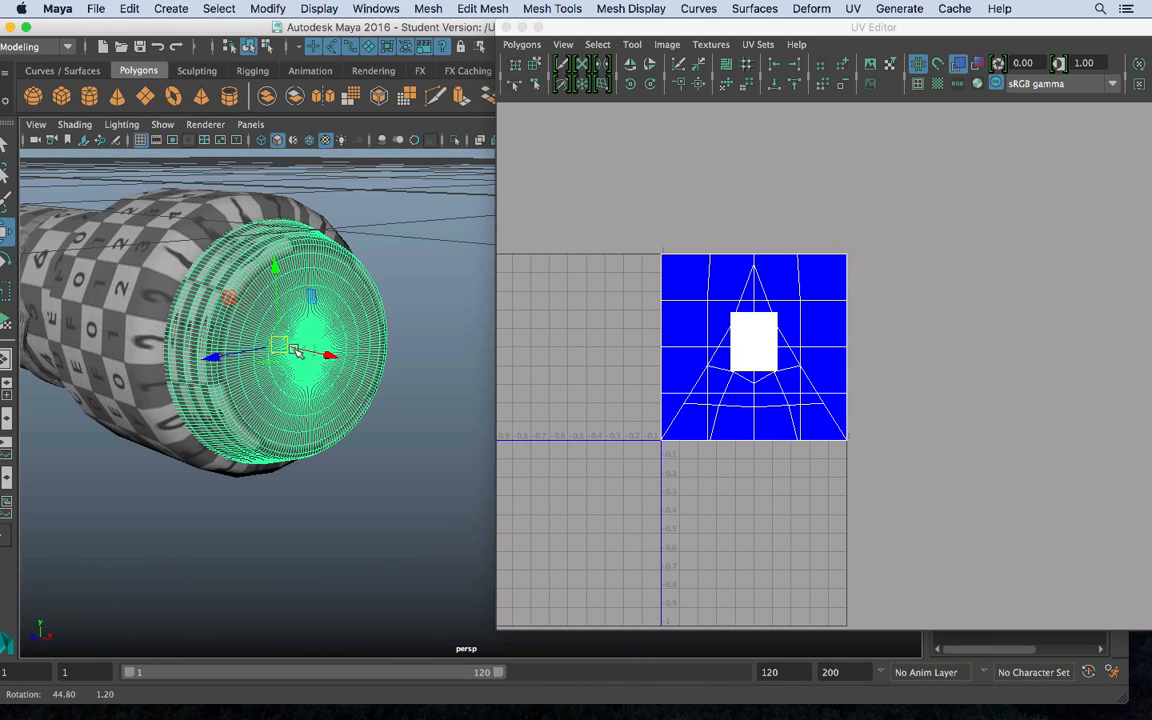
click(861, 6)
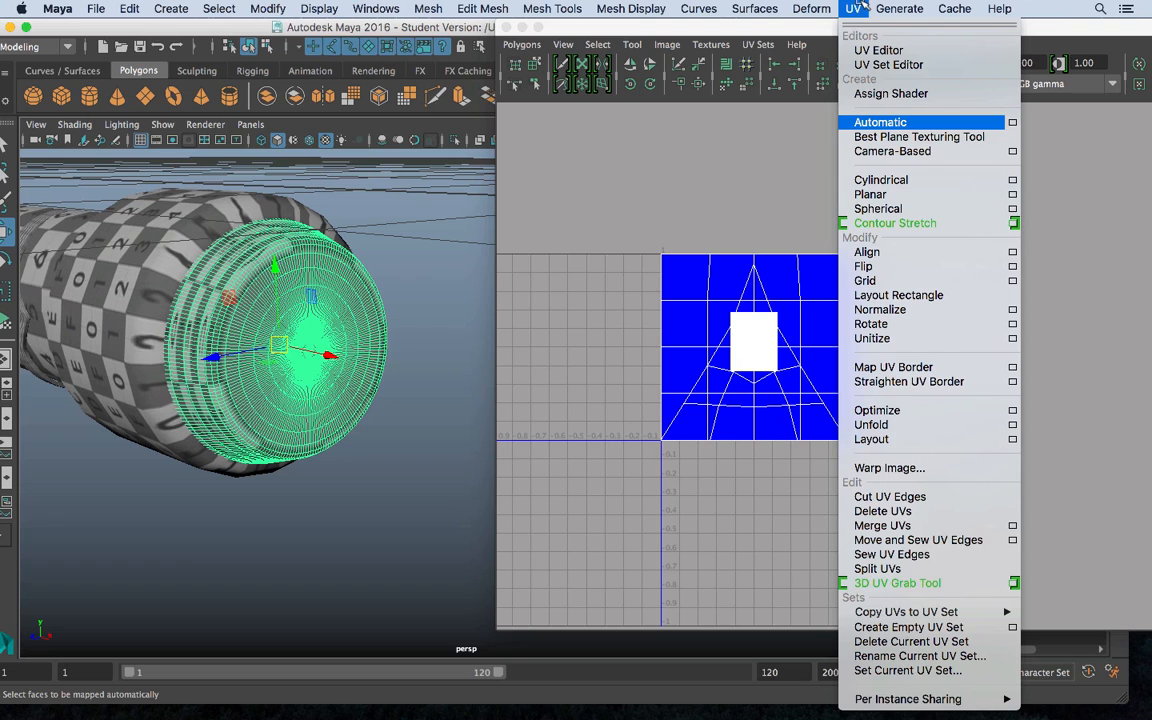
click(885, 120)
alt+right_drag(755, 361, 759, 360)
alt+middle_drag(686, 357, 795, 355)
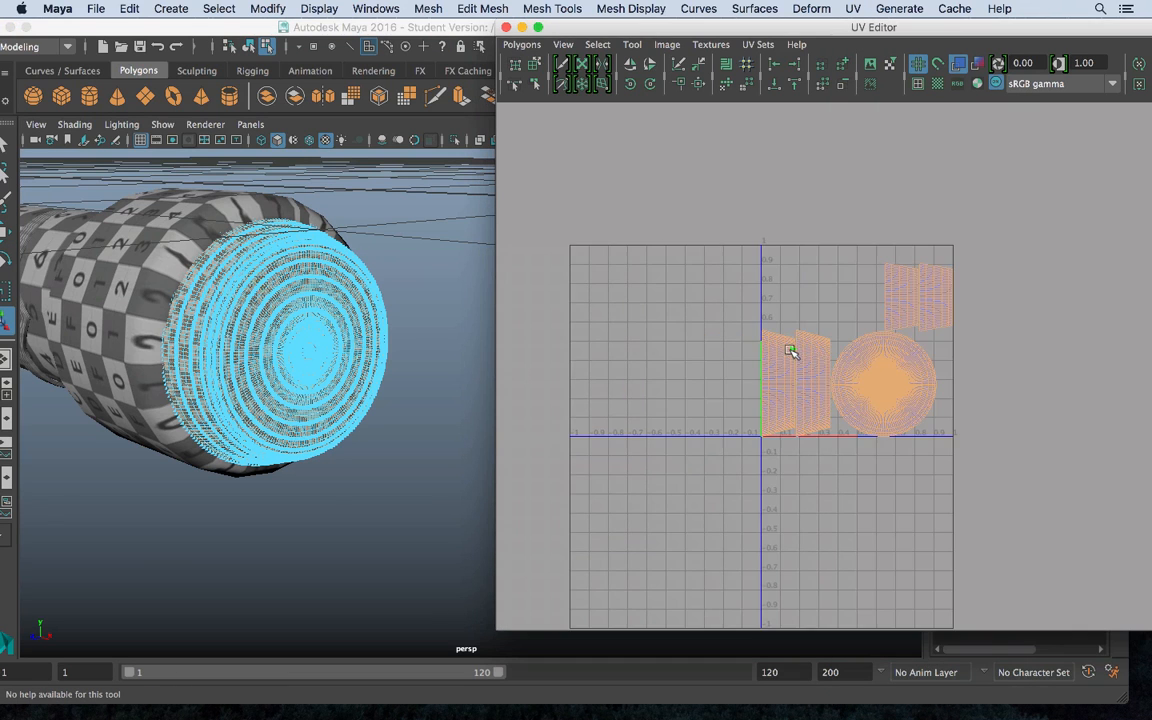
Try to move and sew all of the cap's side shells onto its circular shell
alt+right_drag(795, 355, 1145, 633)
right_drag(797, 362, 810, 352)
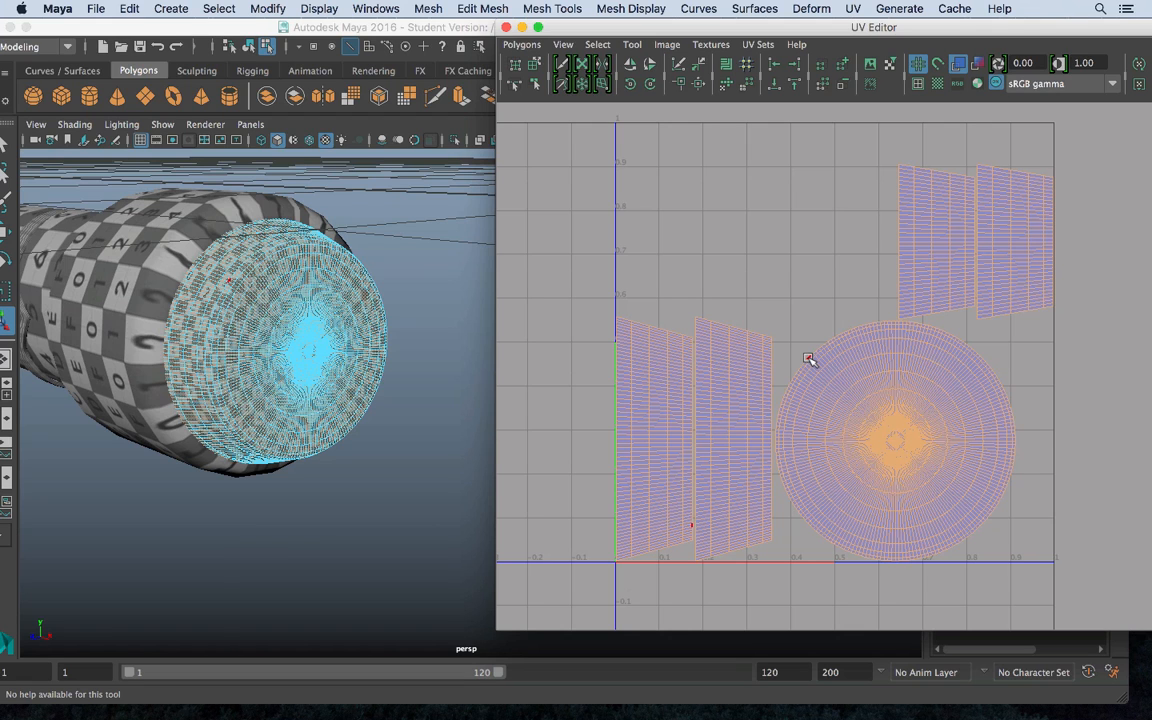
key(F8)
shift+right_drag(789, 266, 785, 220)
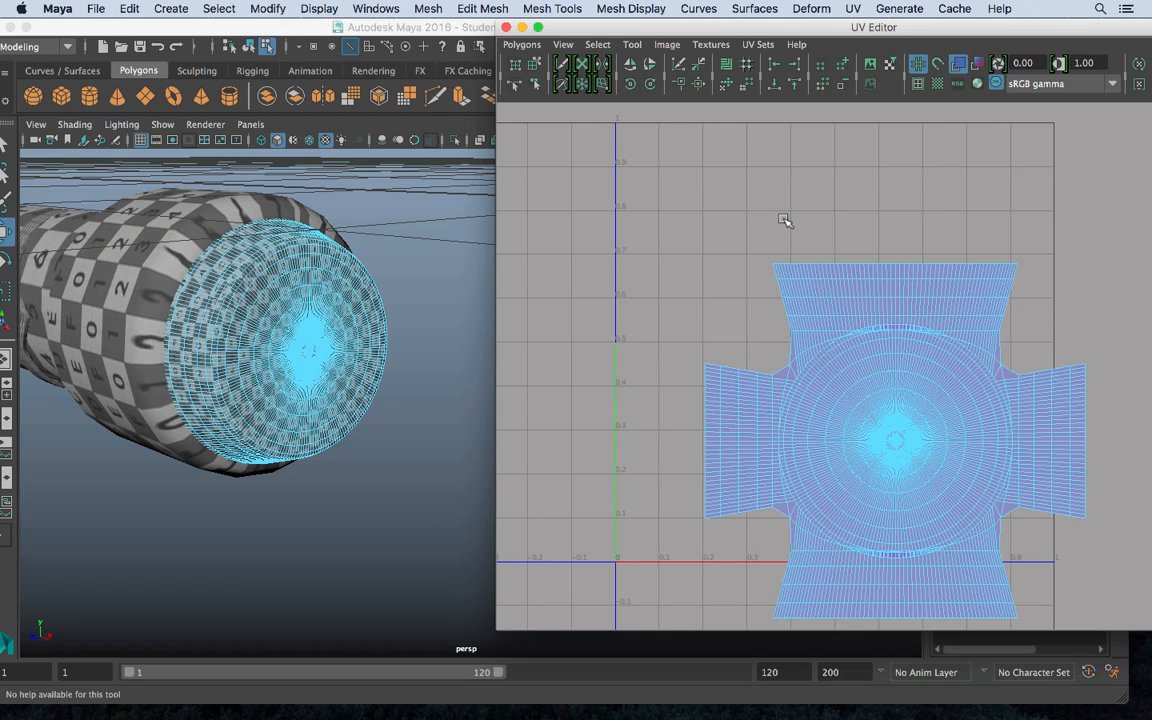
Try to sew the open corner seams between the four side flaps of the cross-shaped shell
alt+middle_drag(860, 390, 725, 283)
alt+right_drag(725, 283, 769, 306)
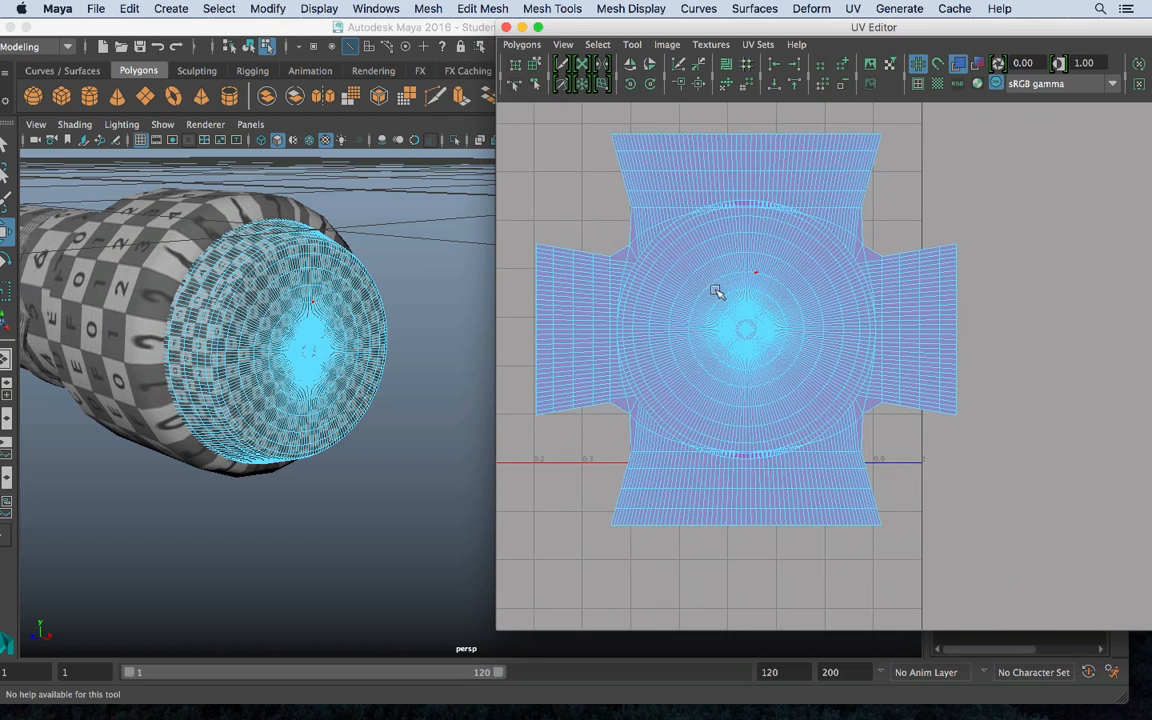
alt+middle_drag(717, 296, 851, 329)
right_click(913, 270)
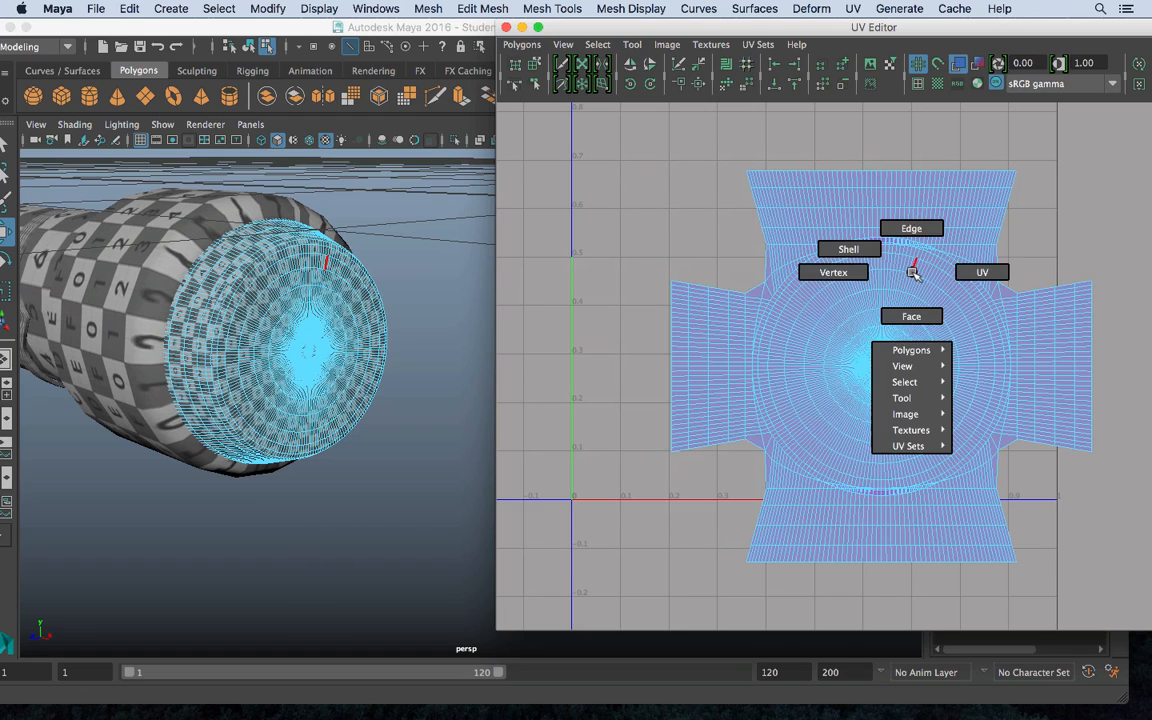
double_click(750, 178)
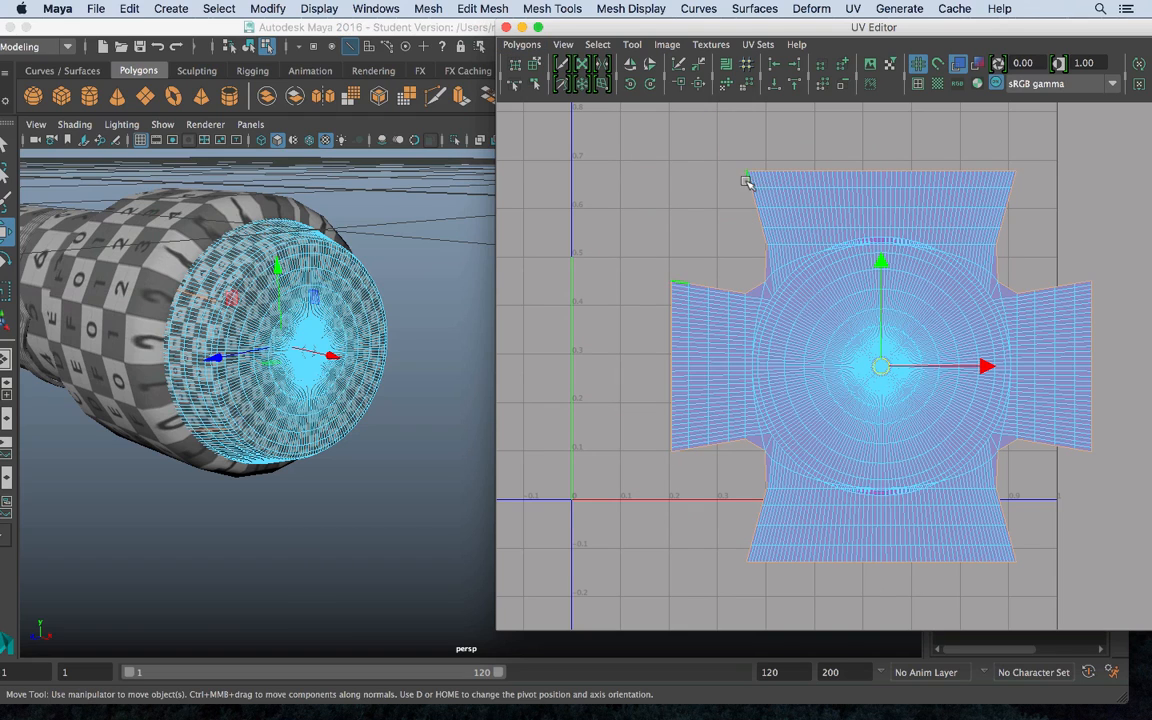
shift+right_drag(717, 192, 715, 160)
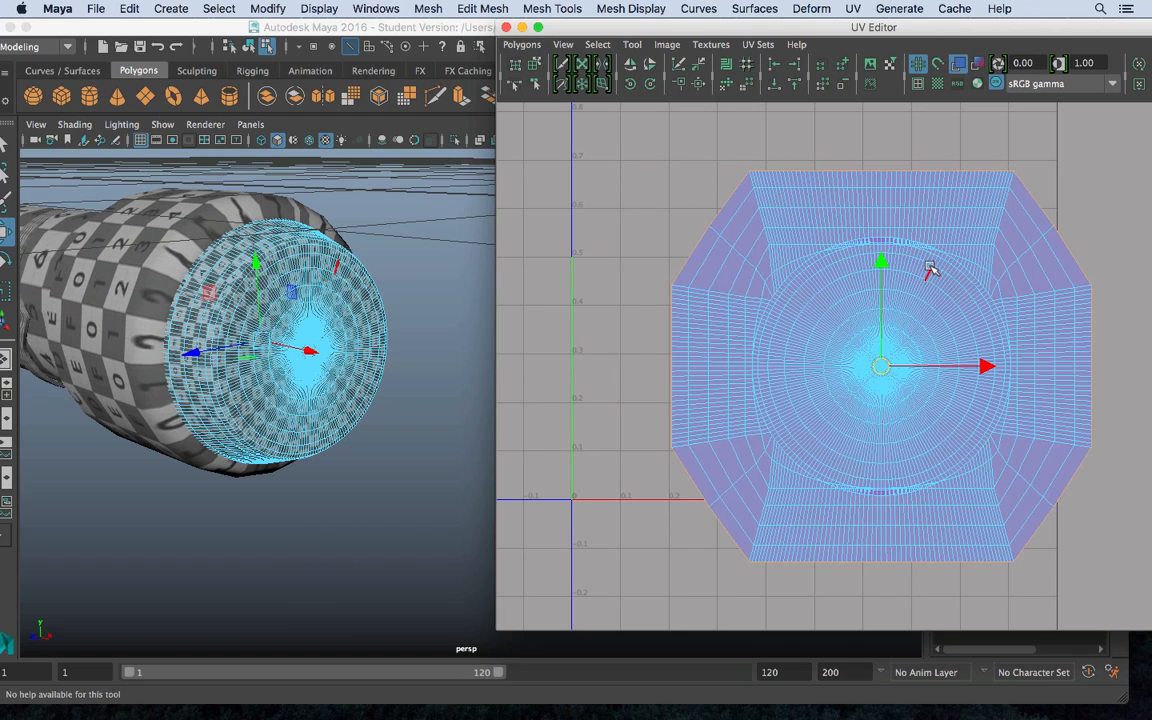
Select all UVs of the joined cap shell, unfold them with the Smooth UV tool, and inspect the checkers on the cap's face
right_drag(929, 268, 986, 265)
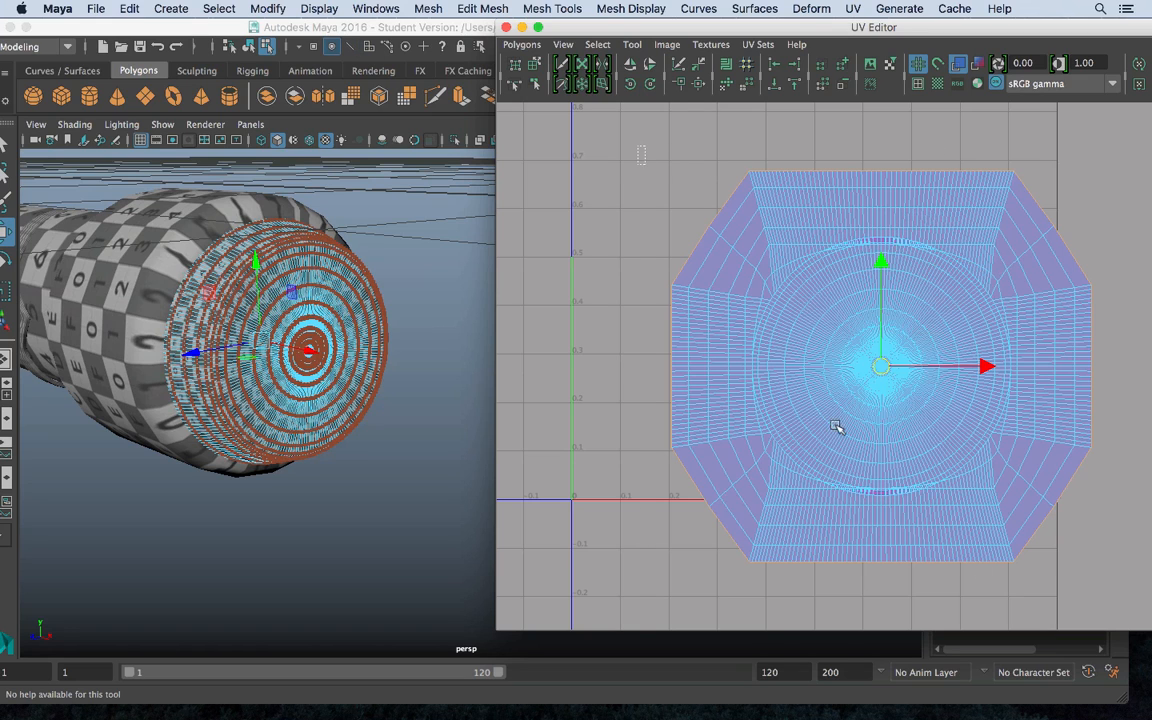
drag(837, 427, 1146, 602)
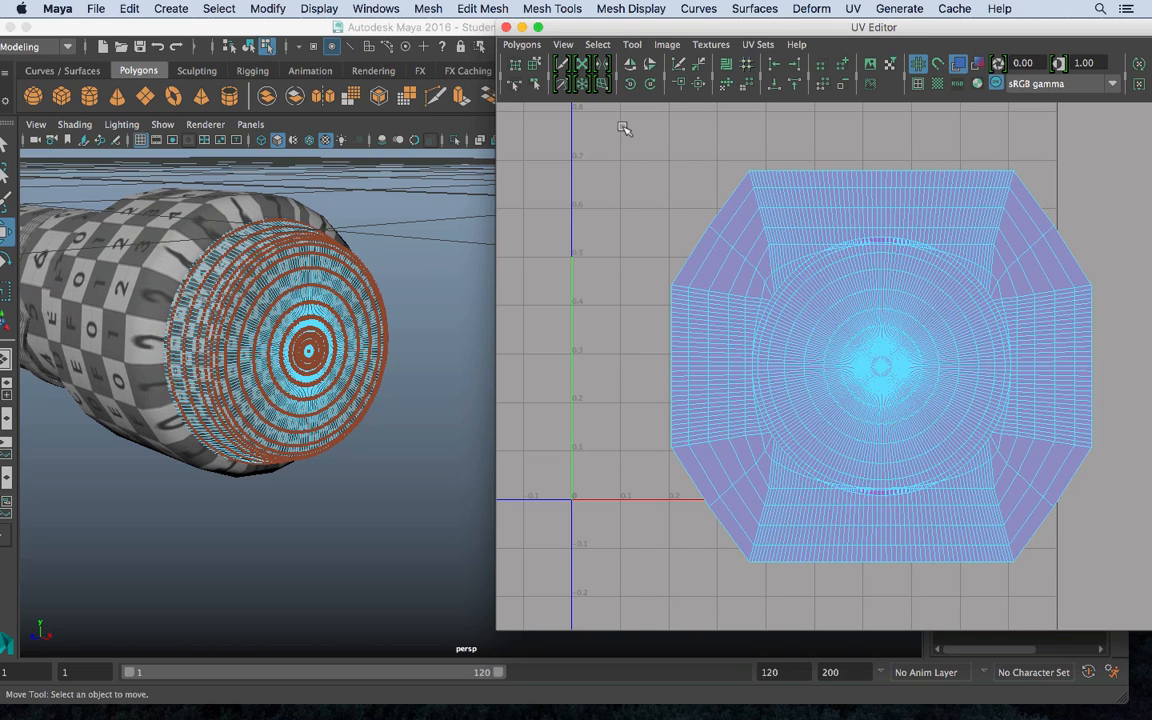
drag(565, 118, 1115, 592)
shift+right_drag(612, 262, 630, 314)
drag(645, 568, 1148, 575)
right_drag(296, 283, 368, 218)
click(407, 310)
alt+drag(397, 354, 299, 302)
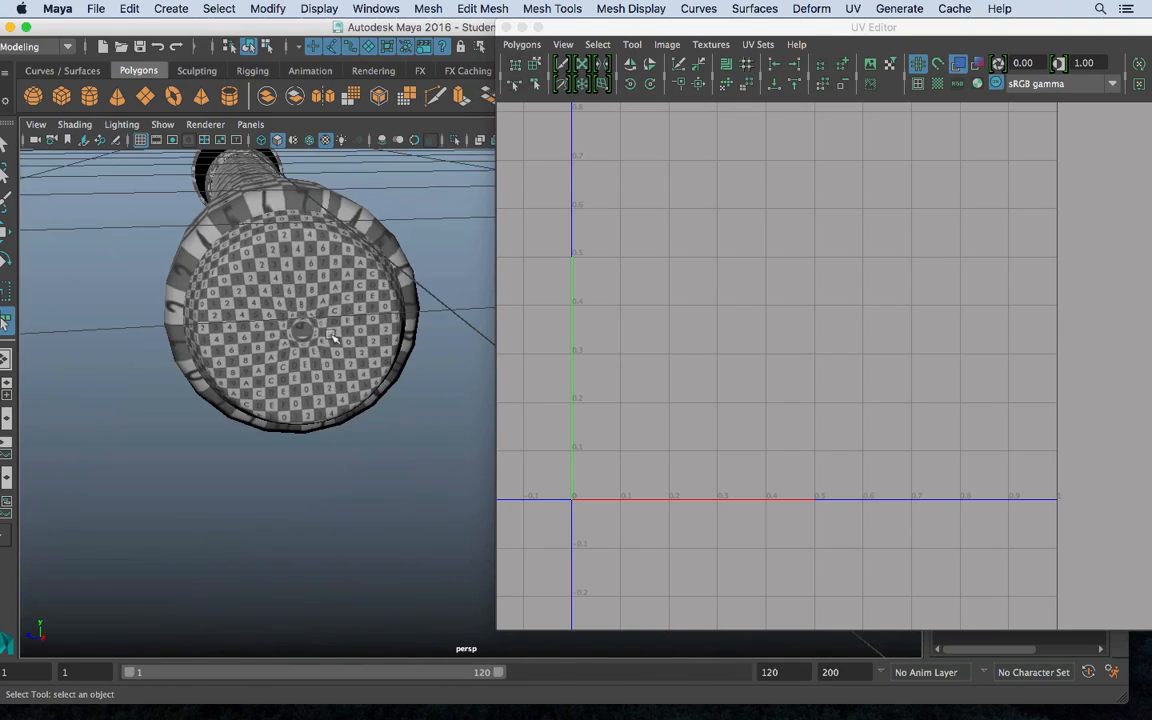
click(299, 302)
click(450, 321)
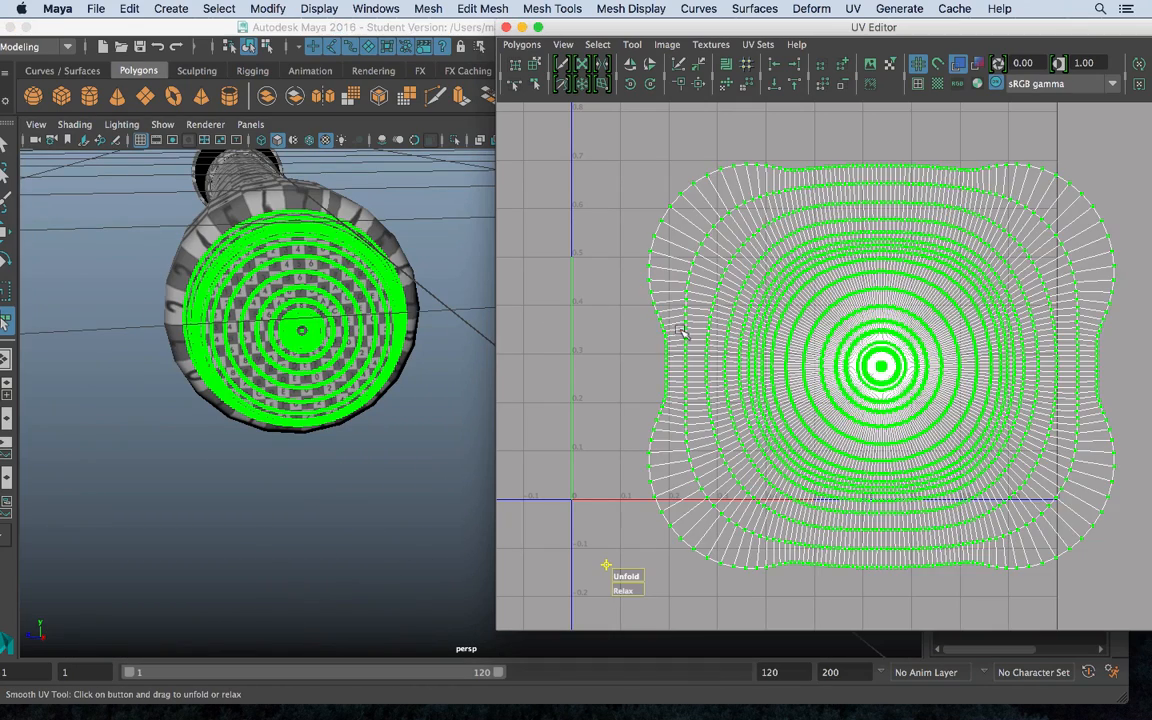
Undo the unfolding and the sewing of the end cap's UVs back to the separate automatically mapped shells
key(super+z)
key(super+z)
key(super+z)
key(super+z)
key(super+z)
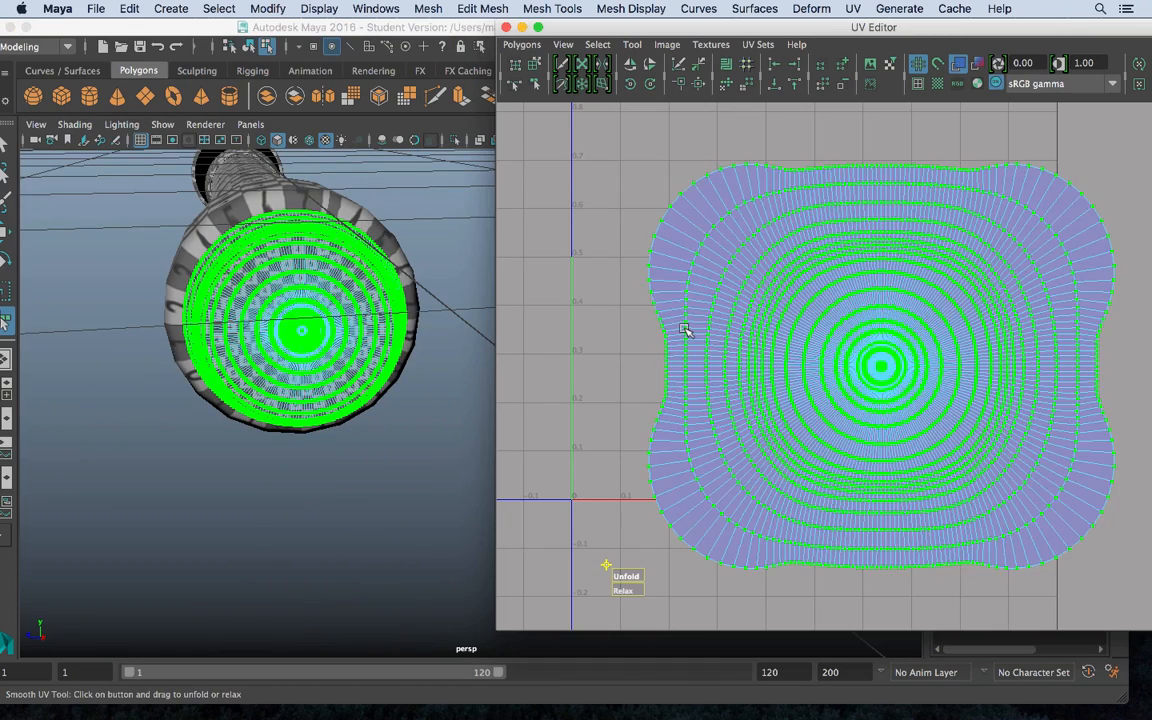
key(super+z)
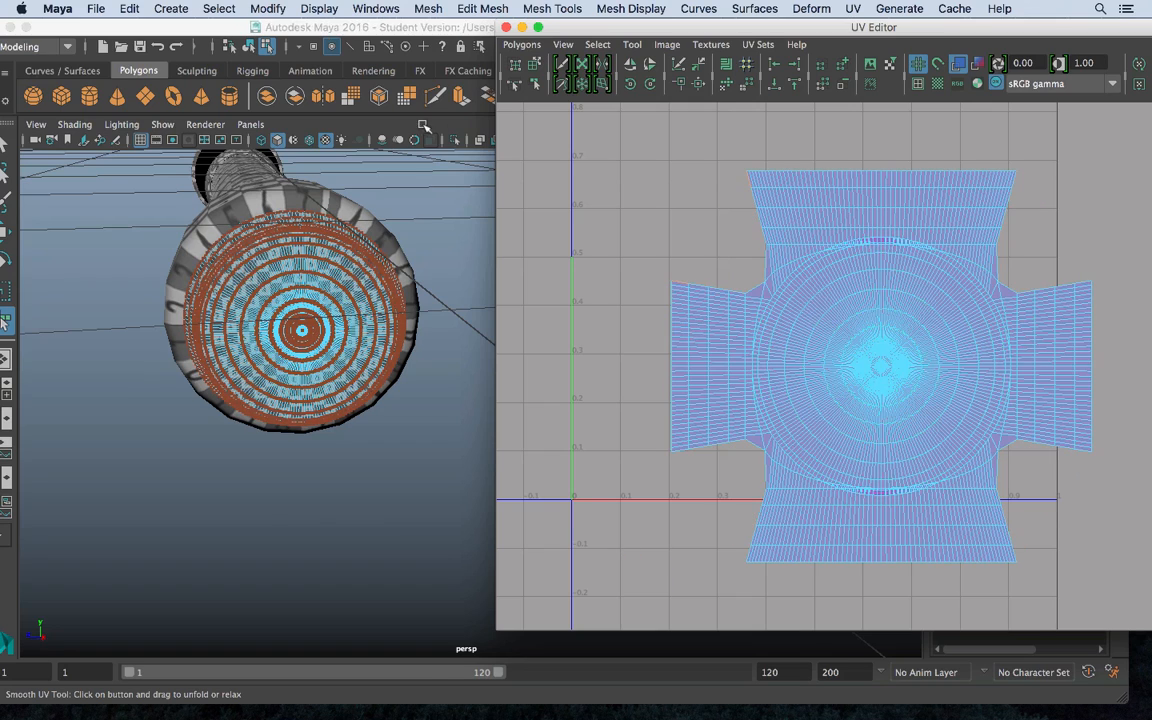
click(424, 123)
key(super+z)
key(super+z)
Reselect the end cap and select the border edges of its circular UV shell
right_drag(355, 243, 398, 220)
click(340, 272)
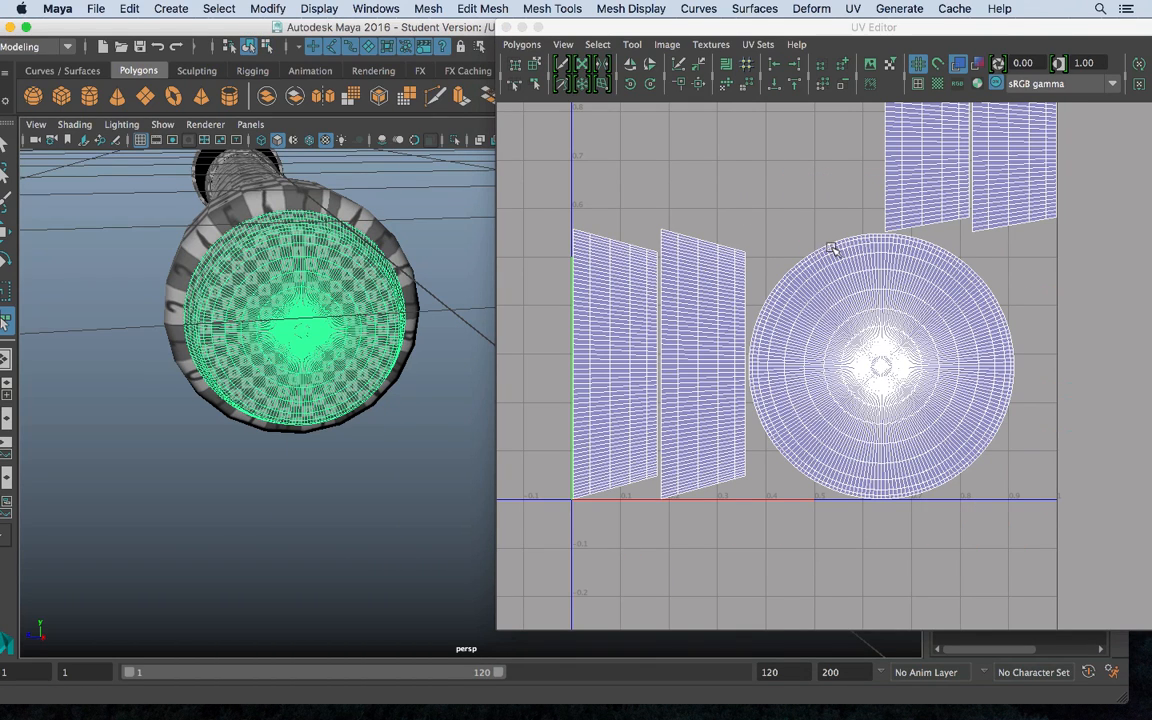
alt+middle_drag(845, 287, 778, 313)
scroll(778, 313, up, 2)
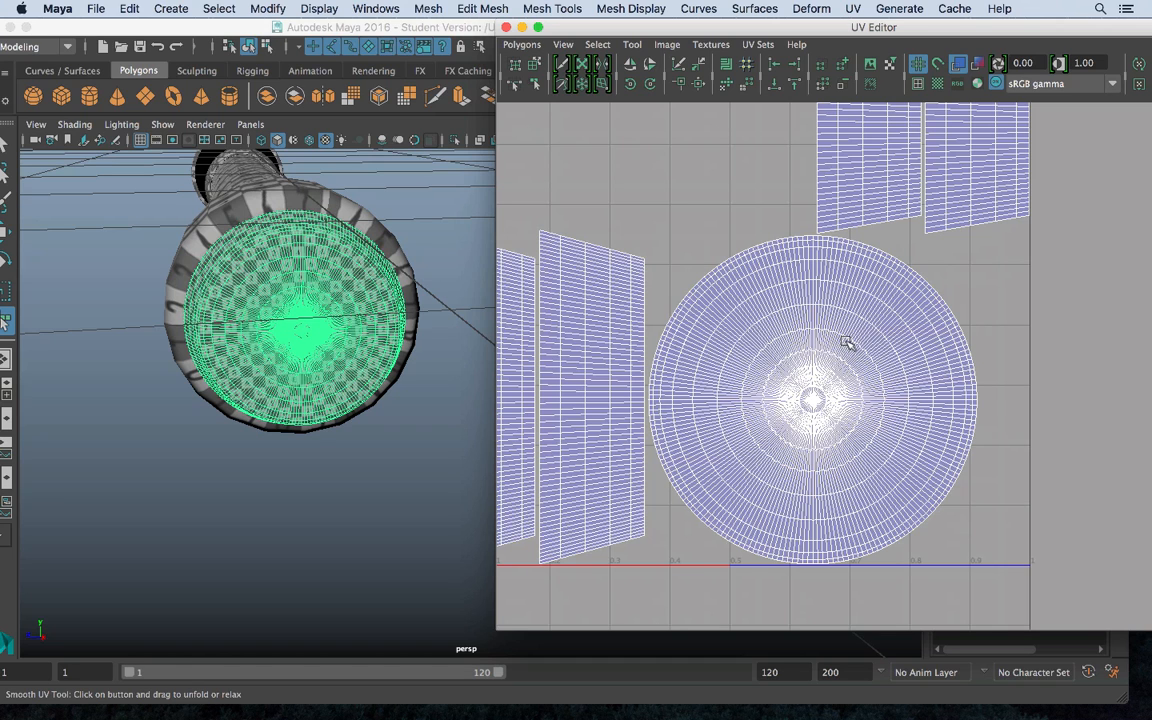
alt+middle_drag(826, 372, 833, 393)
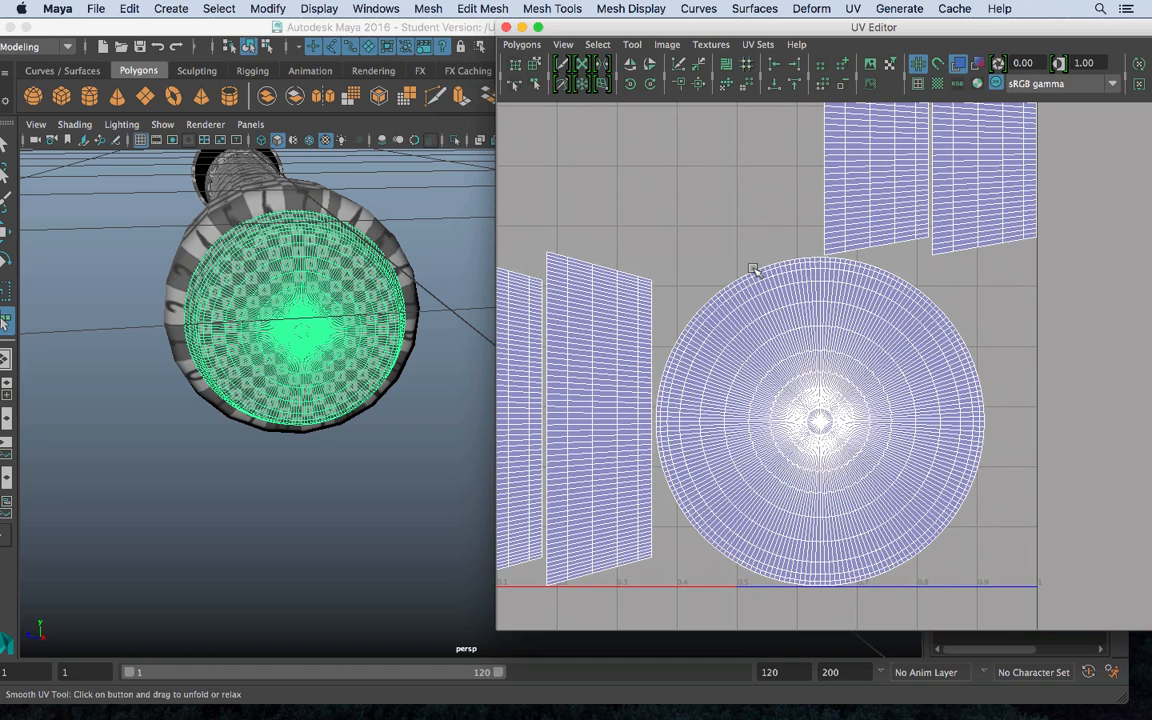
right_drag(754, 270, 751, 226)
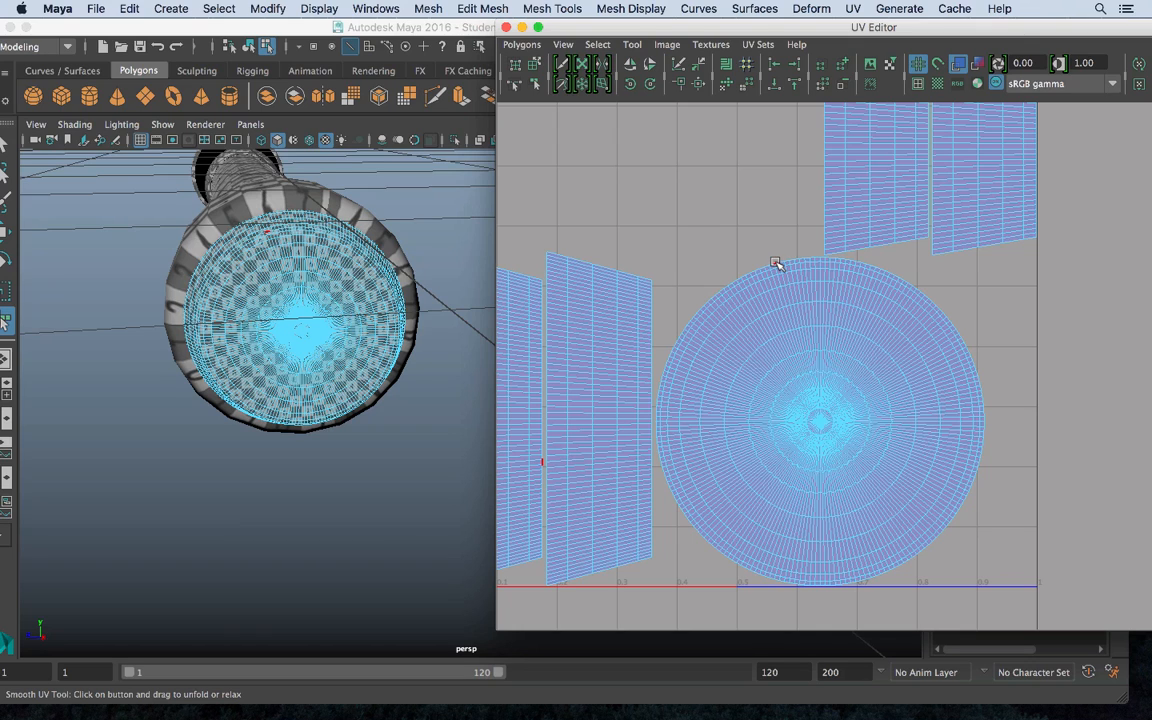
right_drag(777, 265, 771, 239)
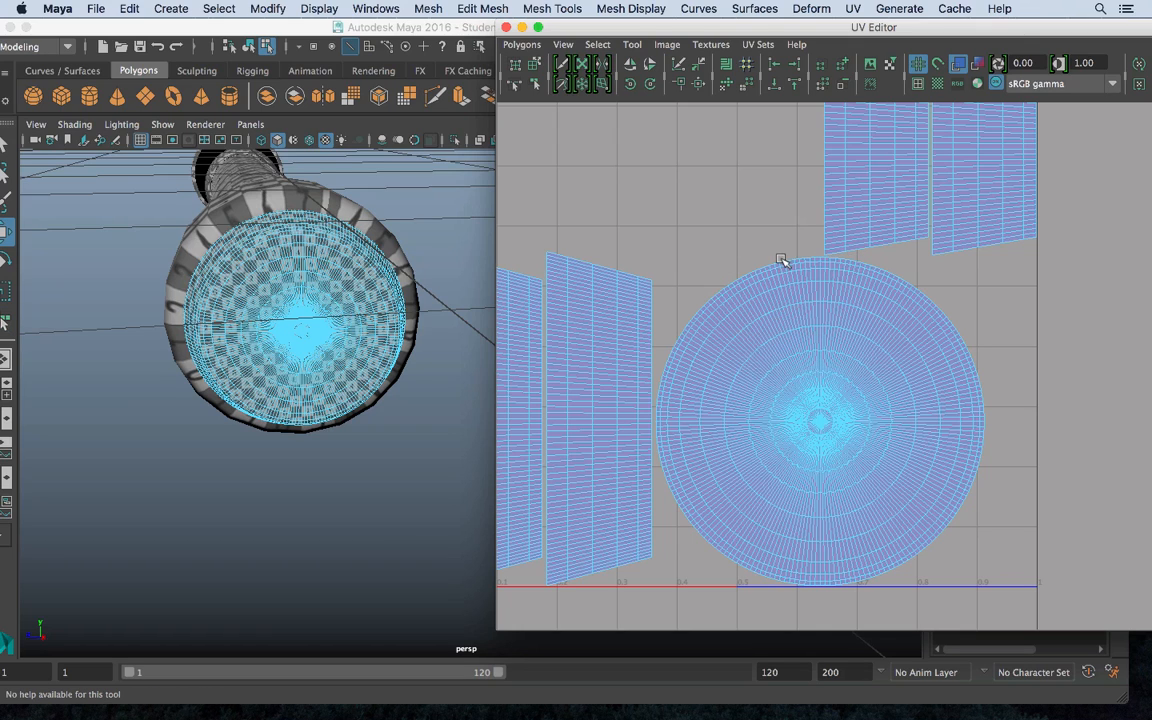
key(w)
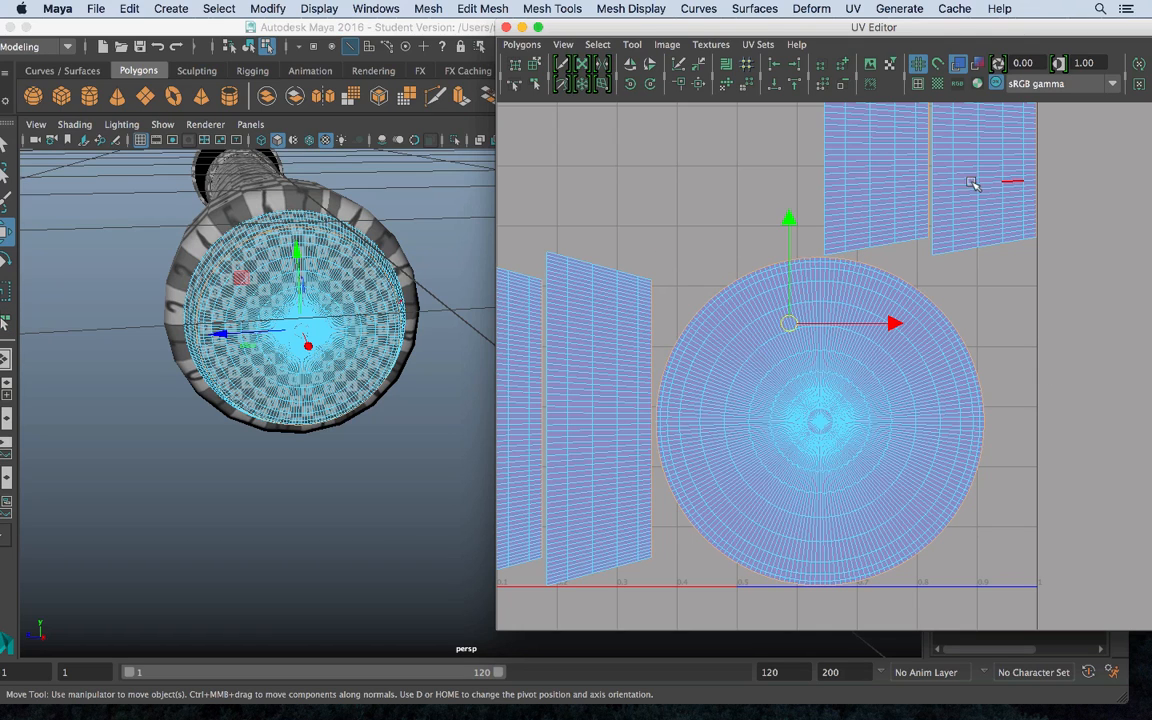
Move and sew the side wall shells onto the circular end cap shell and sew the open corners between them
shift+right_drag(688, 173, 682, 119)
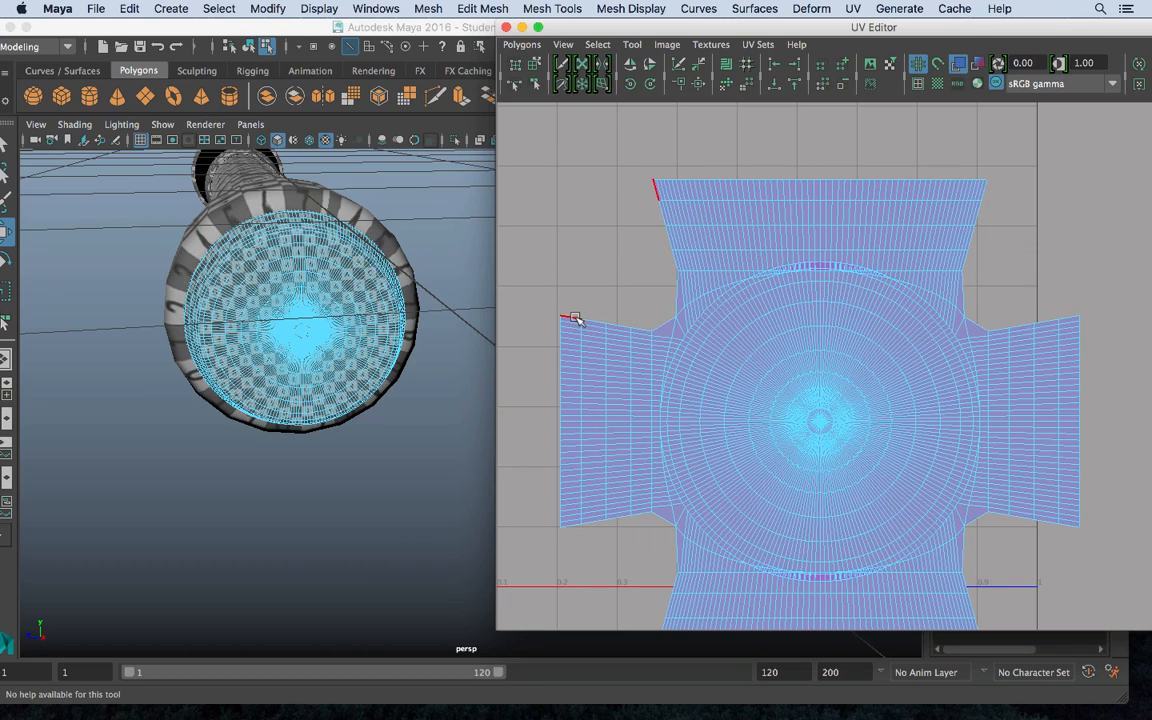
key(w)
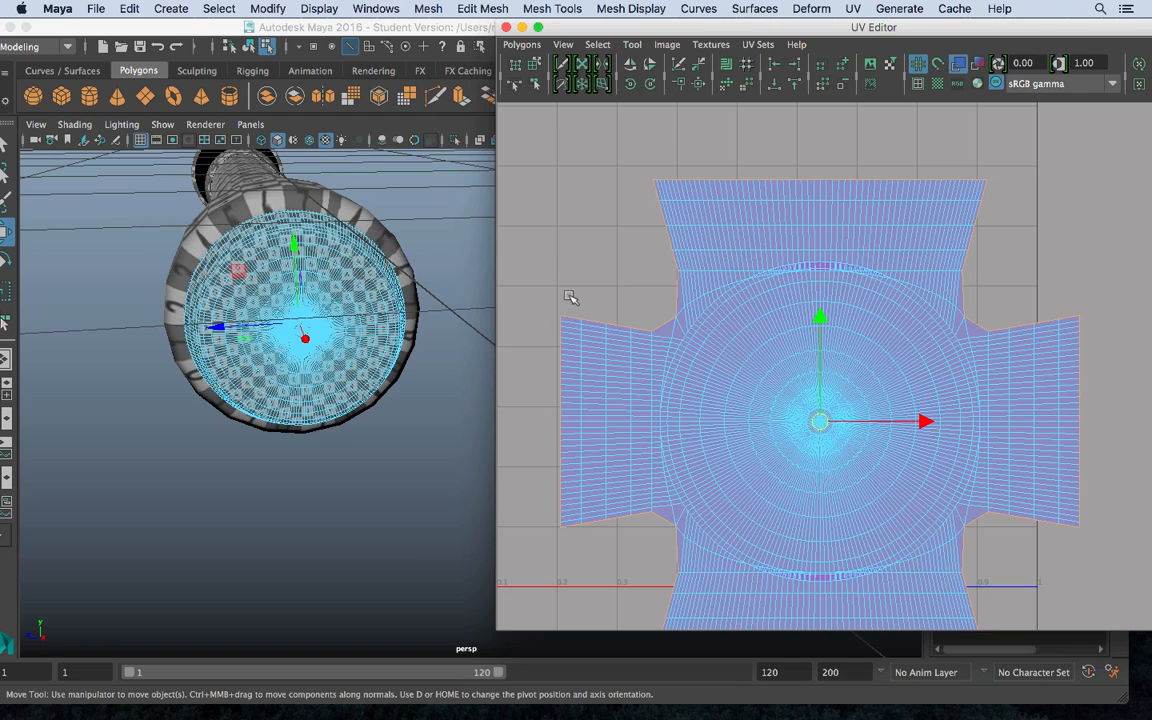
shift+right_drag(590, 235, 610, 204)
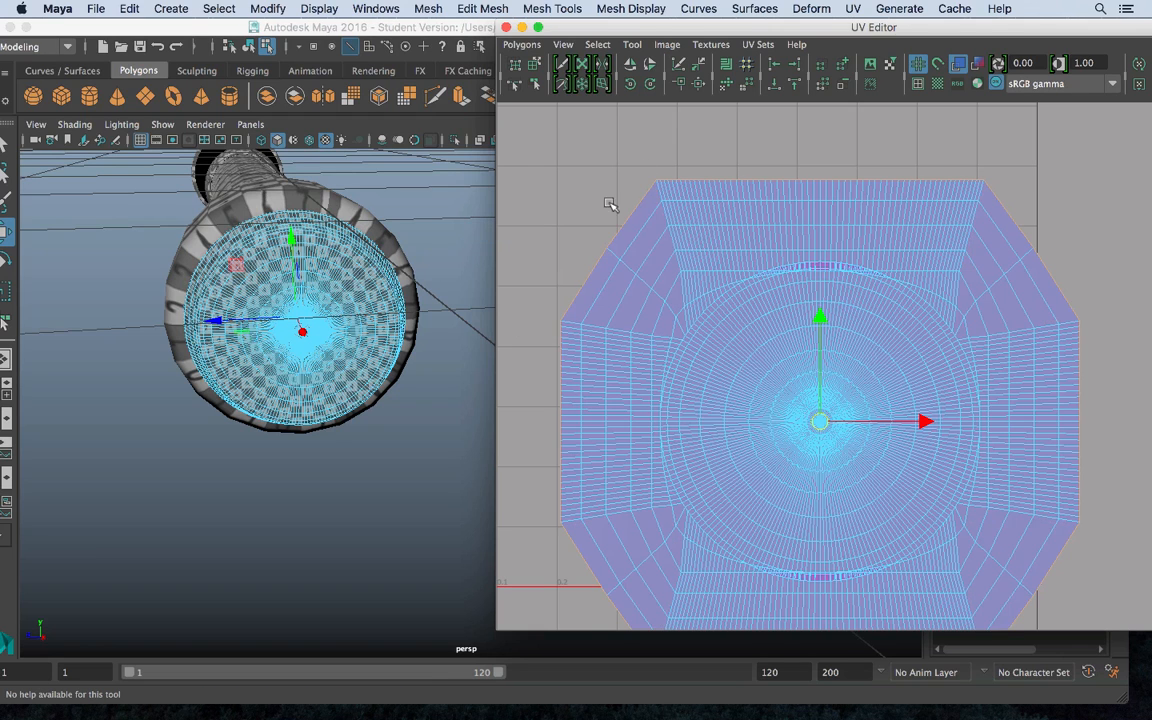
Select all UVs of the sewn end cap shell and unfold them into a round layout
scroll(722, 183, down, 5)
right_click(806, 296)
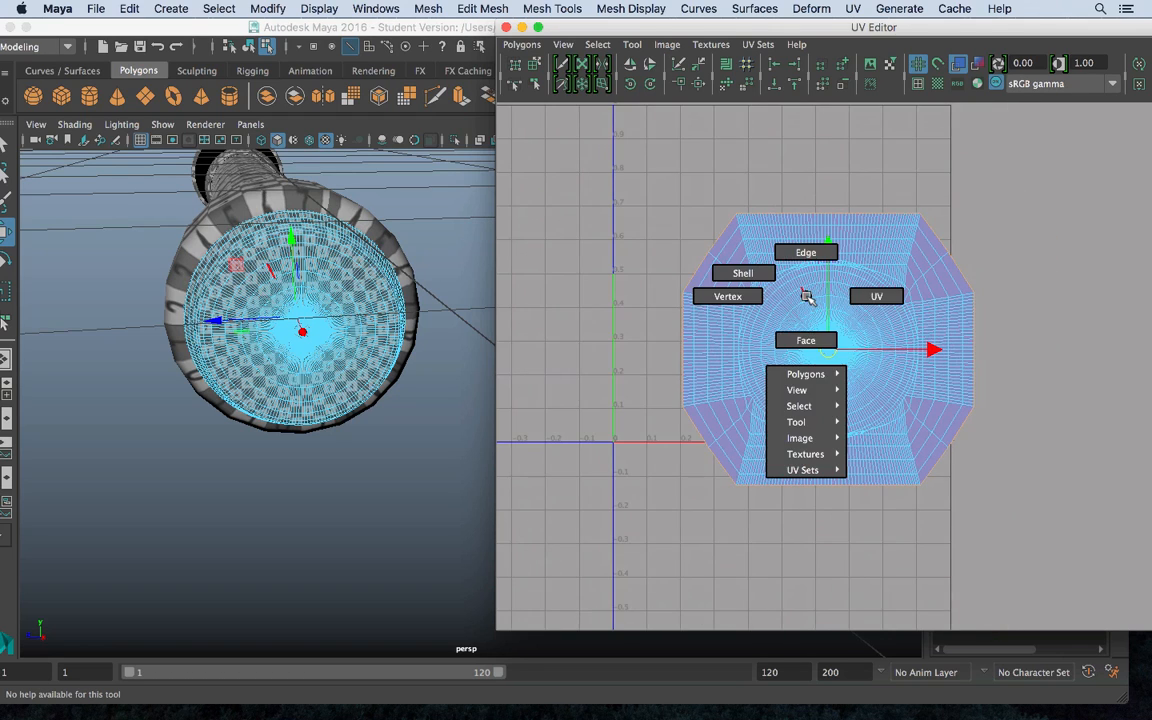
click(893, 290)
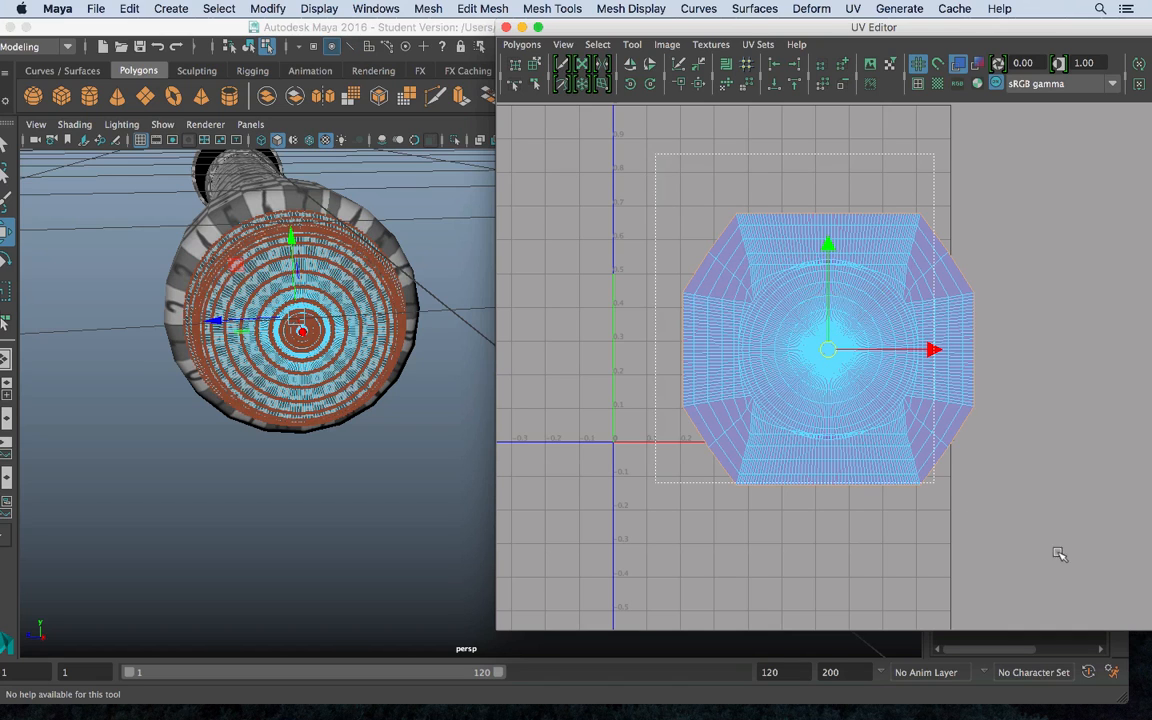
drag(1059, 554, 1062, 558)
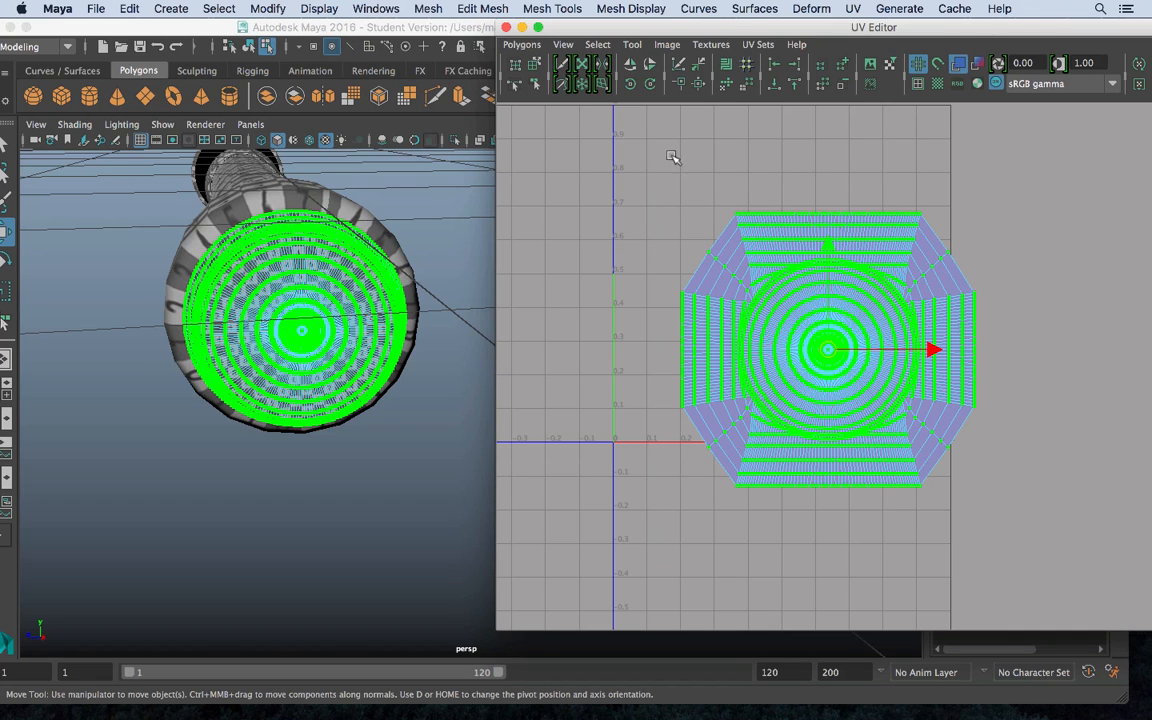
click(728, 88)
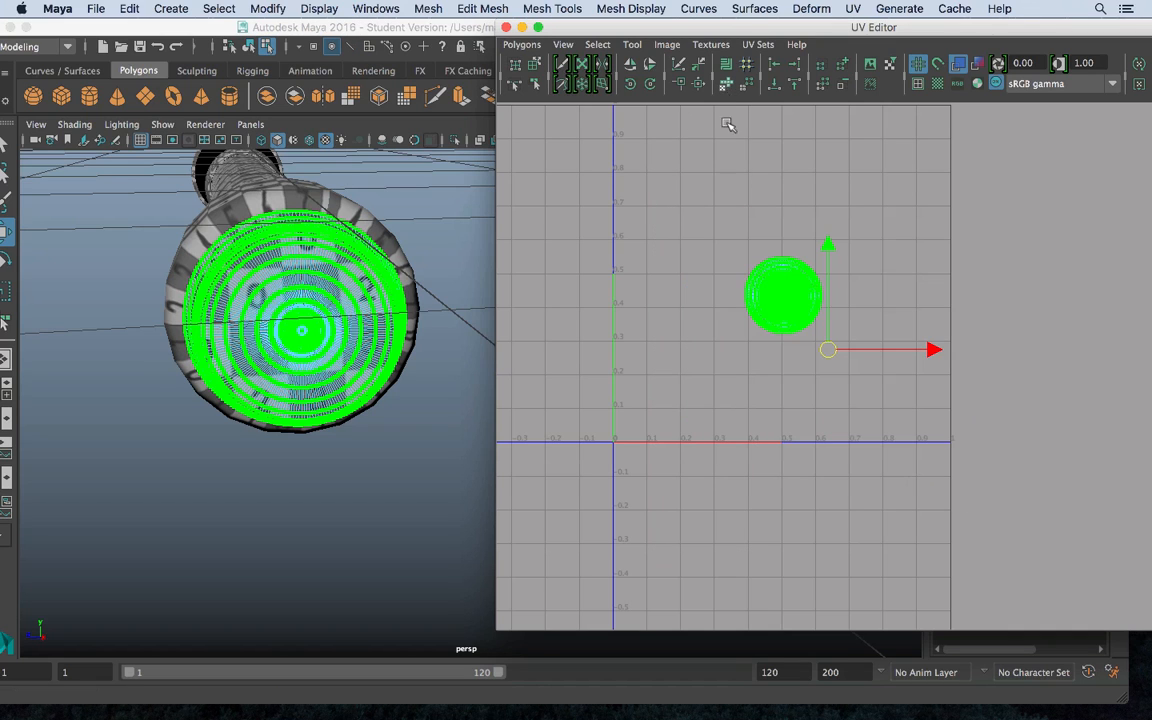
alt+right_drag(728, 270, 799, 314)
alt+middle_drag(756, 270, 846, 402)
alt+right_drag(846, 402, 1120, 576)
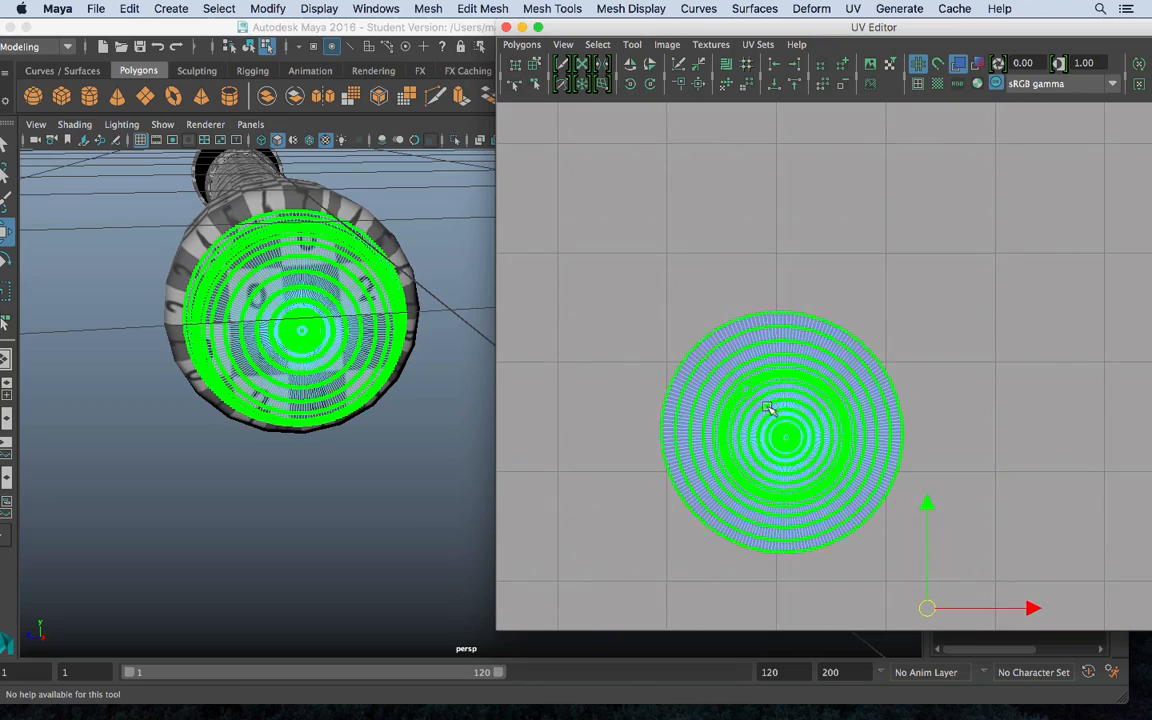
alt+middle_drag(769, 409, 761, 312)
alt+right_drag(761, 312, 1084, 549)
alt+middle_drag(735, 345, 808, 386)
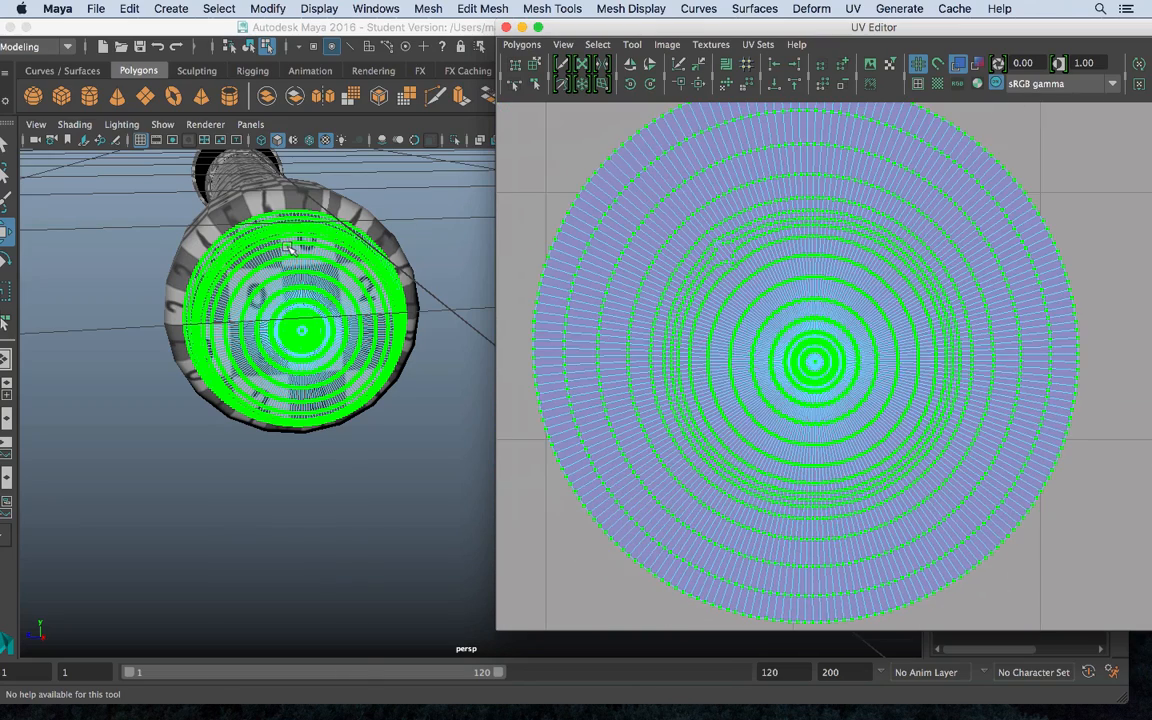
Try to unfold the central UV rings of the end cap shell with the Smooth UV Tool
right_drag(287, 247, 404, 226)
alt+drag(404, 226, 360, 380)
click(324, 318)
click(912, 412)
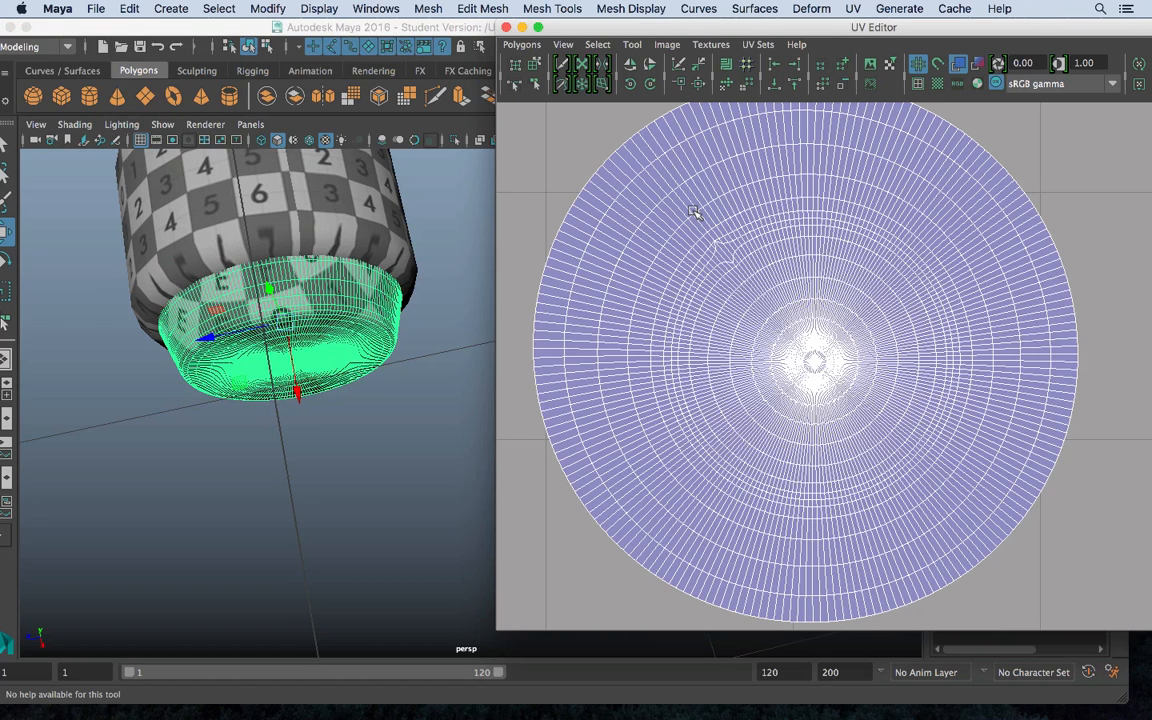
right_drag(692, 210, 763, 211)
drag(615, 188, 990, 536)
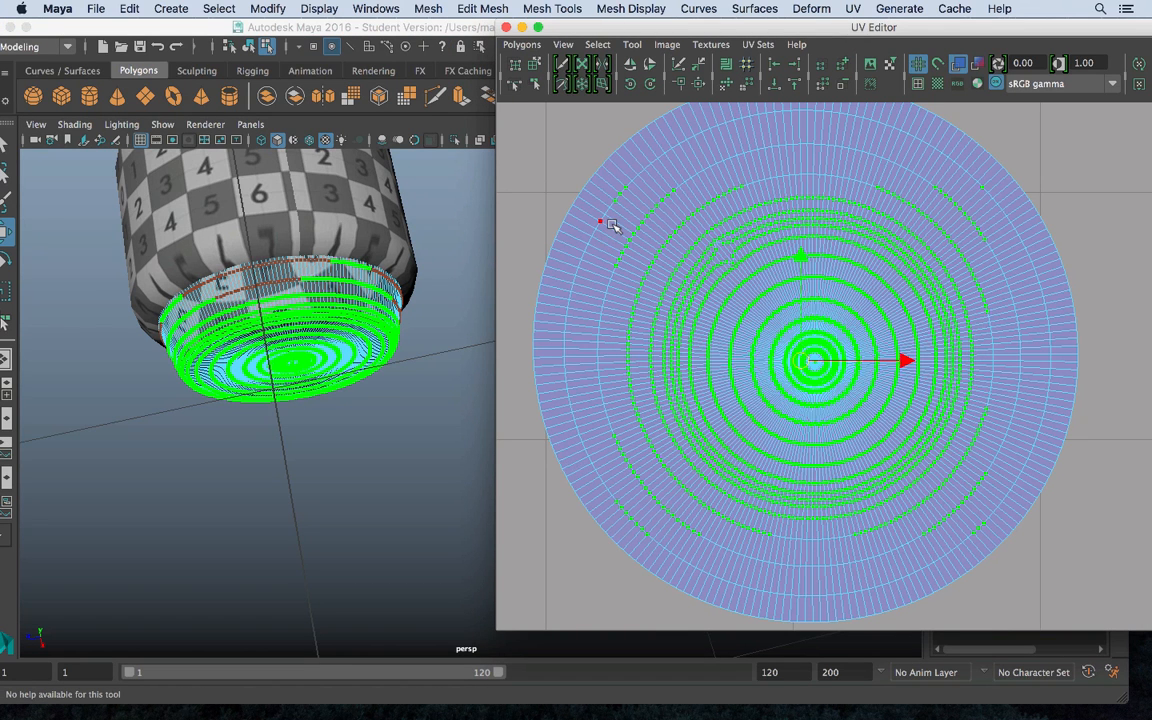
shift+right_drag(612, 225, 604, 267)
drag(560, 560, 1148, 511)
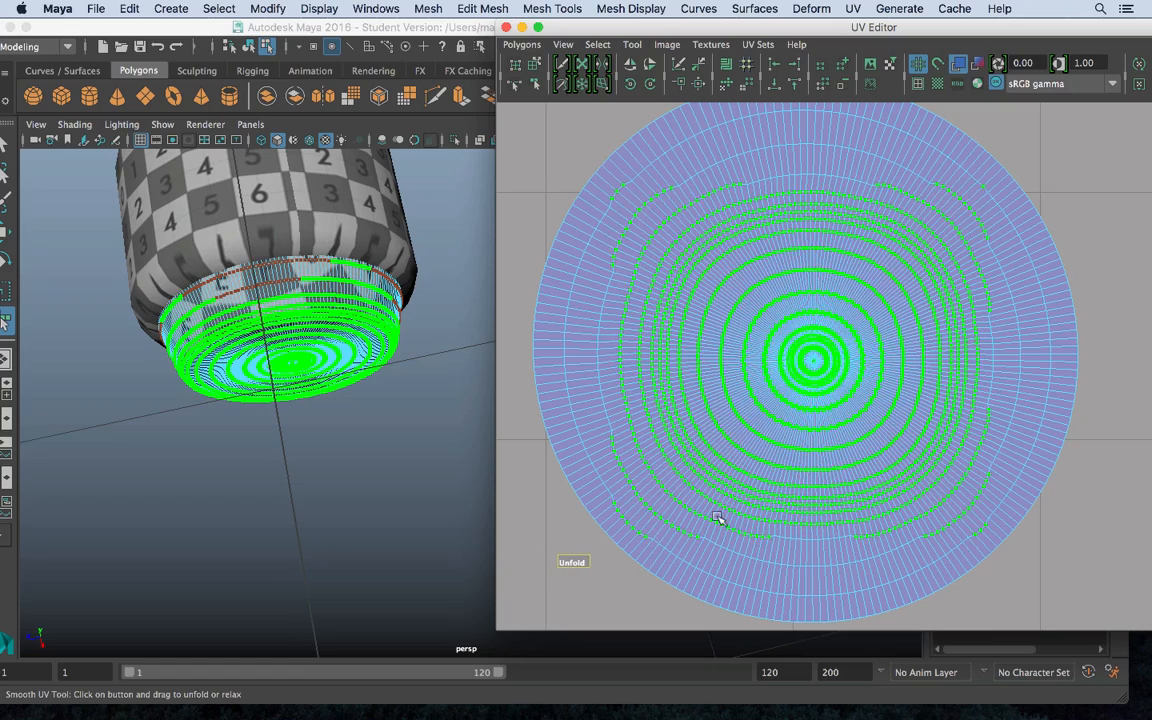
drag(717, 517, 586, 525)
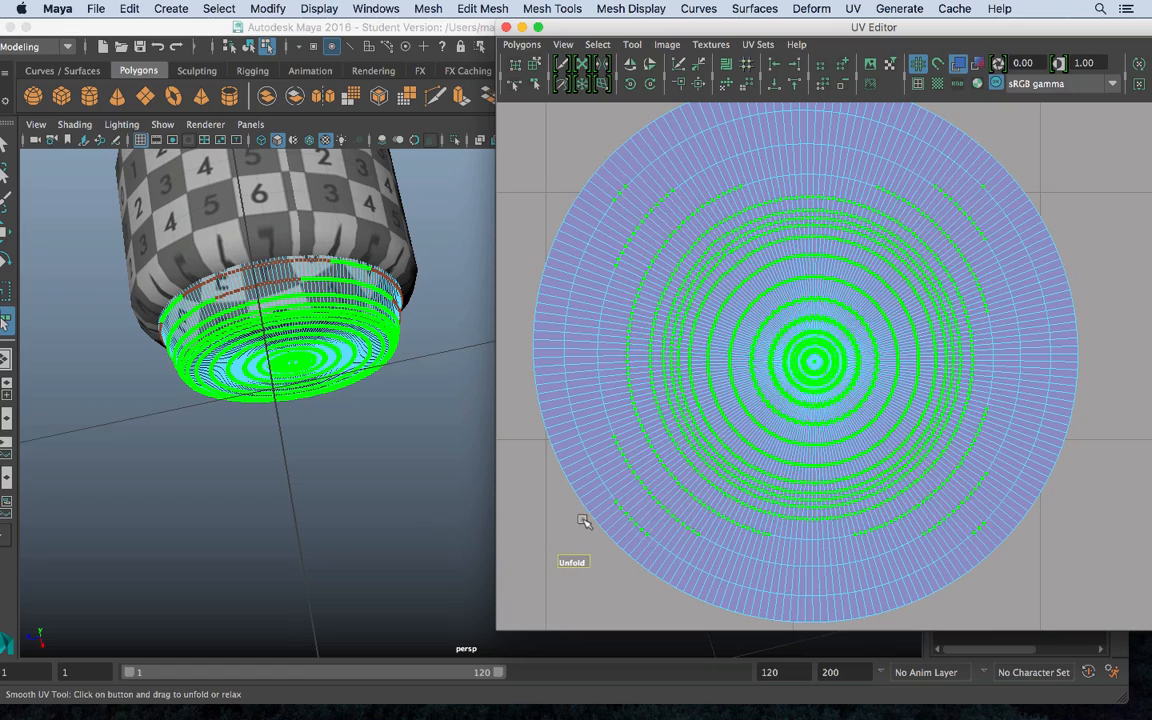
Unfold only the kinked UVs in the upper-left inner rings with the Smooth UV Tool, and return the cap to object mode
drag(772, 290, 773, 291)
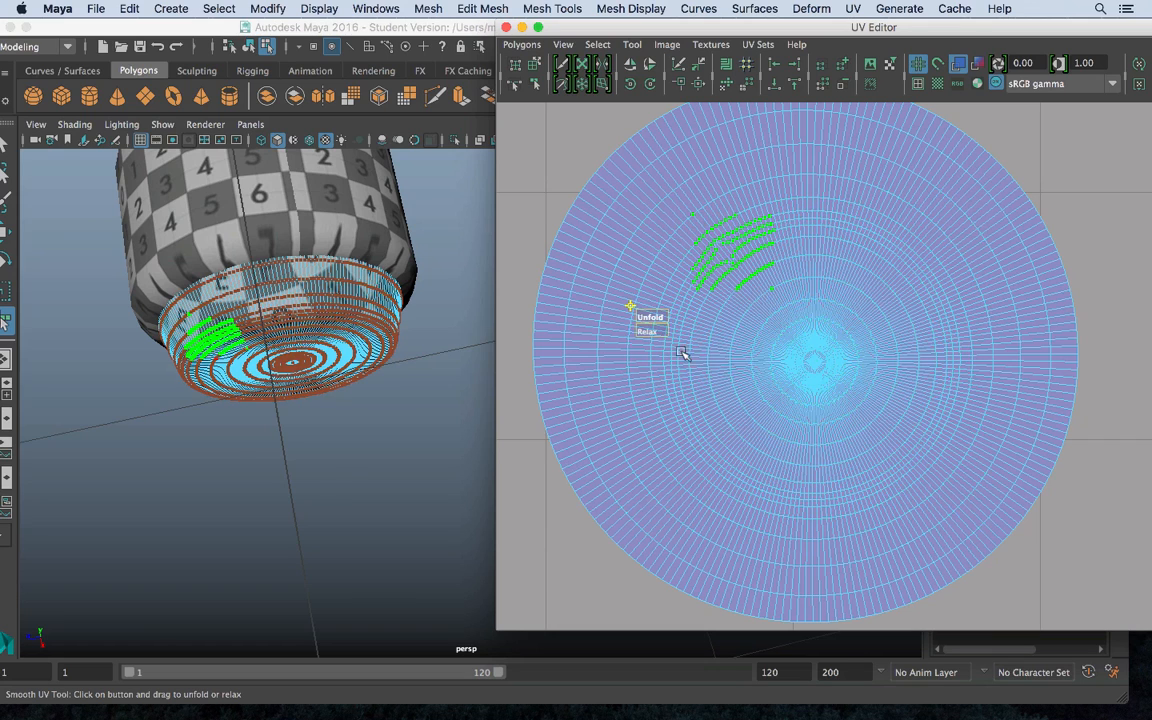
drag(641, 320, 688, 318)
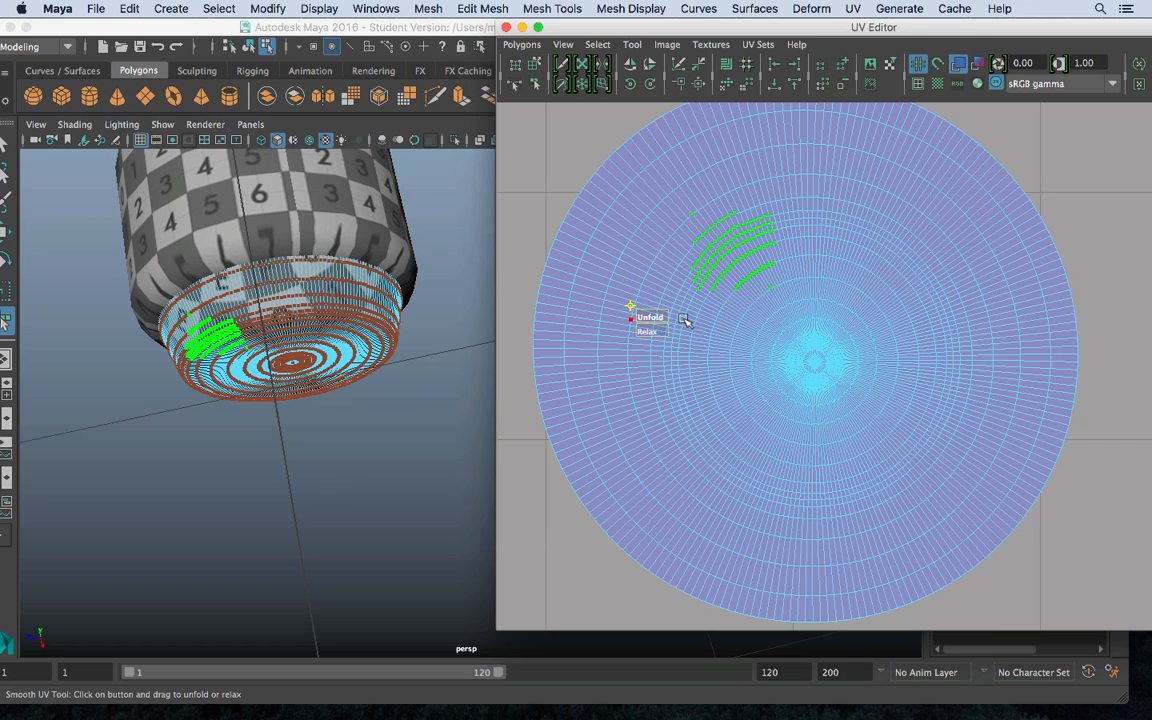
right_click(336, 309)
click(425, 218)
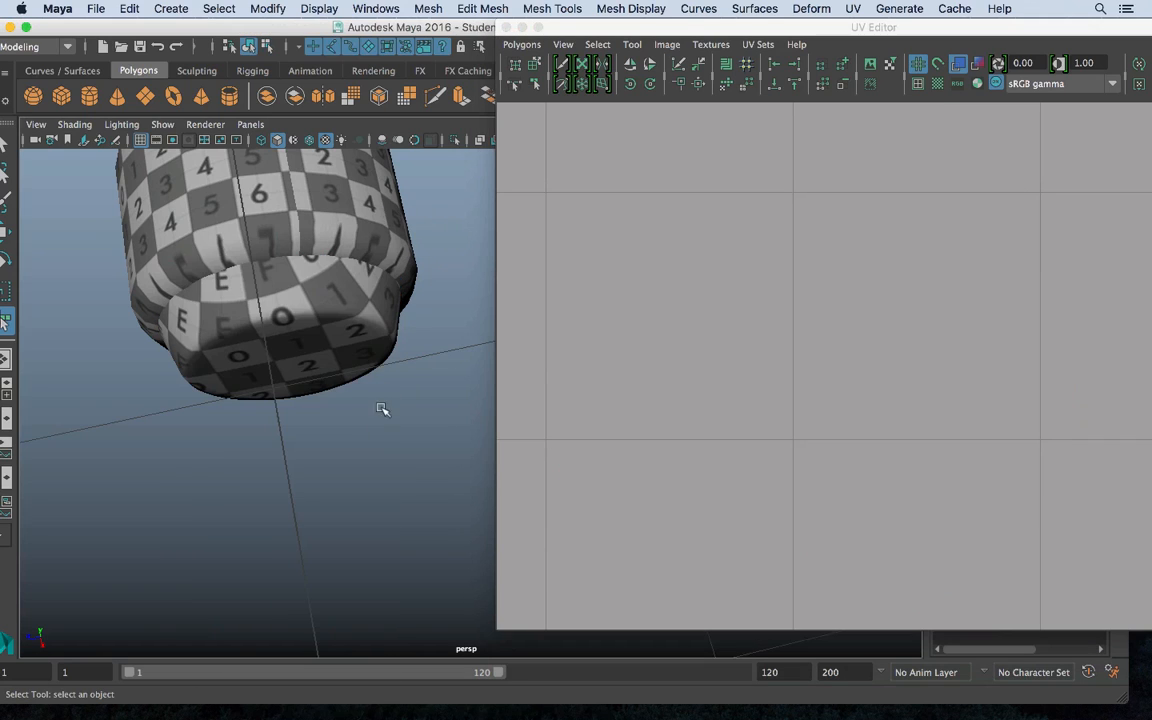
alt+drag(381, 406, 388, 374)
alt+right_drag(759, 327, 660, 302)
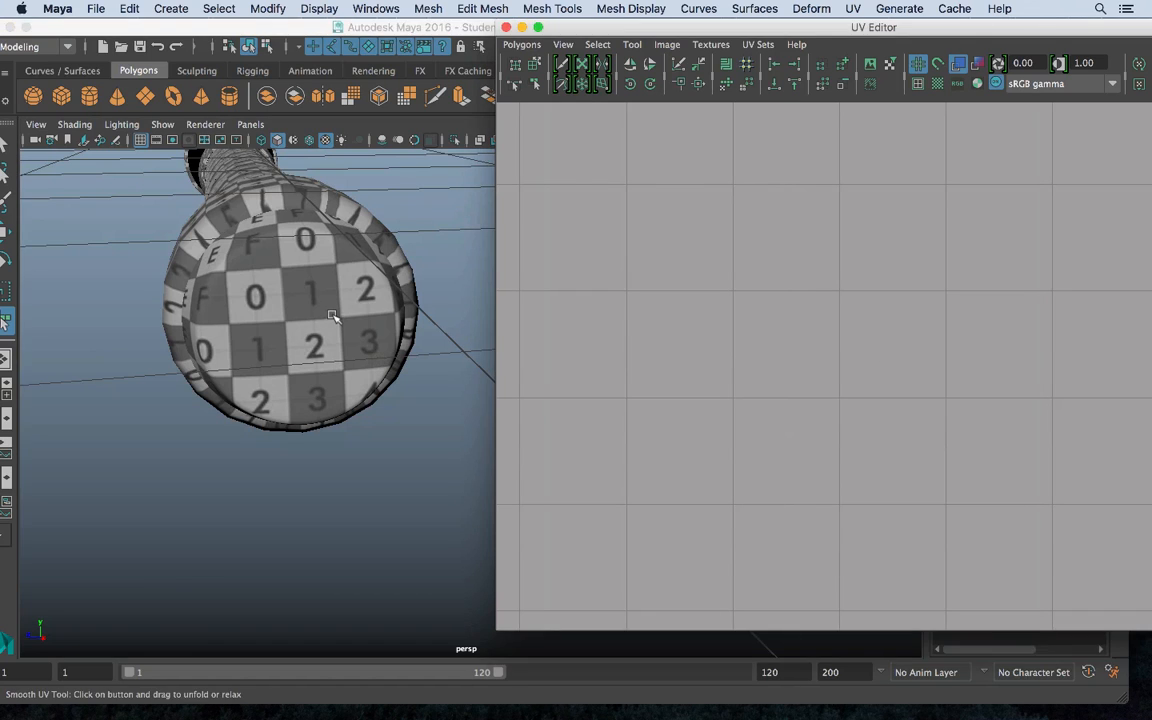
Move the whole end cap UV shell outside the 0–1 UV space, to its right
click(334, 320)
key(a)
right_drag(901, 348, 835, 328)
alt+middle_drag(950, 388, 763, 356)
key(w)
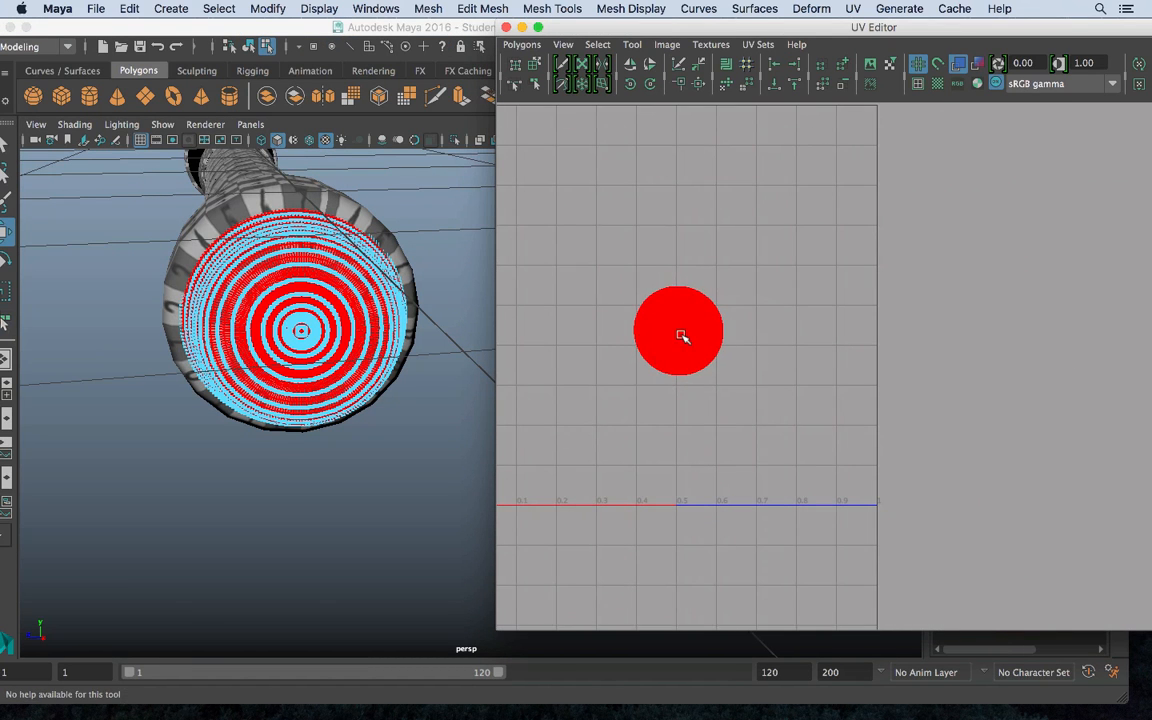
click(683, 334)
drag(686, 331, 1128, 368)
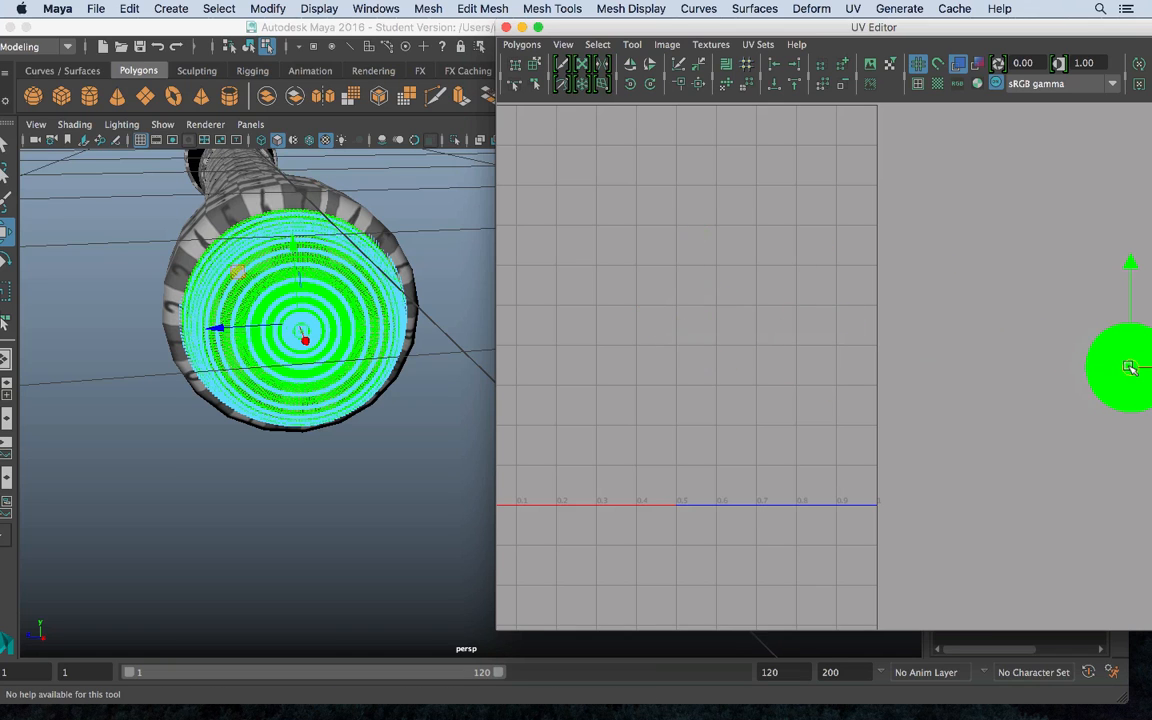
key(F11)
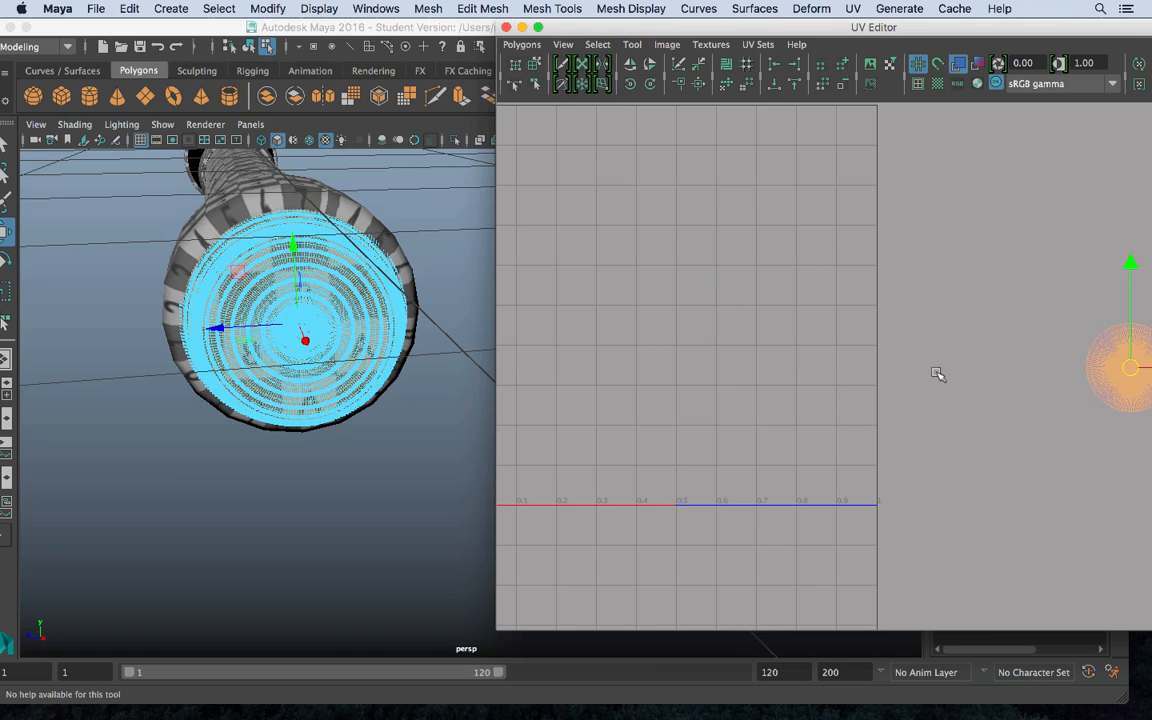
click(942, 376)
Try to apply Automatic UV mapping to the zigzag band around the handle while in component mode
alt+middle_drag(797, 395, 820, 512)
alt+right_drag(820, 512, 532, 323)
alt+drag(420, 294, 240, 330)
alt+middle_drag(160, 330, 392, 256)
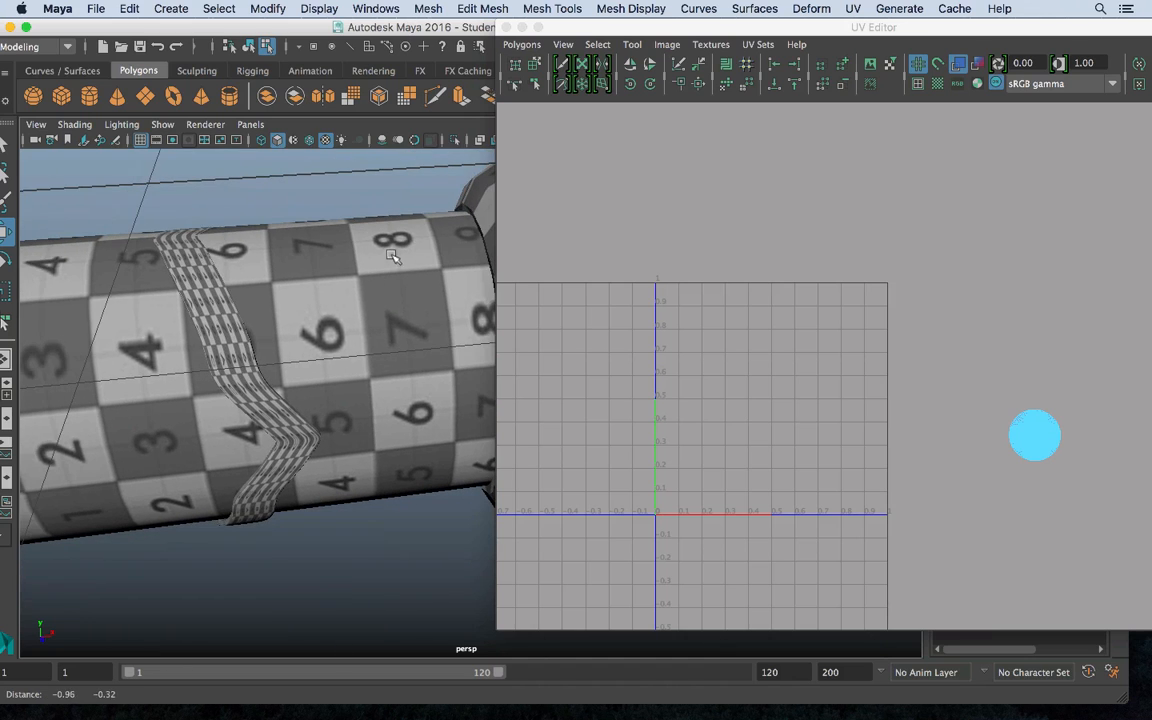
click(228, 340)
alt+middle_drag(226, 339, 386, 303)
alt+right_drag(386, 303, 692, 387)
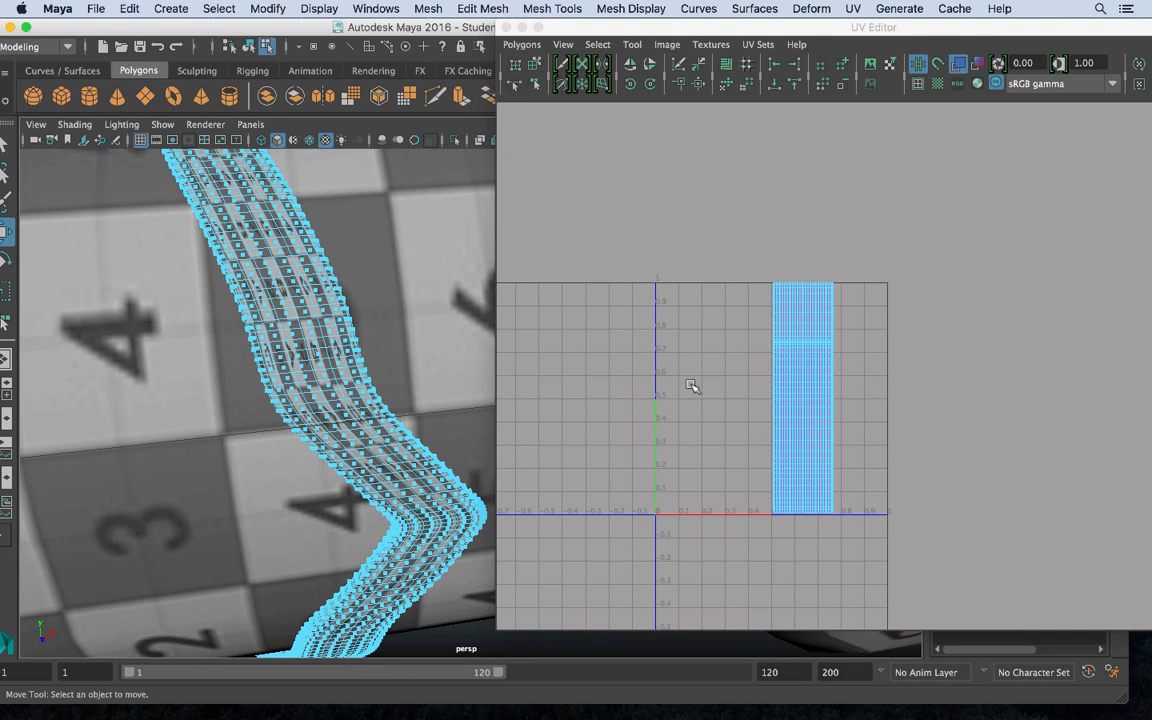
click(860, 8)
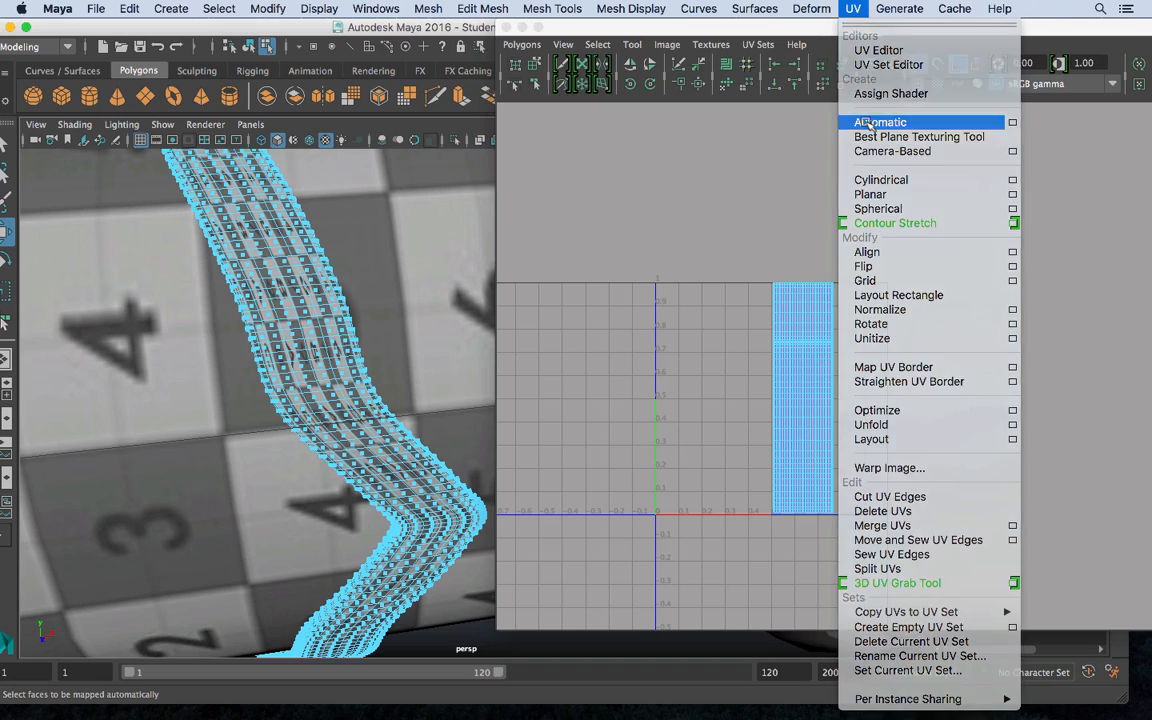
click(874, 121)
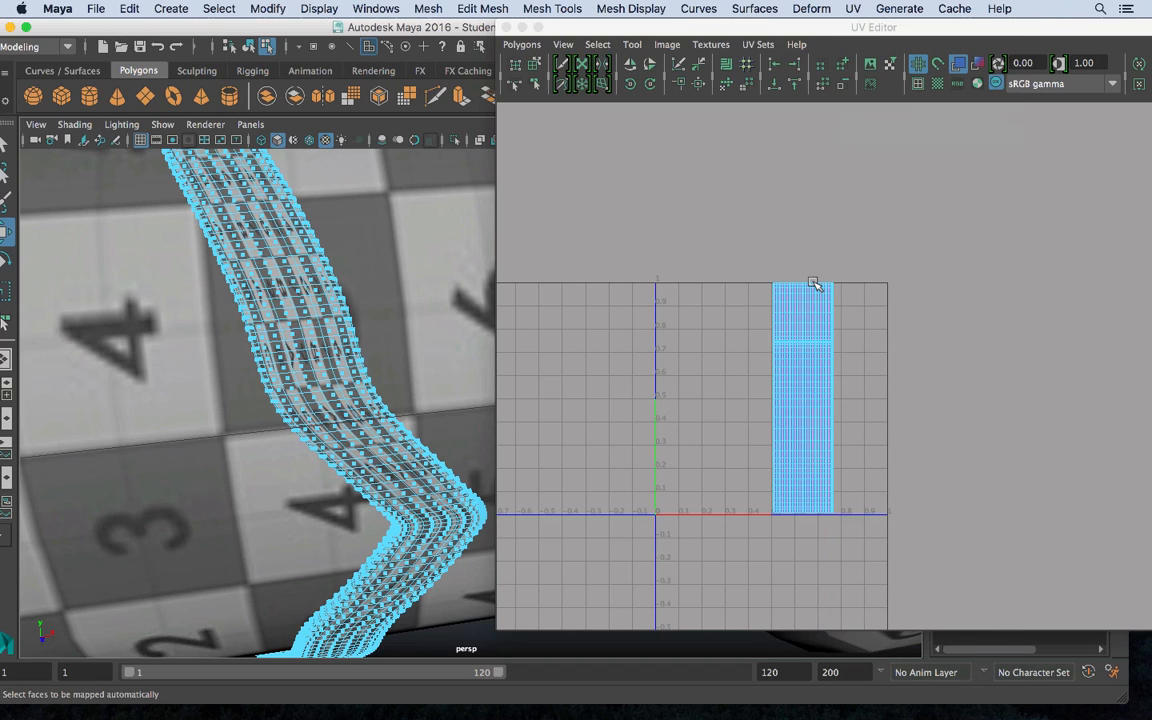
click(854, 9)
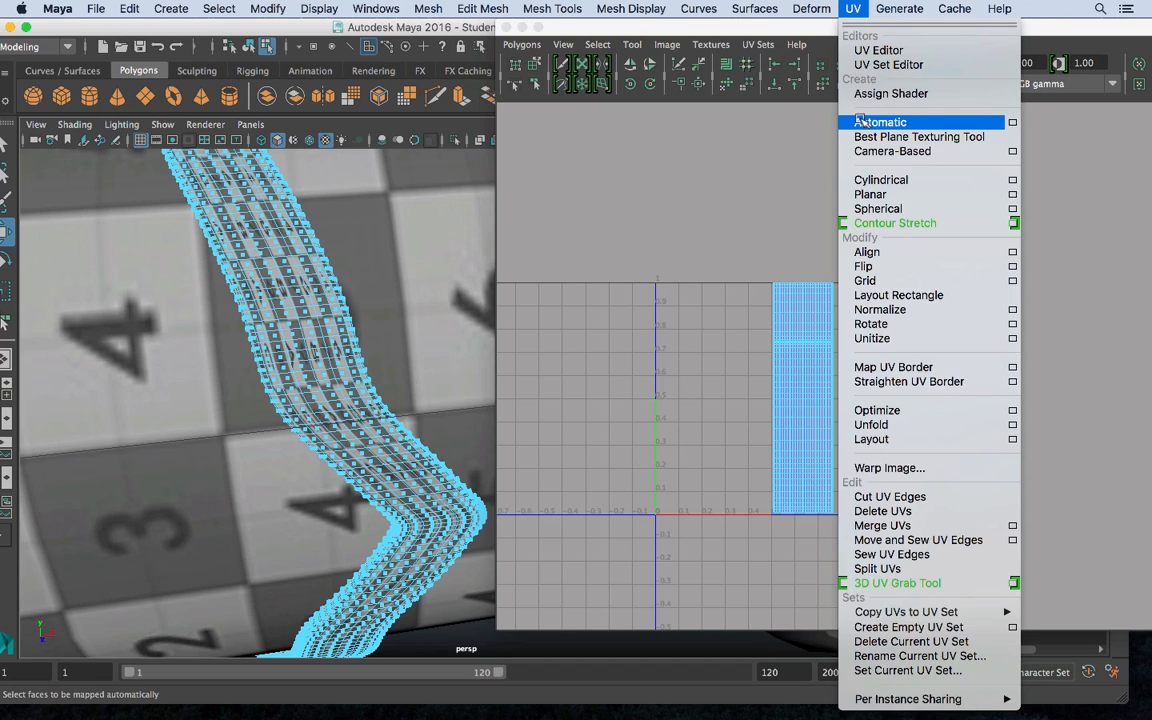
click(518, 249)
Select the zigzag band as an object and apply Automatic UV mapping to it
right_drag(300, 290, 378, 218)
click(278, 278)
click(797, 8)
mouse_move(853, 8)
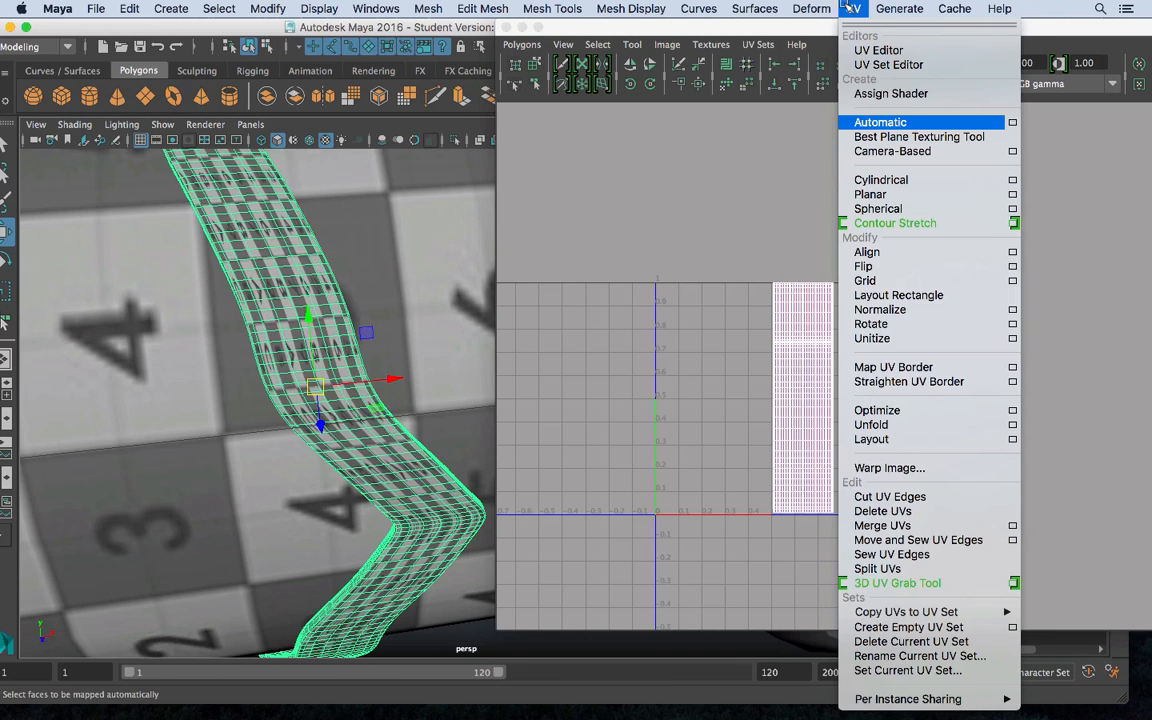
click(861, 121)
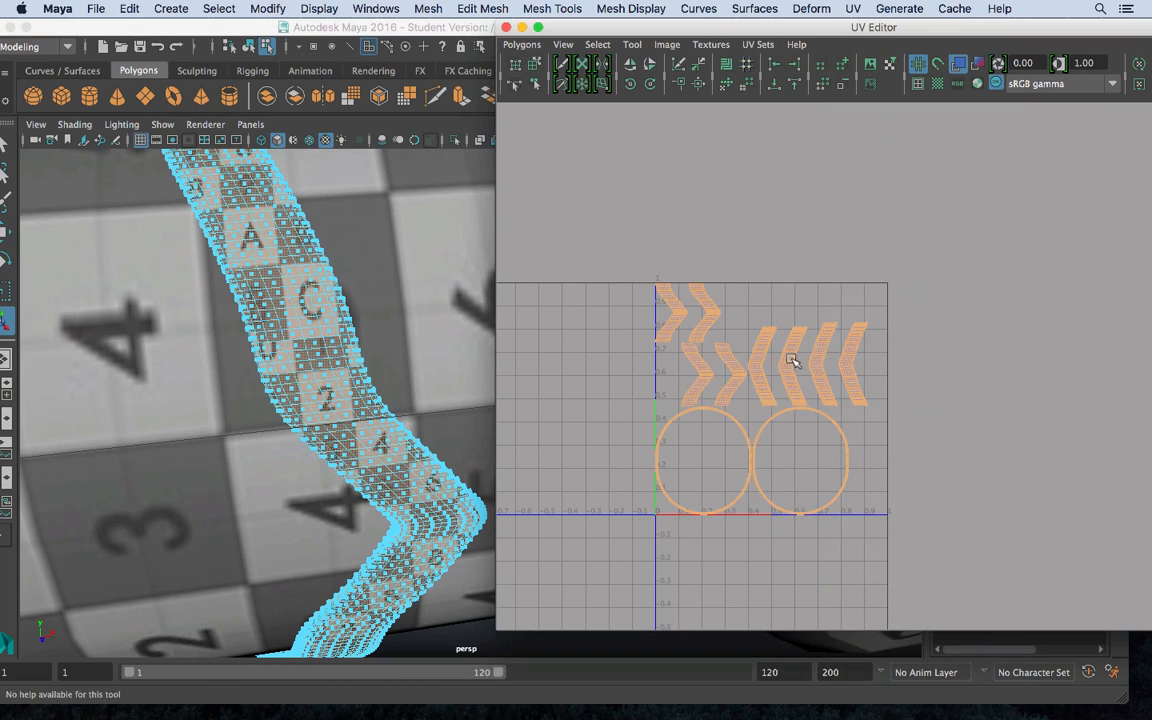
Select the lower end edges of the upper-left zigzag UV shell and move and sew it to its matching shell
alt+middle_drag(792, 360, 893, 326)
alt+right_drag(645, 558, 1140, 532)
alt+middle_drag(799, 320, 834, 457)
alt+right_drag(680, 555, 1073, 557)
alt+middle_drag(704, 450, 727, 460)
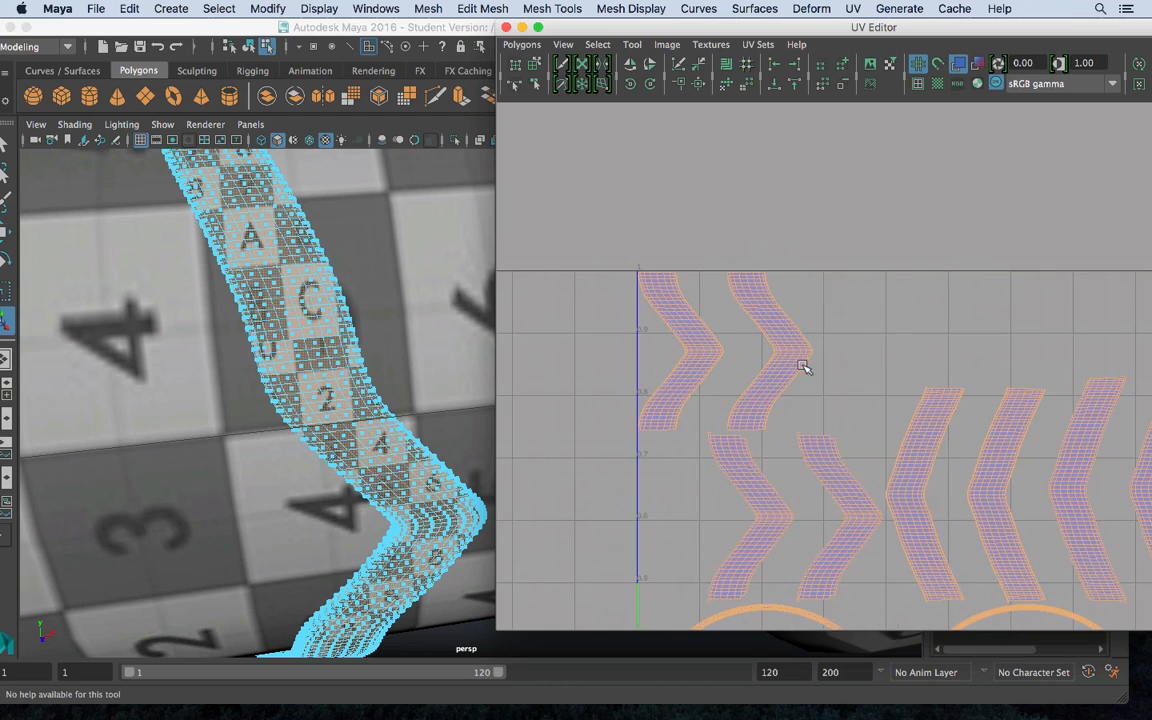
alt+right_drag(805, 366, 998, 499)
alt+middle_drag(601, 470, 737, 391)
right_drag(684, 374, 672, 378)
click(671, 375)
alt+middle_drag(732, 402, 740, 393)
alt+right_drag(762, 410, 985, 500)
alt+middle_drag(682, 422, 702, 435)
alt+right_drag(781, 400, 586, 422)
alt+middle_drag(586, 422, 847, 420)
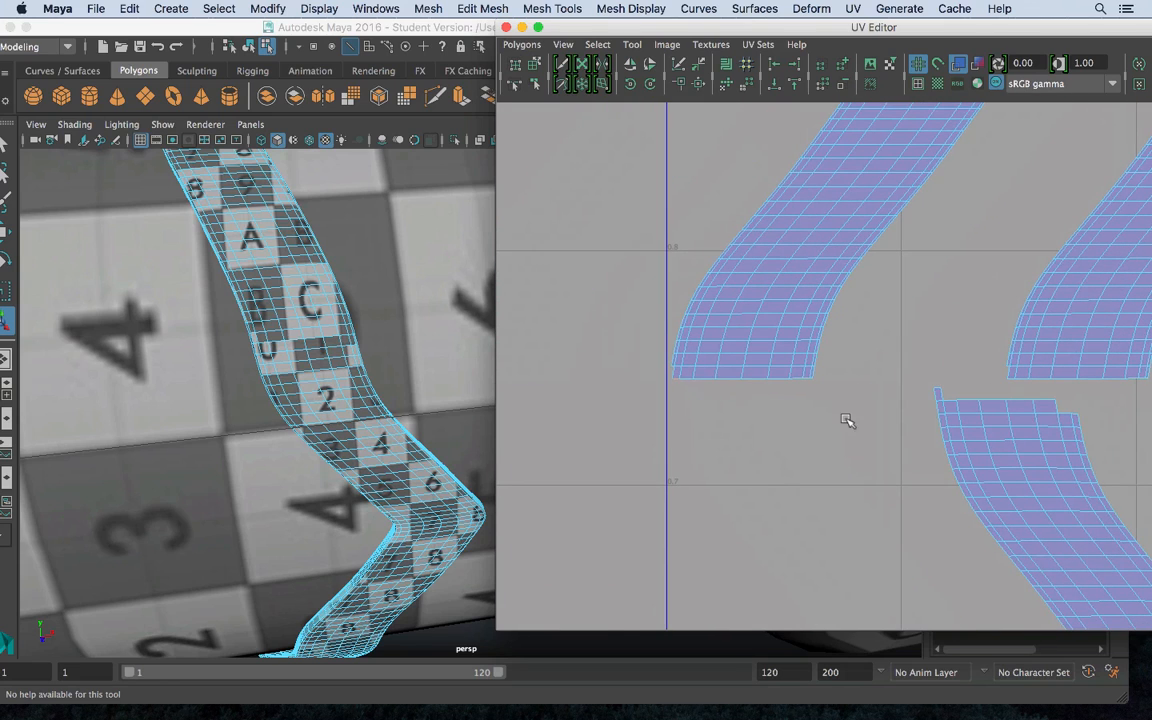
click(673, 371)
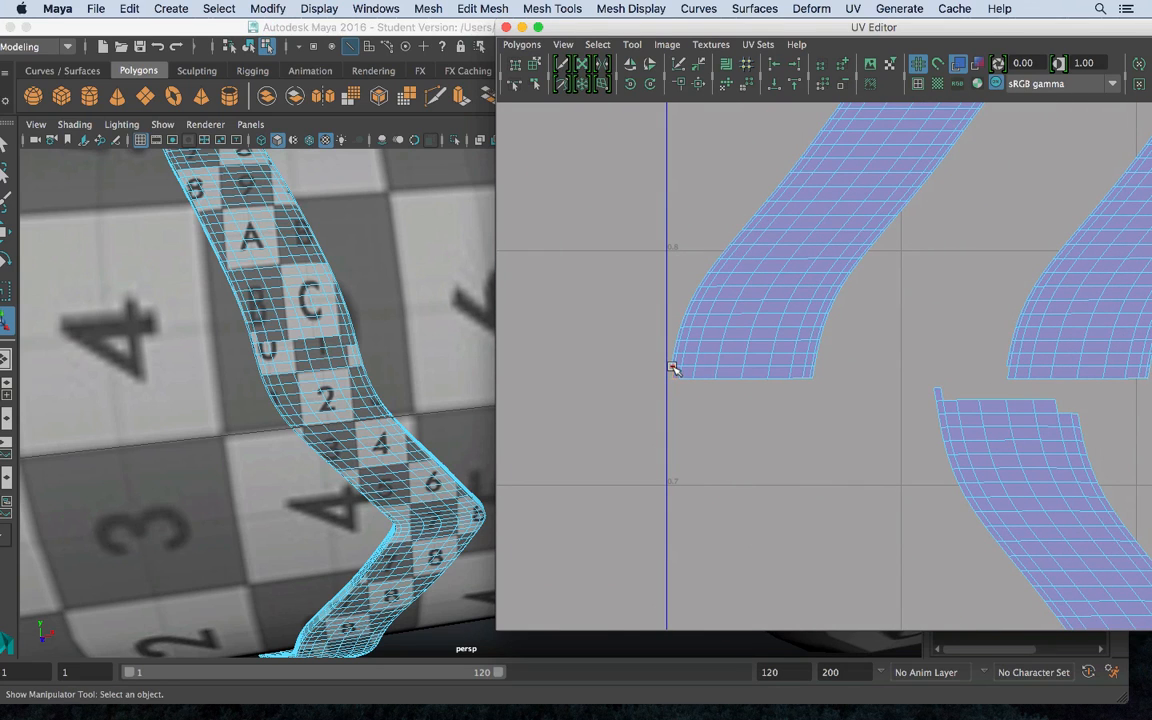
click(672, 367)
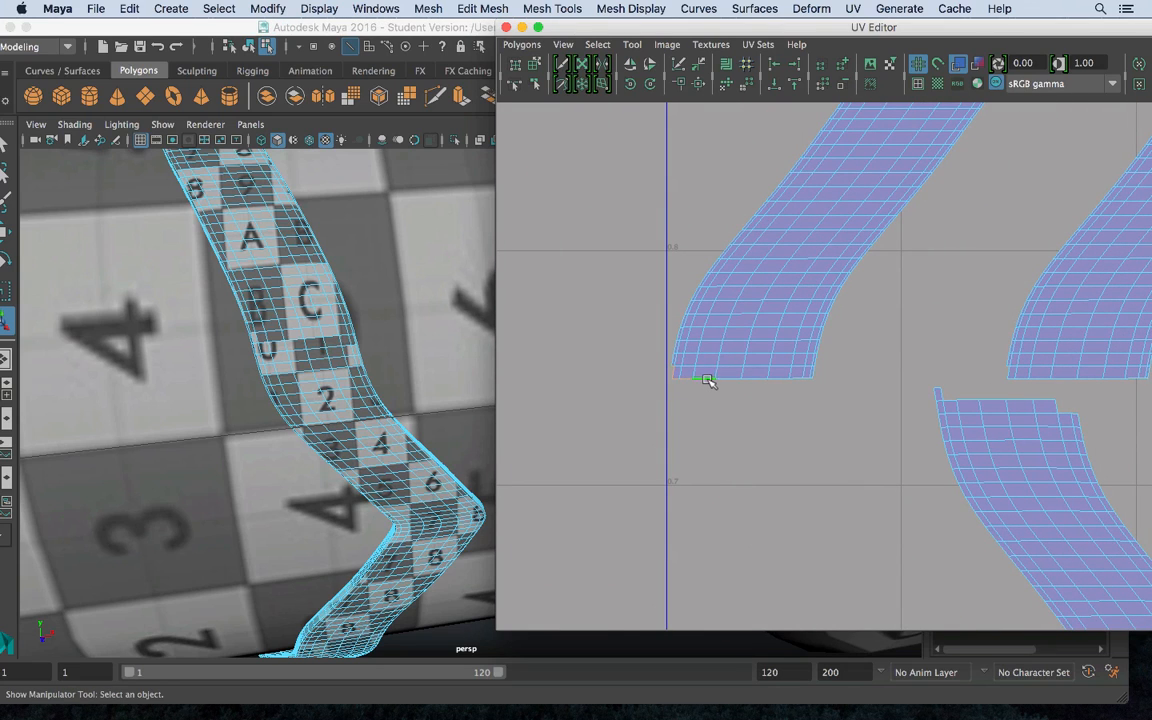
shift+click(811, 378)
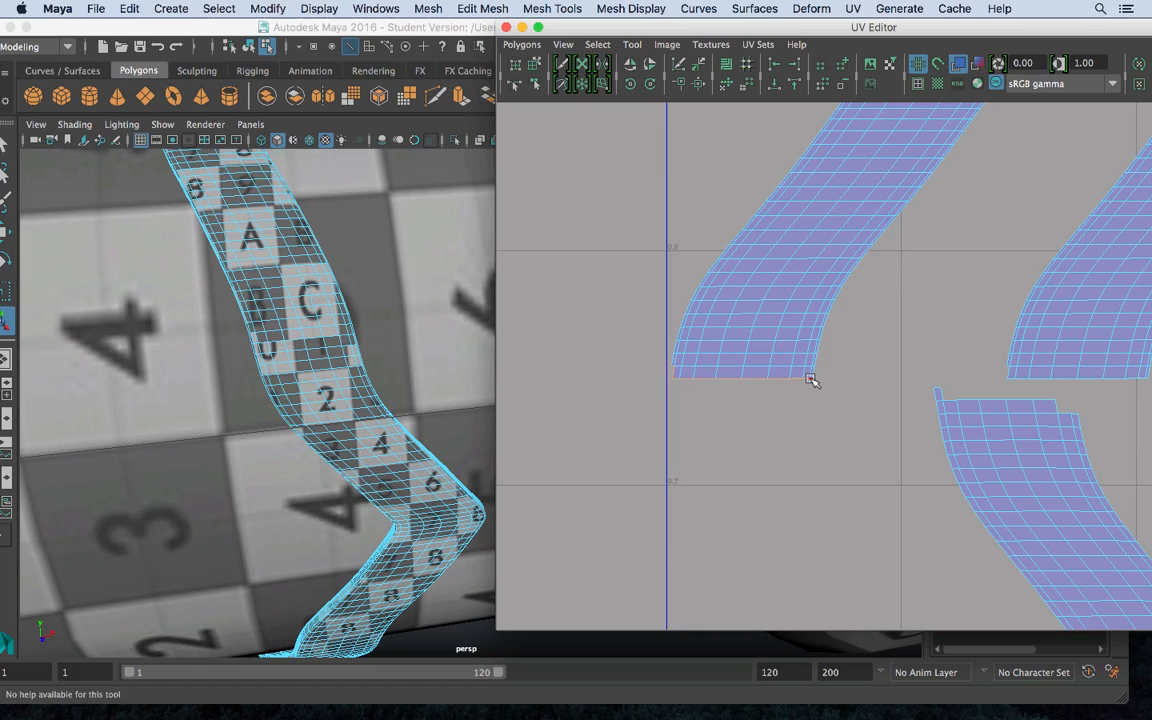
alt+right_drag(918, 434, 663, 290)
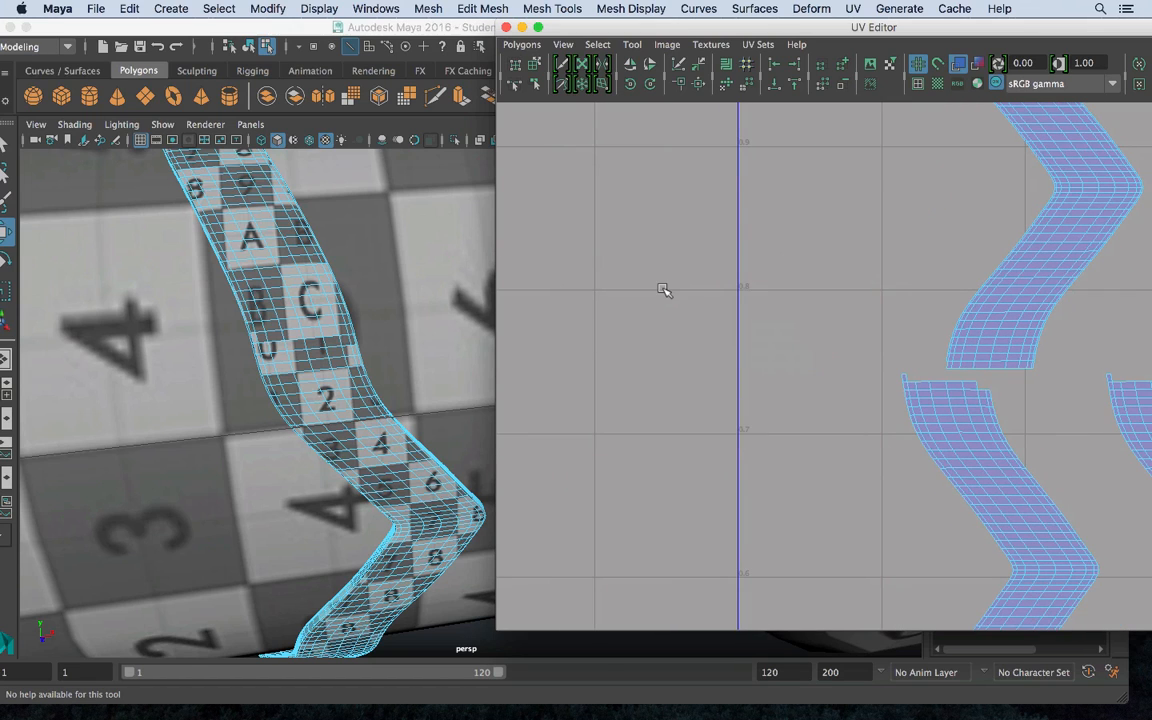
alt+middle_drag(923, 334, 805, 486)
alt+right_drag(805, 486, 463, 262)
alt+middle_drag(808, 385, 528, 311)
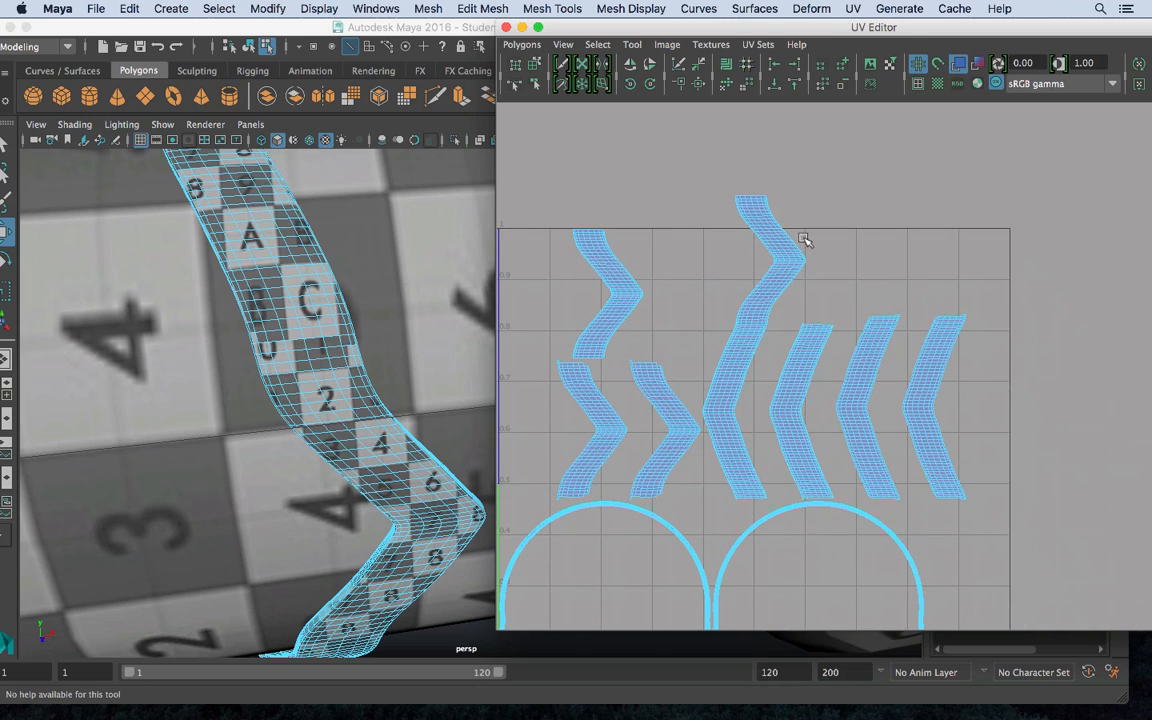
alt+middle_drag(739, 543, 735, 375)
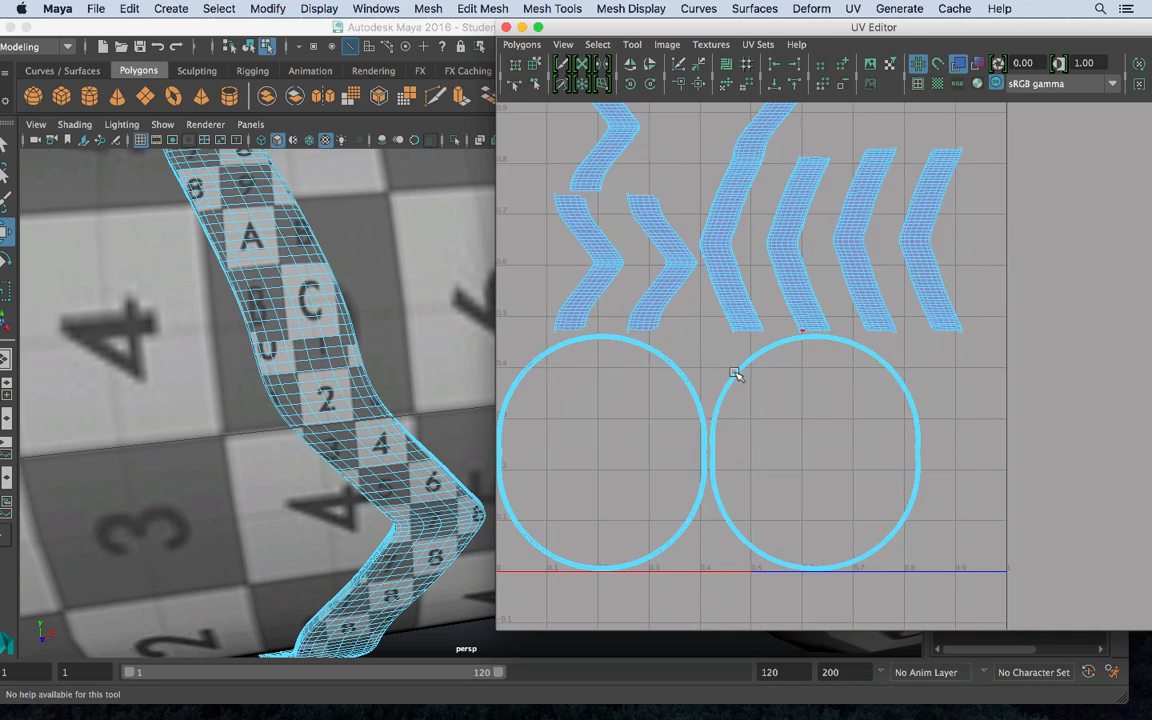
Select the lower end edges of the long zigzag UV shell and move and sew them to their matching shell
alt+right_drag(735, 375, 818, 383)
alt+middle_drag(820, 388, 977, 465)
alt+right_drag(660, 388, 734, 416)
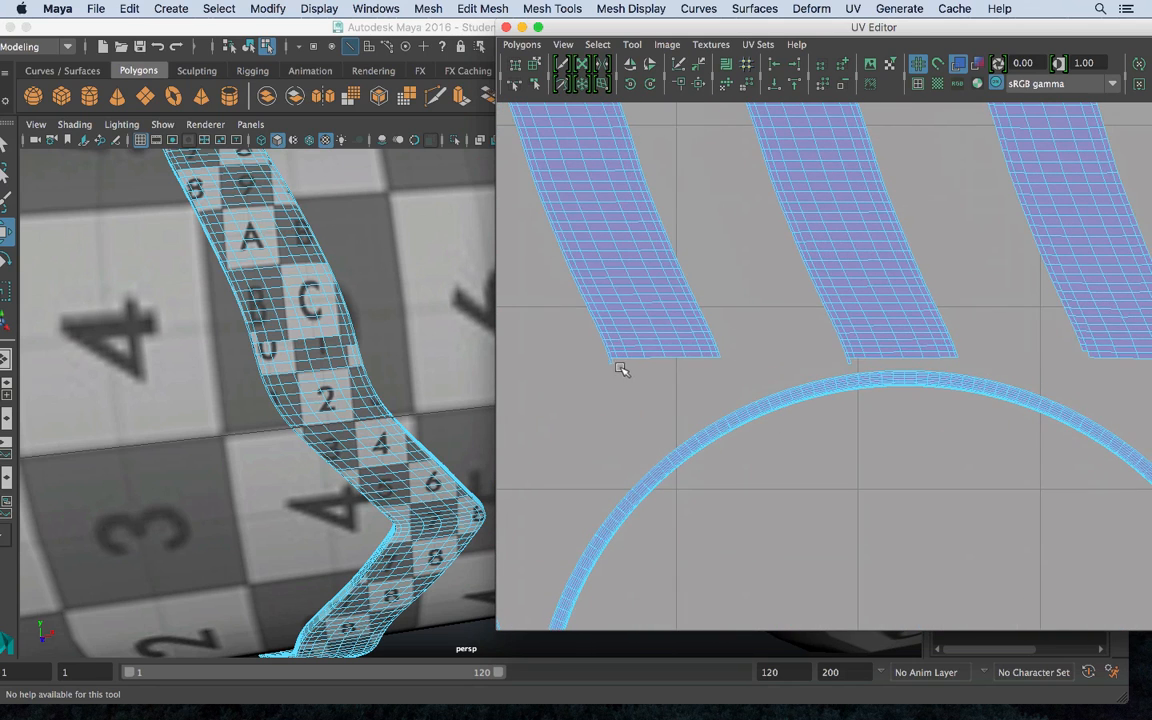
alt+right_drag(621, 369, 807, 457)
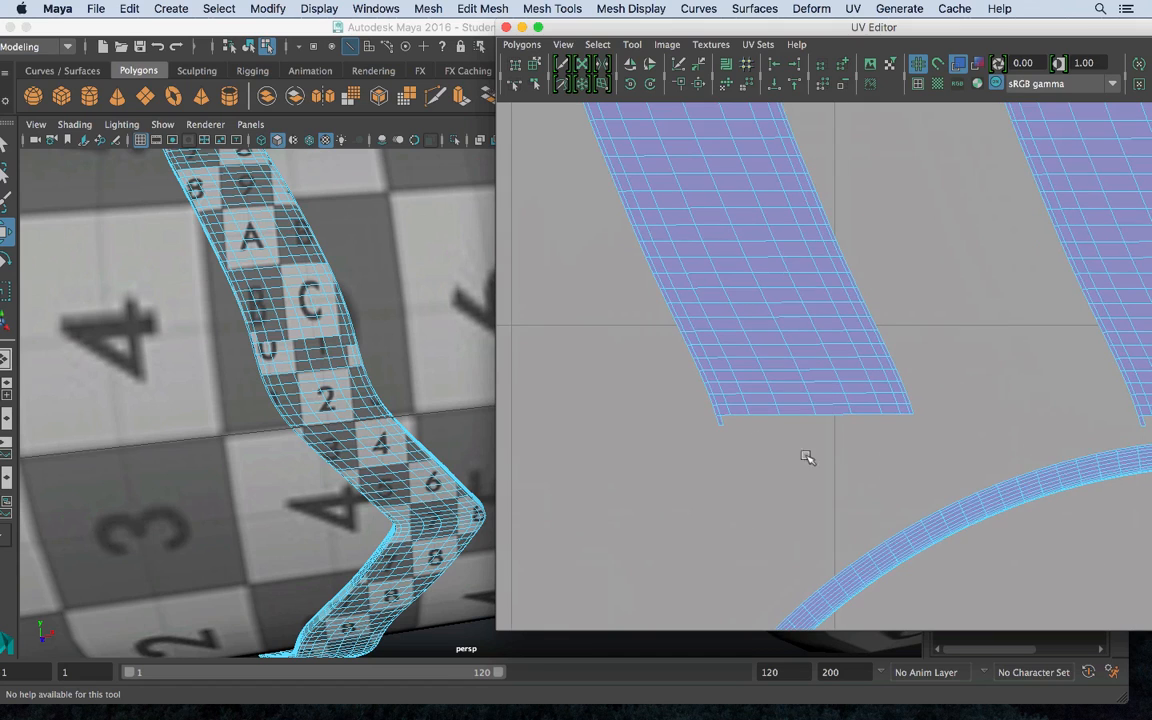
key(w)
shift+click(725, 415)
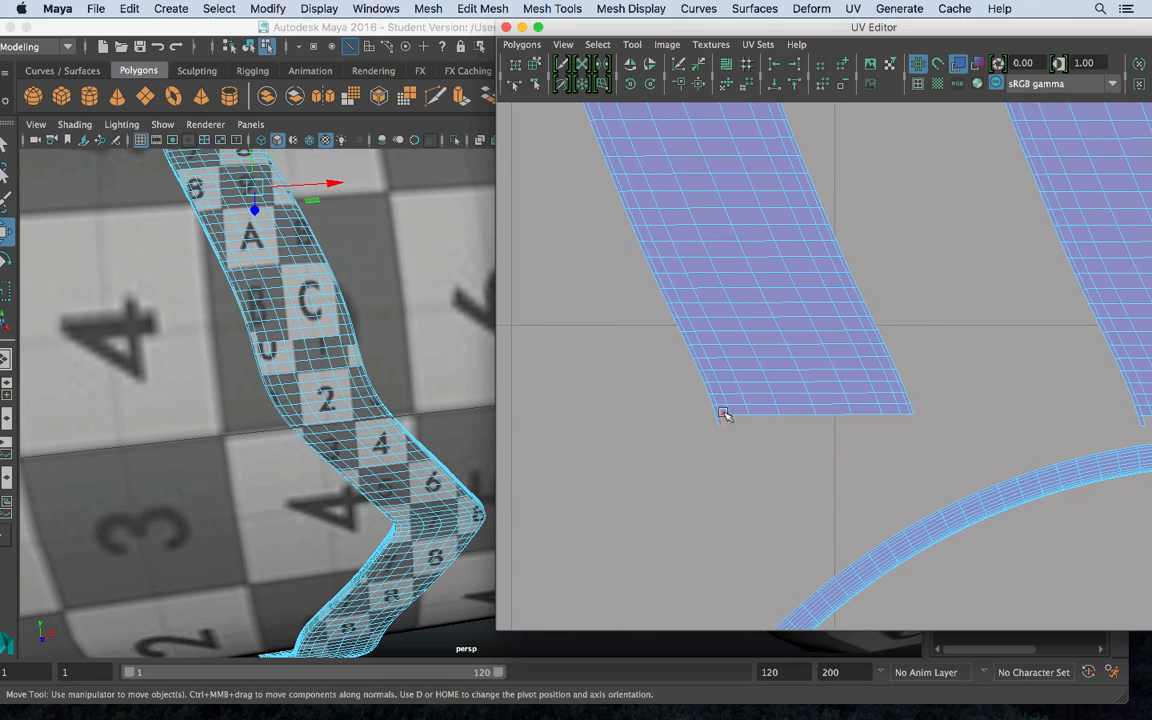
shift+click(731, 414)
shift+click(741, 415)
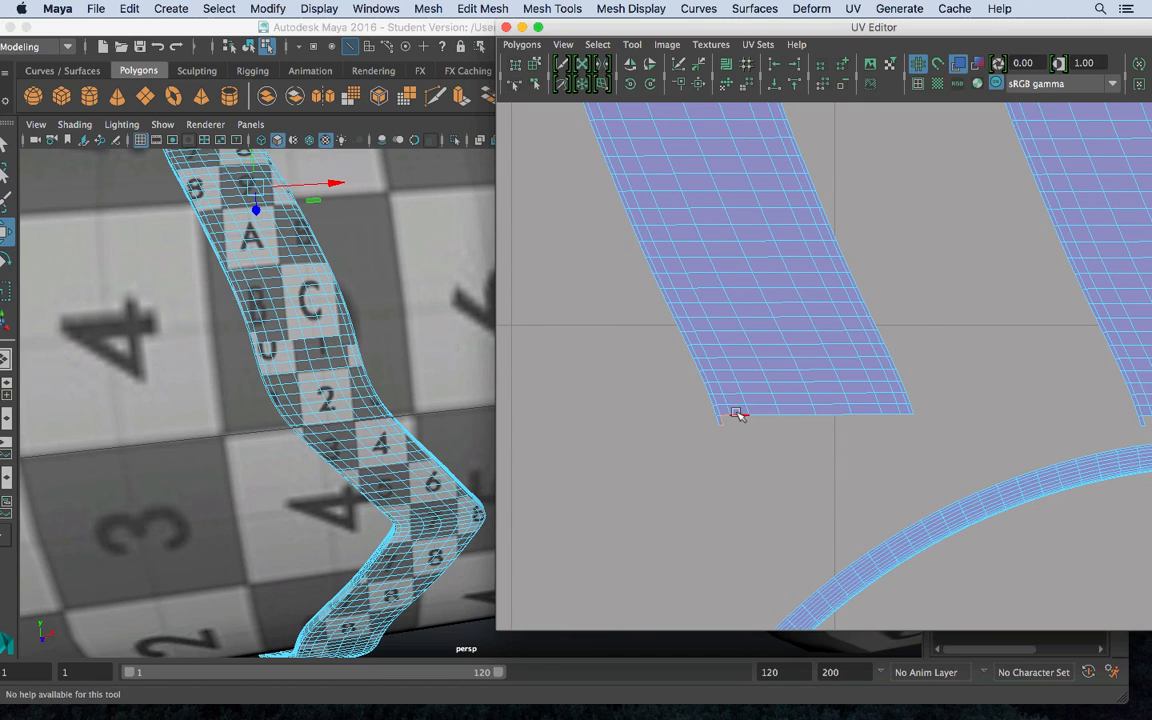
shift+click(818, 414)
shift+click(848, 414)
shift+click(887, 415)
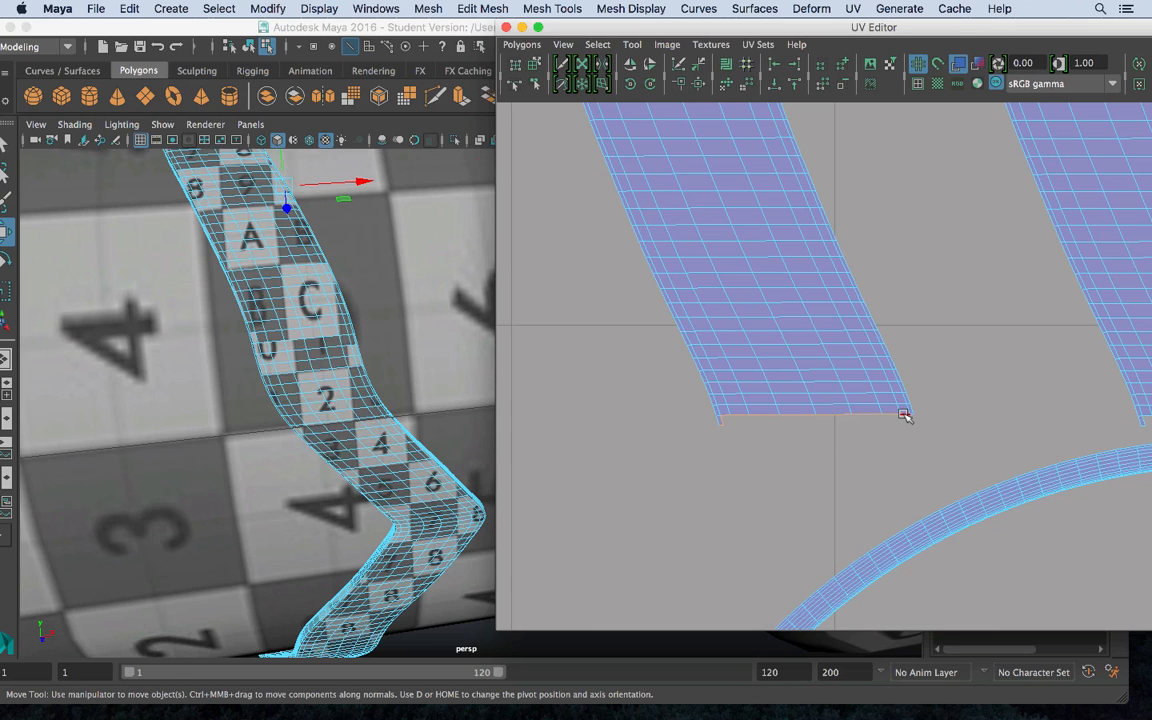
shift+click(905, 414)
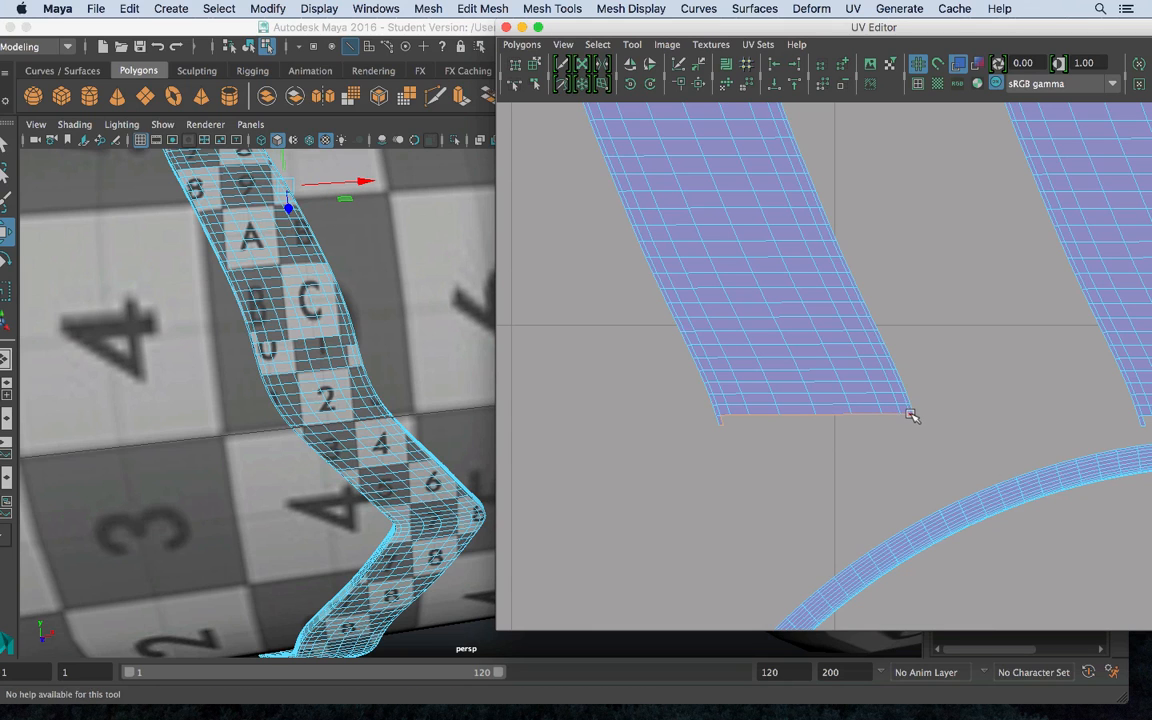
shift+right_drag(941, 370, 702, 376)
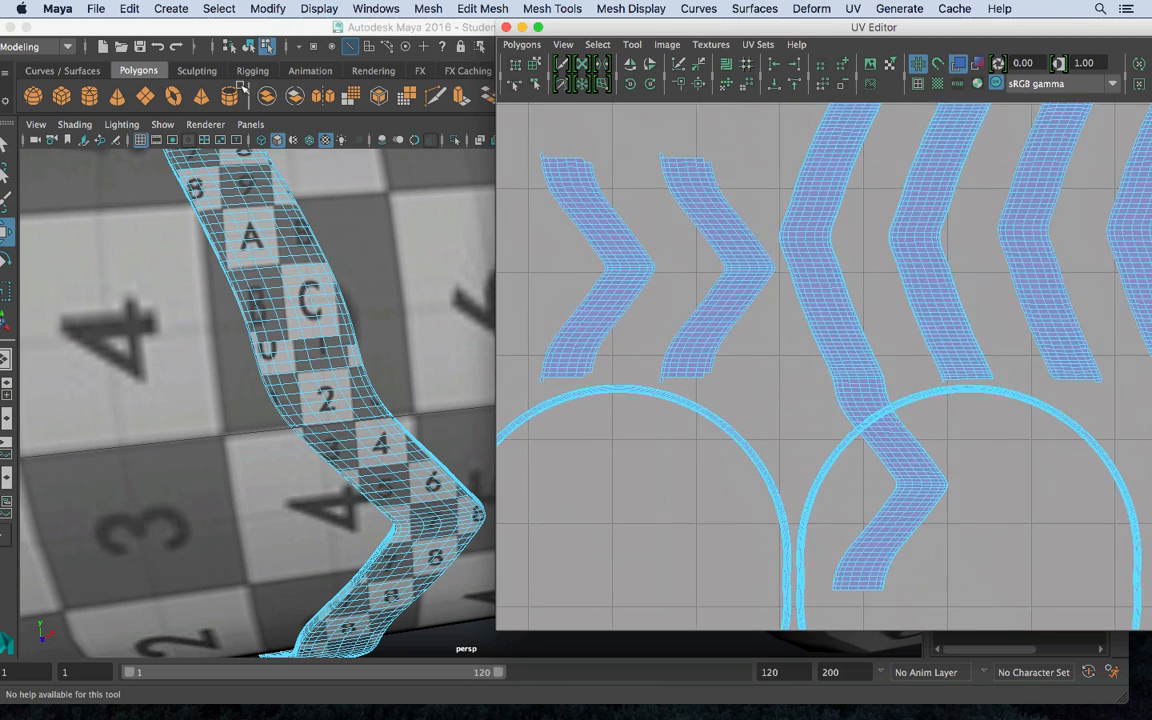
Select the upper end edges of the short zigzag shell nearest the long strip and move and sew them to their matching shell
alt+middle_drag(702, 376, 749, 363)
alt+middle_drag(714, 257, 781, 454)
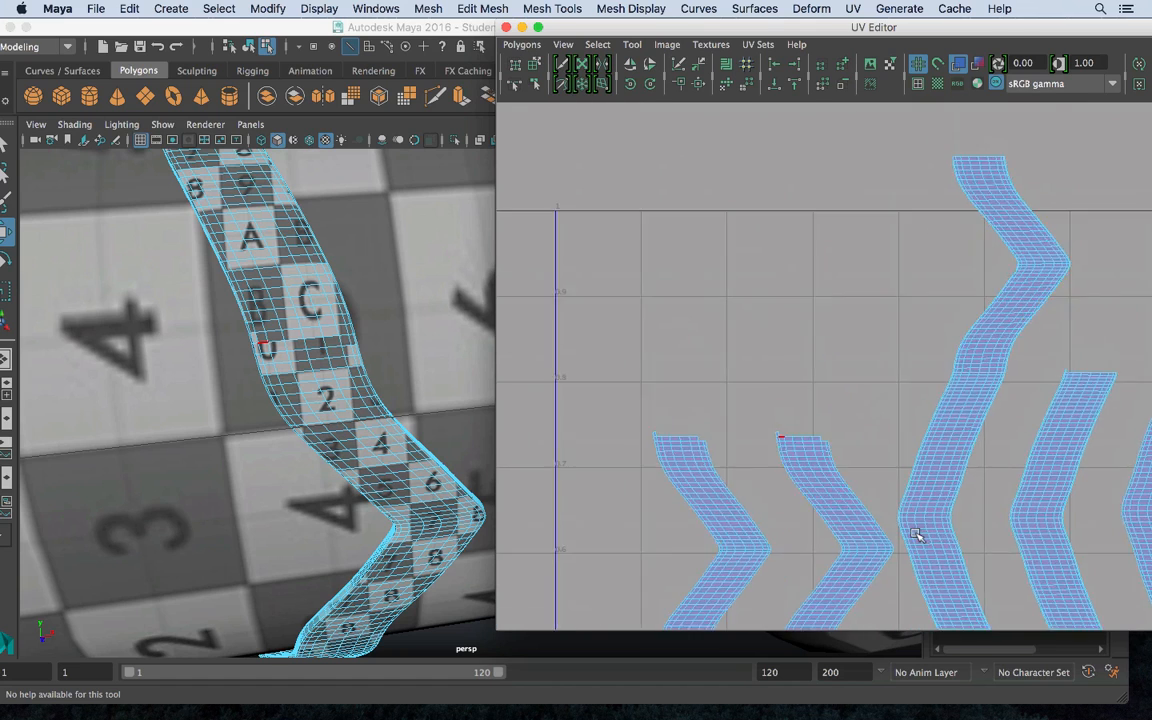
alt+right_drag(918, 535, 972, 554)
alt+middle_drag(720, 432, 649, 318)
alt+right_drag(649, 318, 946, 555)
alt+middle_drag(946, 555, 954, 562)
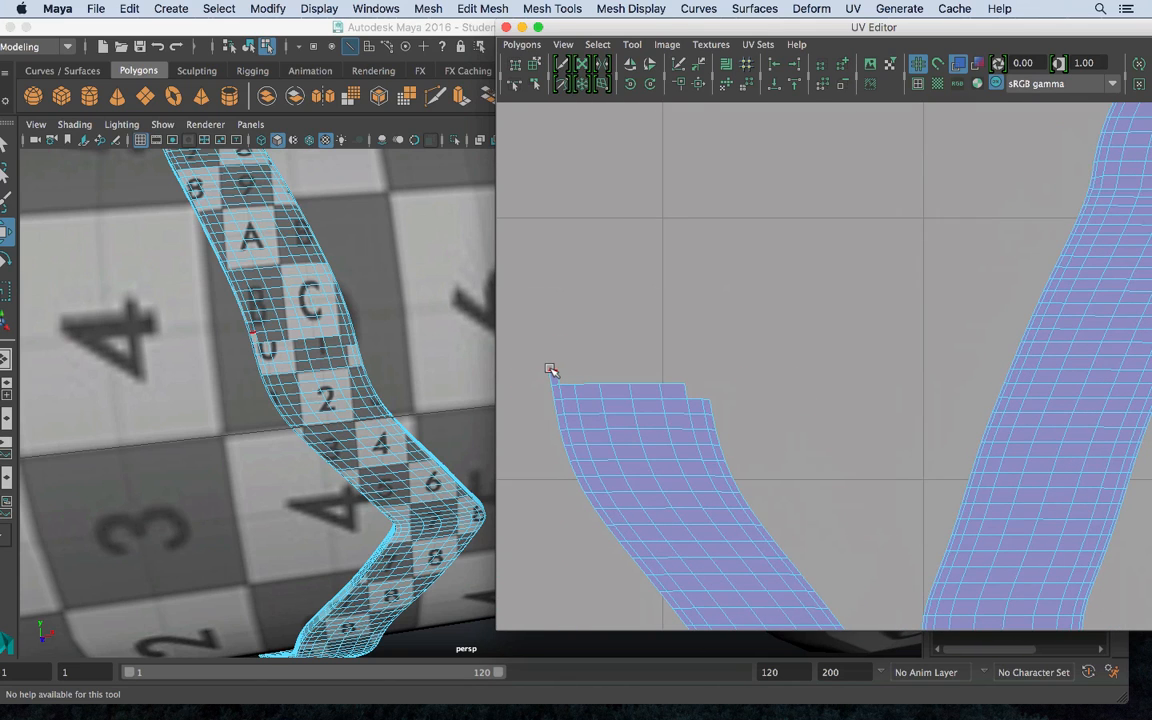
mouse_move(551, 370)
mouse_down()
mouse_move(560, 386)
mouse_move(680, 387)
mouse_move(708, 401)
mouse_up()
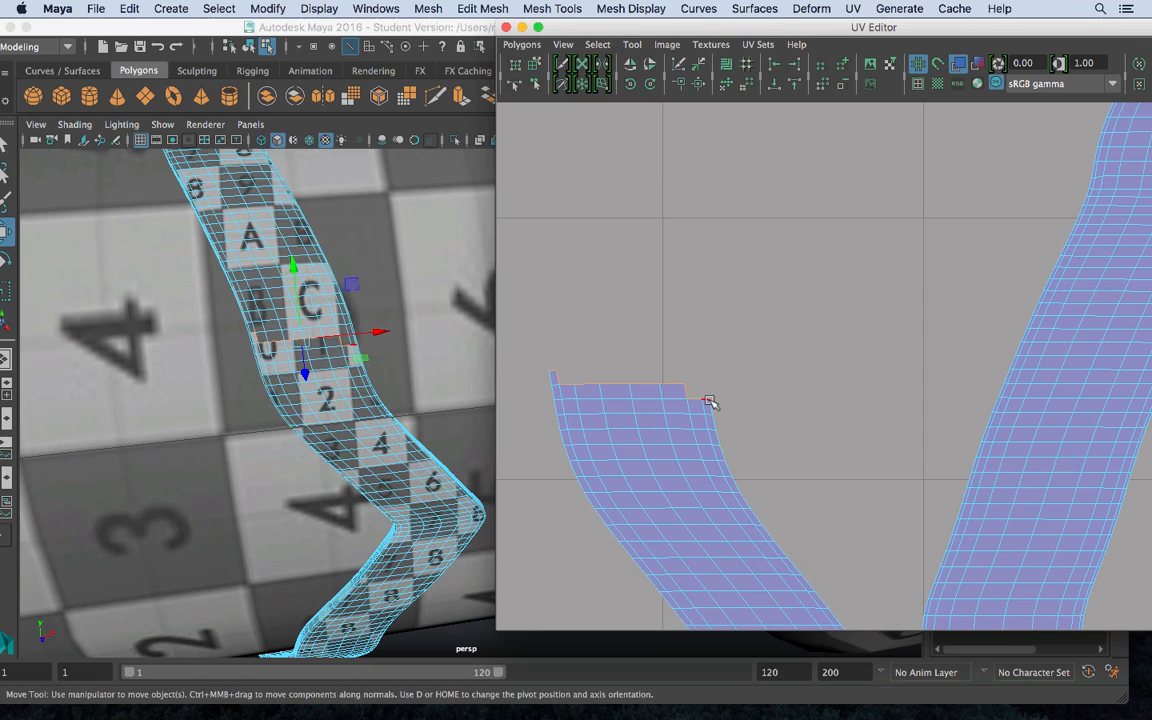
shift+right_drag(681, 329, 676, 283)
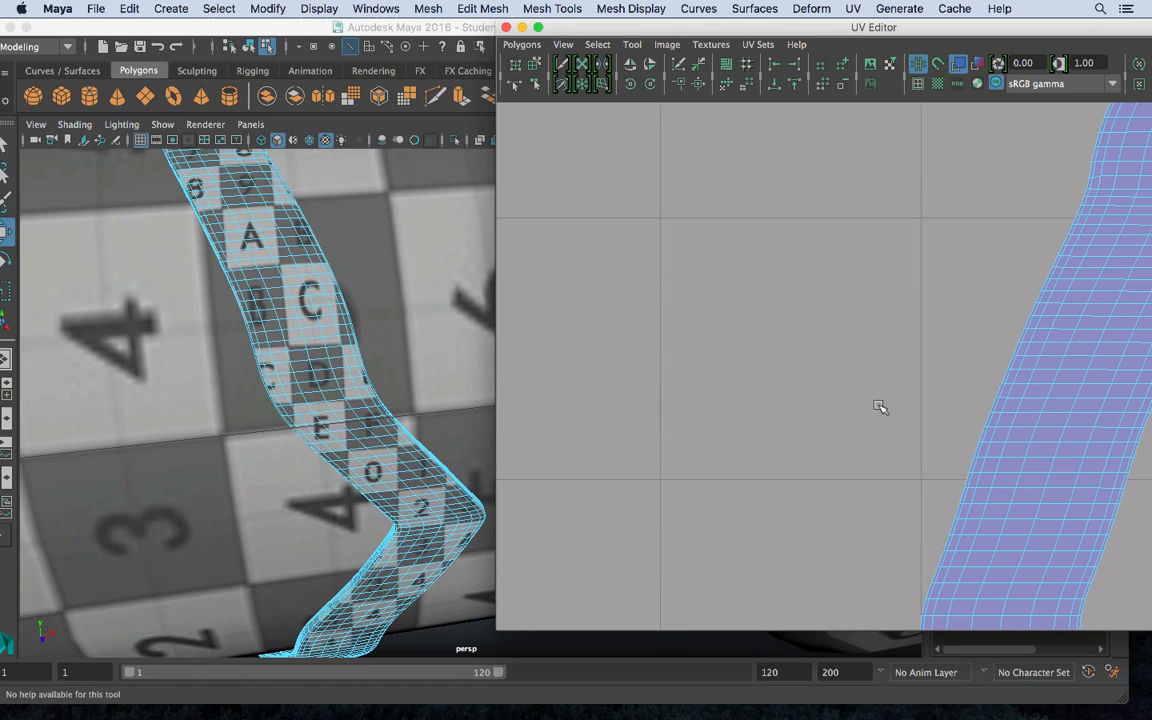
Select the top end edges of the long zigzag strip and move and sew them to their matching UV shell
alt+right_drag(879, 406, 820, 396)
alt+middle_drag(810, 391, 719, 520)
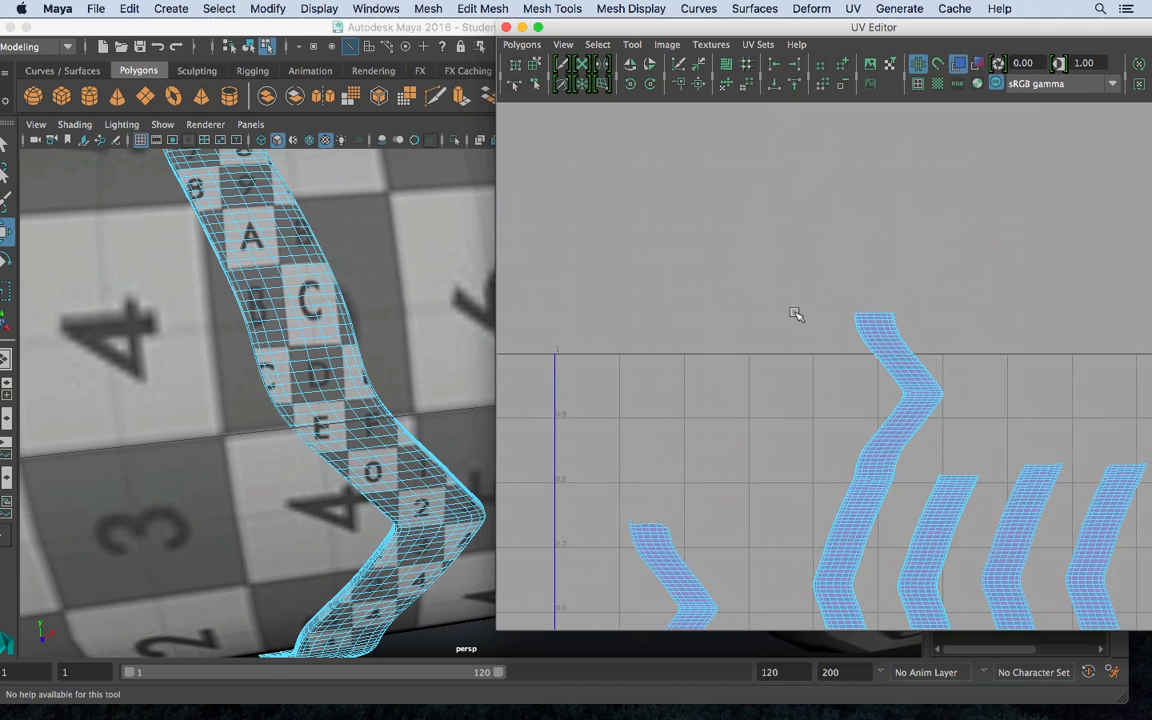
alt+middle_drag(797, 314, 680, 372)
alt+right_drag(680, 372, 1151, 625)
alt+middle_drag(699, 442, 951, 473)
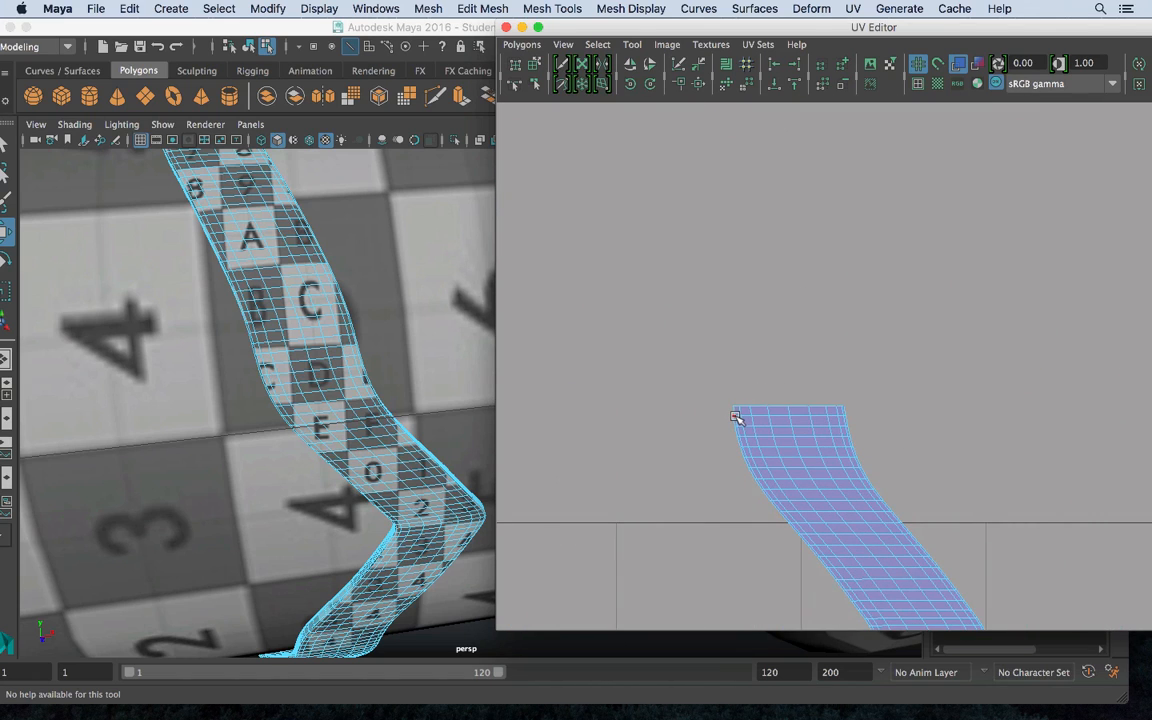
key(w)
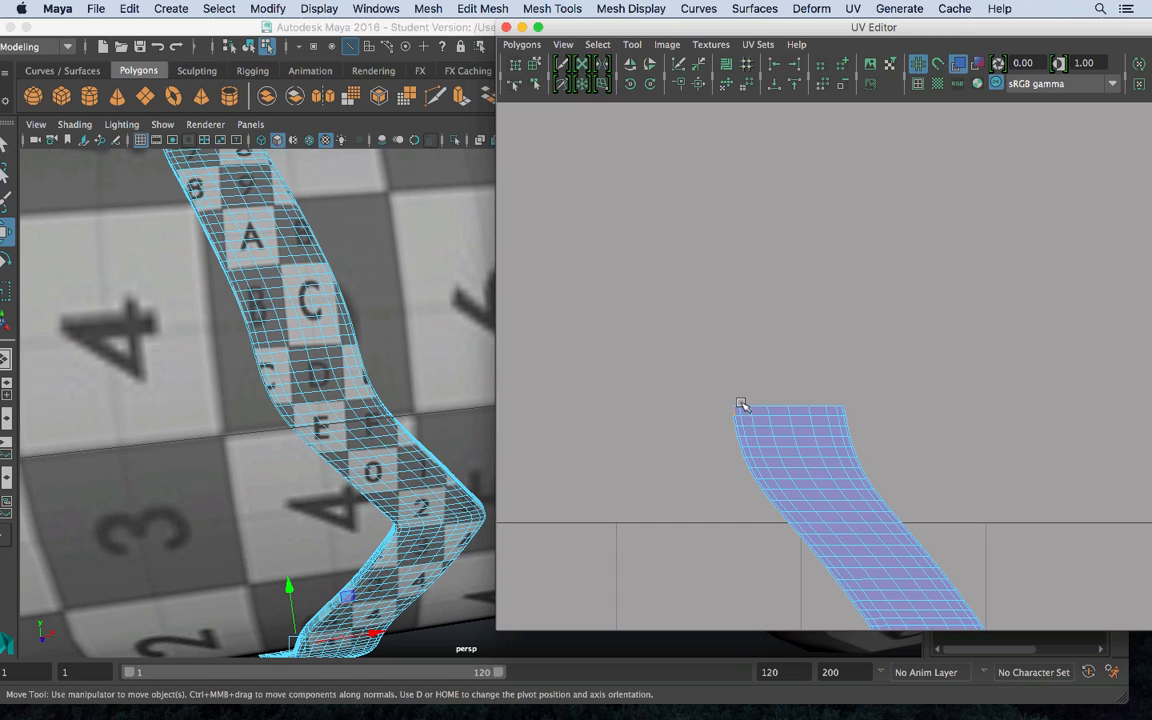
scroll(795, 418, up, 8)
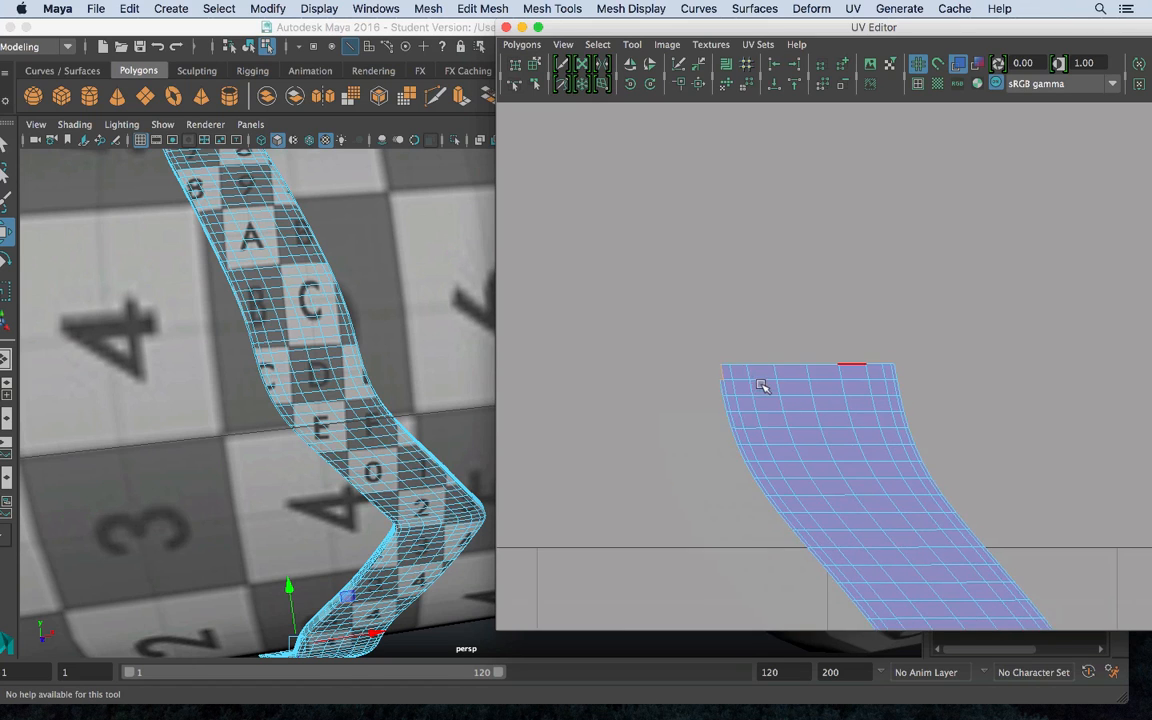
click(563, 360)
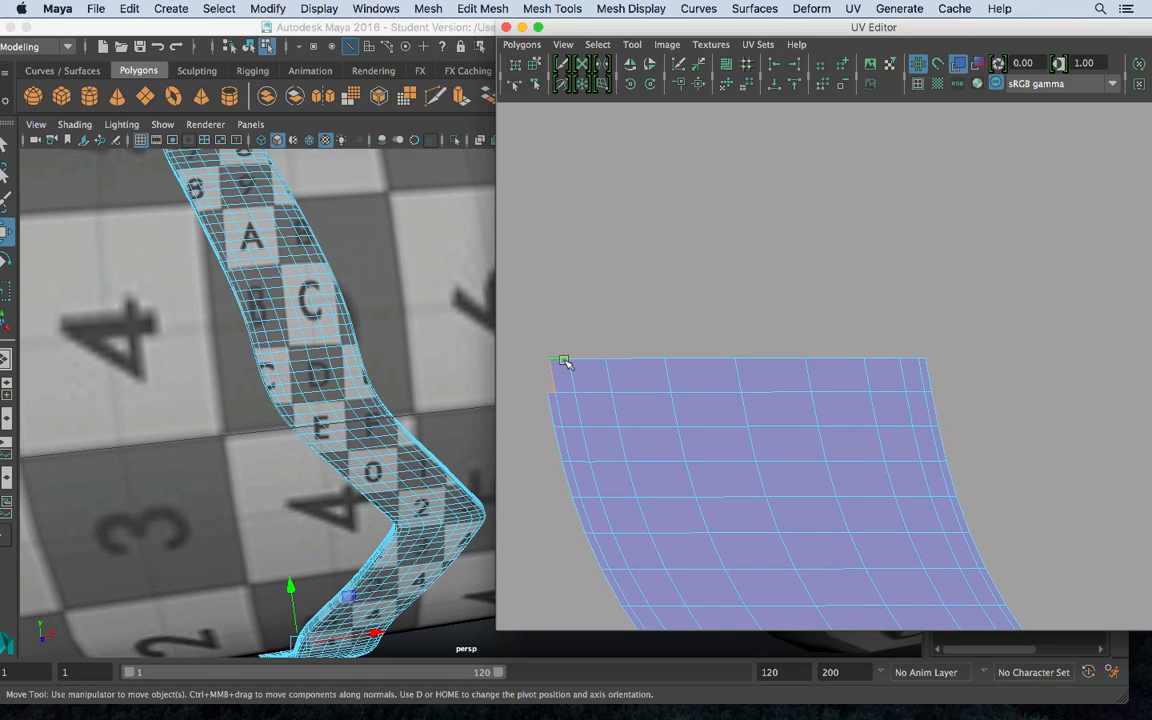
drag(583, 361, 926, 360)
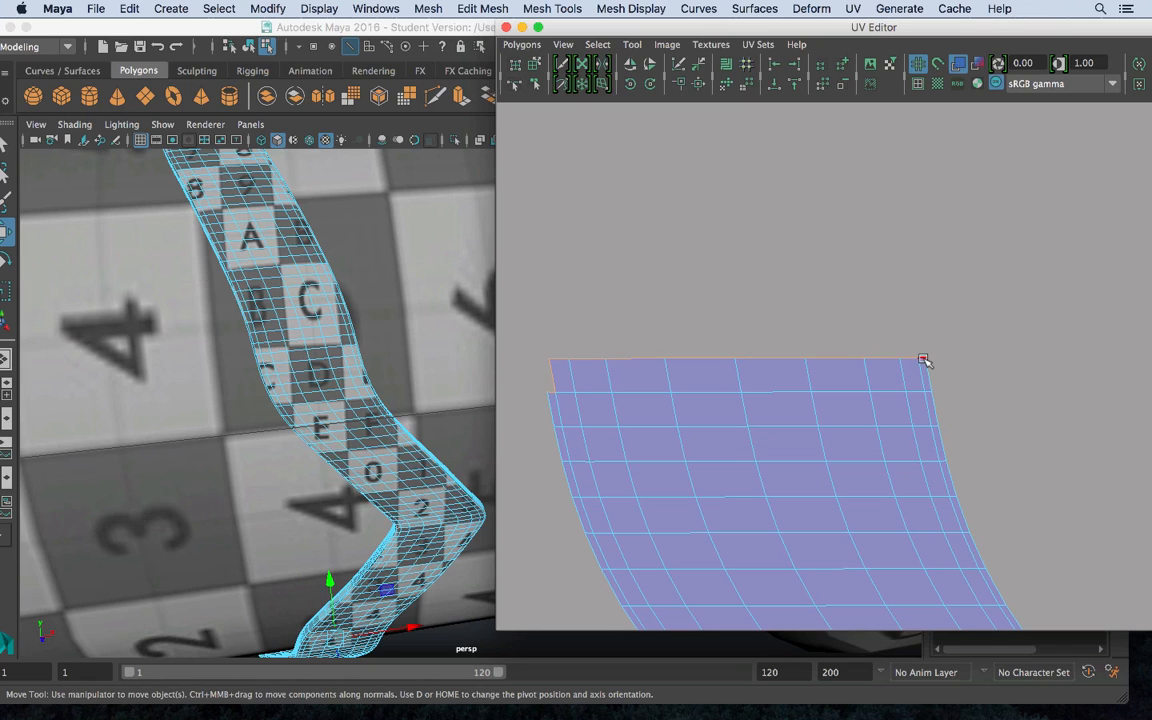
scroll(712, 319, down, 5)
shift+right_click(757, 333)
shift+right_drag(757, 333, 746, 285)
scroll(930, 437, down, 5)
alt+middle_drag(915, 433, 740, 189)
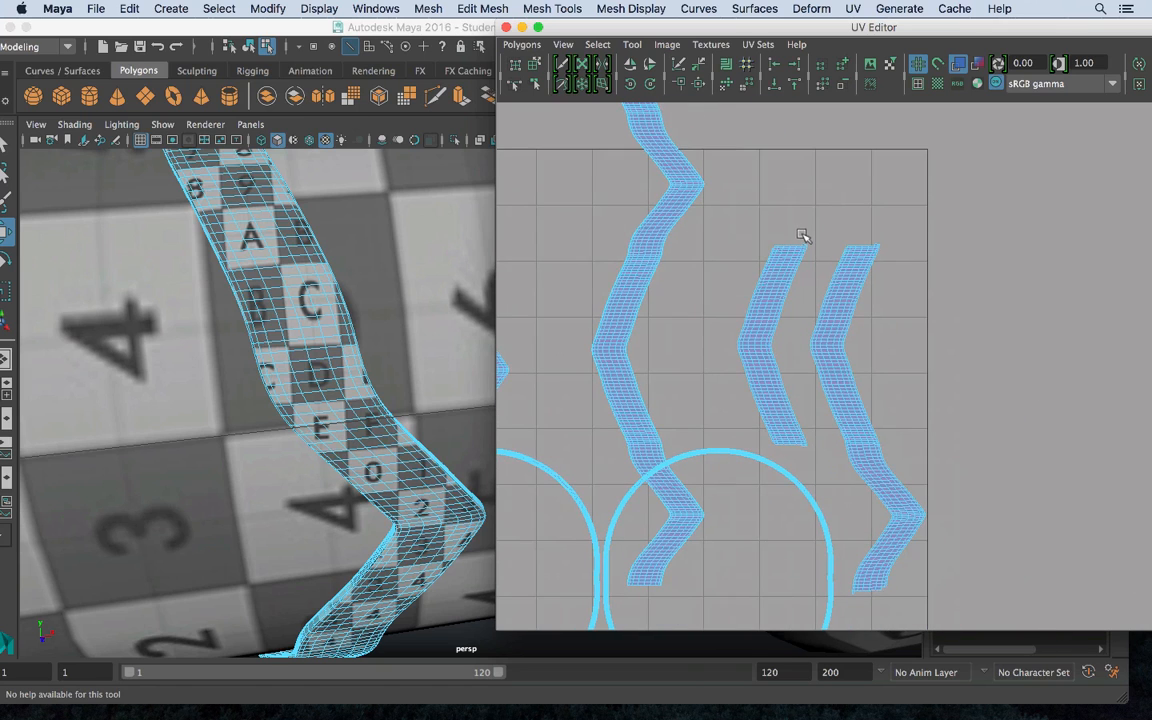
Select the stepped top edges of the short shell beside the rightmost strip and move and sew them to their matching shell
alt+middle_drag(783, 253, 830, 390)
alt+right_drag(968, 489, 1147, 641)
alt+middle_drag(861, 473, 841, 437)
alt+right_drag(925, 500, 1116, 622)
click(606, 400)
shift+click(612, 396)
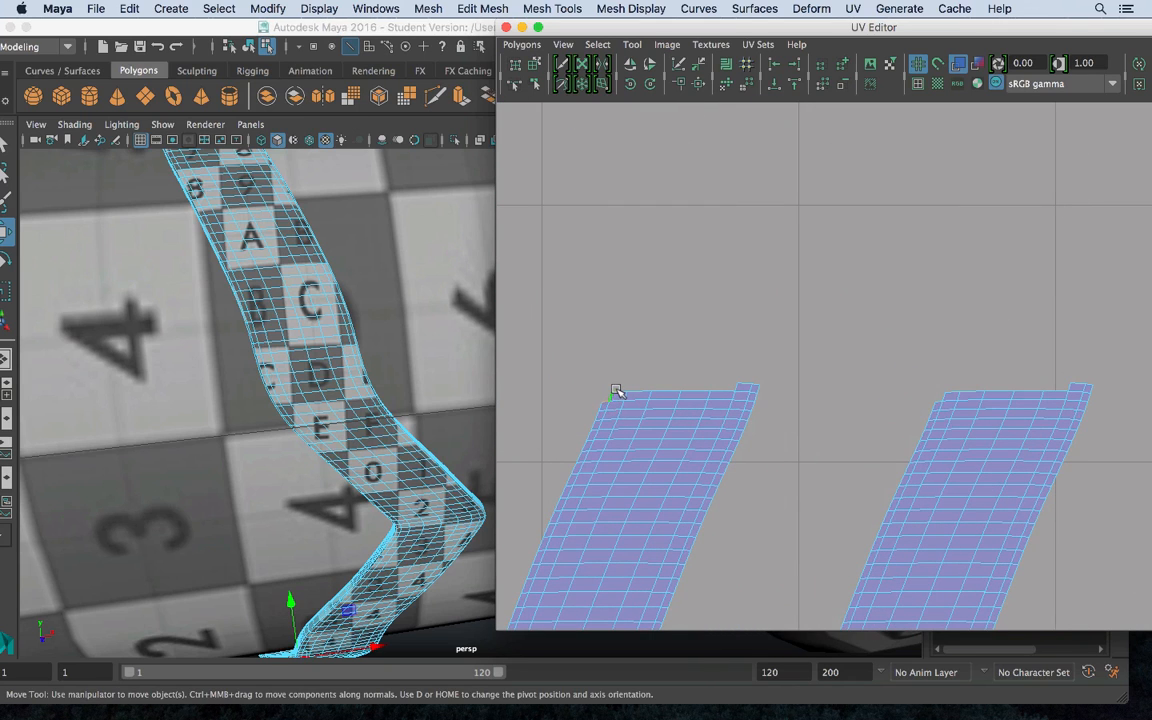
shift+click(620, 391)
shift+click(638, 390)
shift+click(663, 393)
shift+click(686, 393)
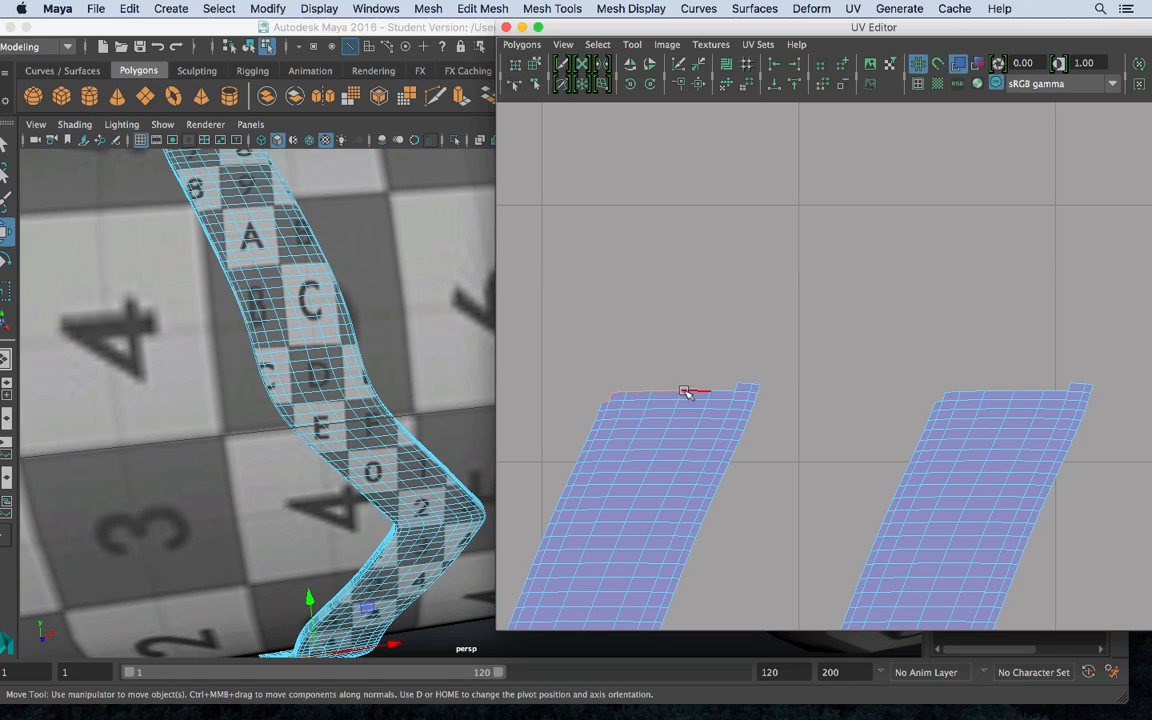
shift+click(720, 392)
shift+click(739, 388)
shift+click(741, 387)
shift+click(747, 384)
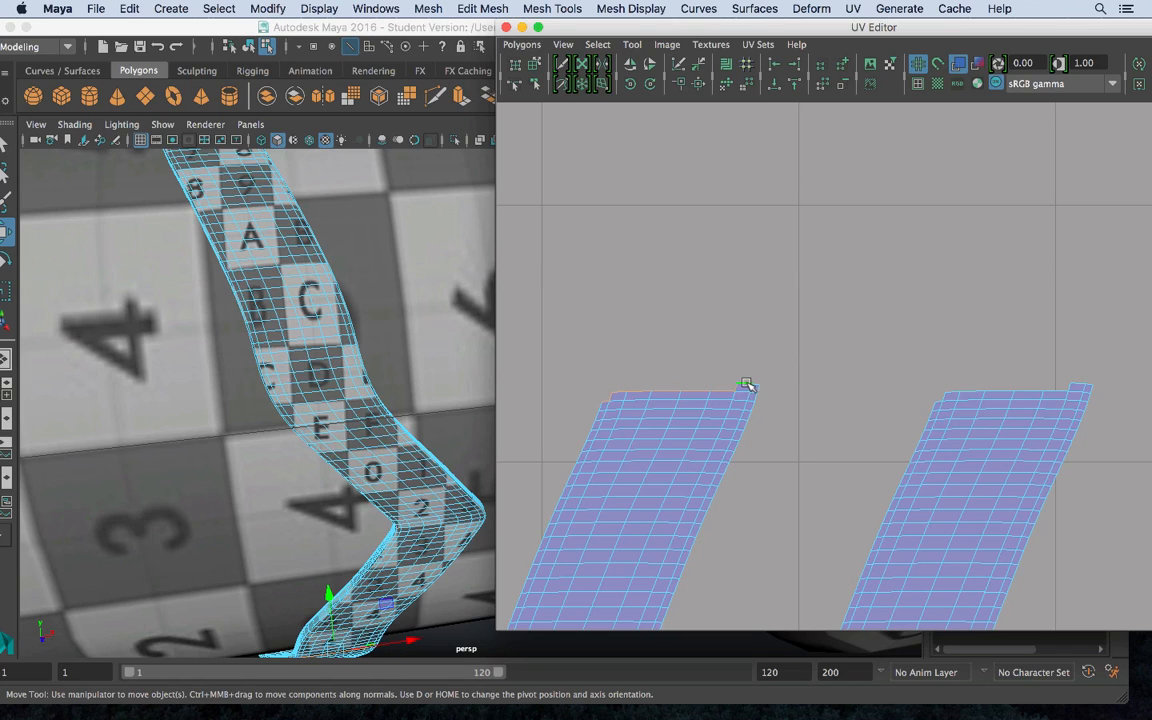
shift+click(759, 387)
shift+right_drag(738, 349, 733, 293)
Select the top end edges of the rightmost zigzag strip and move and sew them to the last remaining short shell
alt+right_drag(977, 489, 859, 429)
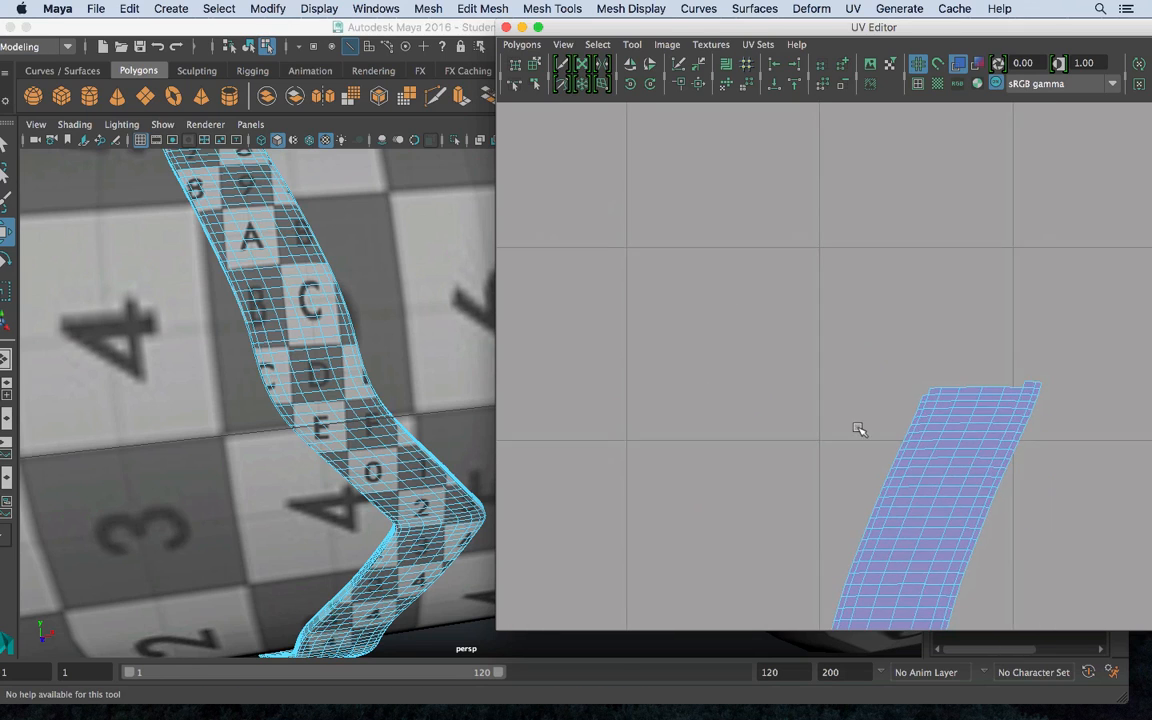
alt+middle_drag(859, 429, 622, 479)
alt+right_drag(622, 479, 898, 572)
key(w)
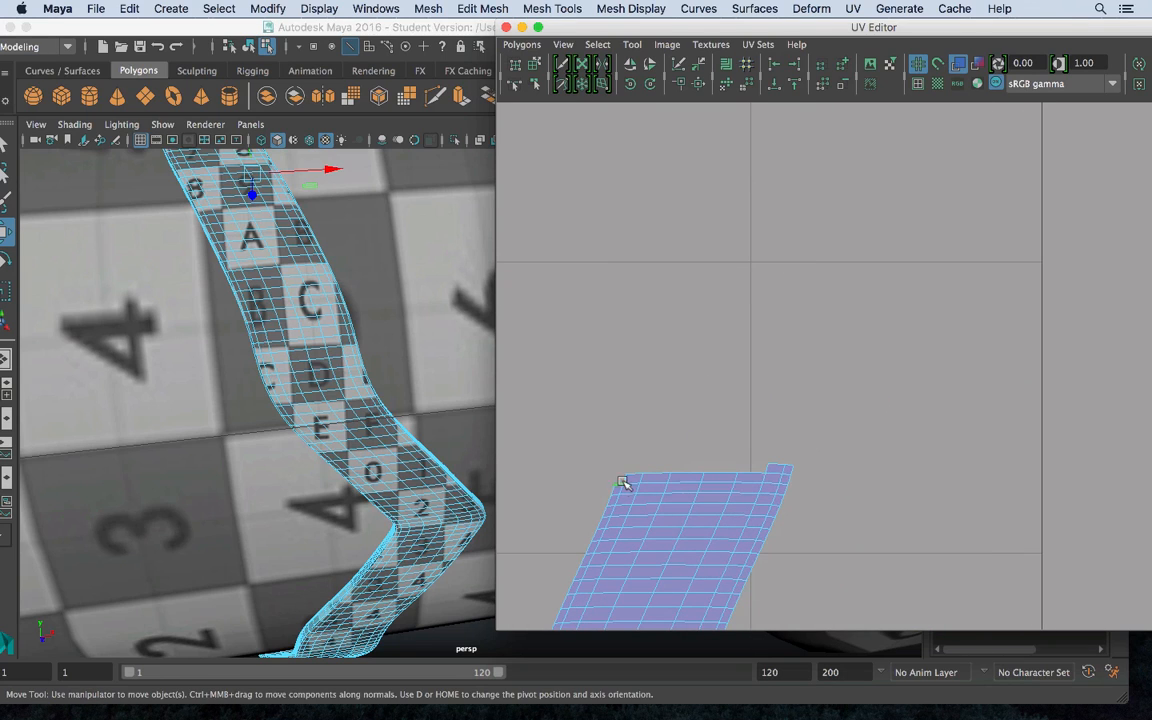
shift+click(635, 471)
shift+click(660, 473)
shift+click(685, 473)
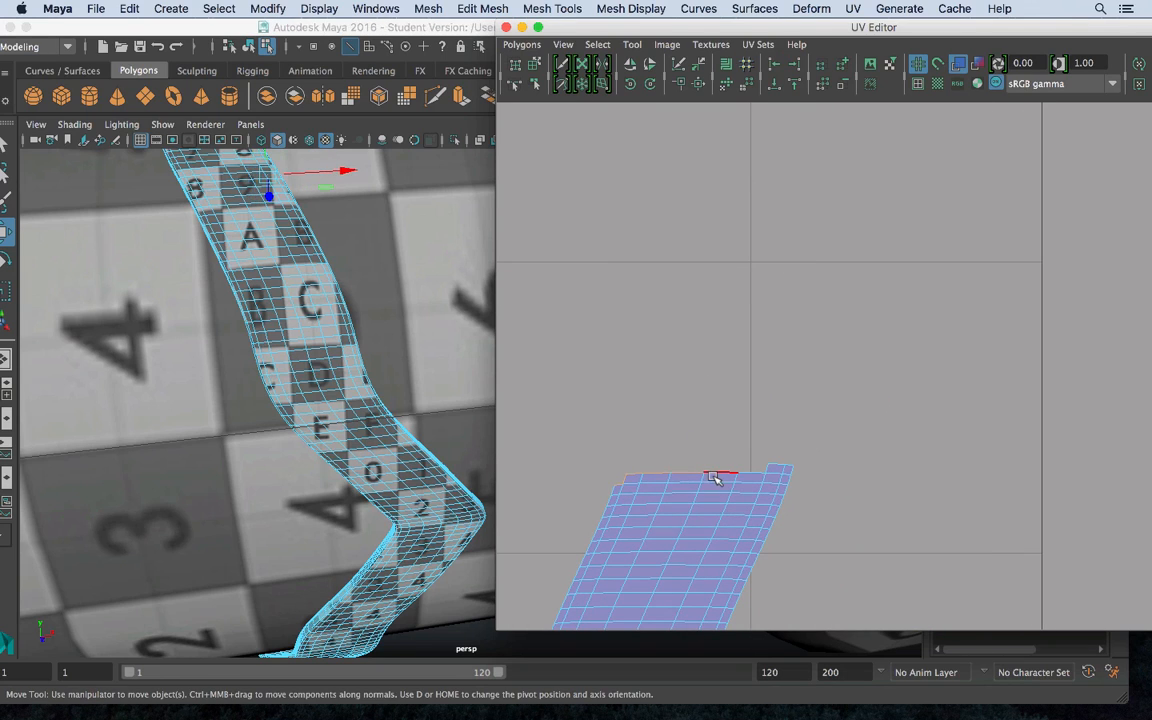
shift+click(718, 474)
shift+click(752, 476)
shift+click(770, 468)
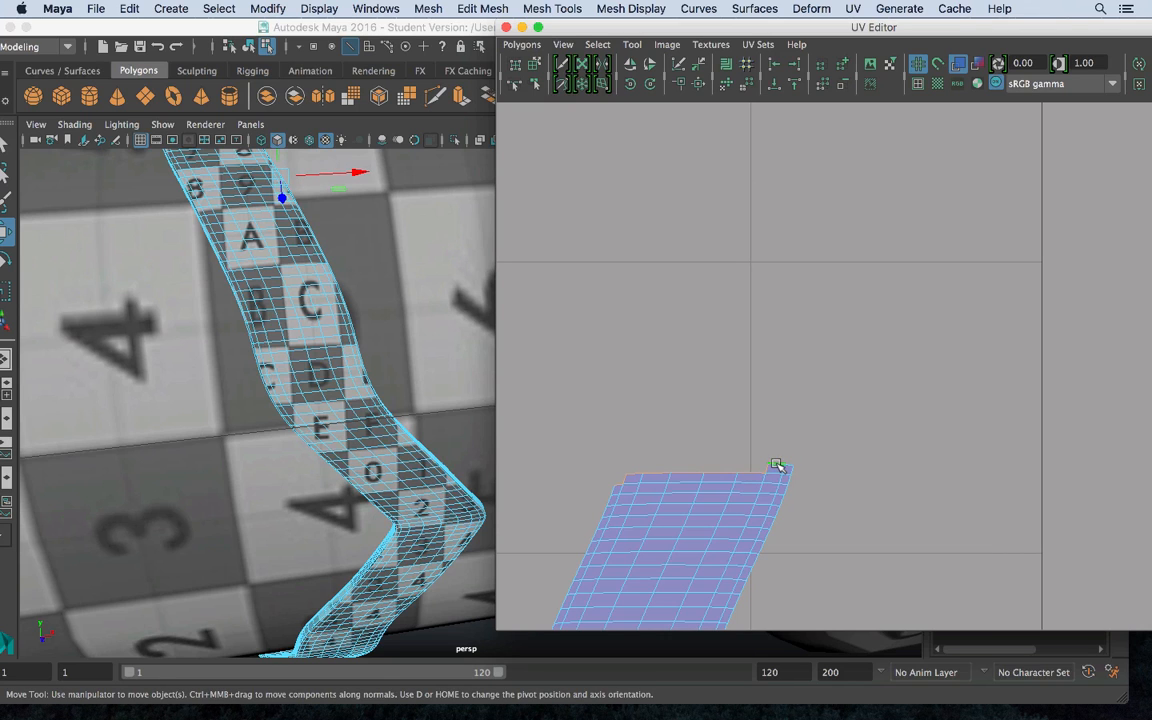
shift+right_drag(768, 366, 763, 322)
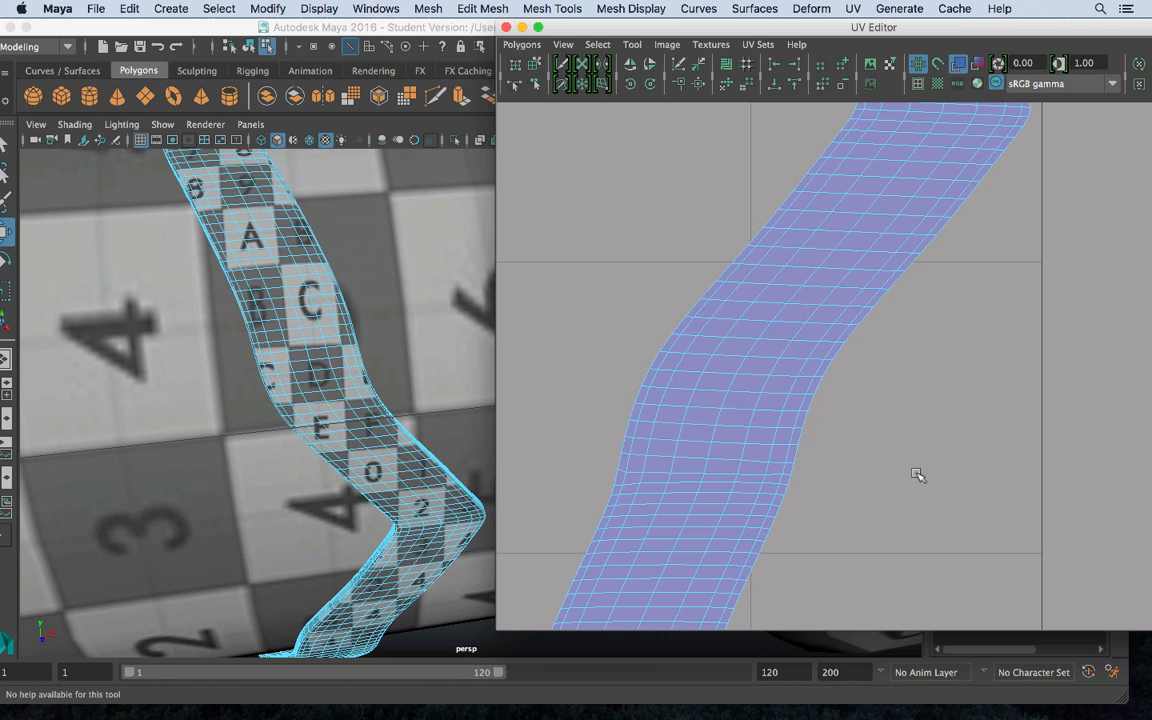
Move the whole right zigzag strip UV shell outside the 0–1 UV space, to its right
alt+right_drag(830, 434, 390, 305)
alt+middle_drag(843, 365, 1105, 262)
alt+right_drag(1105, 262, 332, 116)
alt+middle_drag(824, 409, 669, 316)
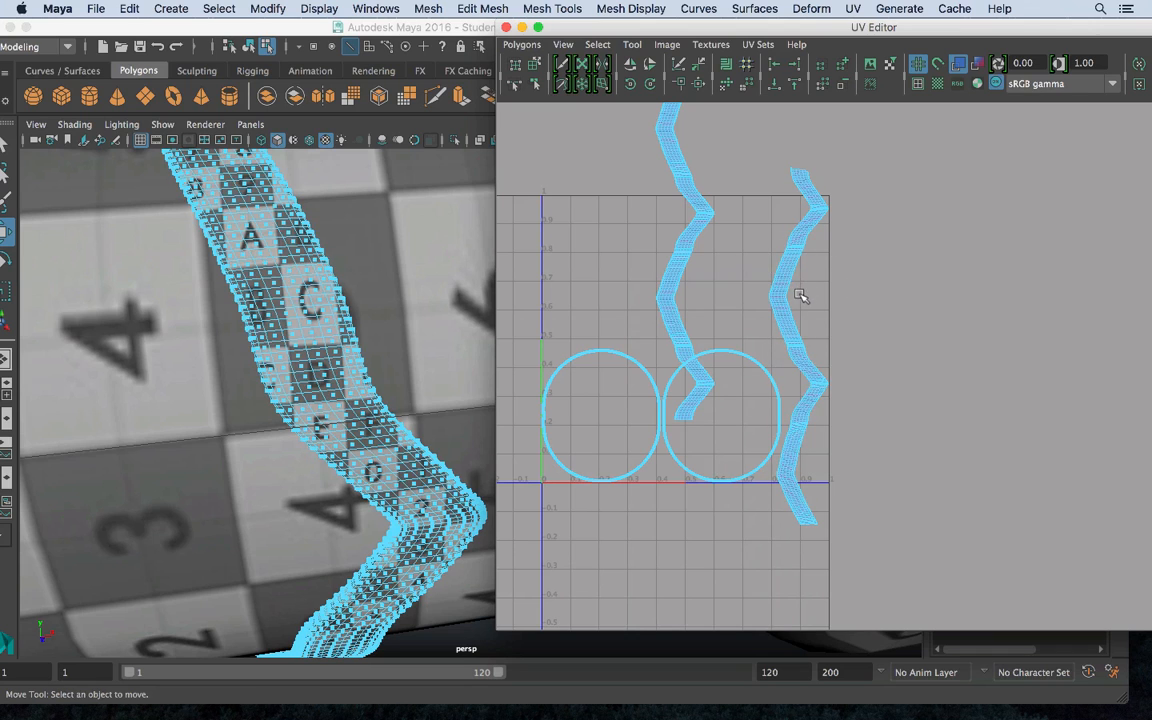
click(792, 334)
drag(792, 334, 885, 315)
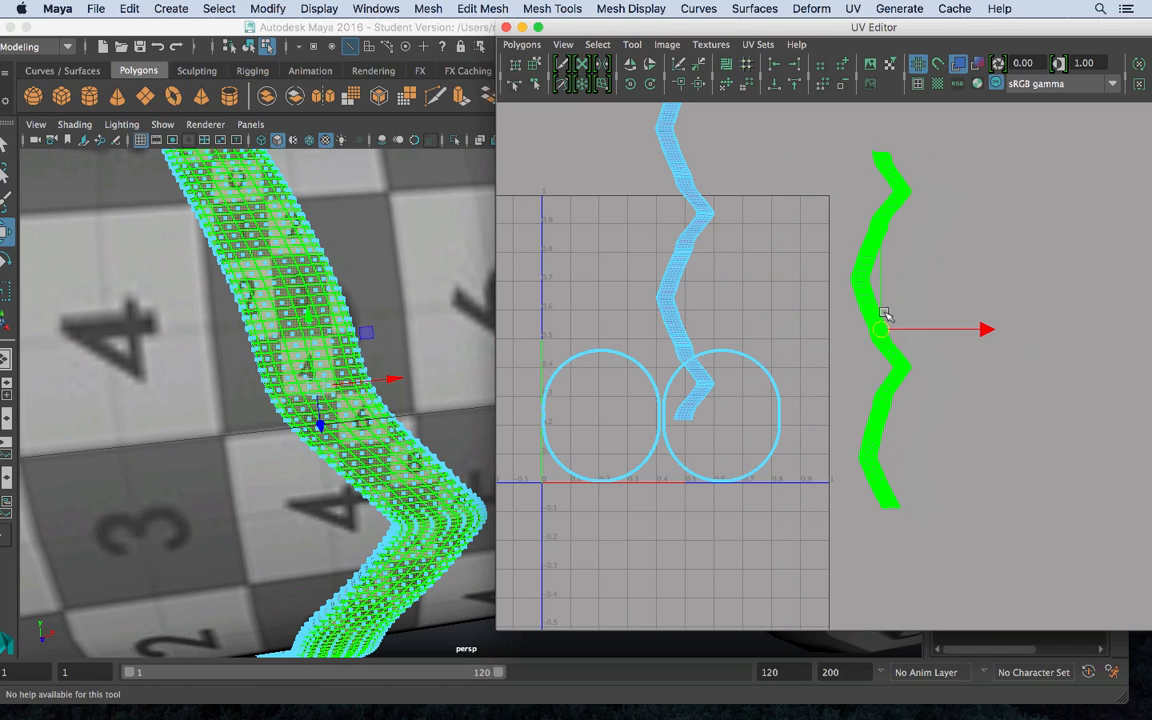
Select all UVs of the zigzag strip outside the UV space and unfold them
right_drag(885, 313, 812, 154)
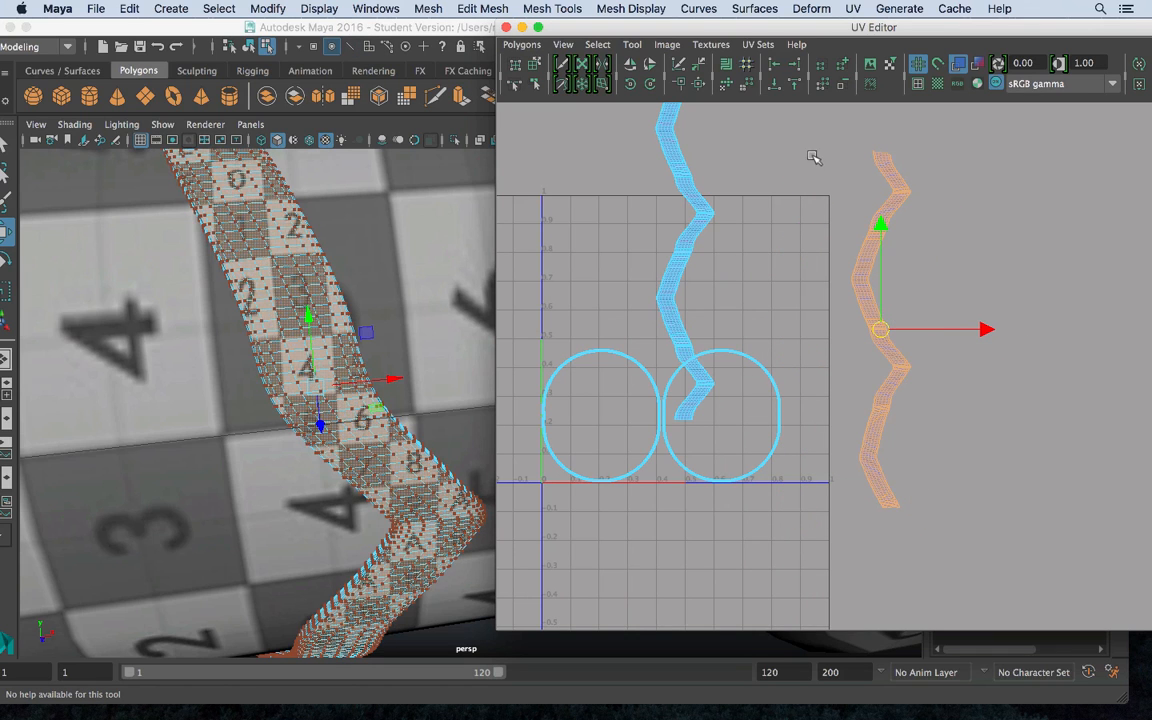
drag(826, 148, 976, 598)
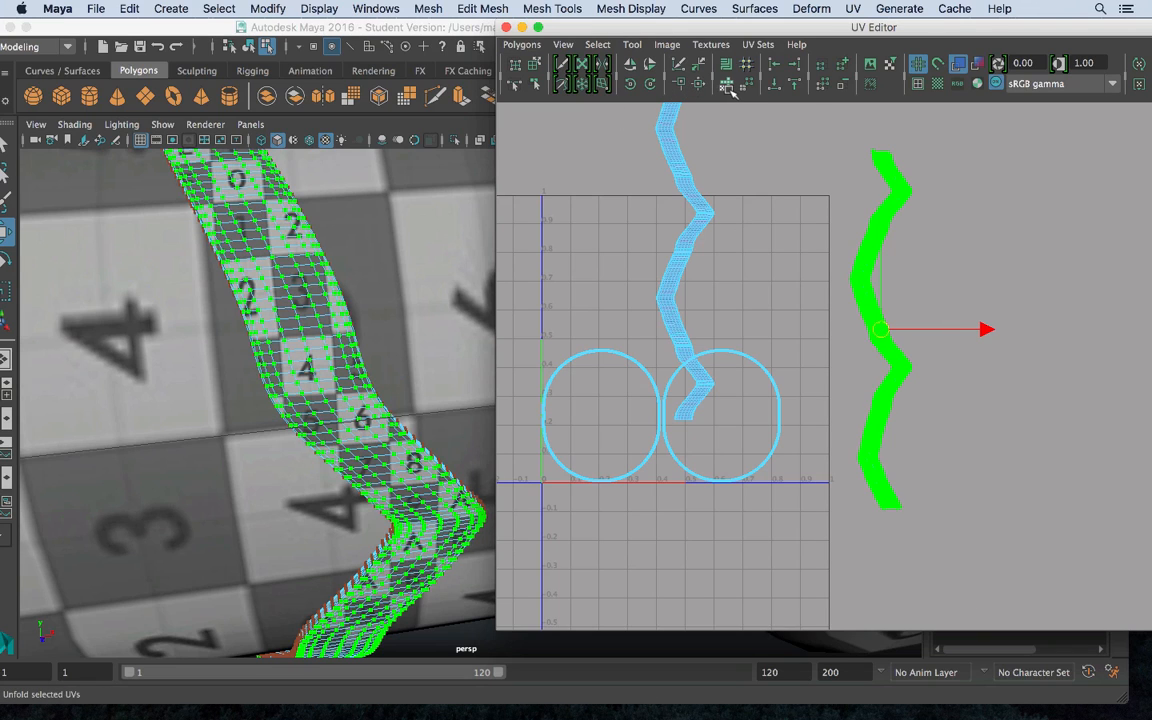
click(727, 86)
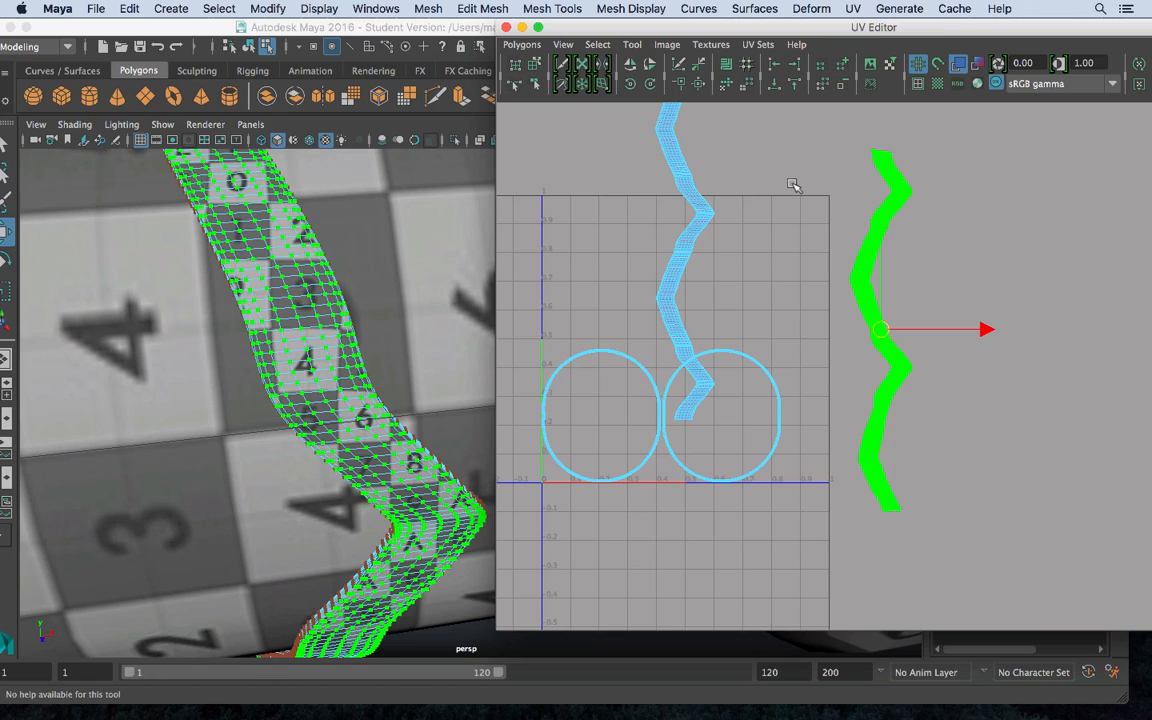
Reselect the outer zigzag strip's UVs and unfold them further with the Smooth UV Tool
click(790, 222)
drag(829, 147, 950, 550)
shift+right_drag(842, 256, 846, 302)
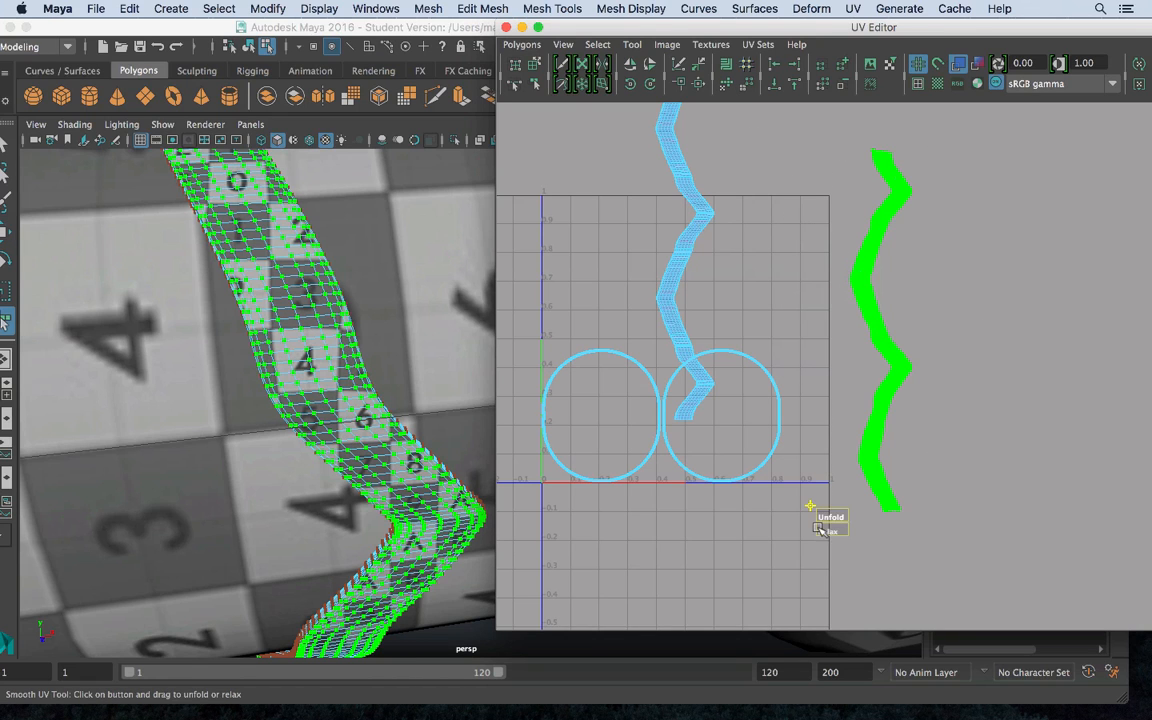
drag(826, 519, 998, 514)
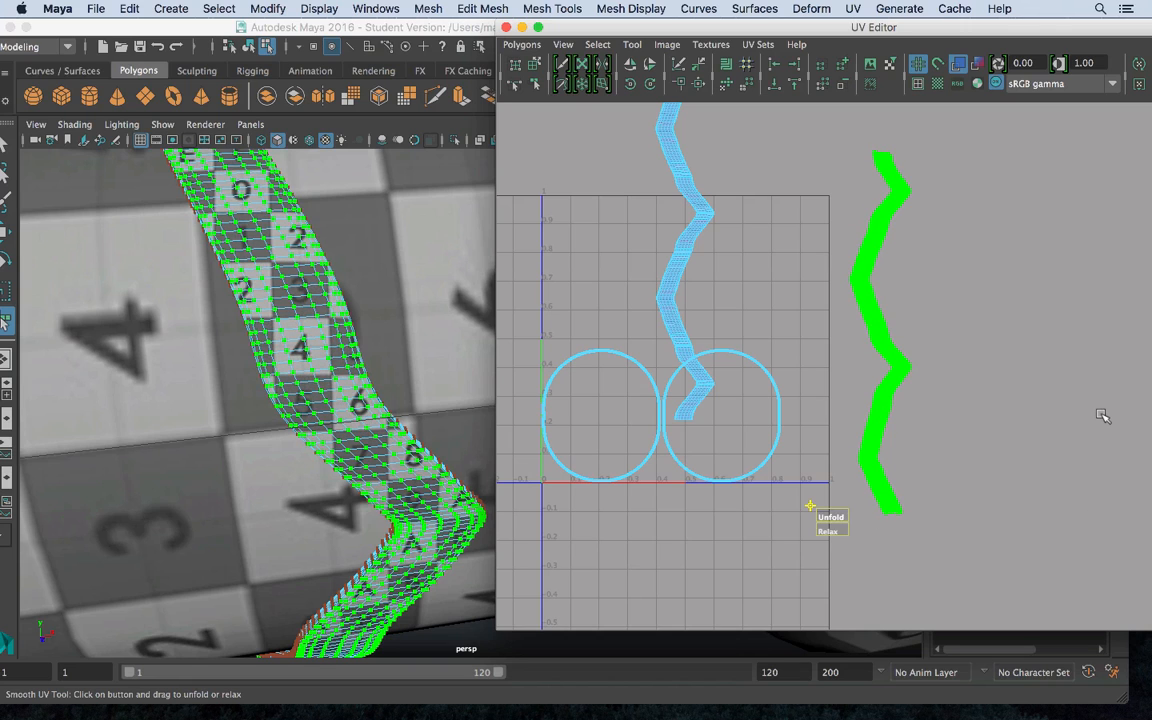
drag(828, 518, 1029, 522)
Select the whole zigzag strip shell remaining in the UV space and move it outside, beside the other strip
right_drag(643, 198, 661, 213)
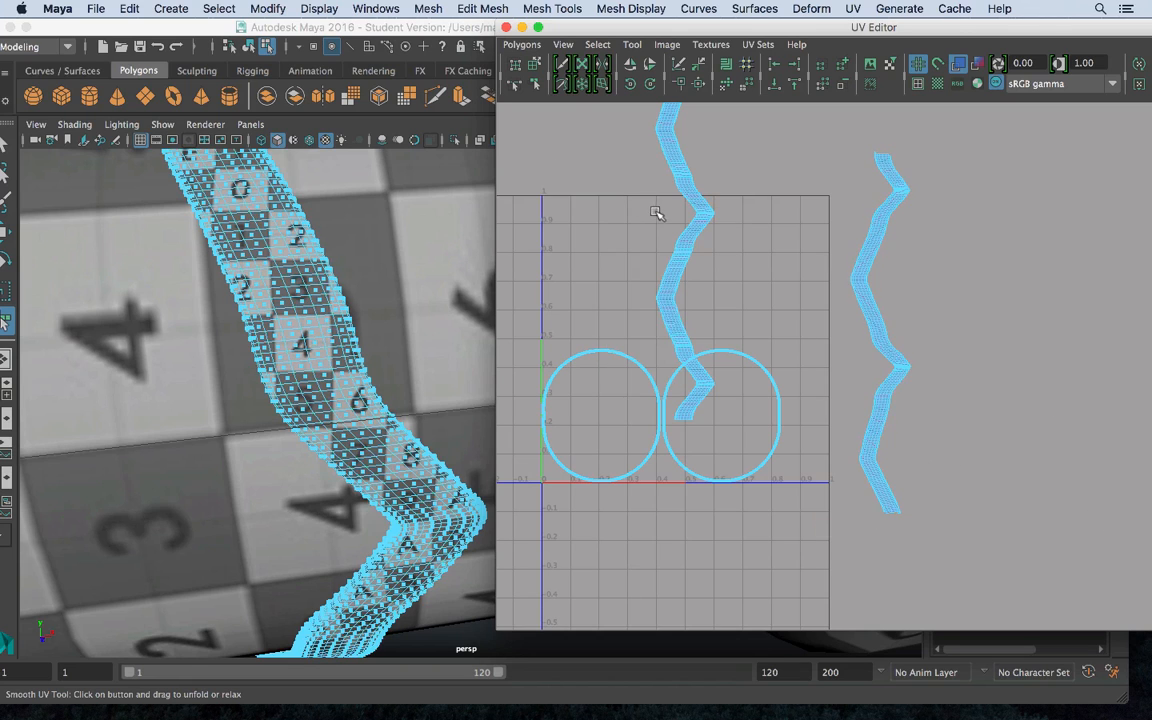
key(w)
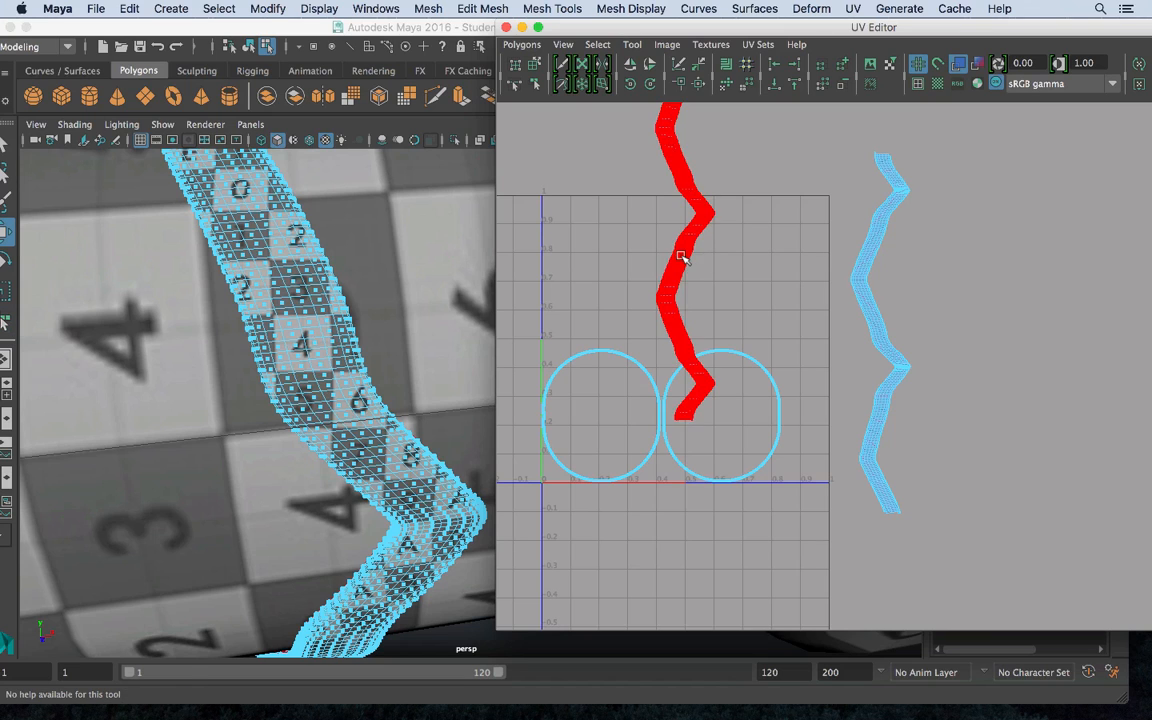
click(685, 258)
drag(685, 262, 998, 360)
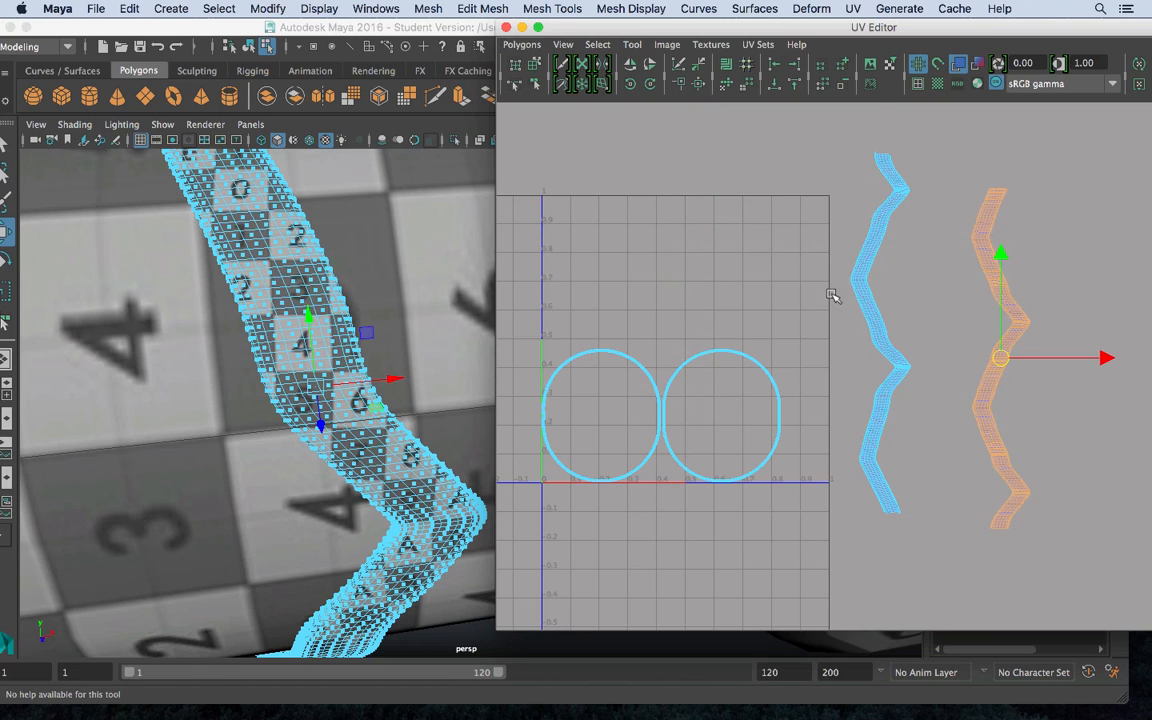
Select all UVs of the second zigzag strip and unfold them with the Smooth UV Tool
alt+middle_drag(831, 291, 642, 265)
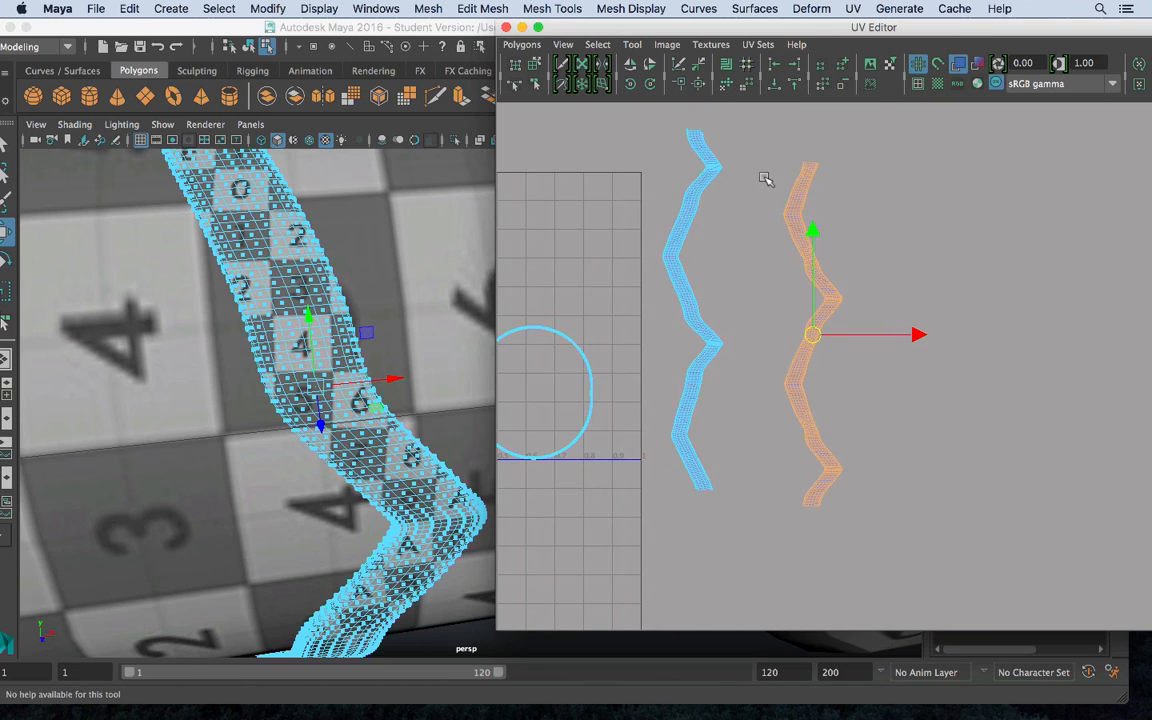
click(798, 222)
right_drag(797, 221, 843, 223)
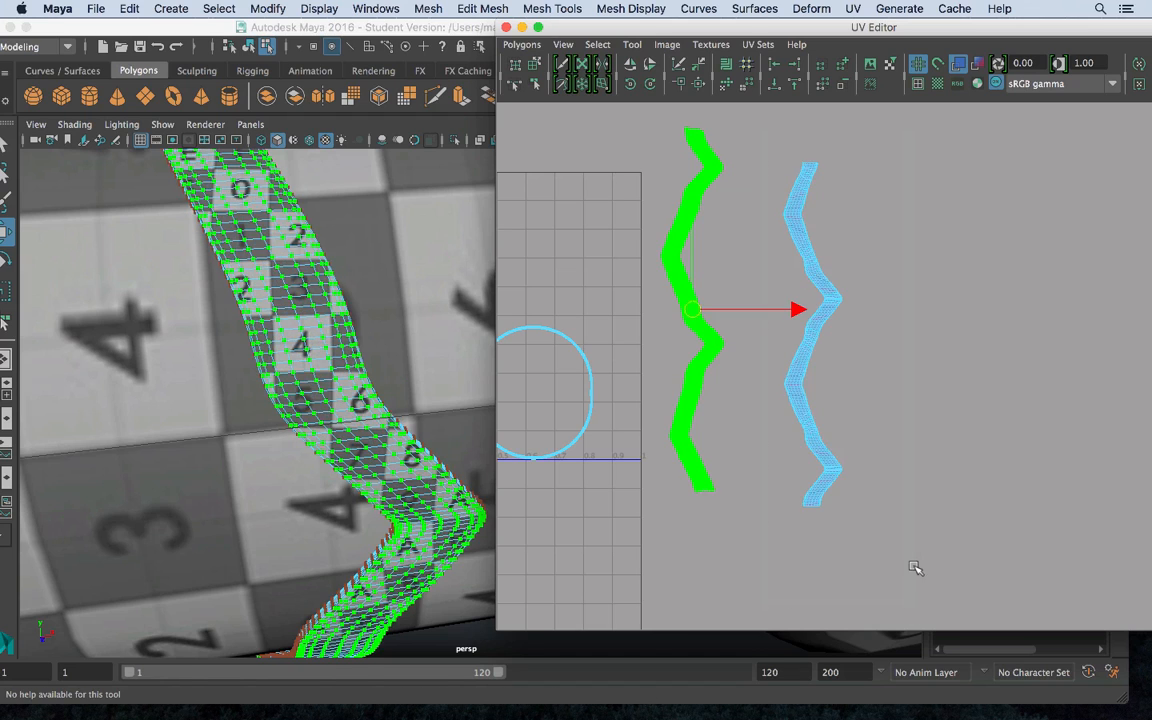
drag(913, 566, 745, 150)
shift+right_drag(768, 255, 764, 298)
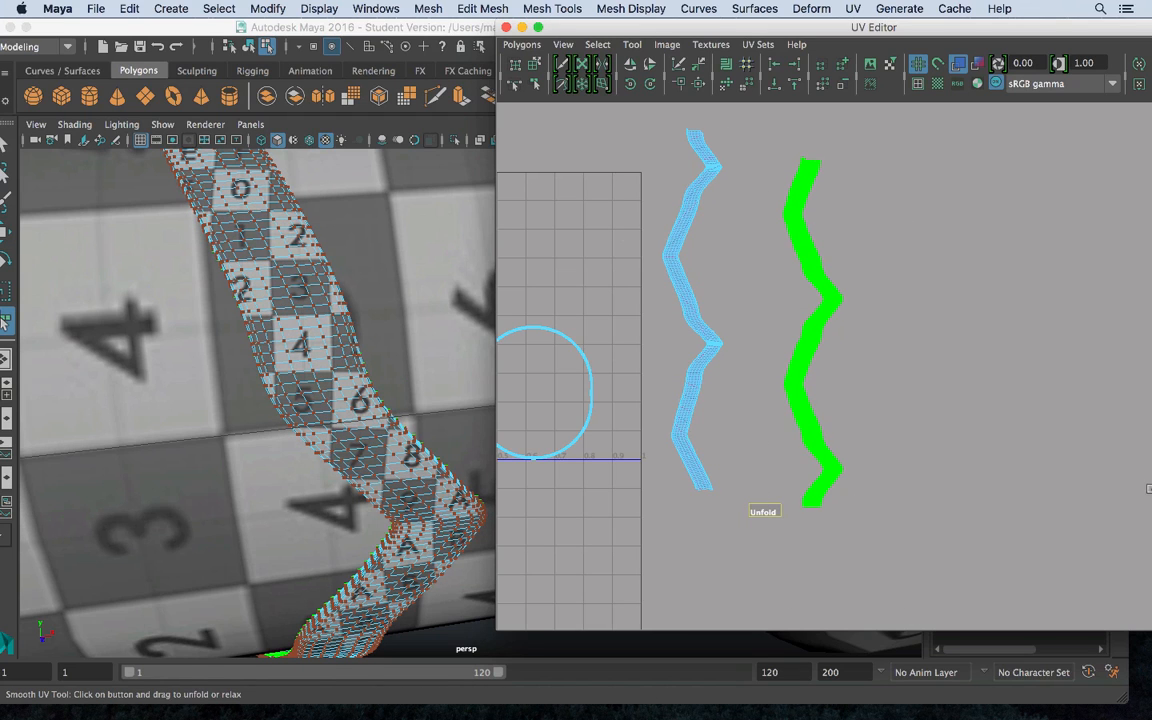
drag(752, 510, 1149, 511)
Return to object selection and select the unwrapped zigzag band on the handle
right_drag(296, 243, 386, 212)
alt+middle_drag(428, 335, 185, 342)
alt+right_drag(185, 342, 62, 291)
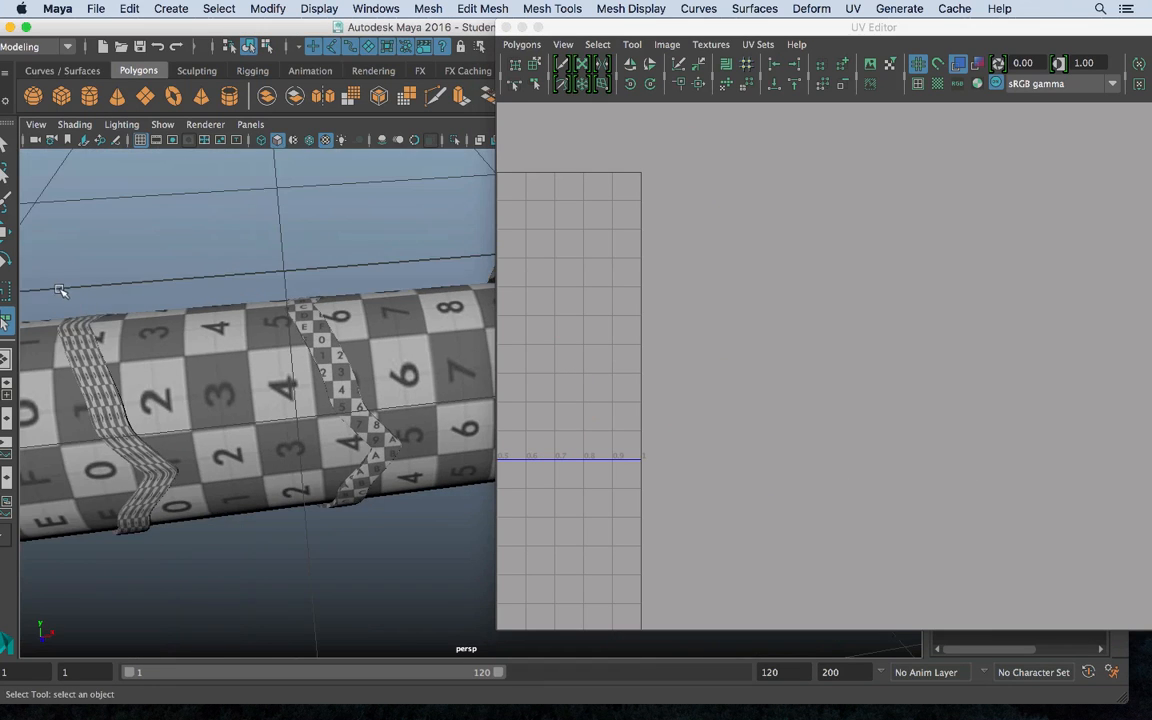
alt+middle_drag(212, 355, 238, 292)
alt+drag(238, 292, 255, 247)
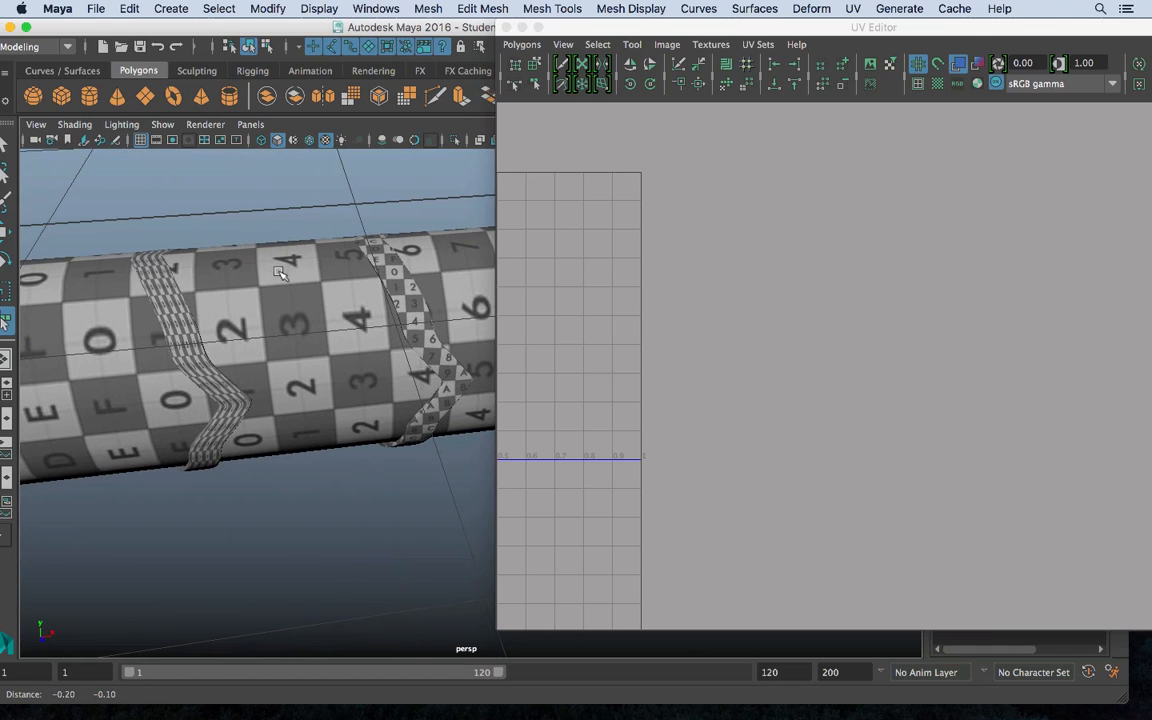
click(410, 302)
alt+middle_drag(740, 326, 845, 339)
alt+right_drag(845, 339, 586, 342)
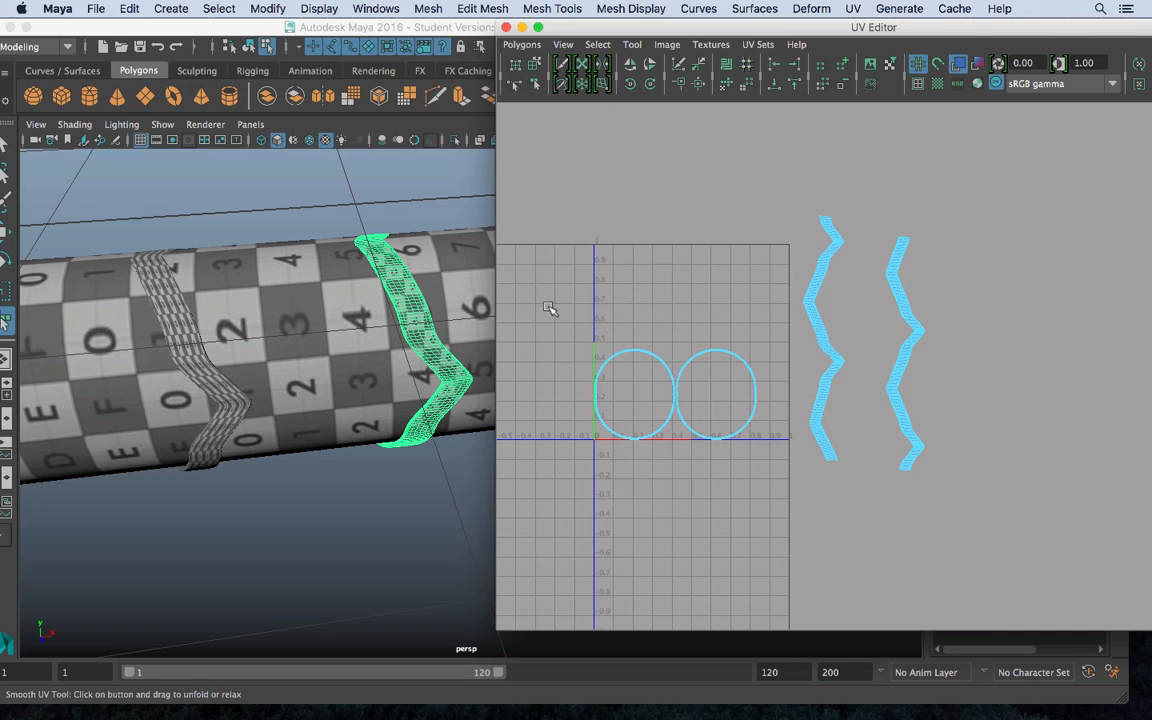
Scale the two ring-shaped UV shells down together and move them outside the UV space, beside the zigzag strips
drag(548, 309, 764, 481)
click(676, 398)
key(r)
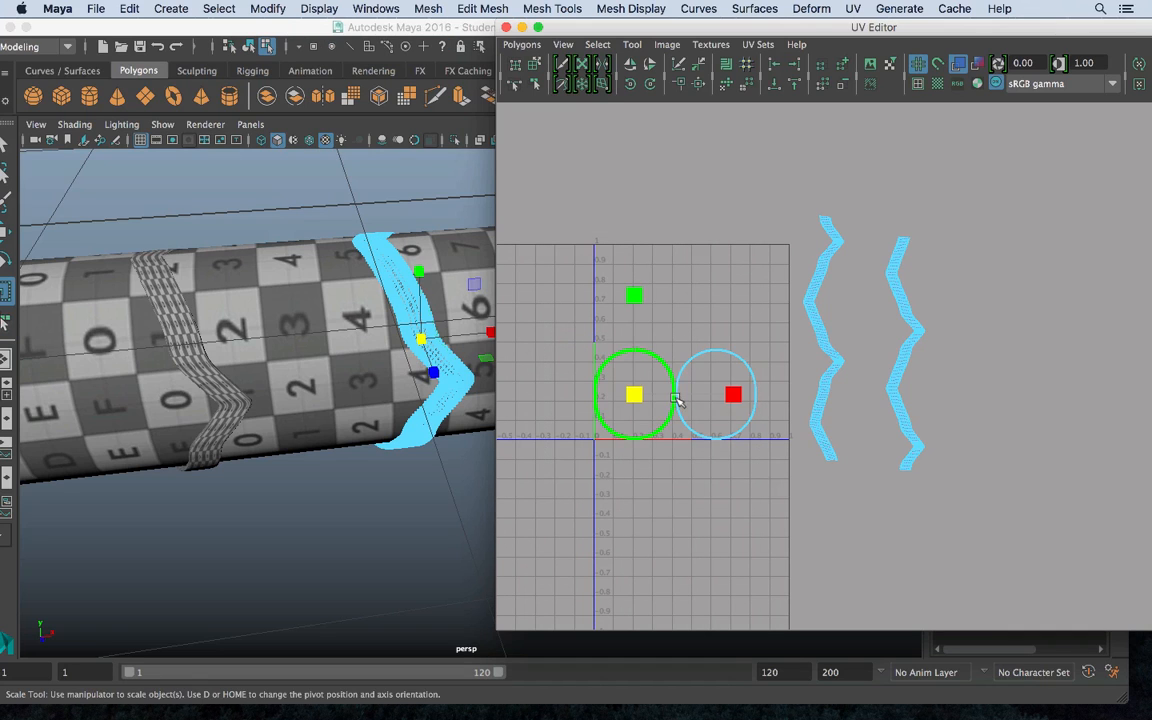
shift+click(676, 393)
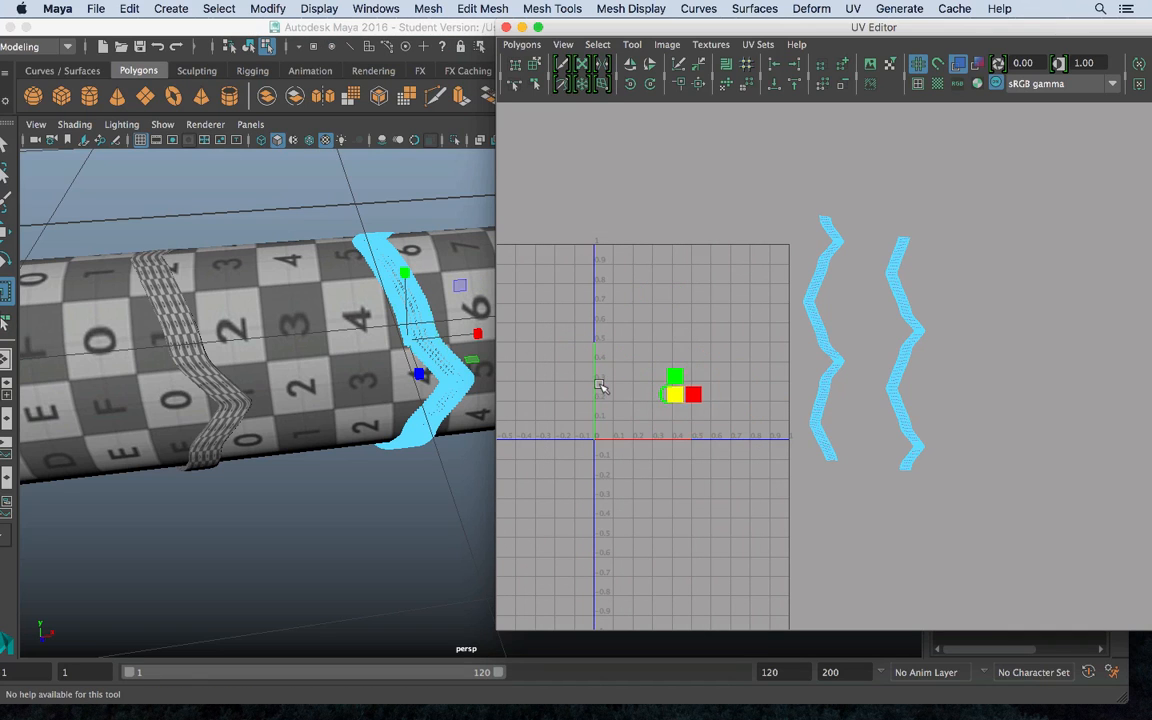
key(w)
drag(787, 345, 852, 269)
Nest the second zigzag strip against the first and place the two small ring shells next to the strips' upper ends
click(918, 330)
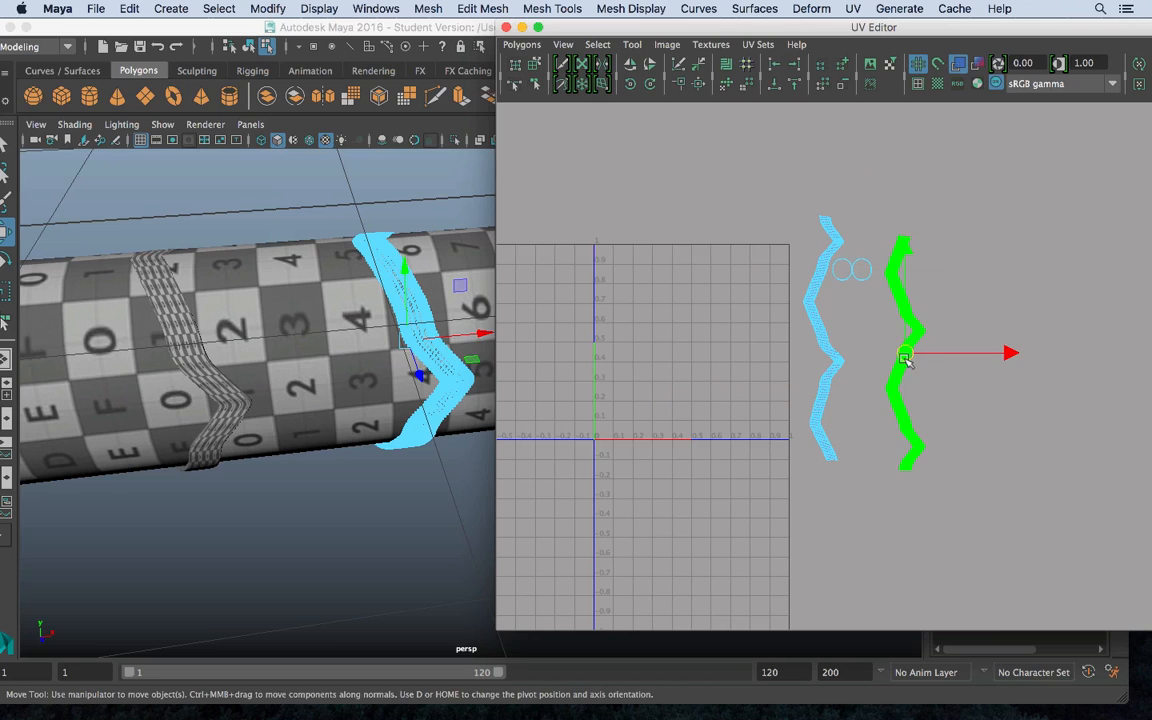
drag(904, 356, 843, 388)
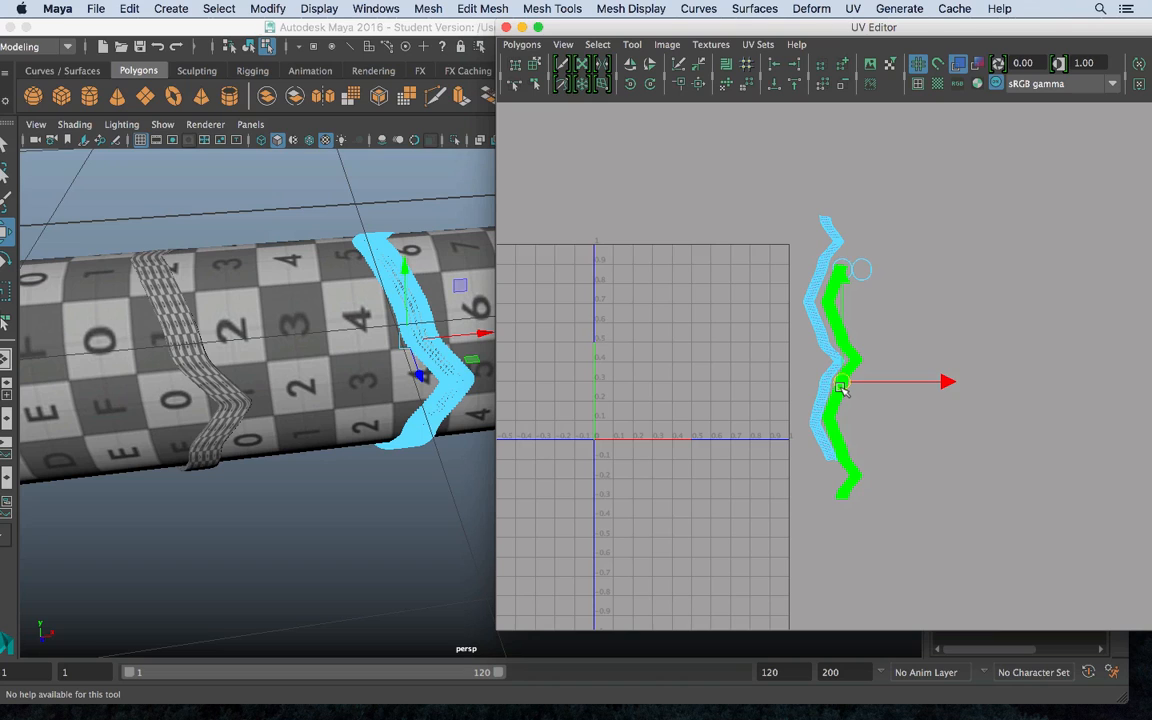
click(842, 269)
drag(842, 269, 845, 219)
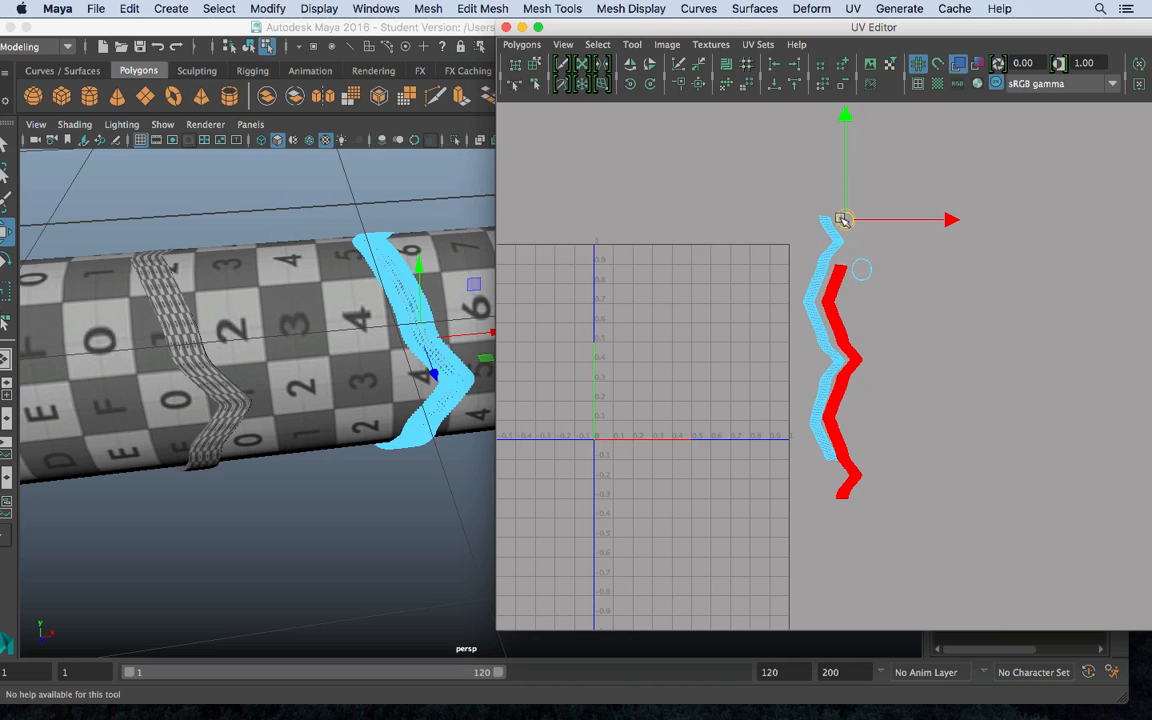
drag(870, 271, 857, 255)
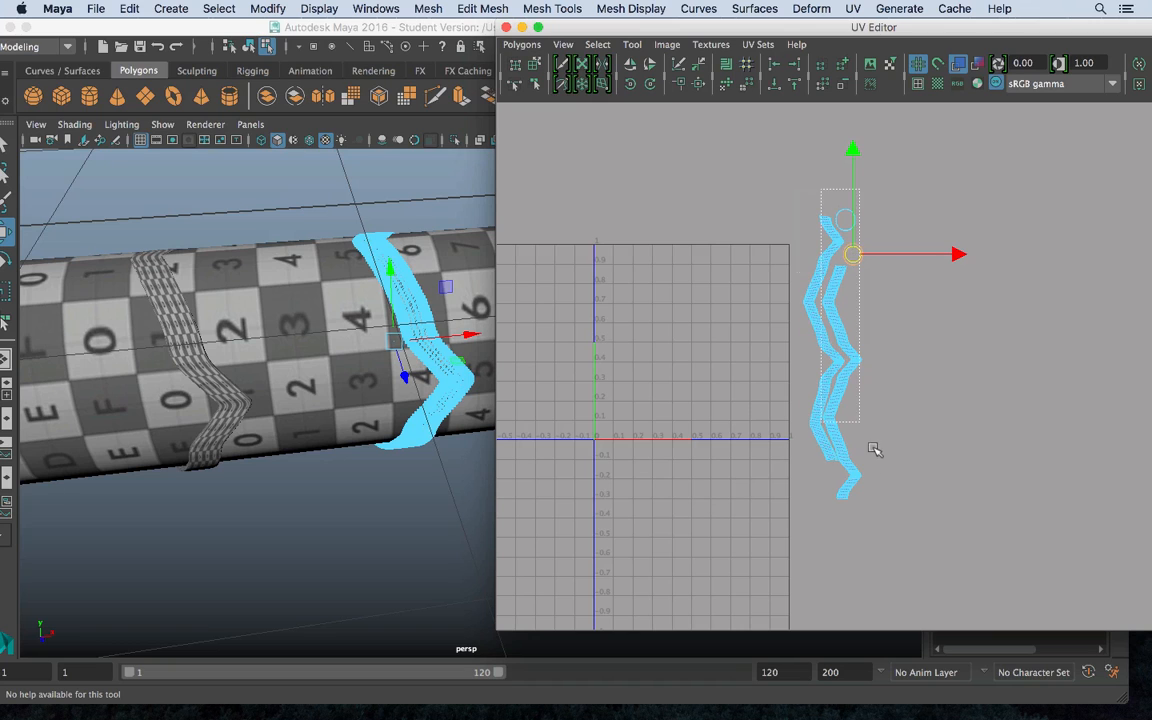
Move all of the band's UV shells together below the 0–1 UV space and return to object selection
drag(873, 449, 886, 490)
drag(836, 357, 791, 608)
right_drag(372, 258, 435, 222)
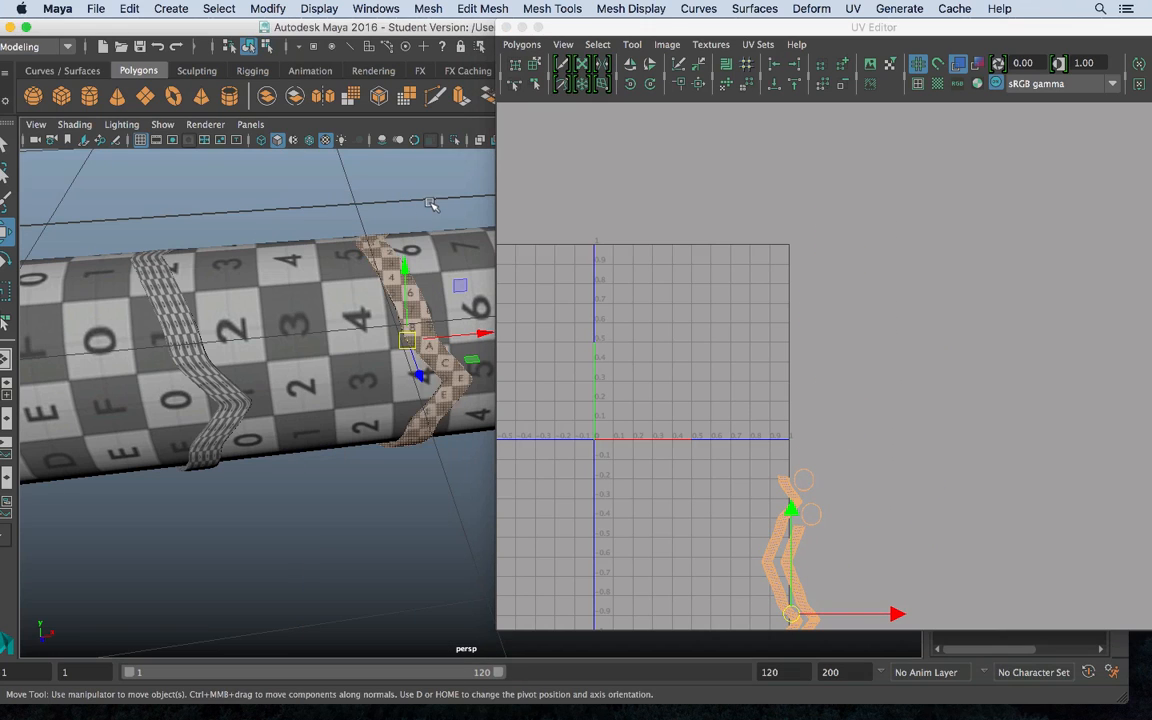
Select the unwrapped zigzag band as the source, then add its neighbouring band as the transfer target
alt+middle_drag(309, 277, 348, 290)
alt+middle_drag(250, 323, 360, 319)
alt+right_drag(360, 319, 300, 324)
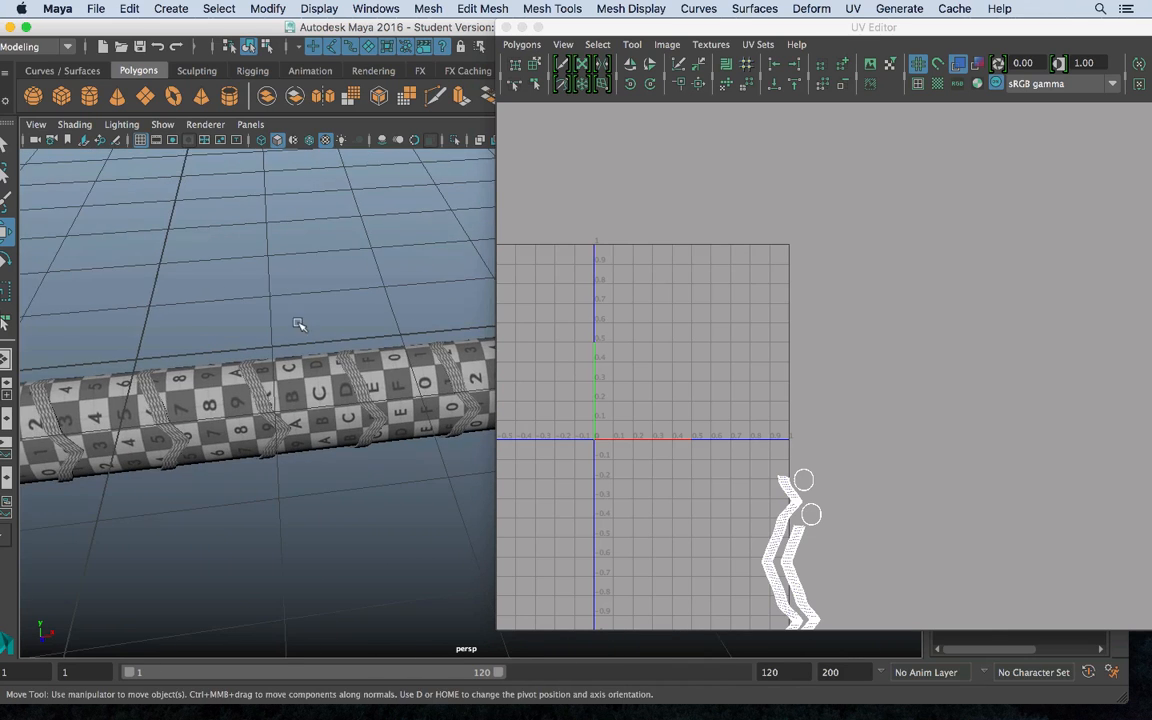
alt+middle_drag(300, 324, 187, 273)
click(285, 296)
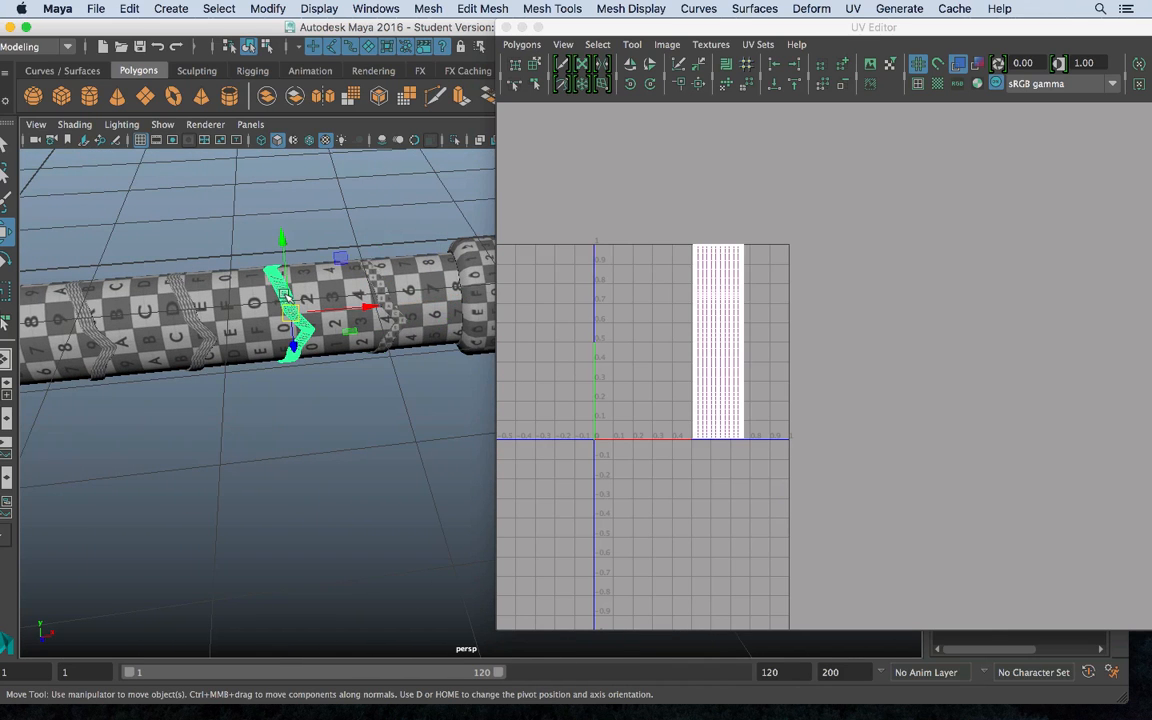
click(383, 285)
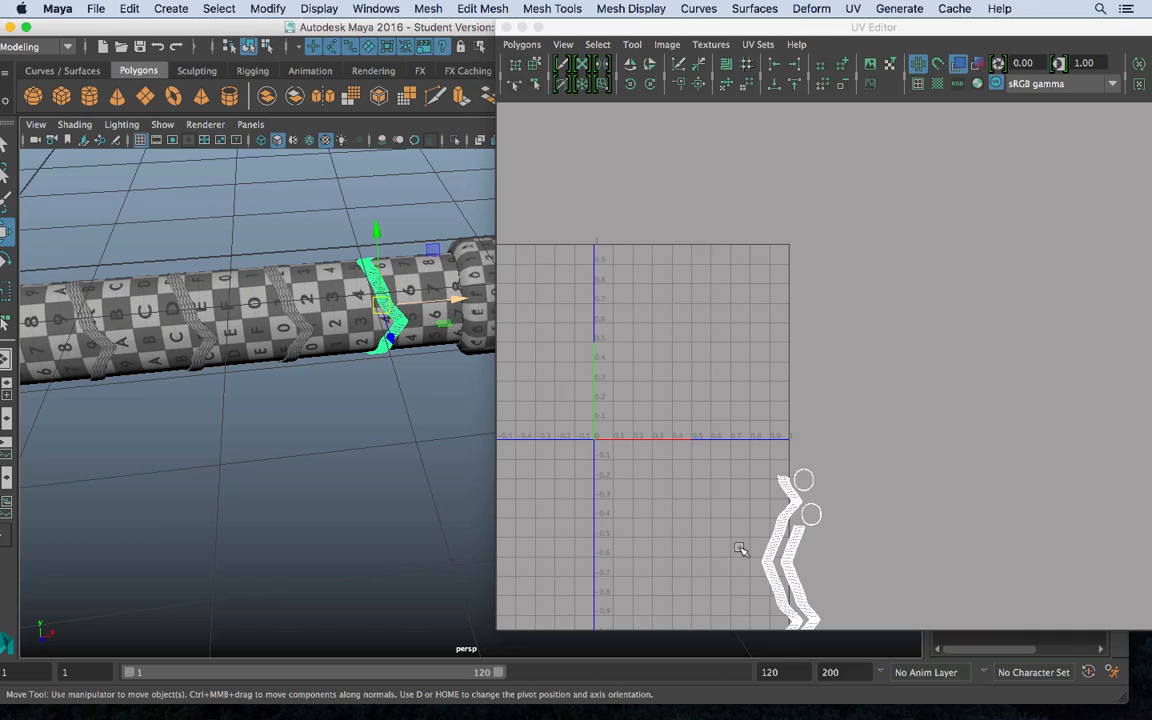
shift+click(292, 303)
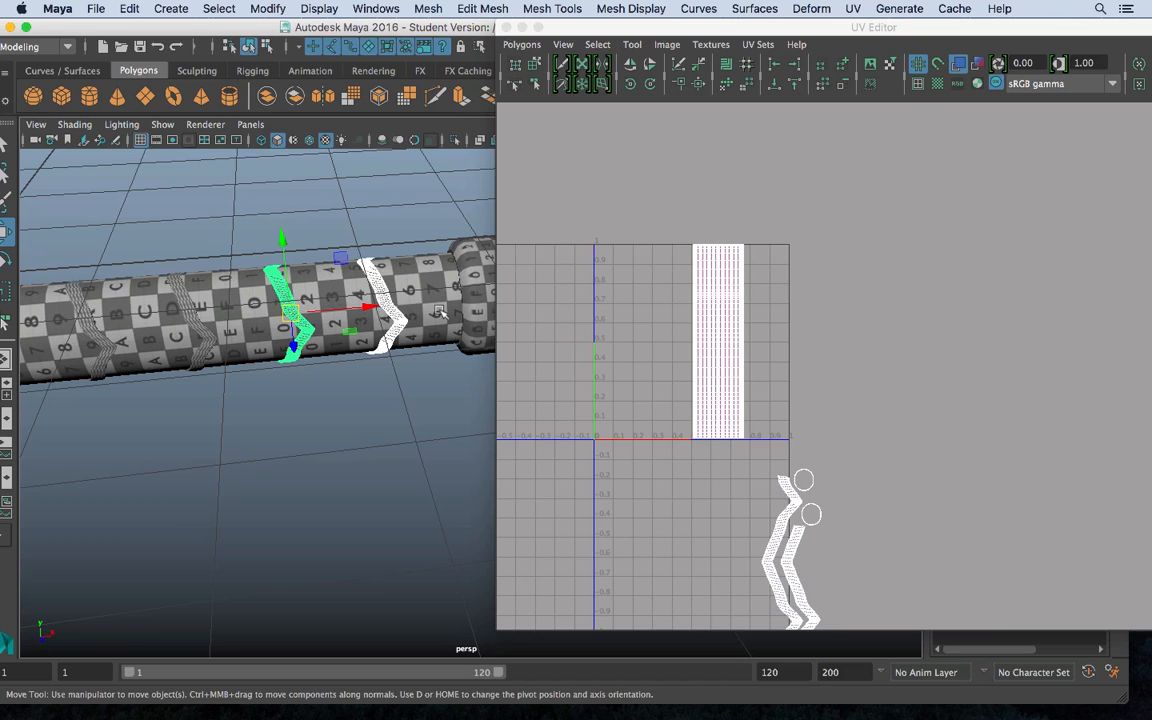
Transfer the UVs to the neighbouring band with Transfer Attributes, resetting its options and setting the sample space to Component
click(483, 8)
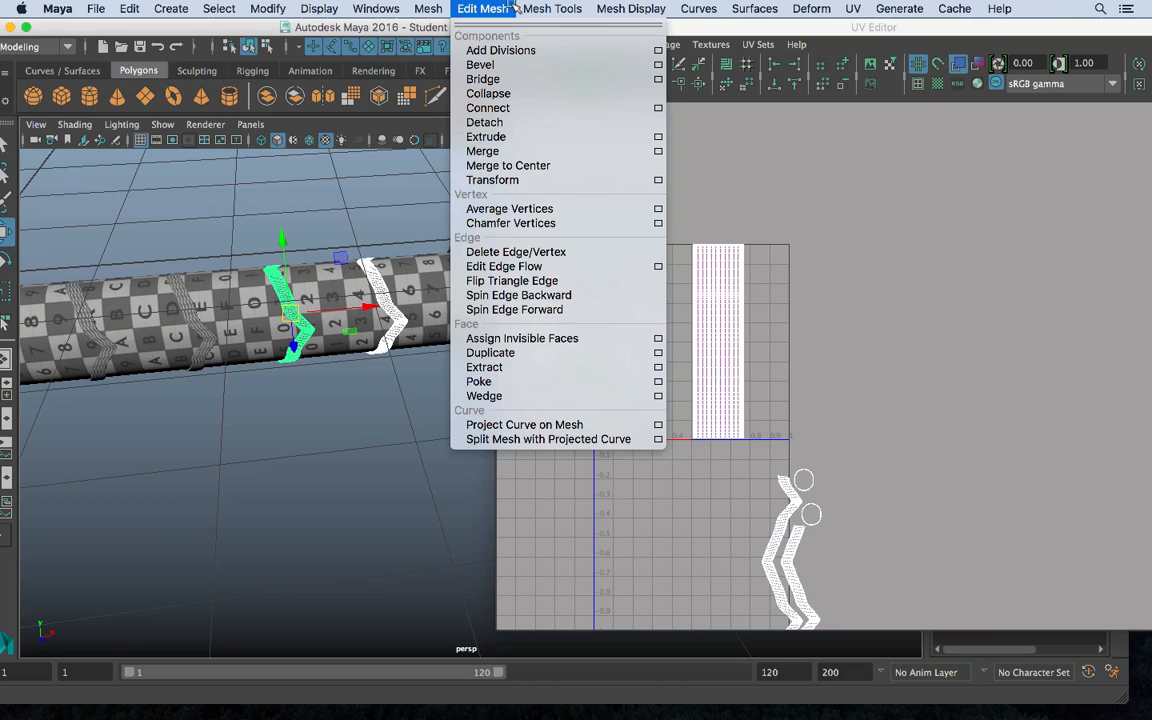
mouse_move(428, 8)
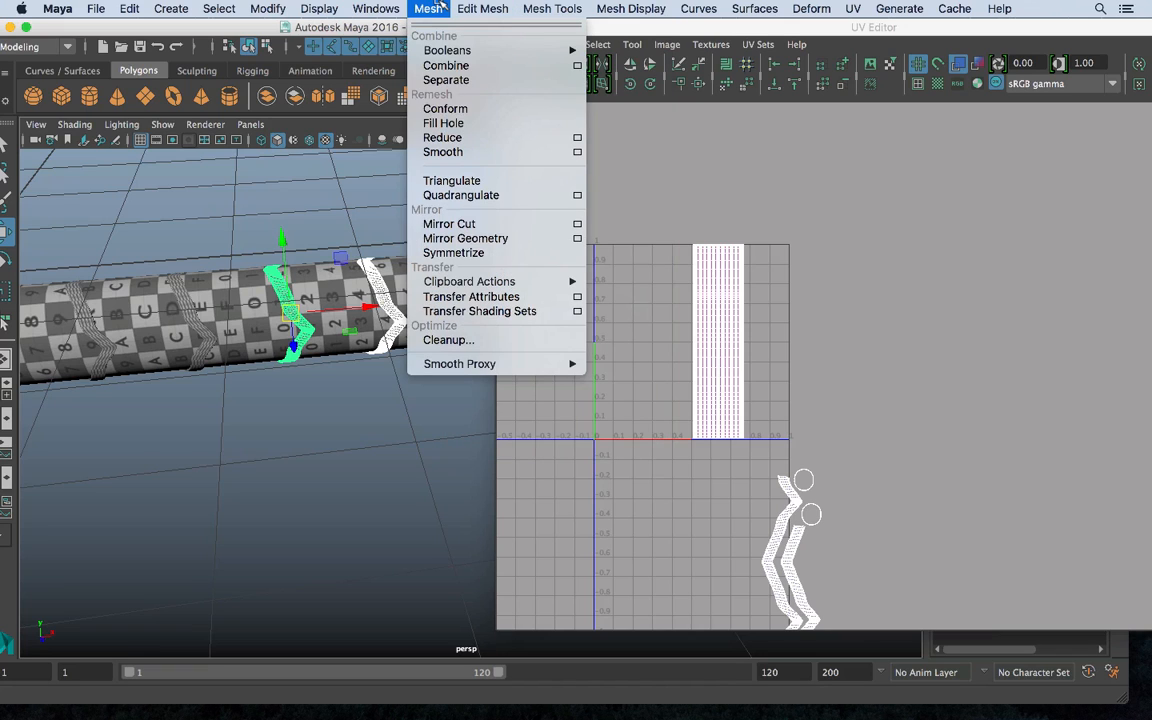
click(577, 298)
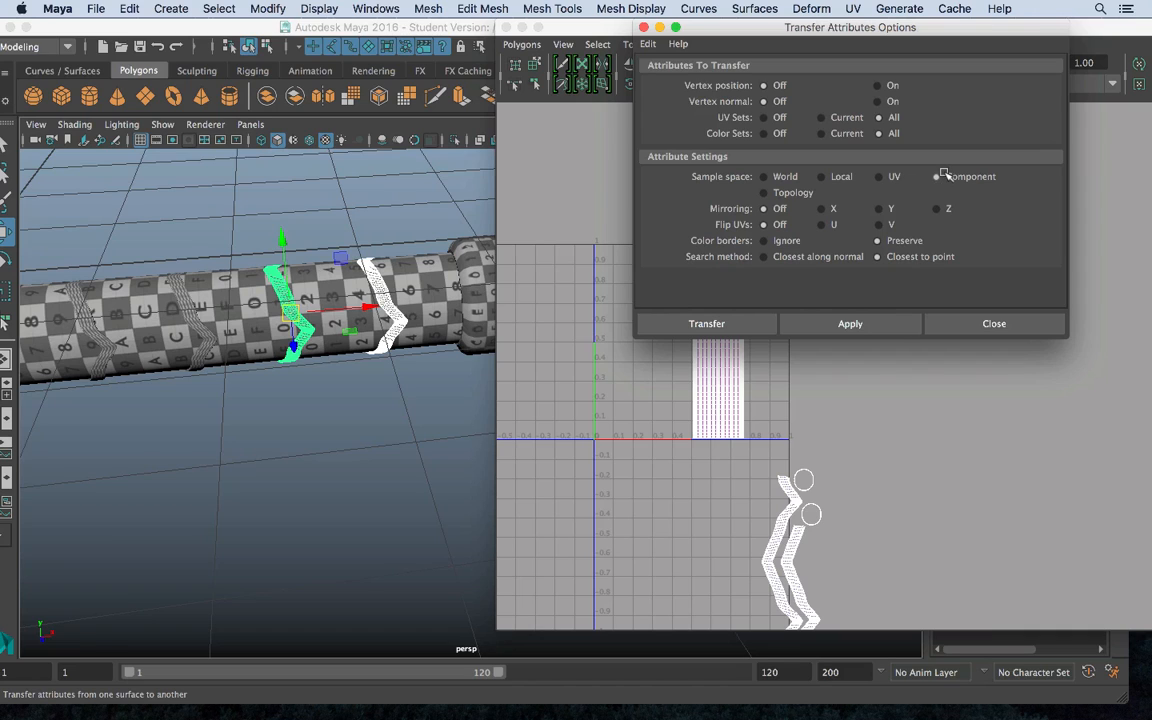
click(648, 44)
click(677, 85)
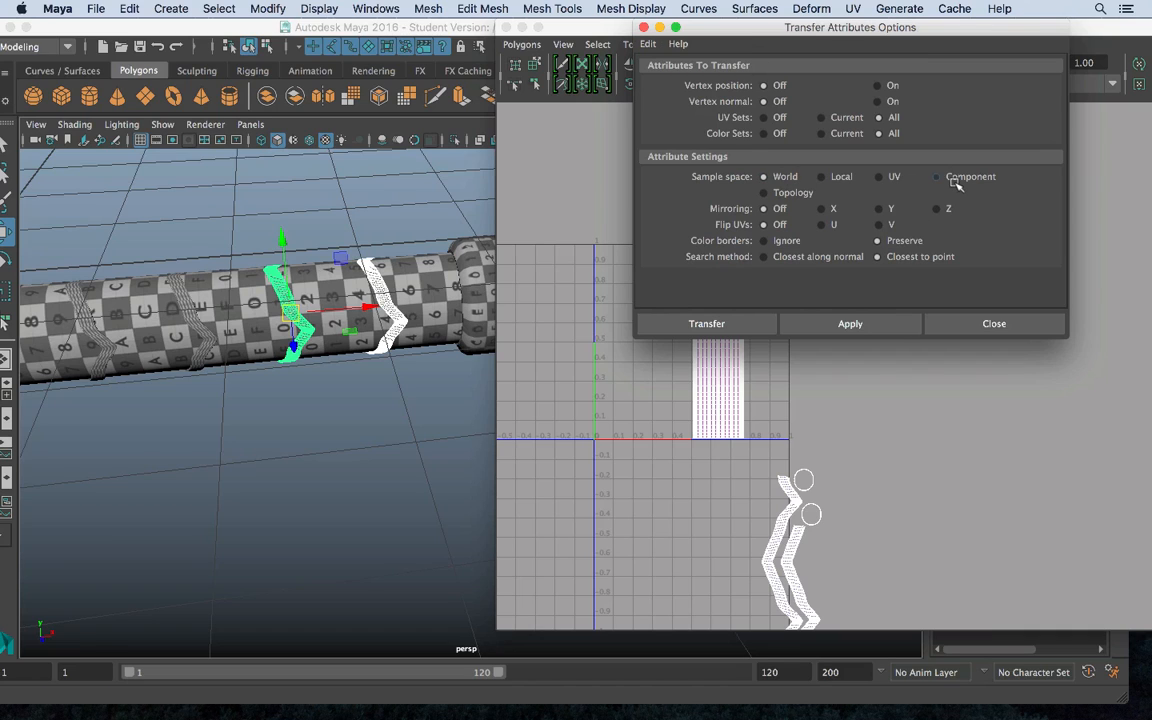
click(706, 323)
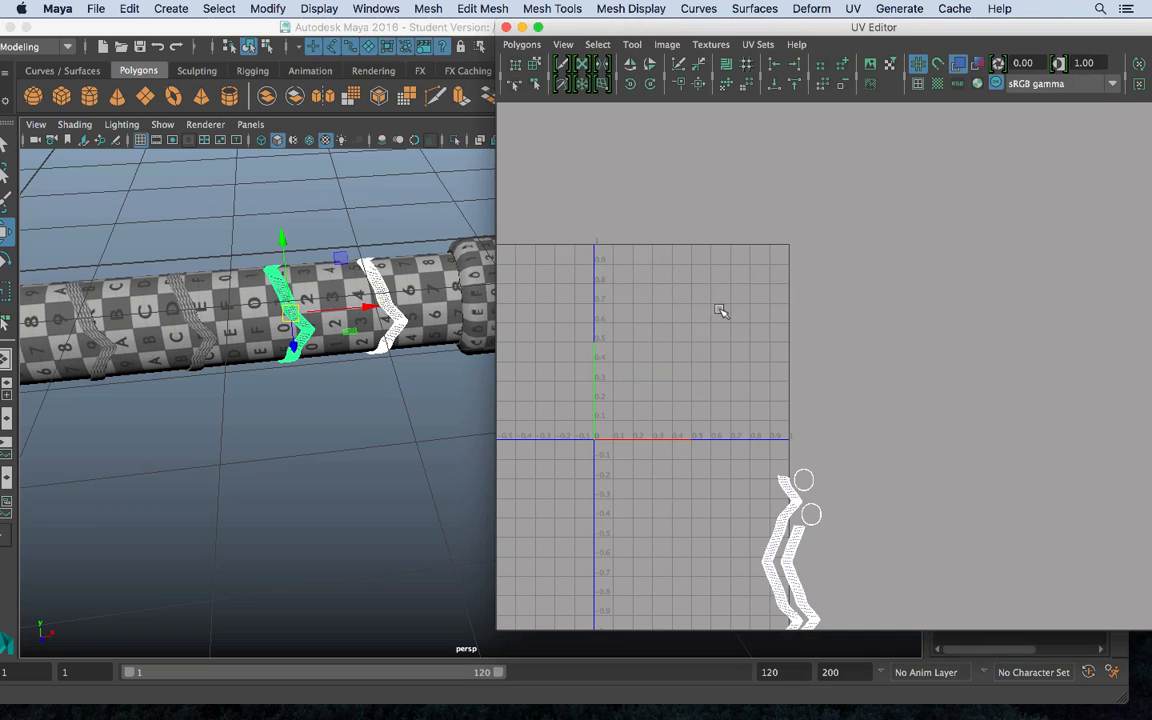
Transfer the UVs from the unwrapped band to the third zigzag band along the handle
shift+click(299, 302)
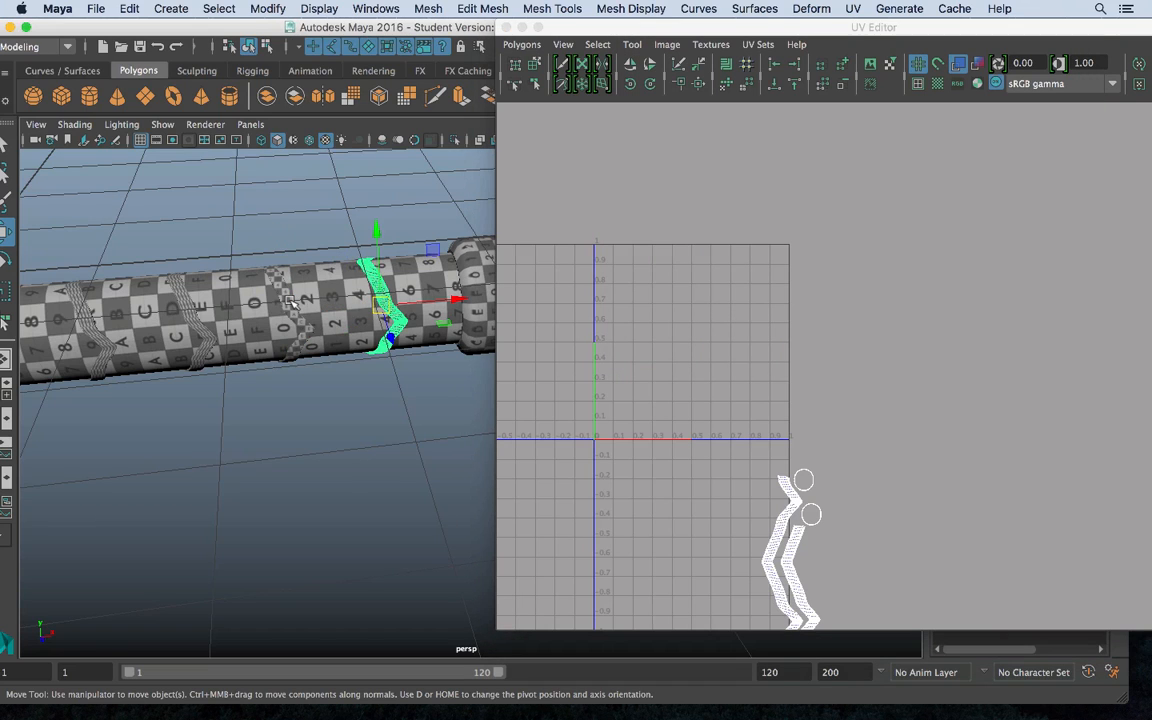
click(272, 303)
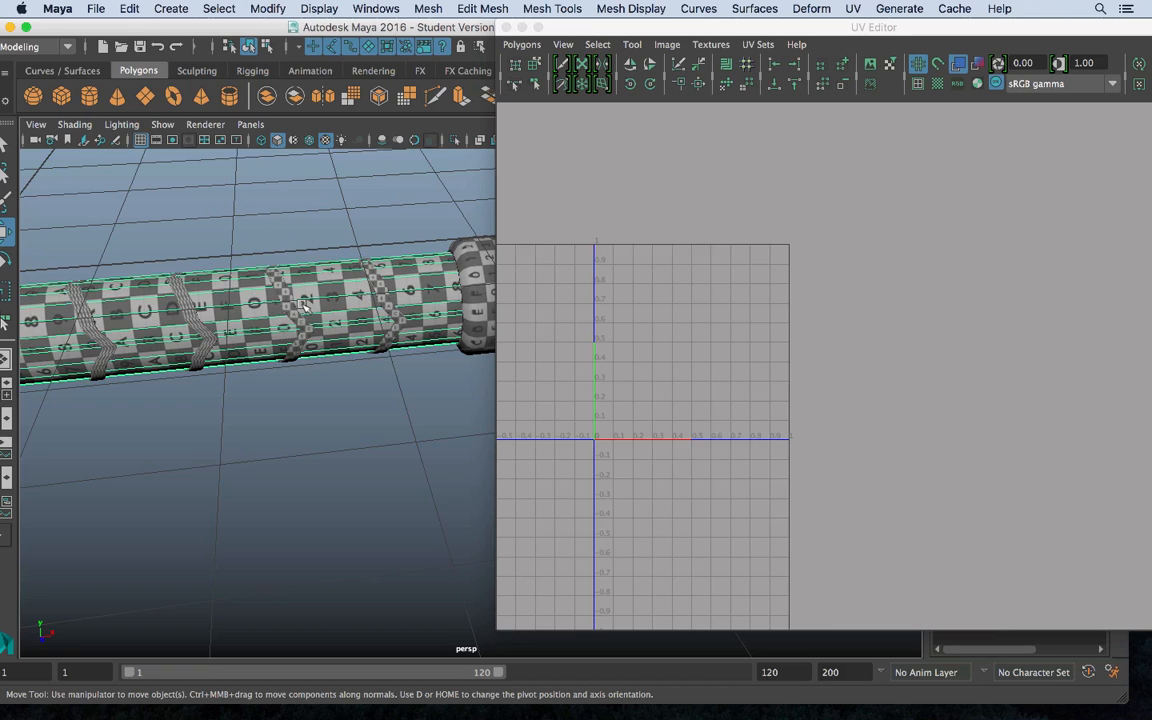
click(397, 299)
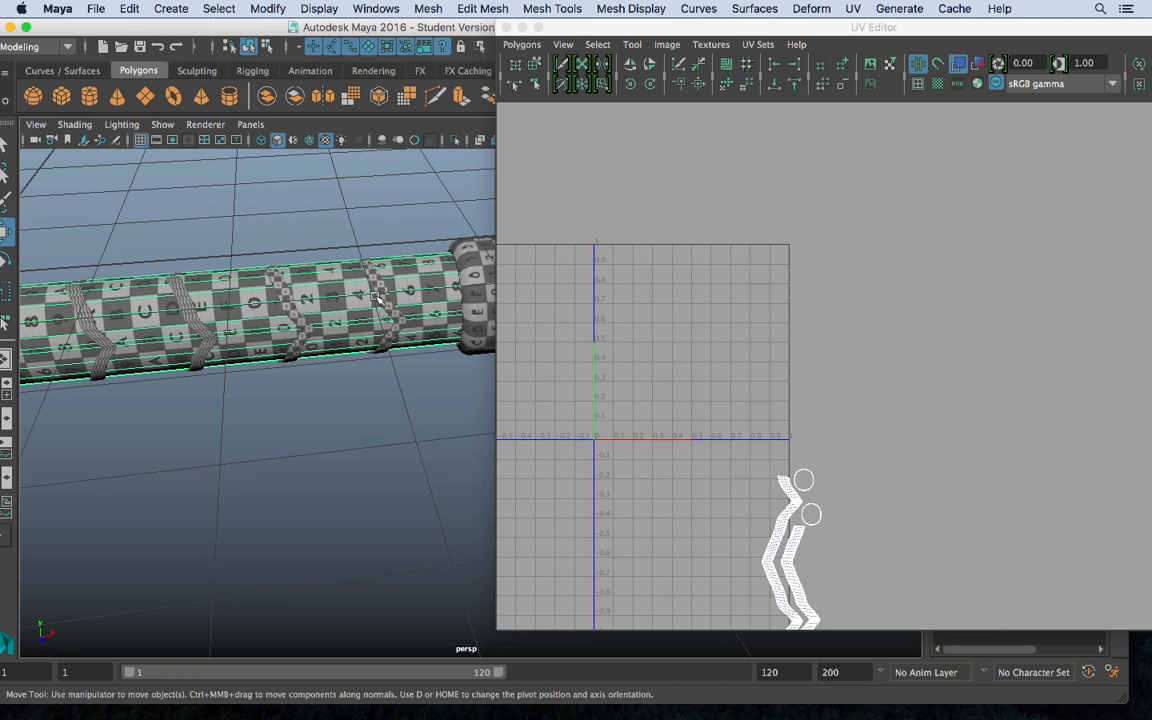
shift+click(182, 303)
click(428, 8)
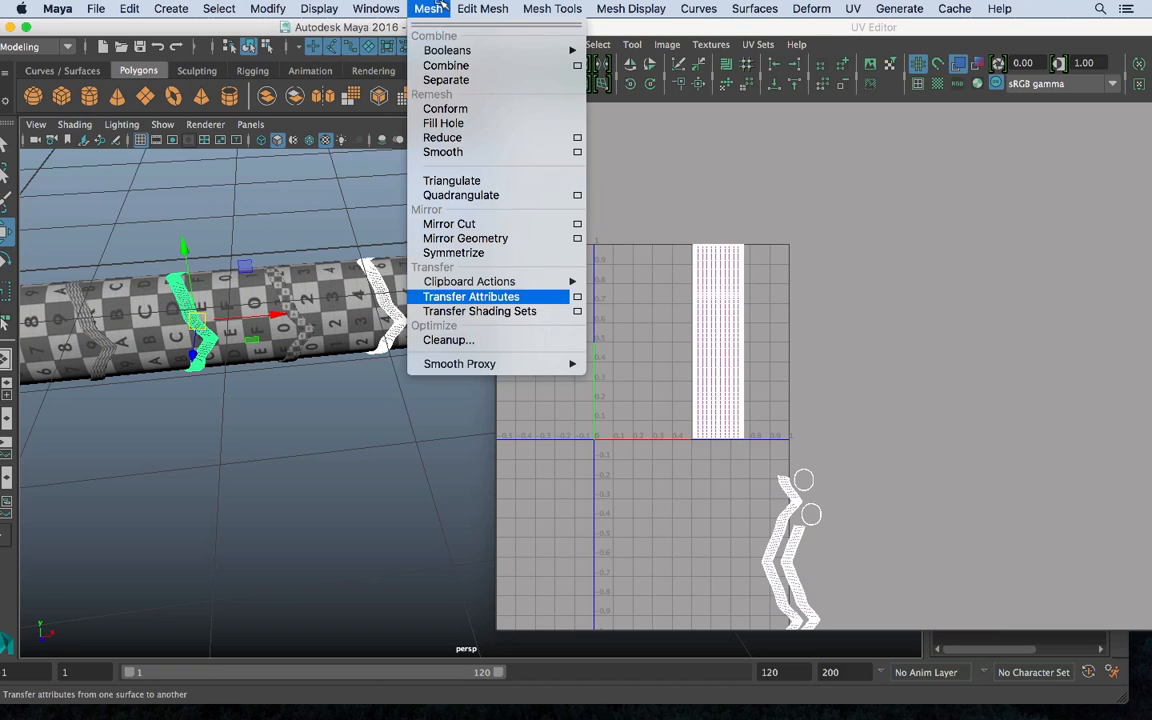
click(458, 297)
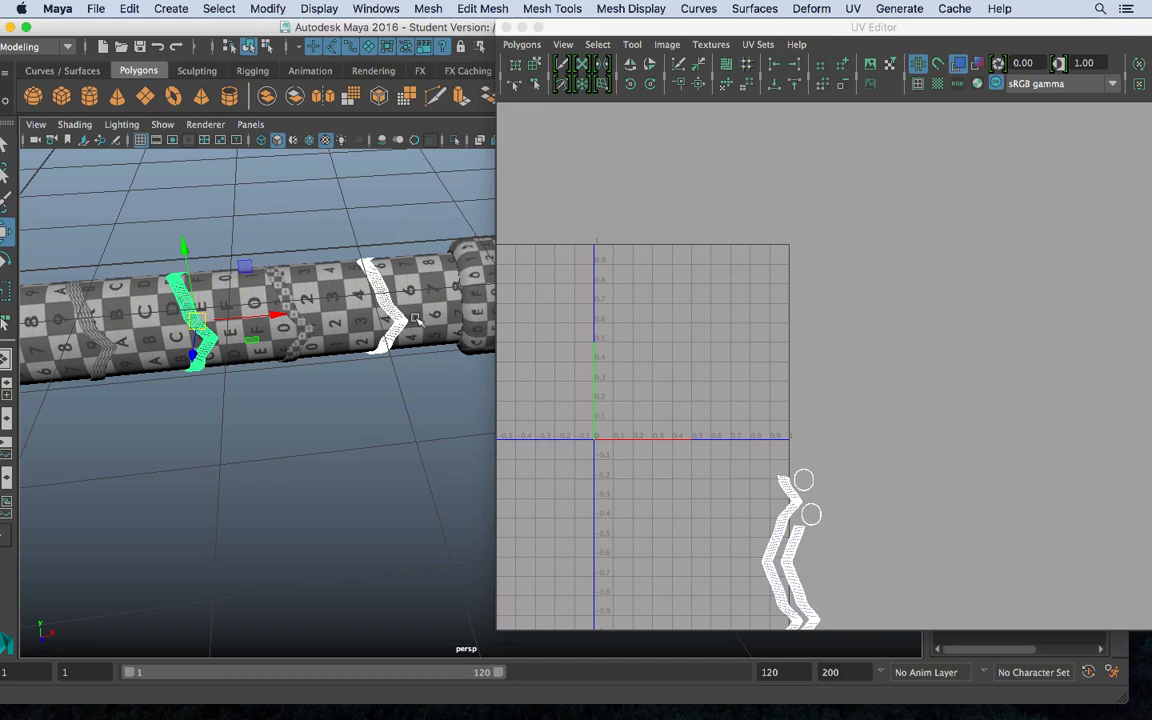
Transfer the UVs from the unwrapped band to the fourth zigzag band along the handle
alt+drag(415, 318, 273, 322)
click(454, 305)
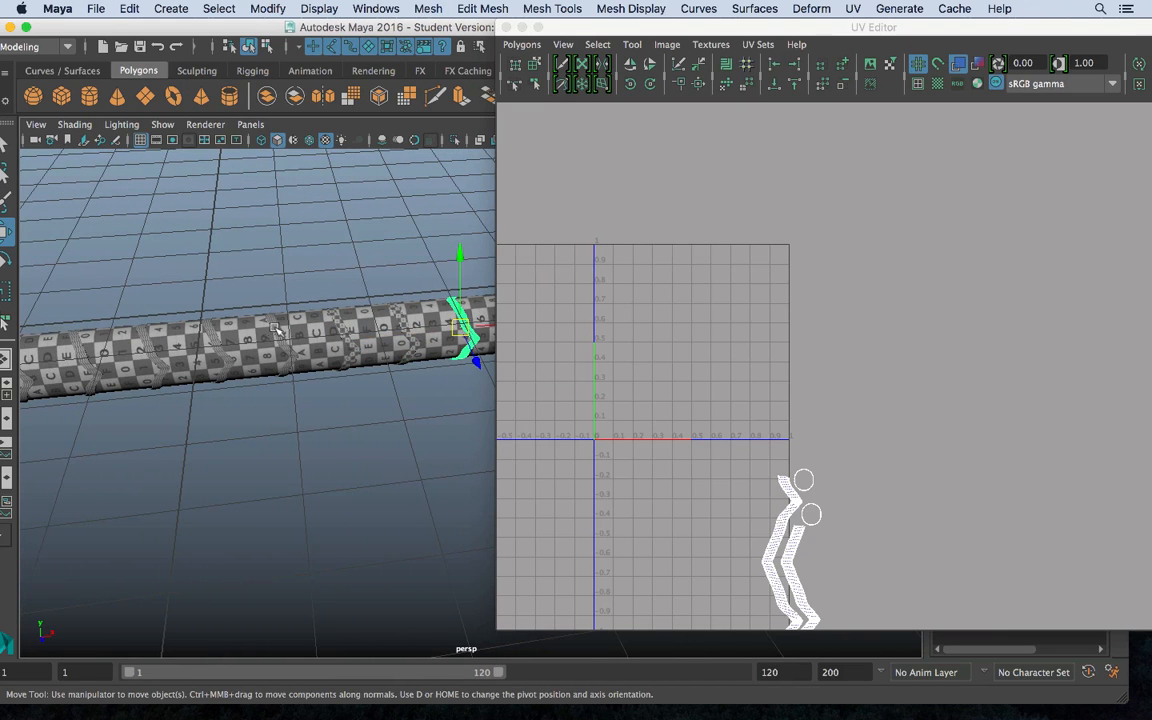
shift+click(279, 328)
click(441, 6)
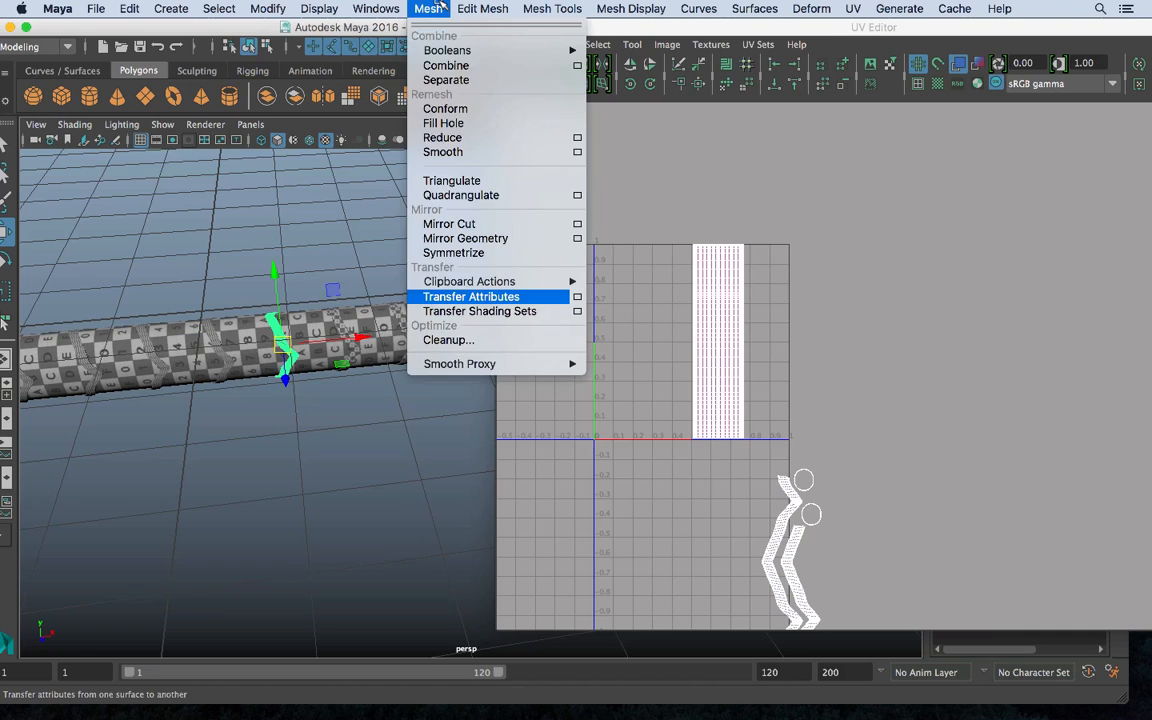
click(520, 296)
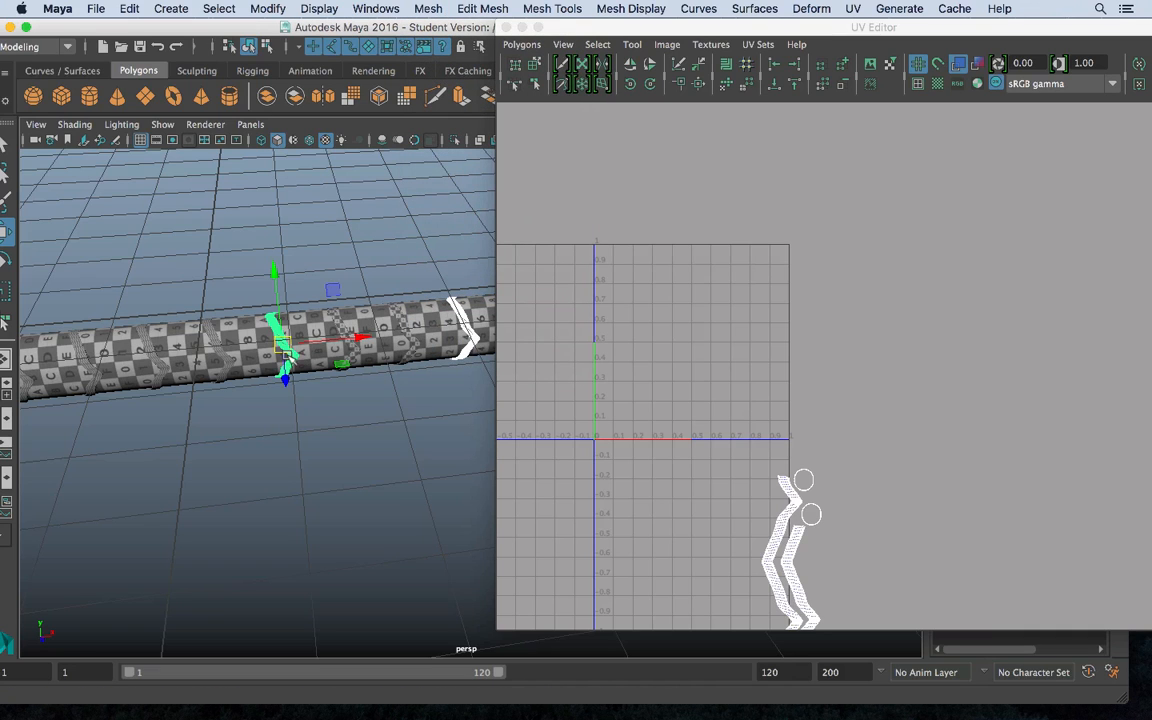
Transfer the UVs from the unwrapped band to the fifth and sixth zigzag bands along the handle
click(463, 318)
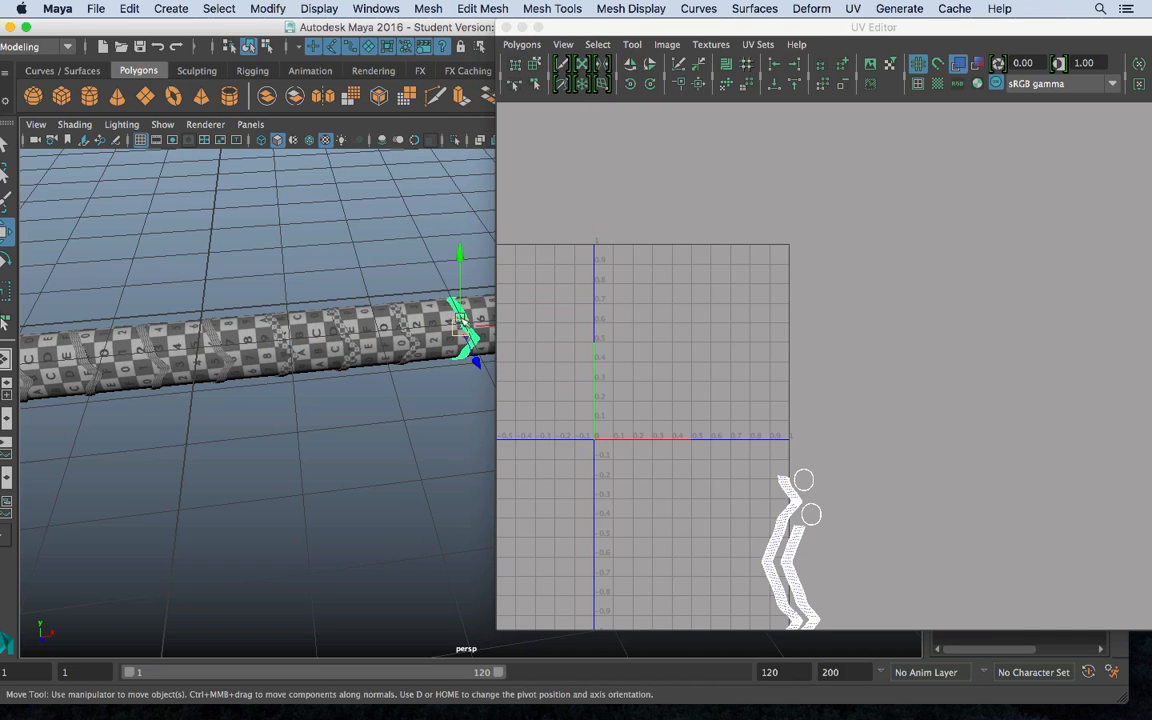
click(221, 342)
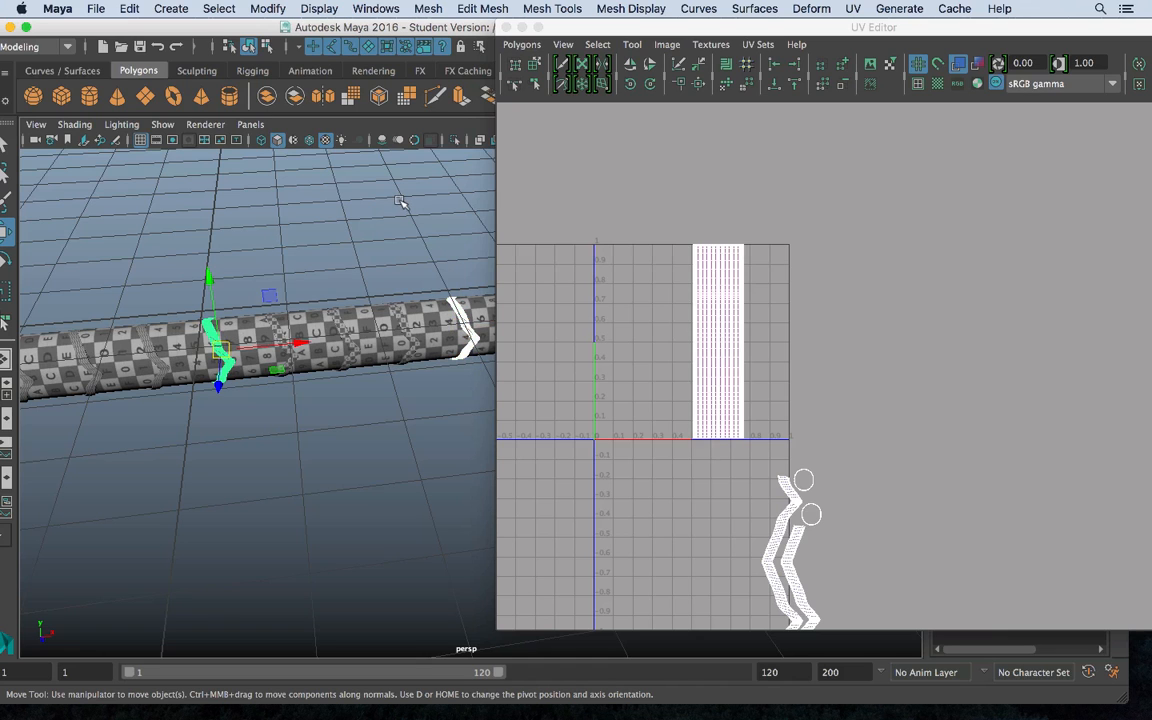
alt+middle_drag(178, 373, 150, 333)
click(431, 270)
alt+drag(176, 334, 278, 342)
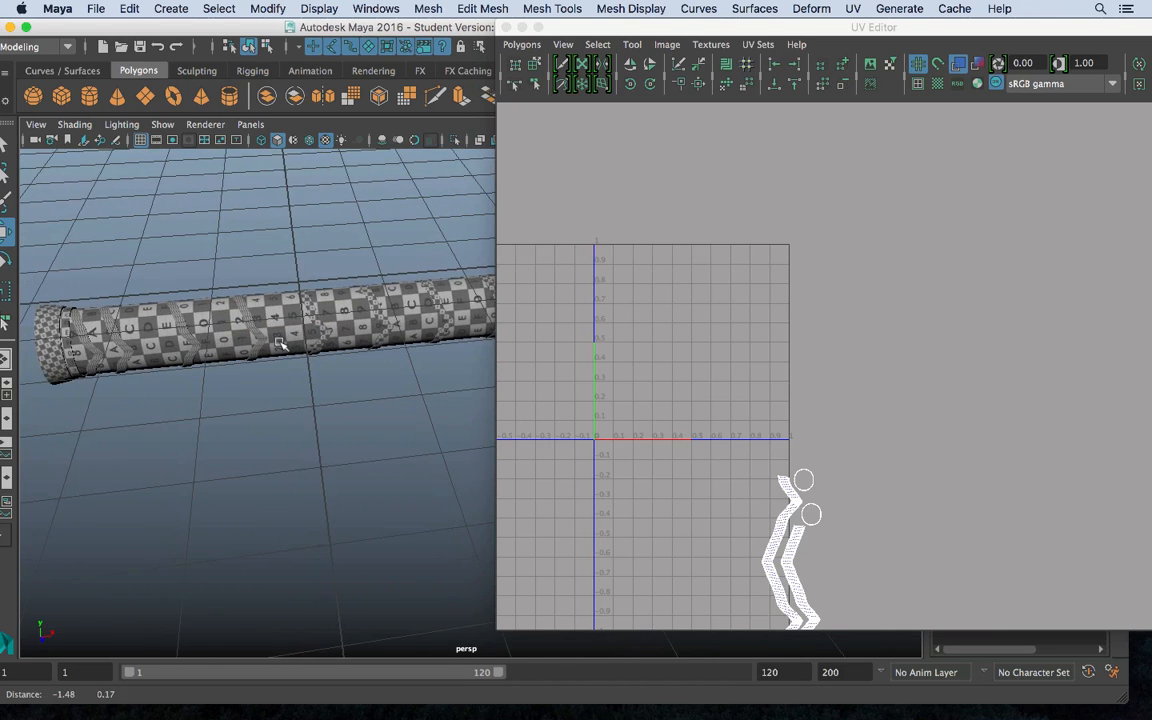
click(250, 322)
key(g)
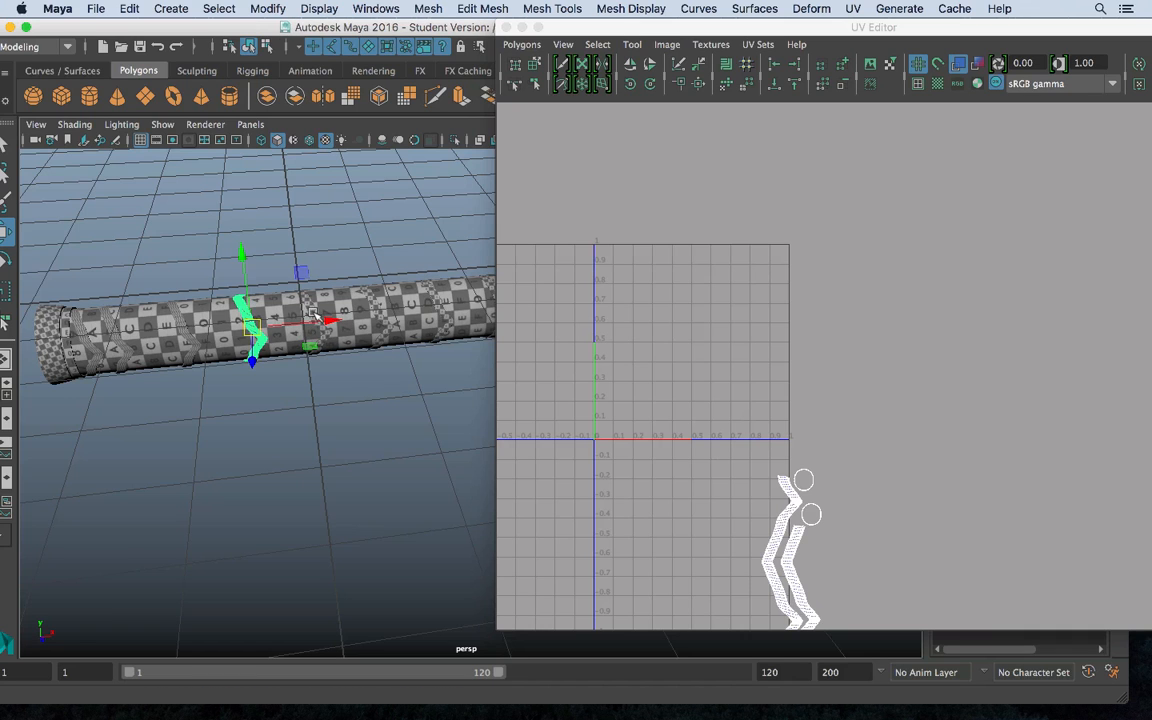
Transfer the UVs from the unwrapped band to the seventh zigzag band along the handle
alt+middle_drag(412, 313, 319, 316)
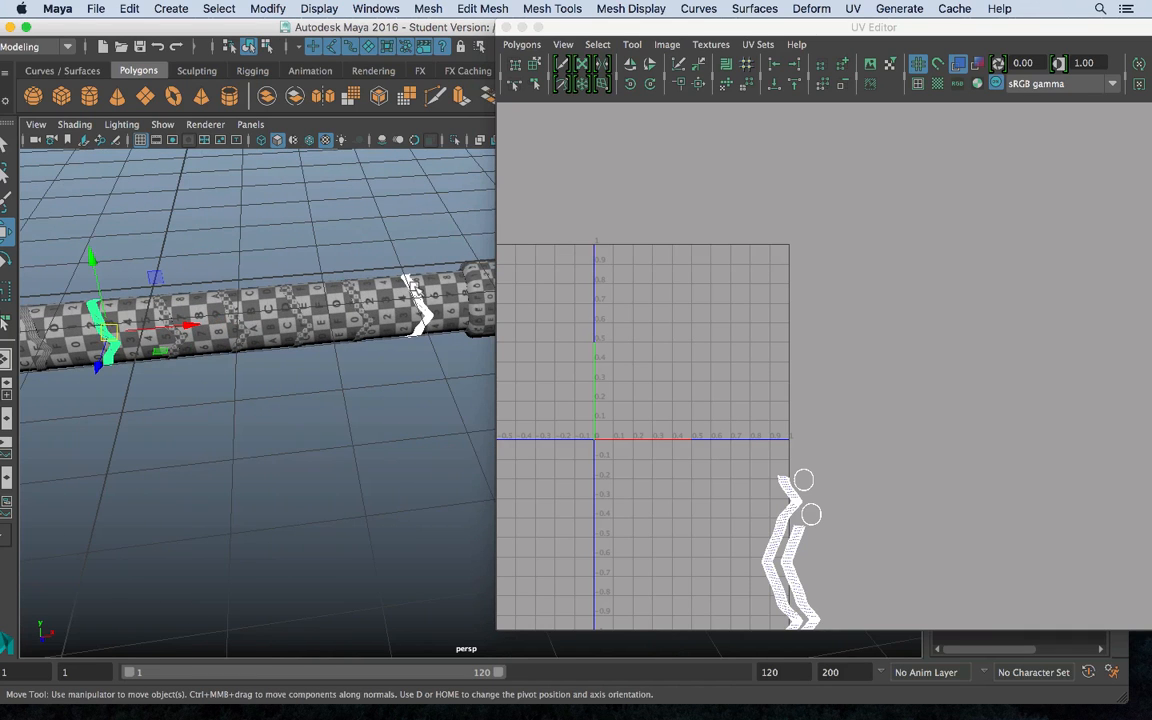
click(415, 290)
alt+middle_drag(128, 336, 243, 338)
click(147, 330)
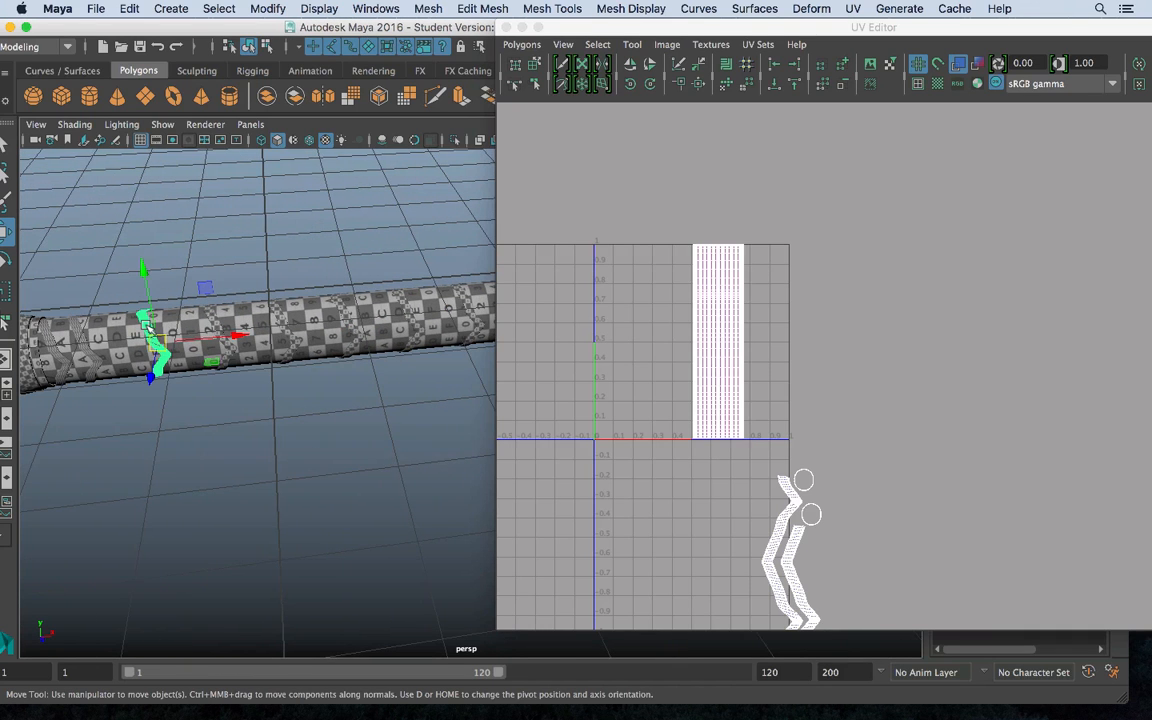
key(g)
Transfer the UVs from the unwrapped band to the eighth zigzag band along the handle
alt+middle_drag(363, 317, 254, 307)
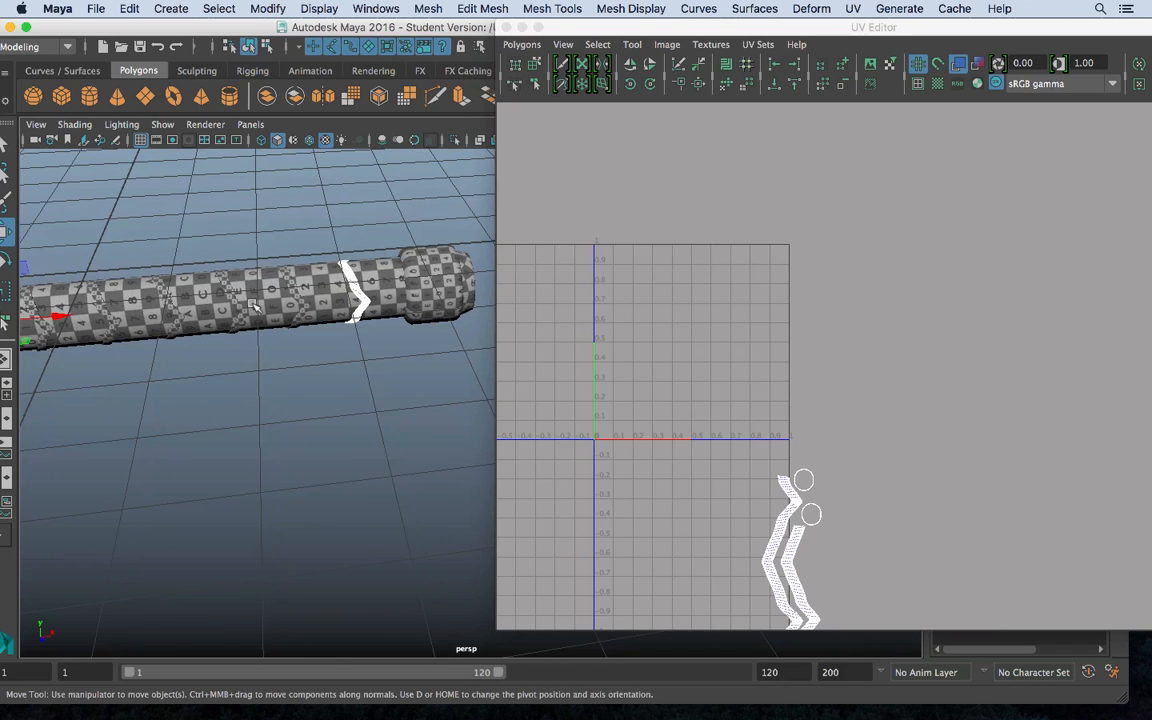
click(352, 287)
alt+middle_drag(360, 296, 365, 340)
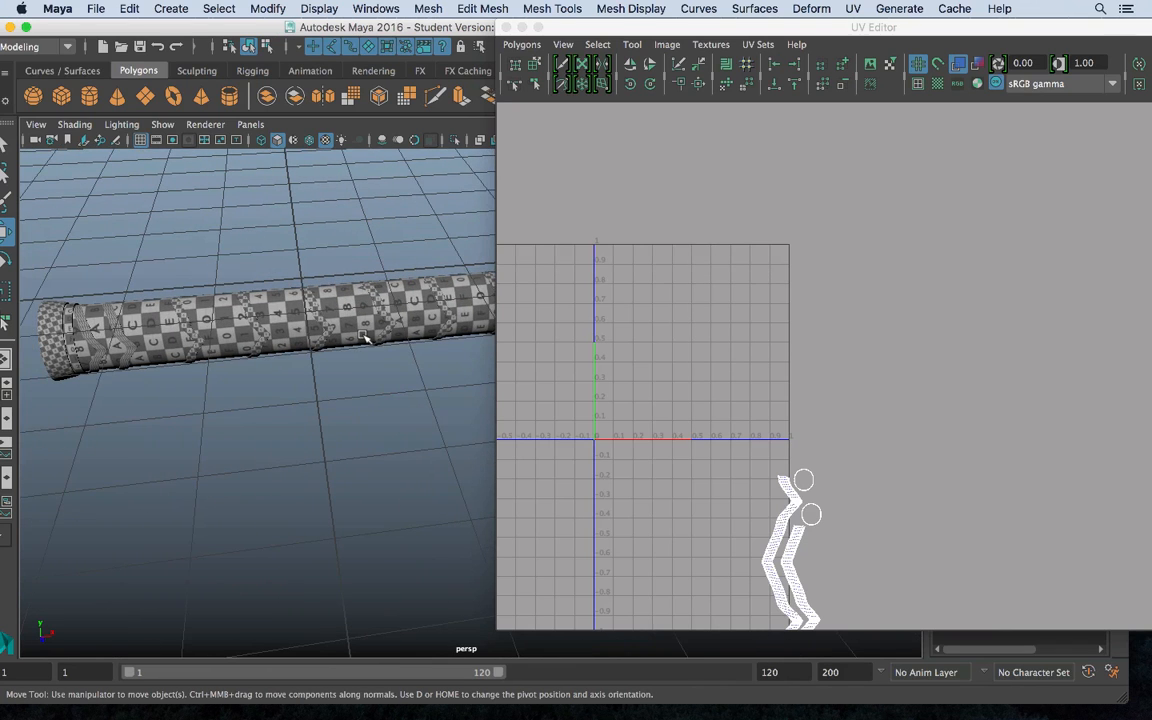
click(117, 322)
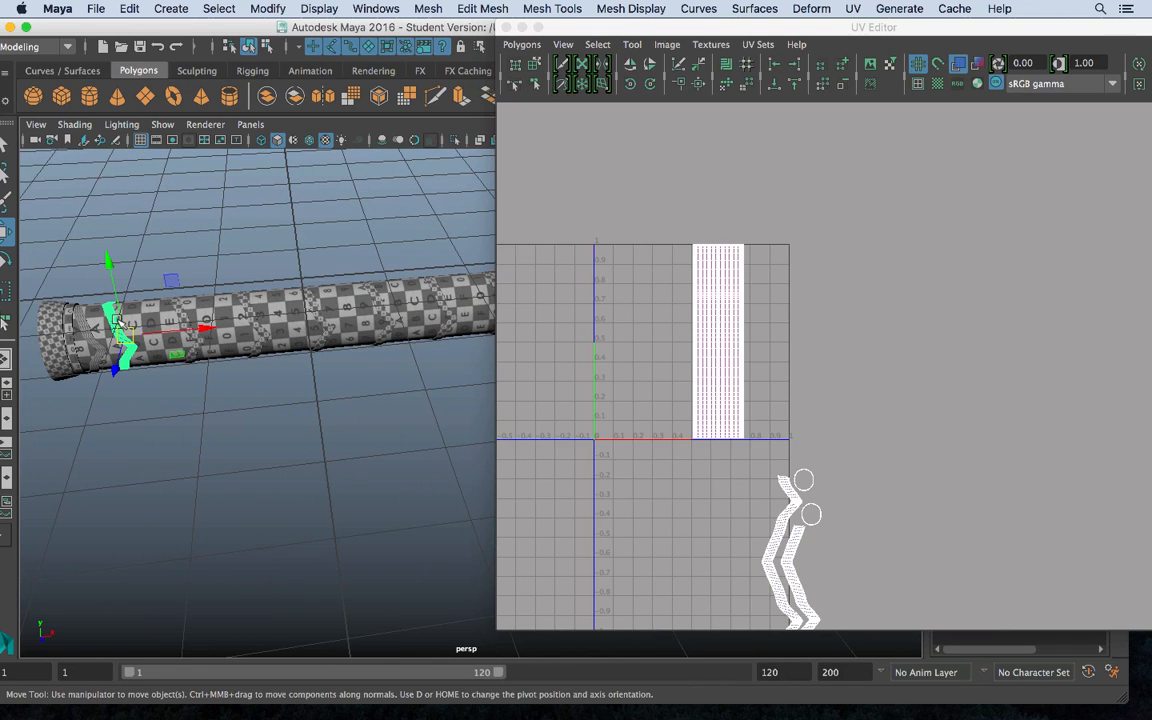
key(g)
Transfer the UVs from the unwrapped band to the last zigzag band at the far end of the handle
alt+middle_drag(391, 294, 191, 296)
click(340, 287)
alt+middle_drag(300, 298, 500, 318)
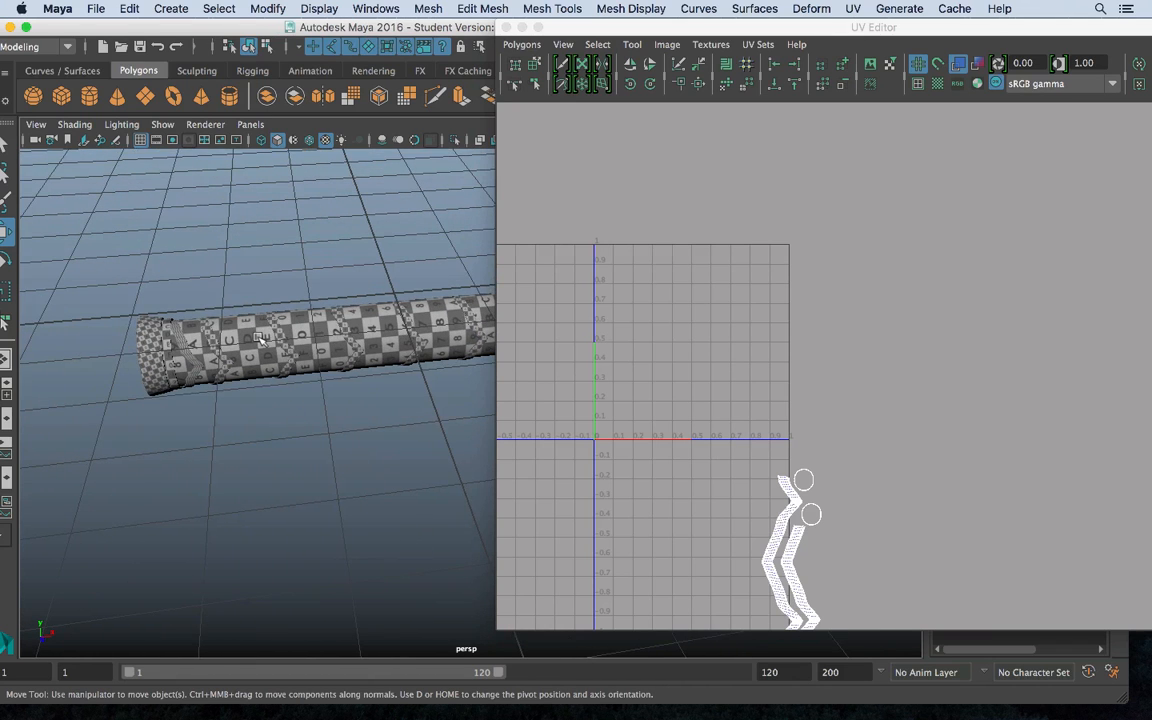
click(180, 340)
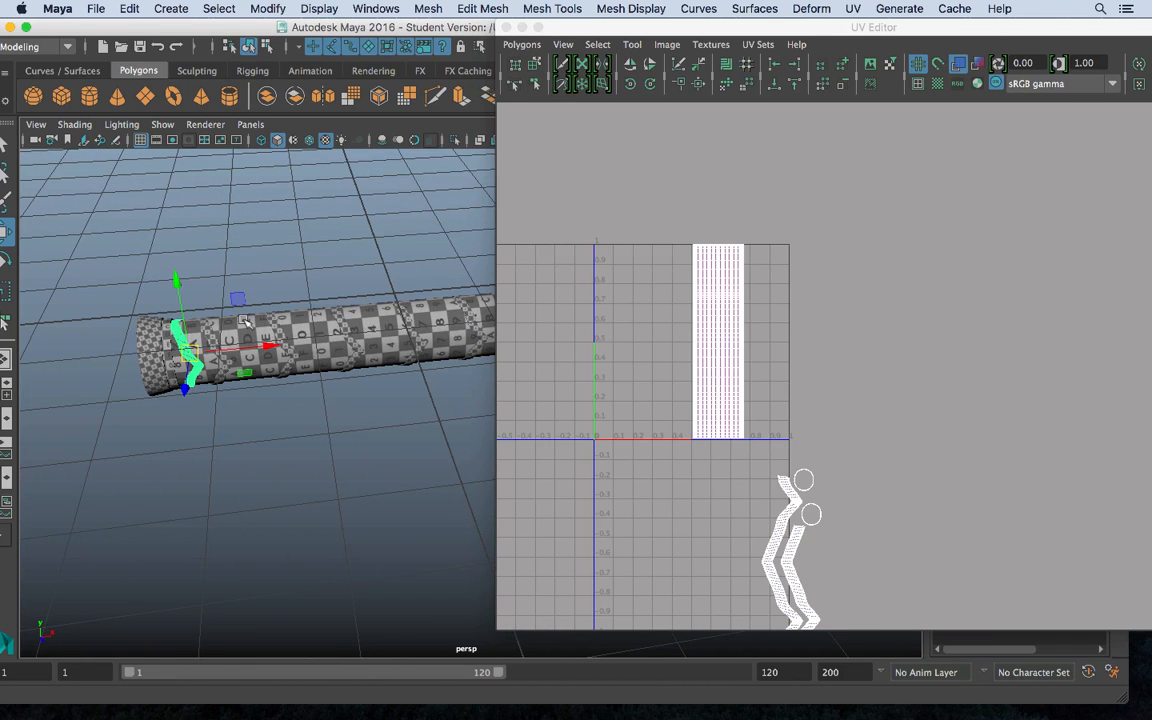
Check the last band's UV shells in UV selection mode
alt+middle_drag(820, 420, 809, 259)
right_drag(748, 387, 694, 344)
click(757, 323)
click(565, 311)
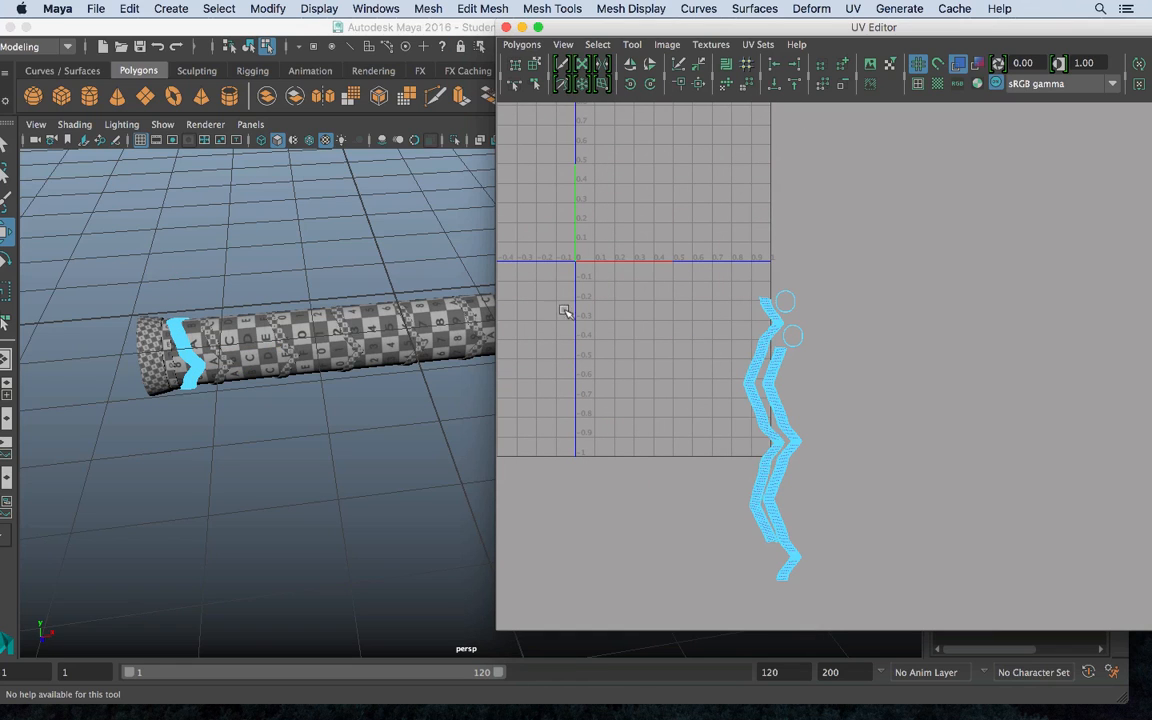
Try moving one long zigzag UV shell of the eighth band horizontally, and undo the move
right_drag(180, 240, 252, 211)
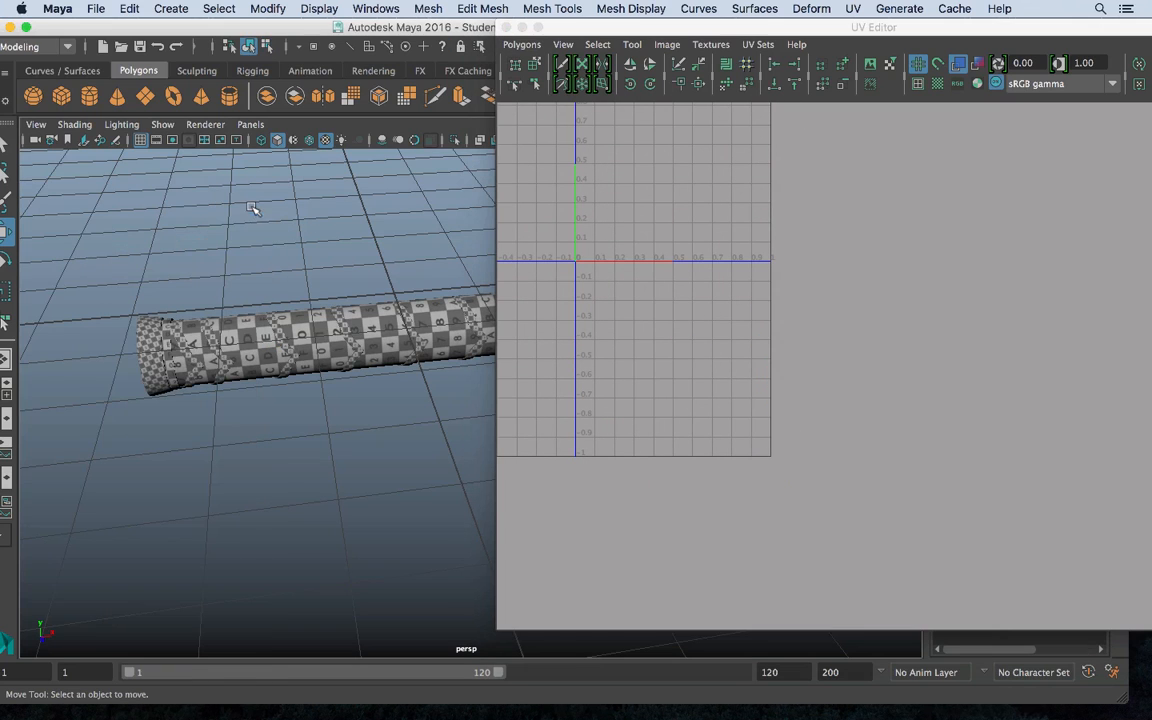
click(215, 339)
alt+right_drag(832, 383, 977, 553)
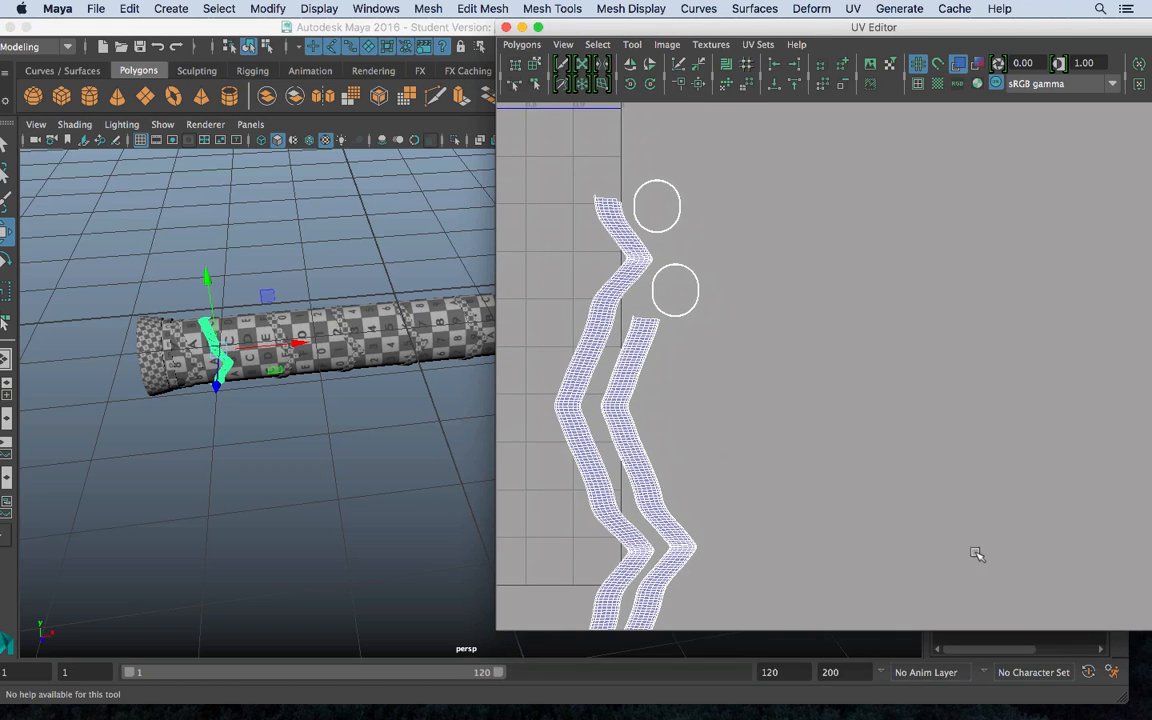
alt+middle_drag(611, 394, 740, 304)
alt+right_drag(740, 304, 698, 362)
right_drag(701, 316, 640, 289)
click(698, 335)
mouse_move(726, 403)
mouse_down()
mouse_move(588, 401)
mouse_move(701, 402)
mouse_up()
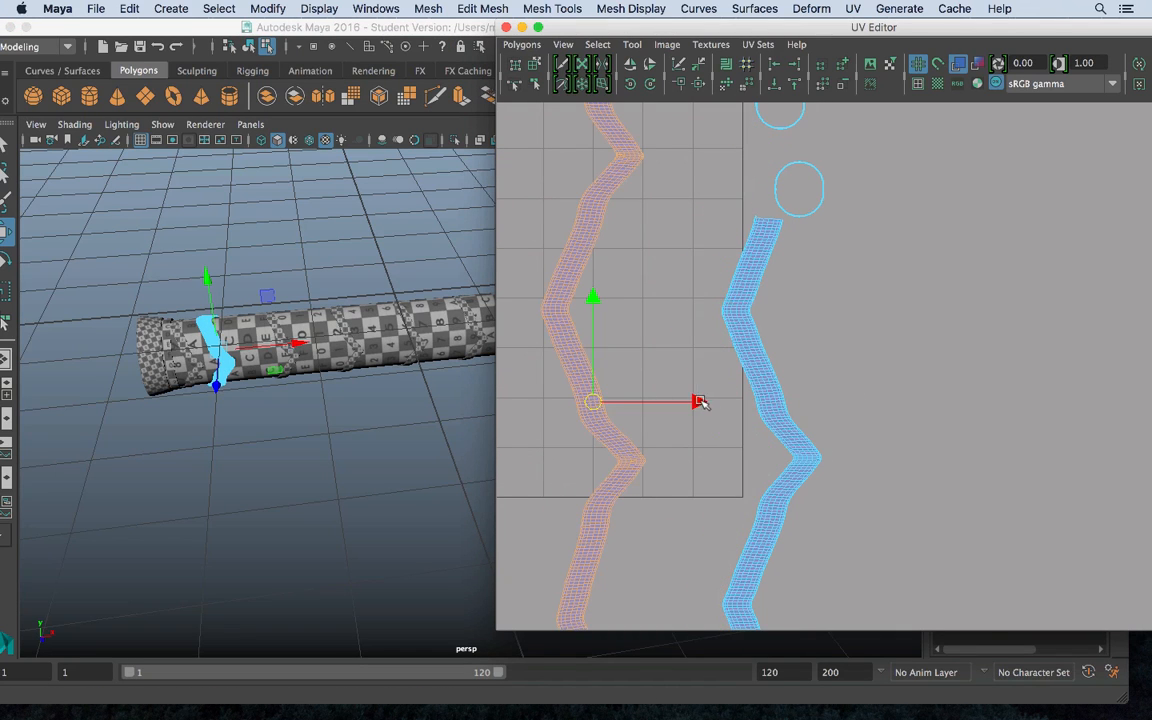
key(z)
alt+right_drag(1025, 362, 552, 255)
Return to object mode, select all the handle pieces and delete the construction history of all objects
right_drag(213, 245, 296, 221)
alt+right_drag(404, 288, 58, 206)
alt+middle_drag(302, 303, 100, 247)
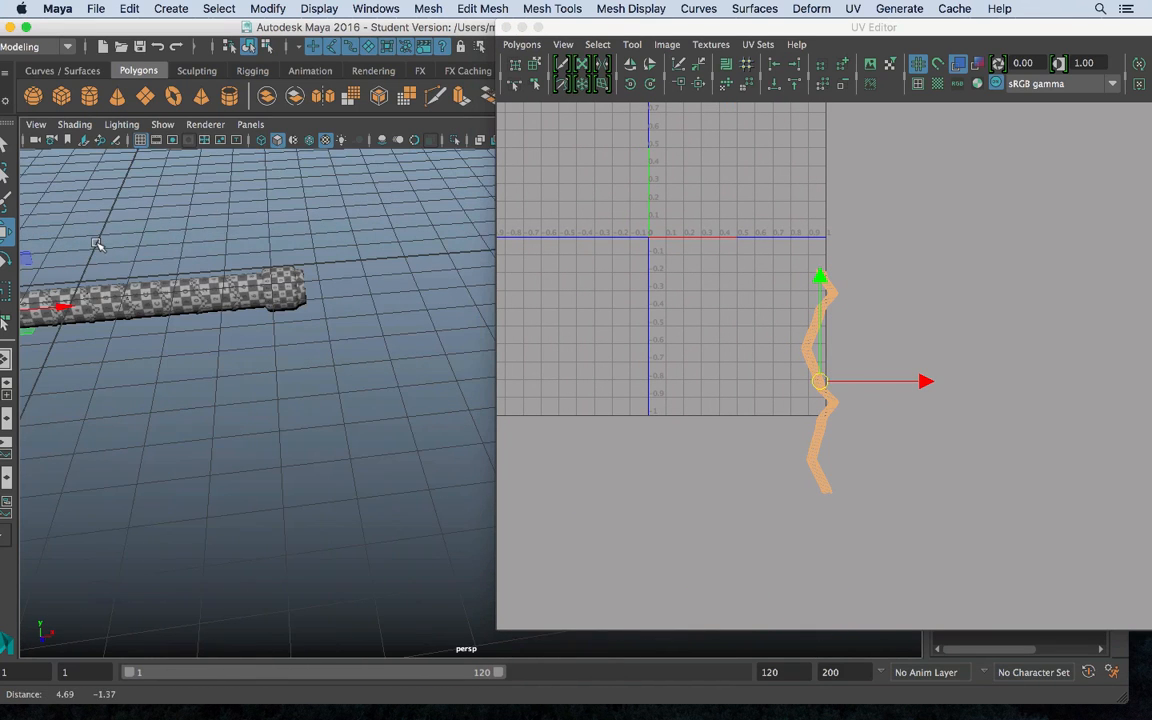
alt+middle_drag(312, 202, 437, 236)
alt+right_drag(437, 236, 182, 290)
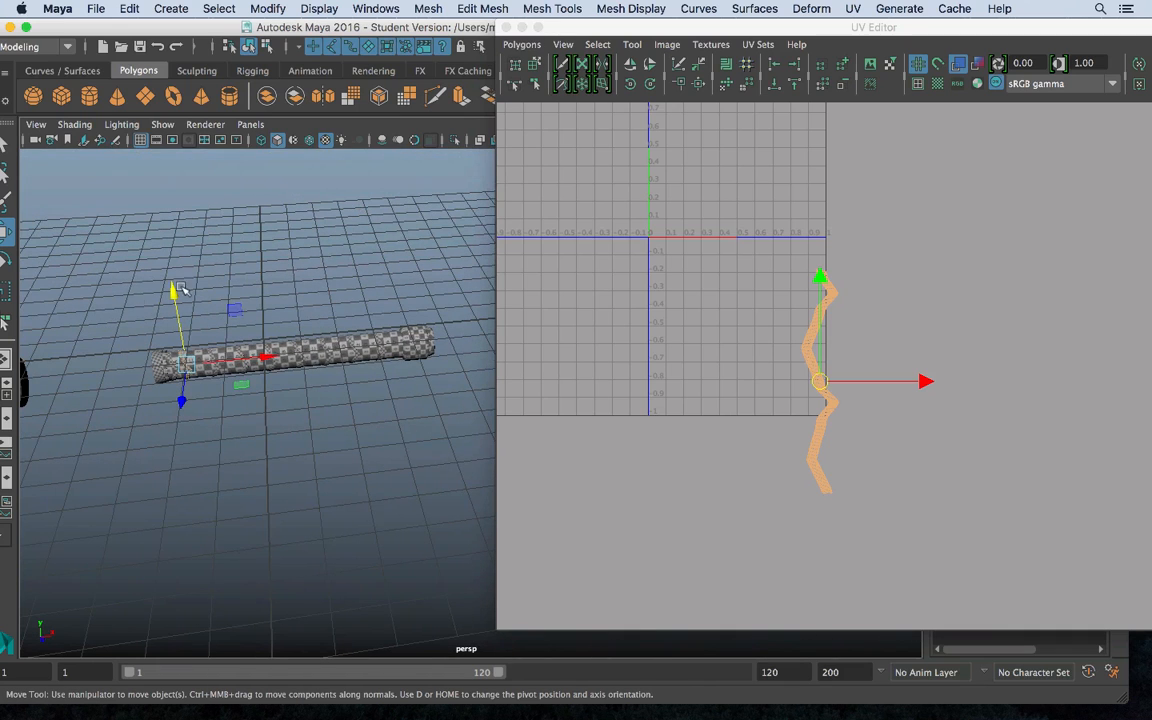
drag(193, 357, 494, 450)
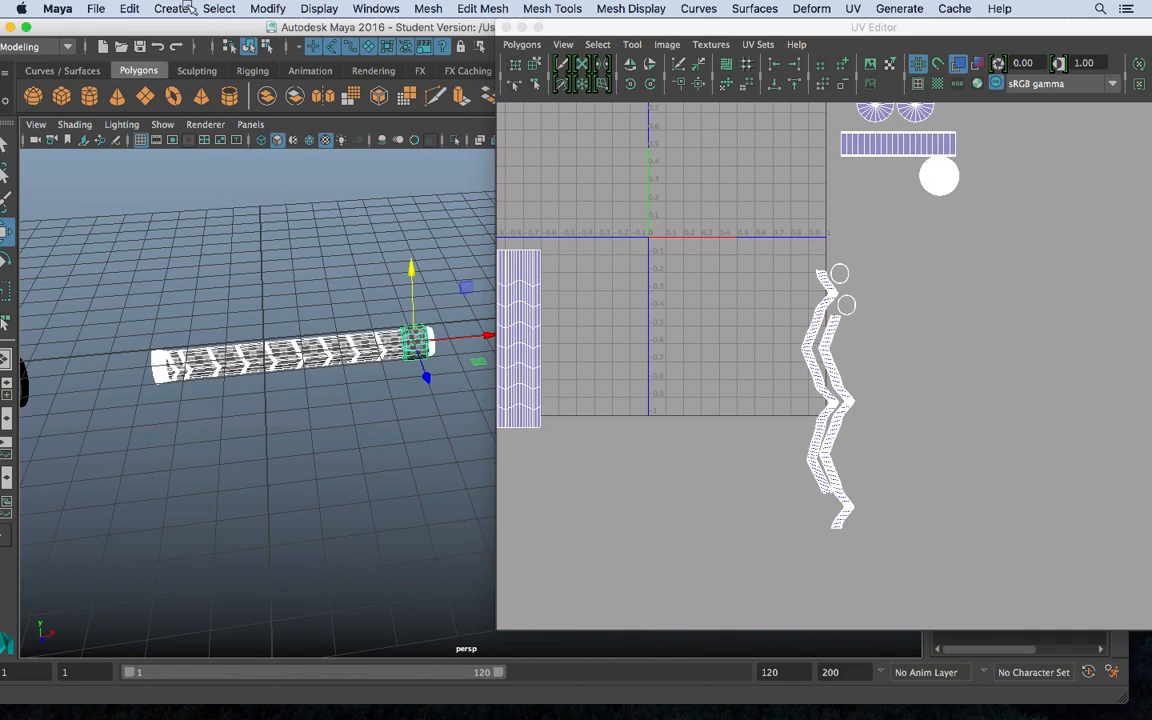
click(129, 8)
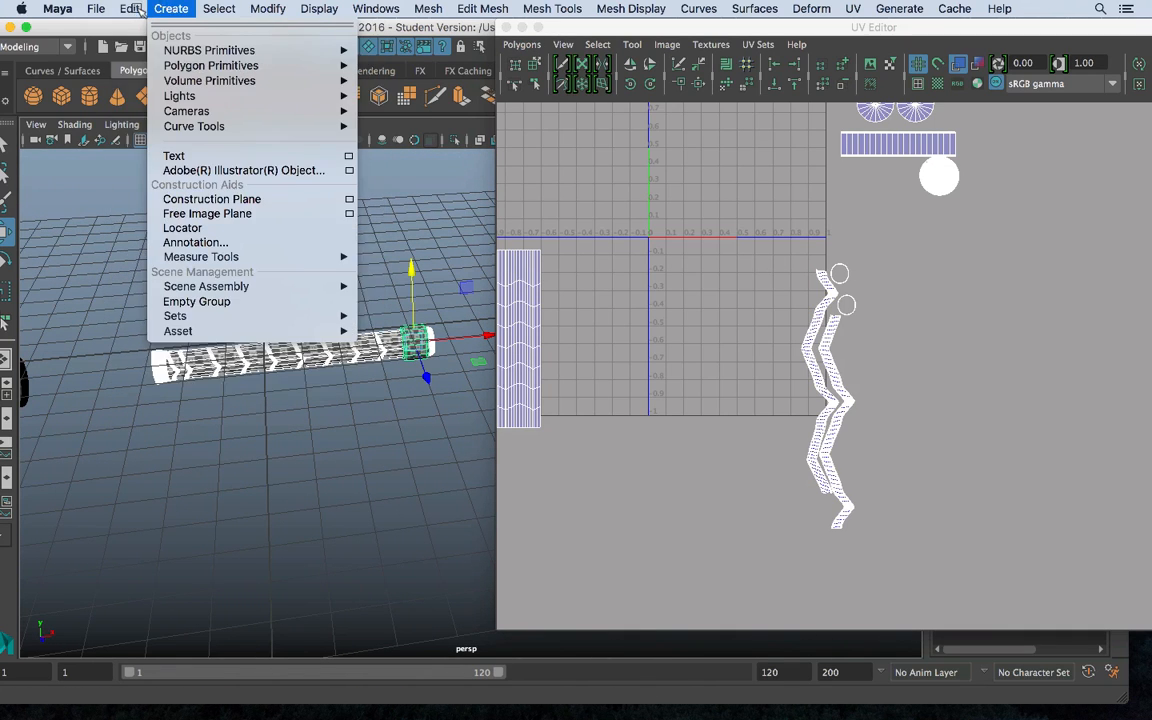
mouse_move(204, 214)
click(437, 200)
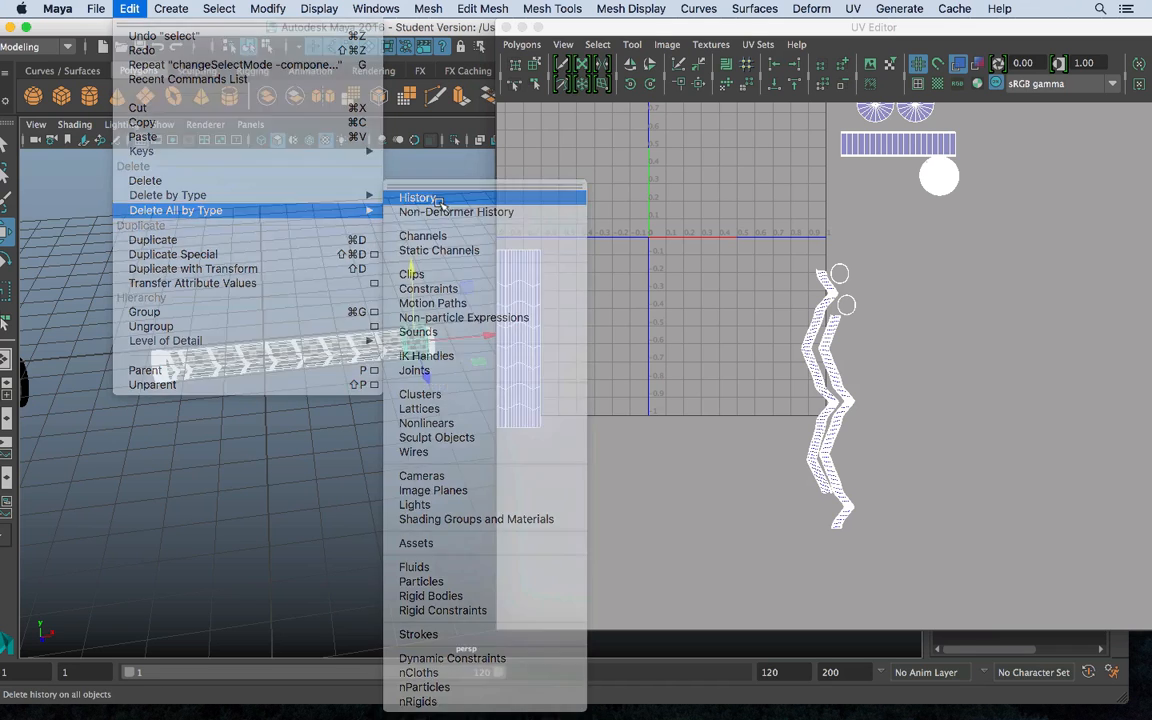
Minimize the UV Editor, make the Head layer visible and clear the selection
click(522, 27)
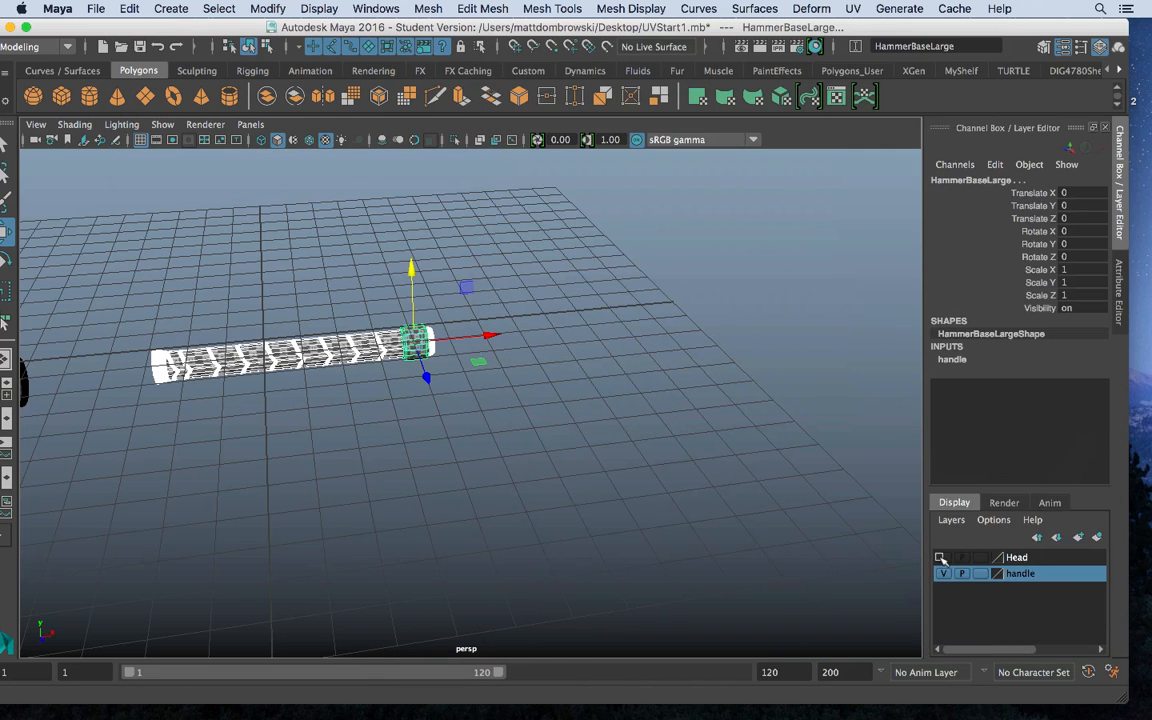
click(940, 557)
click(237, 391)
Examine the checker texture across the hammer's head and handle from several angles
alt+right_drag(237, 391, 395, 428)
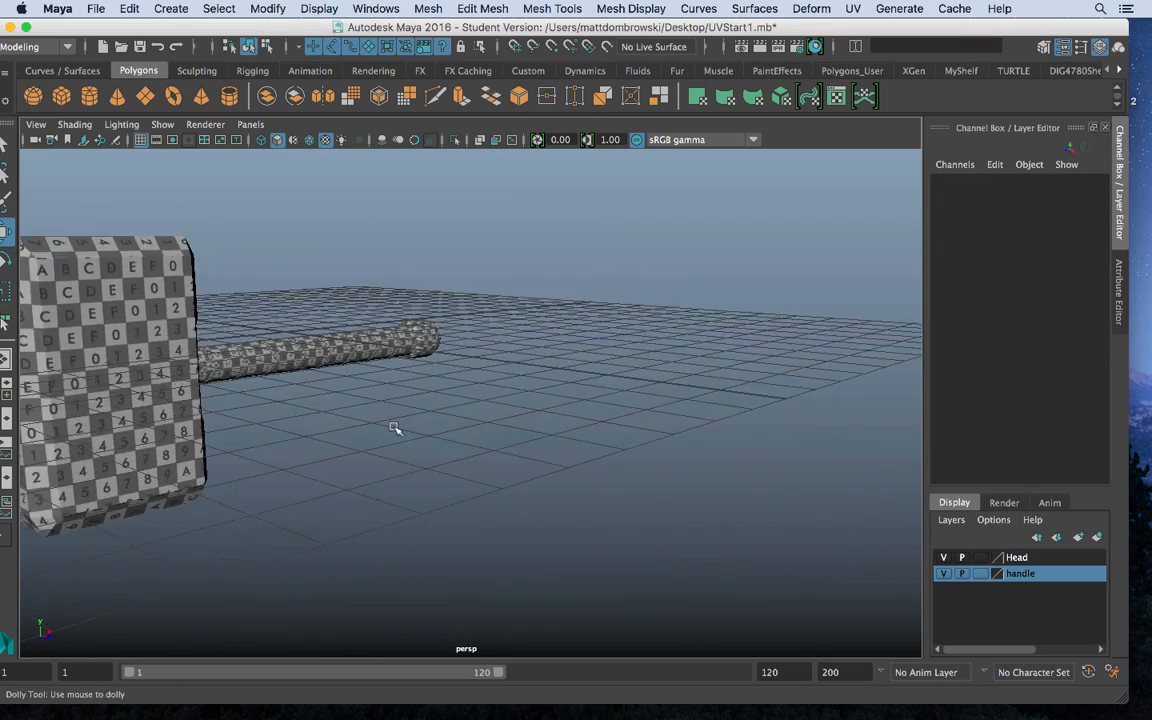
alt+drag(395, 428, 113, 360)
alt+middle_drag(113, 360, 384, 118)
alt+drag(465, 257, 393, 311)
alt+right_drag(393, 311, 161, 186)
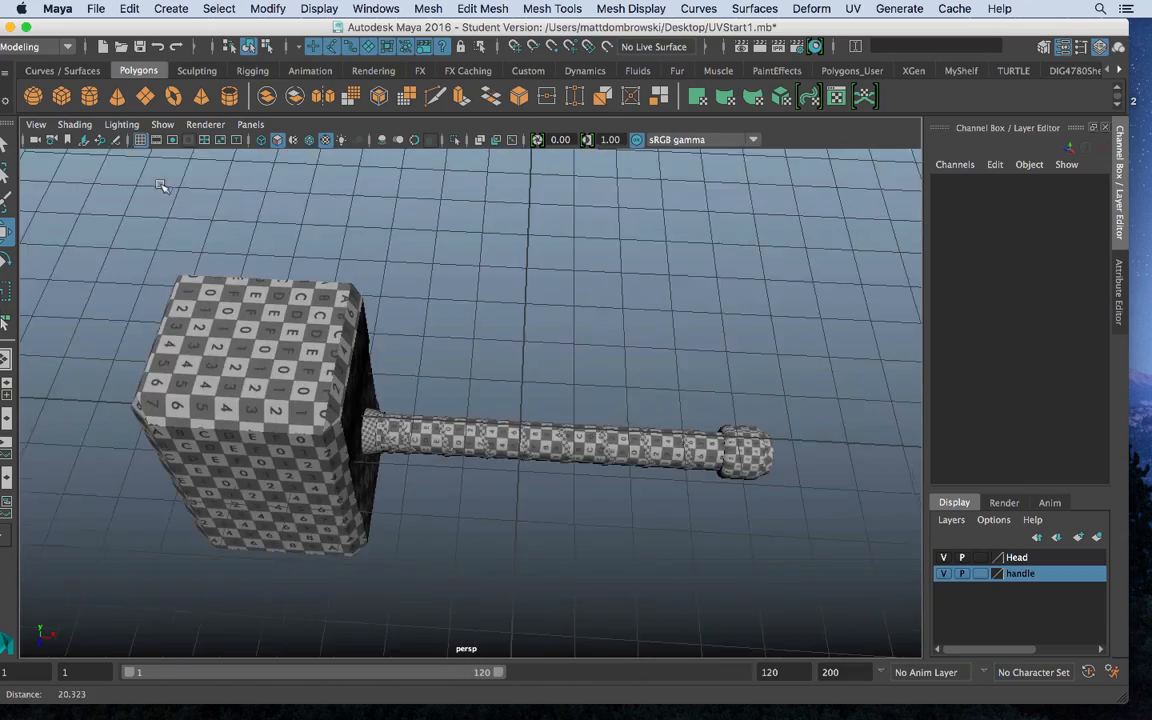
alt+drag(378, 378, 384, 274)
alt+middle_drag(603, 284, 577, 390)
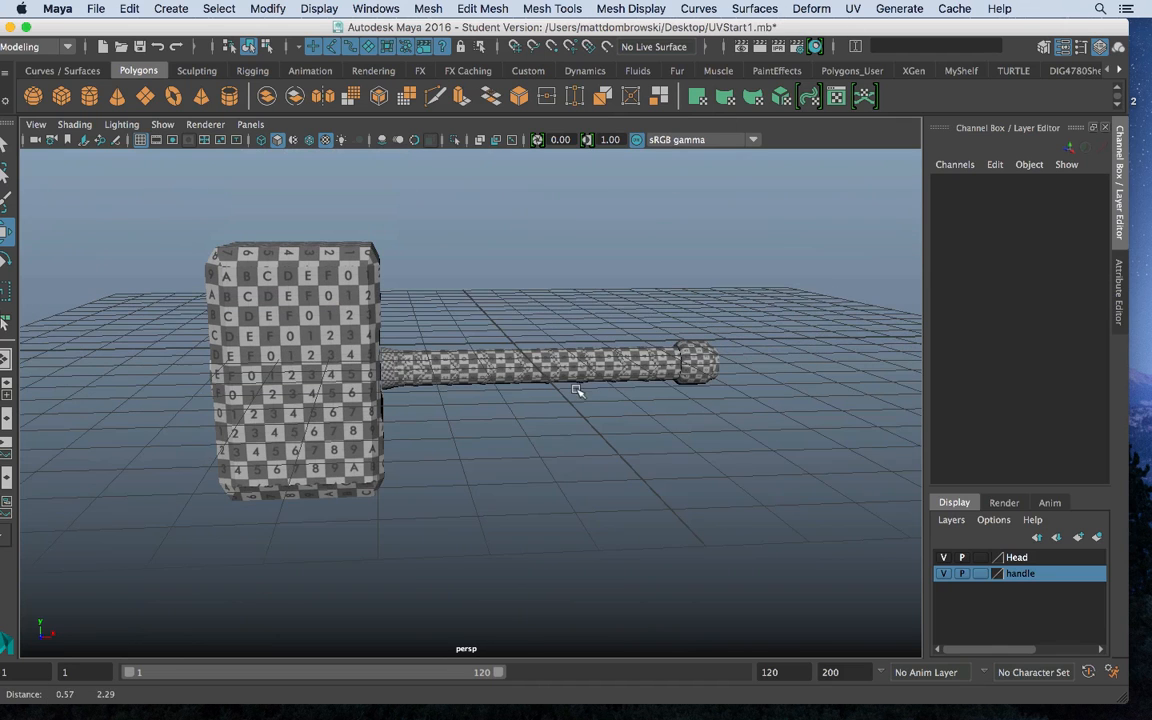
Reopen the UV Editor and select the whole hammer to review all its UV shells together, clearing the selection when done
click(853, 8)
click(875, 39)
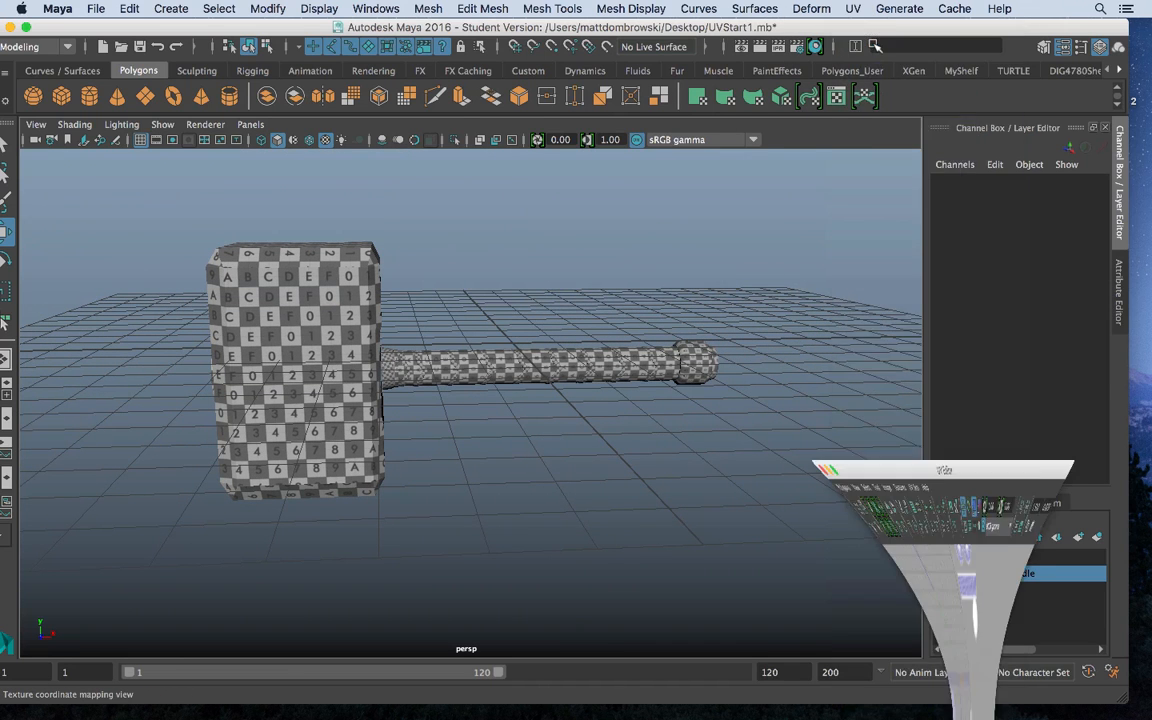
alt+drag(432, 383, 206, 373)
alt+right_drag(206, 373, 39, 321)
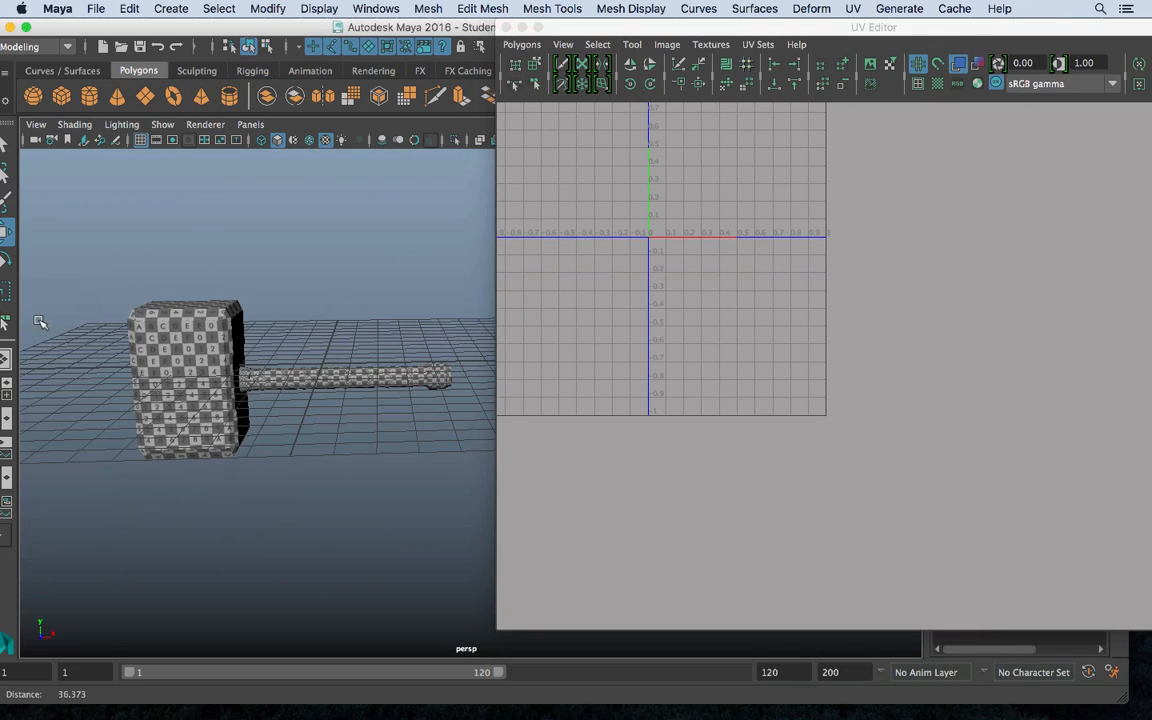
alt+middle_drag(882, 314, 1010, 420)
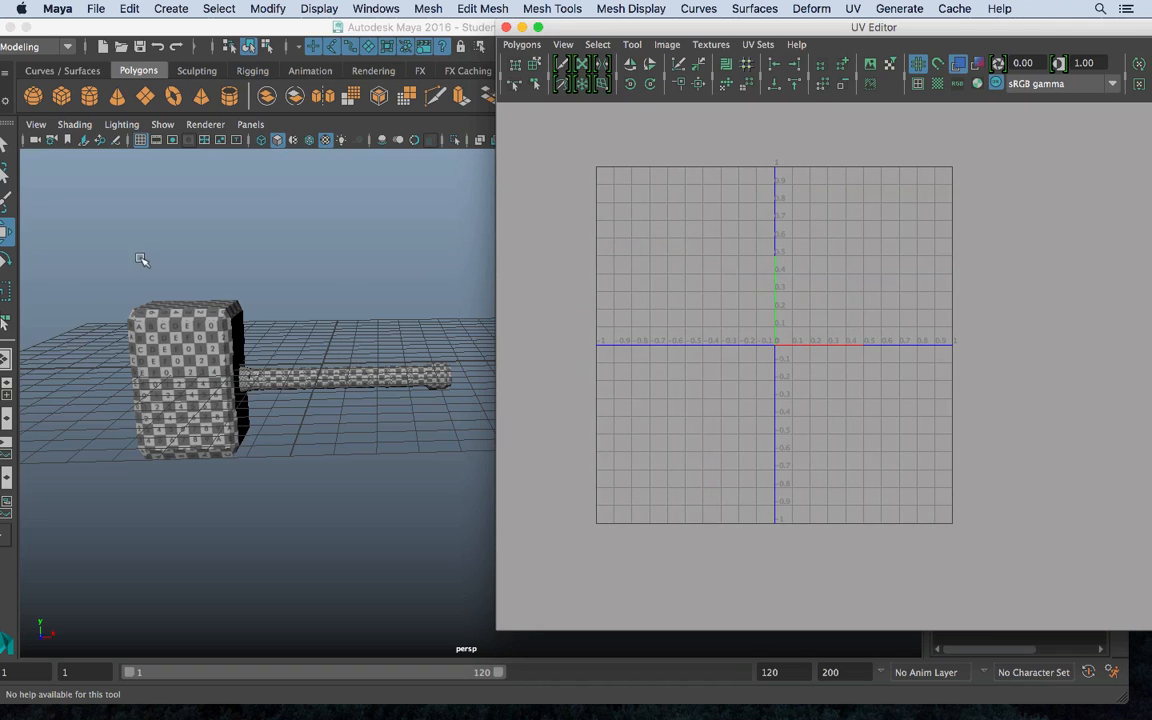
drag(80, 238, 470, 501)
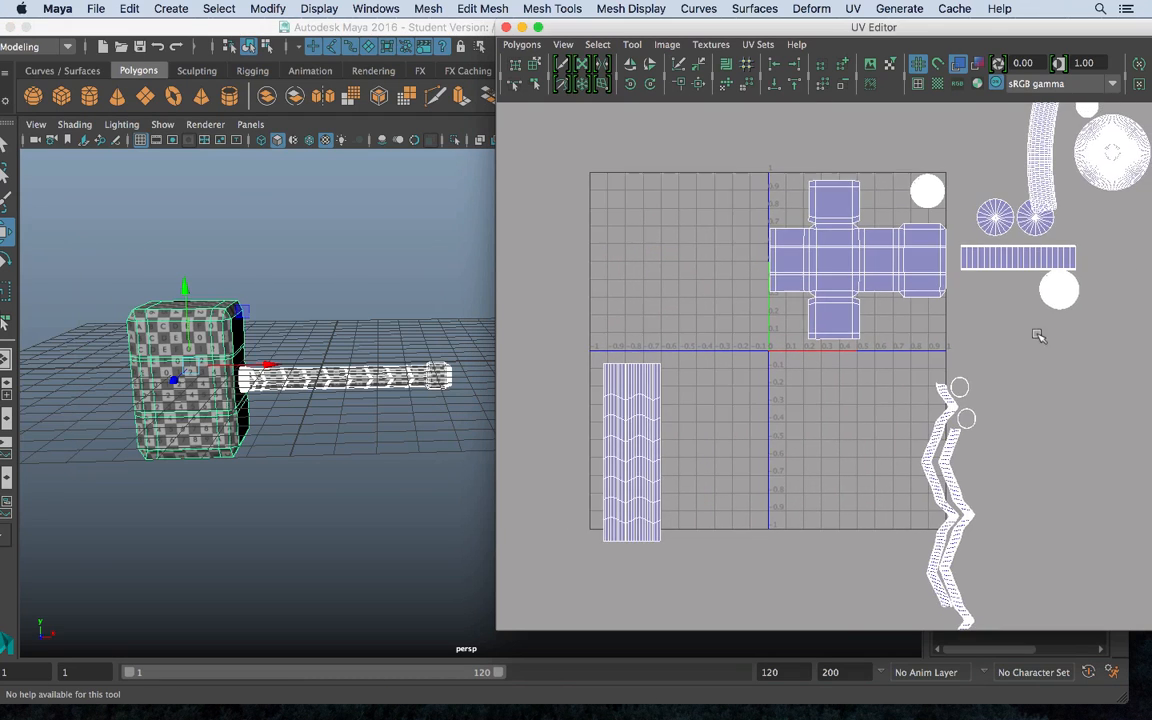
alt+middle_drag(1118, 318, 1048, 400)
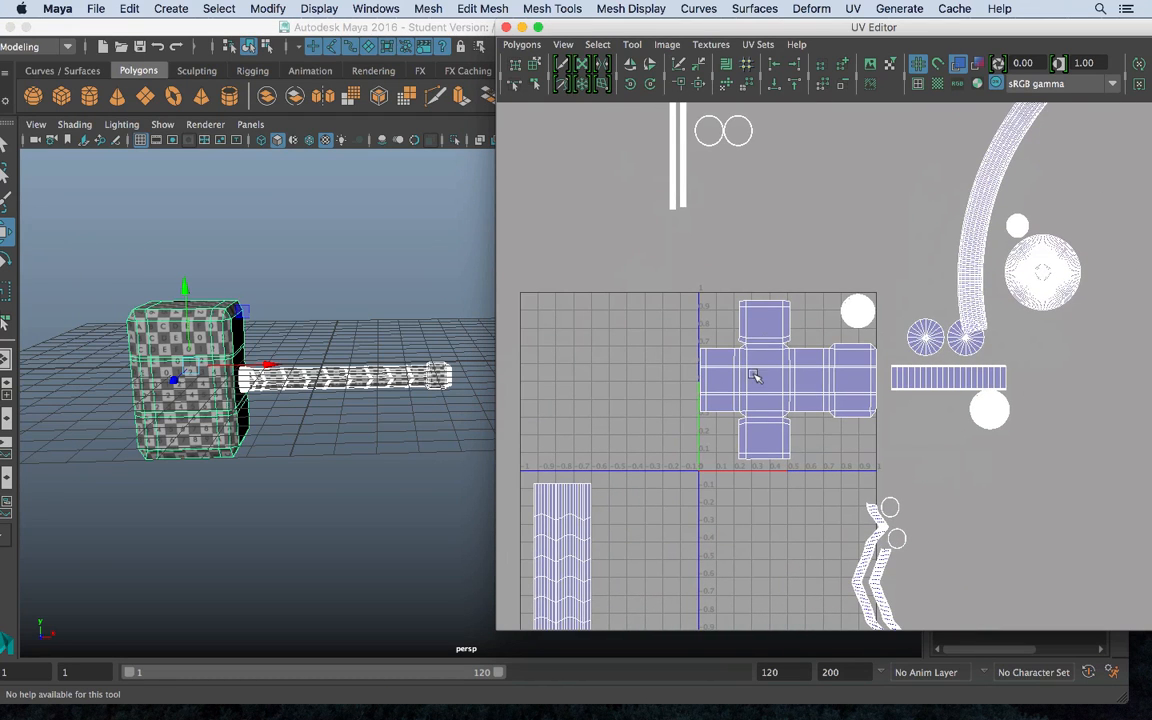
alt+middle_drag(818, 459, 816, 396)
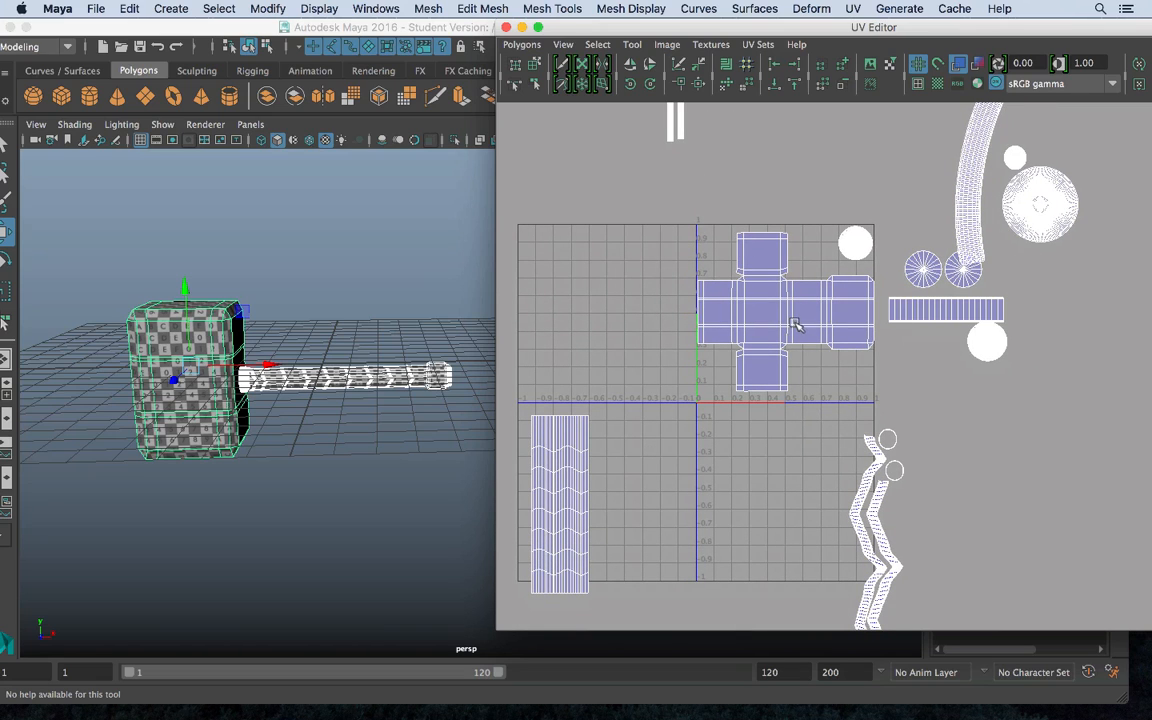
drag(240, 316, 243, 317)
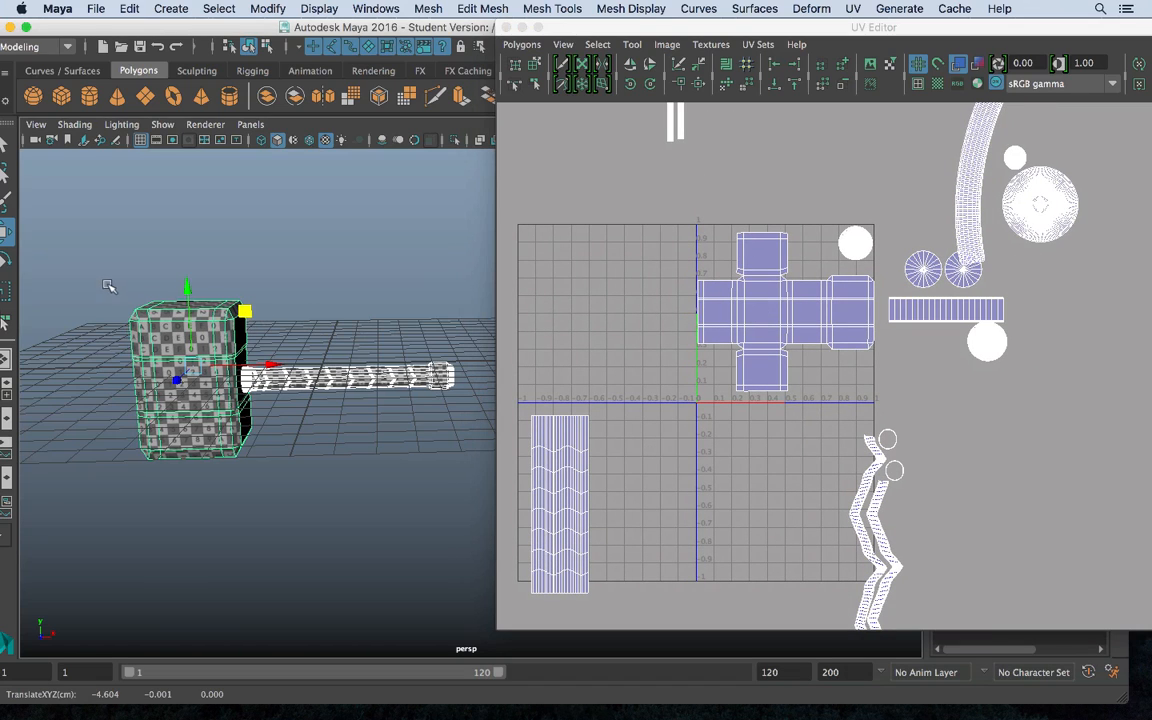
drag(109, 286, 468, 514)
click(367, 453)
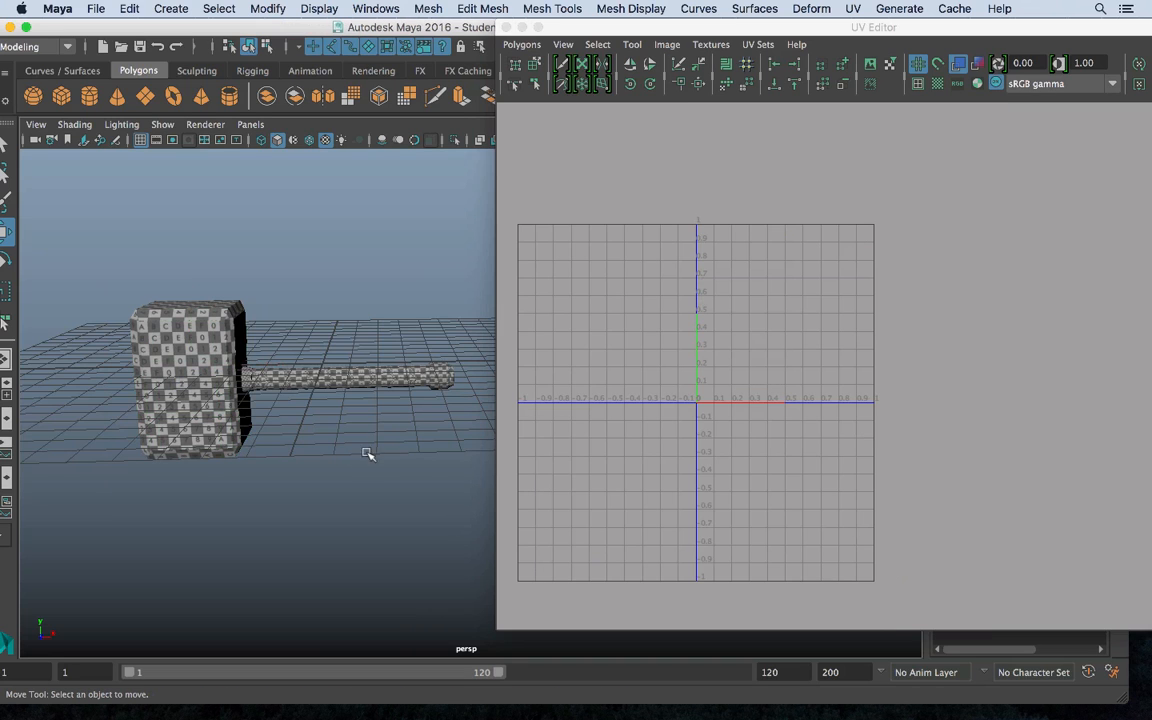
Select all UVs of the hammer head's cross-shaped layout, scale them down uniformly and move them slightly upward
click(222, 336)
right_drag(830, 336, 712, 309)
click(768, 314)
drag(786, 314, 776, 297)
key(w)
key(r)
key(w)
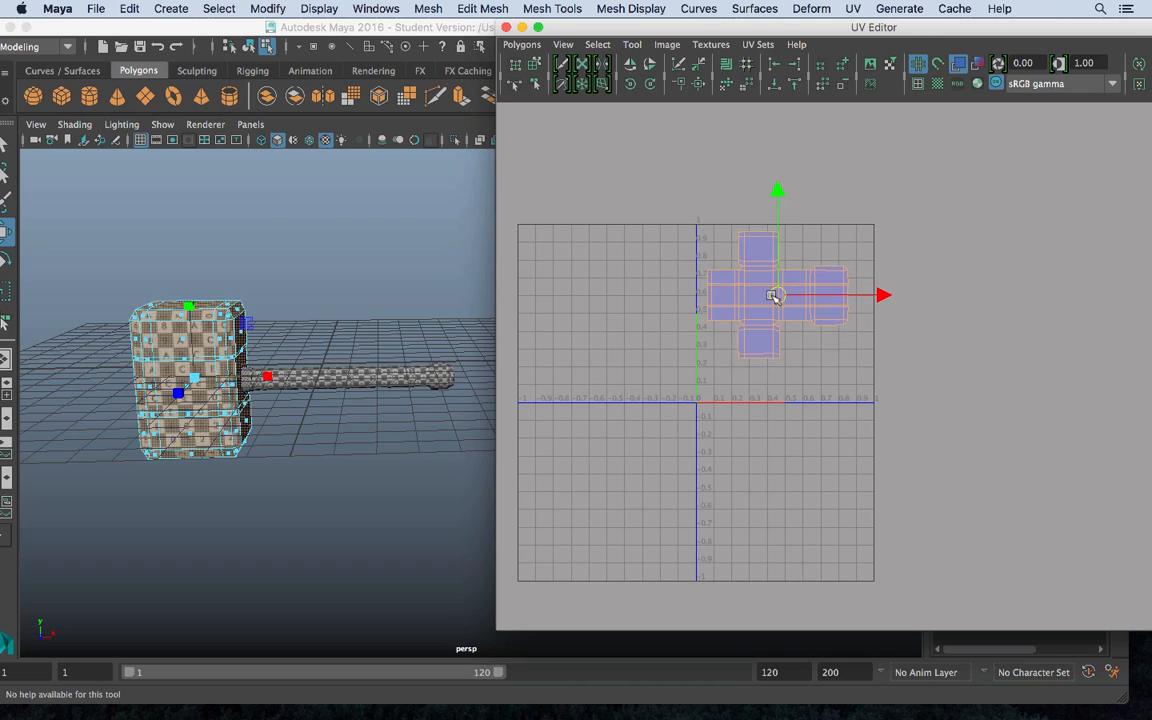
click(777, 294)
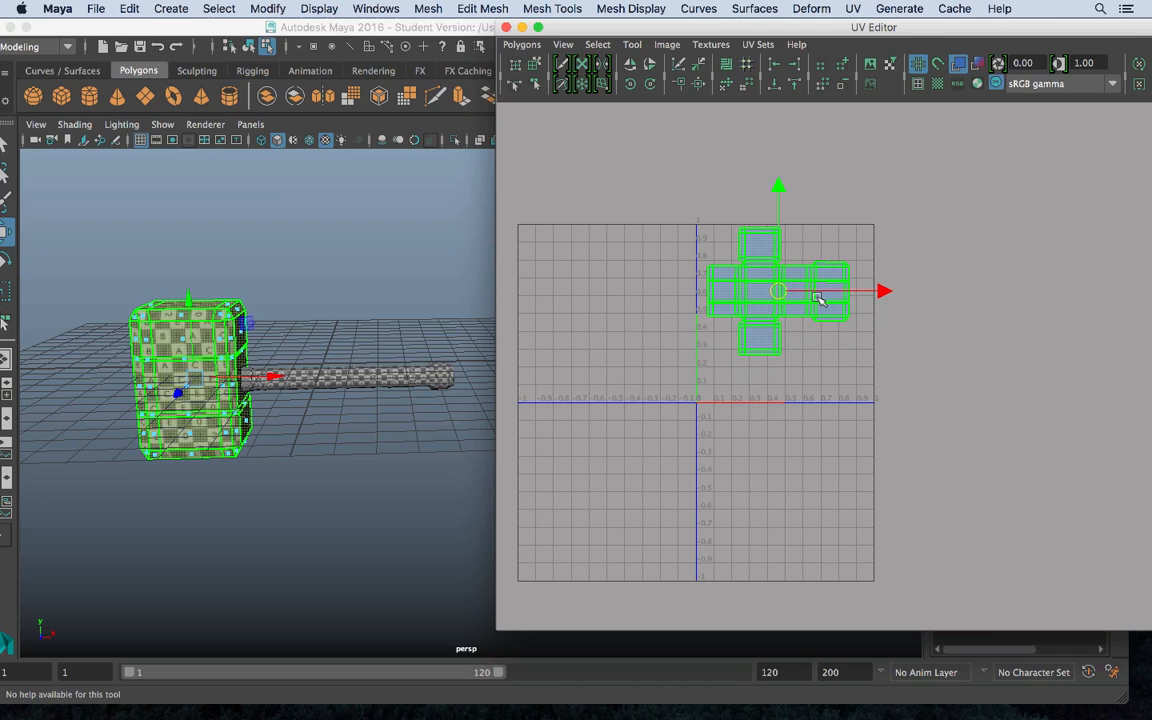
click(632, 319)
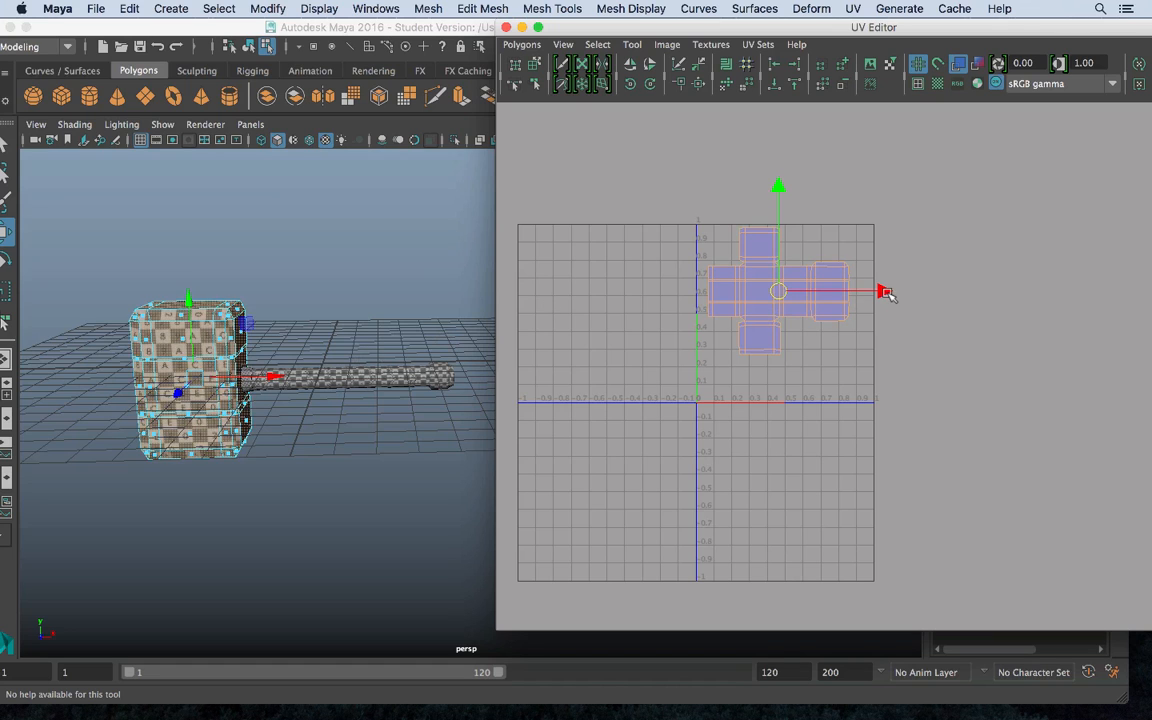
Shift the head's UV layout to the left edge of the 0–1 UV space and move the handle shaft's shell into the same area
drag(885, 292, 871, 291)
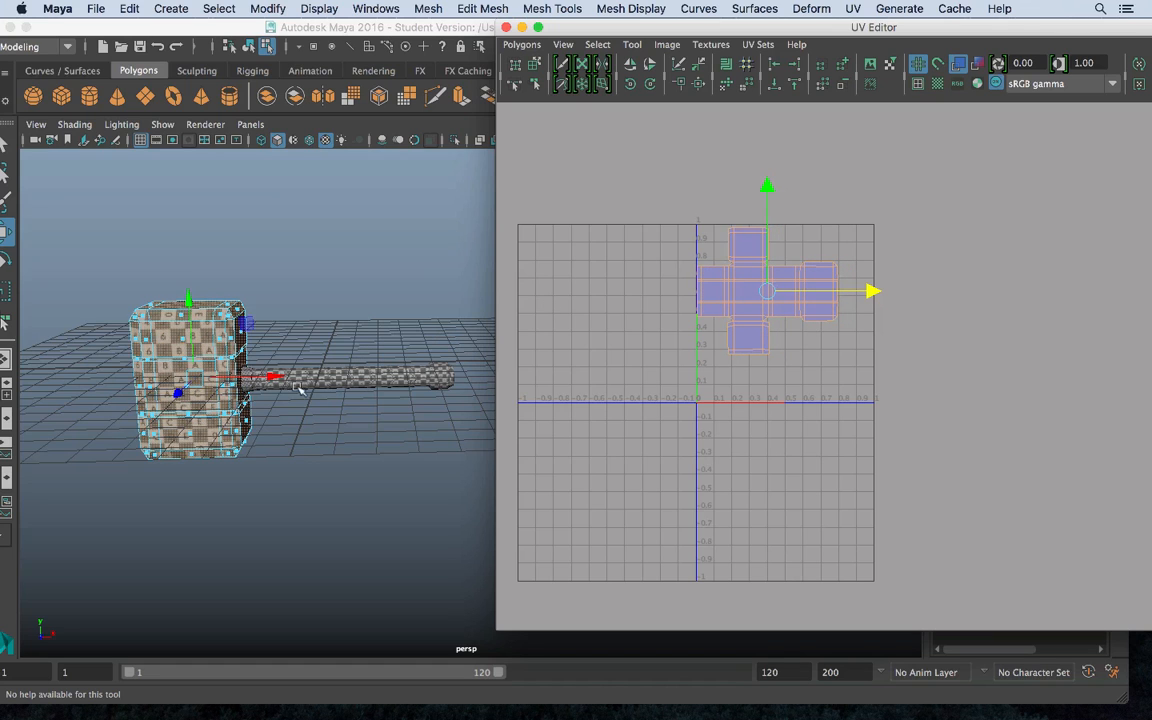
click(333, 372)
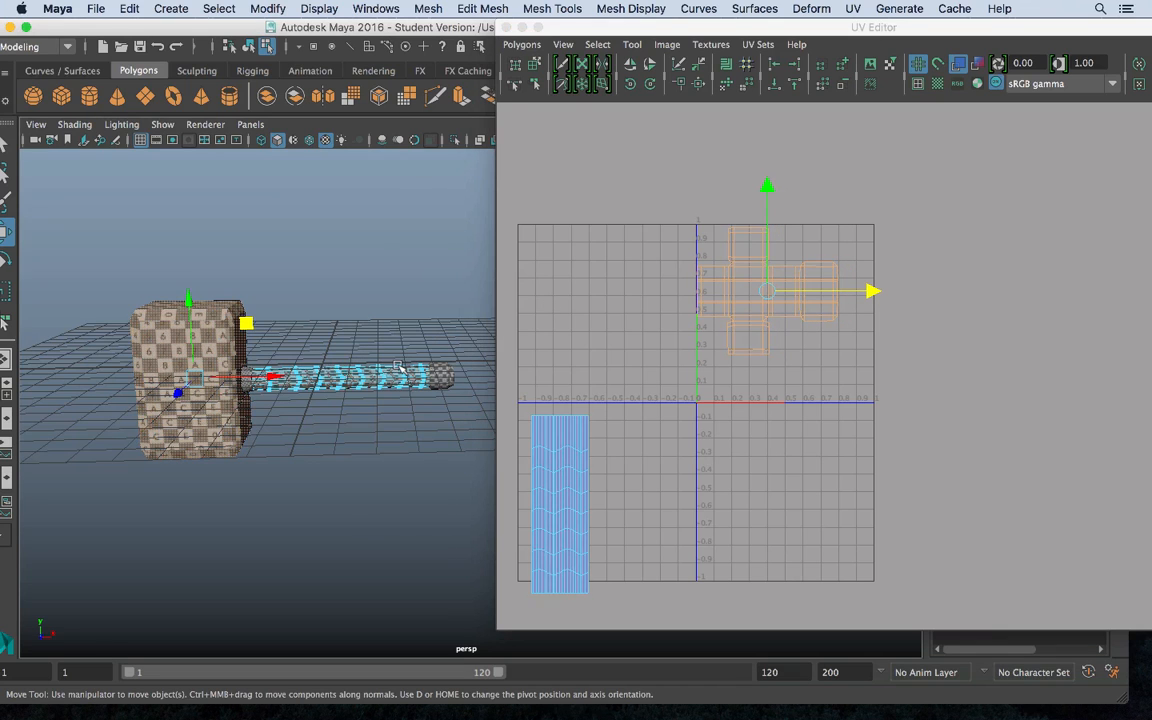
right_drag(386, 242, 462, 219)
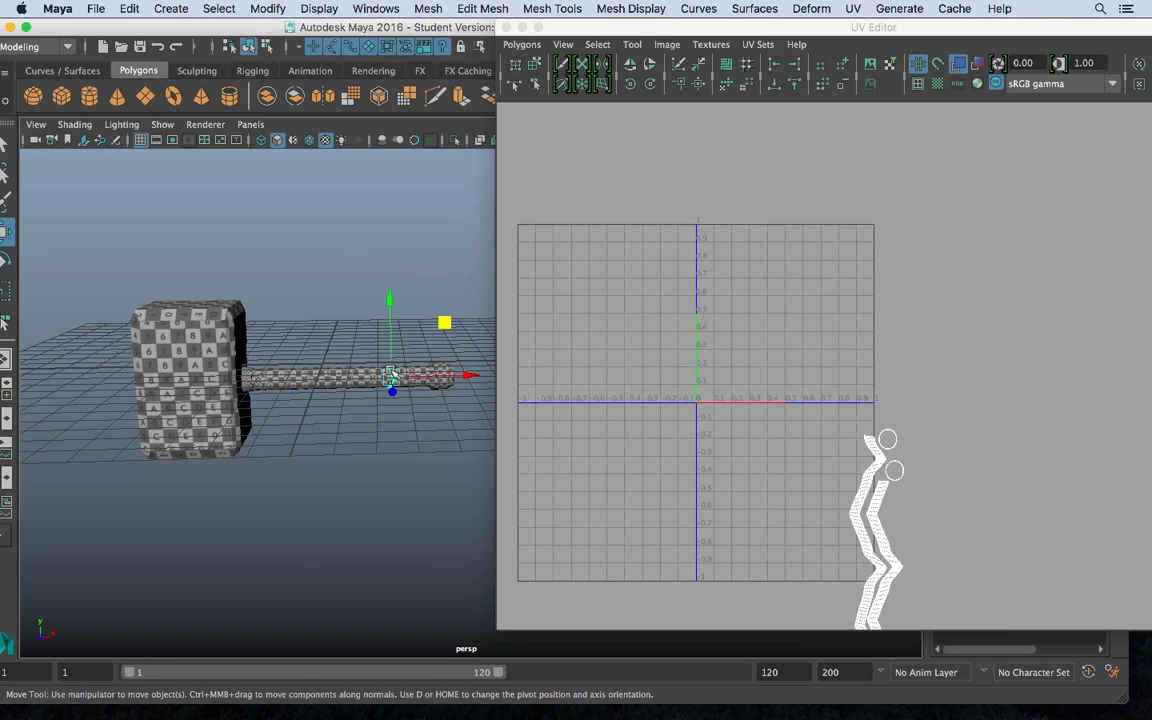
click(275, 368)
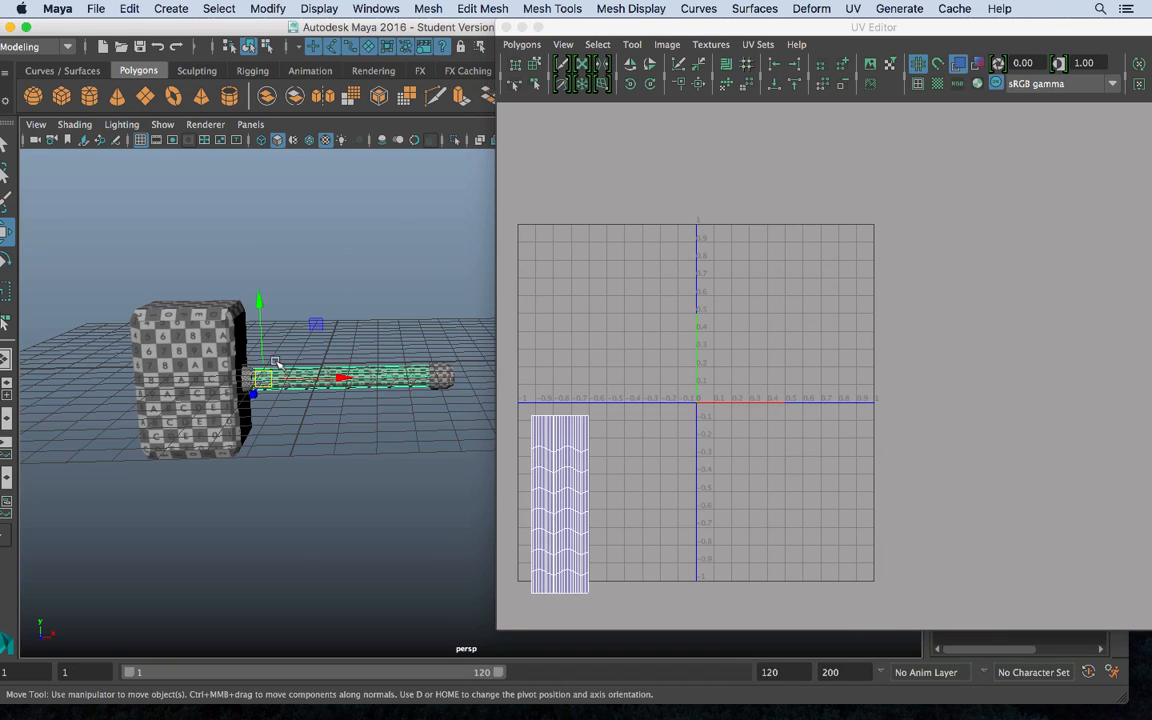
right_drag(580, 455, 558, 463)
click(190, 365)
click(568, 473)
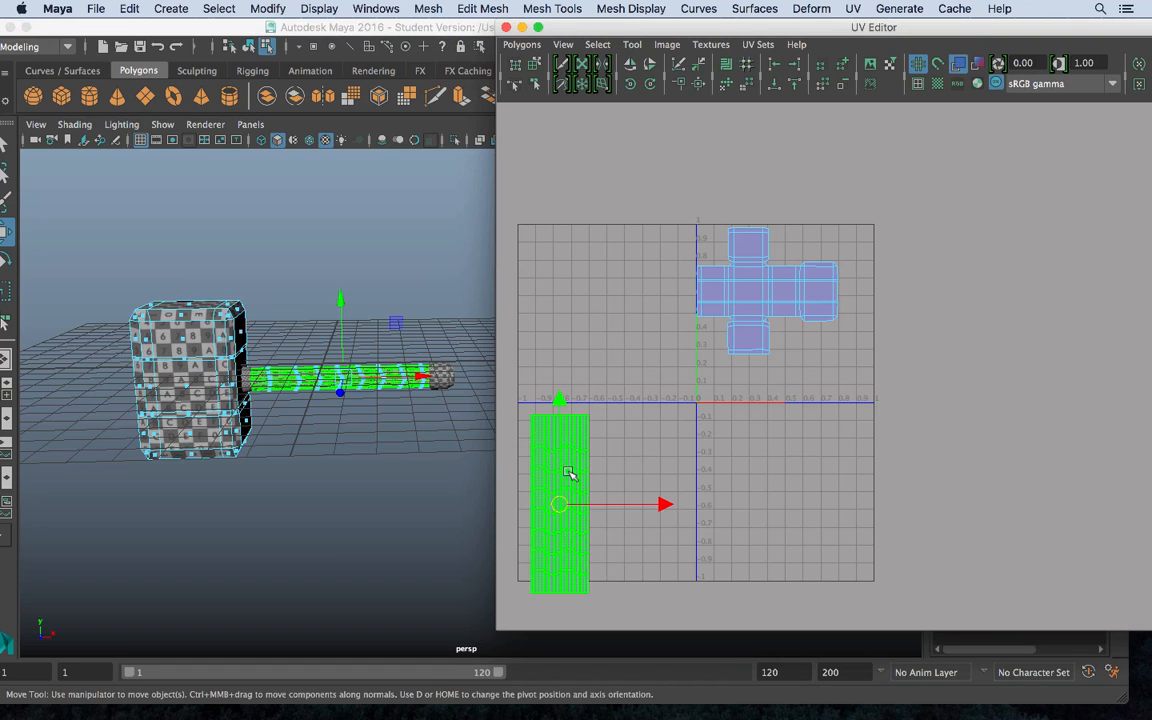
drag(568, 504, 758, 373)
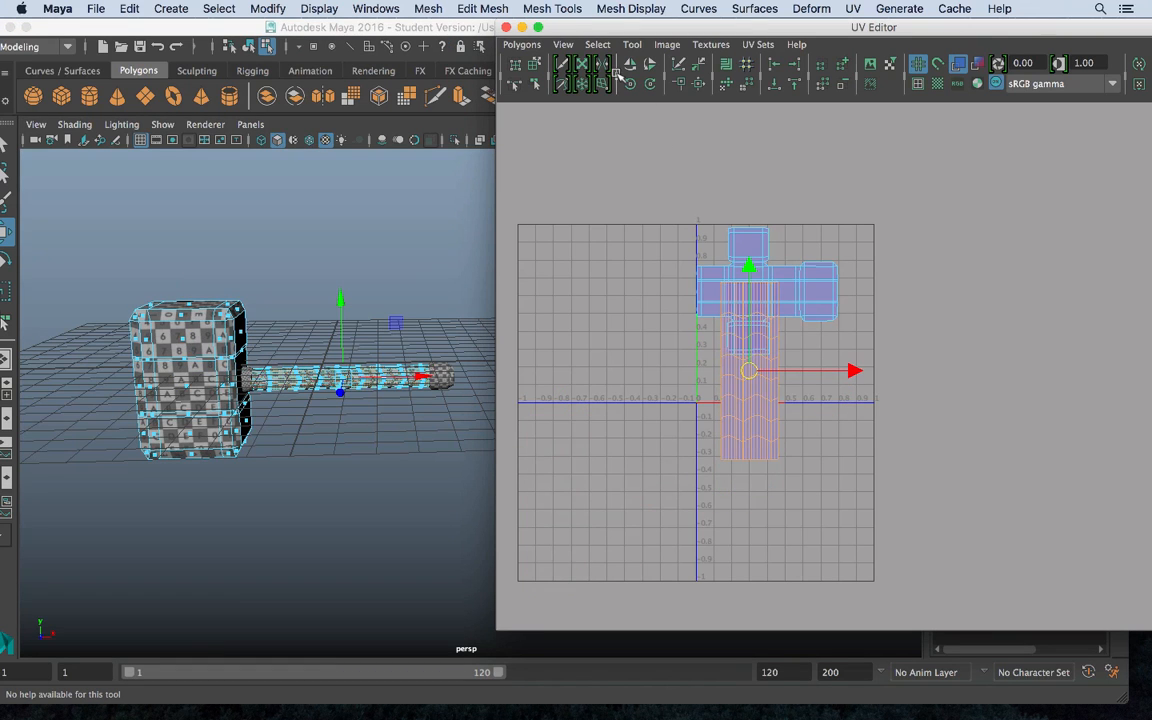
Rotate the shaft's UV shell to horizontal, scale it down to the head layout's width and place it directly below that layout
click(629, 83)
click(629, 83)
key(r)
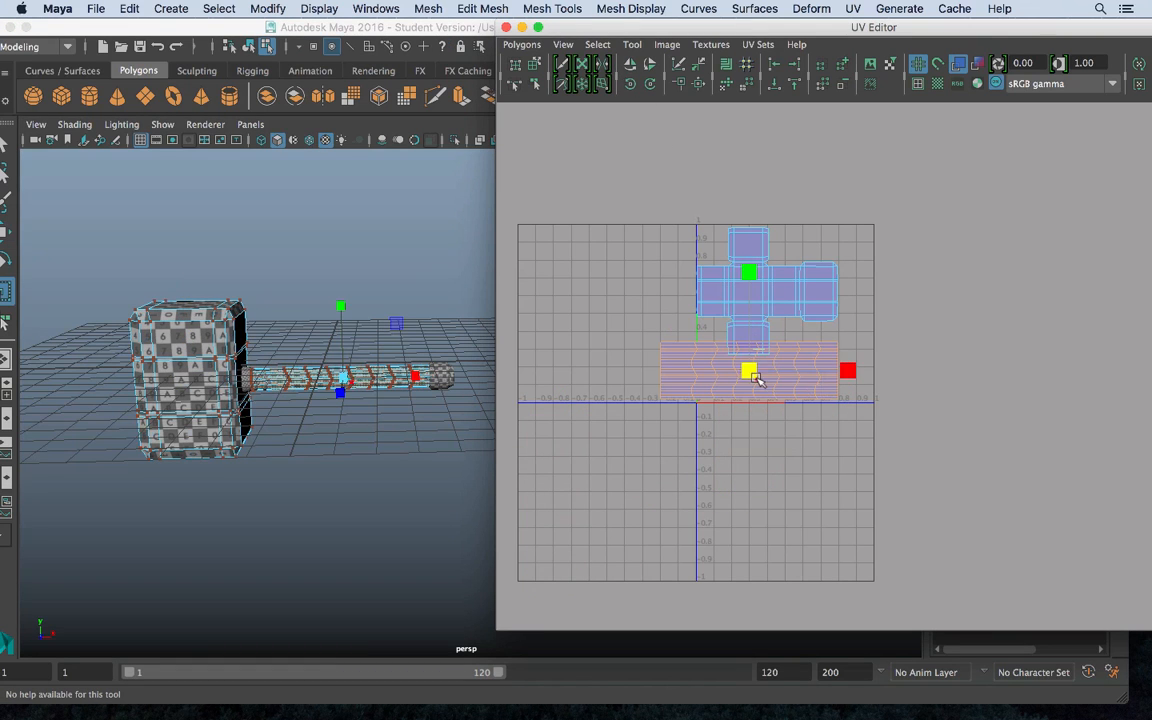
key(w)
drag(746, 375, 772, 378)
key(r)
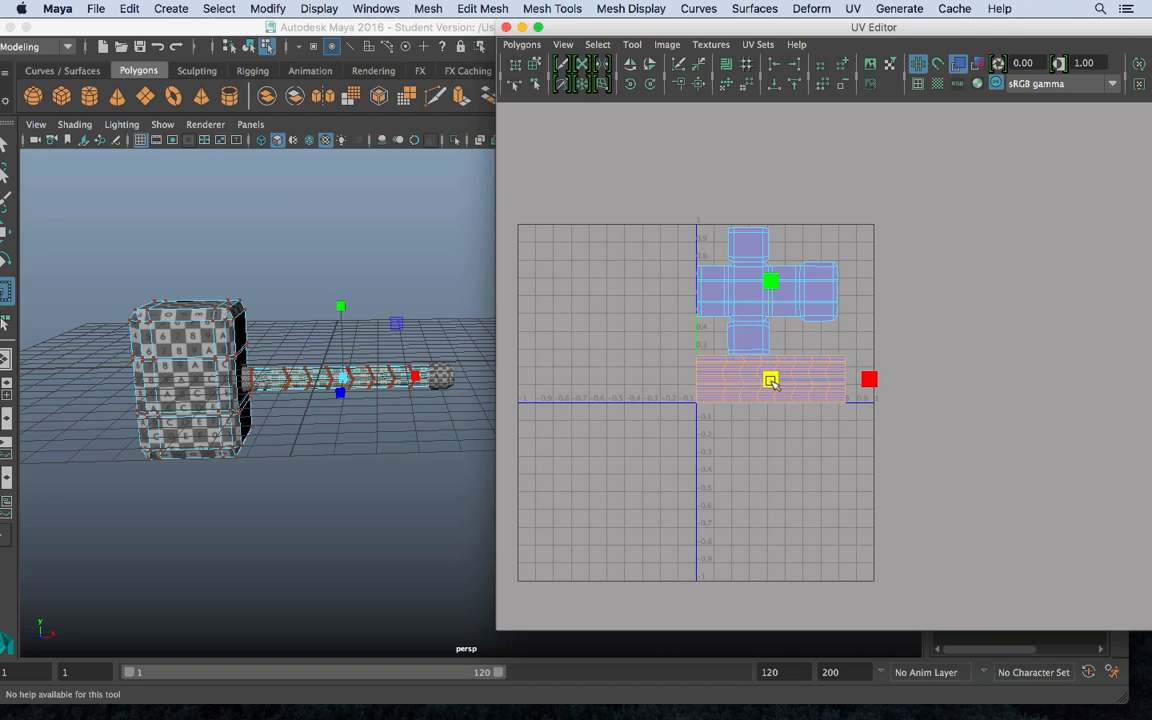
key(w)
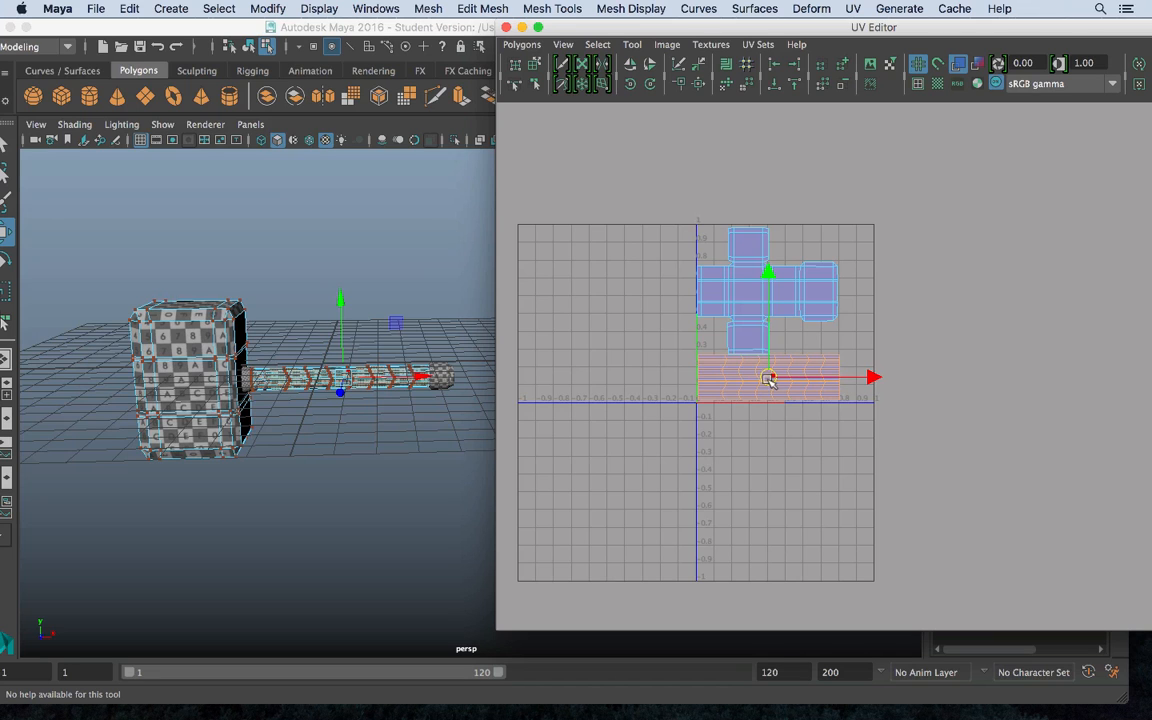
drag(768, 379, 768, 382)
click(784, 452)
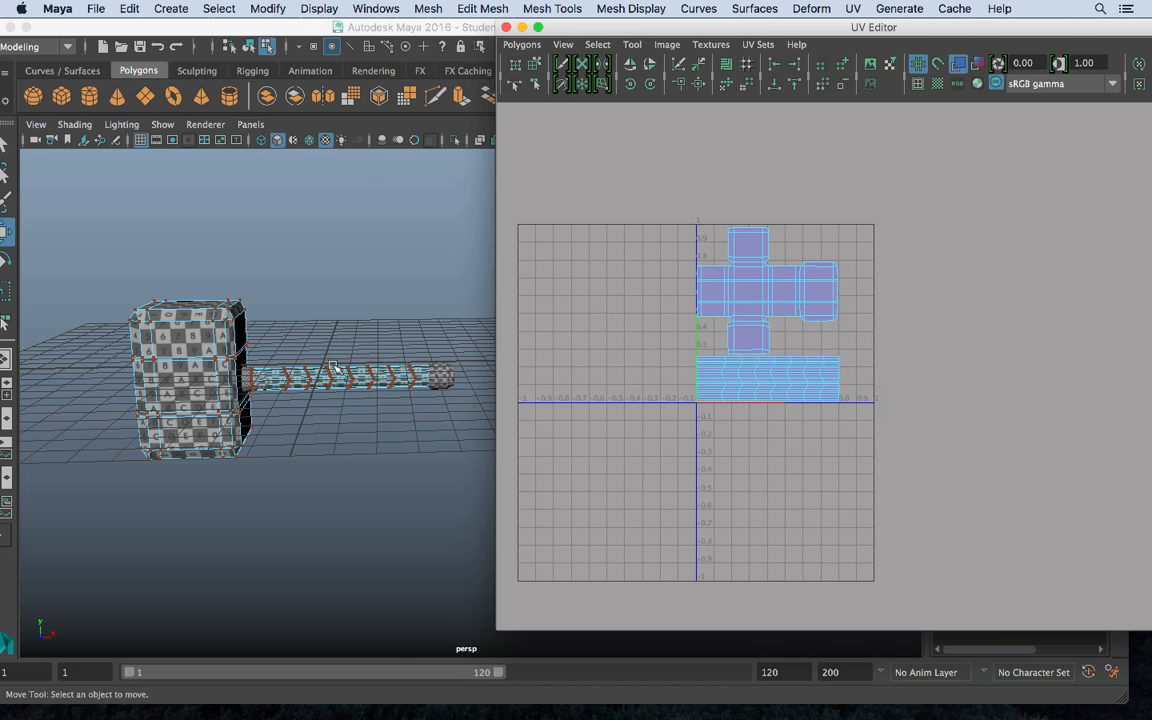
Return to object mode and select the hammer head, the handle shaft and one zigzag band together
right_drag(333, 242, 408, 219)
click(391, 283)
scroll(378, 383, up, 10)
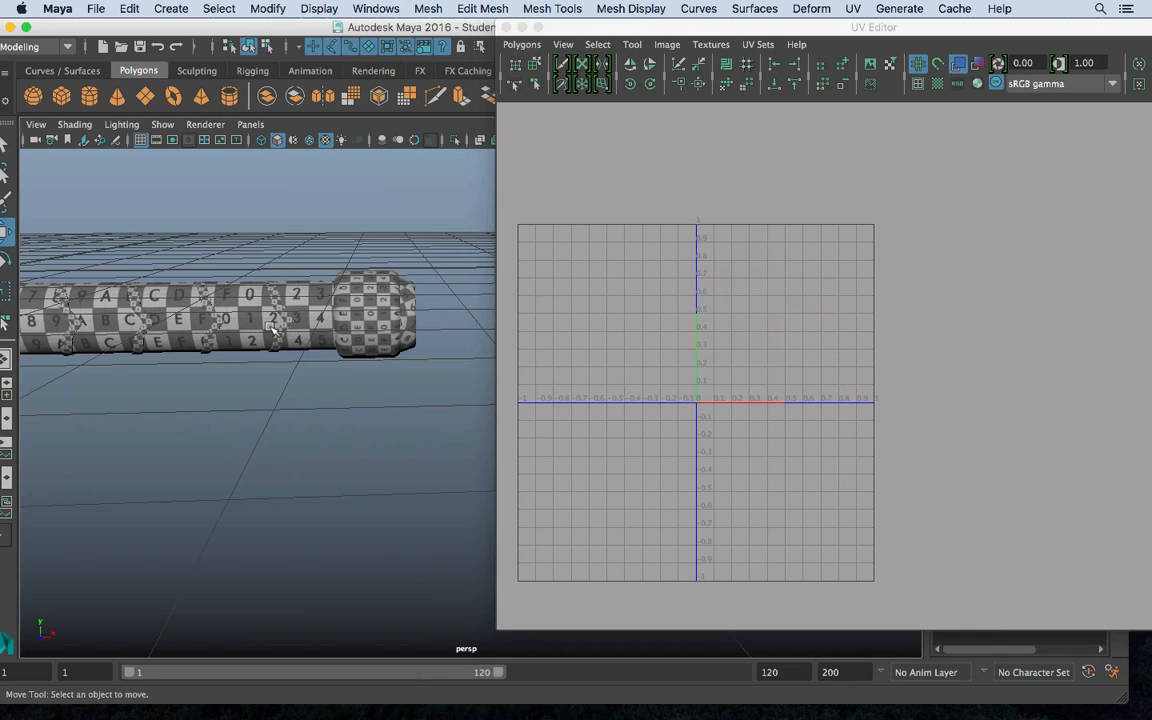
click(327, 306)
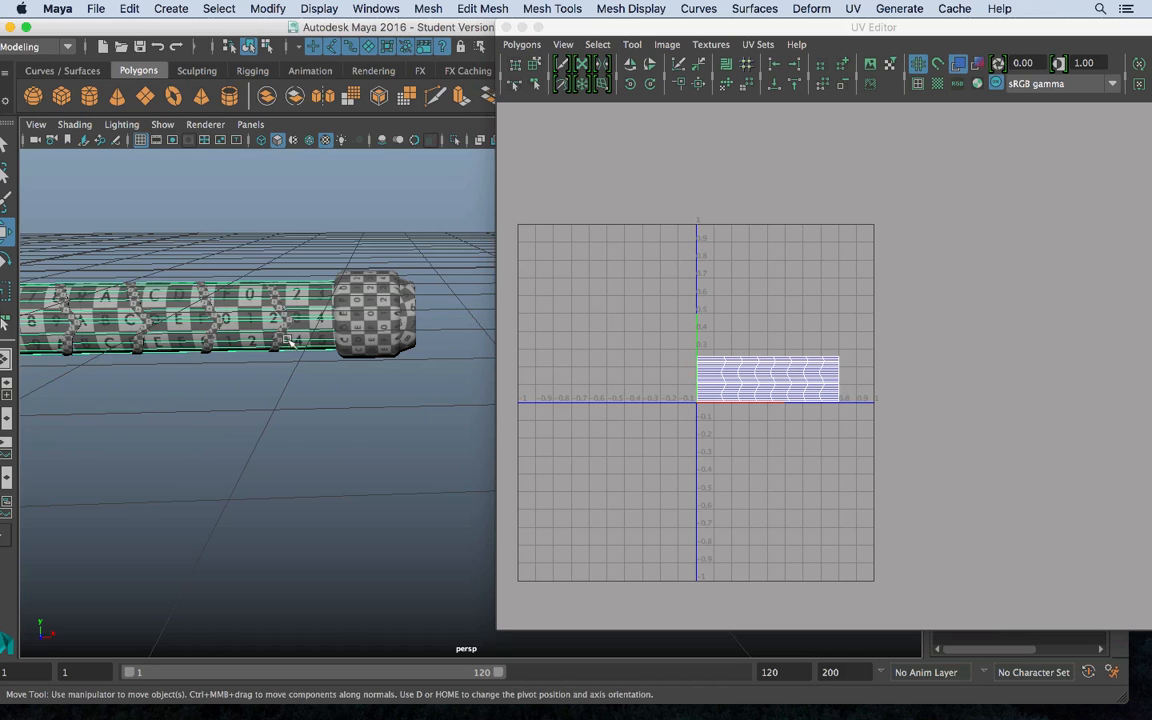
alt+middle_drag(287, 340, 357, 352)
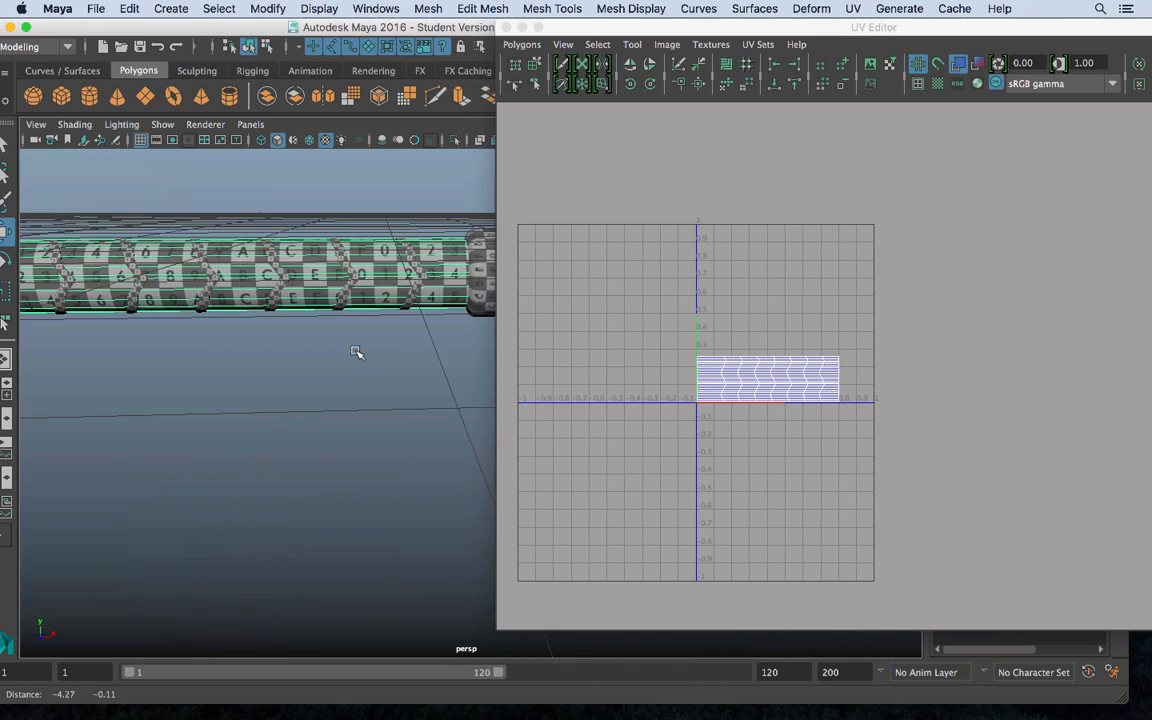
alt+drag(200, 399, 343, 365)
shift+click(195, 490)
shift+click(338, 362)
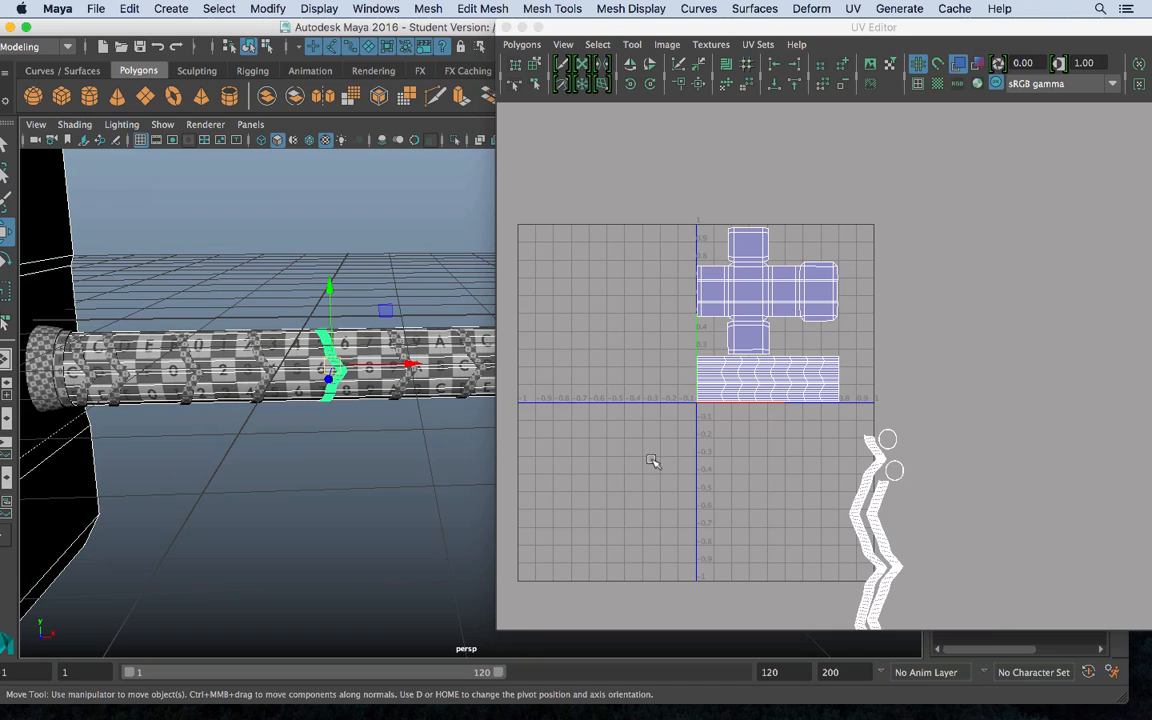
Try scaling down the zigzag band's UV shells and fitting them in the narrow space beside the head and shaft shells
alt+middle_drag(950, 543, 948, 462)
right_drag(878, 392, 930, 389)
drag(940, 635, 938, 633)
key(r)
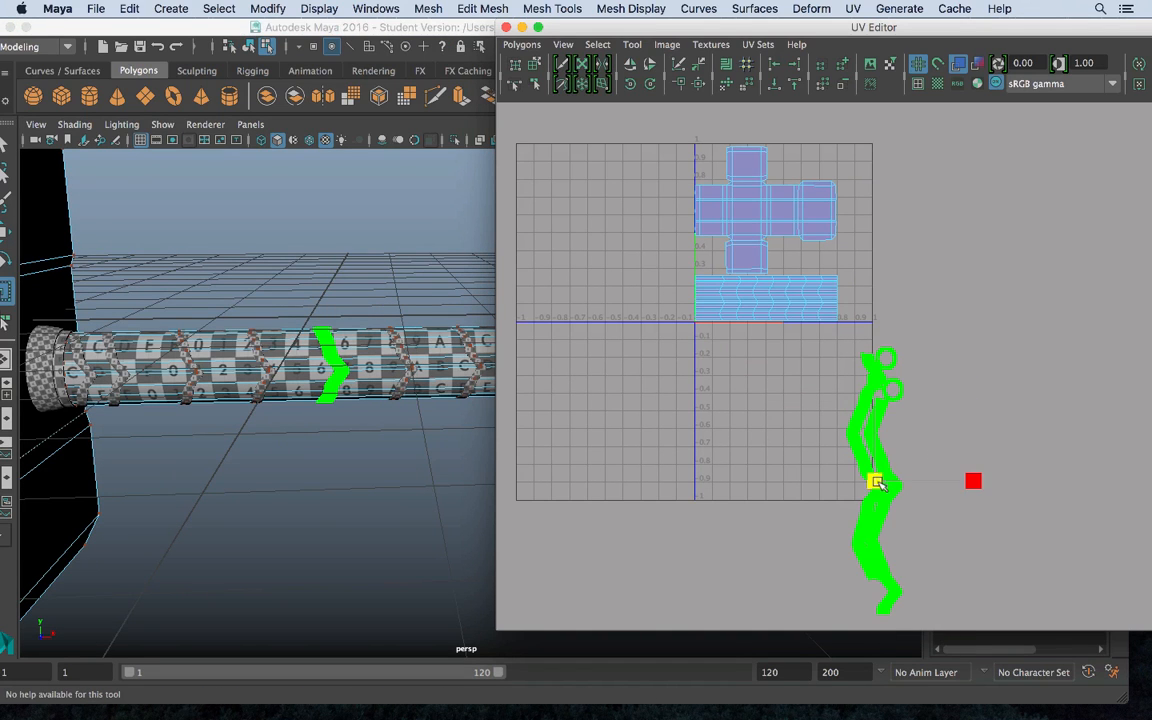
drag(874, 478, 812, 454)
key(w)
drag(882, 478, 858, 262)
key(r)
key(w)
key(r)
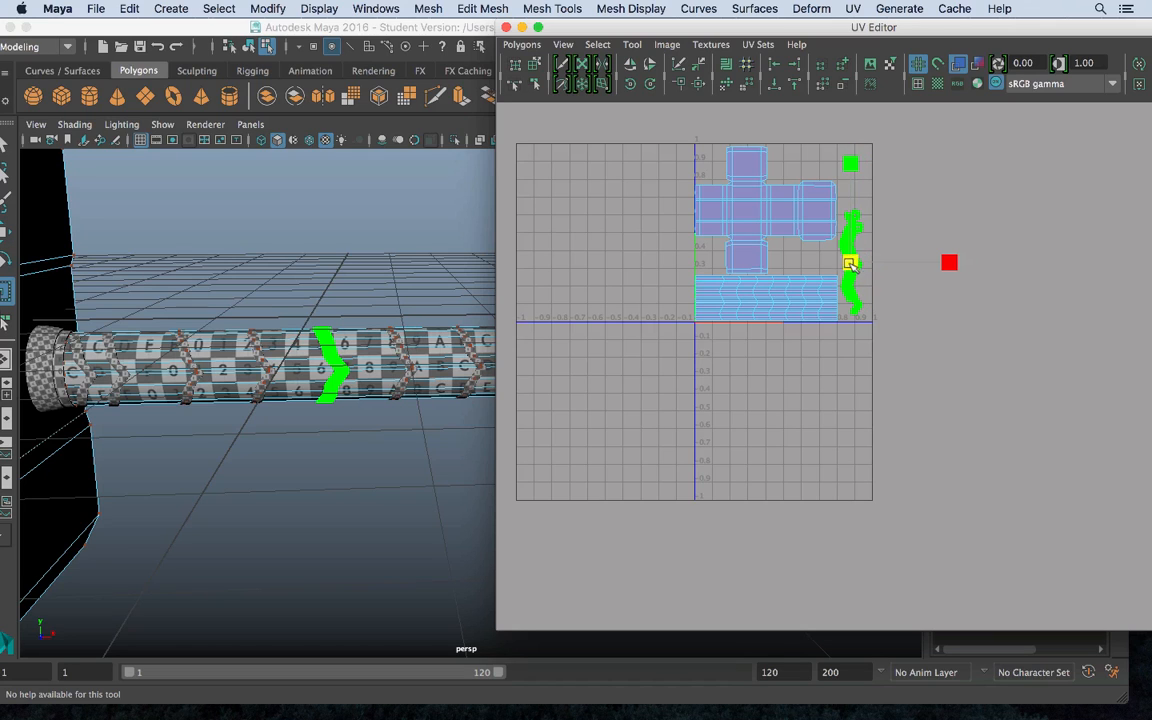
key(w)
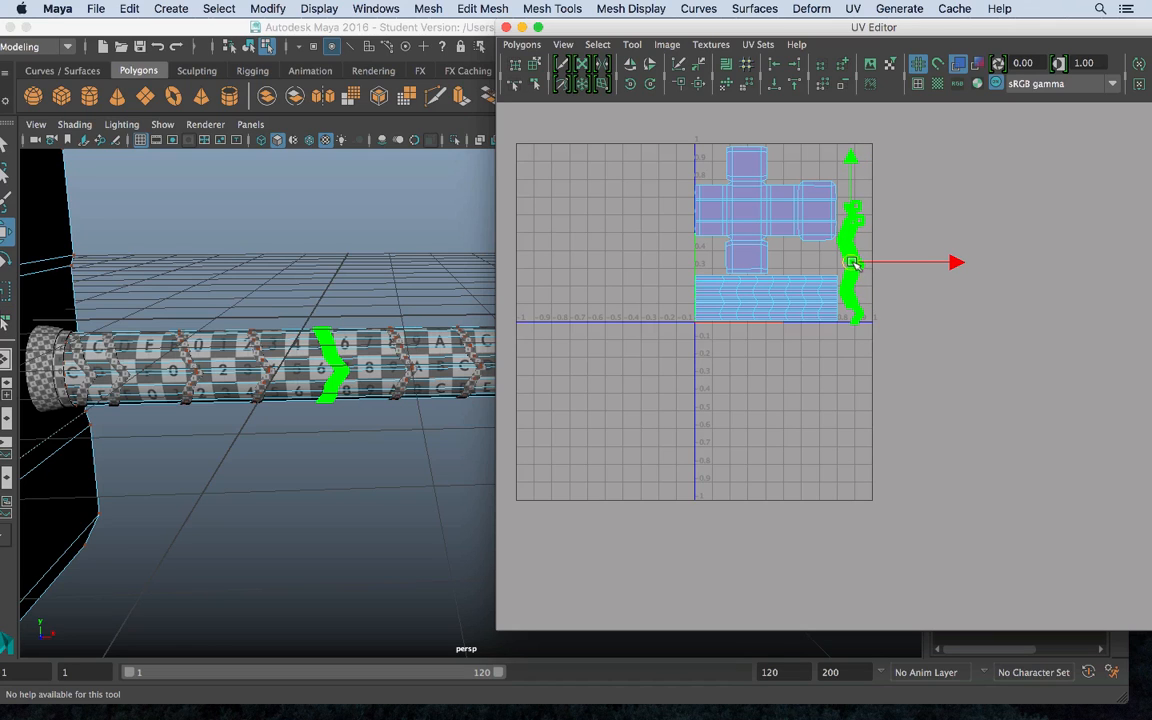
drag(855, 263, 858, 260)
click(938, 387)
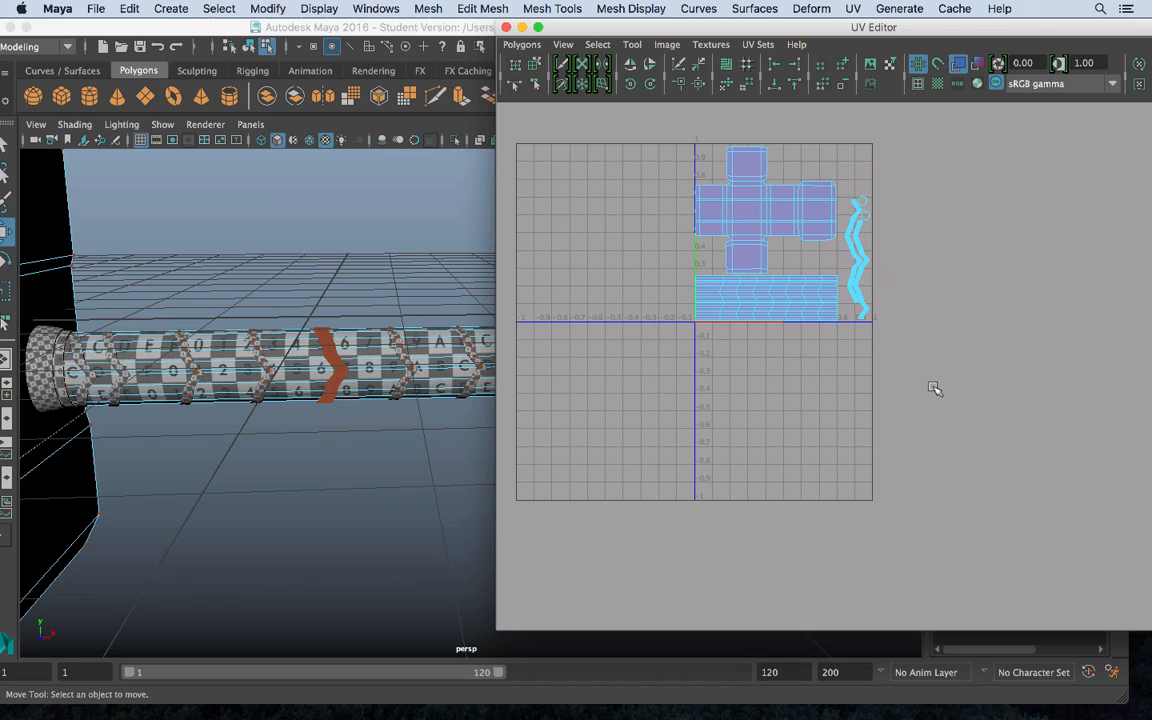
Inspect the pieces along the handle in object mode, selecting the head, bands, shaft and end collar to compare their UV shells
alt+middle_drag(338, 316, 117, 366)
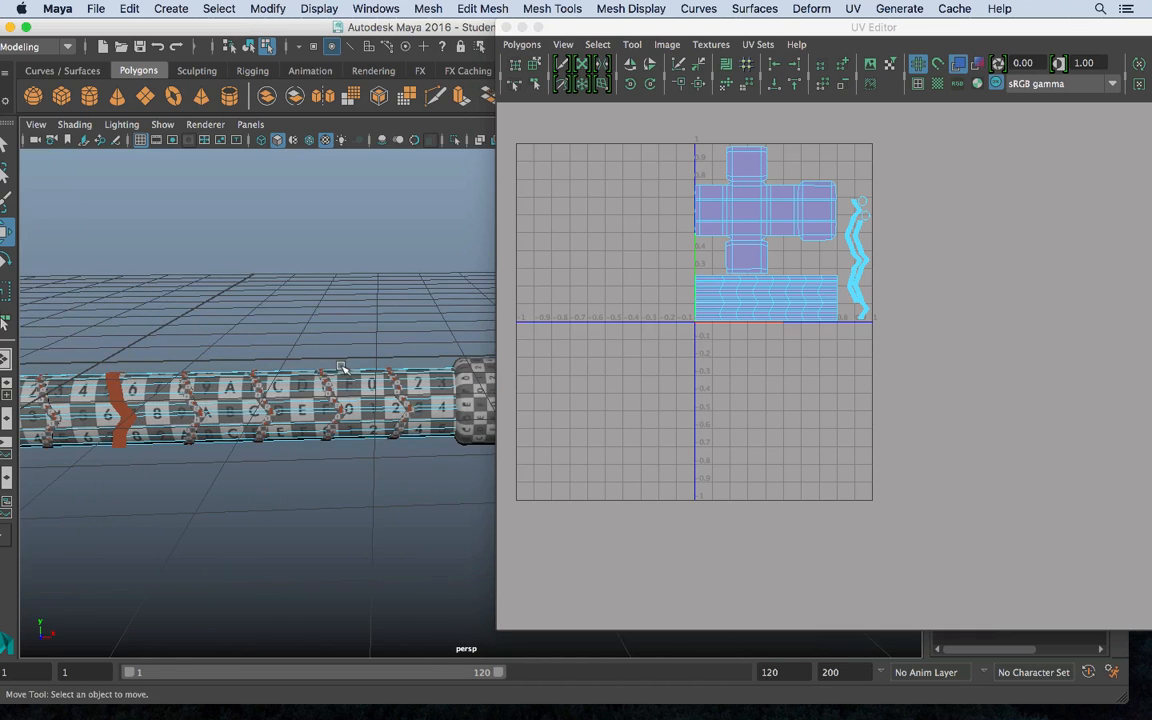
alt+middle_drag(342, 367, 611, 358)
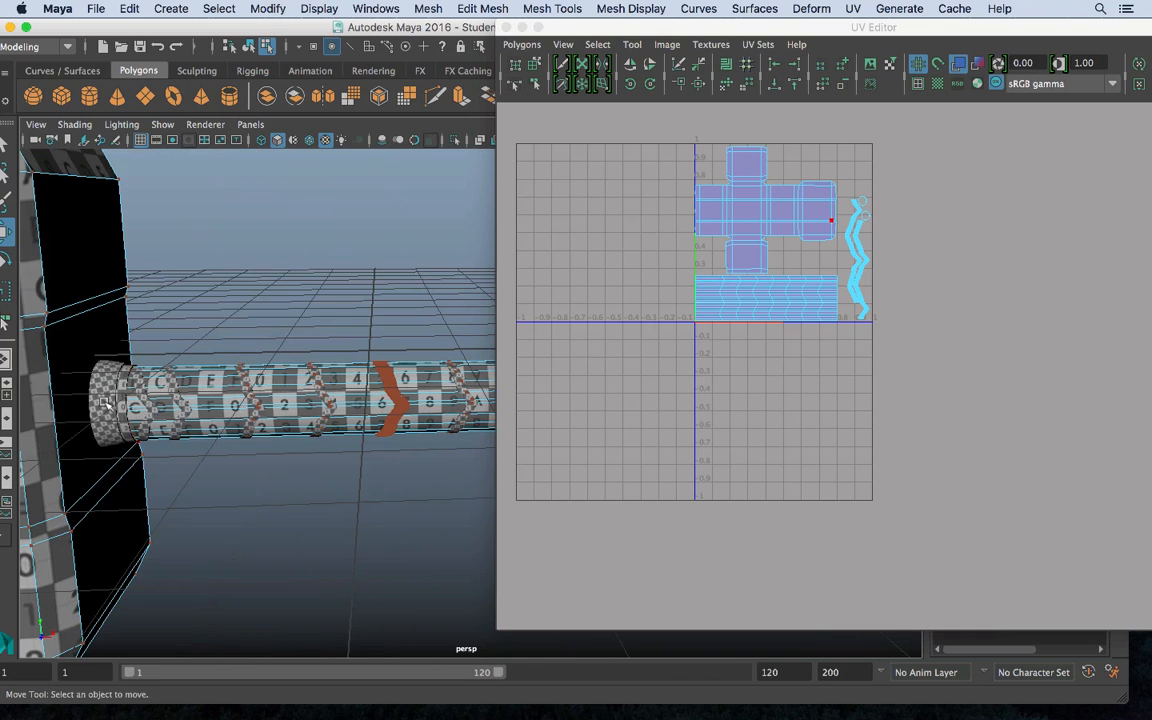
click(831, 220)
right_drag(108, 338, 209, 219)
drag(49, 300, 355, 494)
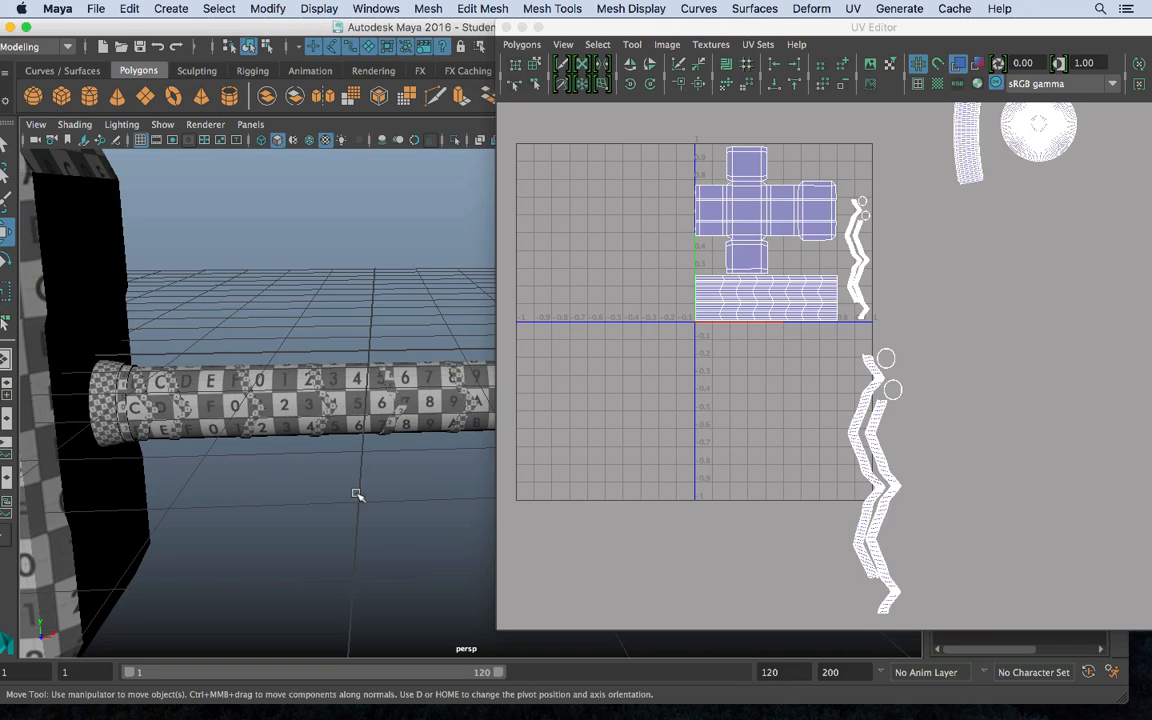
click(103, 395)
click(75, 288)
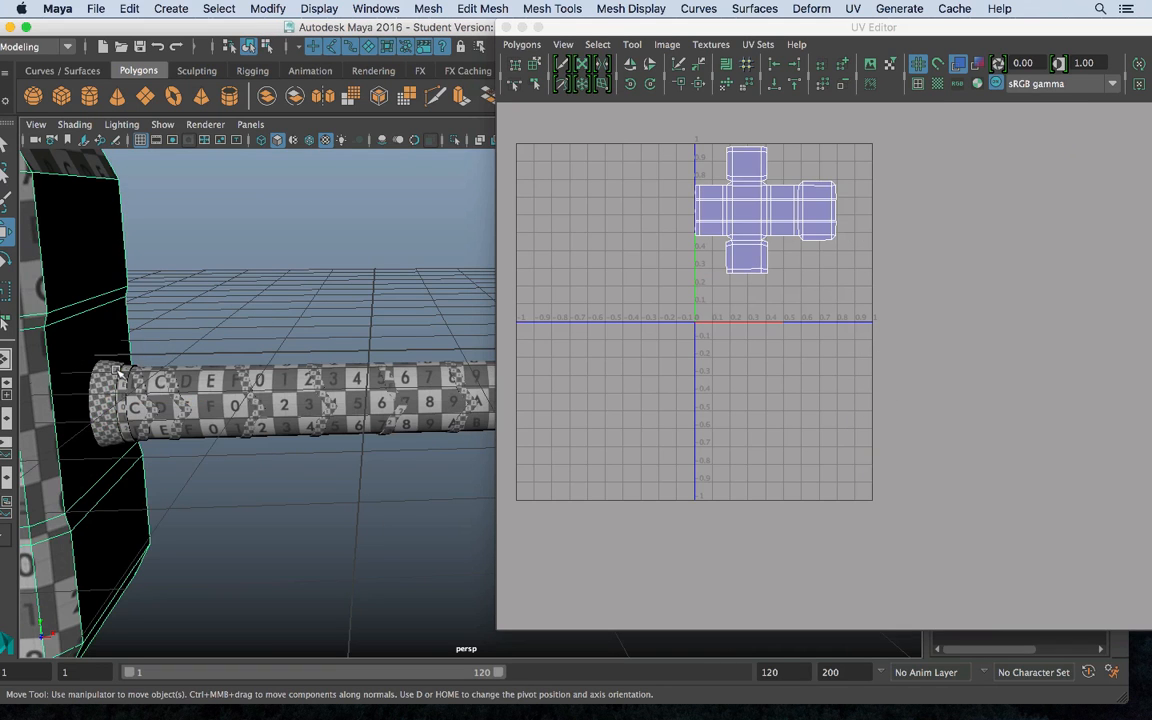
shift+click(145, 396)
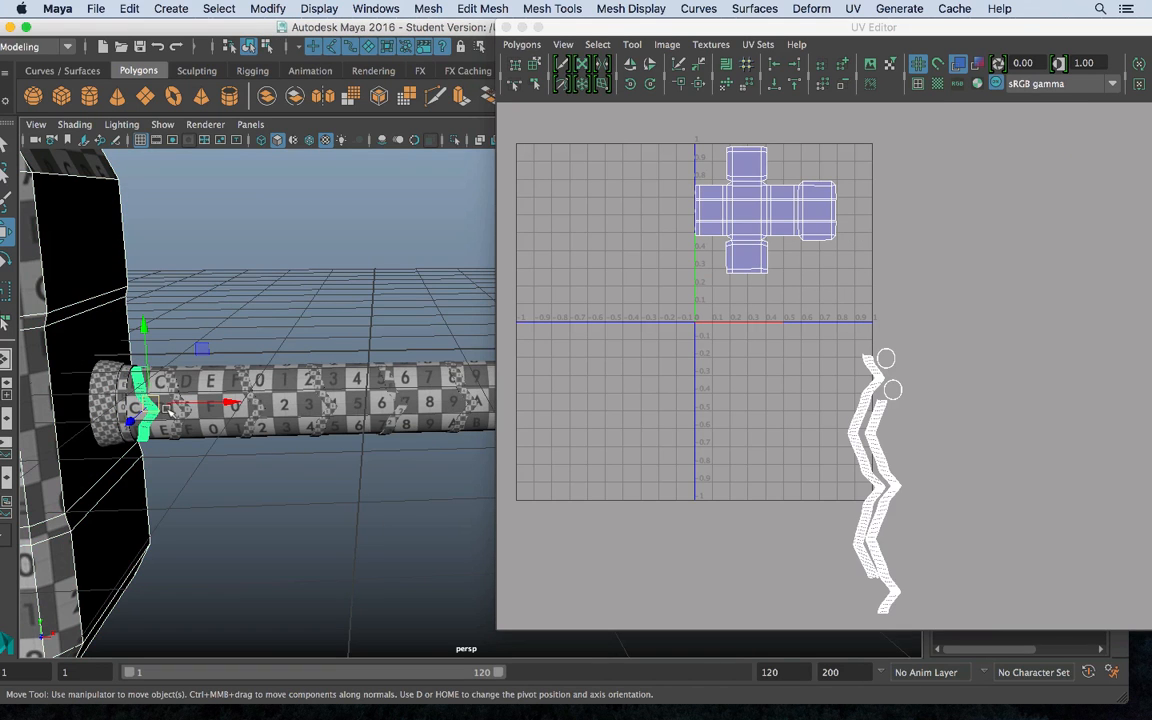
shift+click(220, 428)
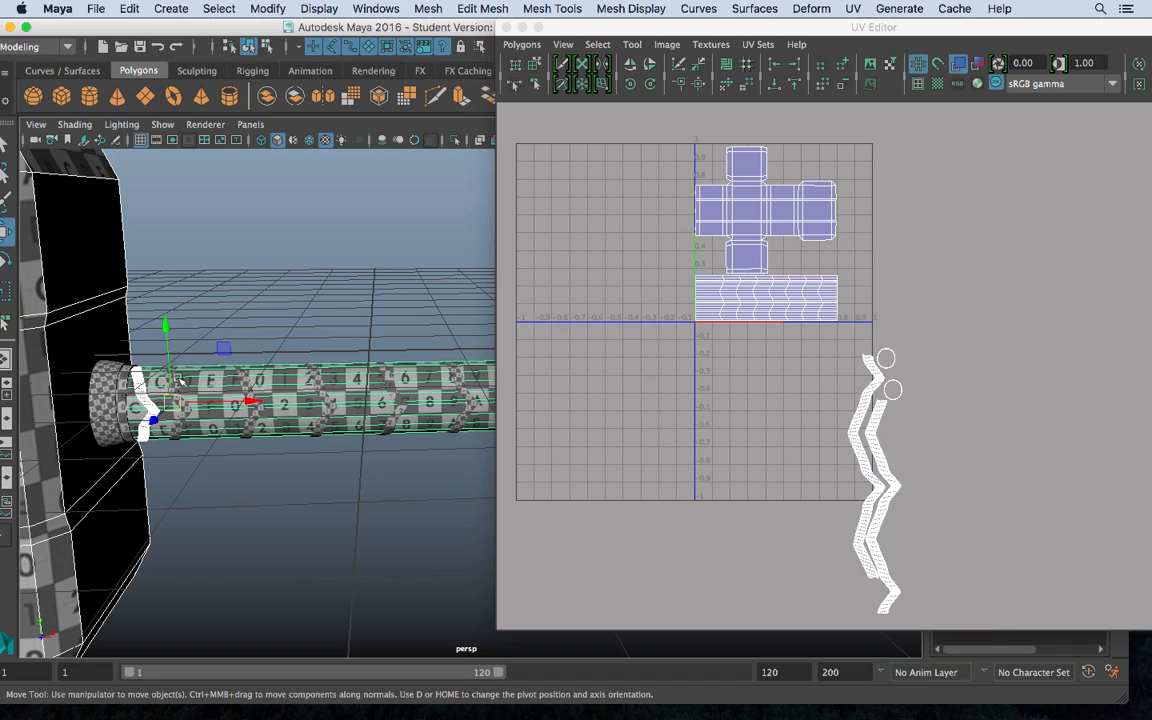
click(175, 383)
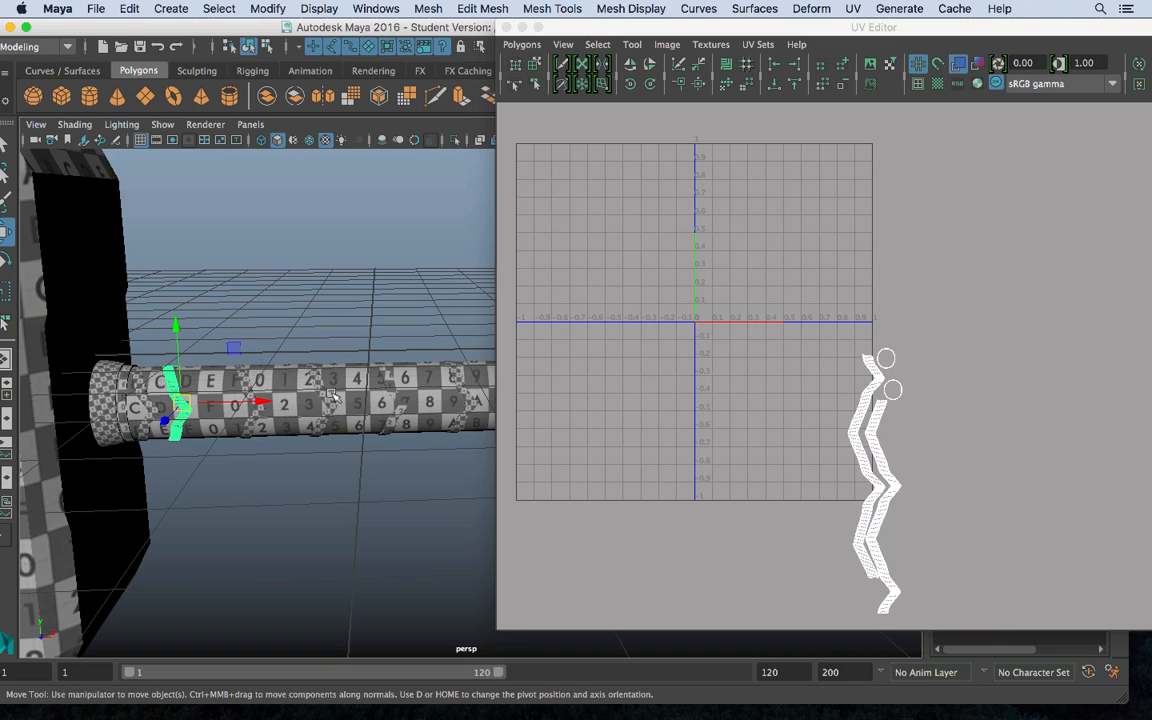
click(118, 361)
drag(49, 288, 491, 588)
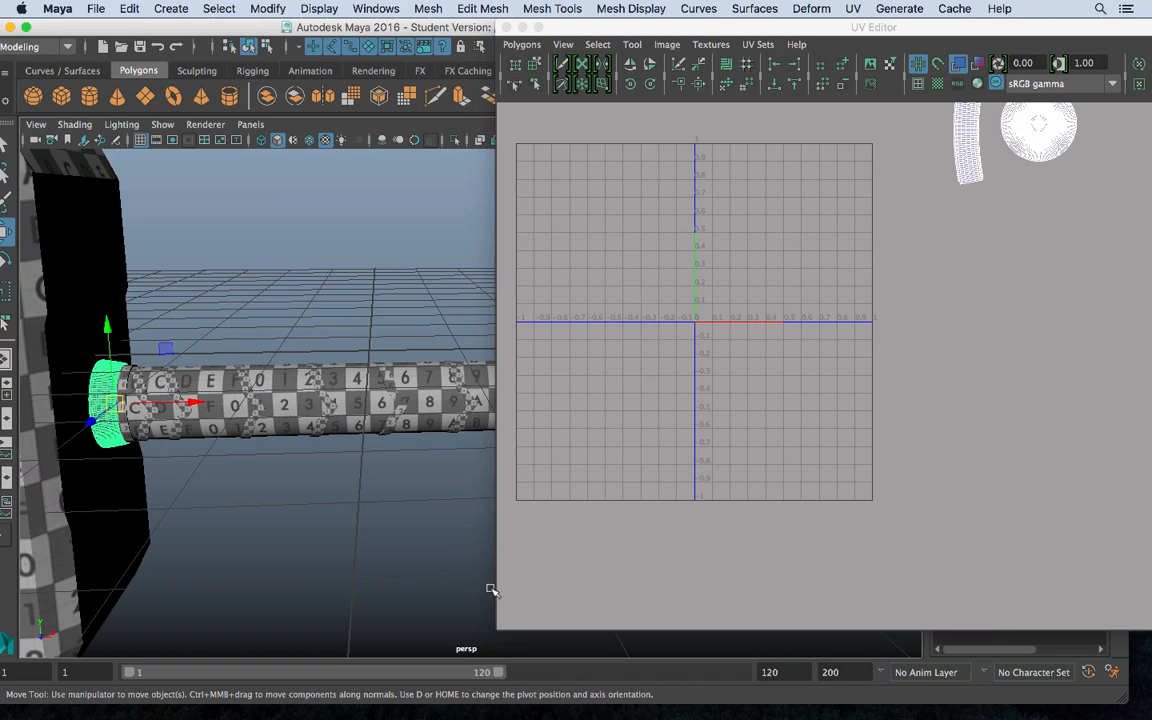
Undo the recent selections and the scaling and placement of the zigzag band's UV shells
alt+right_drag(437, 464, 180, 372)
key(super+z)
key(super+z)
key(super+z)
key(super+z)
key(super+z)
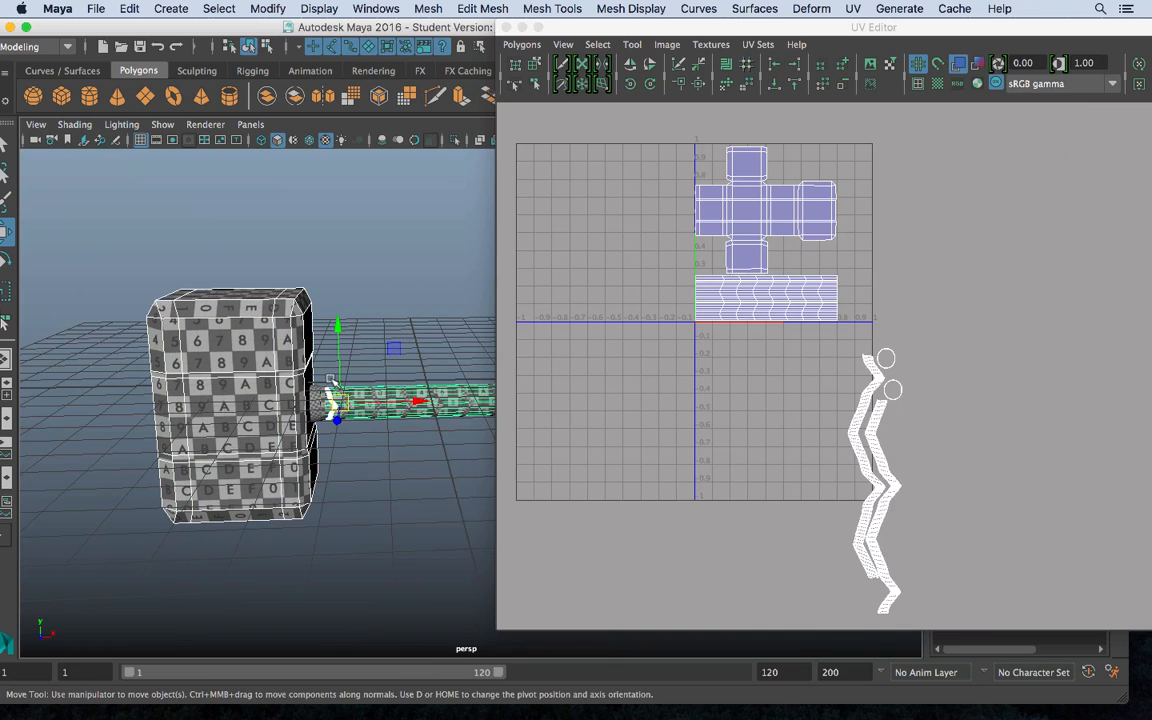
key(super+z)
key(super+z)
key(super+z)
key(super+z)
key(super+z)
key(super+z)
key(super+z)
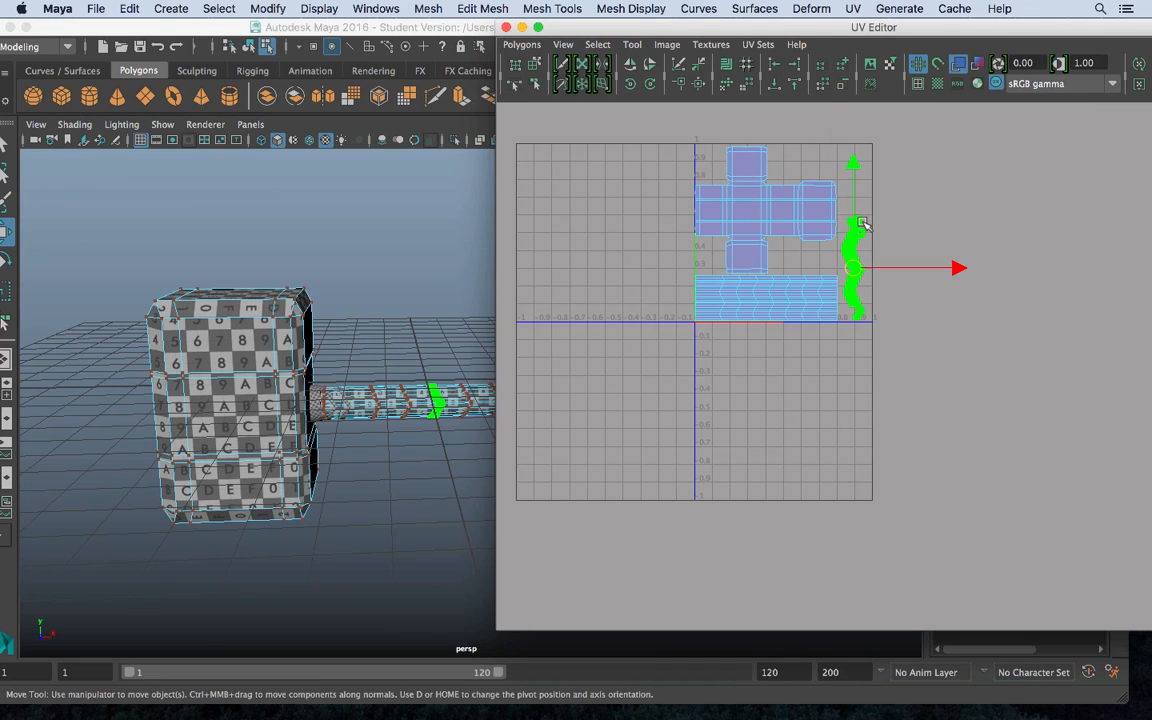
key(super+z)
key(super+z)
key(super+z)
key(super+z)
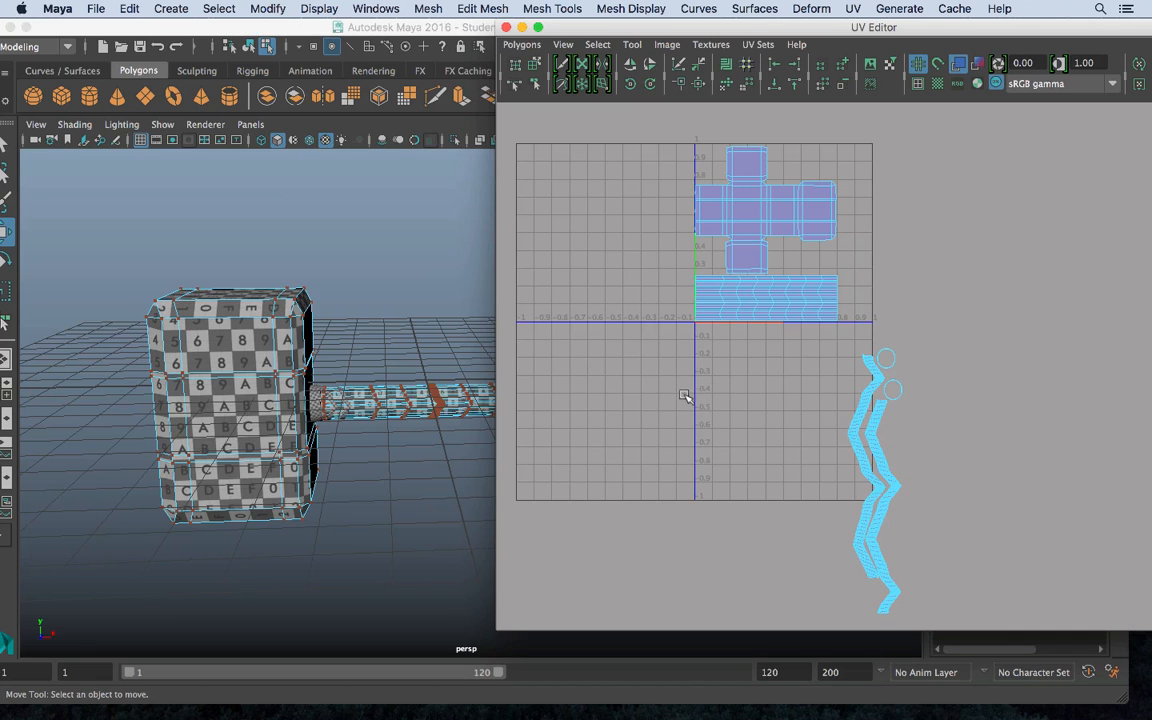
Select the hammer head, the handle shaft and the wide end collar next to the head together in object mode
click(437, 401)
drag(437, 401, 366, 396)
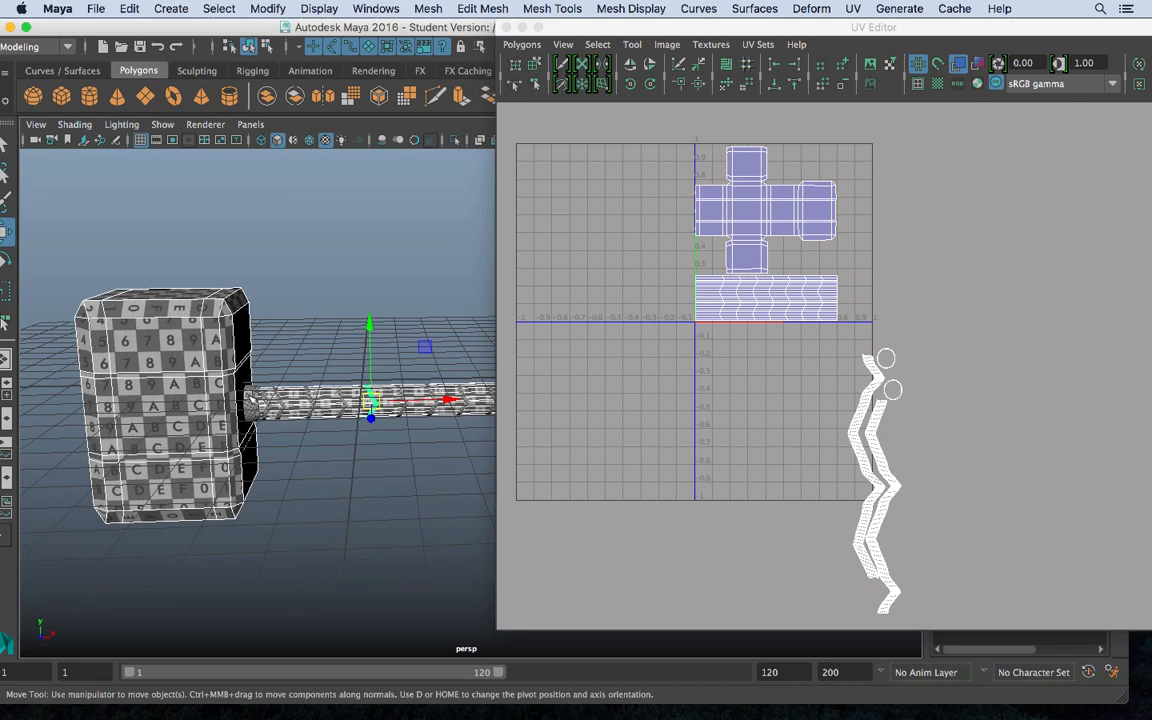
click(220, 385)
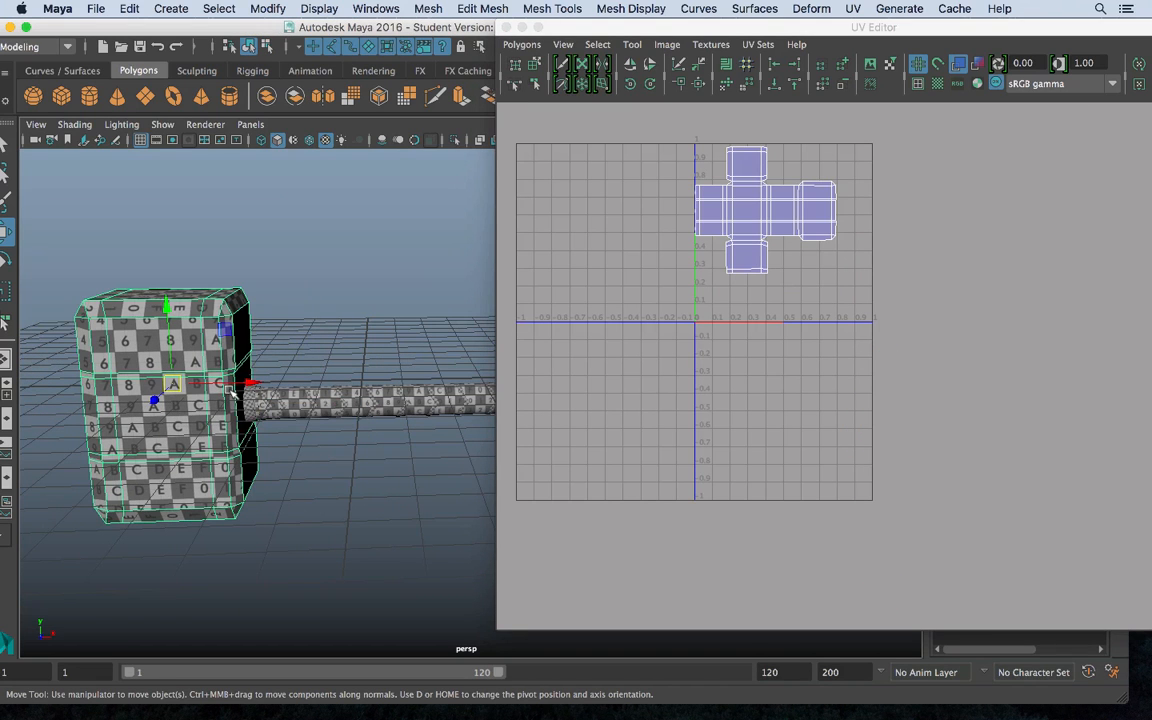
shift+click(327, 402)
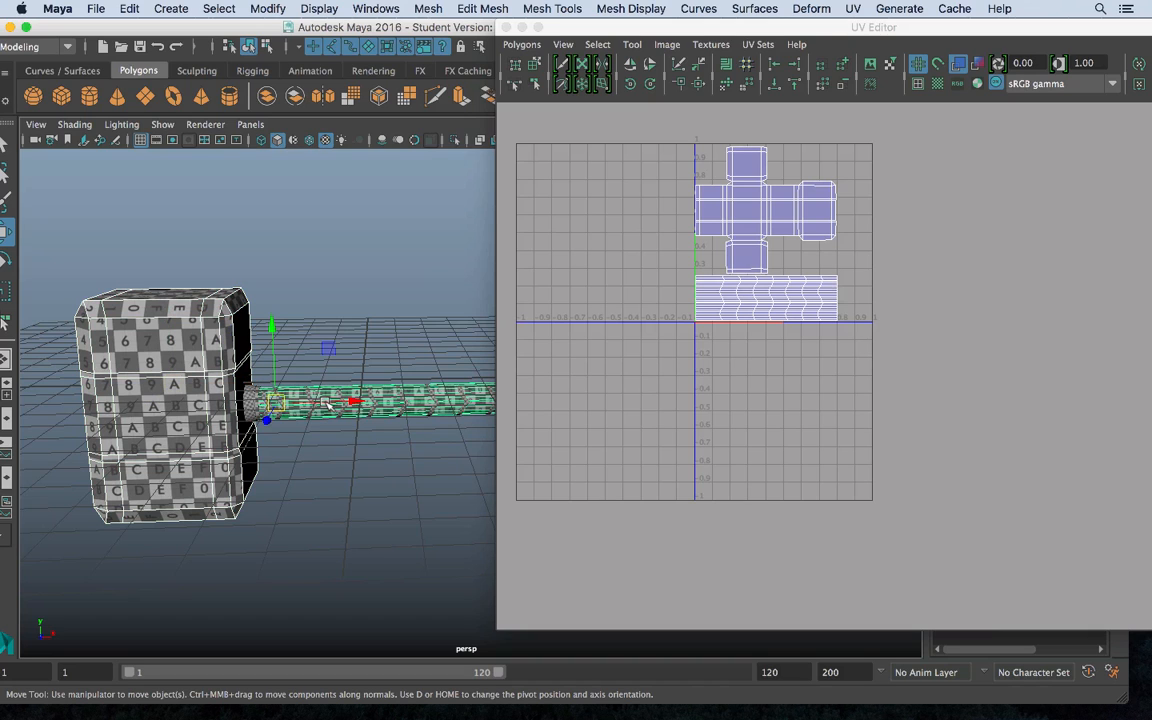
drag(272, 402, 235, 401)
alt+middle_drag(235, 401, 277, 375)
alt+right_drag(277, 375, 193, 404)
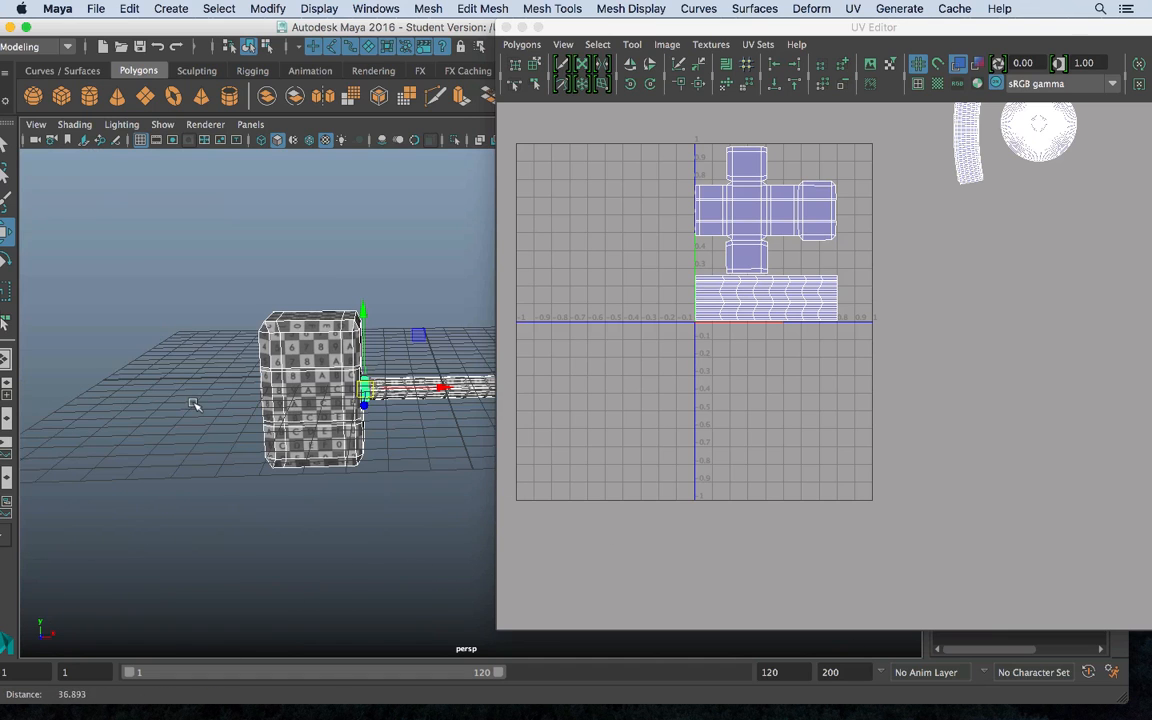
Add the thin ring between the collar and the shaft to the selection and bring all the selected parts' UV shells into view
scroll(222, 406, up, 15)
alt+middle_drag(133, 412, 460, 515)
alt+right_drag(460, 515, 281, 456)
shift+click(250, 414)
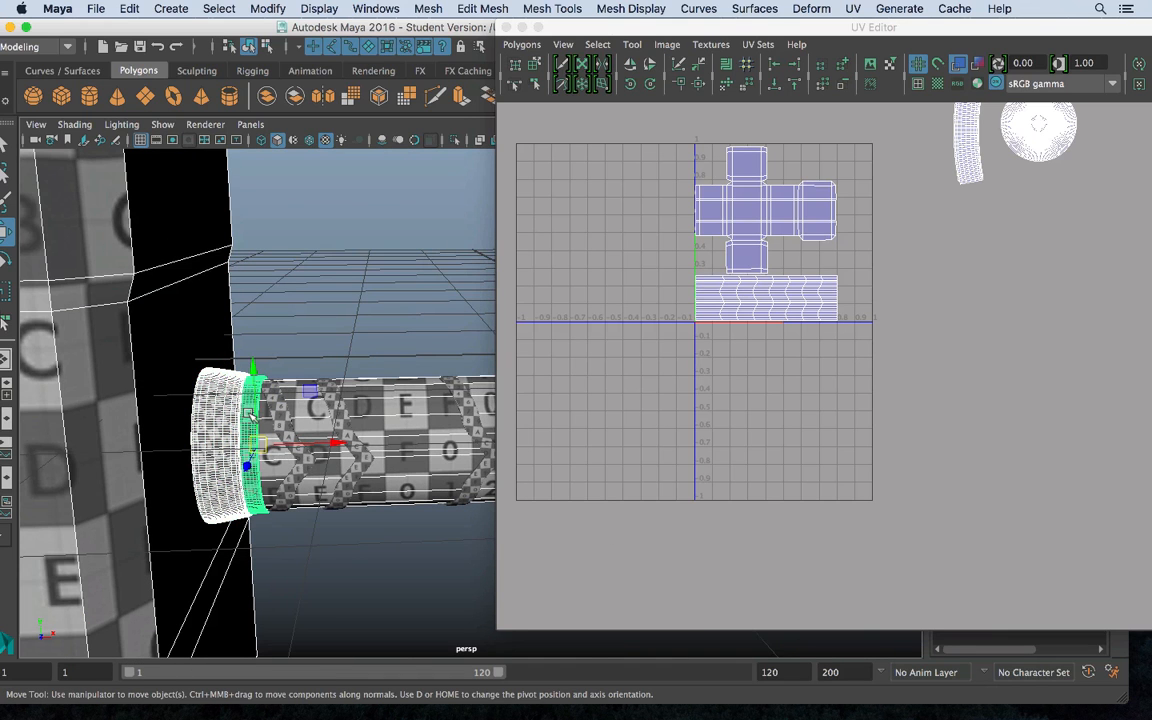
alt+middle_drag(1074, 347, 1056, 462)
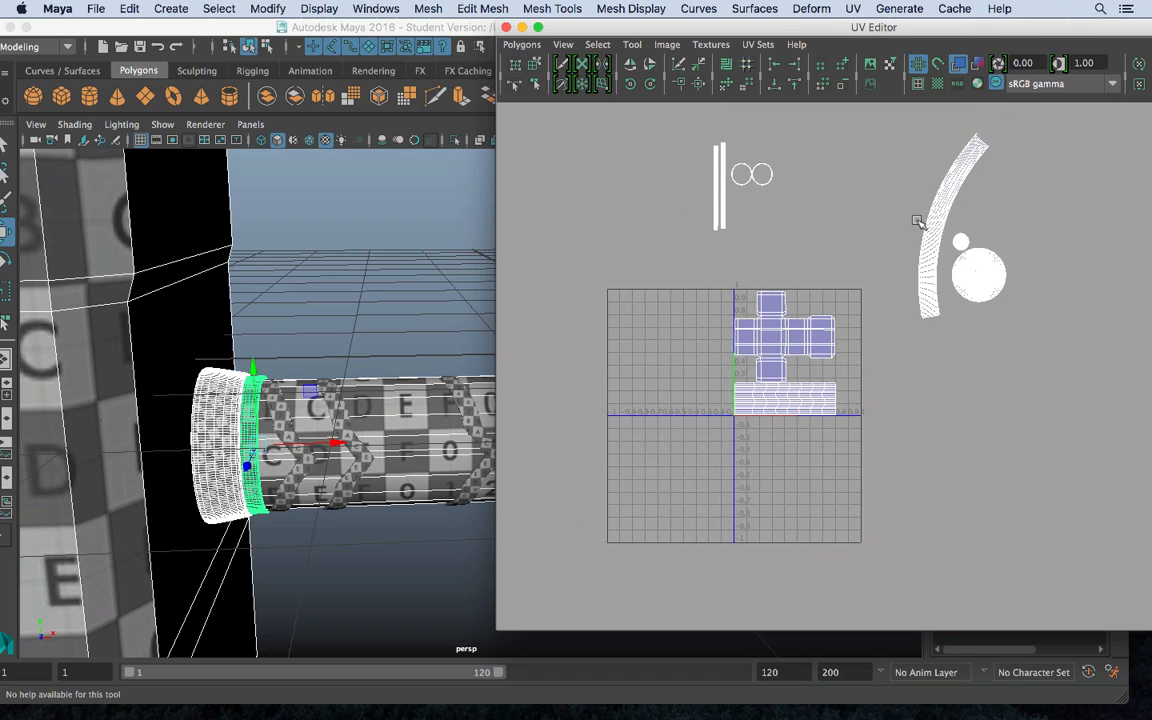
Scale down and rotate the wide collar's curved strip and round UV shells, and fit them into the gap between the head's and shaft's shells
right_drag(918, 221, 808, 196)
drag(883, 118, 1041, 361)
key(r)
drag(961, 227, 815, 371)
key(w)
click(632, 83)
click(632, 83)
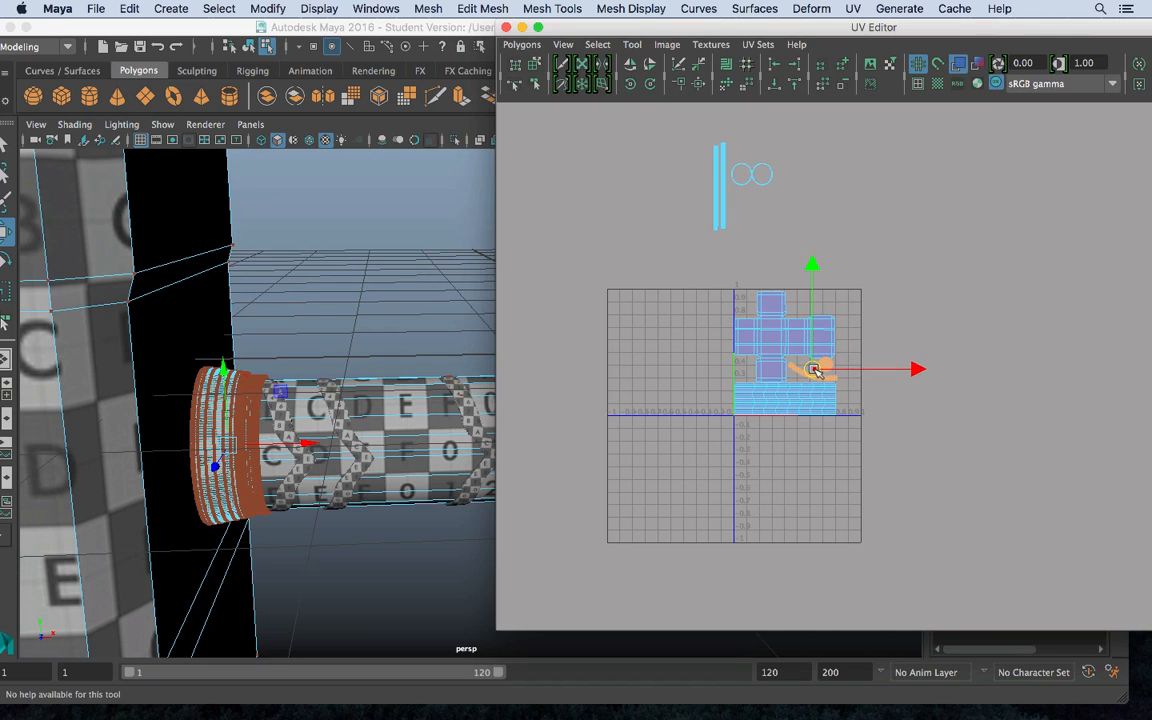
scroll(843, 381, up, 5)
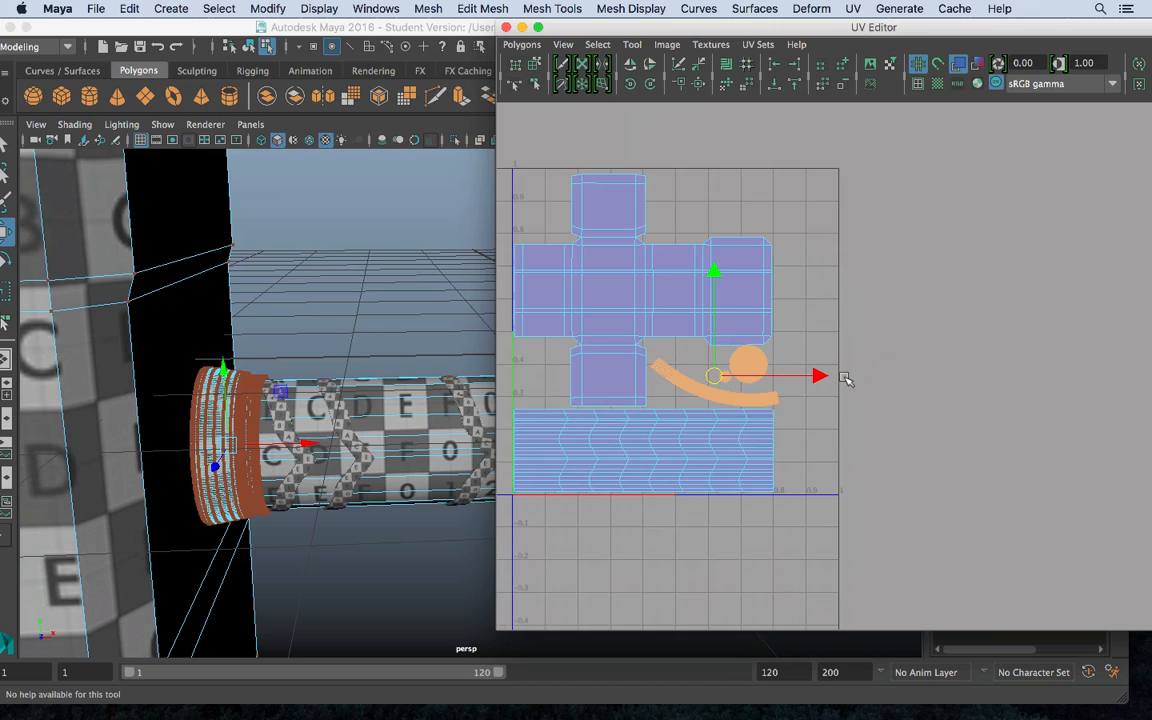
key(F8)
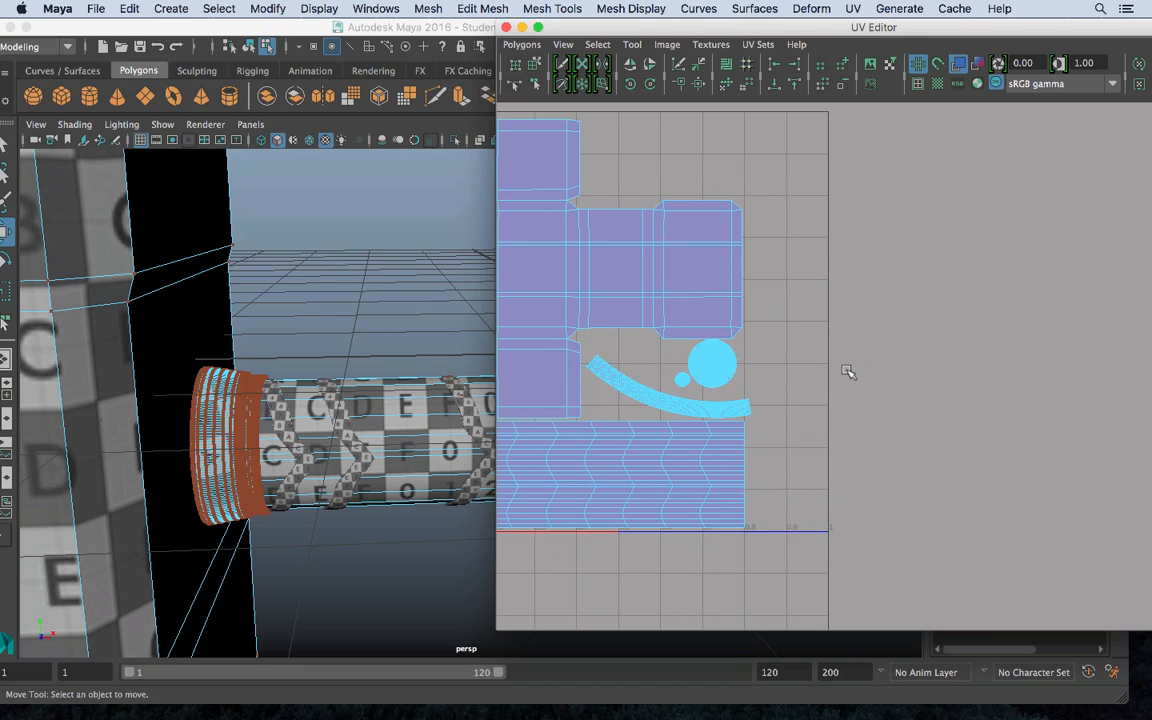
click(714, 359)
click(669, 276)
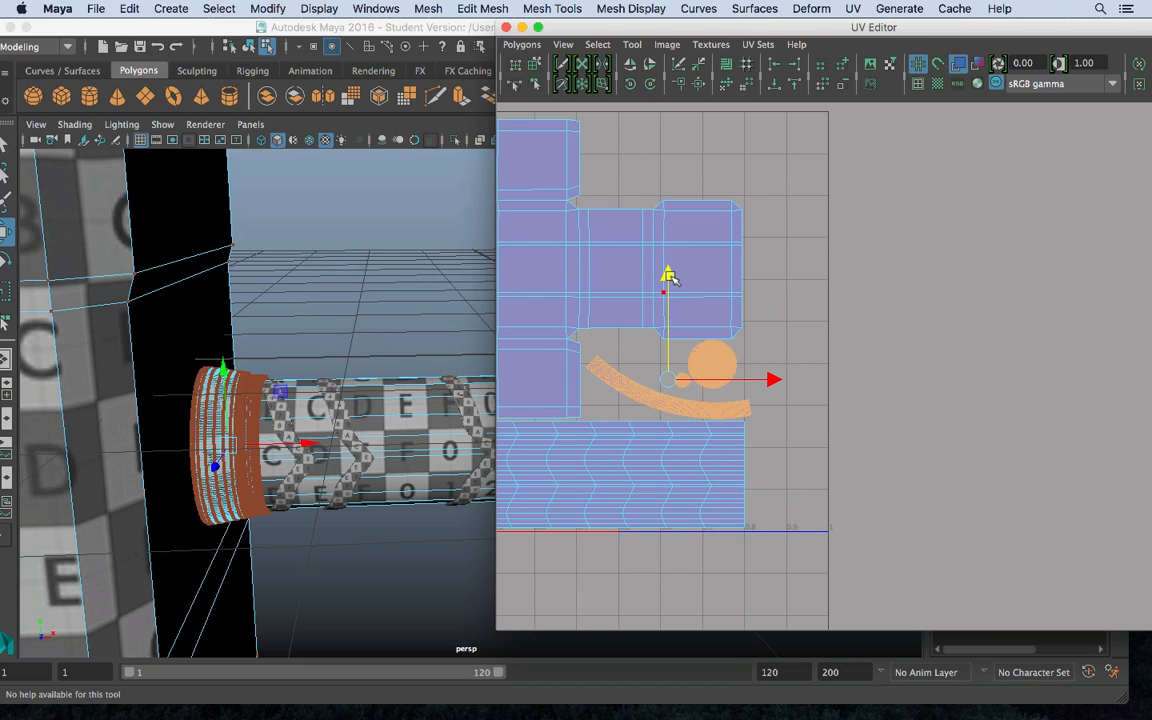
Move the thin ring's two long strips and two circle UV shells beside the hammer head's shell at the edge of the 0–1 space
alt+middle_drag(880, 335, 1034, 414)
alt+right_drag(1034, 414, 646, 252)
alt+middle_drag(746, 240, 710, 360)
drag(615, 127, 869, 311)
drag(707, 239, 906, 473)
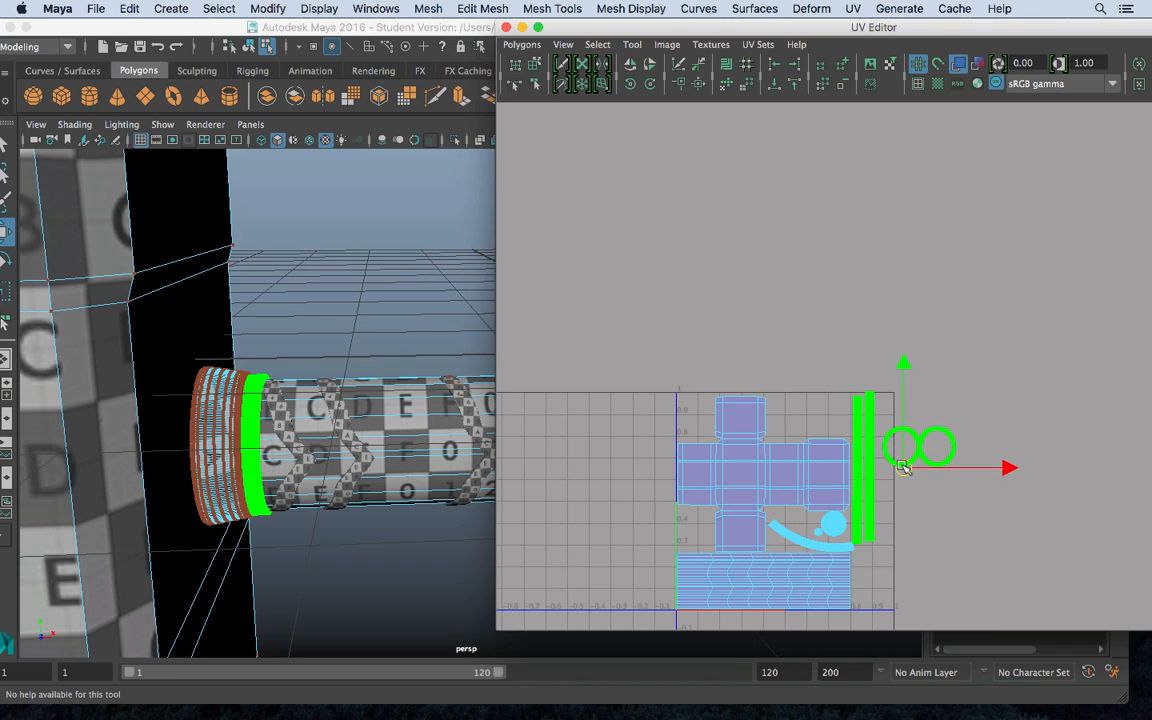
Scale down the ring's two circle UV shells, stack them vertically and place them above the head's end face, next to the long strips
drag(985, 503, 985, 503)
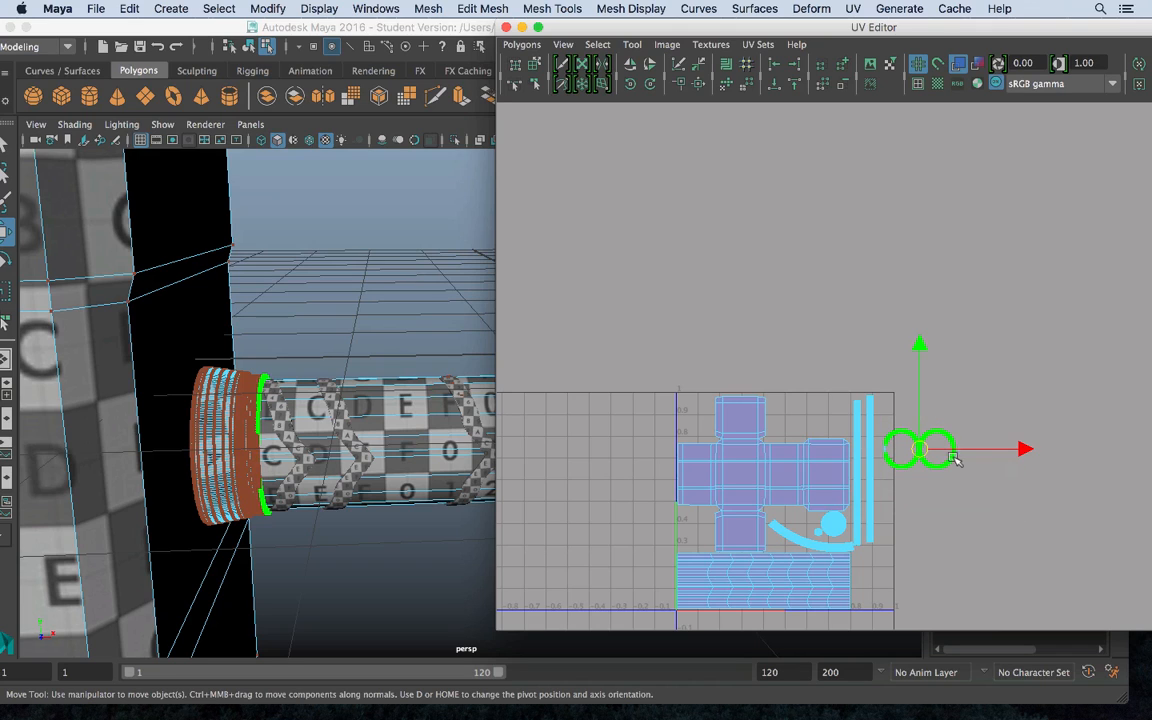
key(r)
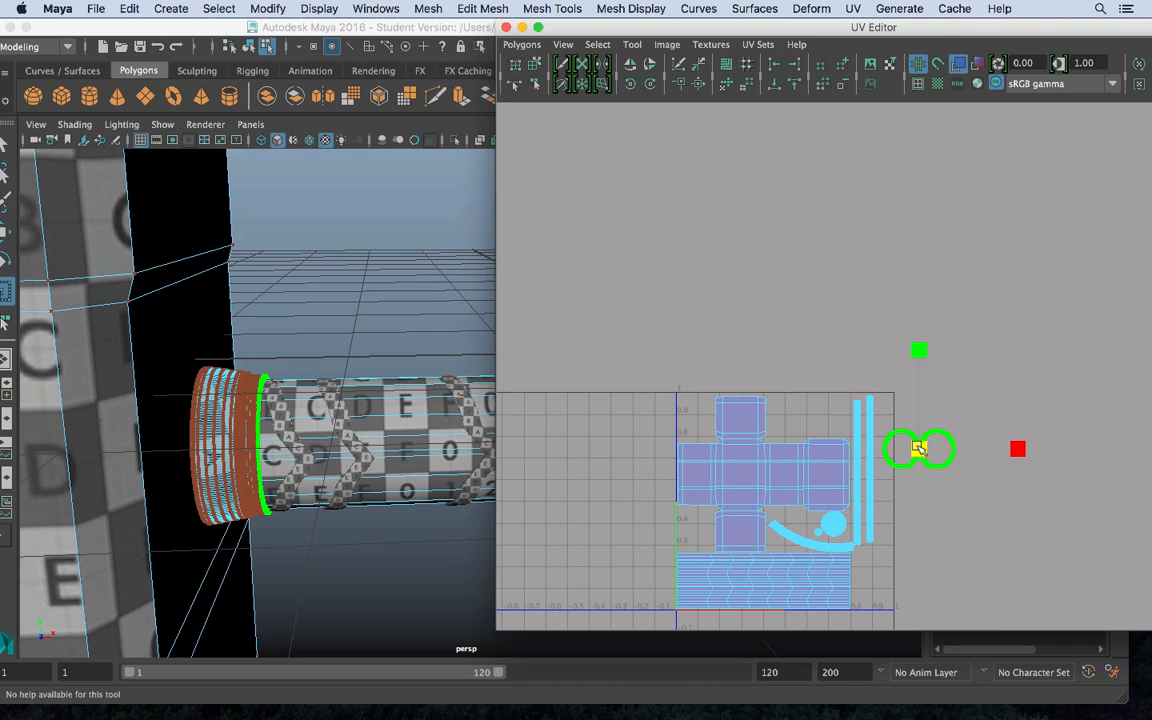
key(w)
drag(918, 448, 822, 416)
key(e)
key(r)
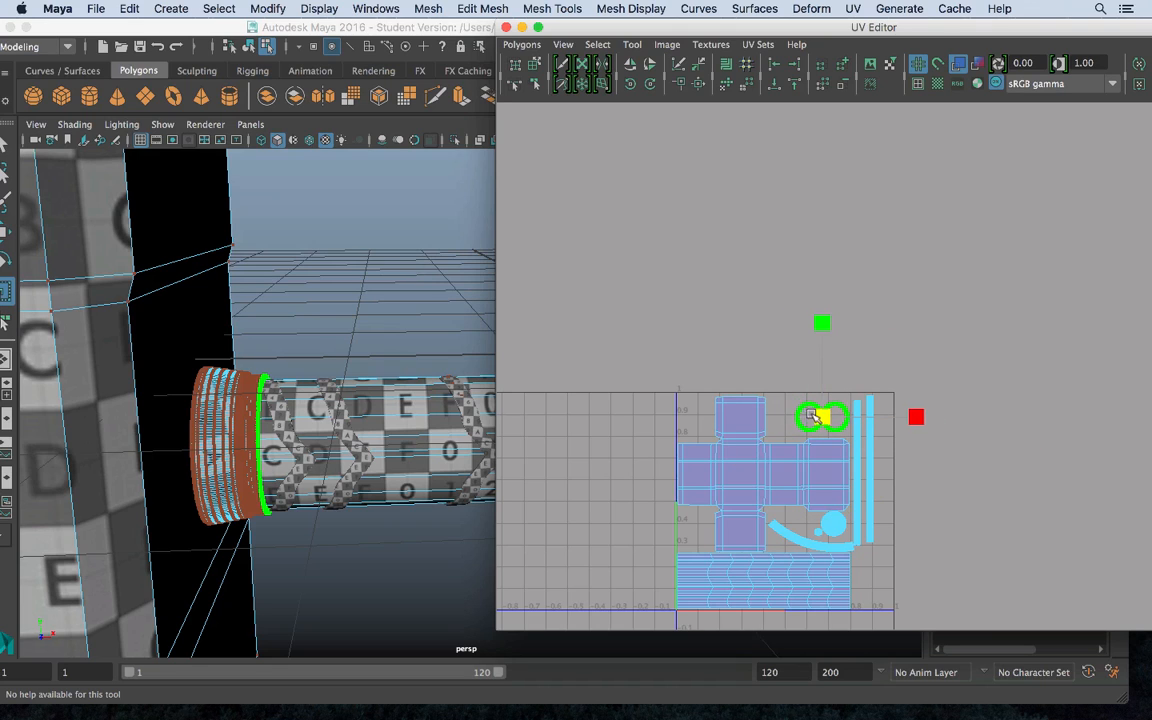
key(w)
drag(829, 416, 833, 407)
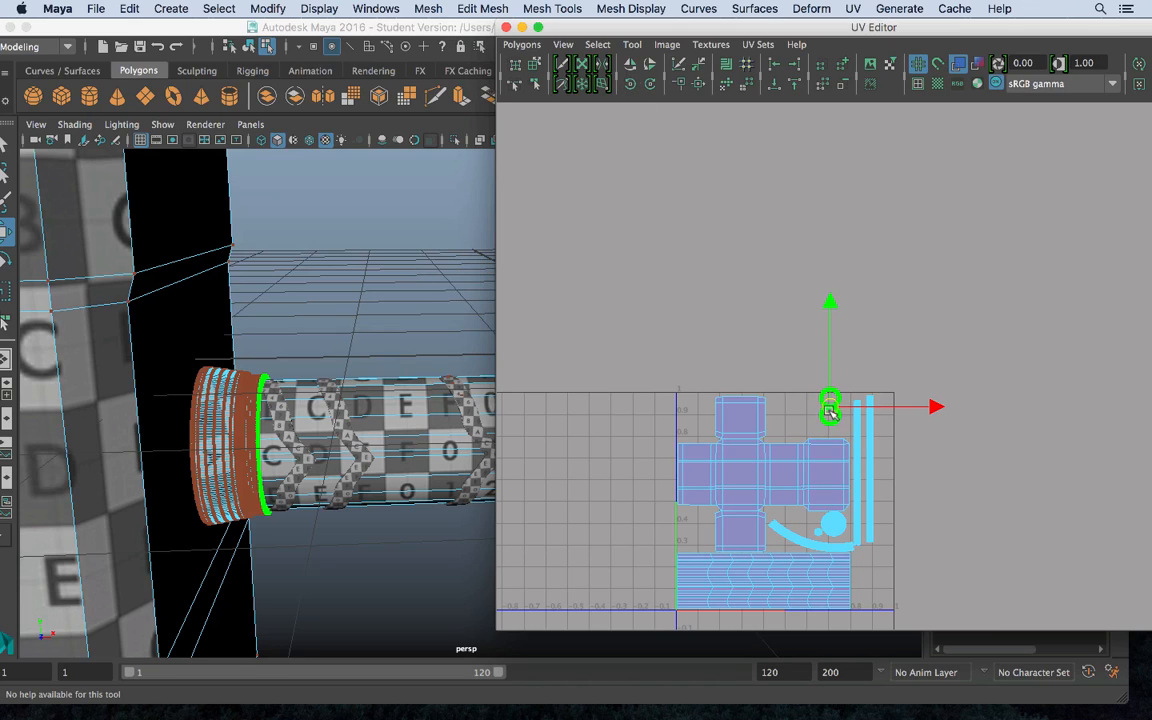
mouse_move(829, 408)
mouse_down()
mouse_move(876, 414)
mouse_move(840, 420)
mouse_up()
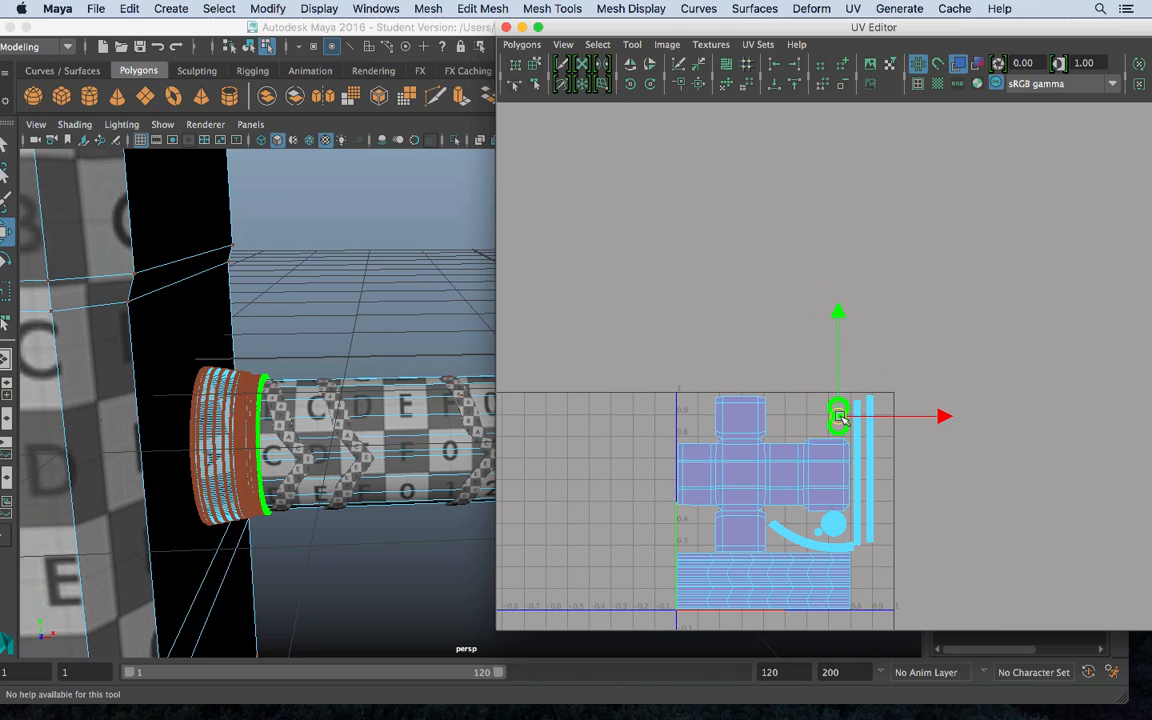
Nudge the ring's inner long strip UV shell up and slightly sideways to line it up with the outer strip
click(860, 482)
right_drag(859, 481, 861, 450)
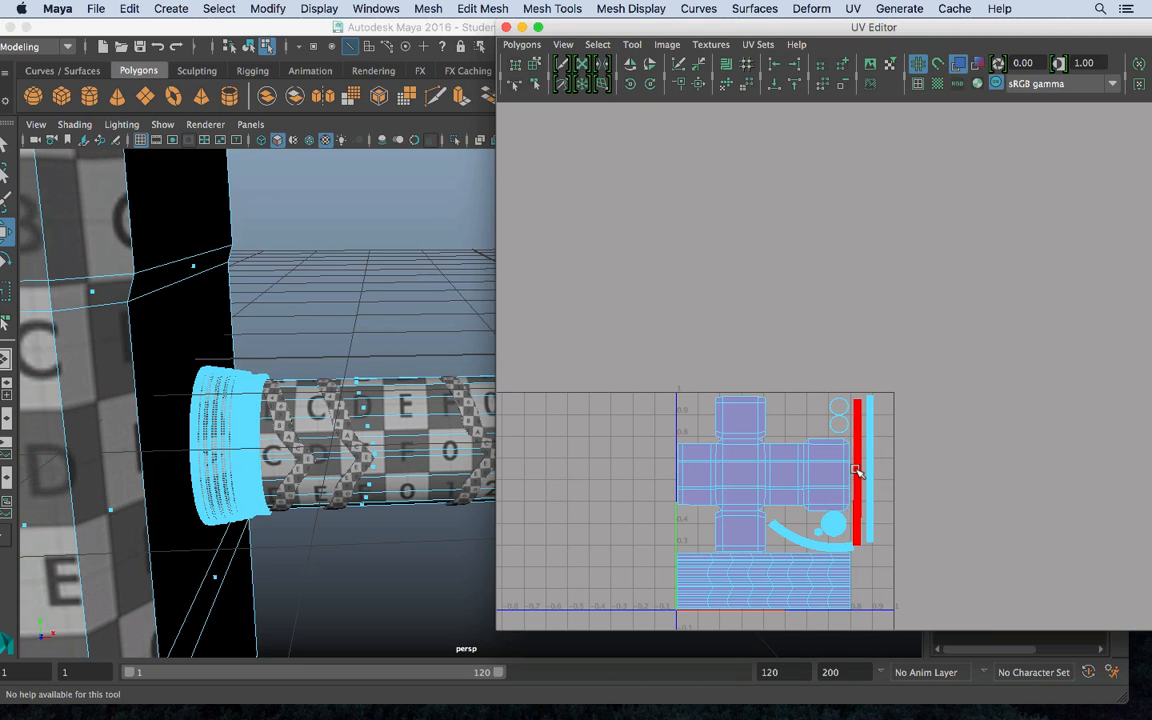
click(858, 470)
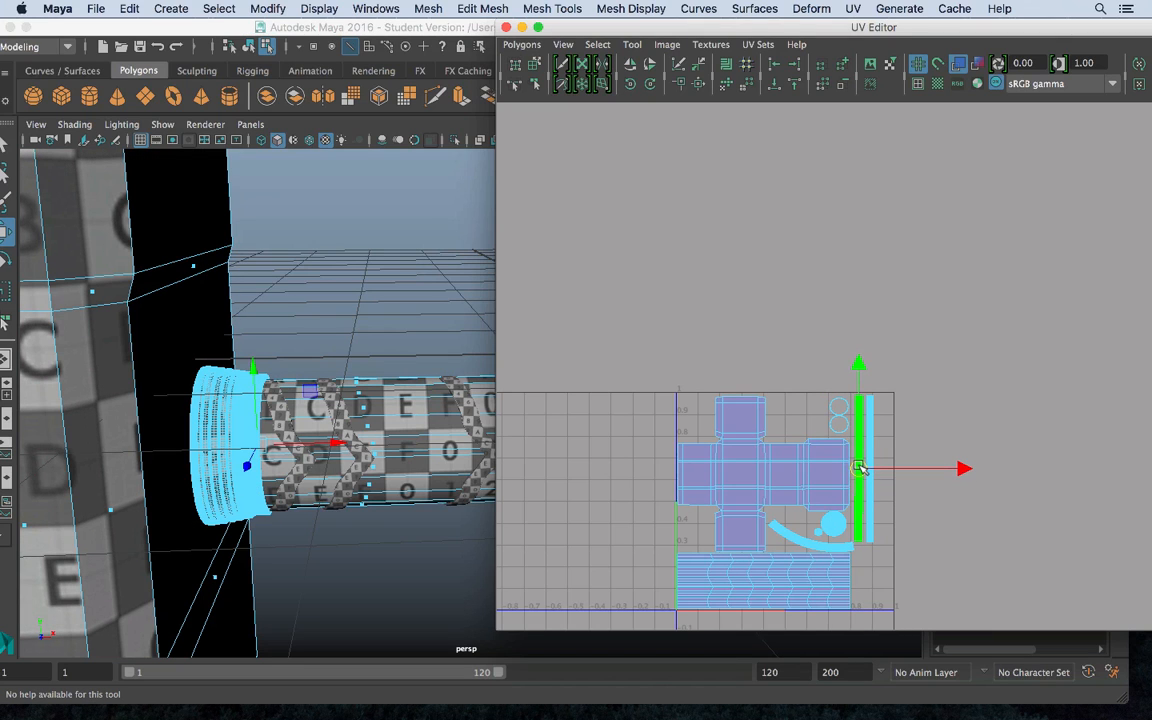
click(944, 540)
Move the round UV shell of the small piece on the head's face opposite the handle out of the 0–1 space
click(404, 445)
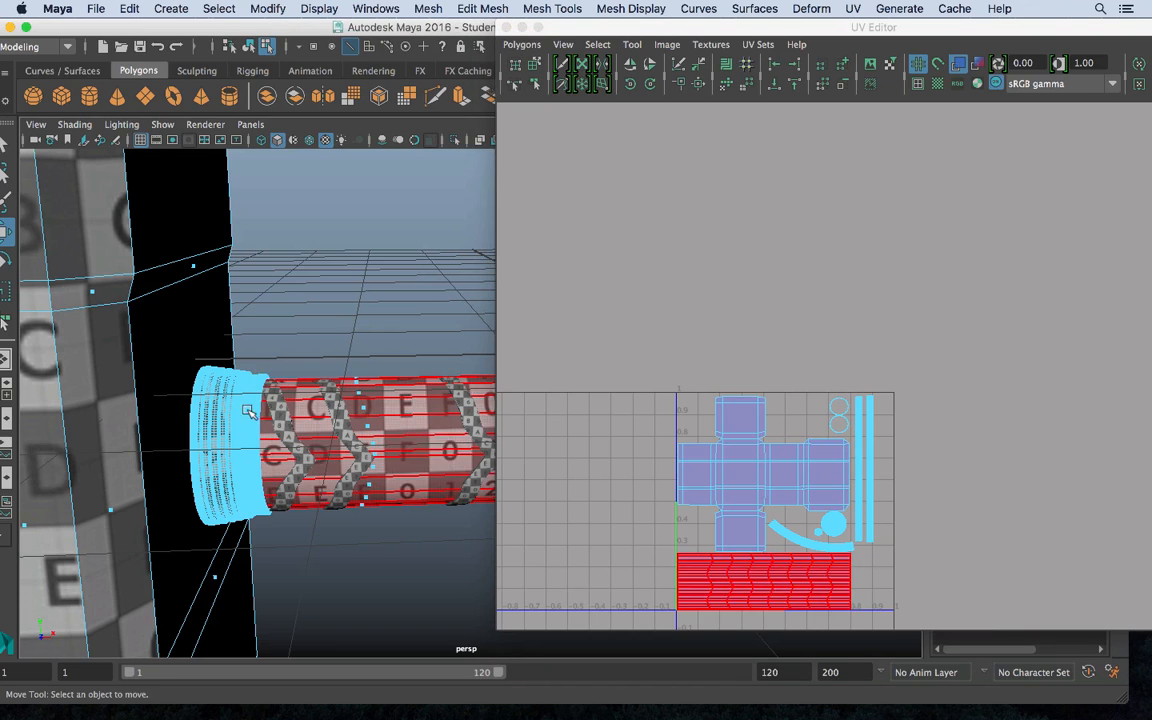
right_drag(187, 398, 207, 384)
alt+middle_drag(332, 388, 170, 386)
alt+right_drag(170, 386, 280, 330)
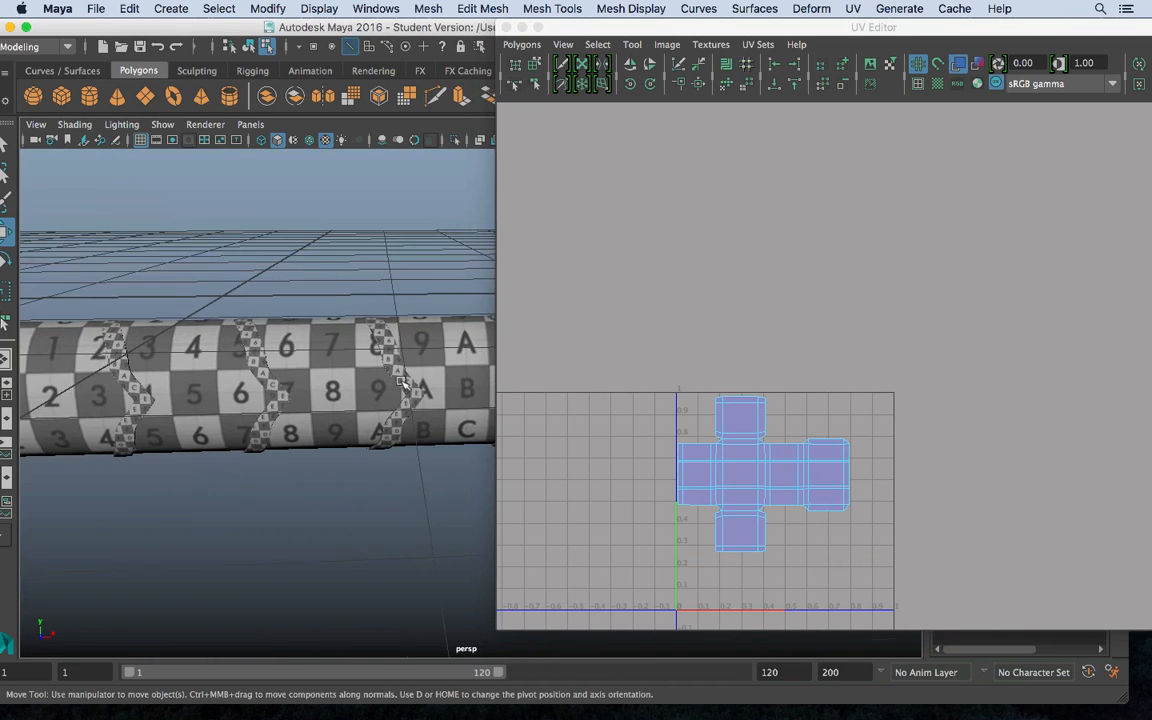
scroll(403, 383, up, 10)
scroll(404, 383, down, 20)
alt+middle_drag(404, 383, 354, 382)
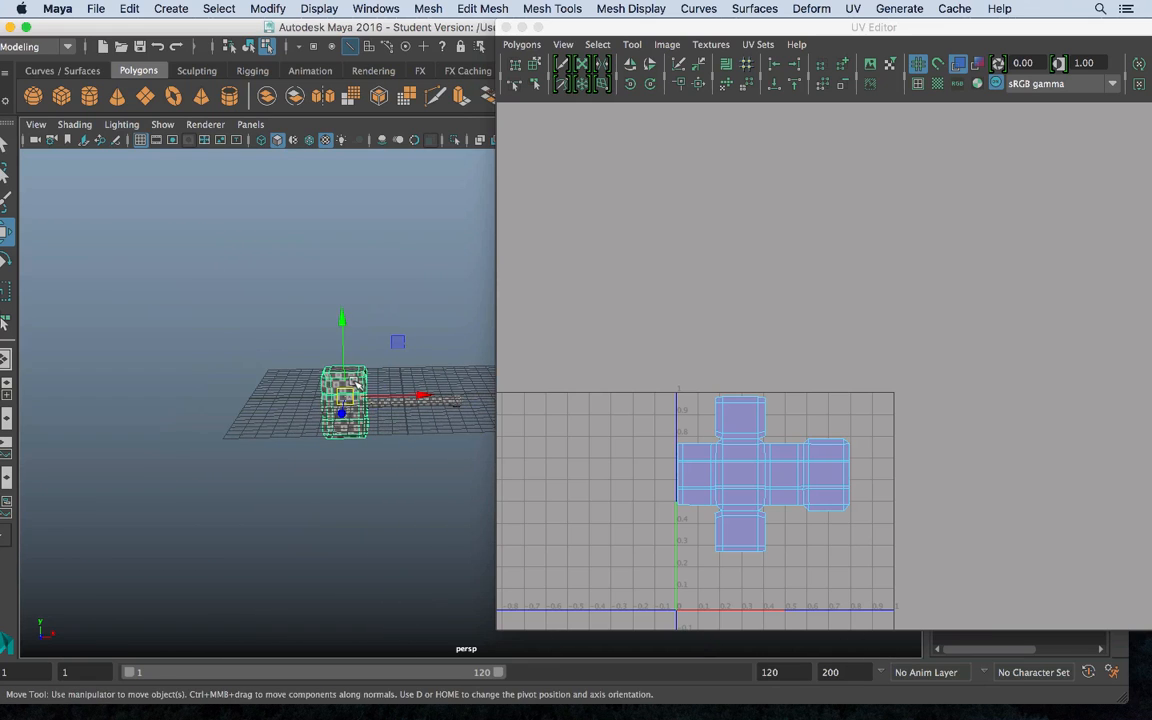
alt+drag(308, 419, 370, 417)
right_drag(368, 413, 368, 414)
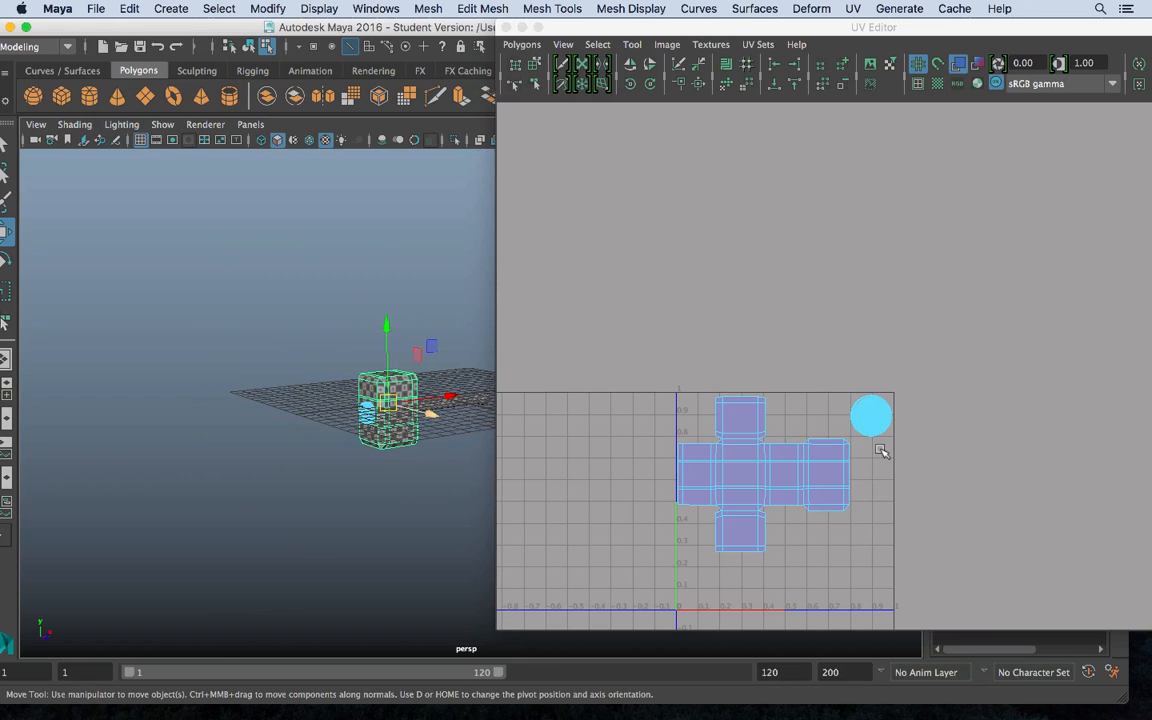
right_drag(877, 420, 823, 391)
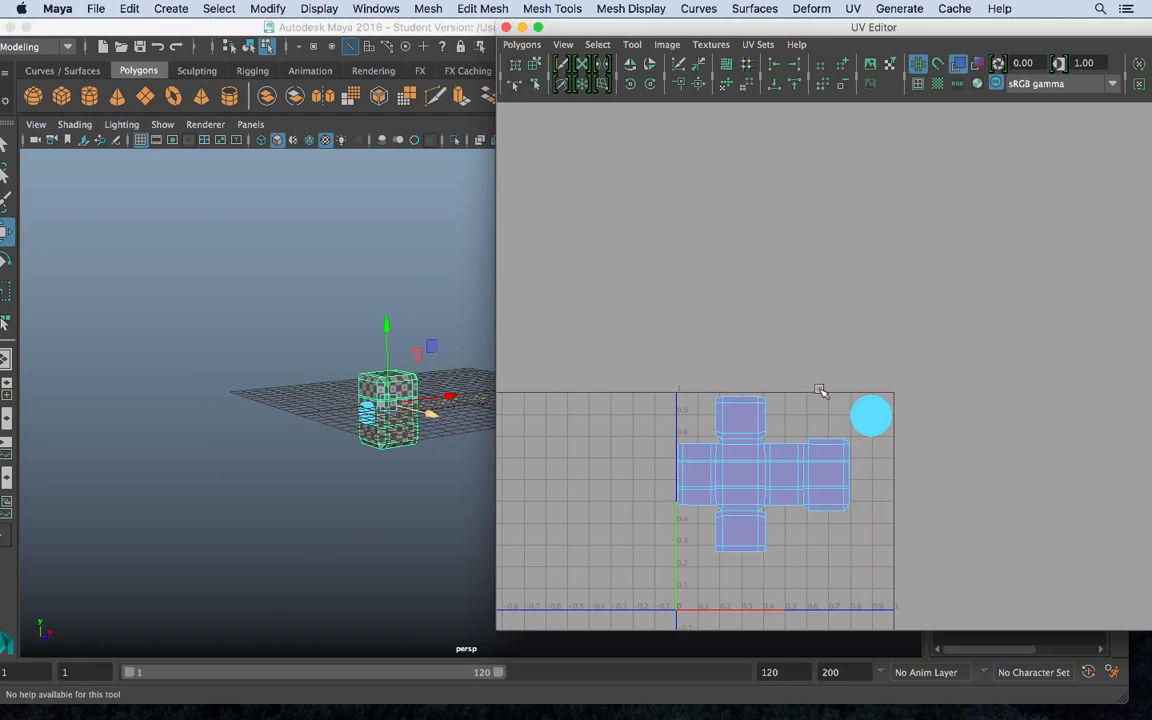
click(875, 418)
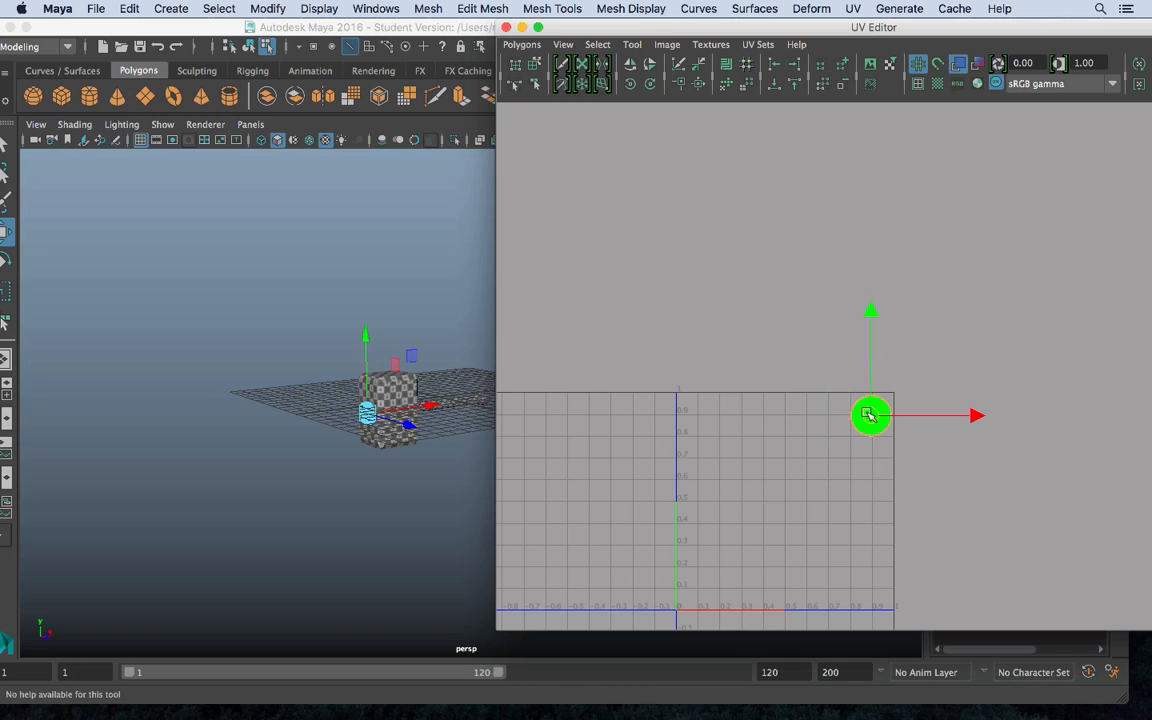
drag(872, 417, 656, 318)
Select all the hammer parts in object mode so that their UV shells are displayed together
alt+drag(426, 427, 361, 406)
drag(264, 309, 471, 458)
right_drag(340, 378, 419, 272)
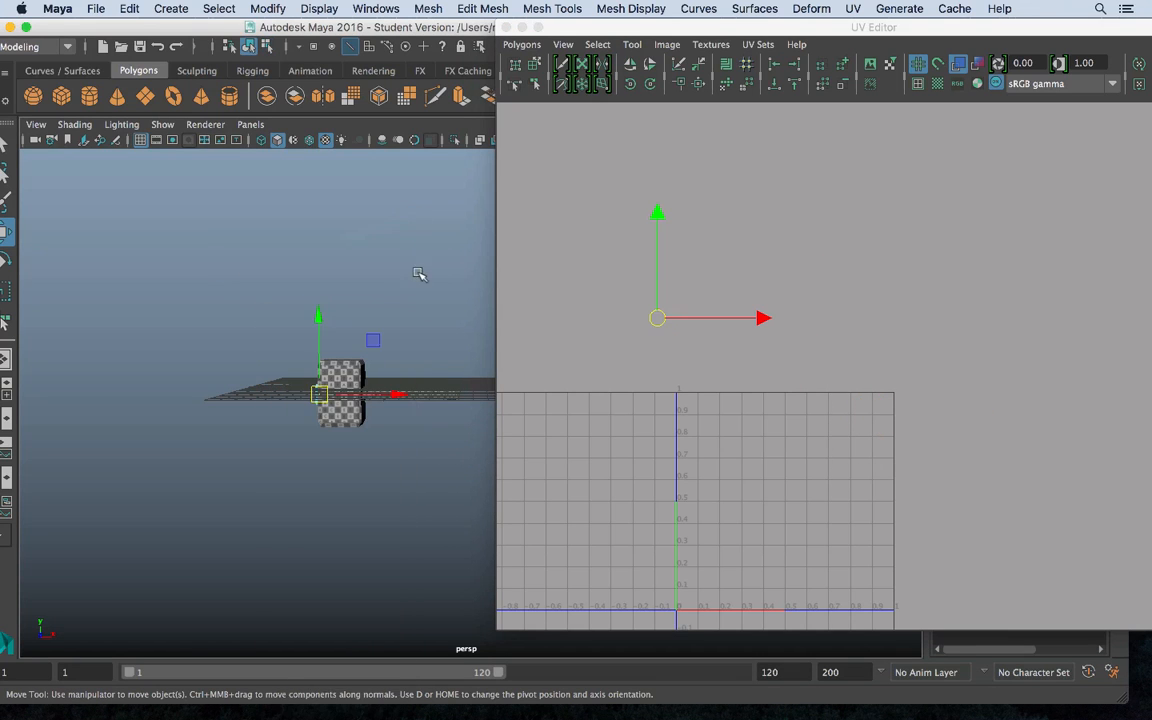
drag(266, 335, 480, 466)
click(737, 413)
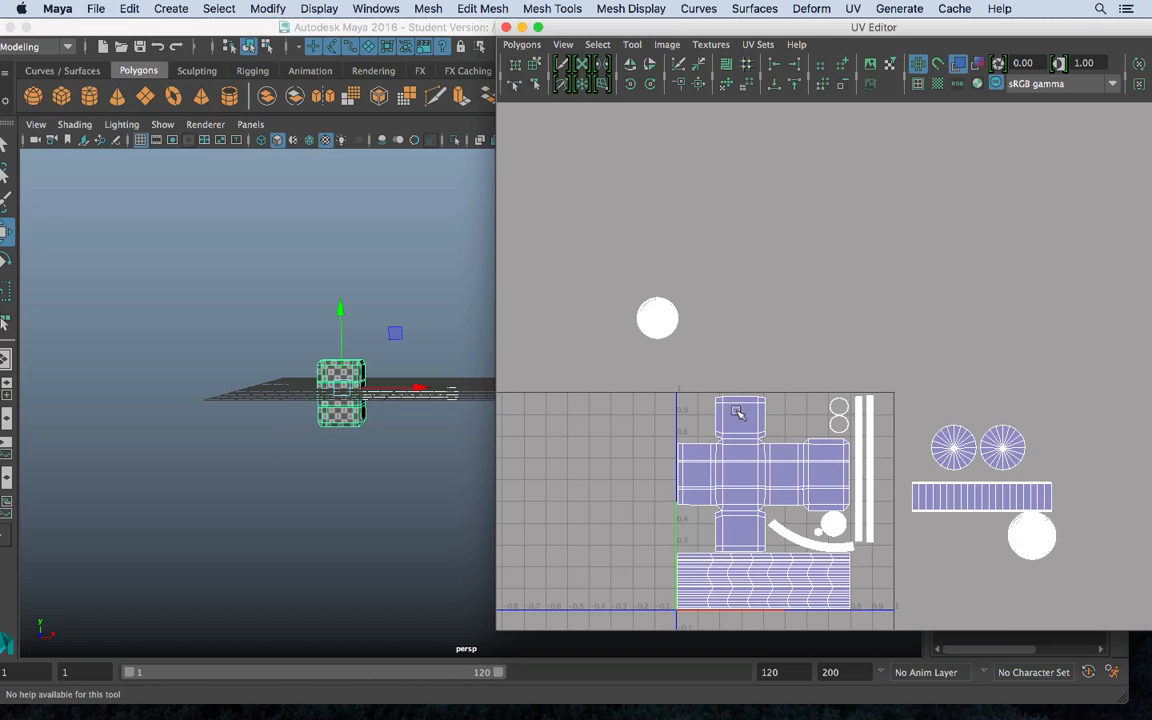
Place the small head piece's round UV shell in the lower corner of the 0–1 space, beside the handle shaft's shell
right_drag(662, 310, 552, 262)
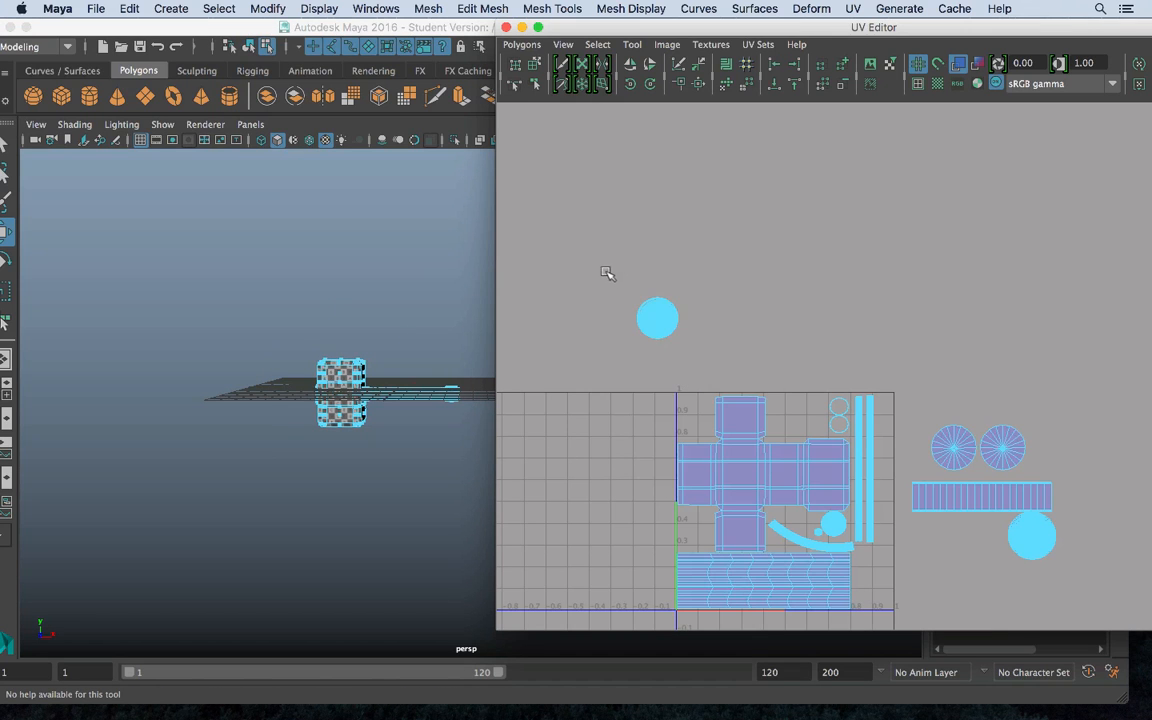
drag(709, 389, 709, 389)
key(w)
drag(658, 319, 871, 587)
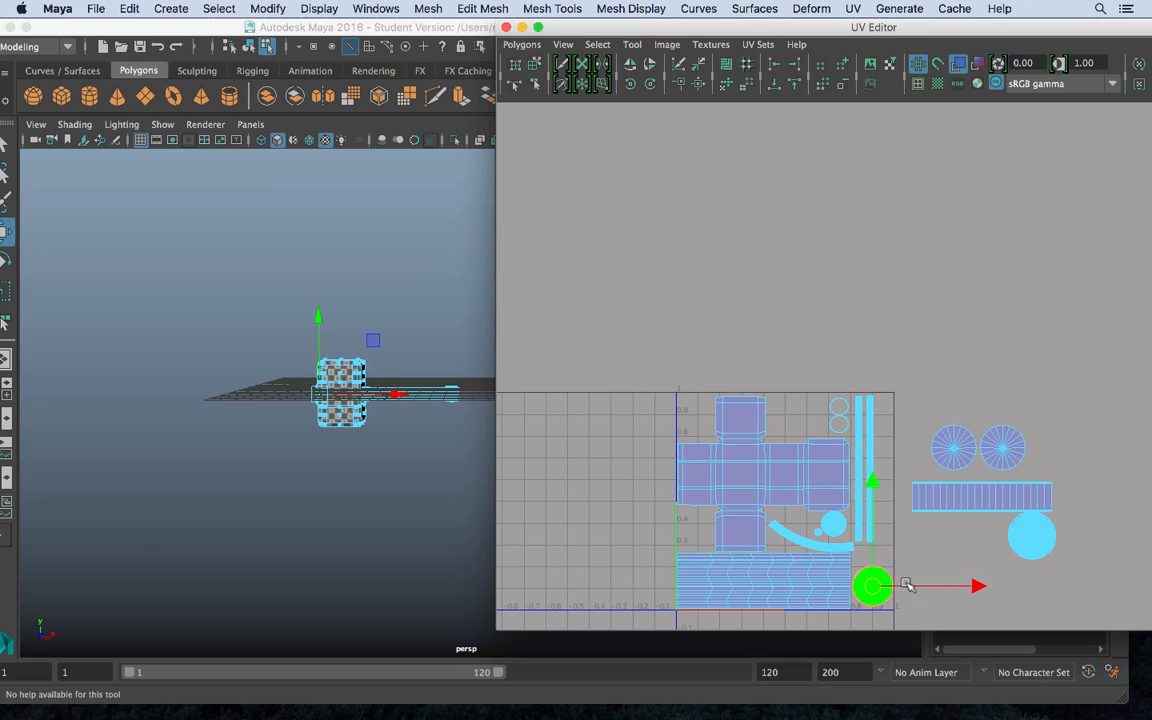
Select the strip and the two disc UV shells of the piece at the handle's far end
scroll(992, 507, down, 3)
alt+middle_drag(993, 520, 980, 404)
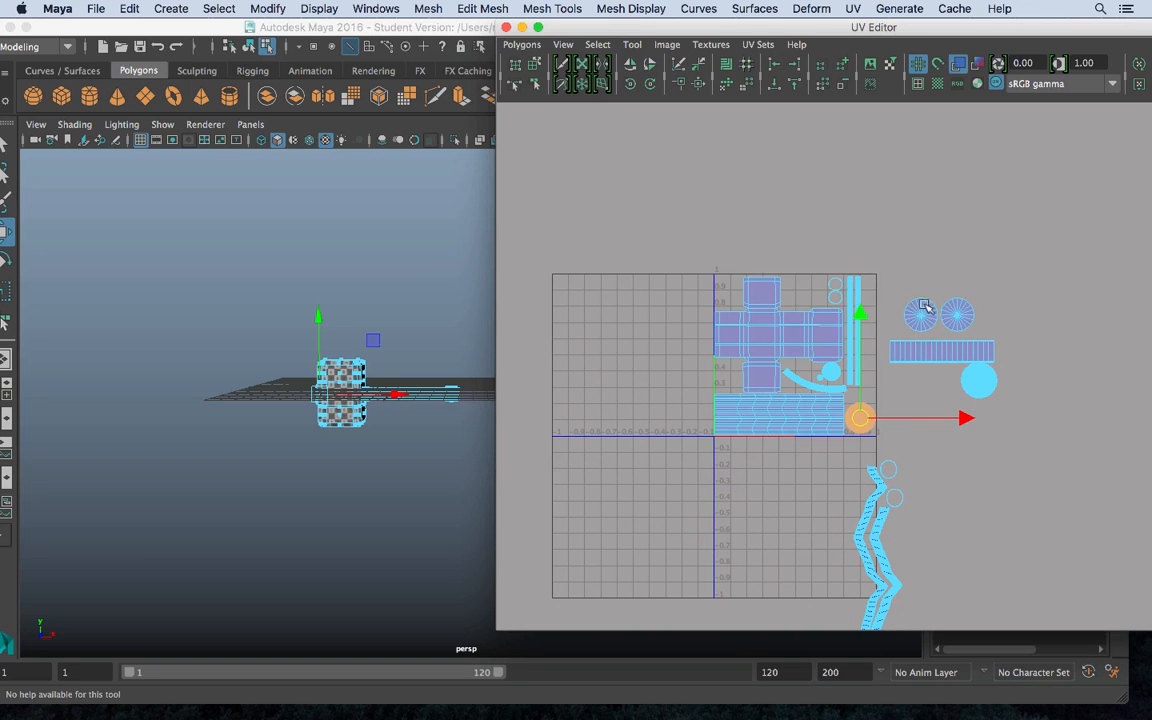
drag(1003, 362, 1003, 362)
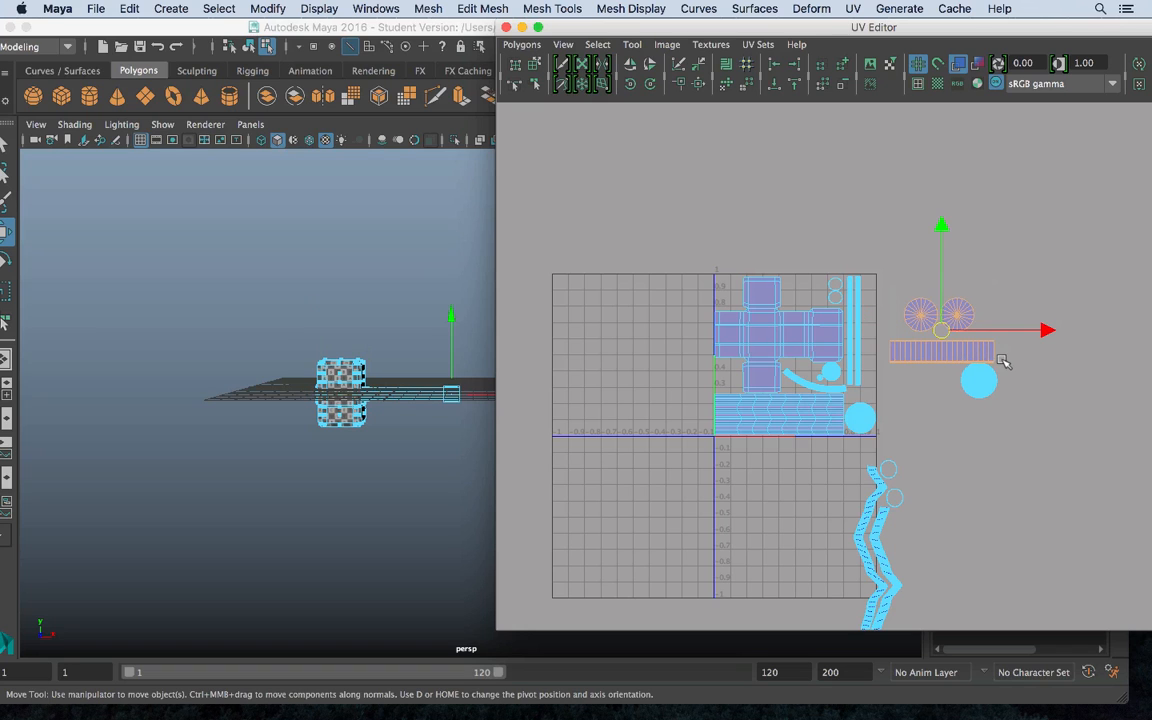
drag(941, 330, 776, 285)
scroll(792, 307, up, 3)
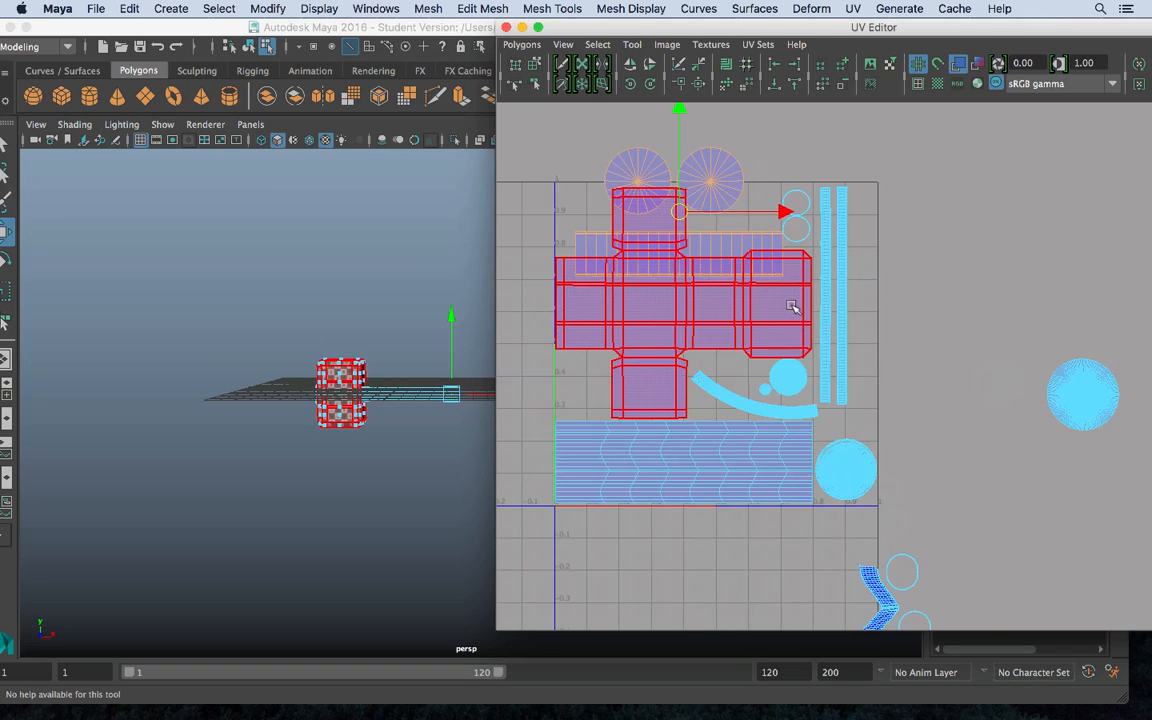
key(super+z)
Scale down the handle end piece's strip UV shell, turn it vertical and place it at the 0–1 space's edge beside the ring's strips
alt+middle_drag(674, 262, 693, 328)
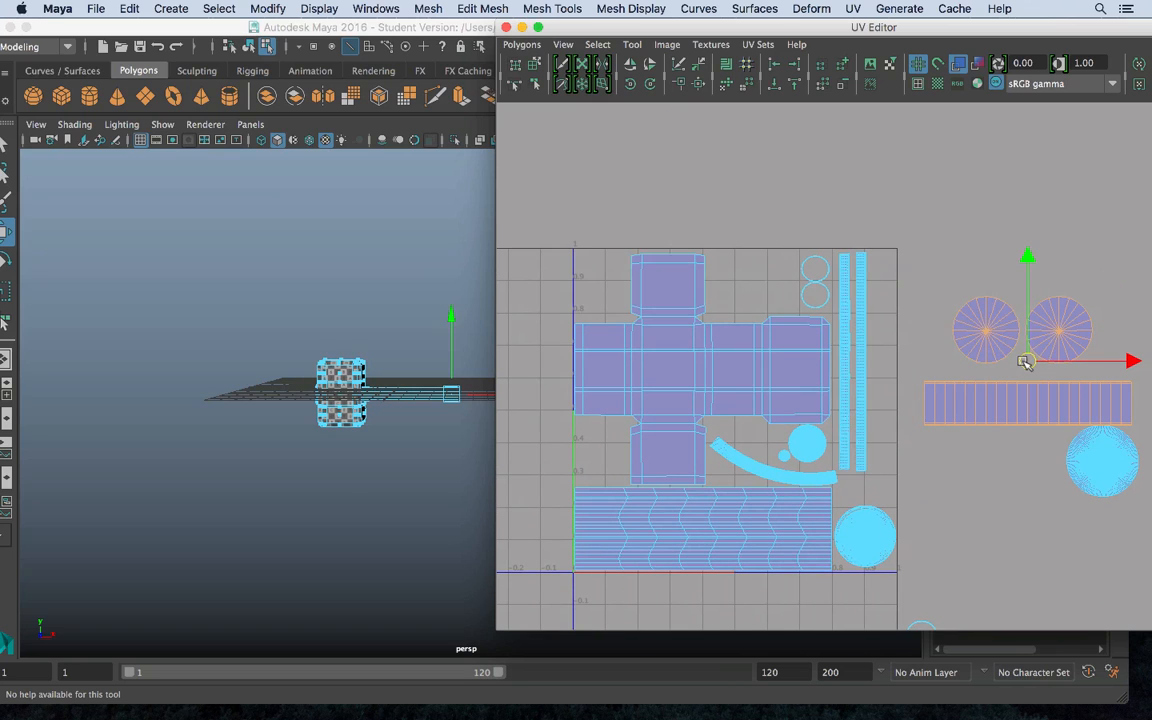
drag(1025, 362, 639, 213)
click(600, 208)
key(r)
key(w)
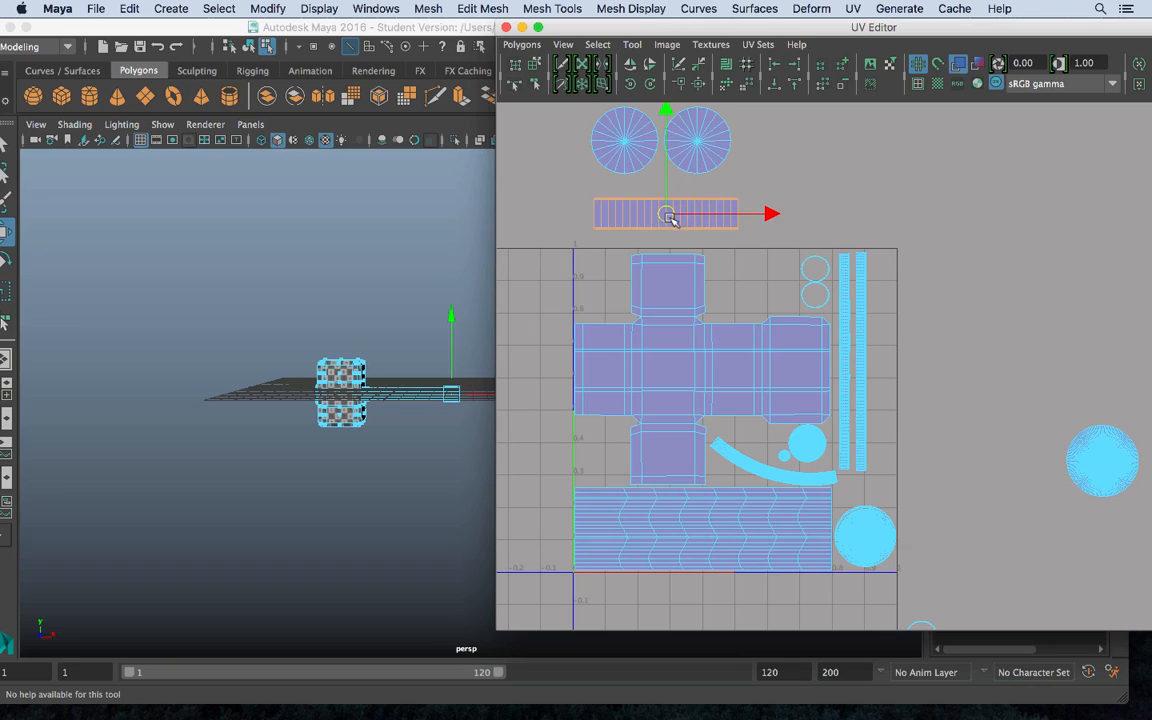
click(643, 64)
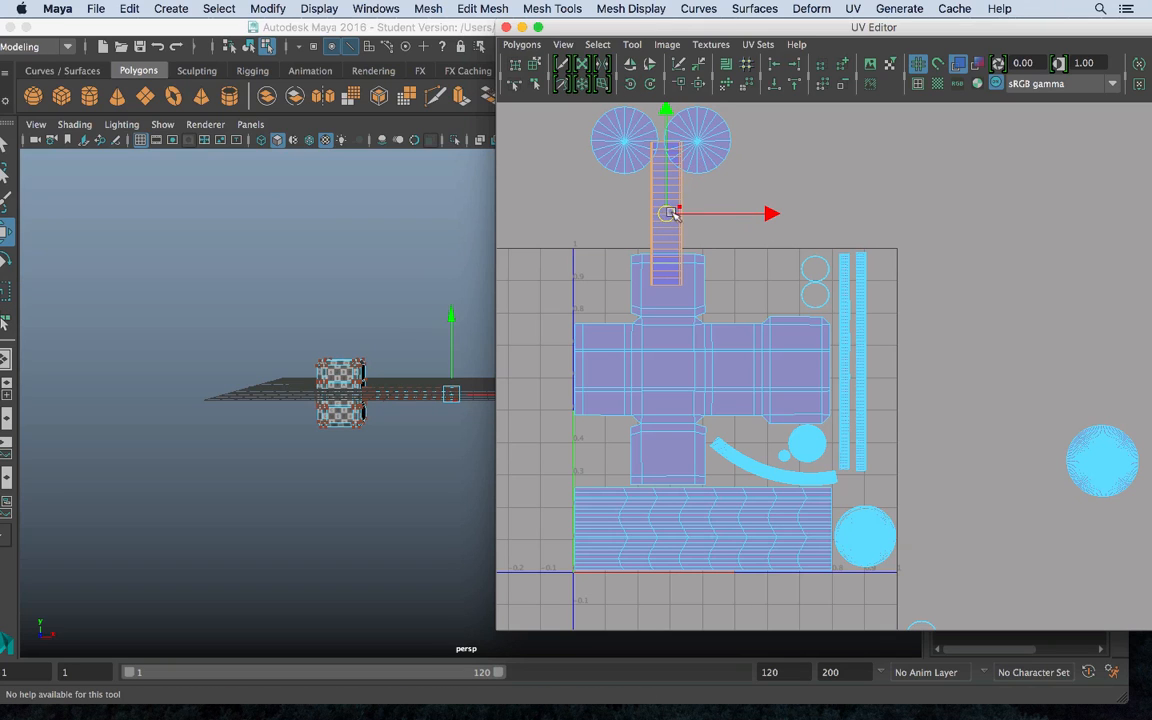
drag(672, 213, 866, 312)
Shift the ring's two long strips toward the head's shell and slide the end piece's strip inside the 0–1 border
right_drag(856, 296, 836, 233)
drag(836, 233, 864, 318)
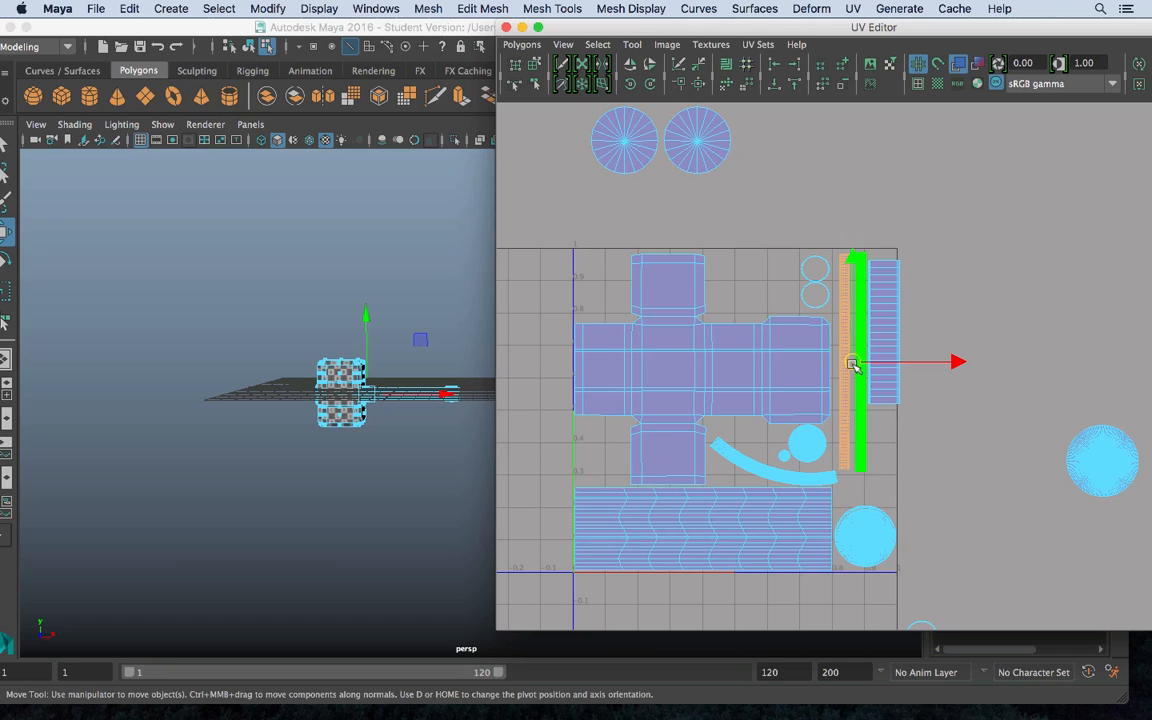
drag(853, 362, 848, 362)
click(884, 314)
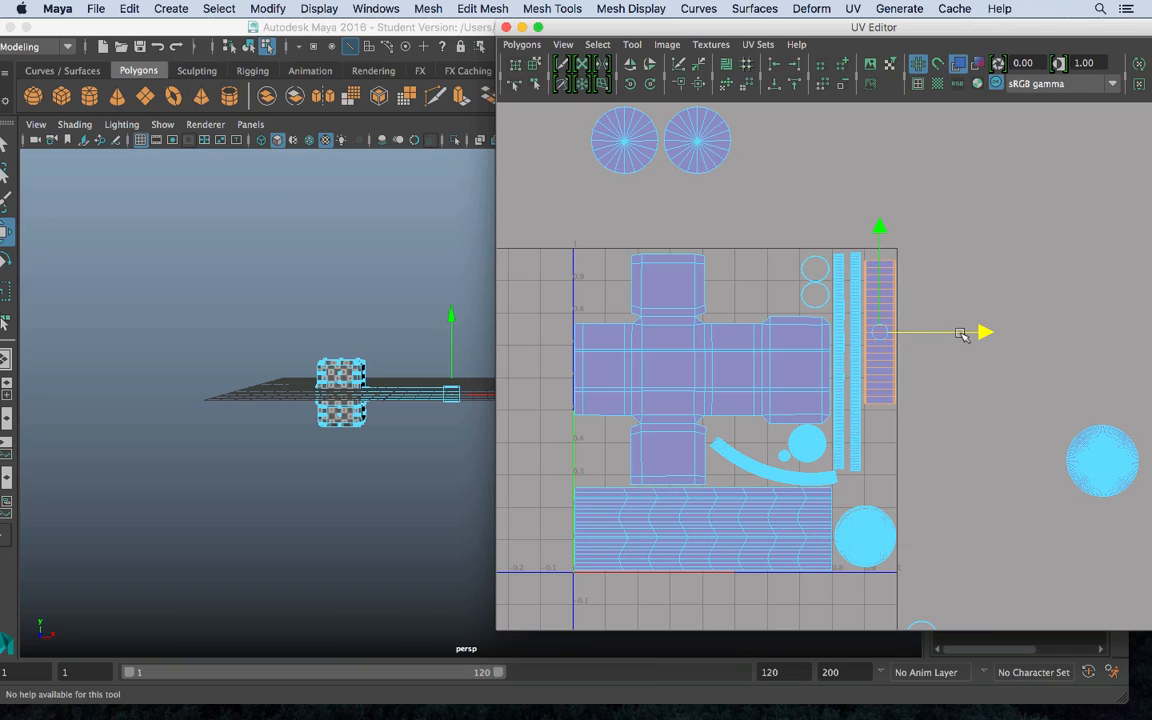
Scale down the end piece's two disc UV shells, stack them vertically and place them directly below its strip inside the 0–1 space
drag(512, 105, 755, 192)
key(r)
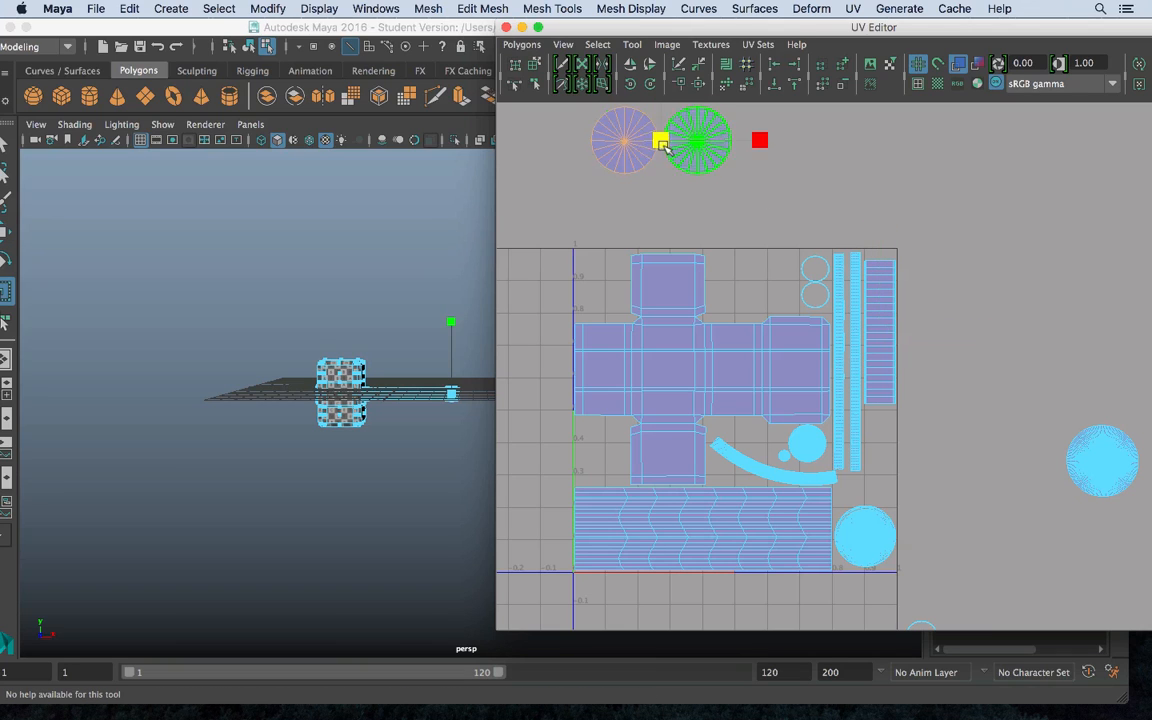
drag(662, 141, 993, 443)
key(w)
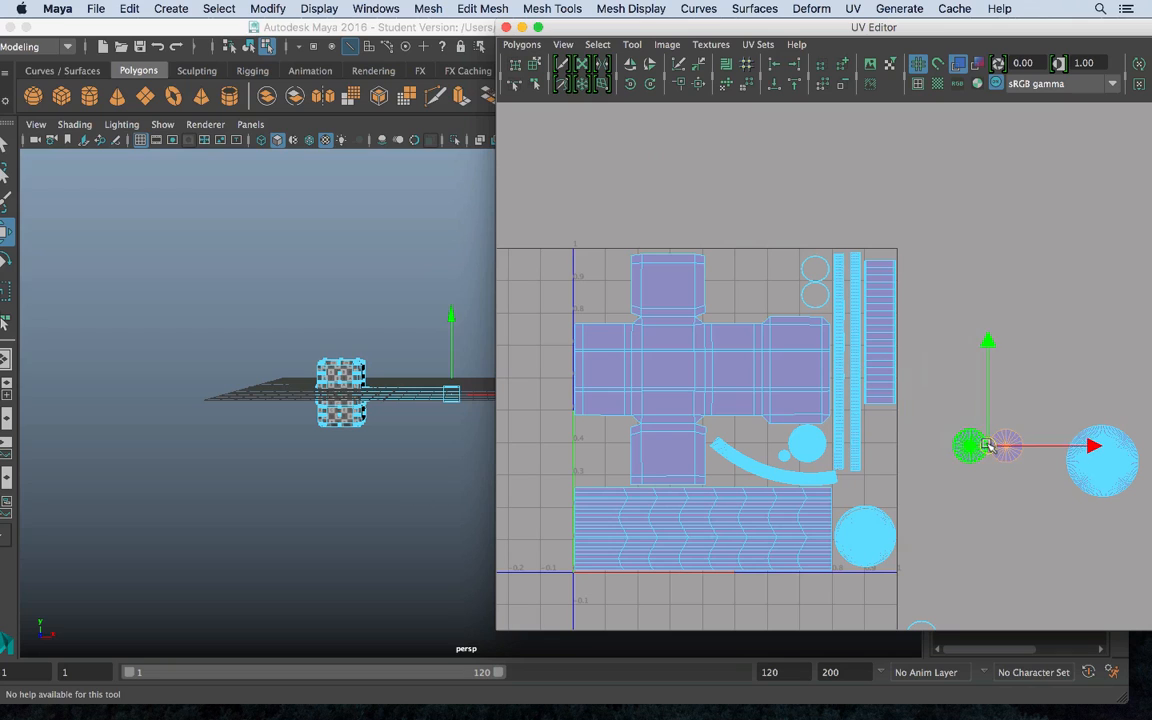
click(629, 86)
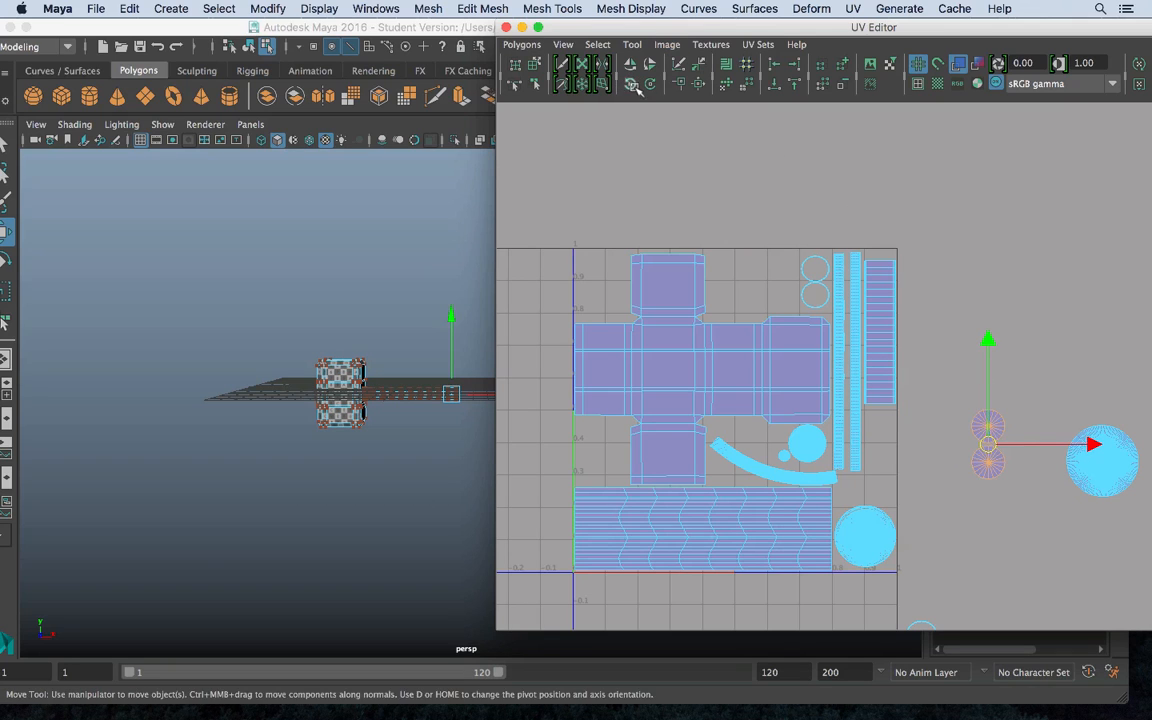
drag(988, 443, 880, 442)
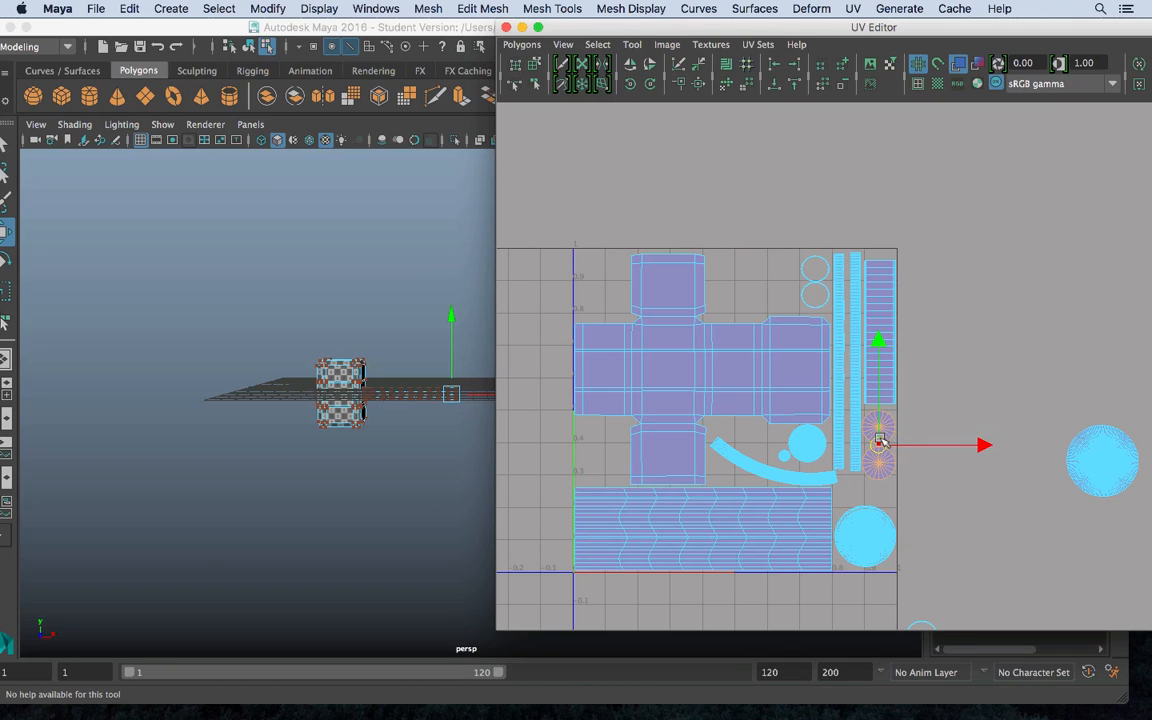
click(957, 485)
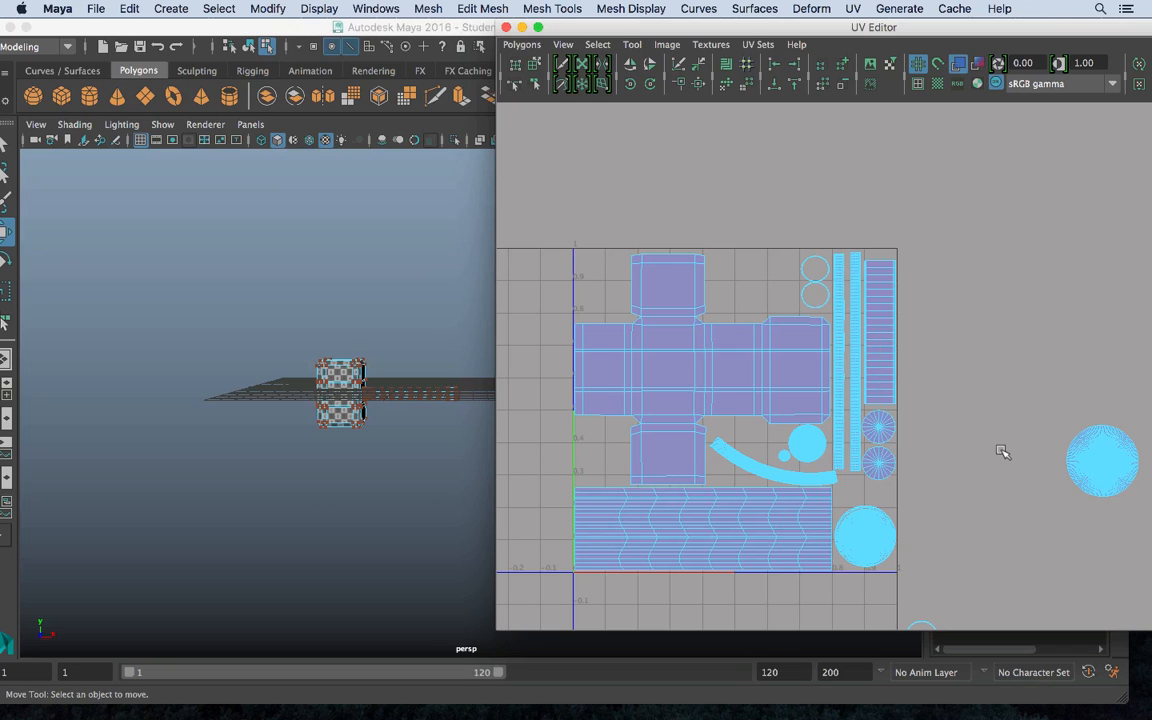
Scale down the dense disc UV shell lying outside the 0–1 space and place it in the space's empty upper-left corner
scroll(1098, 451, down, 2)
click(1069, 425)
right_drag(1079, 440, 993, 421)
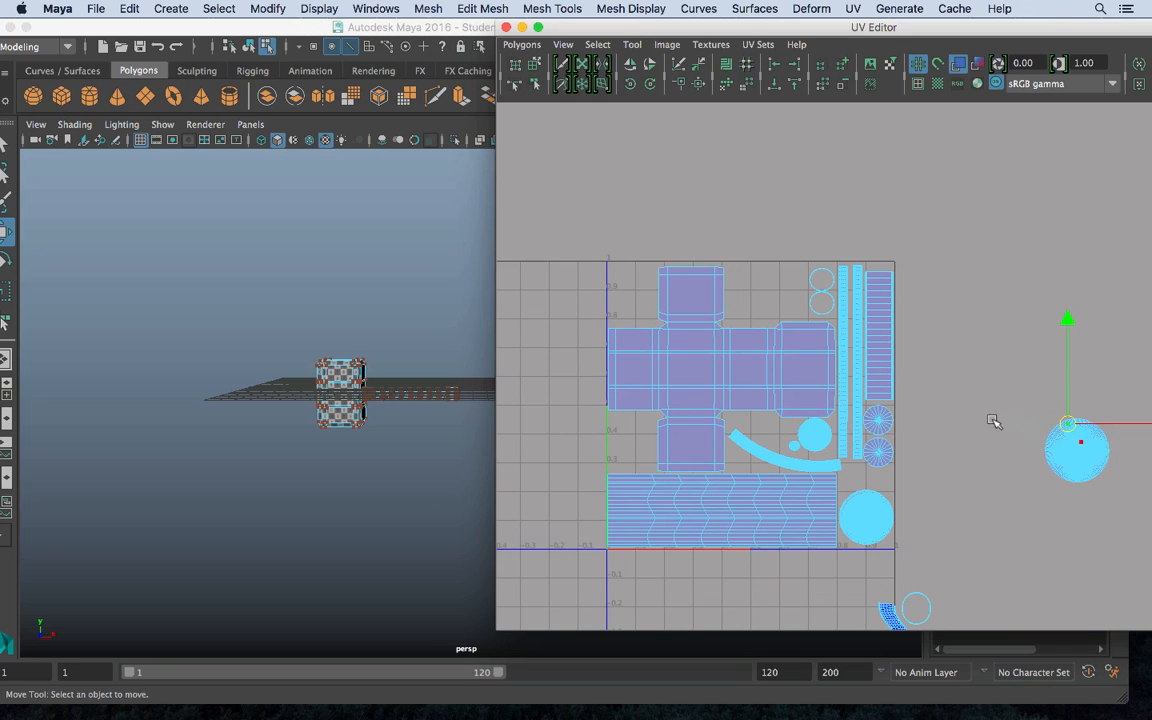
click(1073, 469)
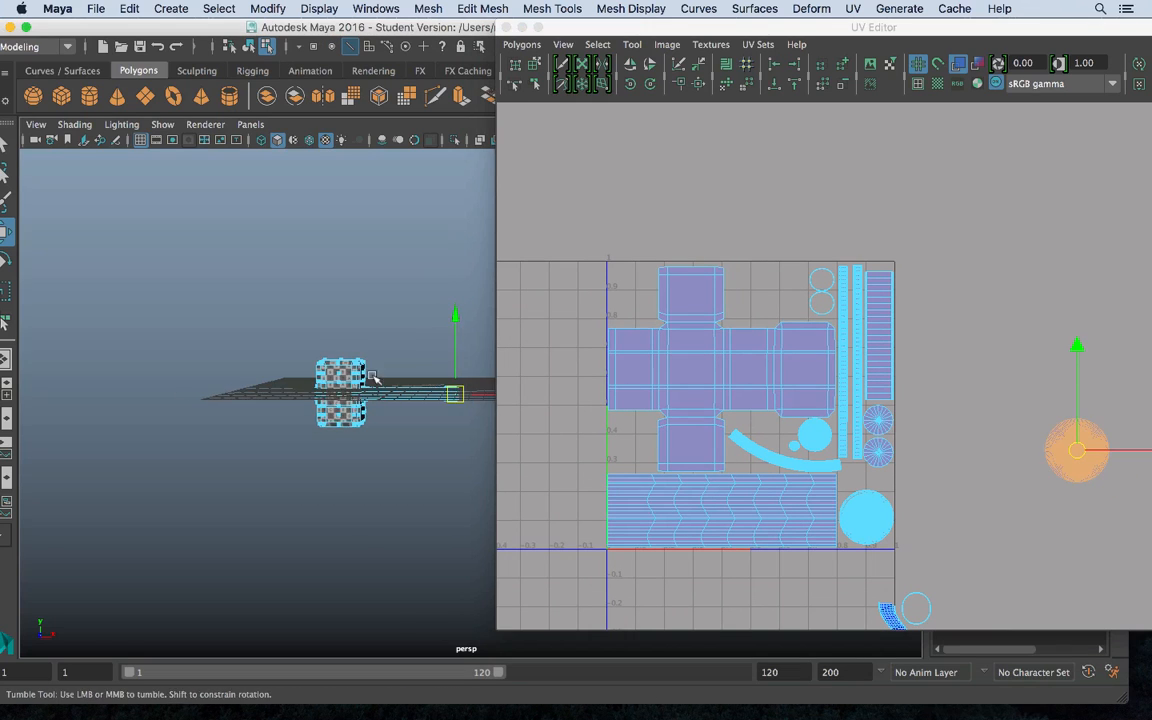
alt+drag(373, 380, 320, 370)
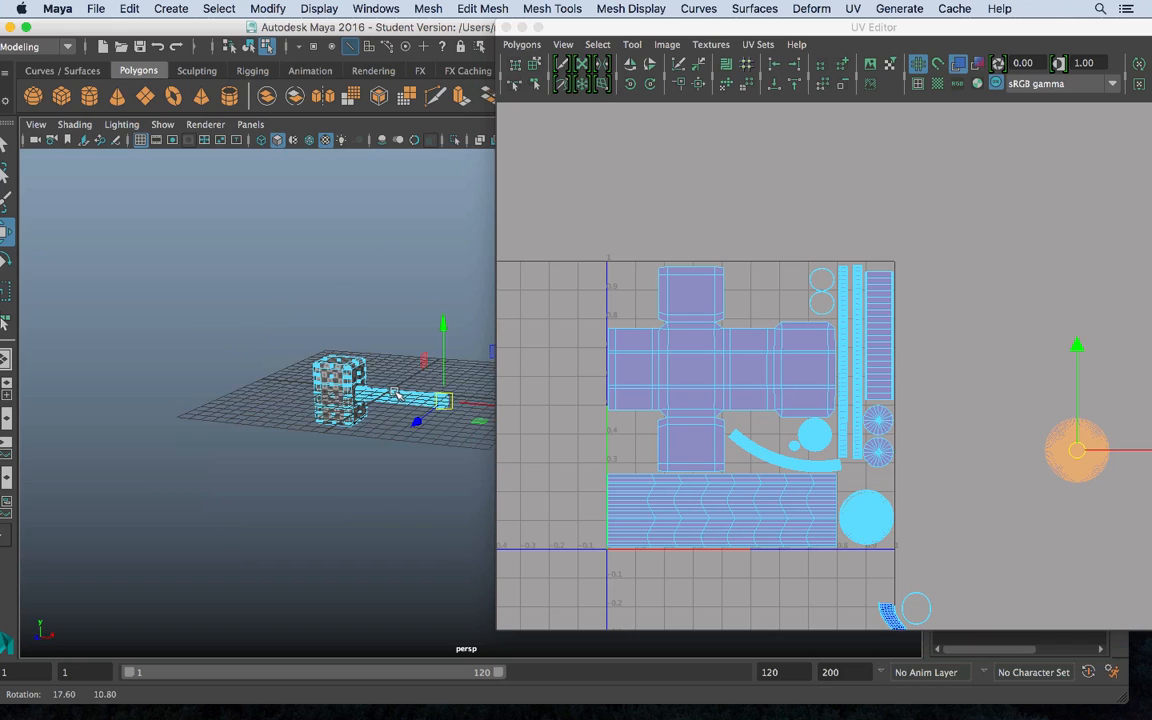
drag(1082, 447, 626, 295)
key(r)
key(w)
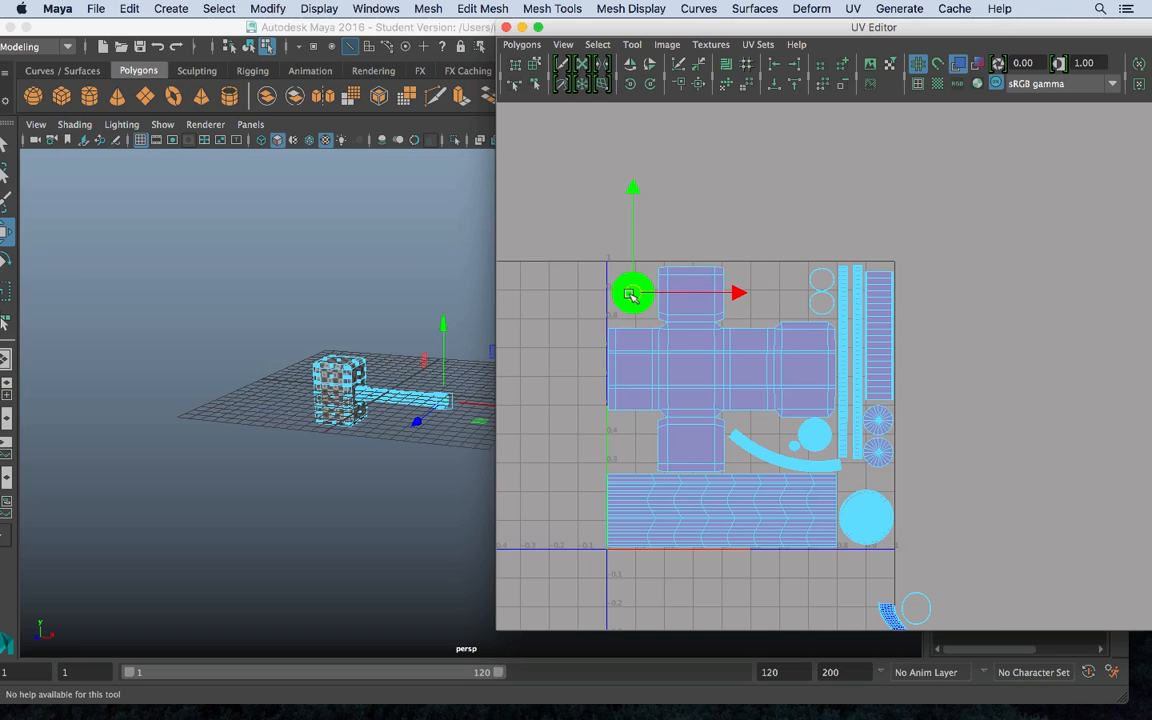
Select the two zigzag band UV shells with their two ring shells and move them from below to beside the 0–1 space
alt+middle_drag(958, 512, 930, 358)
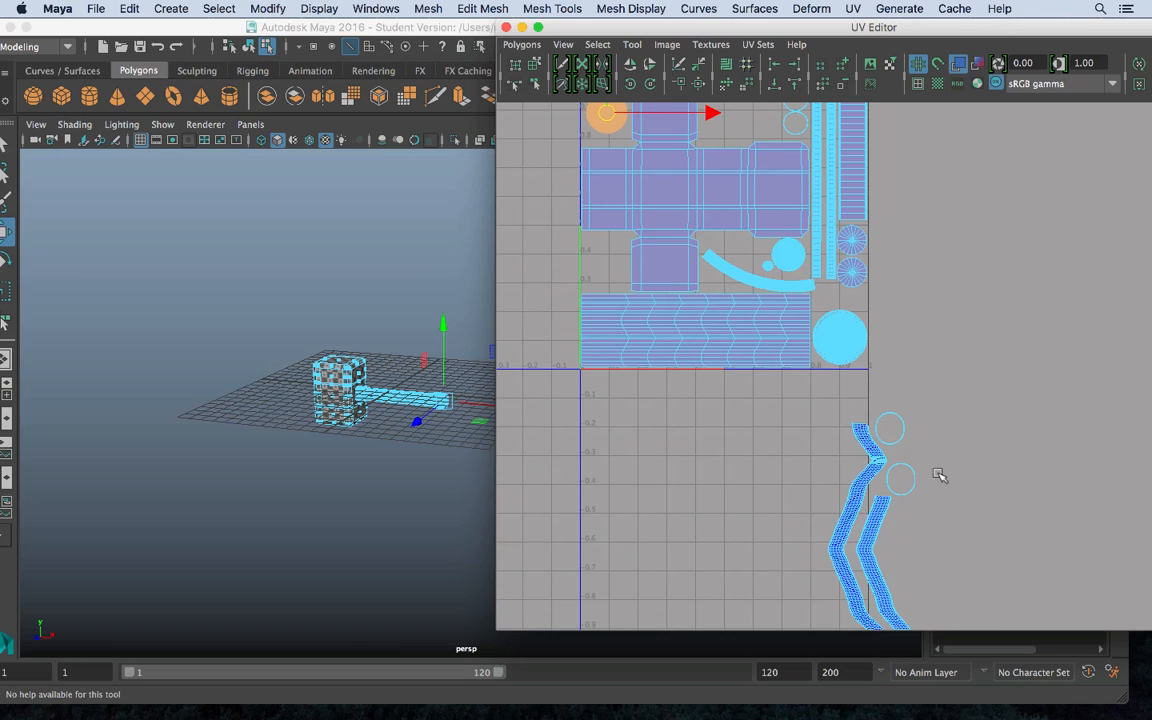
alt+middle_drag(951, 463, 977, 492)
alt+right_drag(977, 492, 933, 470)
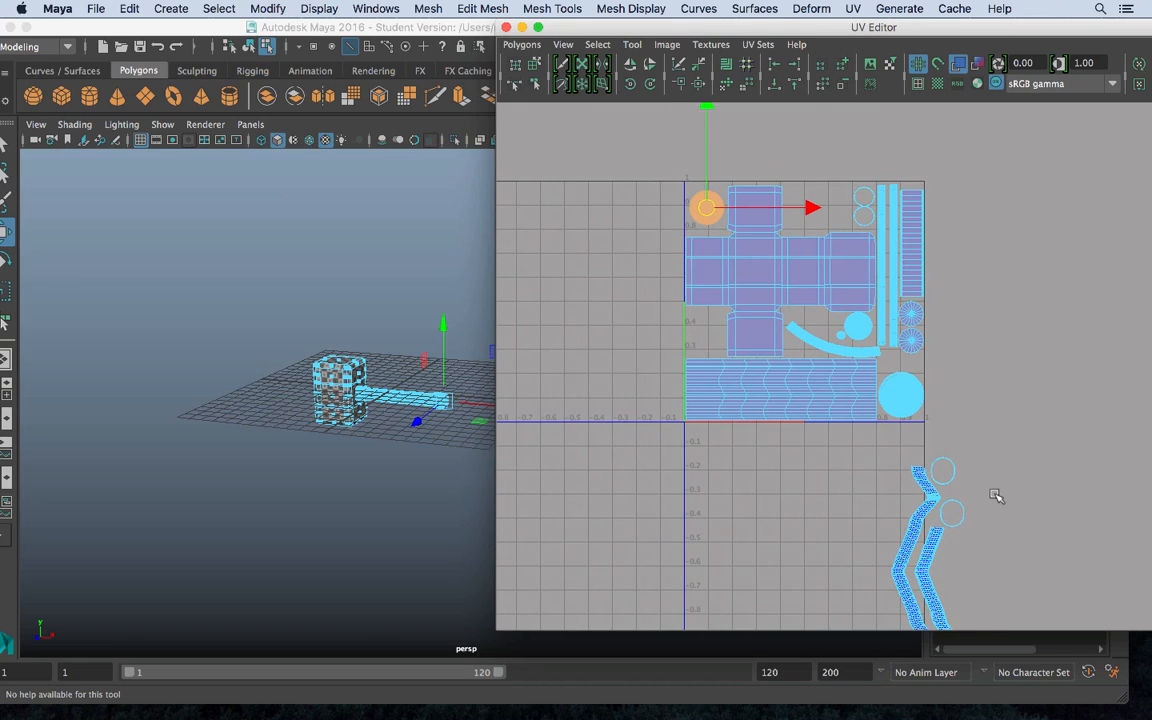
alt+middle_drag(996, 496, 1007, 390)
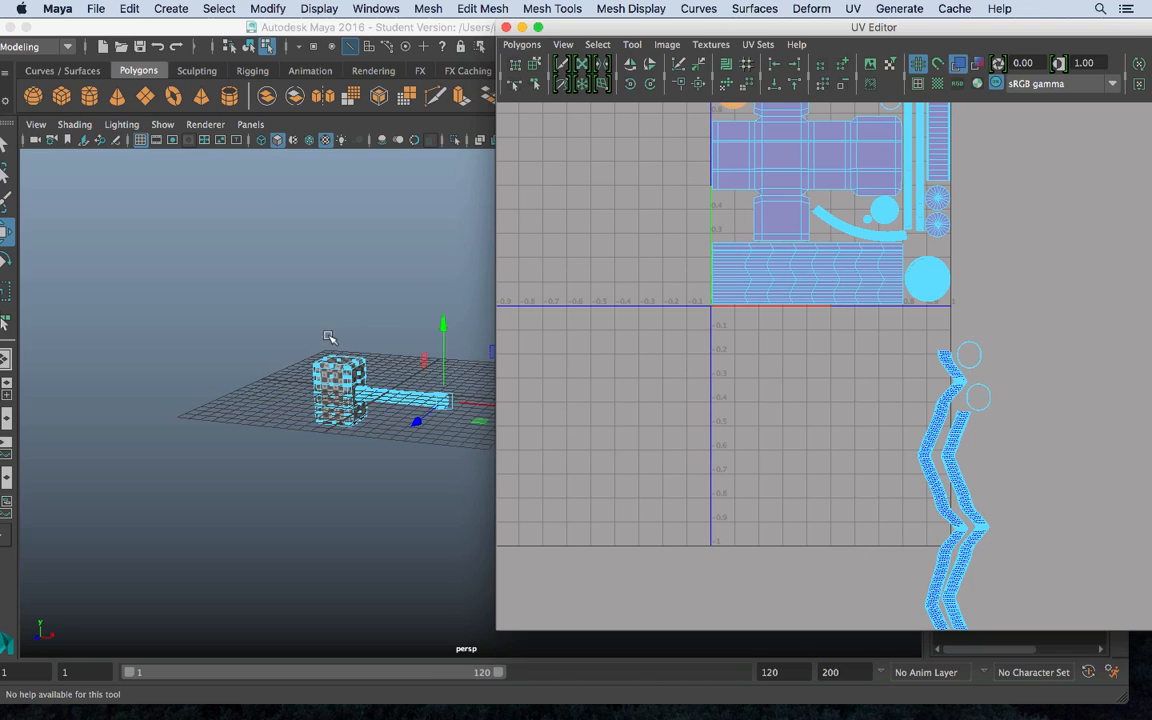
alt+drag(450, 442, 465, 435)
scroll(923, 368, down, 3)
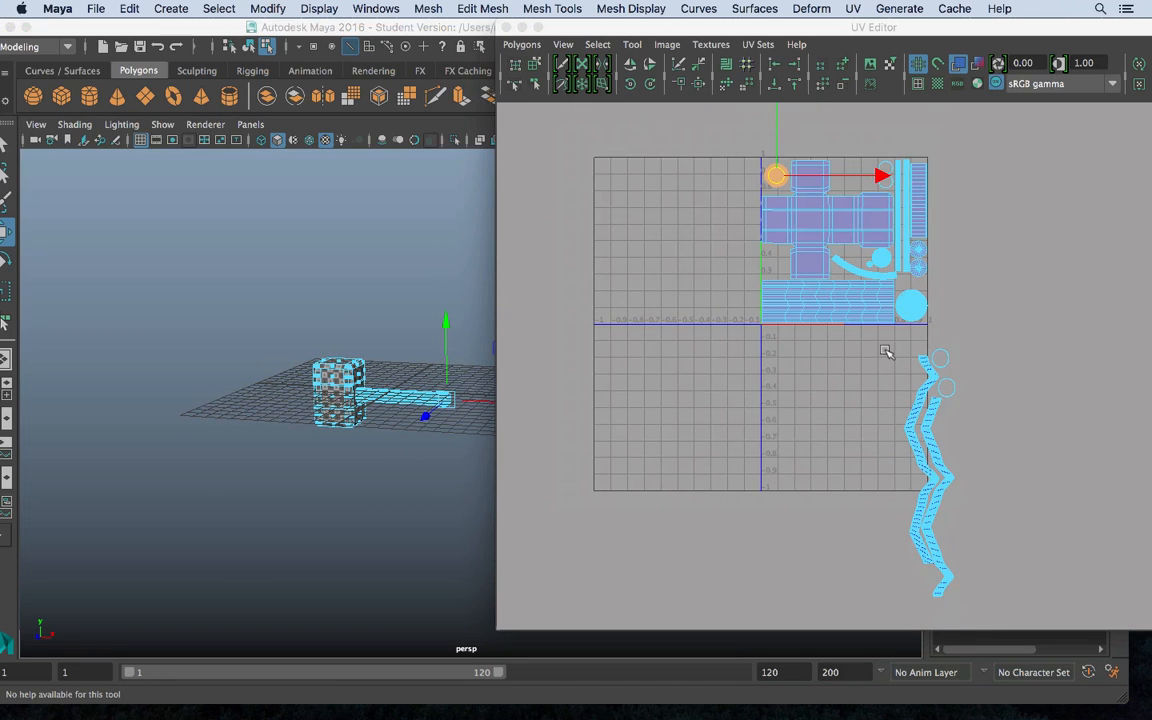
drag(886, 352, 1044, 600)
right_drag(924, 410, 880, 340)
drag(879, 338, 1036, 591)
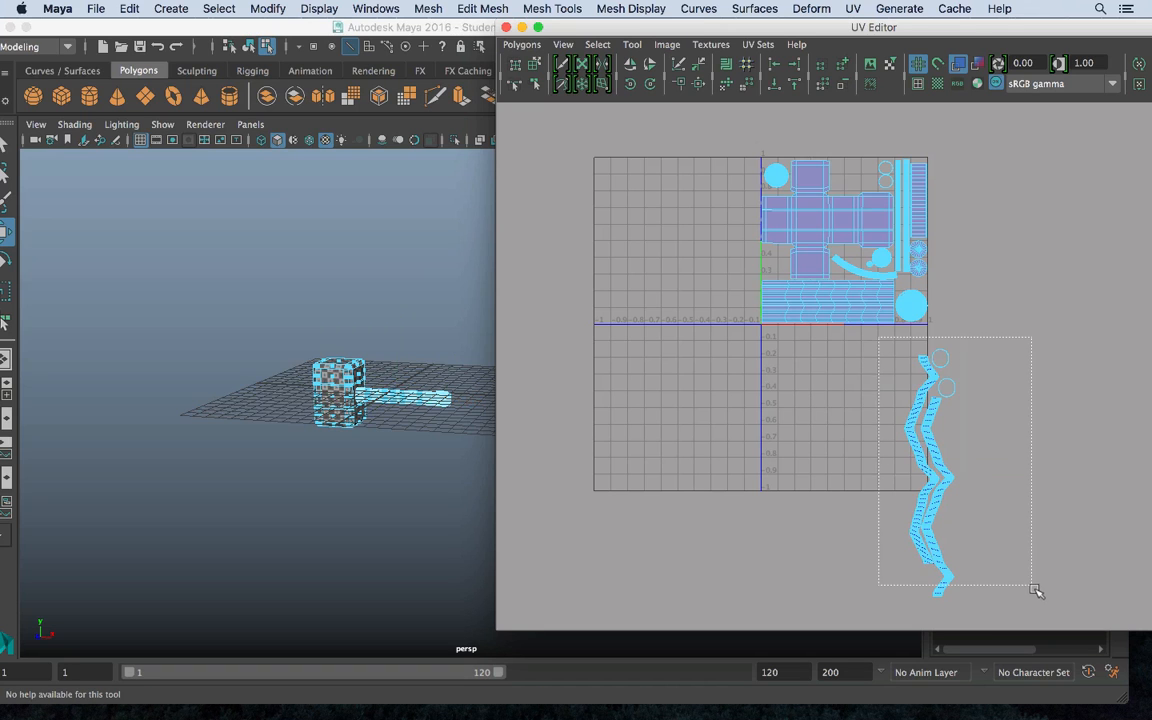
alt+middle_drag(494, 404, 493, 419)
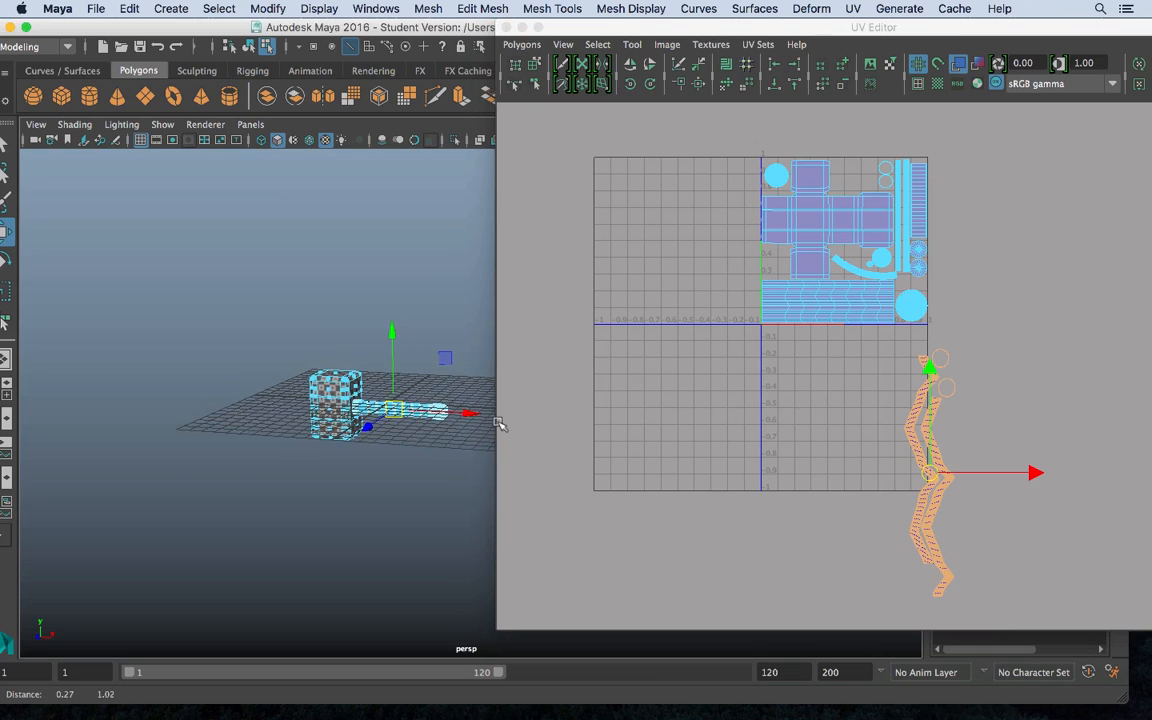
alt+right_drag(494, 420, 733, 527)
alt+middle_drag(246, 373, 320, 384)
drag(948, 476, 1004, 214)
alt+middle_drag(870, 259, 803, 440)
alt+right_drag(803, 440, 1000, 530)
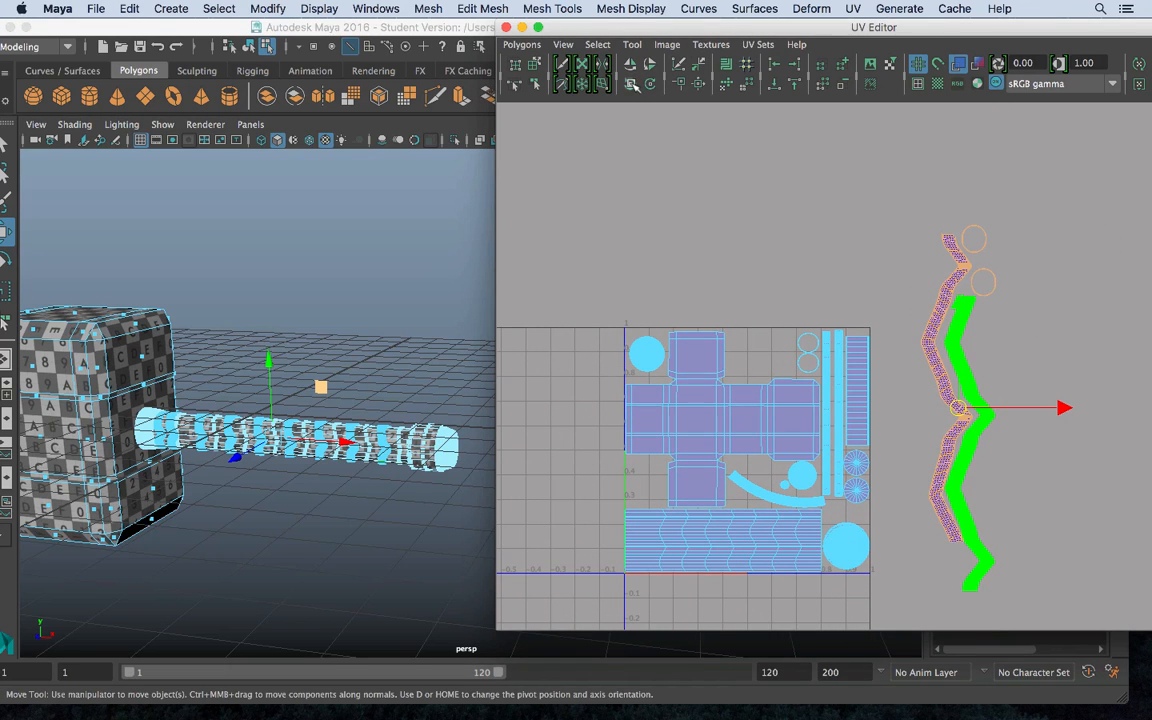
Turn the zigzag and ring UV shells horizontal, scale them down and move them into the gap above the head shell's long arm
click(631, 84)
key(5)
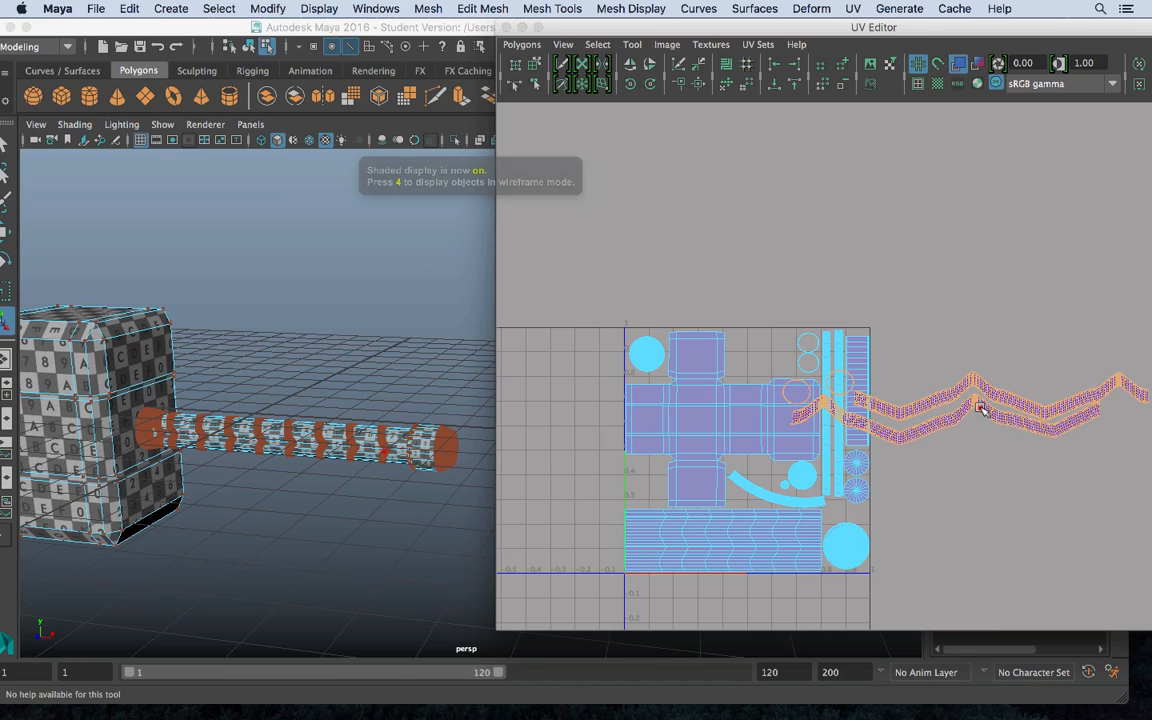
key(r)
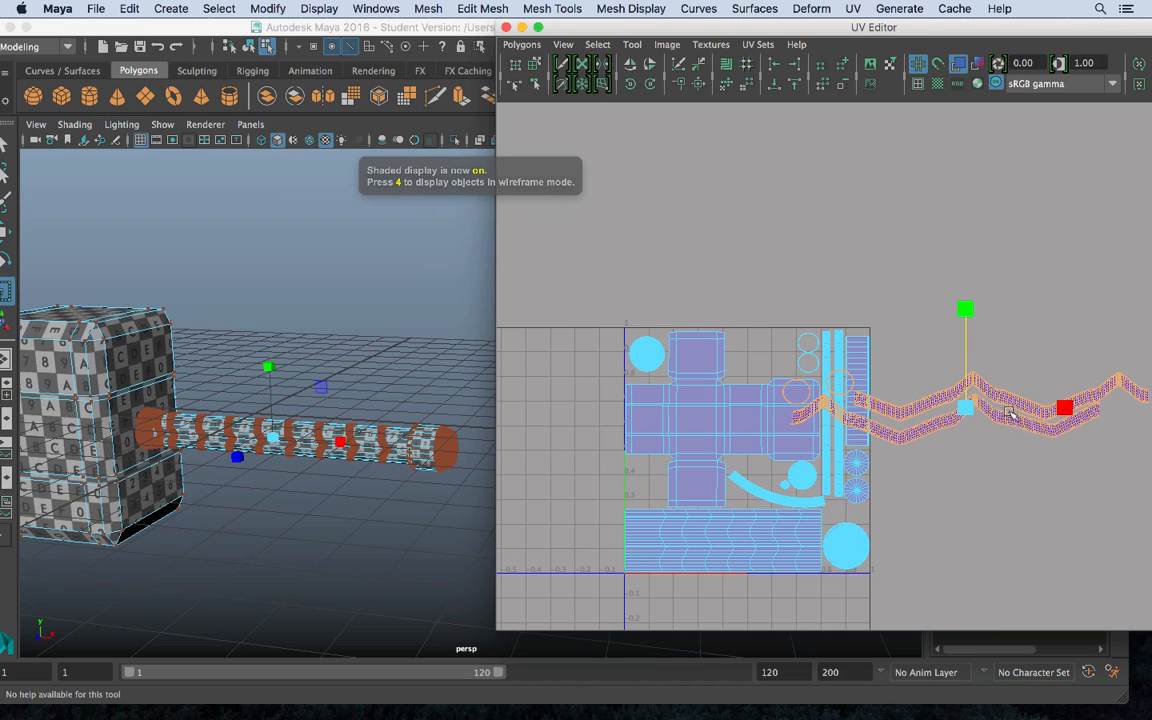
middle_drag(1013, 415, 1008, 412)
drag(966, 406, 941, 408)
key(w)
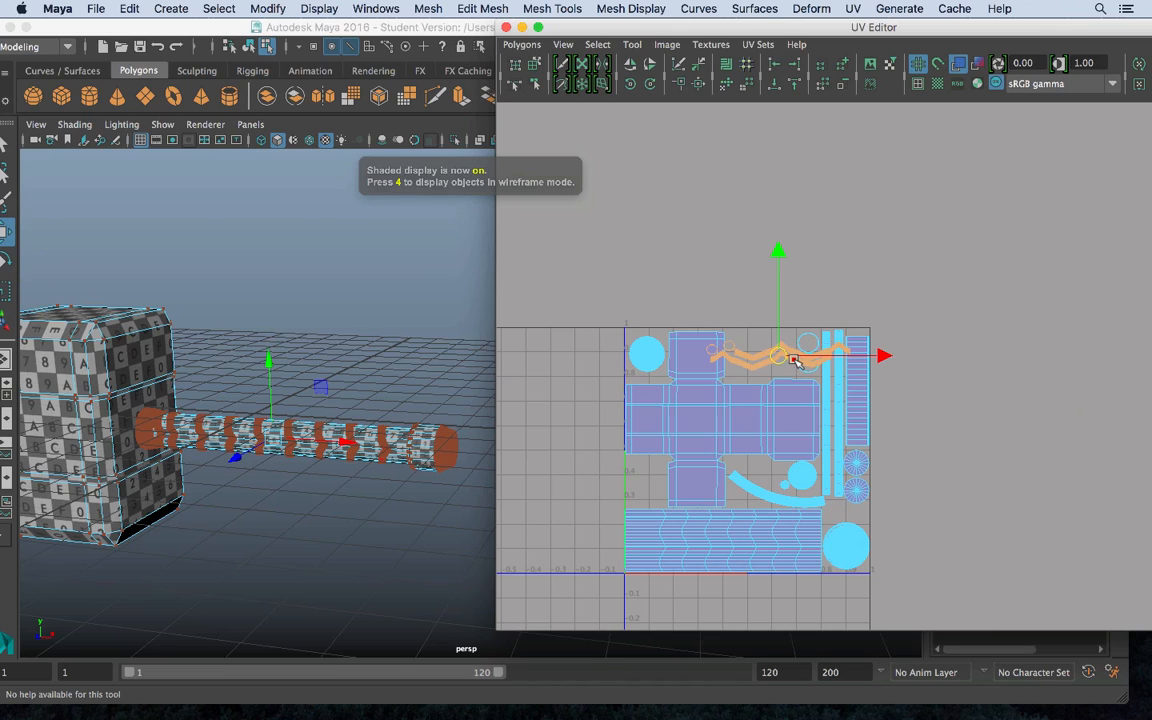
Move the zigzag and ring UV shells straight up, clear of the 0–1 space
key(e)
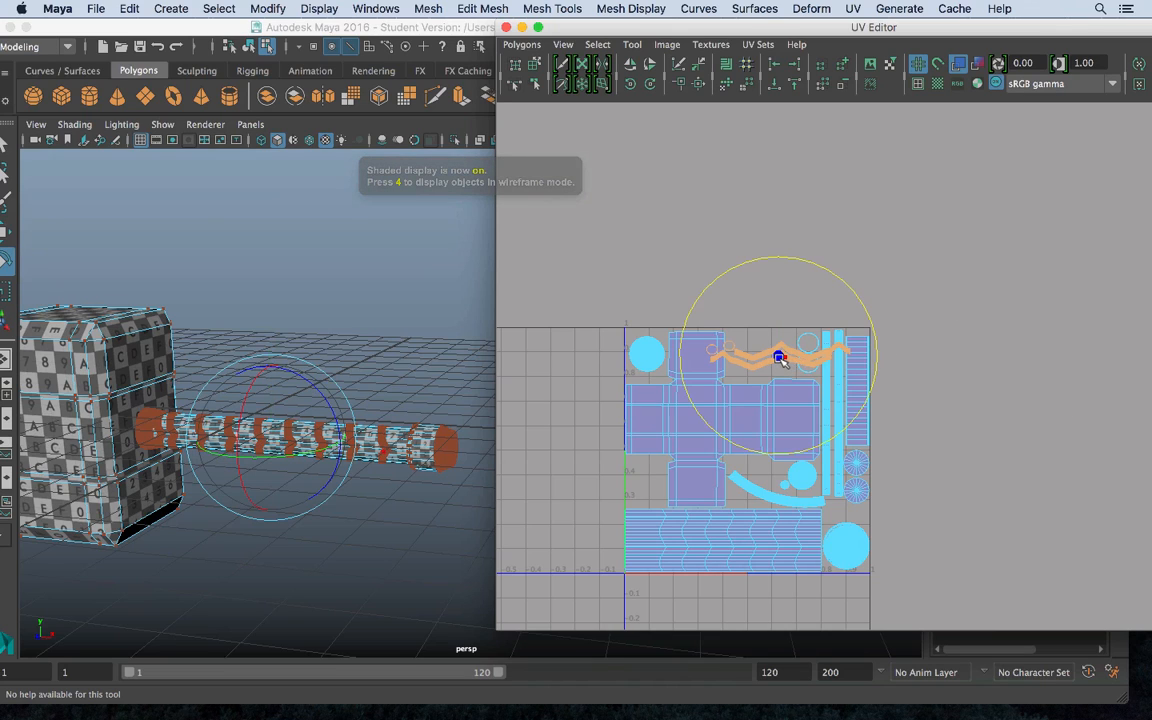
key(r)
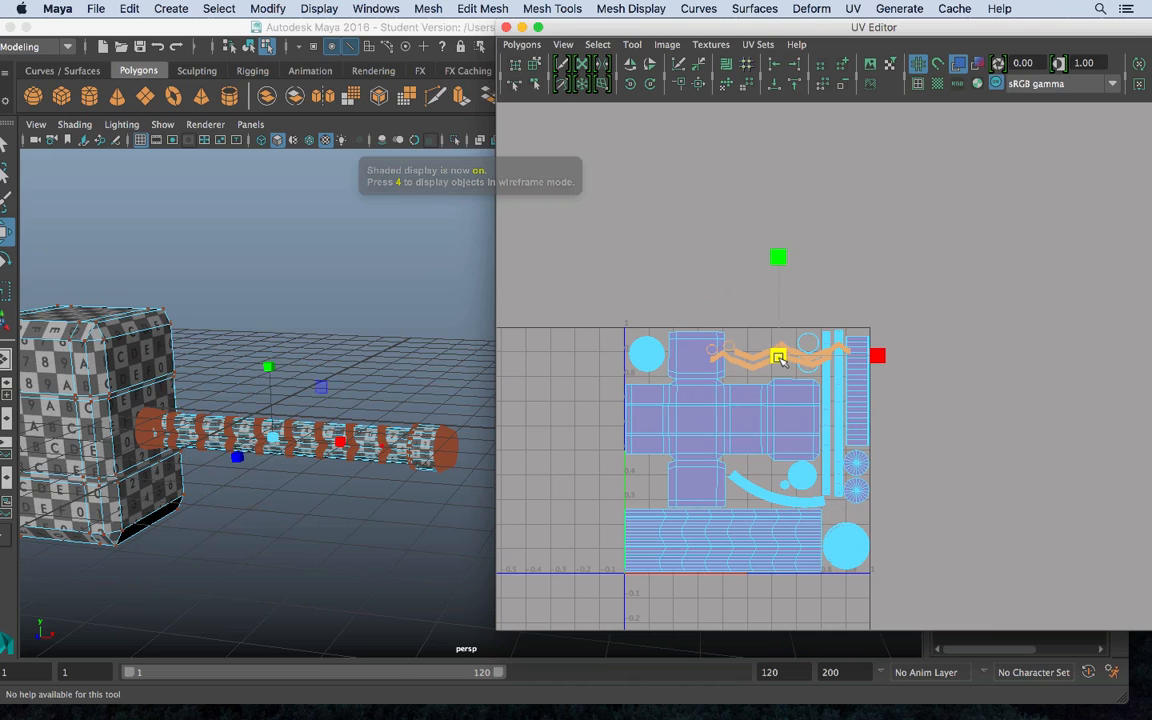
key(e)
drag(771, 352, 764, 356)
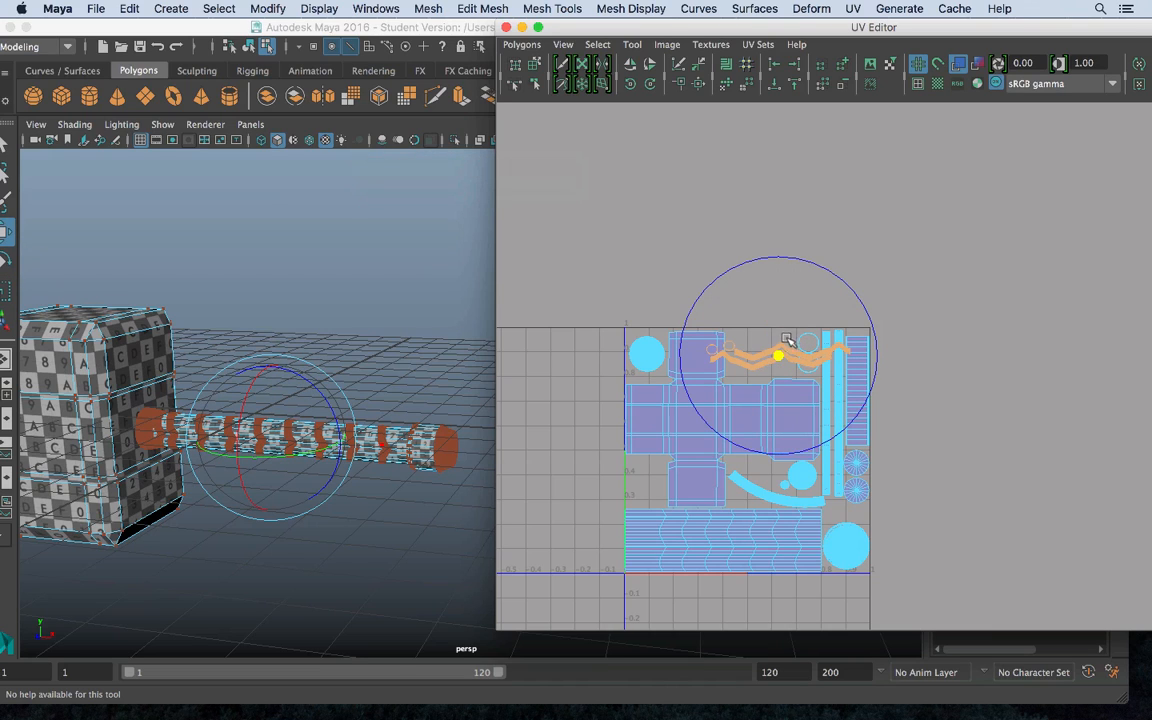
key(w)
drag(780, 308, 776, 256)
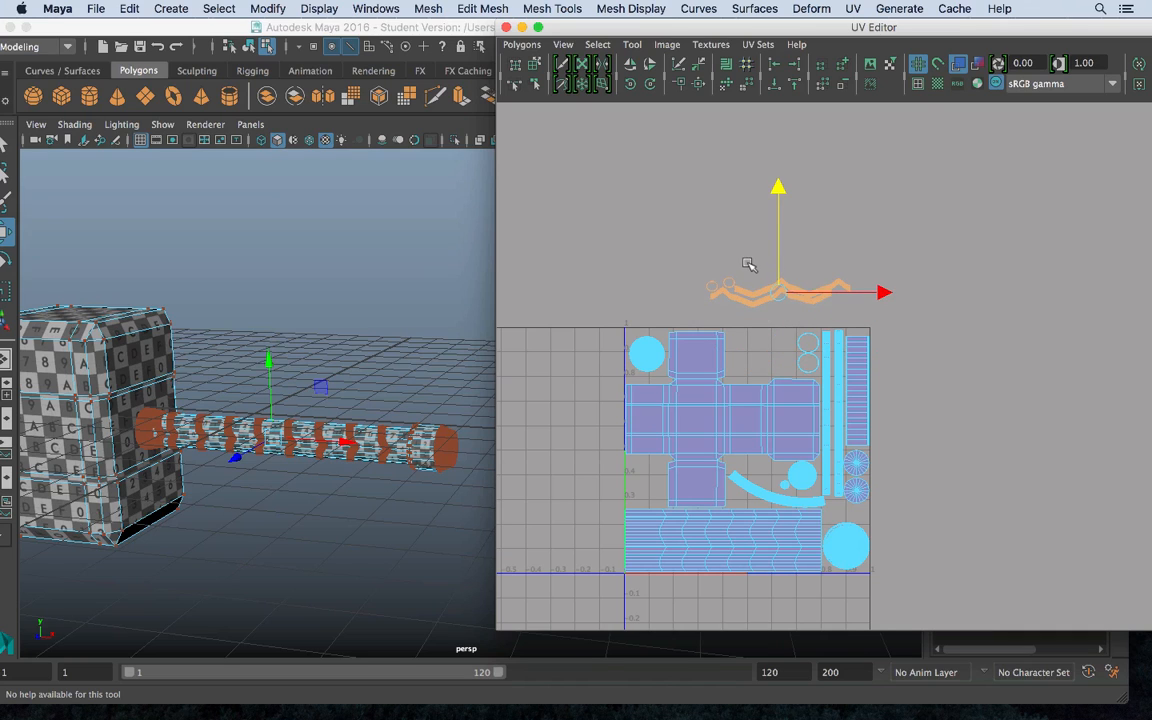
Select only the two zigzag UV shells, scale them down and fit them between the head's upper flap and the ring's long strips
click(748, 268)
right_drag(758, 284, 708, 269)
drag(750, 263, 801, 307)
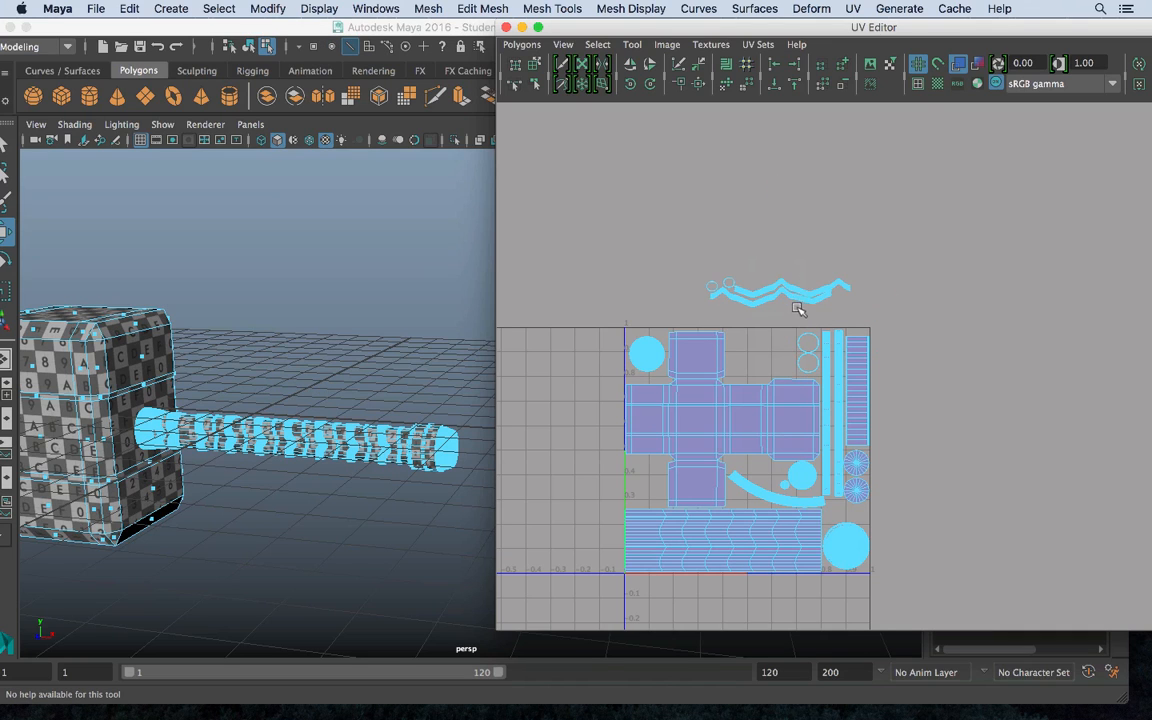
key(r)
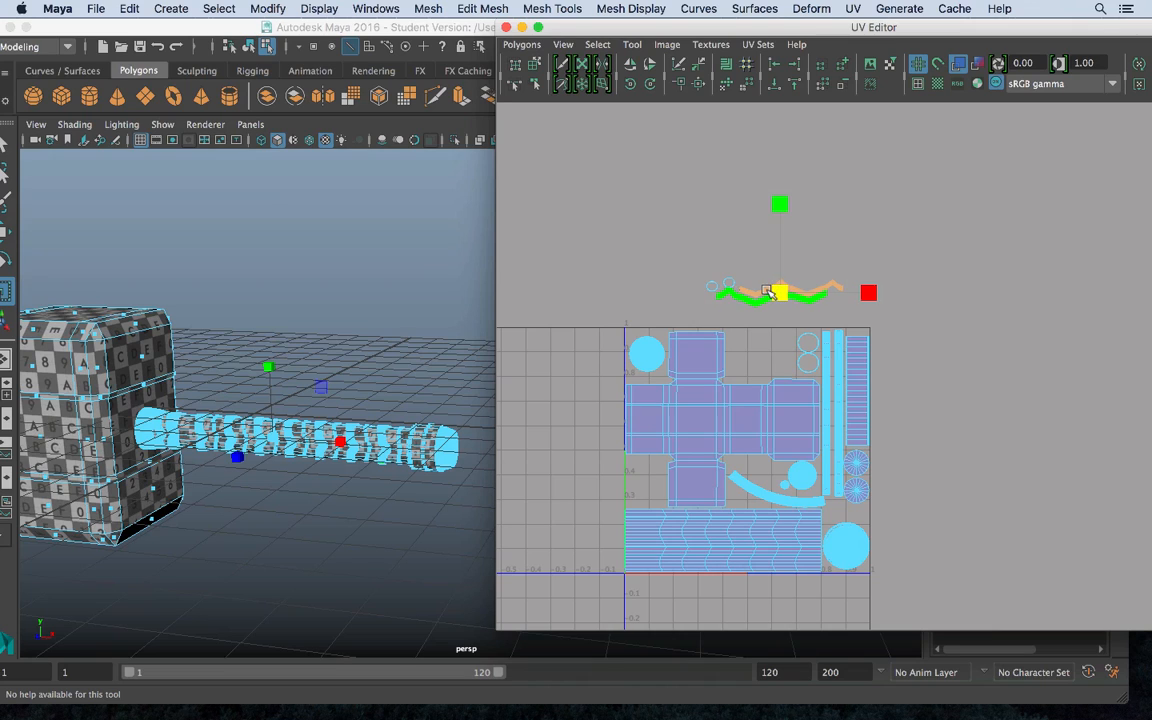
key(w)
drag(765, 292, 780, 353)
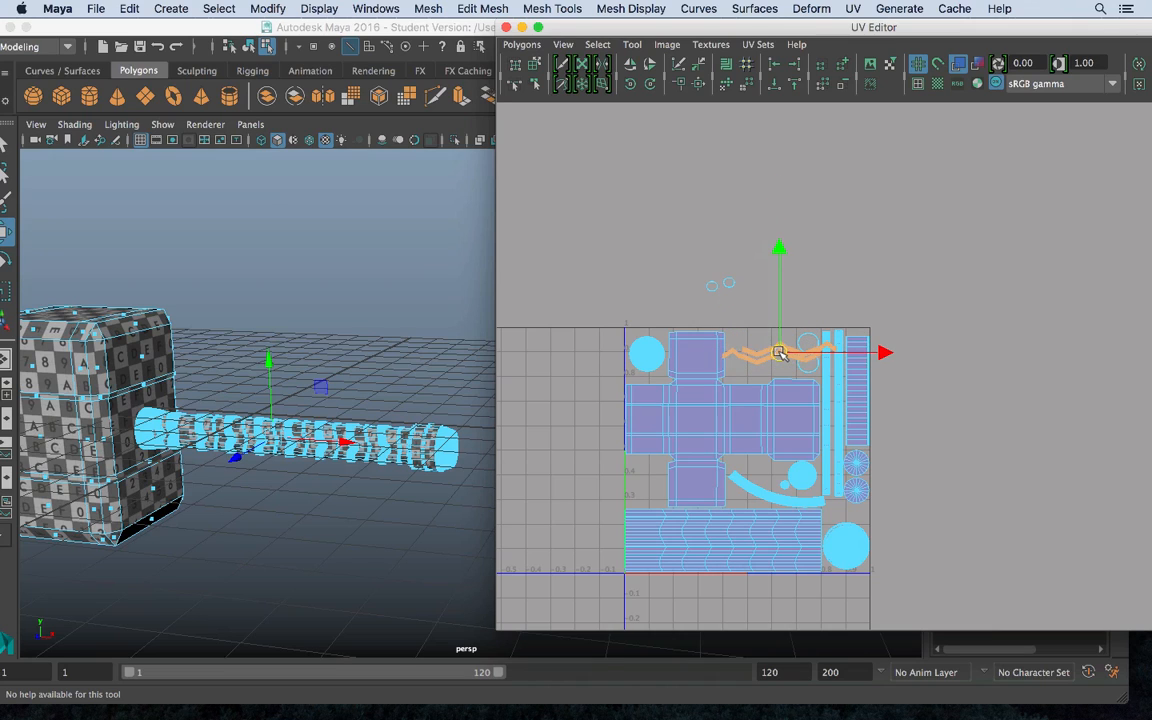
key(r)
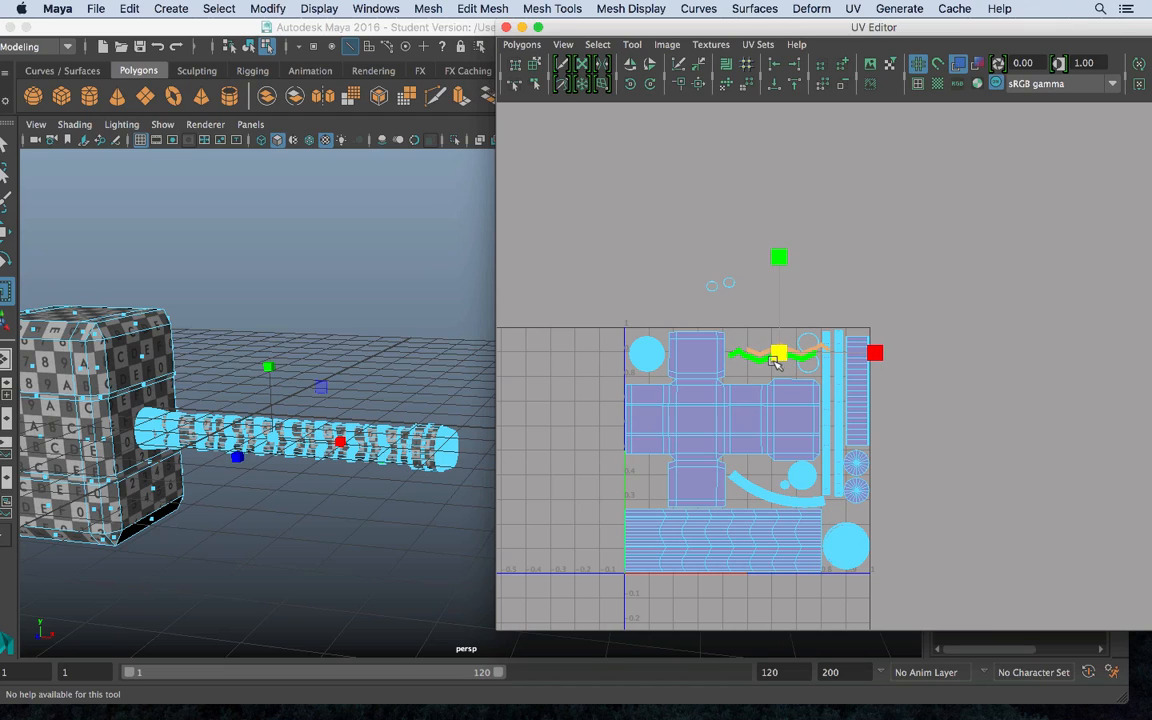
key(w)
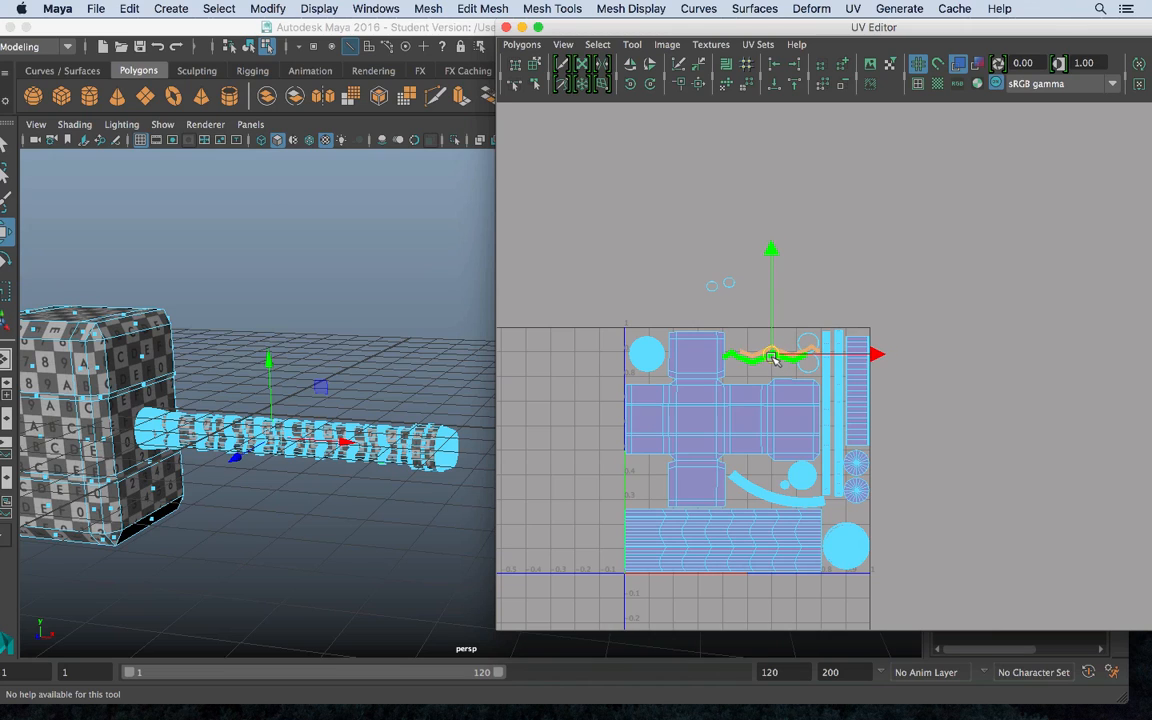
key(r)
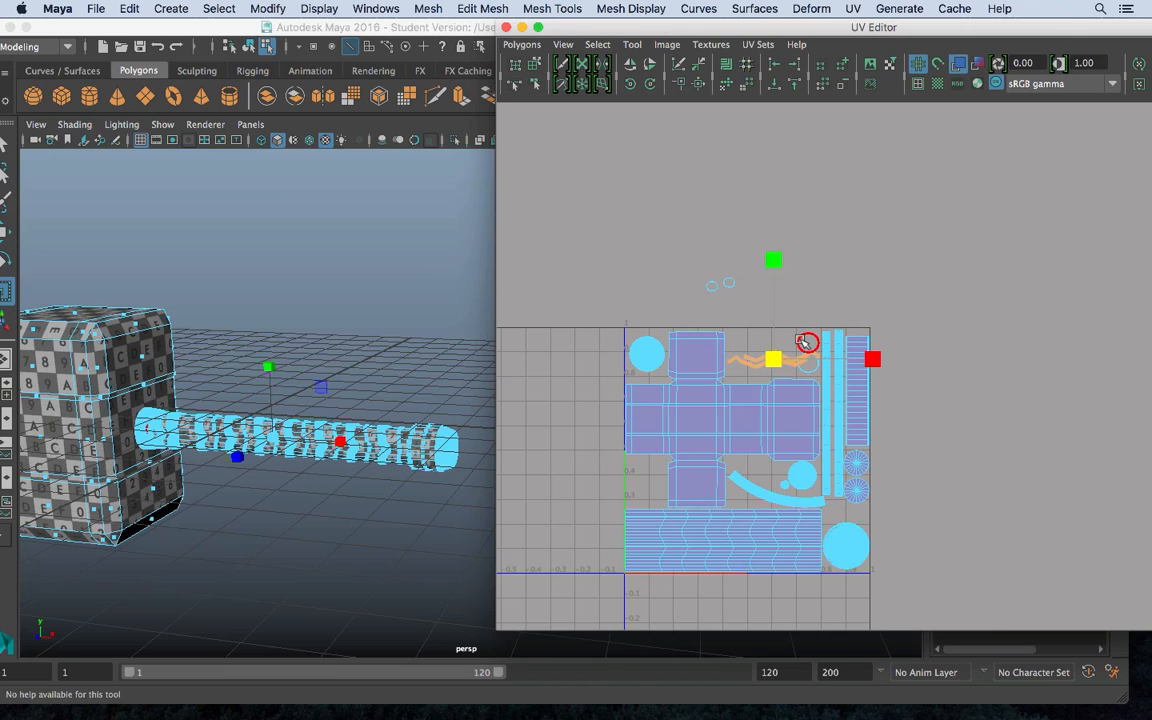
Move the two larger circle UV shells into the gap between the head's lower flap and the 0–1 space's left border
click(808, 352)
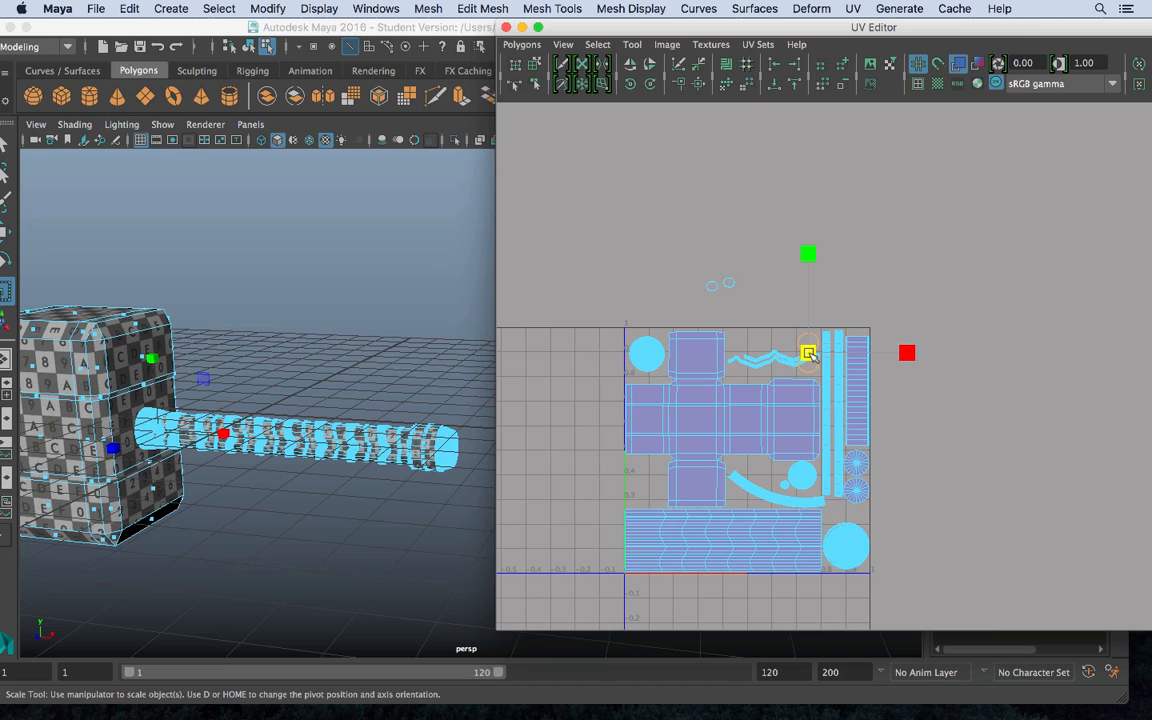
key(w)
drag(806, 352, 636, 483)
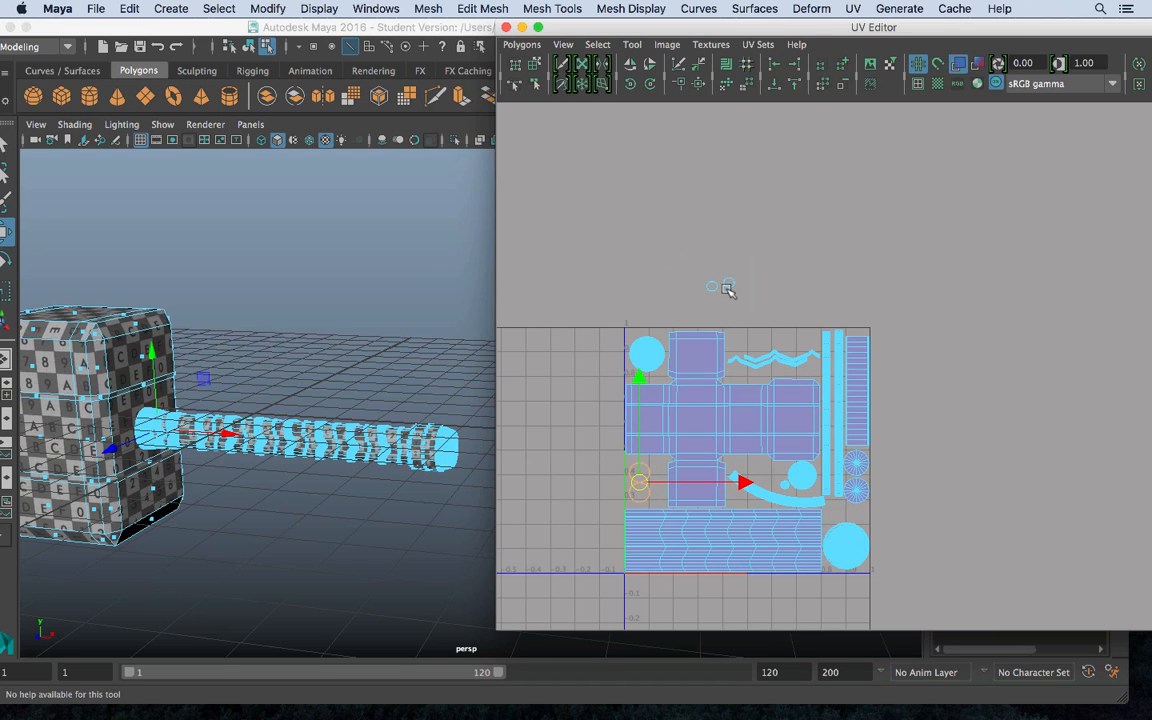
Place the two small ring UV shells above the zigzags and lay the two larger circle shells side by side next to them
drag(698, 258, 748, 341)
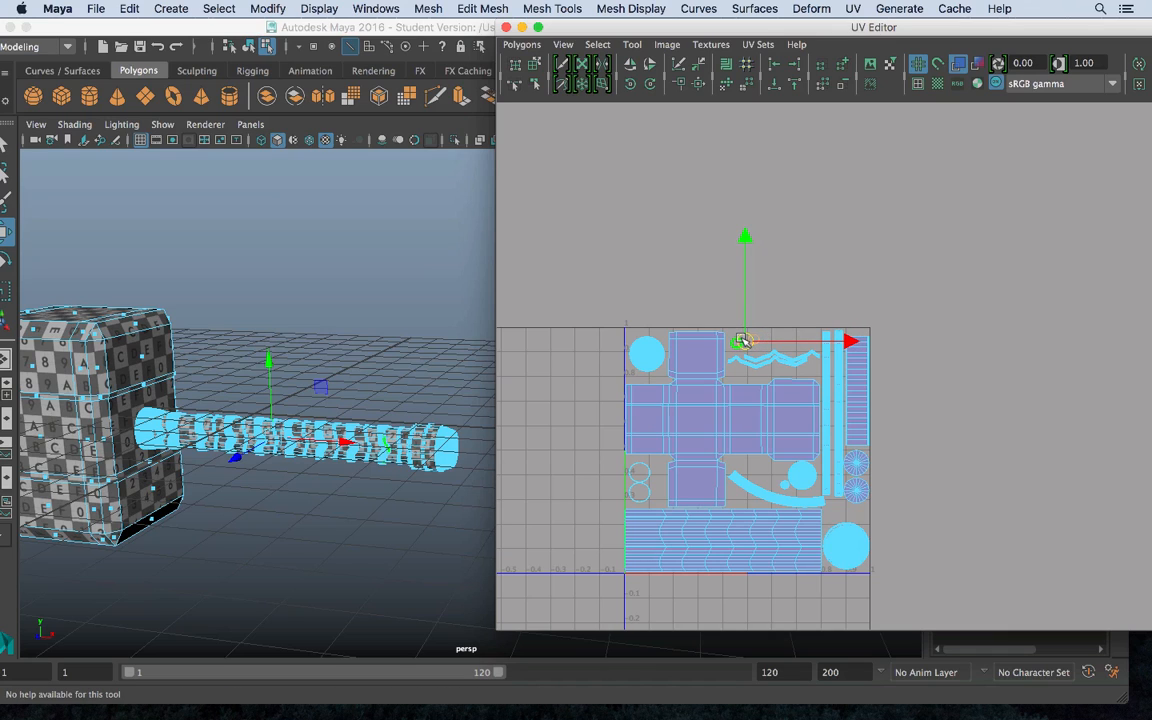
drag(656, 497, 798, 327)
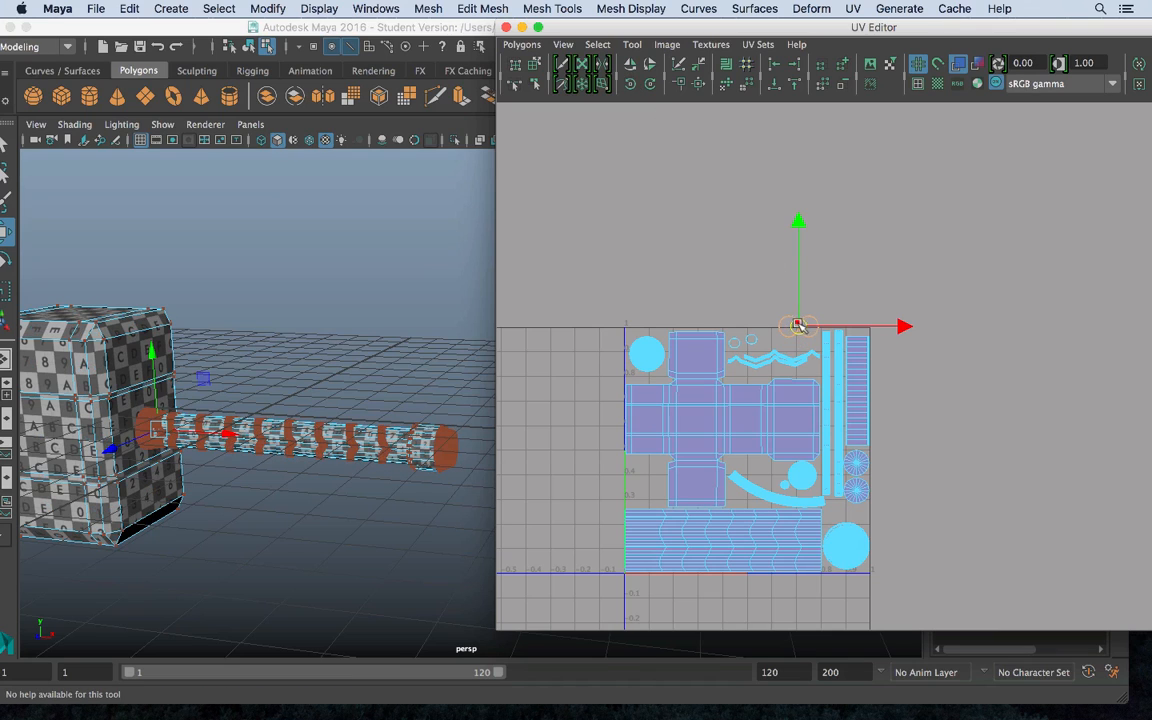
drag(797, 327, 800, 339)
Return to object mode and select all the hammer parts
right_drag(128, 245, 204, 219)
alt+drag(315, 371, 391, 377)
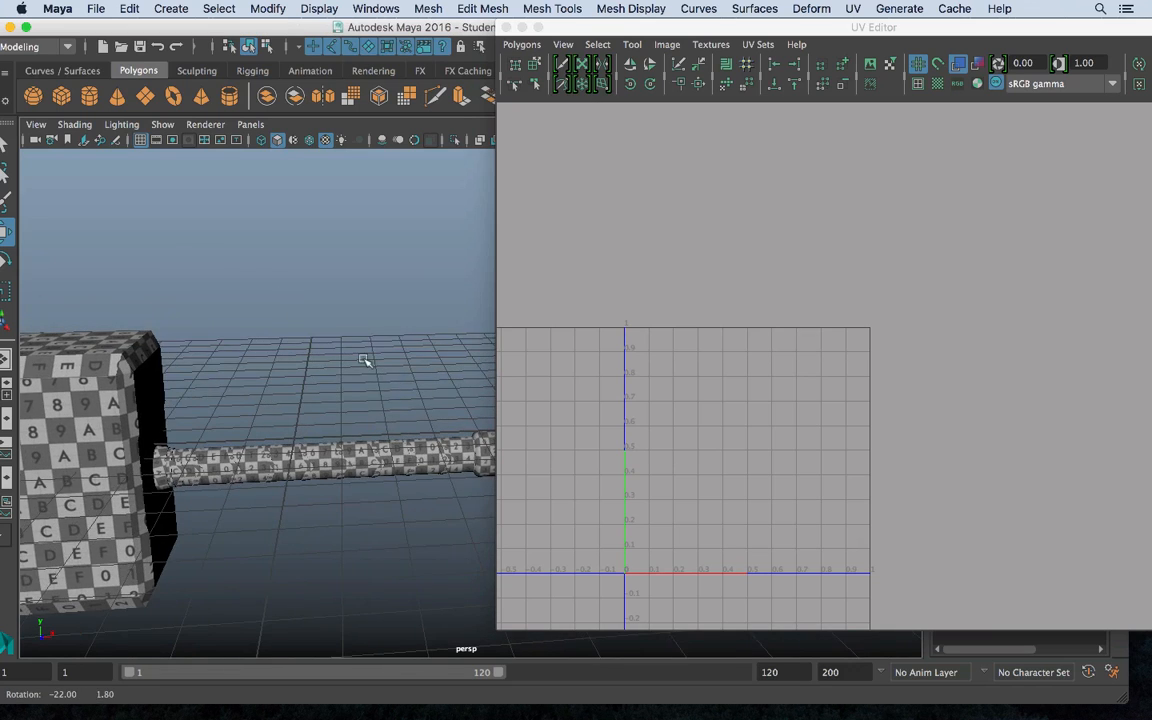
scroll(358, 367, down, 10)
alt+middle_drag(345, 373, 212, 283)
drag(110, 237, 364, 431)
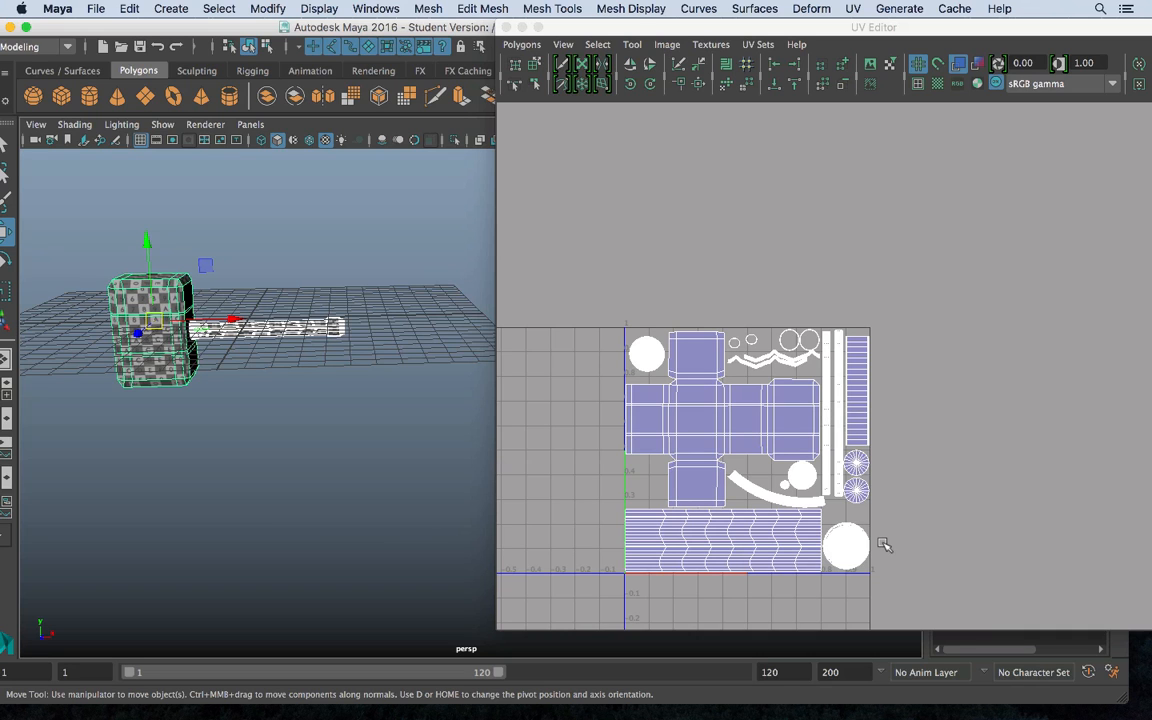
Reselect all the hammer parts and examine their combined UV layout for fit and overlaps within the 0–1 space
alt+drag(447, 473, 655, 404)
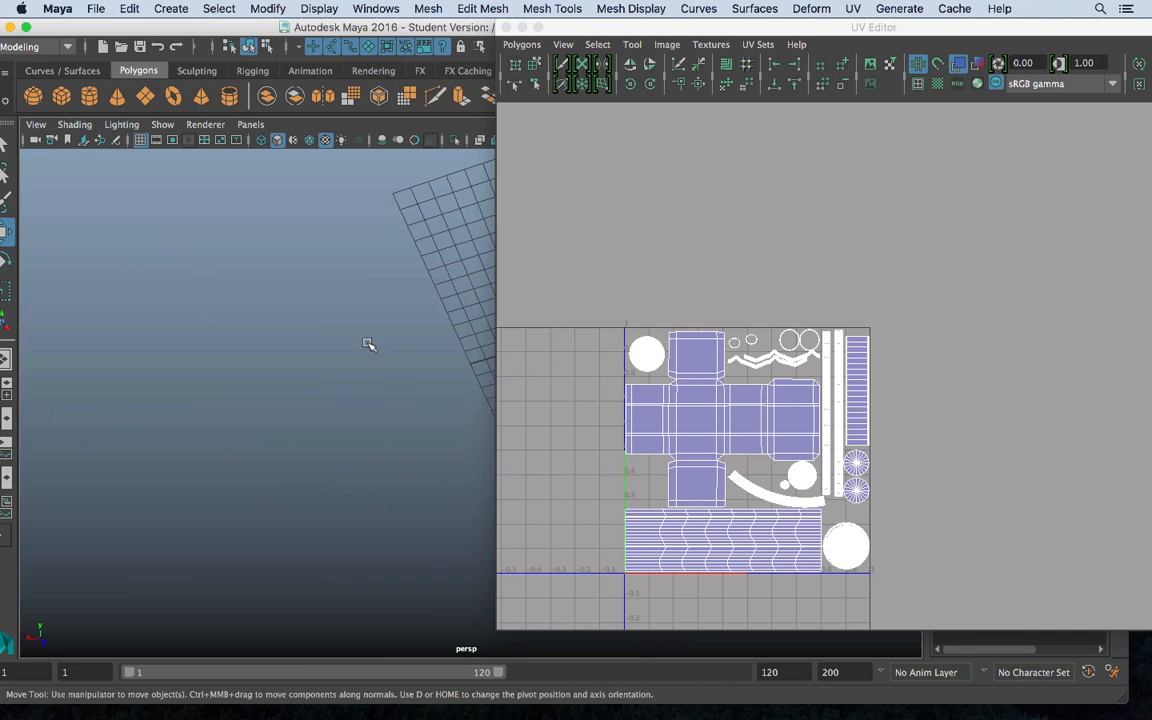
alt+drag(368, 344, 416, 622)
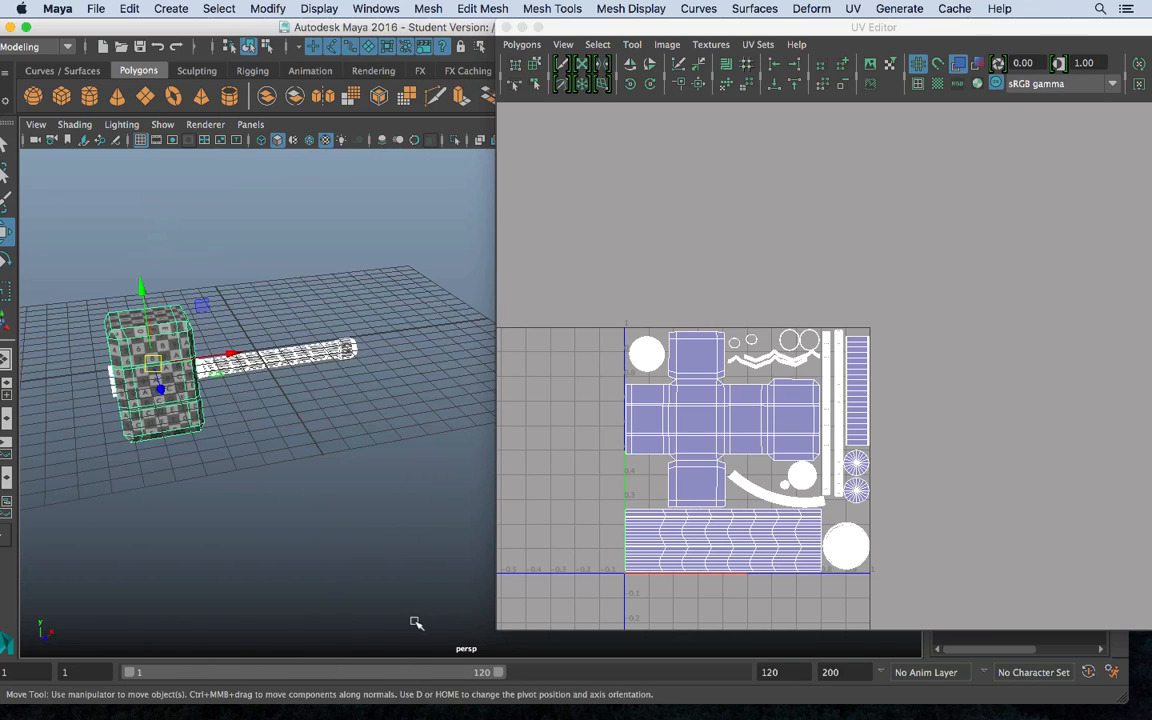
click(332, 497)
drag(52, 246, 448, 472)
alt+middle_drag(786, 391, 813, 260)
alt+right_drag(813, 260, 1030, 392)
alt+middle_drag(1030, 392, 1045, 404)
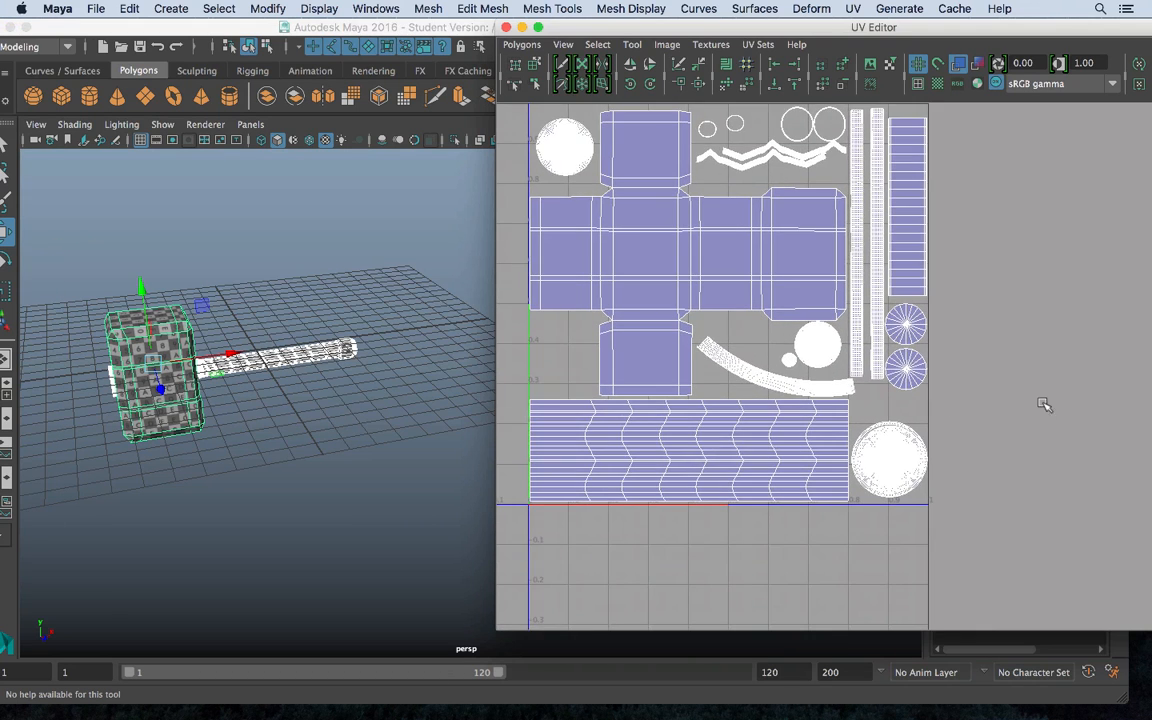
alt+middle_drag(814, 382, 878, 428)
alt+right_drag(878, 428, 921, 446)
alt+middle_drag(922, 450, 923, 461)
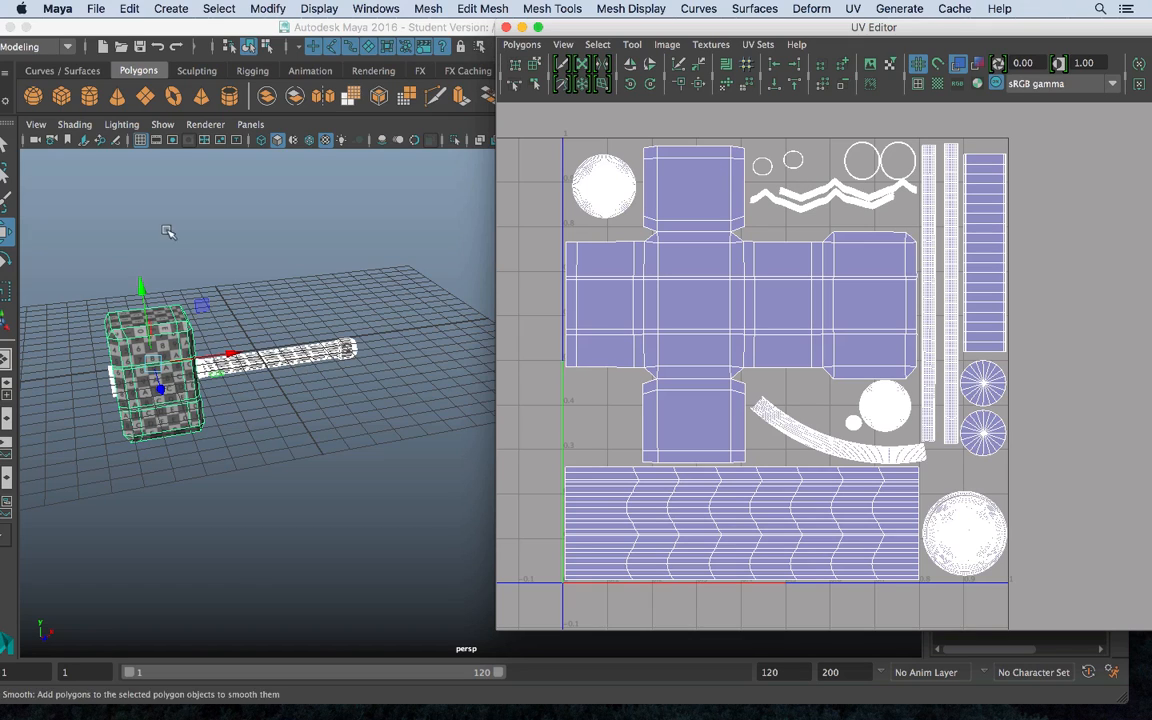
click(68, 267)
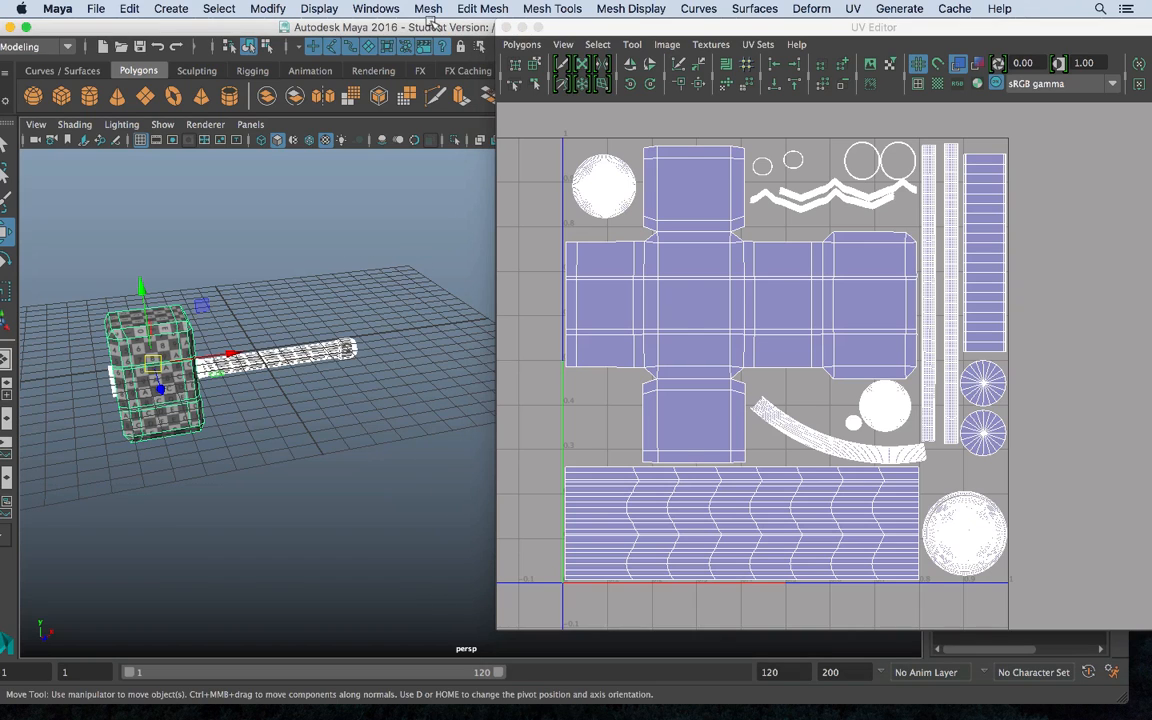
Export a UV snapshot of all hammer parts to the Desktop as a 2048 x 2048 JPEG, named with the author's surname followed by UVLayout
click(521, 44)
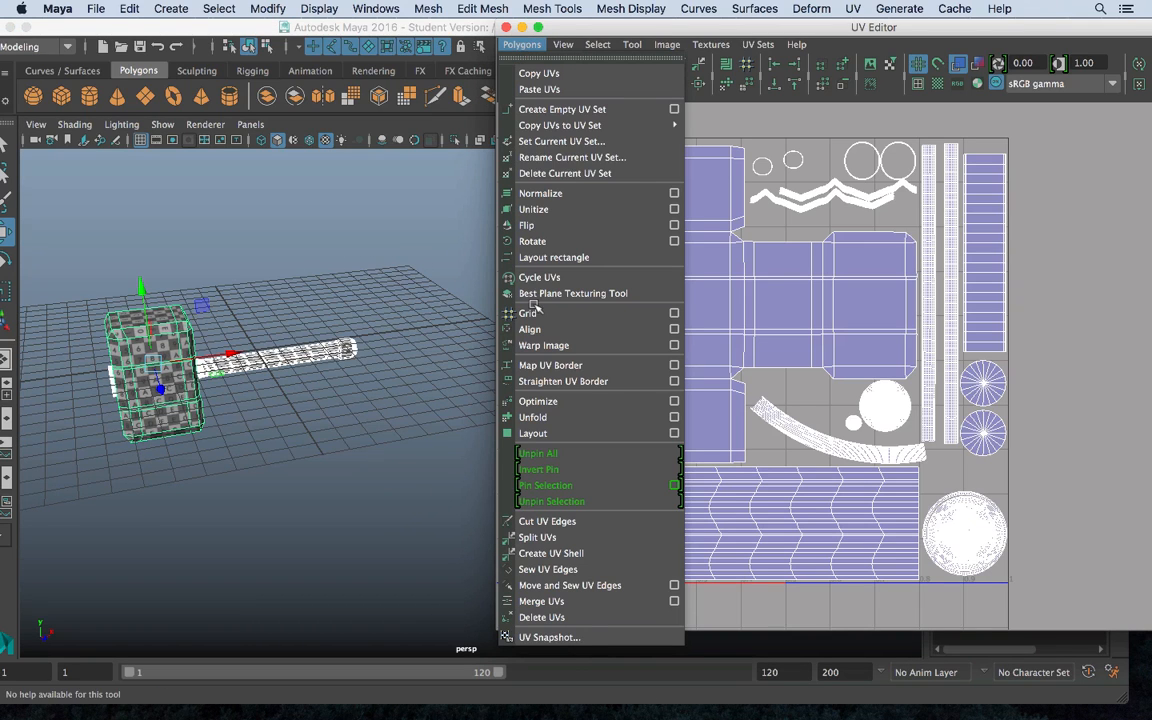
click(560, 638)
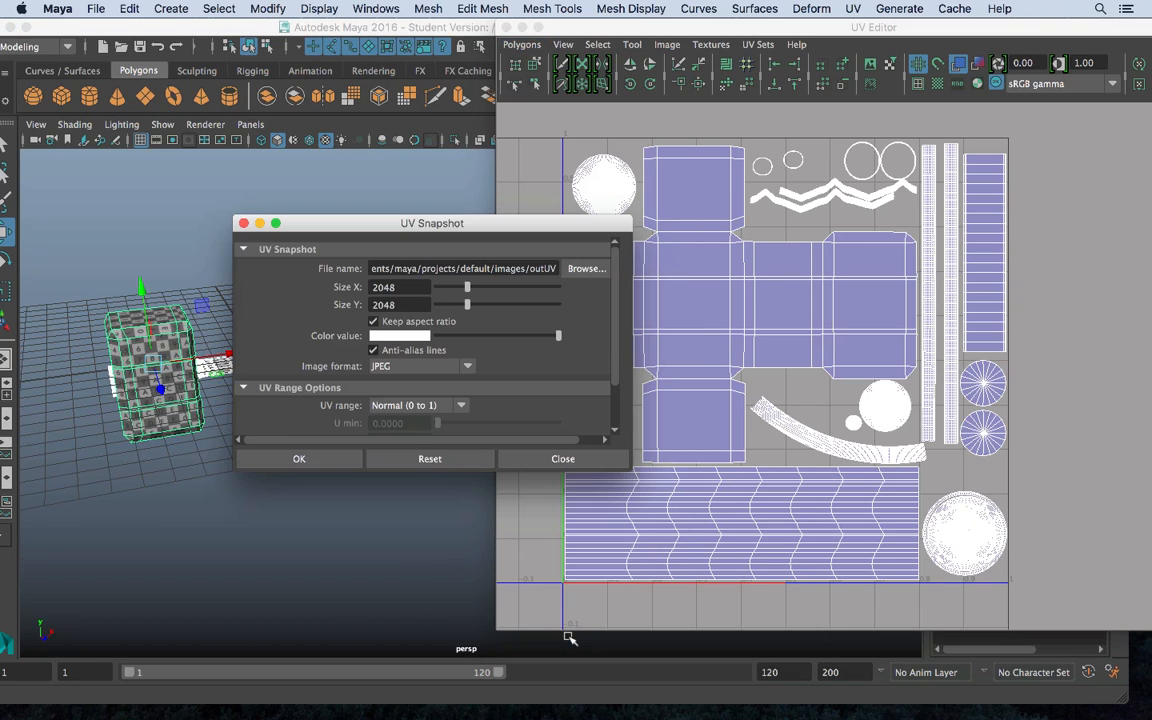
click(586, 268)
click(170, 200)
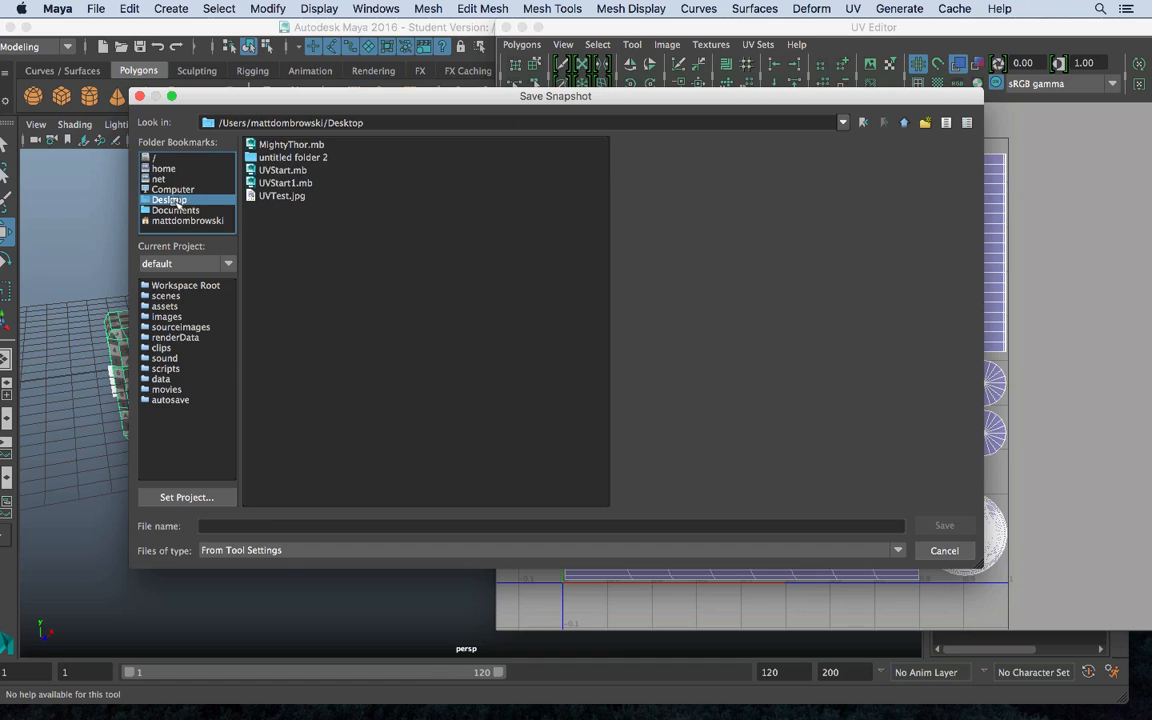
click(266, 524)
text(DombrowskiUVLayout)
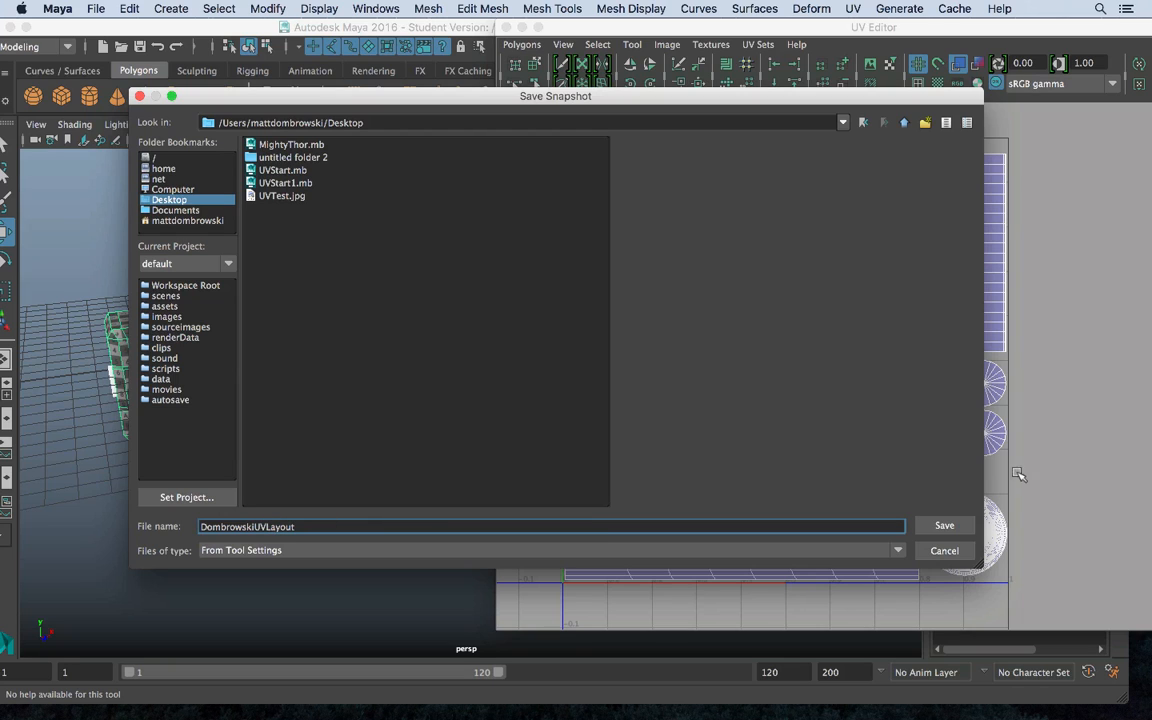
click(944, 525)
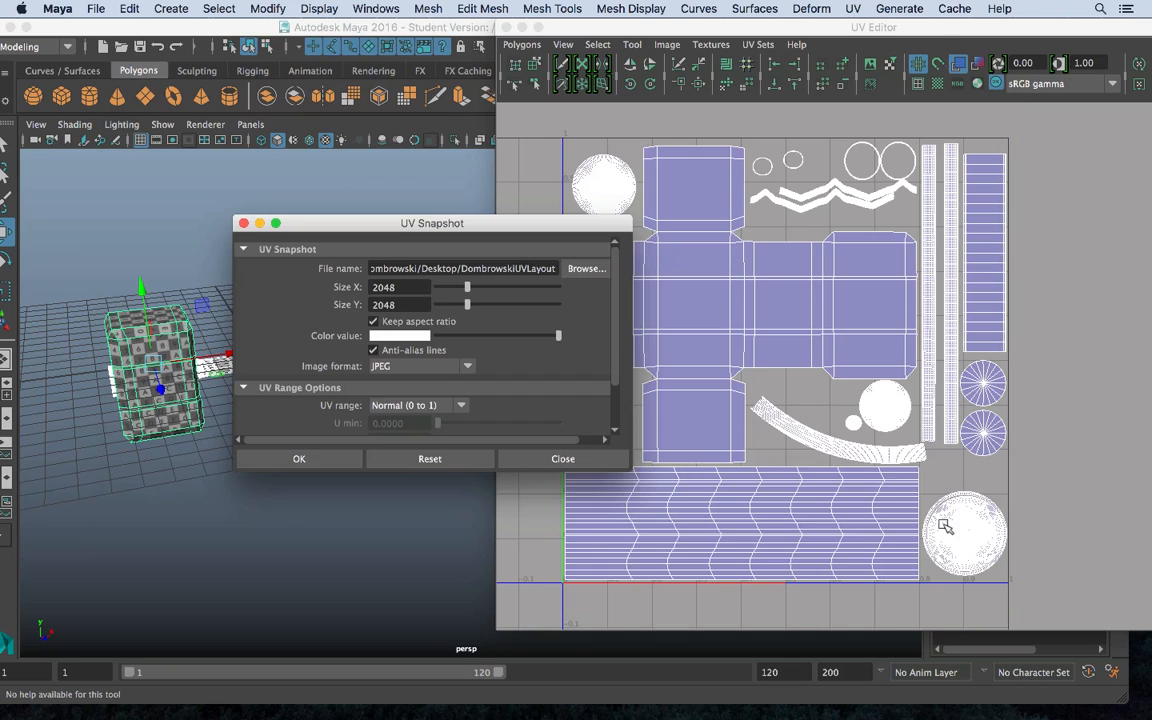
drag(406, 288, 287, 281)
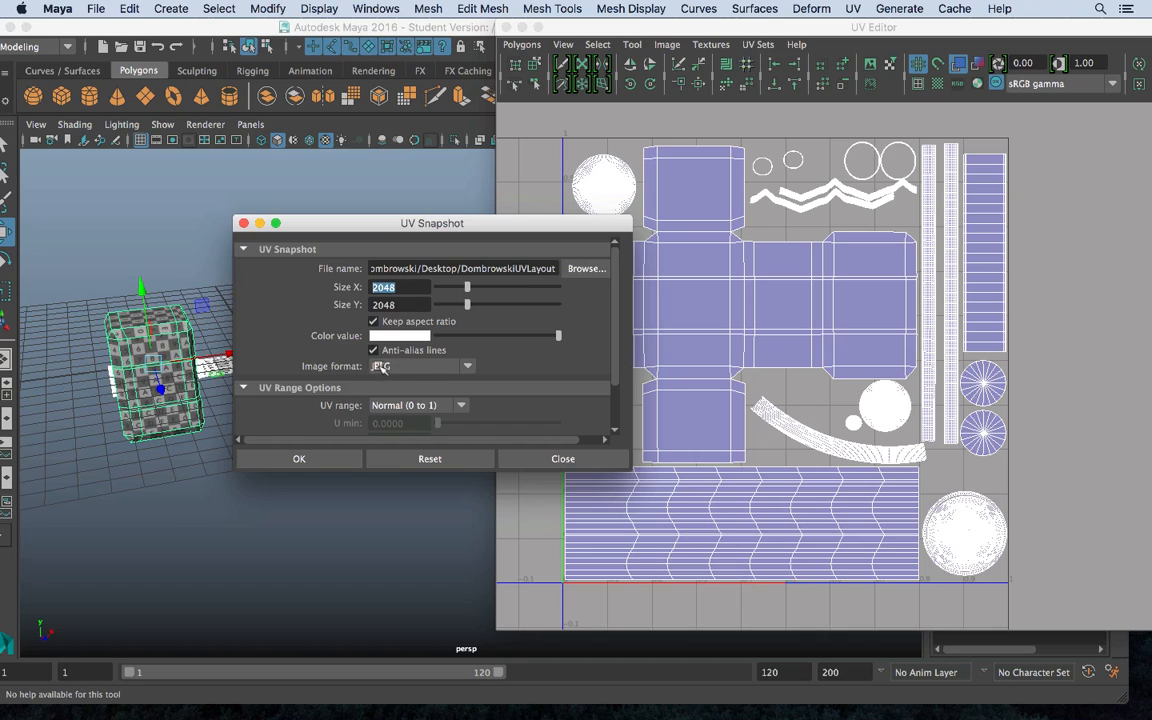
click(294, 459)
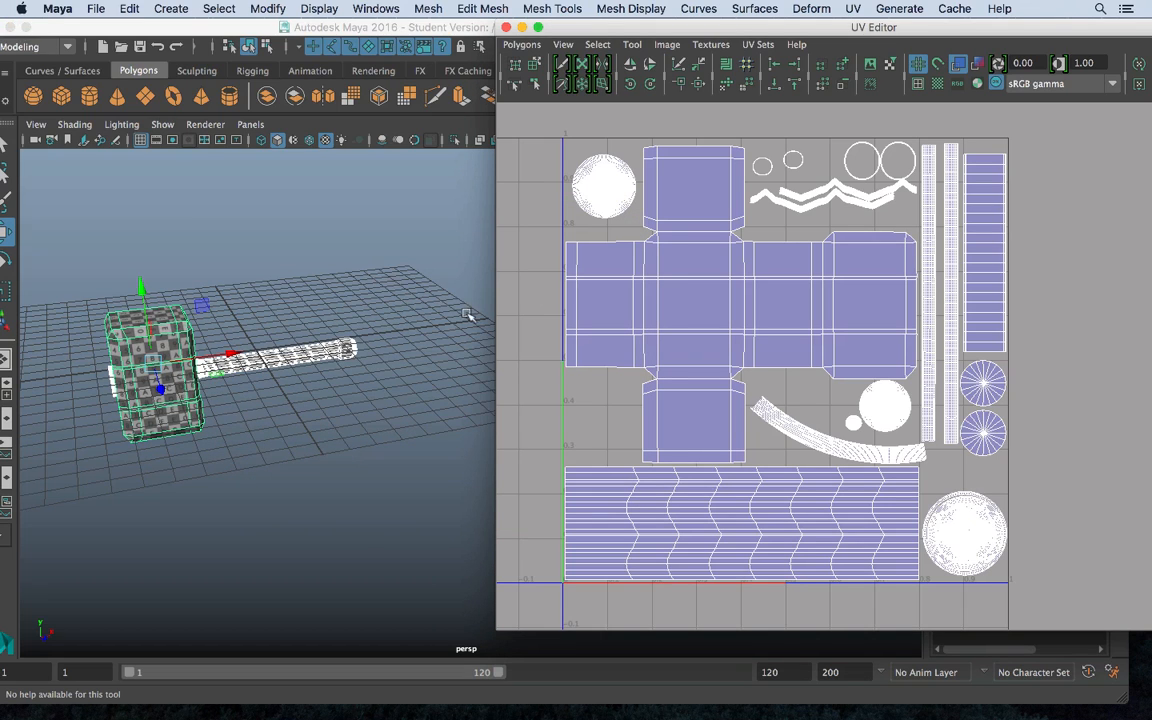
Hide the Maya windows and preview the exported UV layout image on the desktop
click(310, 338)
click(248, 355)
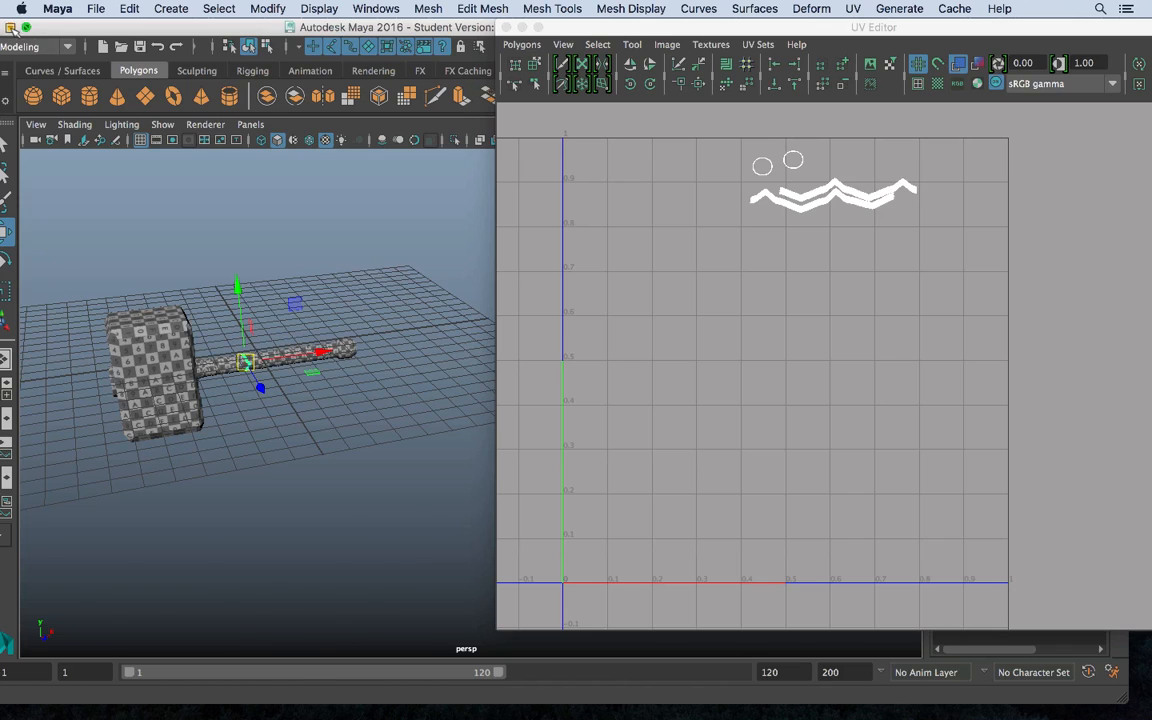
click(15, 27)
click(524, 25)
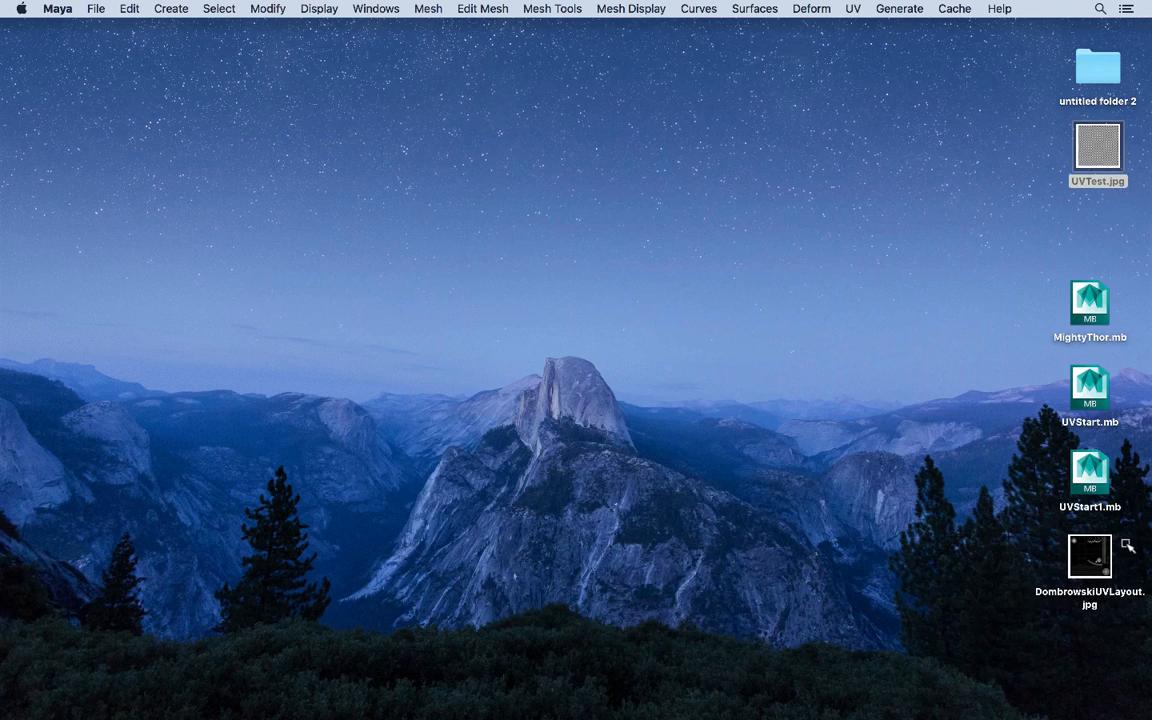
click(1107, 547)
key(space)
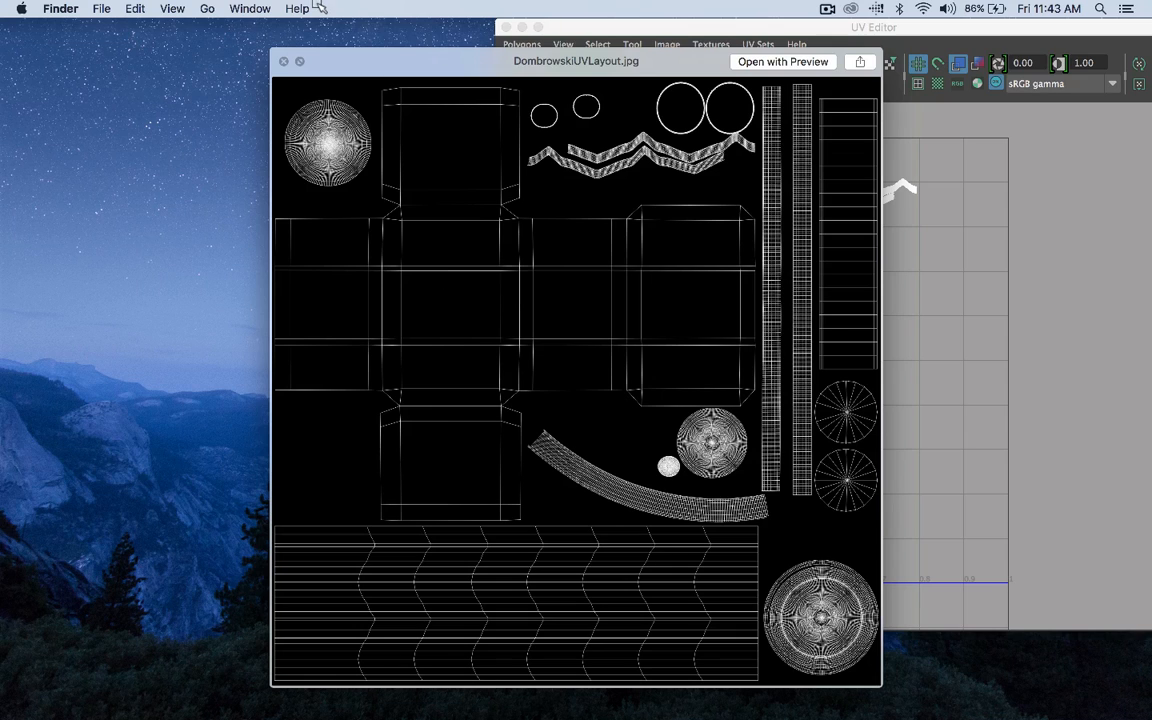
click(282, 62)
Return to Maya, frame the whole textured hammer with nothing selected, and capture a screenshot of it in the viewport
click(521, 27)
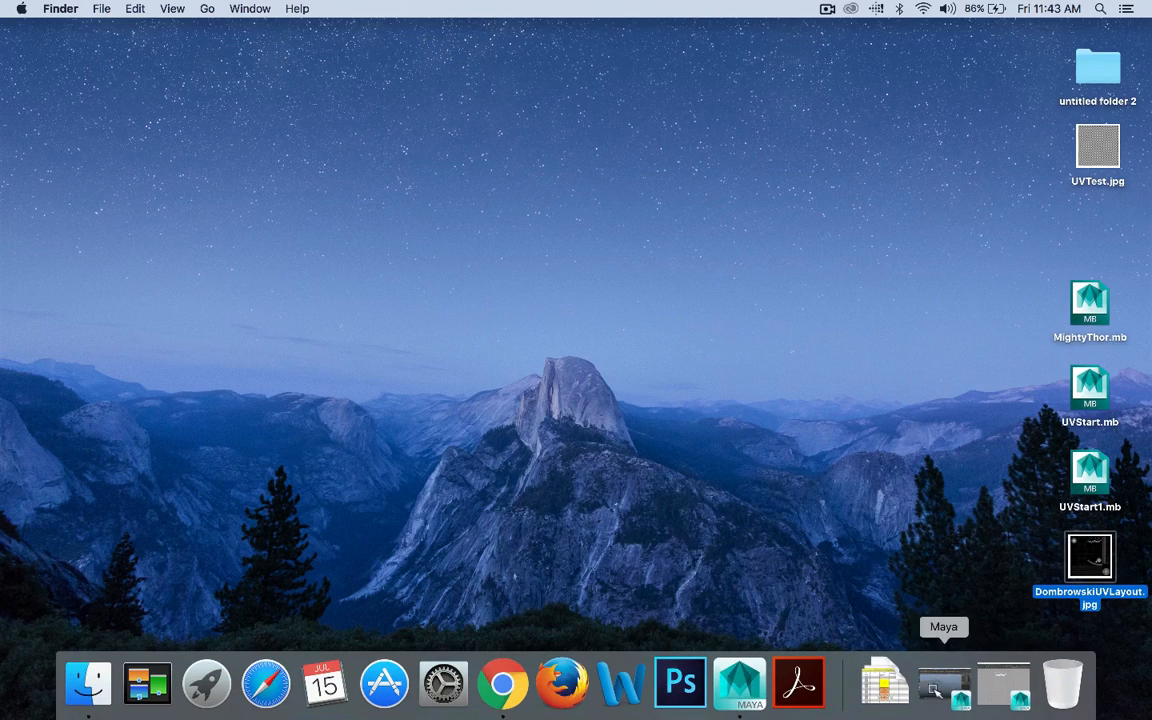
click(950, 688)
alt+middle_drag(287, 390, 485, 386)
alt+right_drag(485, 386, 815, 575)
key(a)
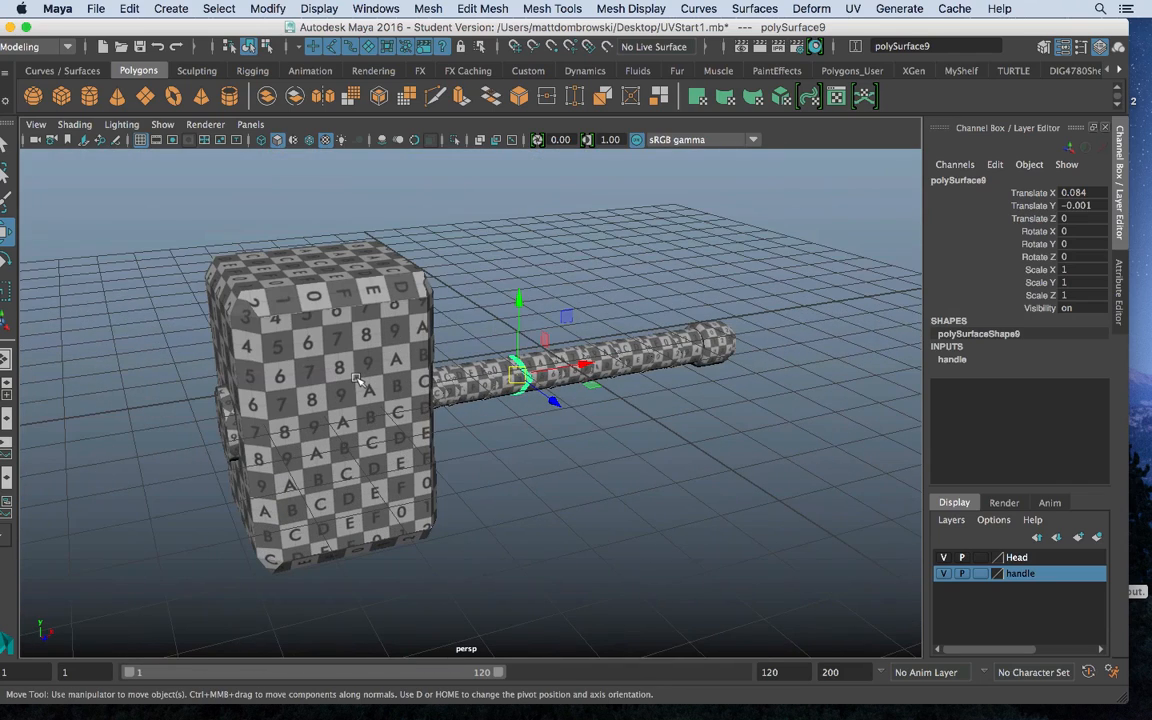
alt+drag(368, 415, 388, 398)
click(545, 432)
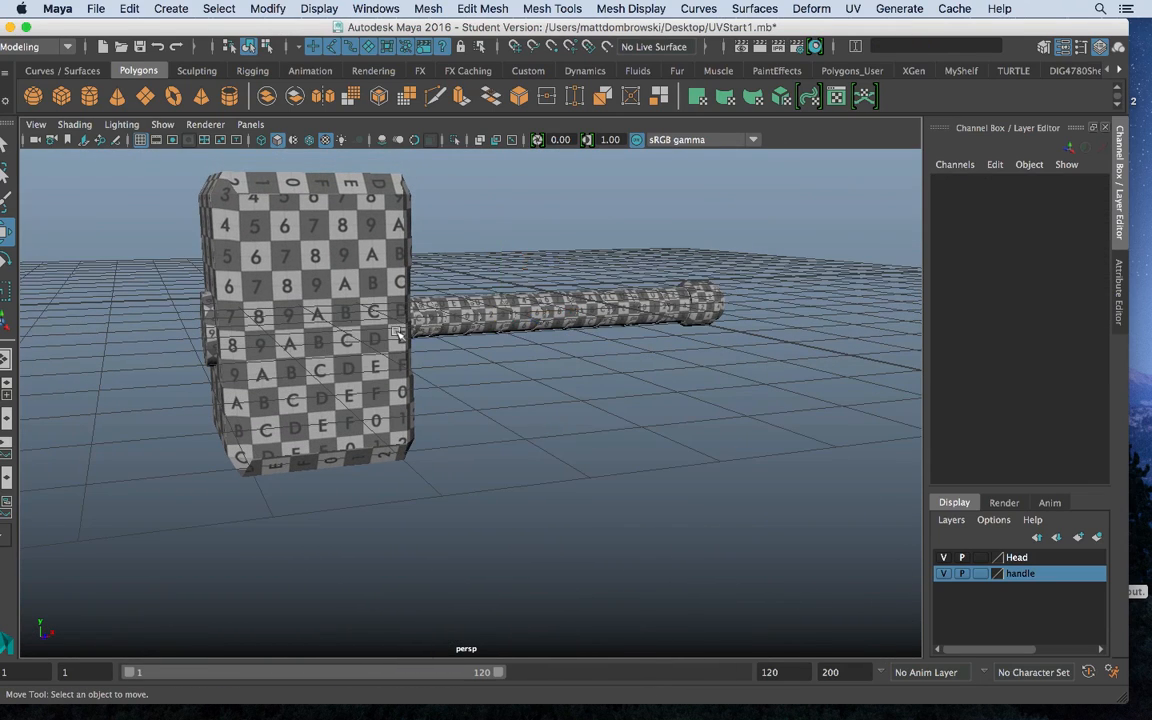
drag(175, 162, 771, 545)
Minimize Maya, group the UV layout image and the hammer screenshot on the desktop, and open both in Photoshop
click(10, 29)
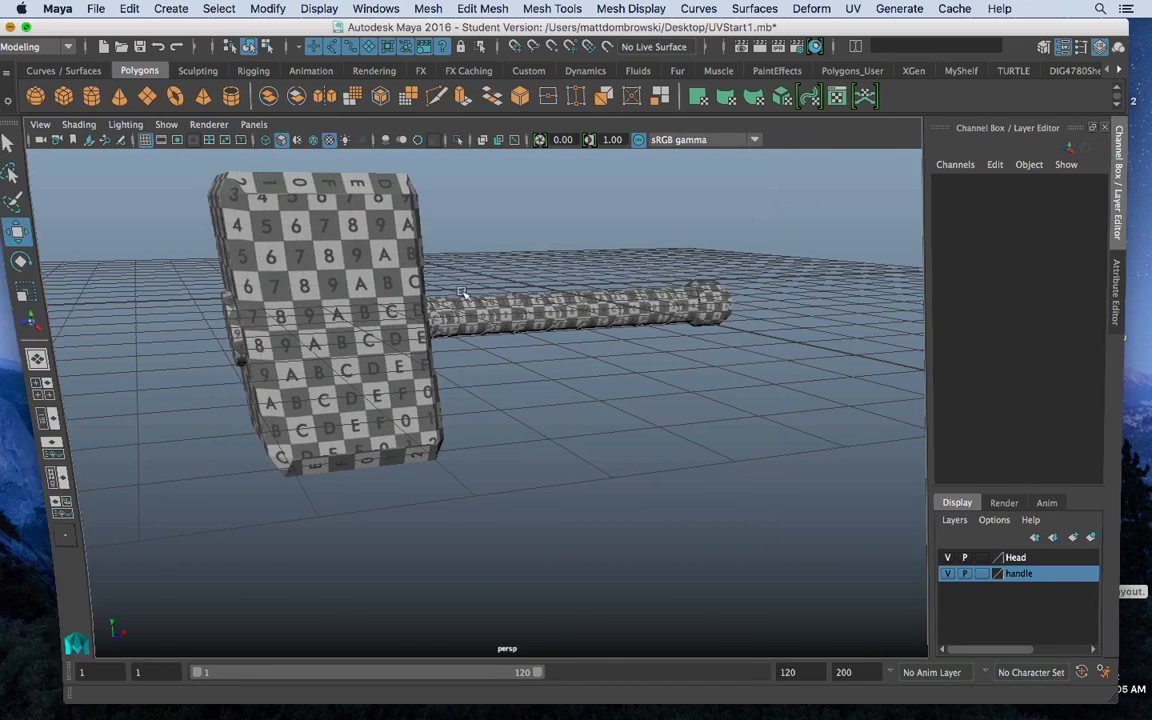
drag(1094, 540, 851, 545)
drag(851, 545, 545, 477)
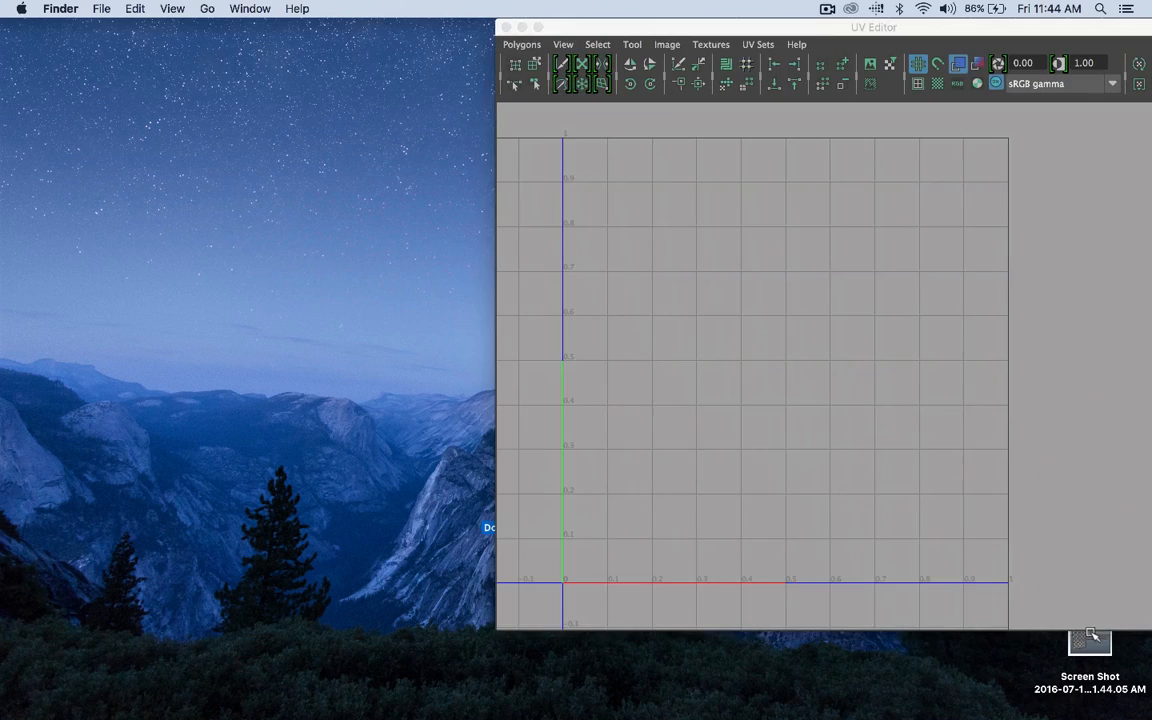
click(507, 28)
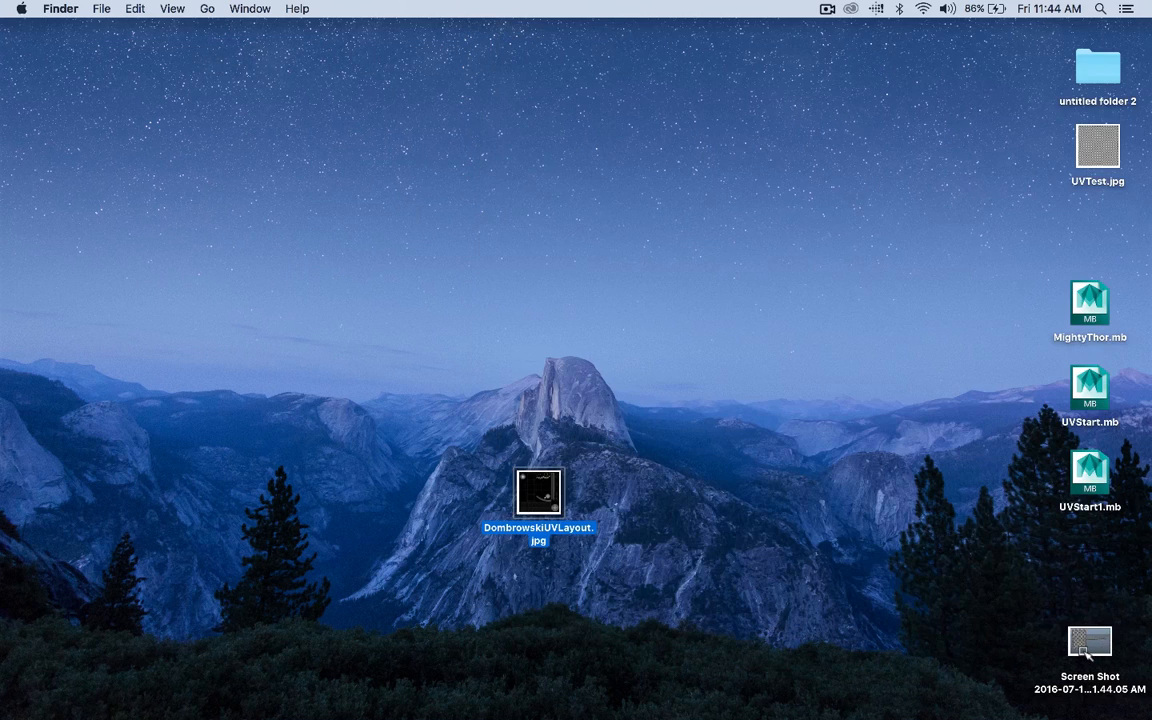
drag(1085, 645, 643, 478)
drag(450, 386, 694, 560)
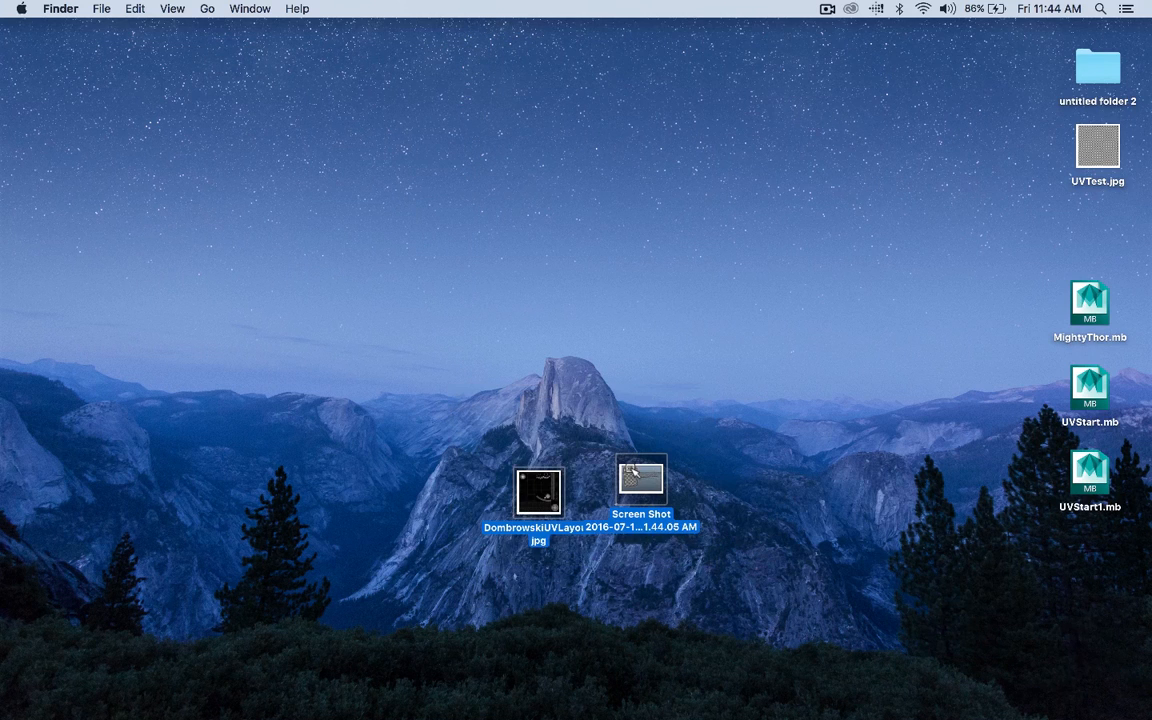
drag(633, 470, 710, 680)
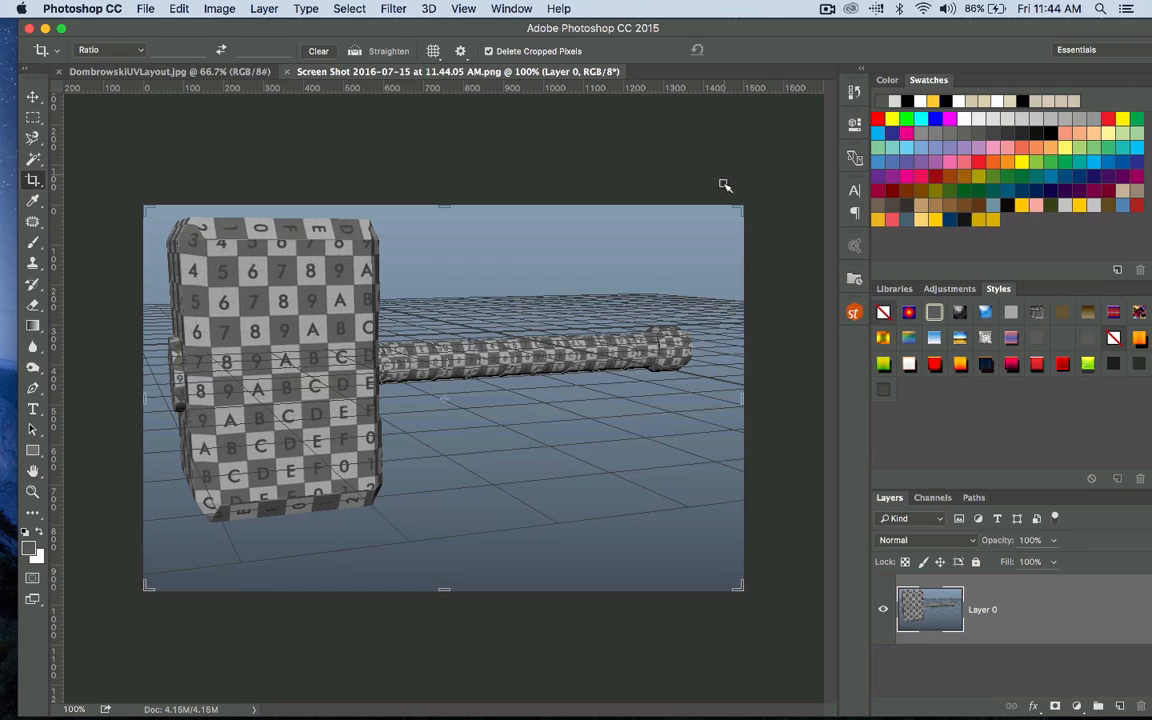
Extend the UV layout image's canvas to the right with the Crop tool, adding a wide white area beside the layout
click(180, 72)
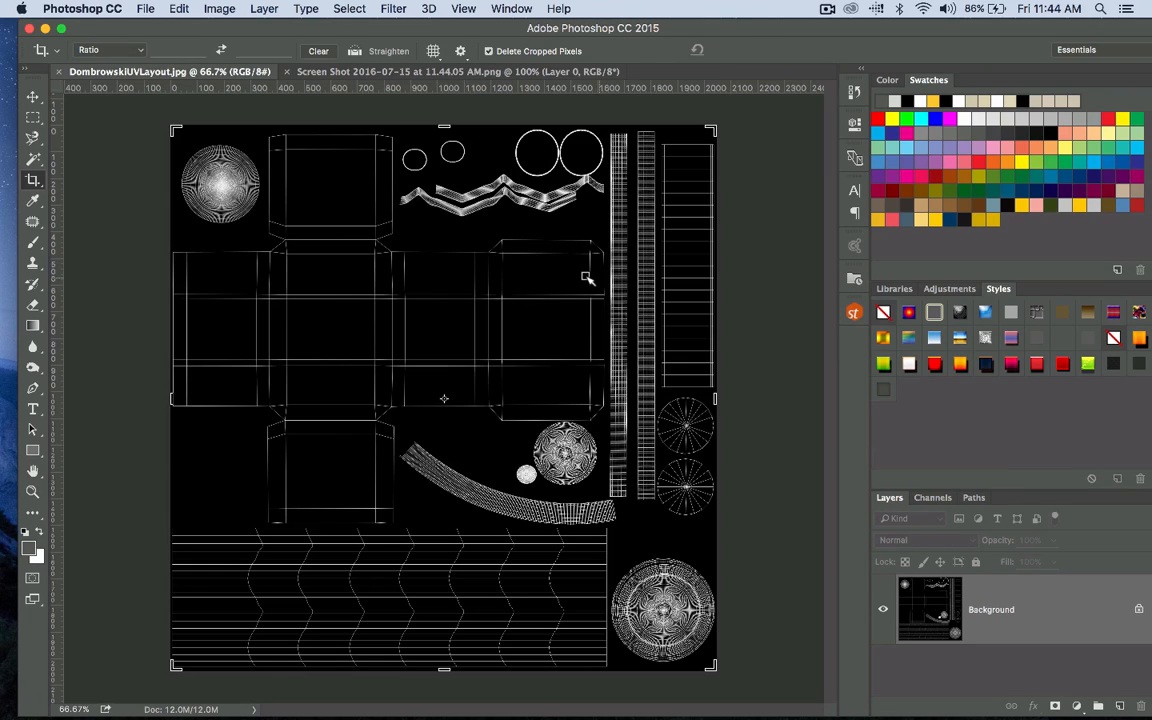
click(444, 398)
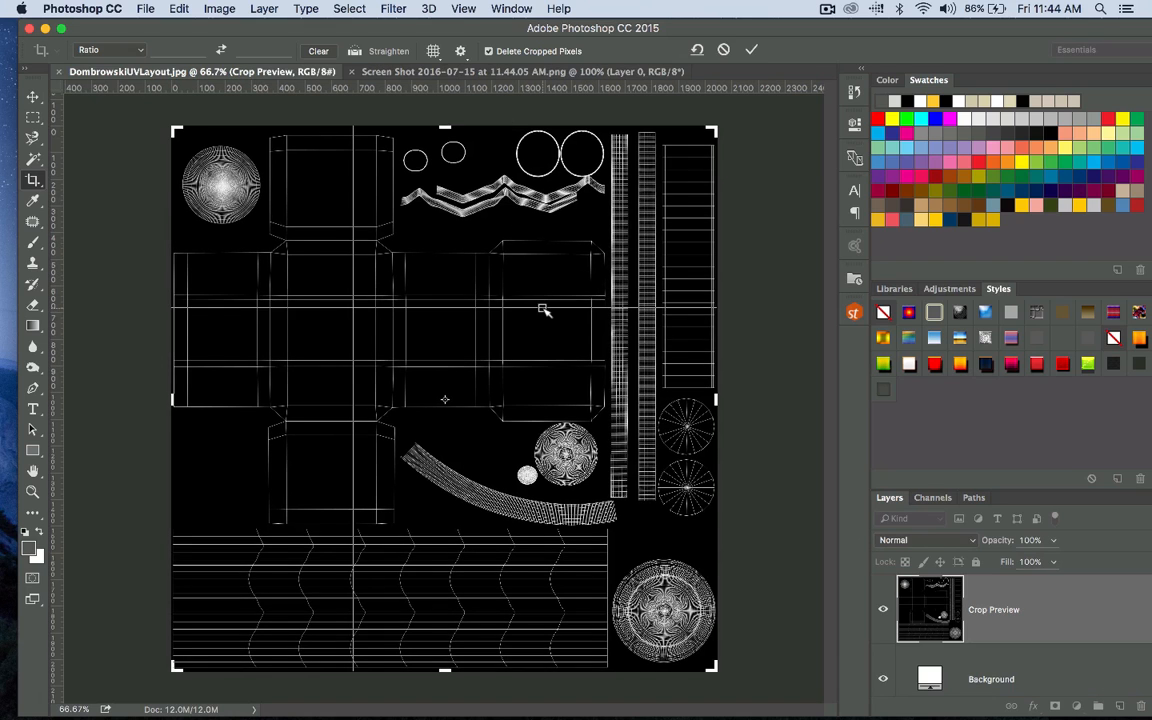
key(Return)
key(v)
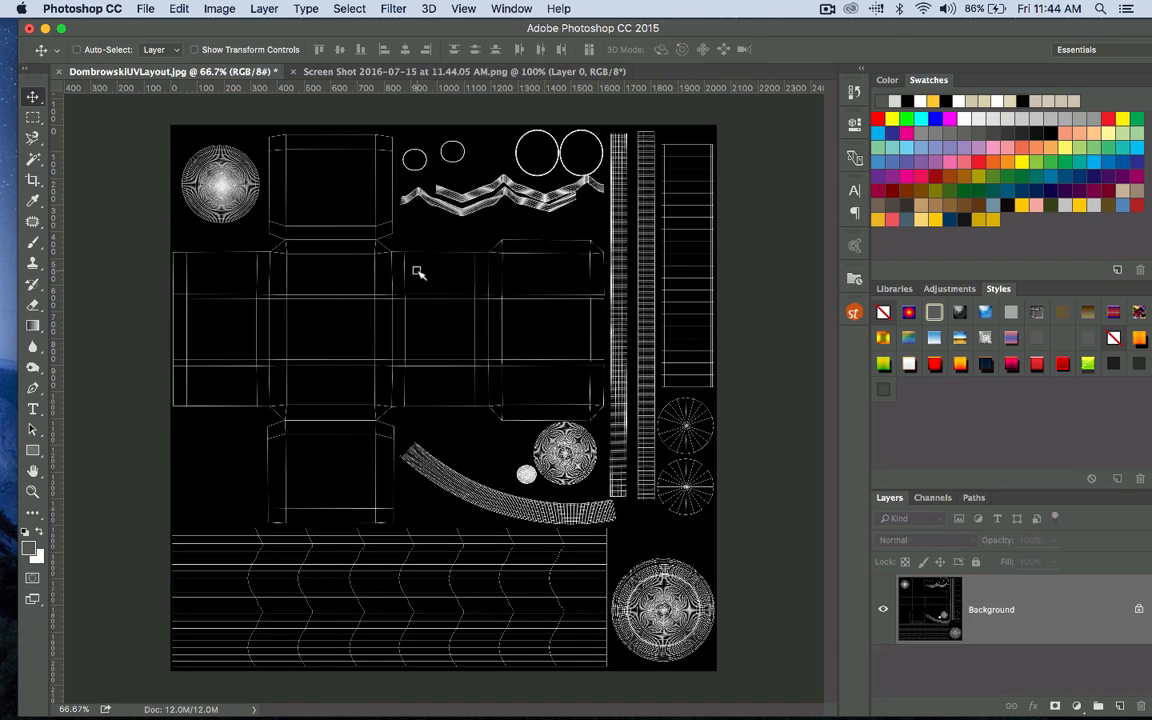
key(z)
alt+click(524, 317)
alt+click(528, 320)
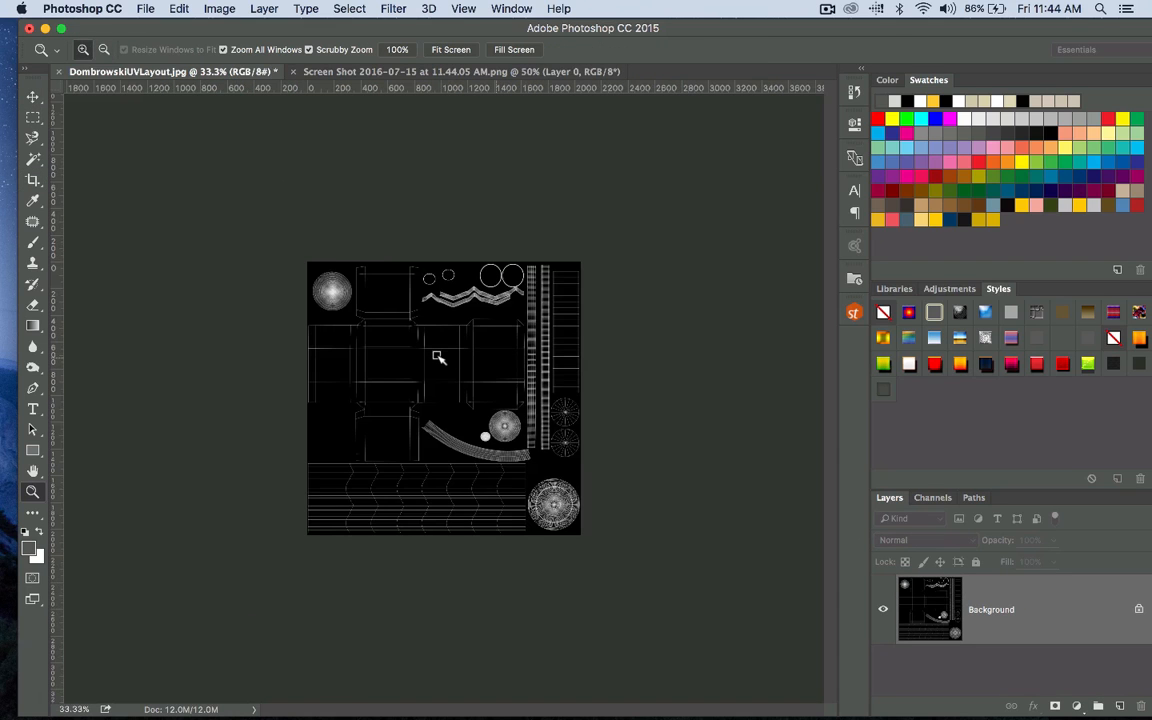
key(c)
drag(581, 406, 803, 407)
key(Return)
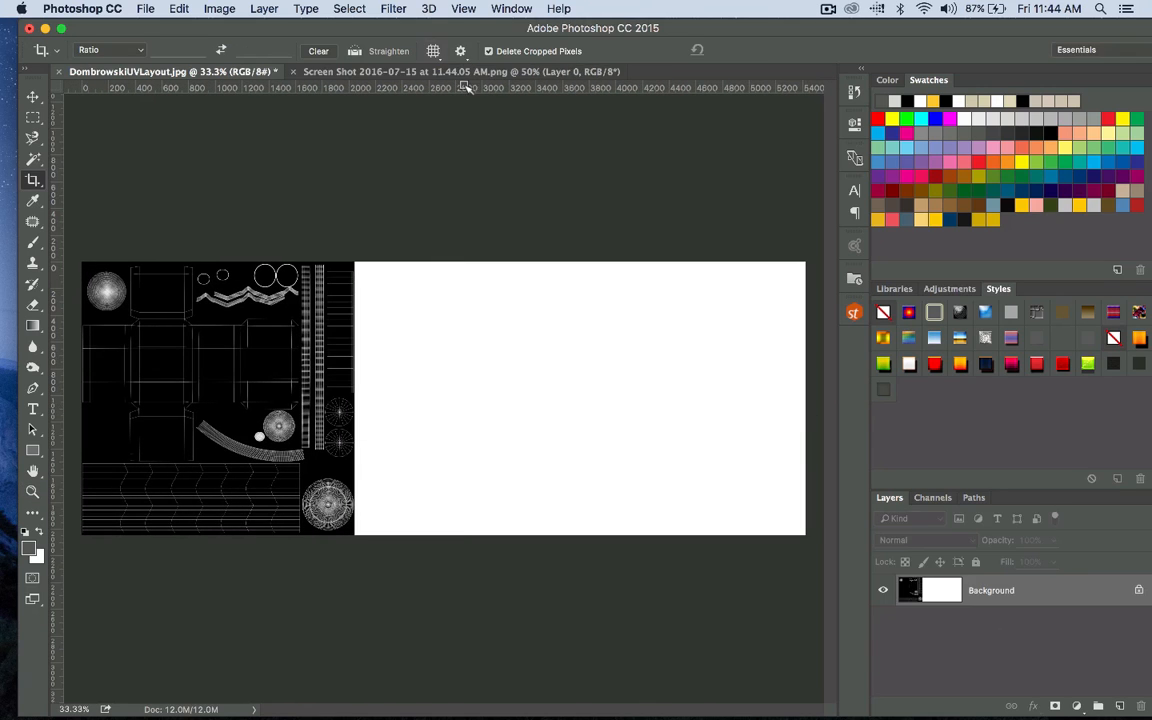
Copy the hammer screenshot into the UV layout document as a new layer placed over the white area
click(420, 74)
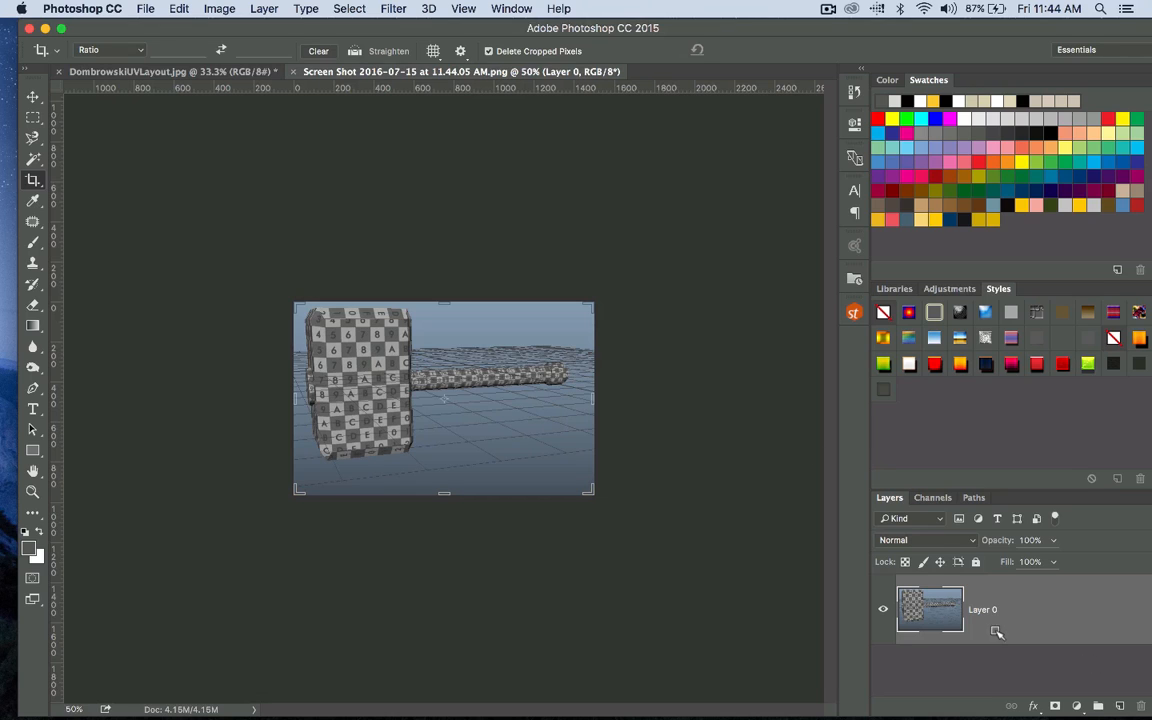
click(33, 96)
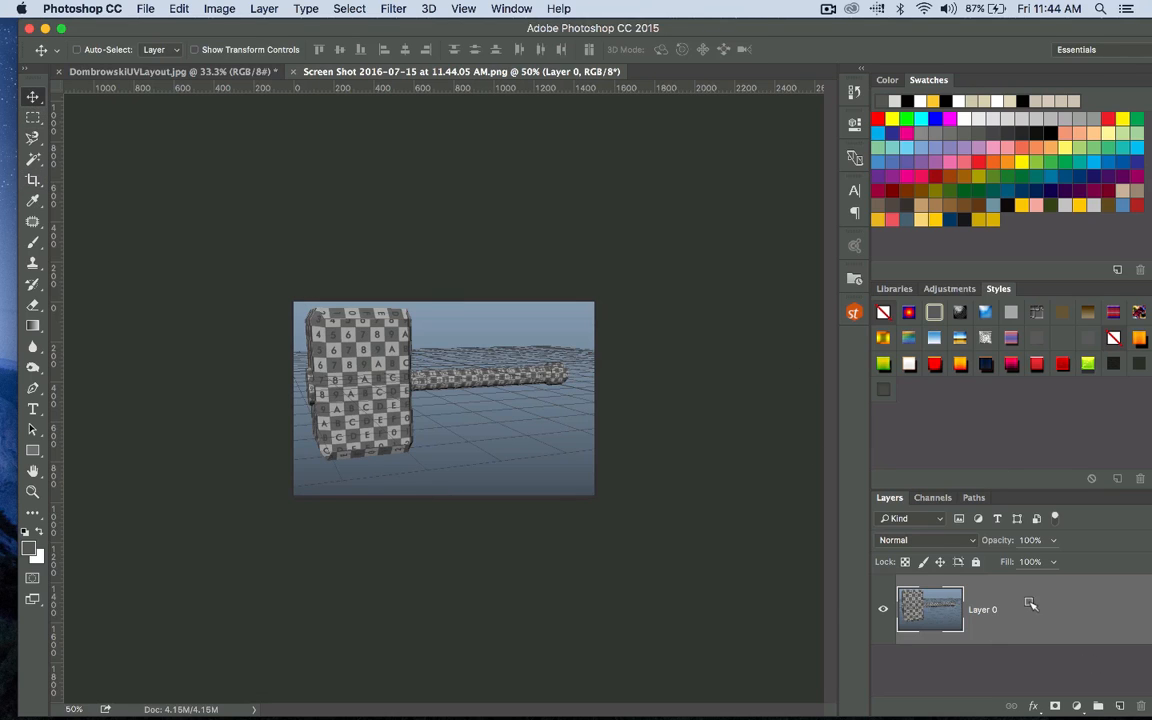
drag(397, 472, 674, 442)
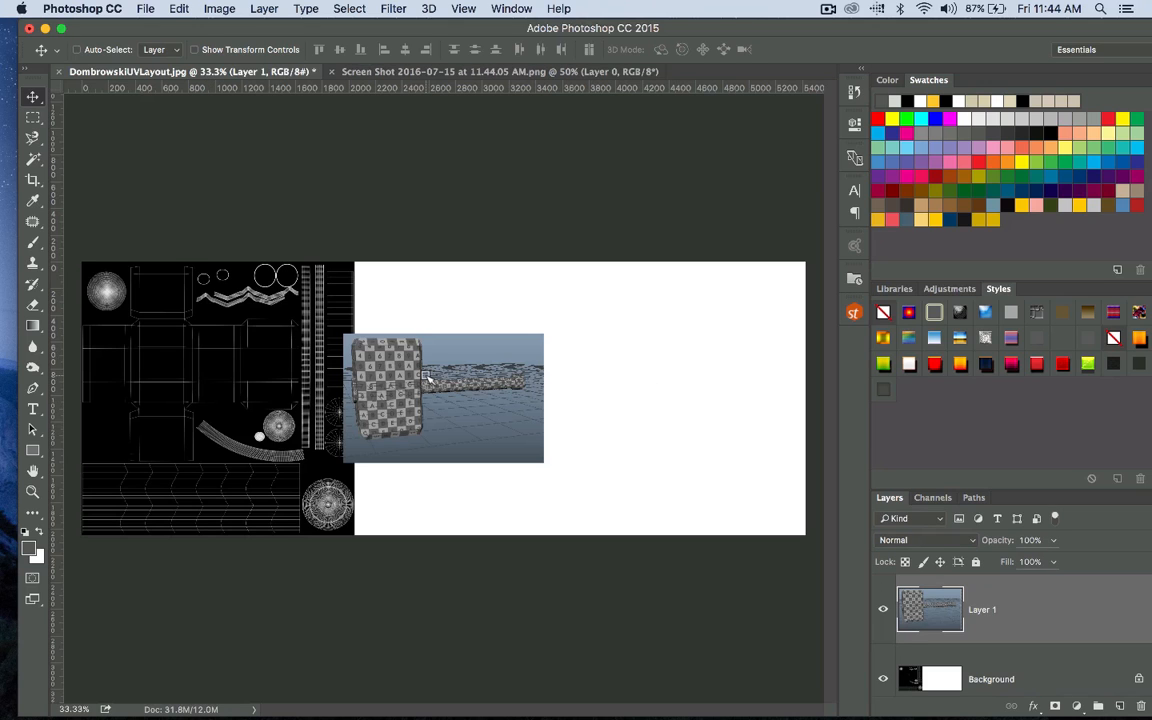
drag(436, 388, 520, 377)
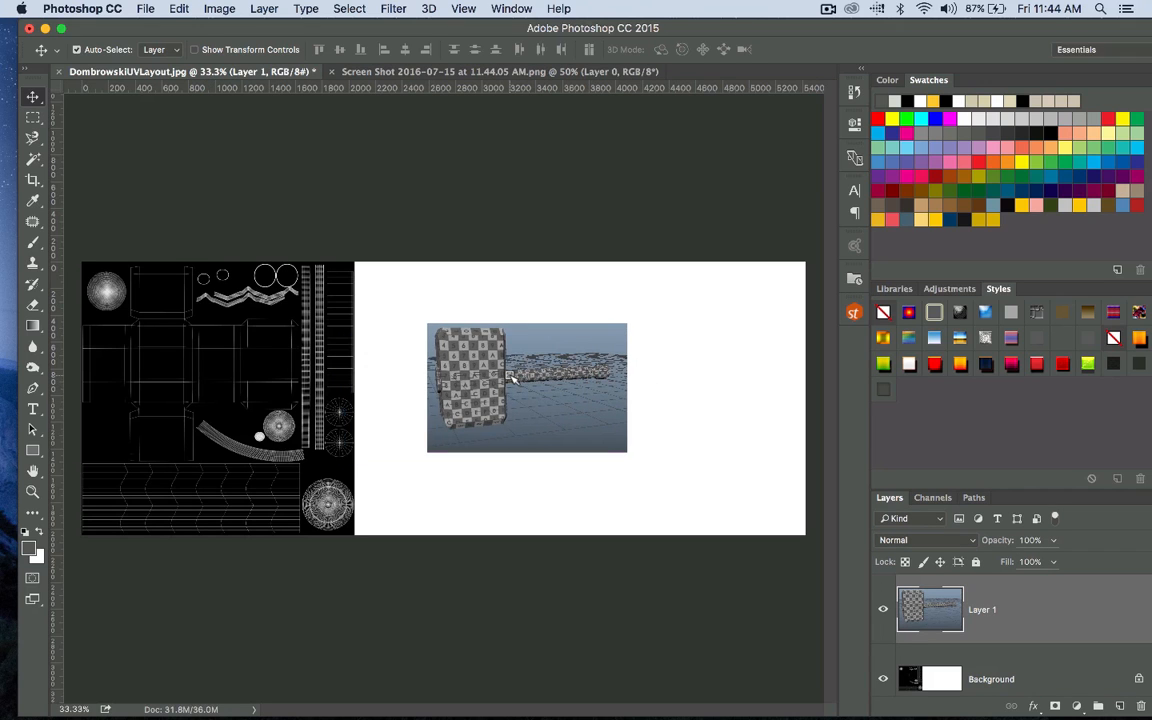
Scale the screenshot layer proportionally to 213.25% and fit it against the UV layout's right edge at full canvas height
key(ctrl+t)
alt+shift+drag(437, 325, 311, 270)
drag(560, 332, 585, 338)
drag(777, 531, 785, 536)
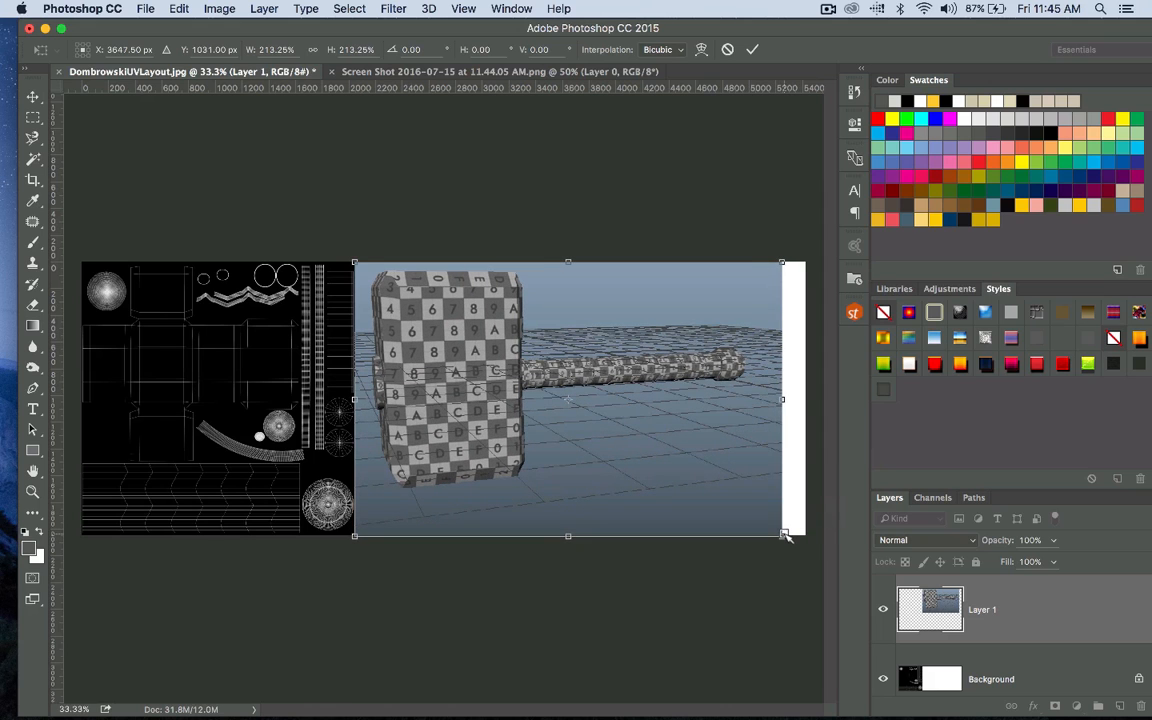
key(Return)
Crop the leftover white strip off the canvas's right side, reducing the image width to about 5173 px
key(c)
drag(803, 401, 787, 404)
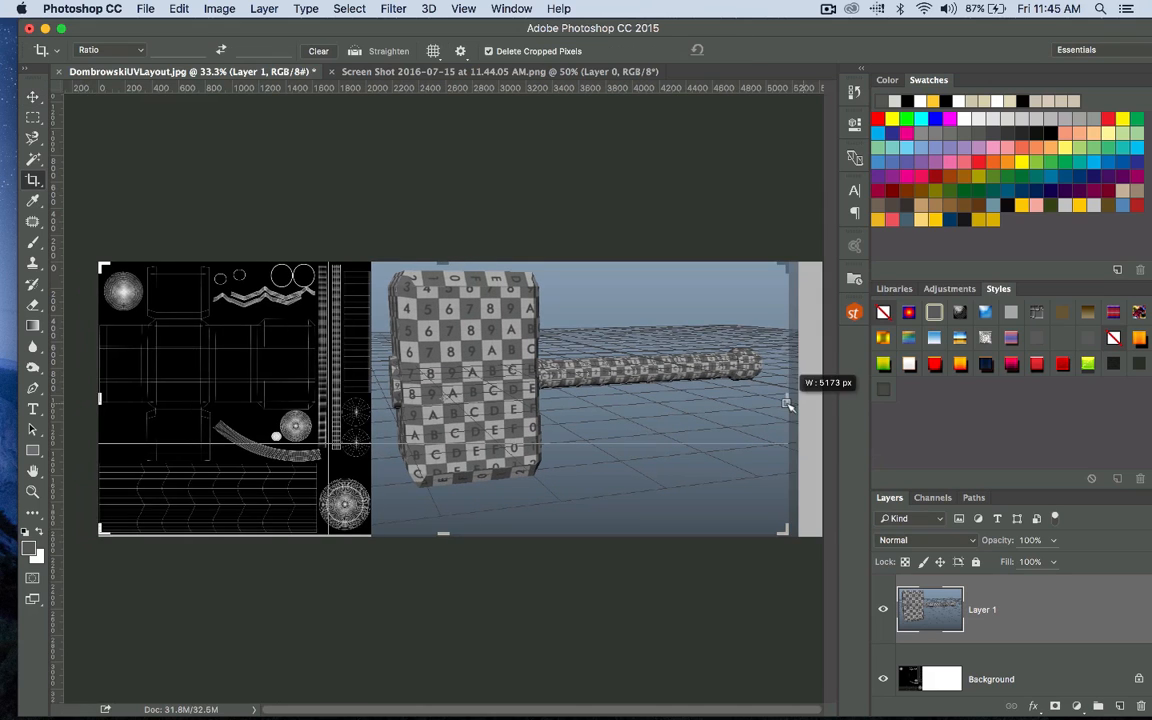
key(Return)
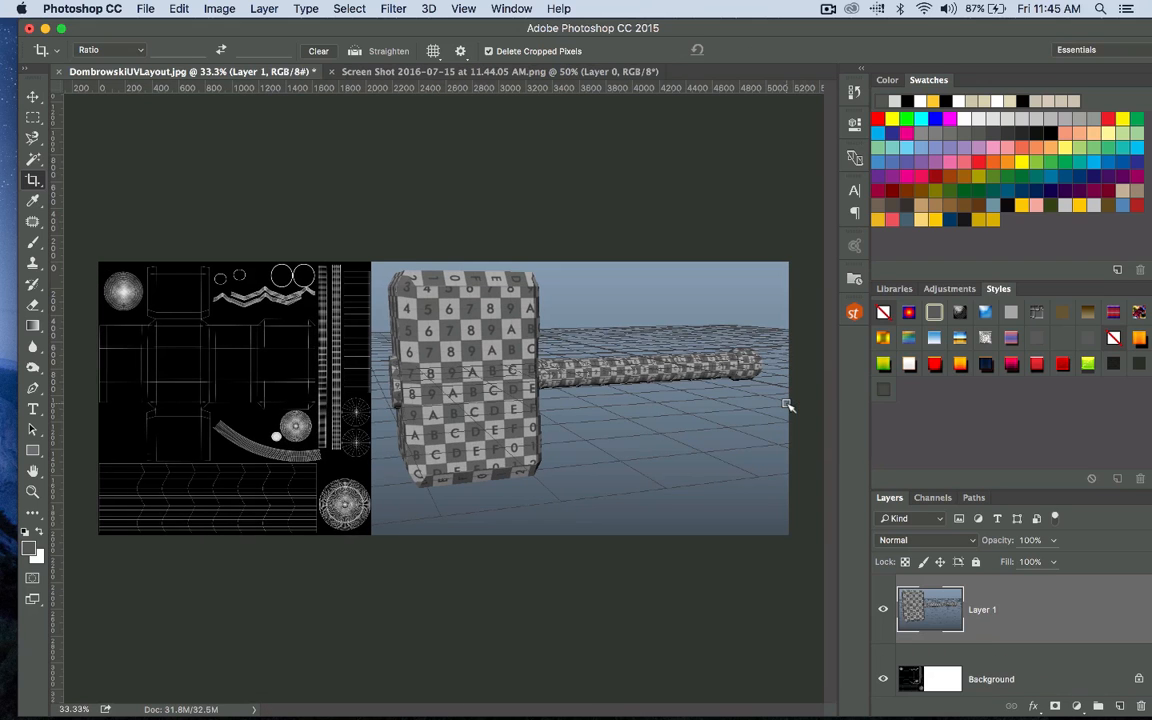
Save the combined image to the Desktop as a JPEG at quality 12, replacing the original UV layout file
click(146, 9)
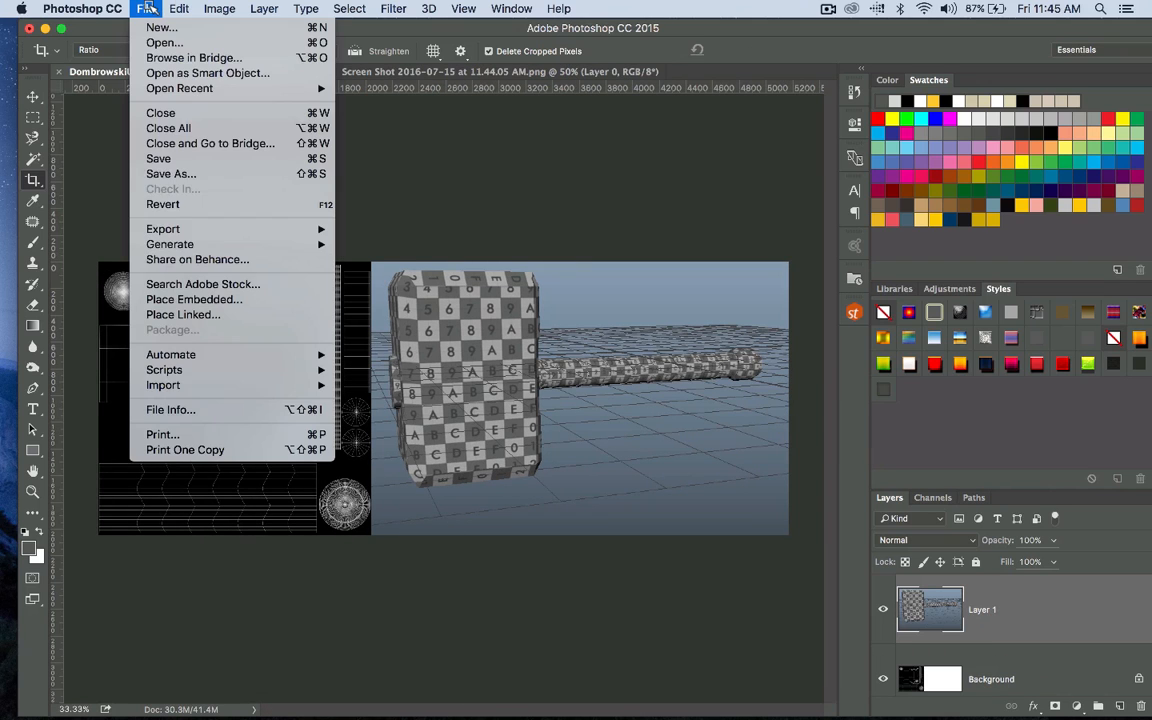
click(655, 168)
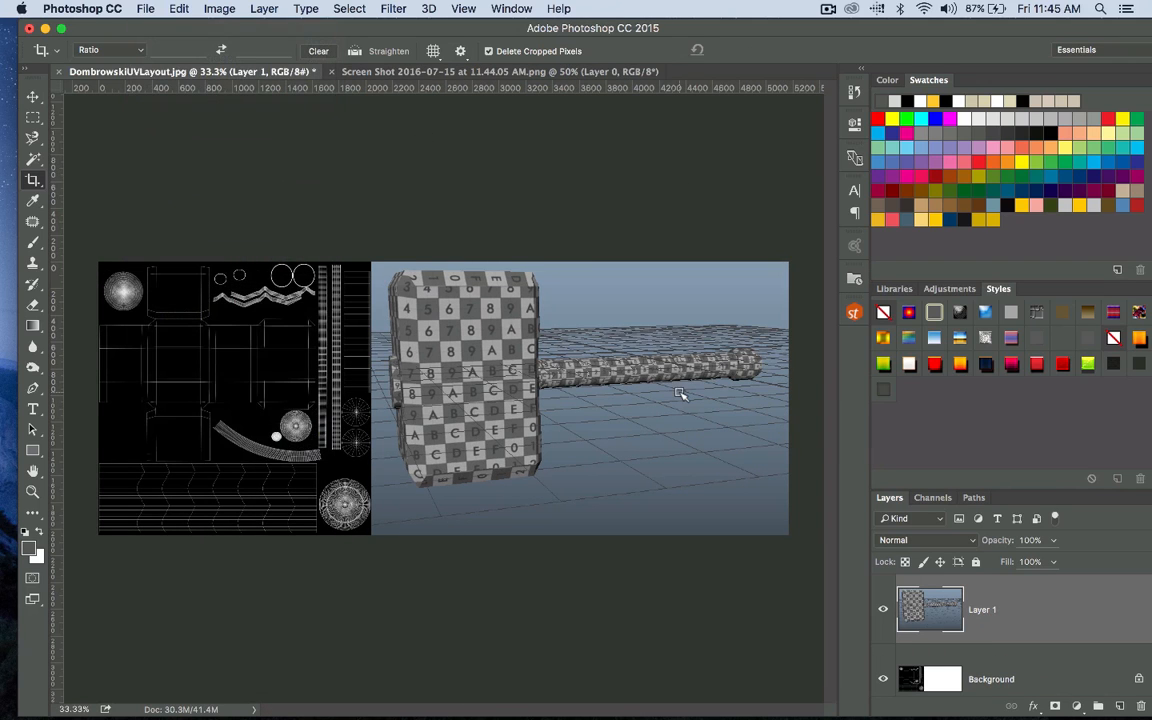
click(145, 9)
click(178, 172)
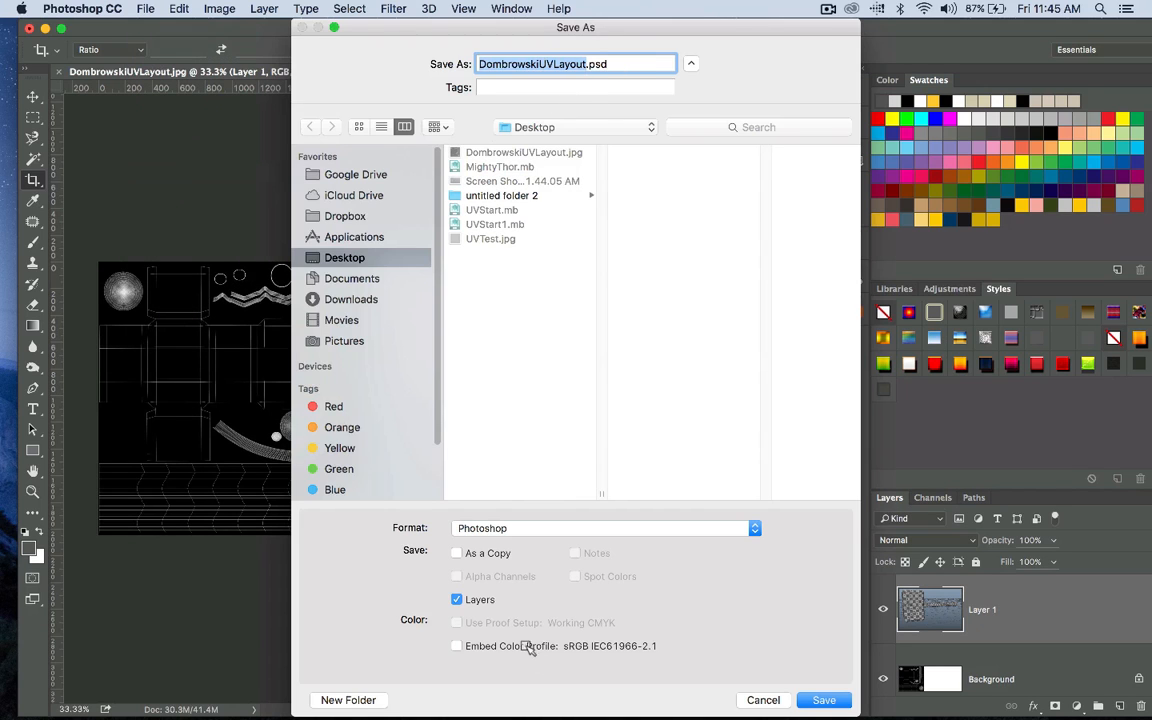
click(527, 529)
click(490, 568)
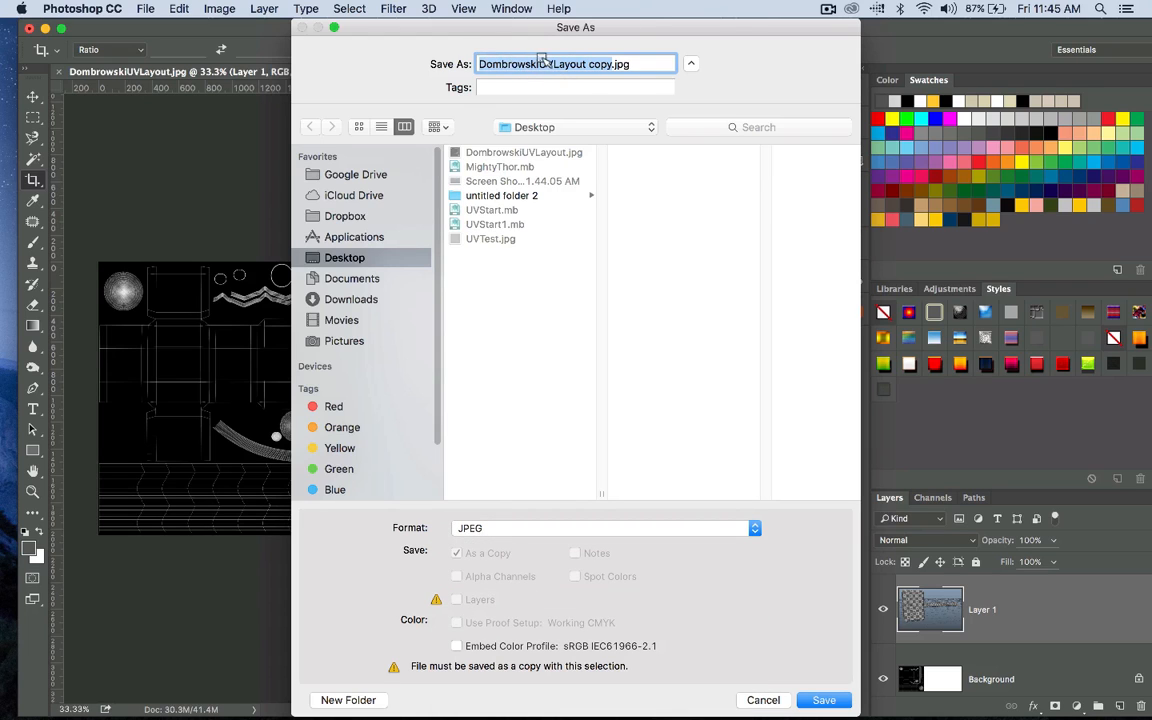
key(BackSpace)
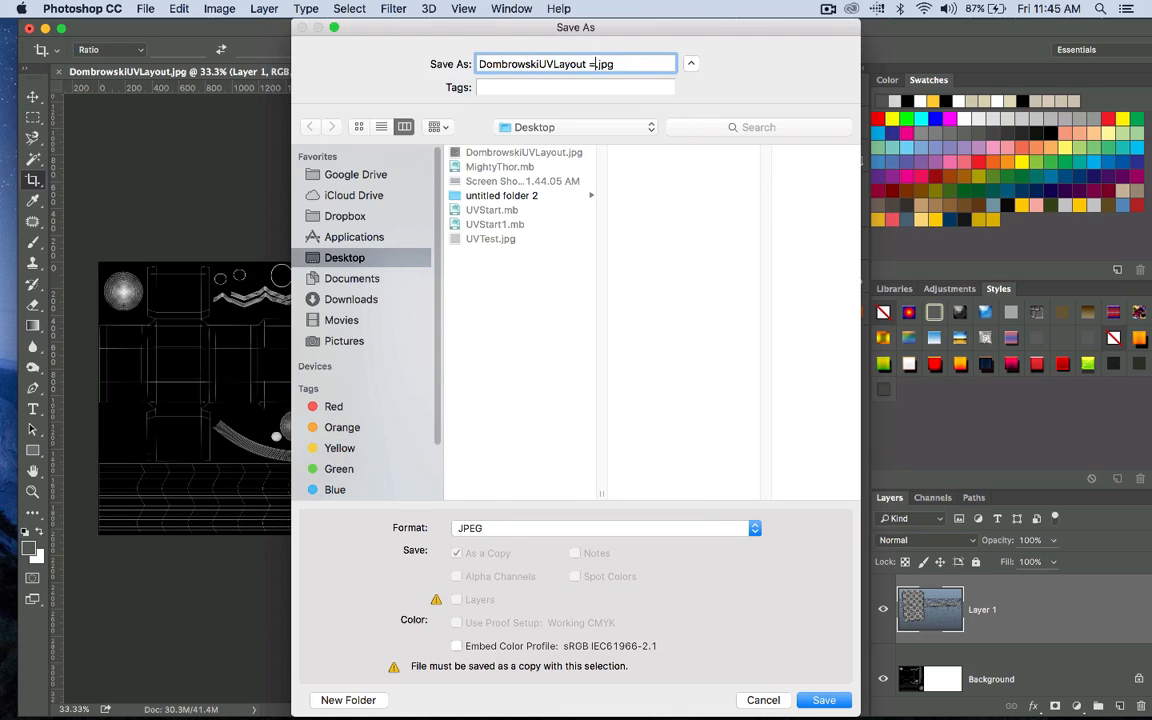
click(824, 699)
click(697, 133)
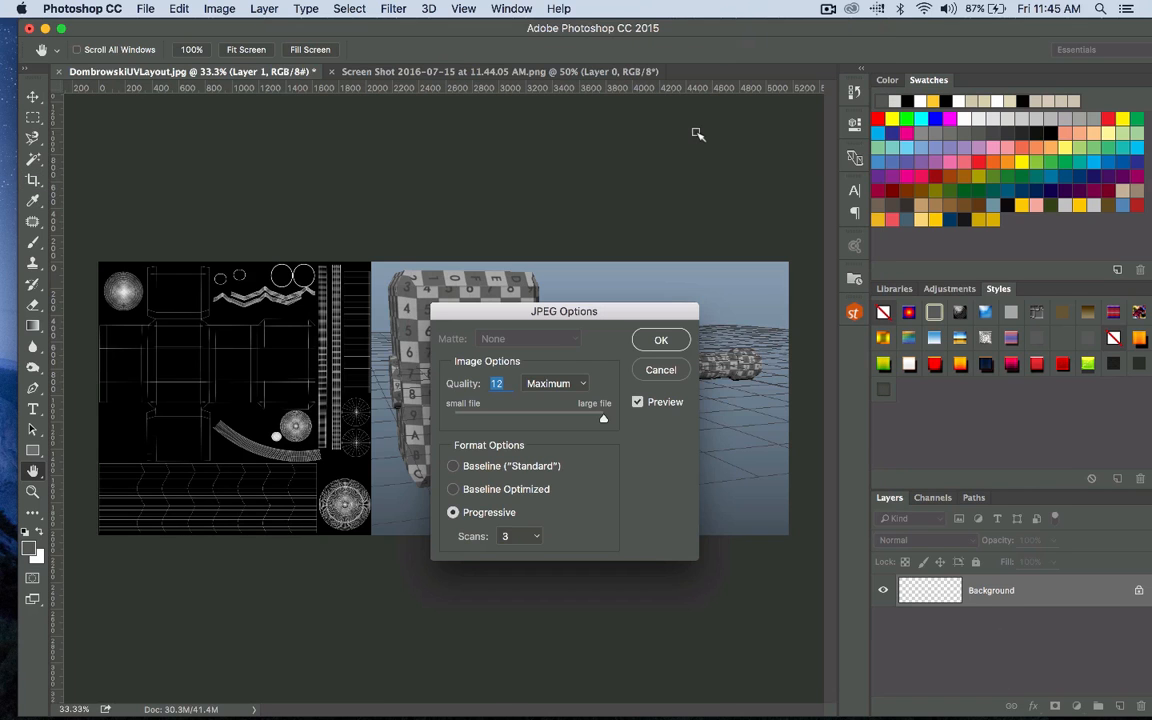
click(660, 337)
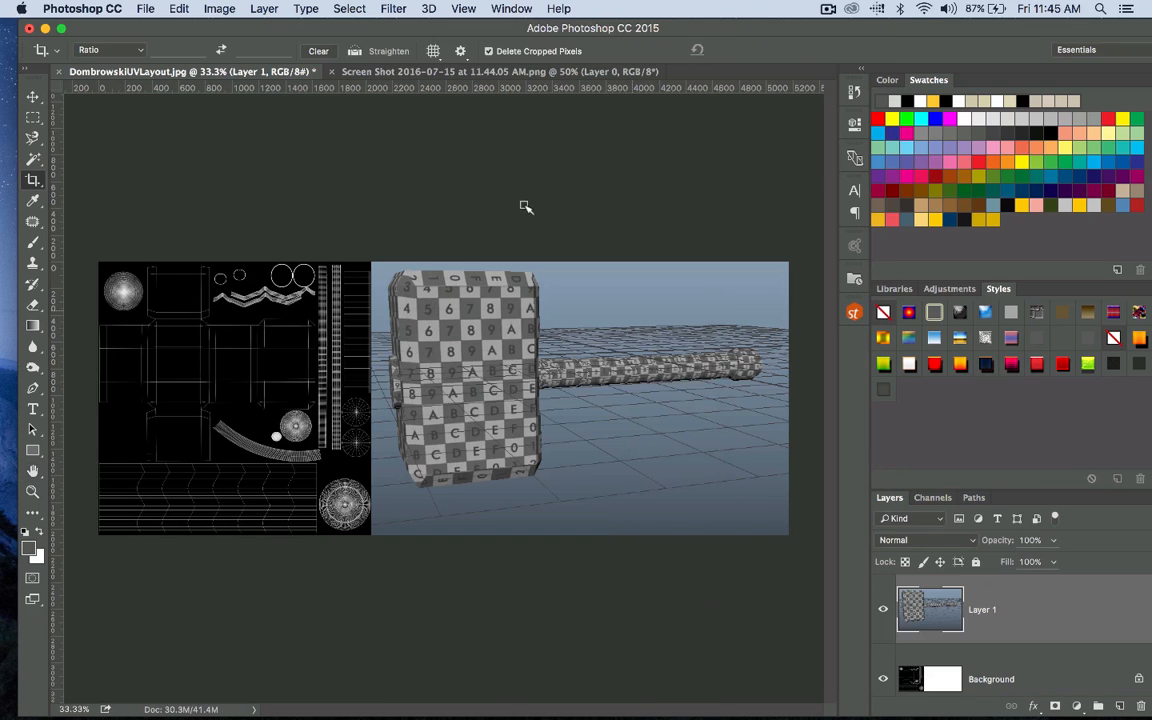
Minimize Photoshop, move the hammer screenshot file aside on the desktop, and preview the combined UV layout image
click(45, 28)
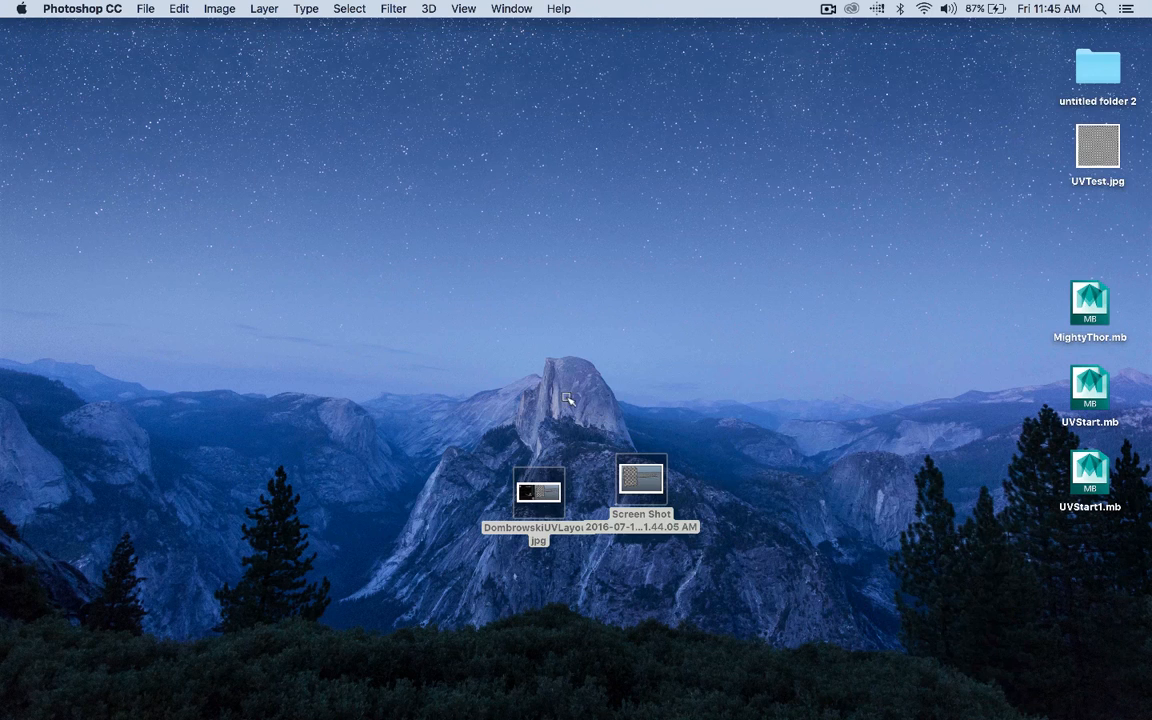
click(511, 360)
drag(640, 478, 1068, 578)
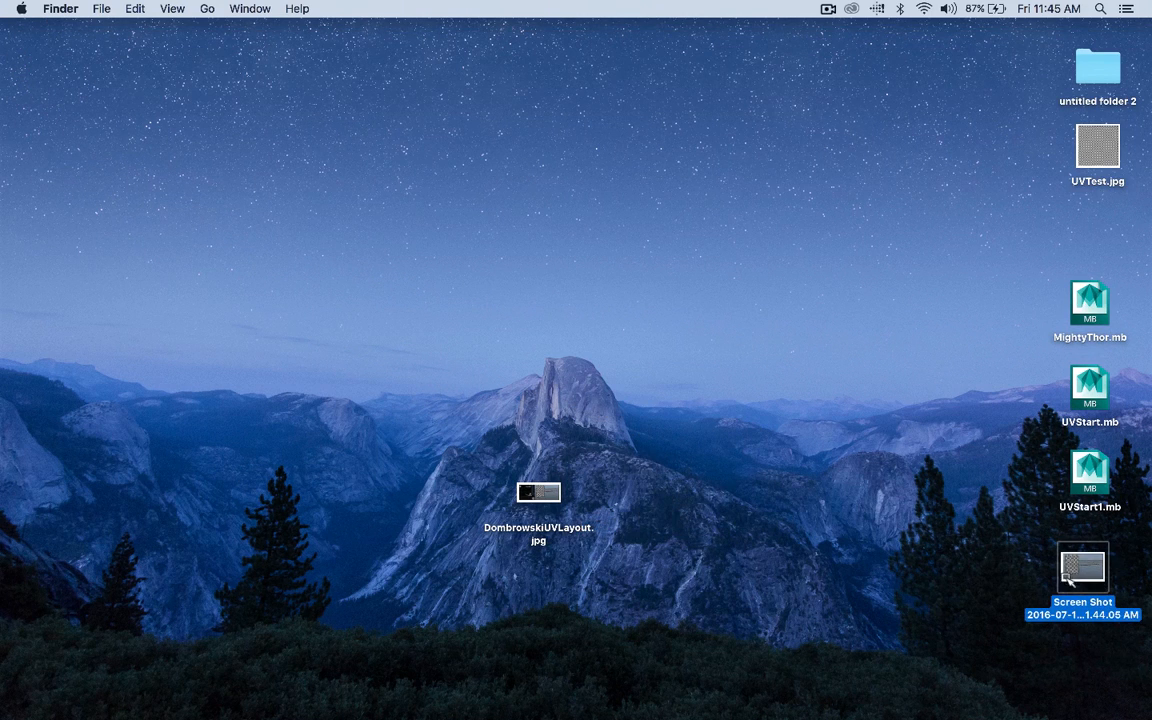
click(537, 494)
key(space)
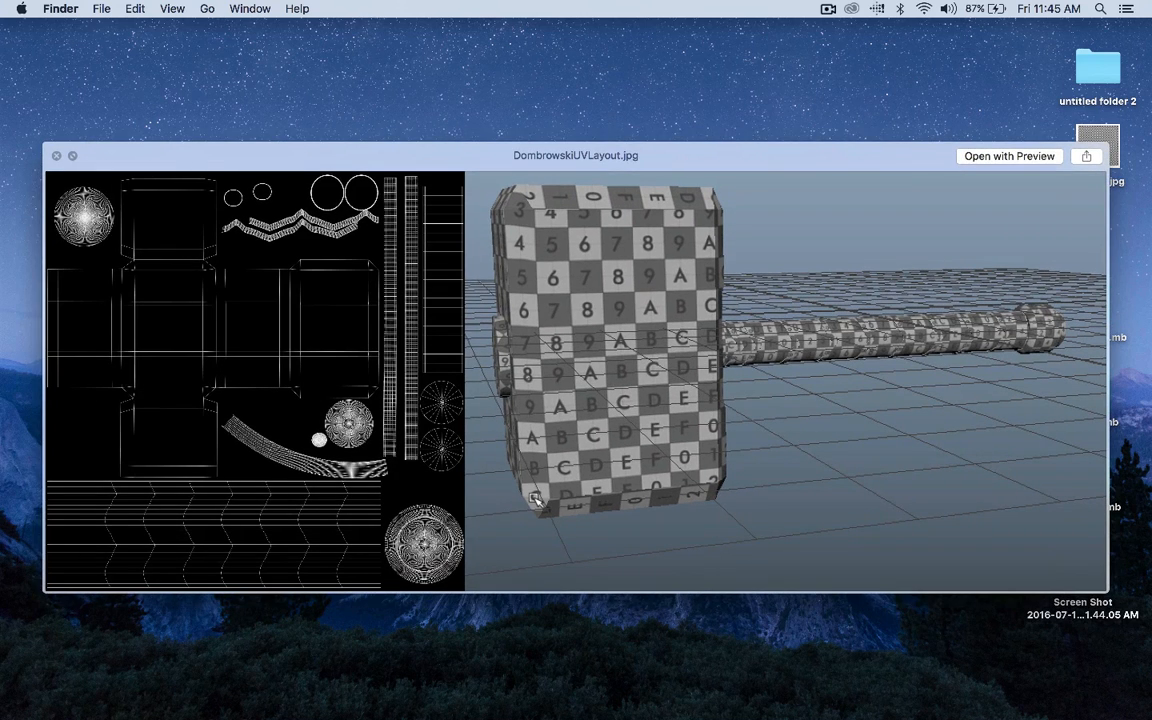